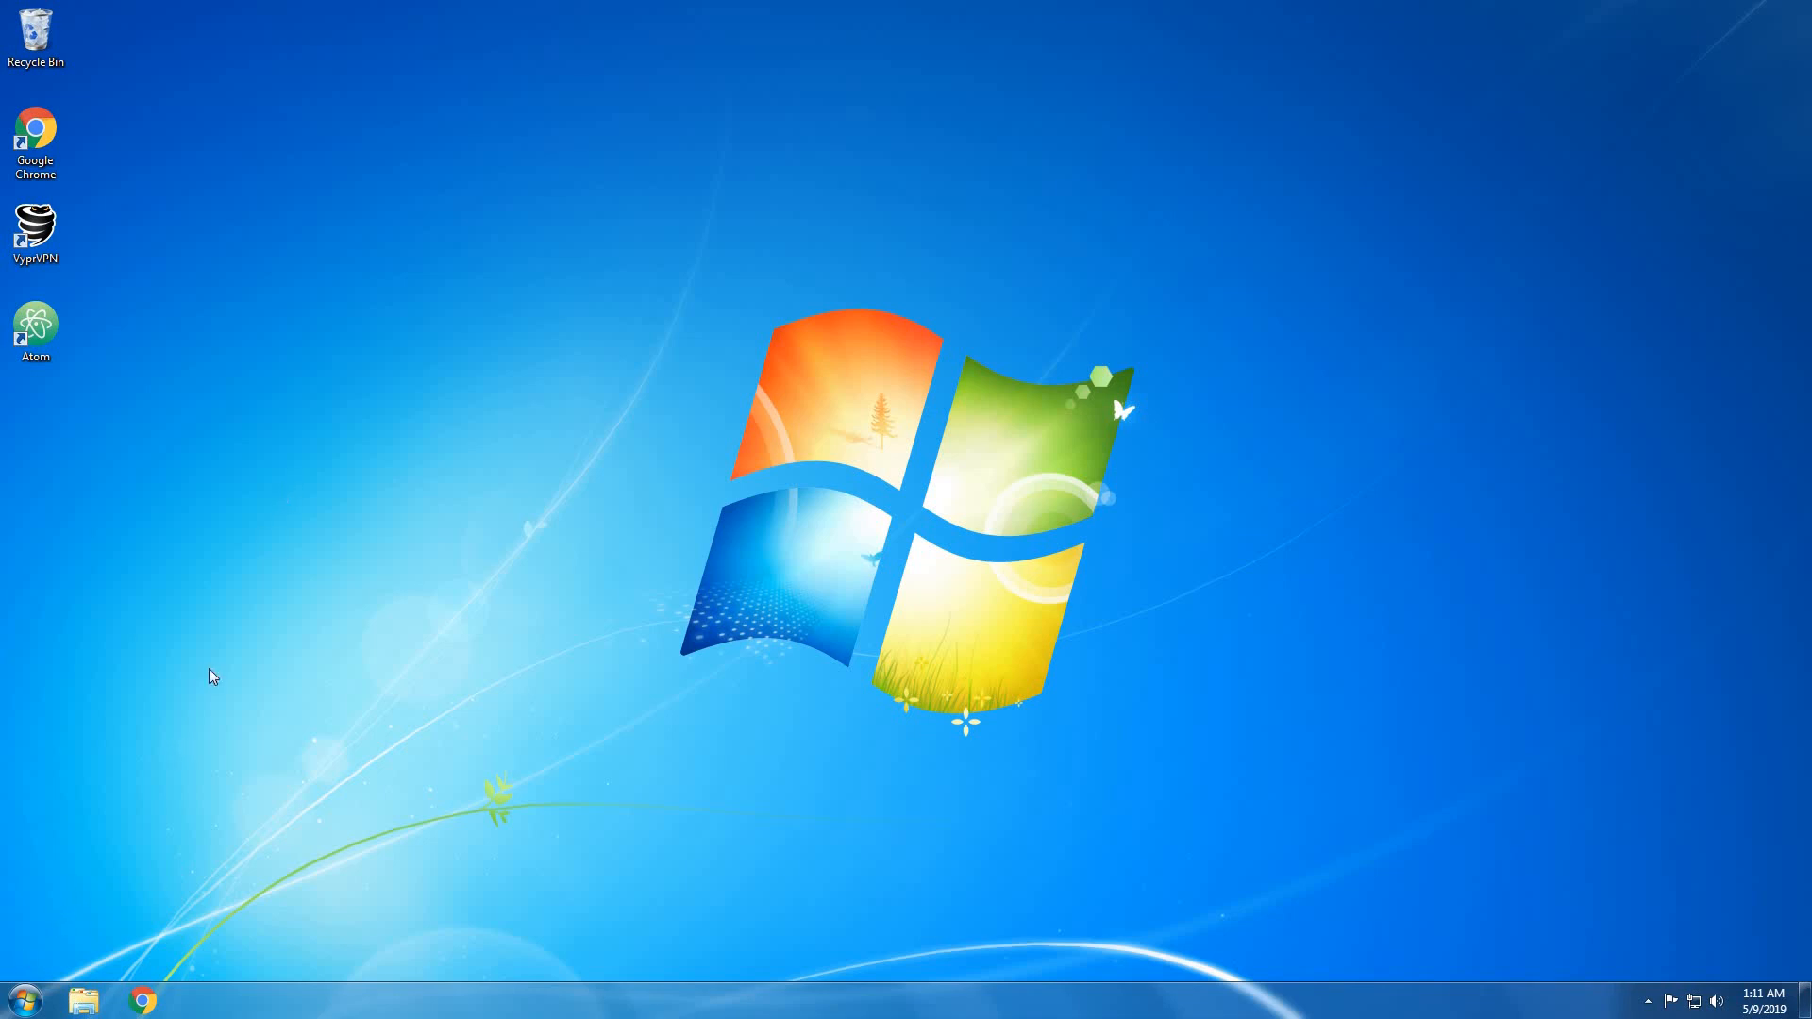
# In Chrome, search Google for 'wamp server'.
pyautogui.click(140, 1002)
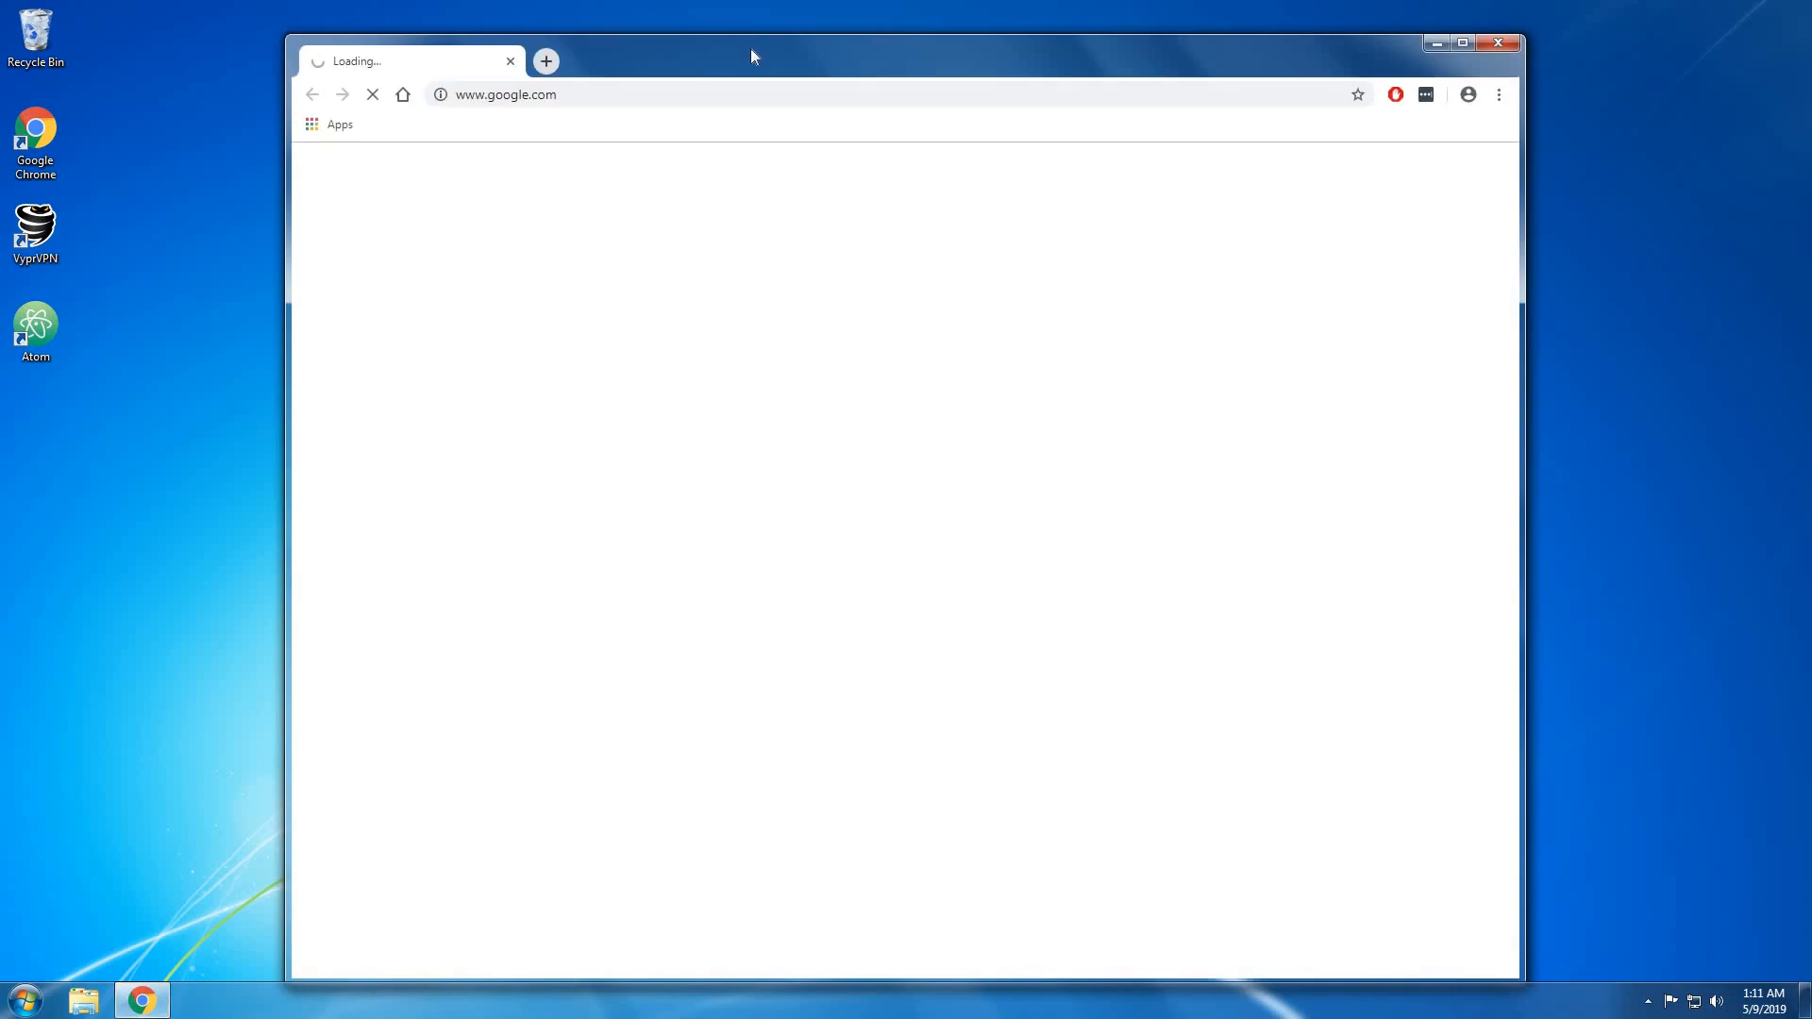
pyautogui.moveTo(750, 48); pyautogui.dragTo(746, 29)
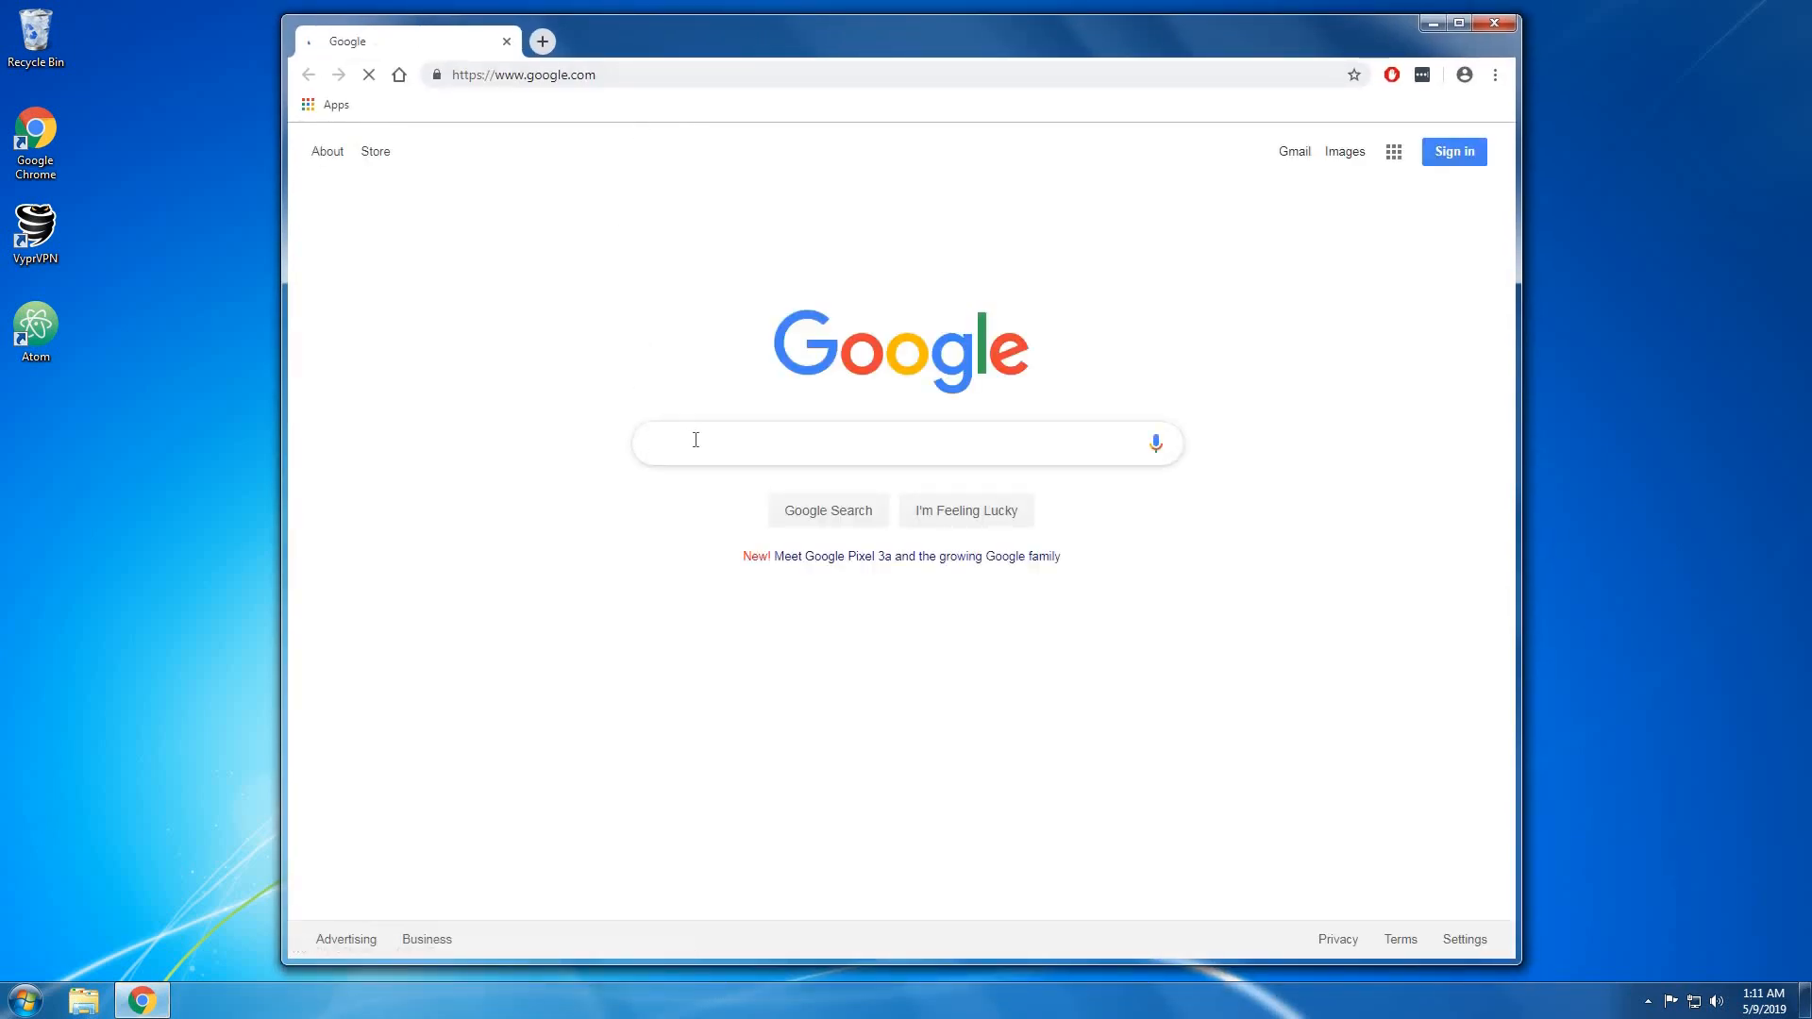
pyautogui.write('amp server')
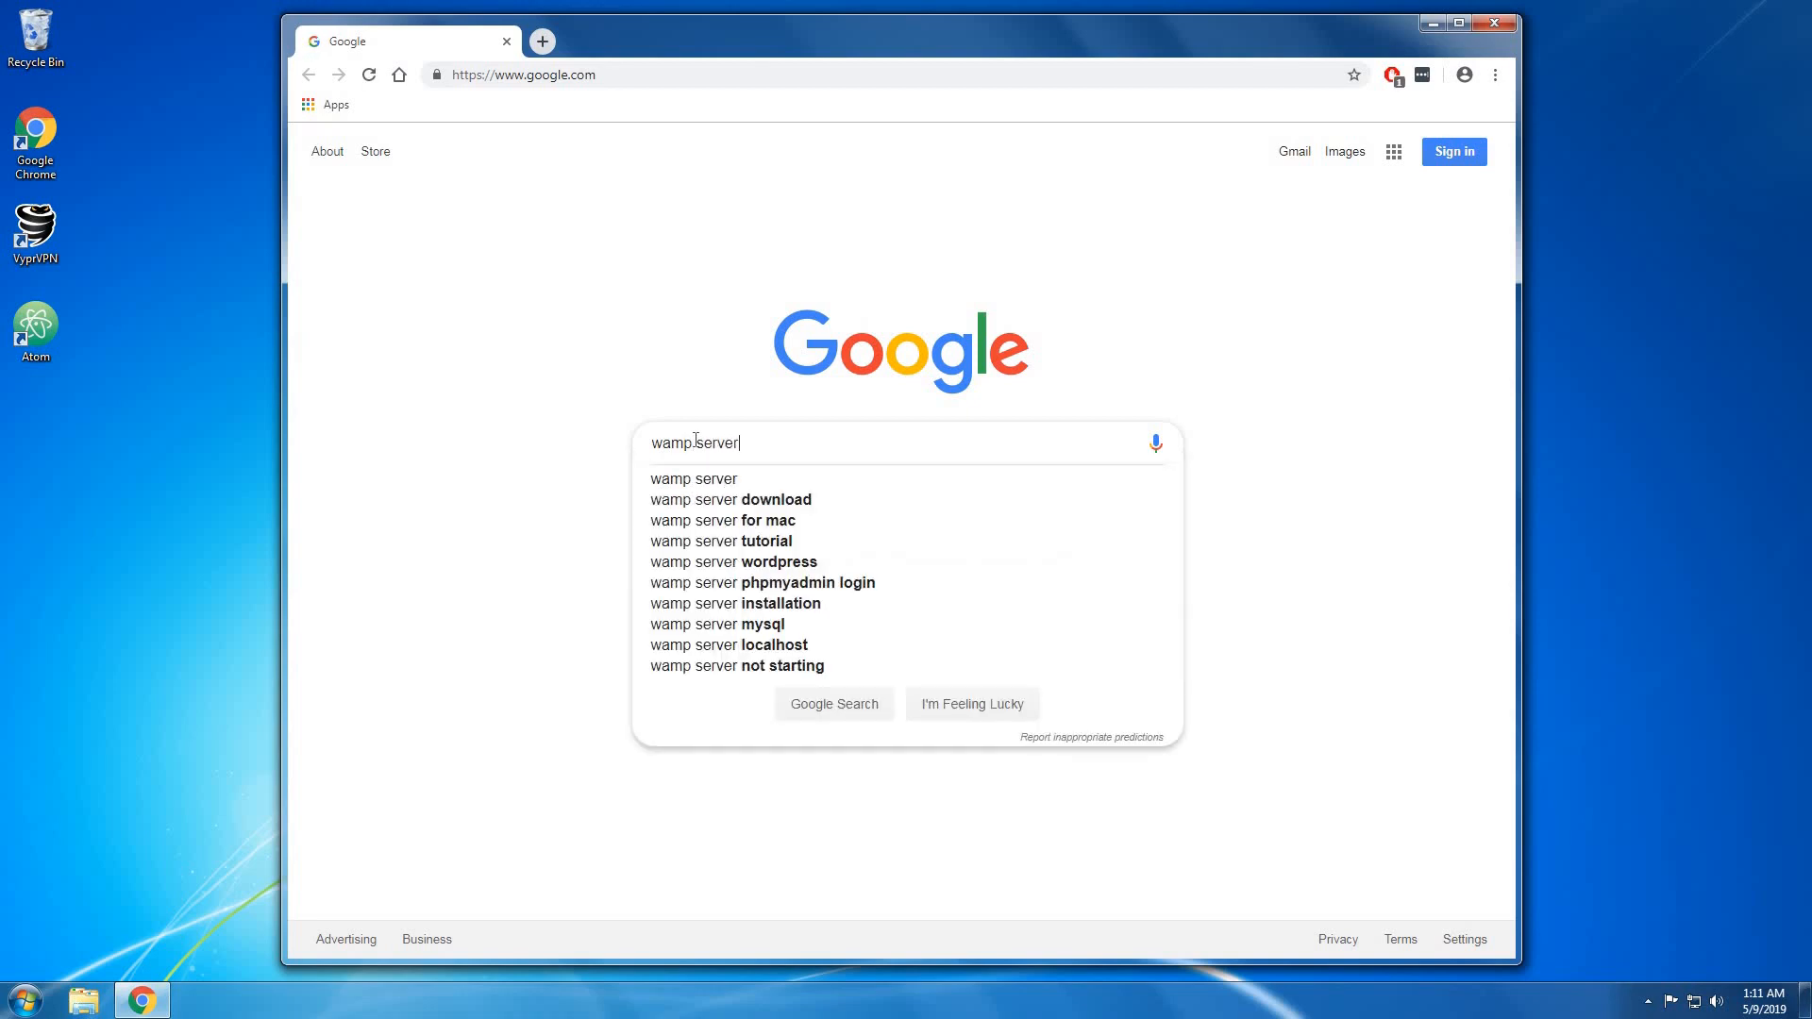
pyautogui.press('Return')
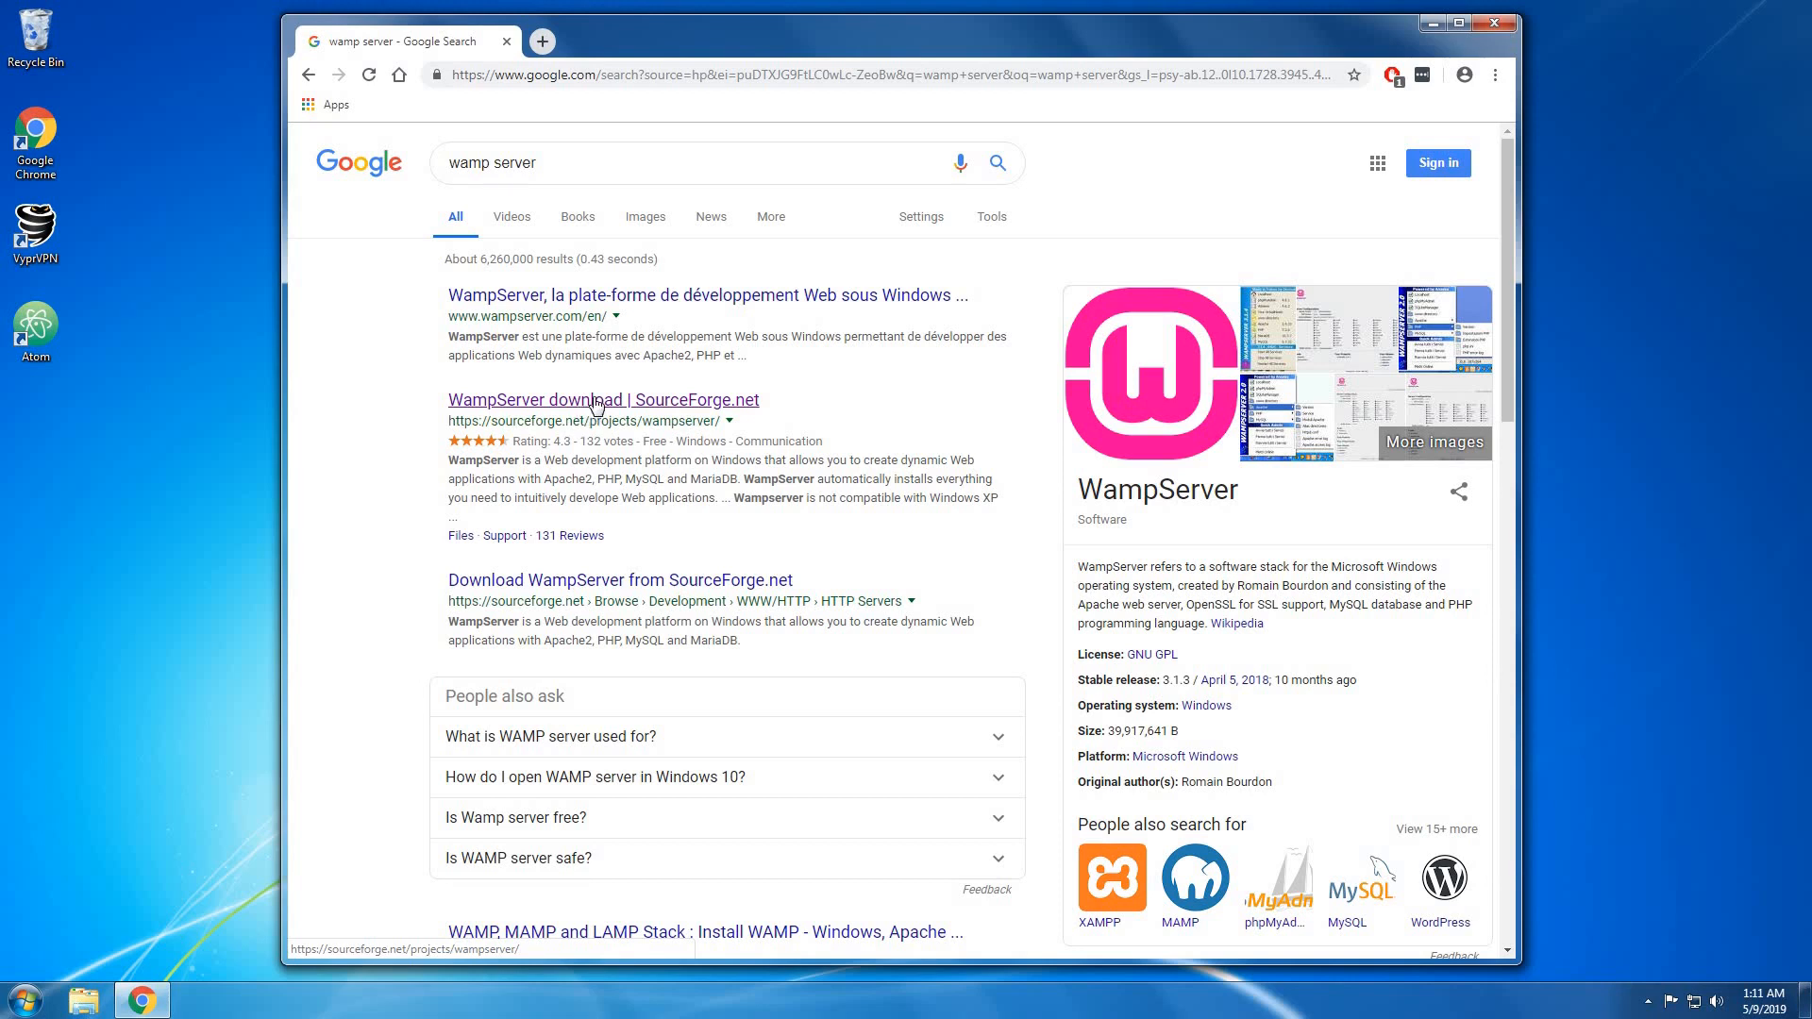
# Download wampserver3.1.7_x64.exe from SourceForge, launch it, and minimize Chrome.
pyautogui.click(597, 406)
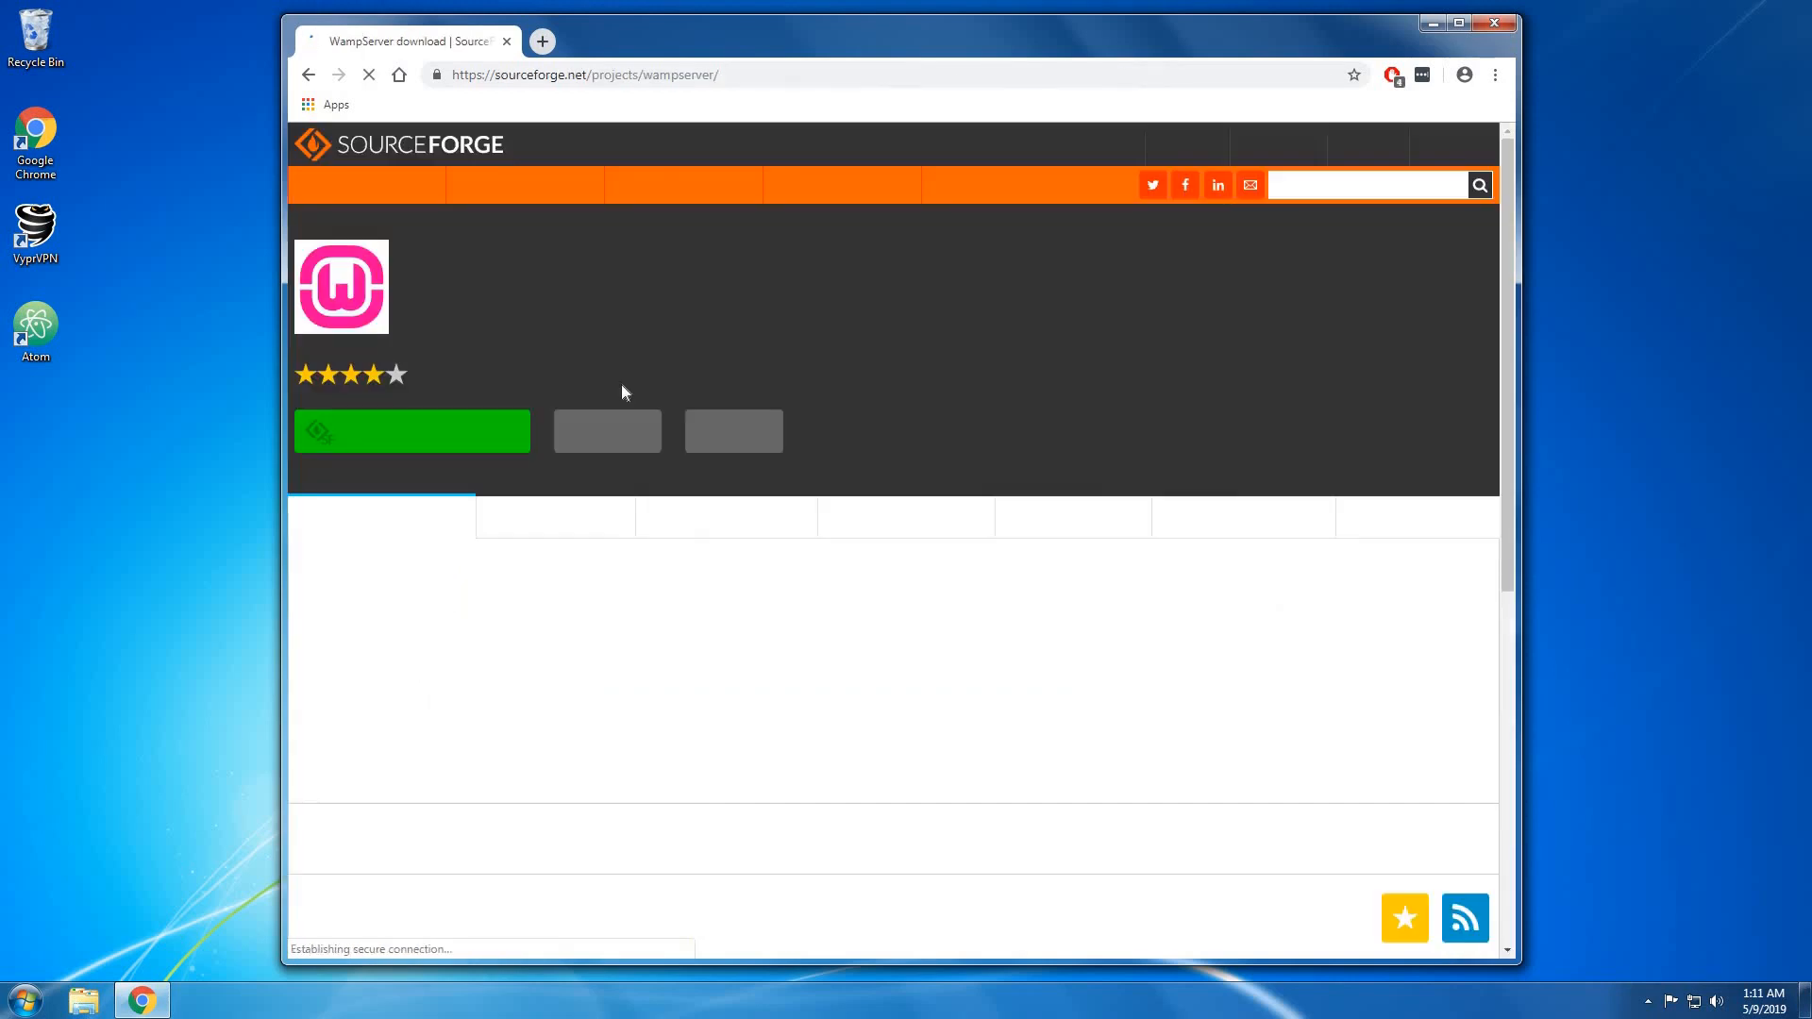
pyautogui.click(440, 435)
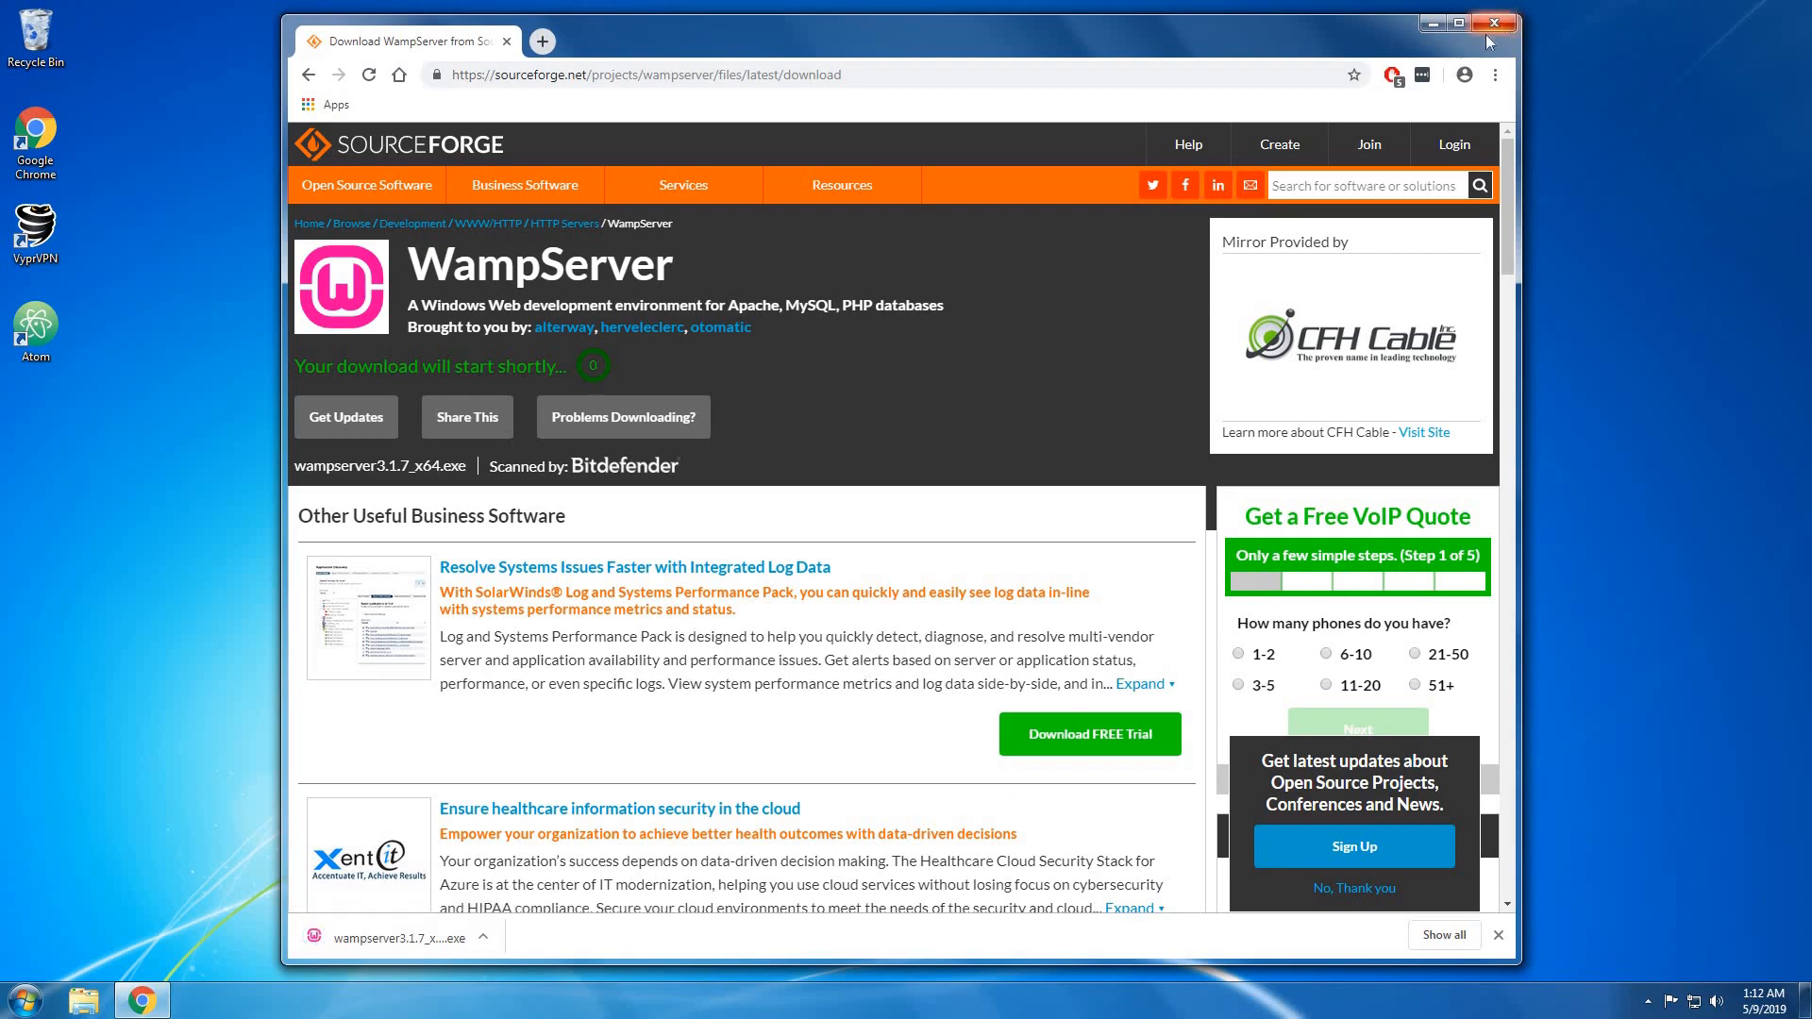
pyautogui.click(375, 939)
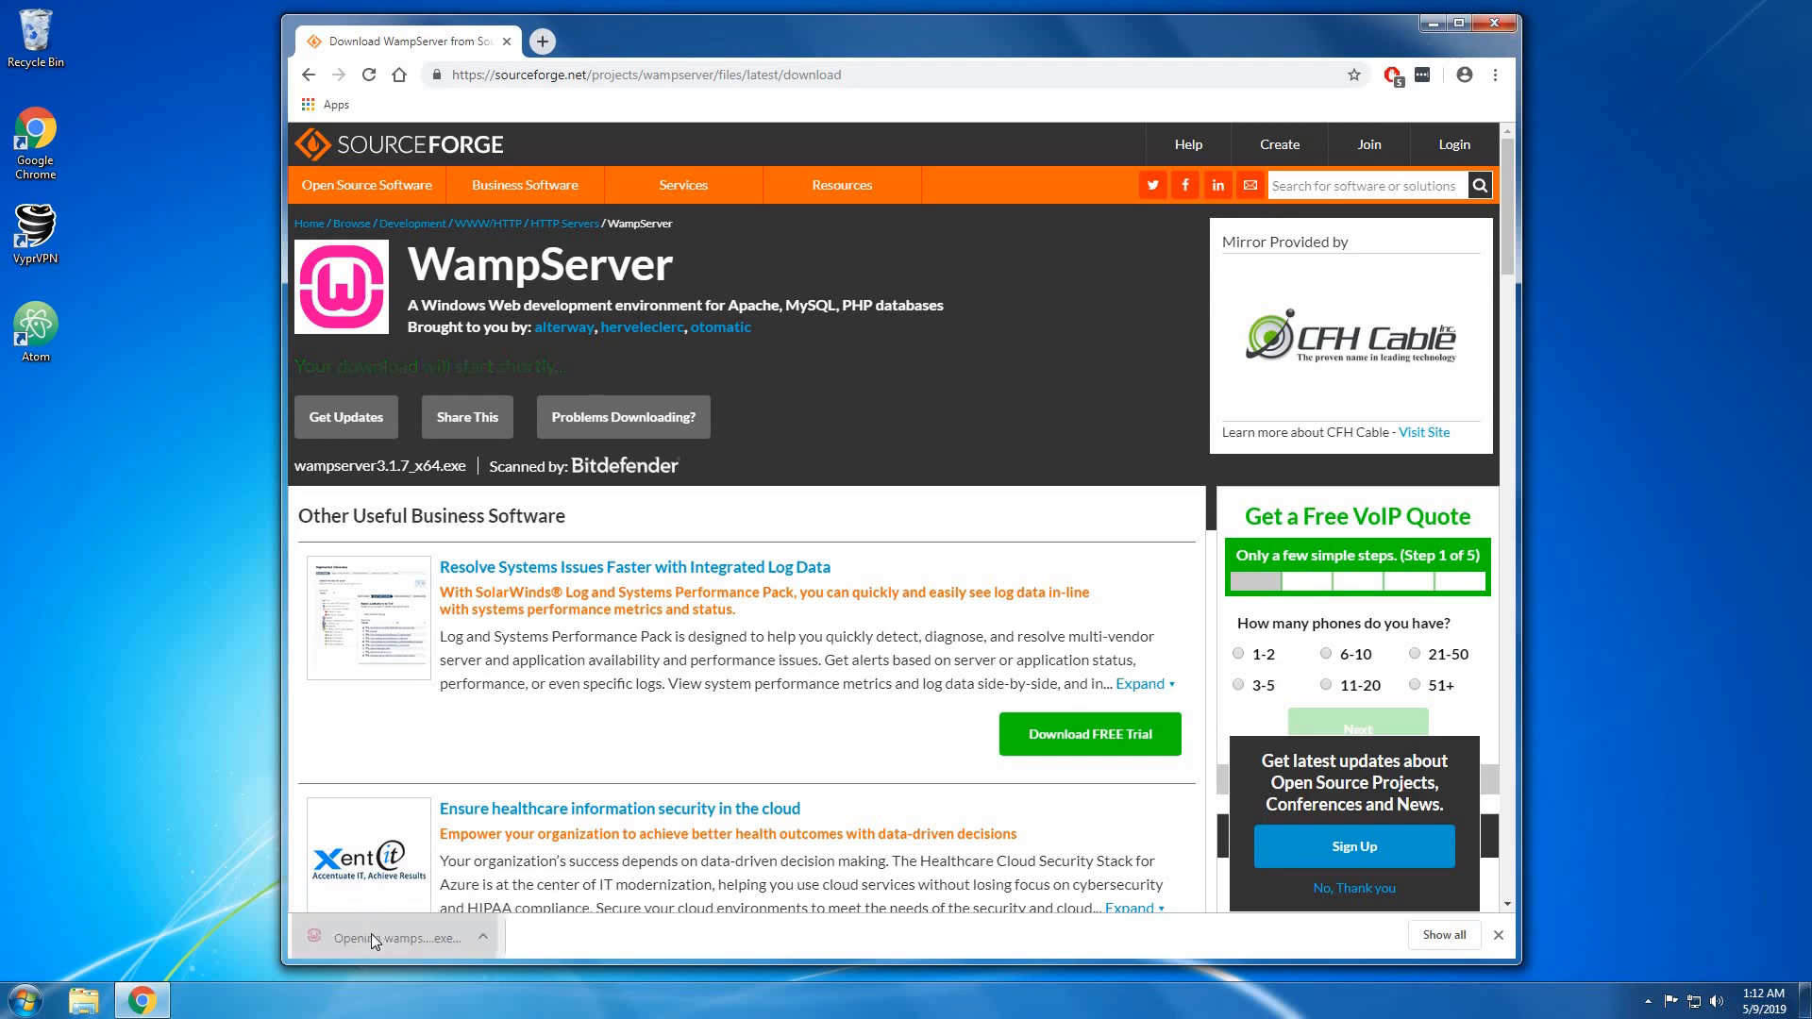
pyautogui.click(1432, 23)
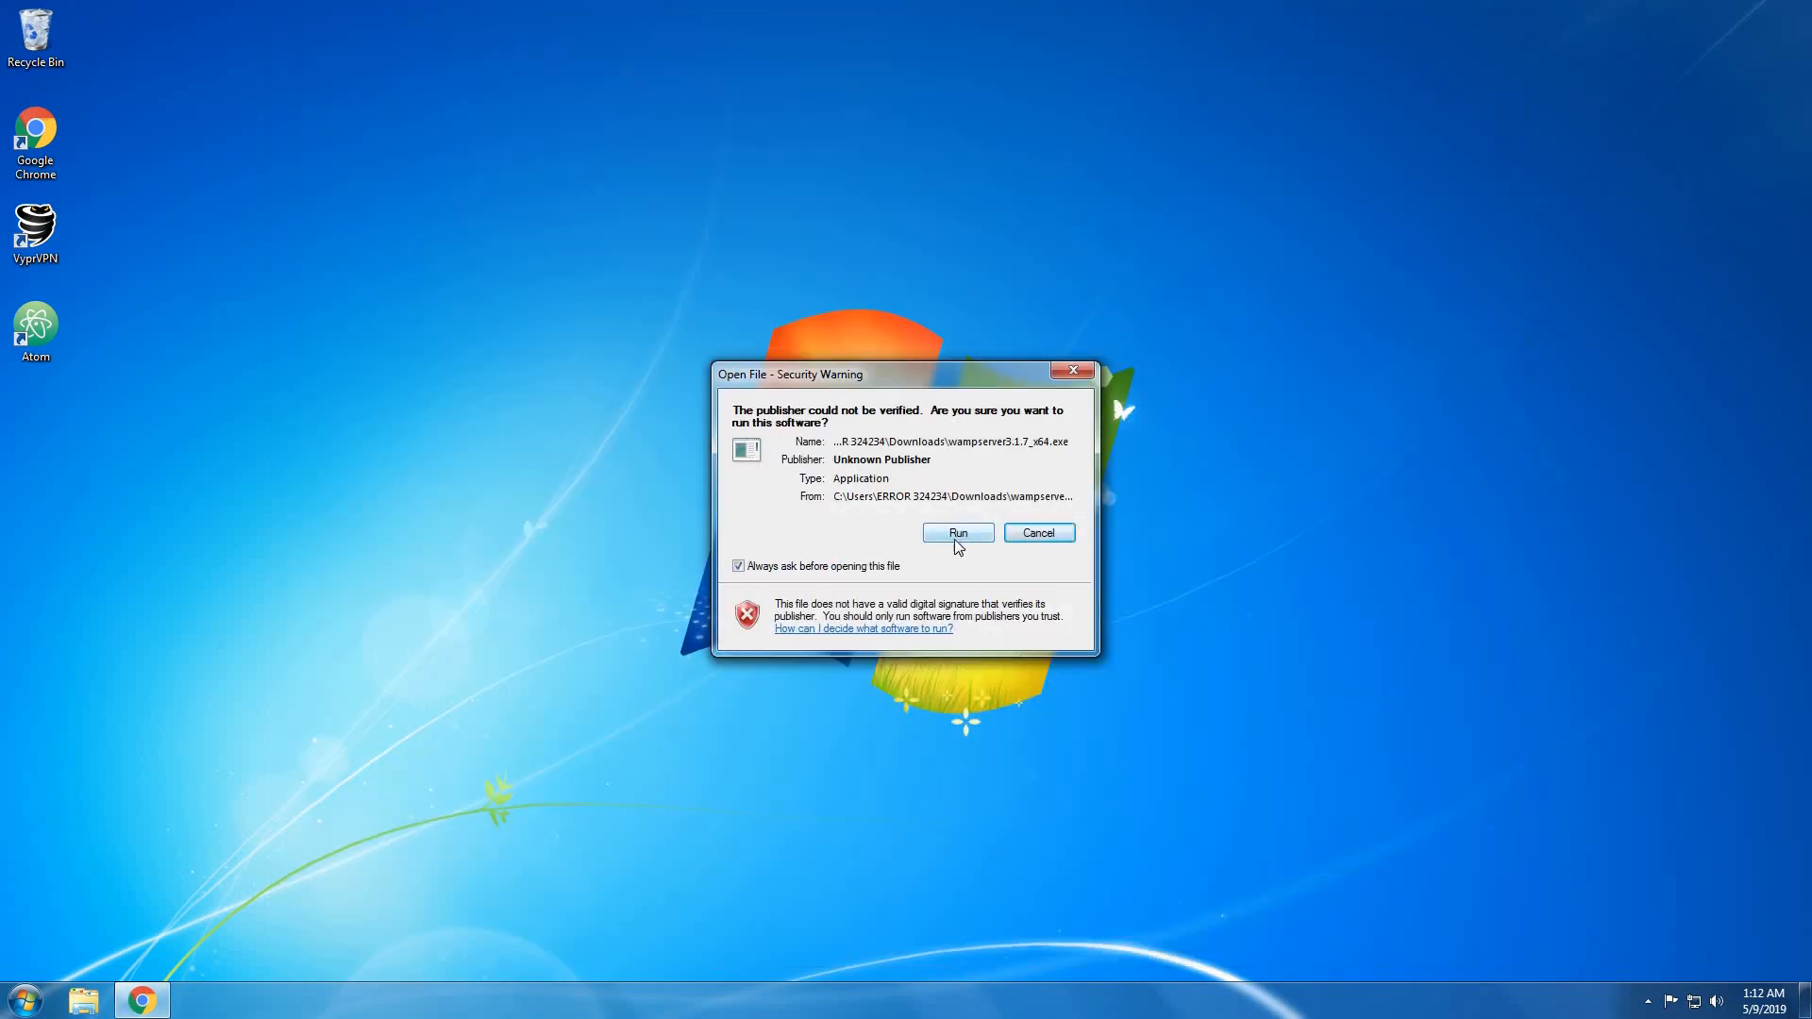
# Run the installer in English and accept the WampServer licence agreement.
pyautogui.click(956, 533)
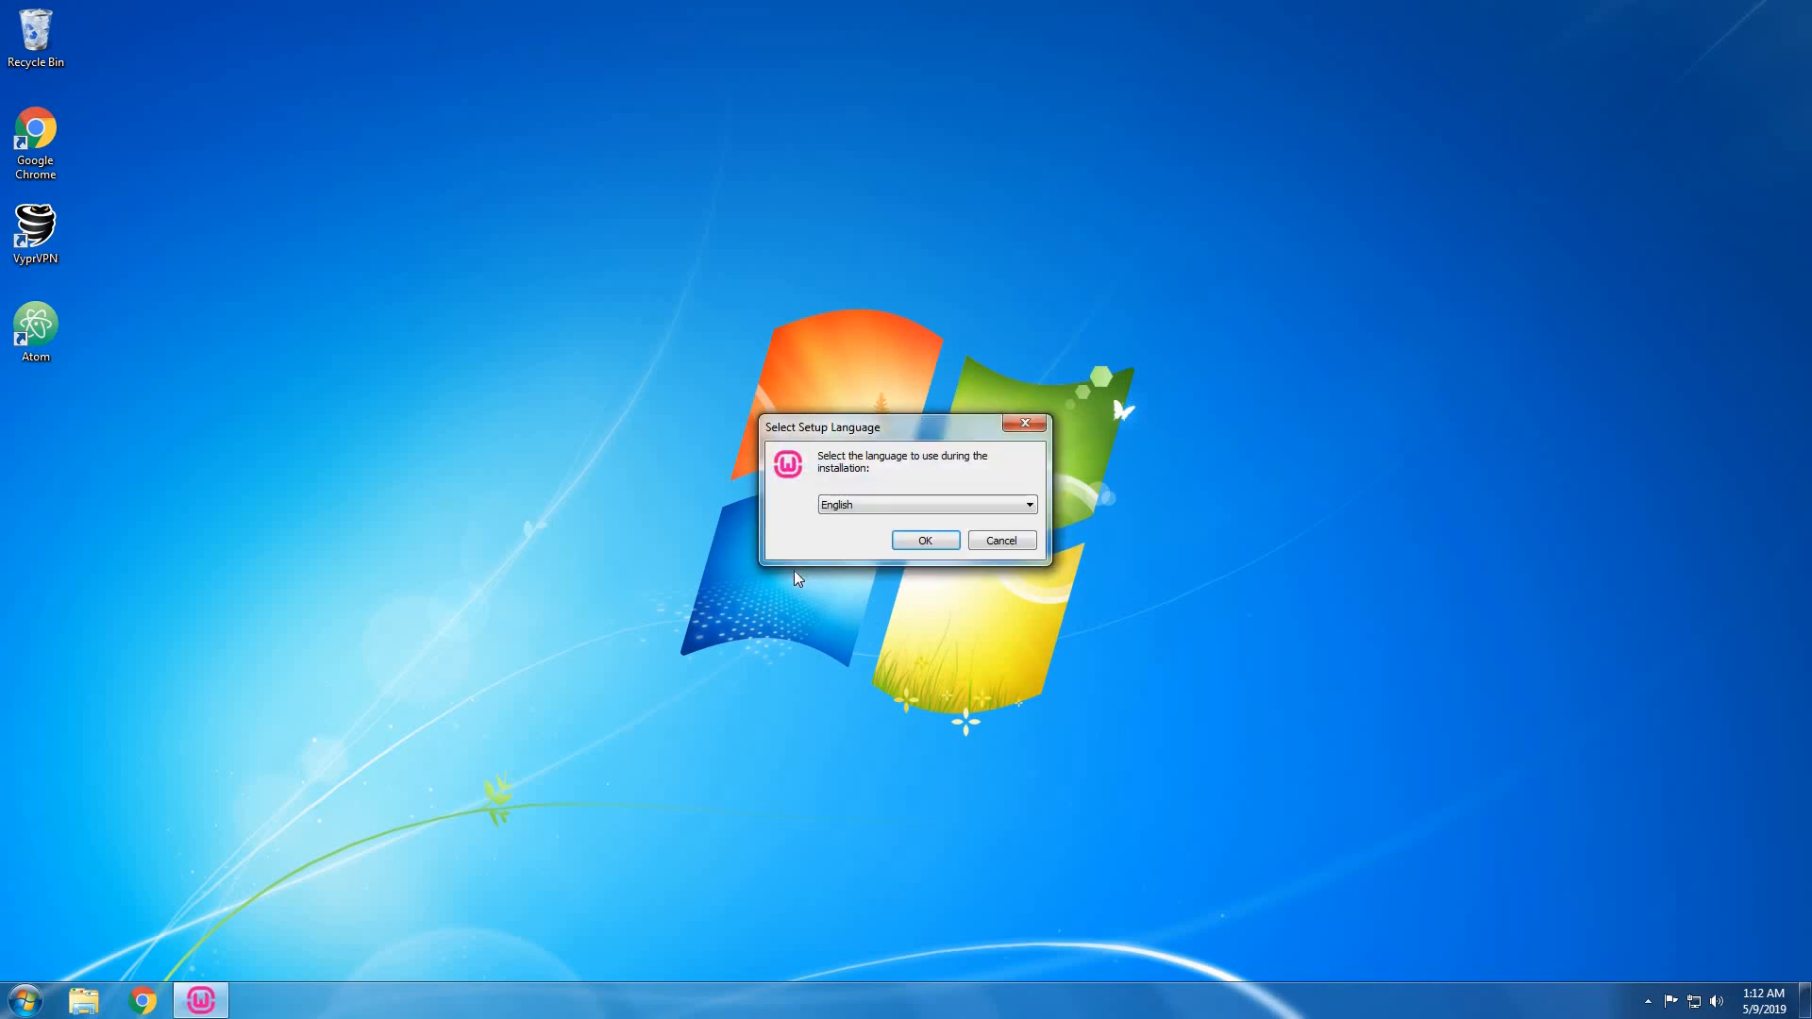
pyautogui.click(920, 538)
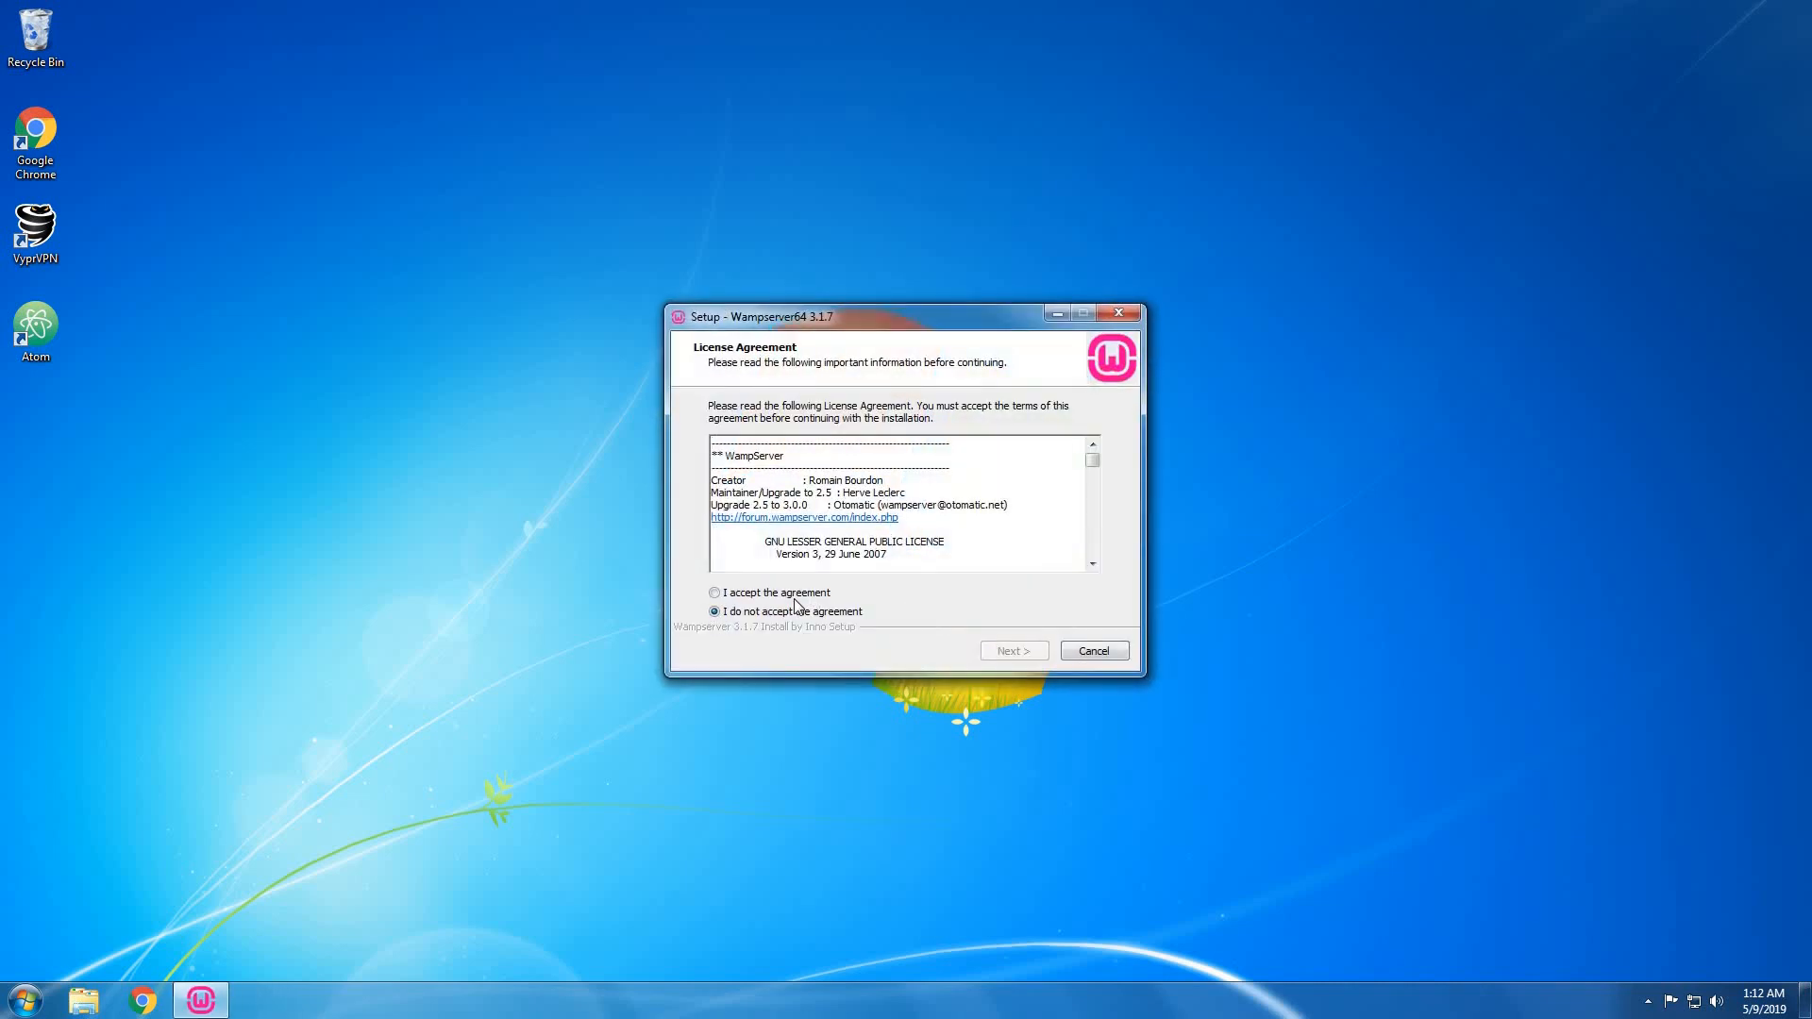
pyautogui.click(897, 591)
pyautogui.click(990, 645)
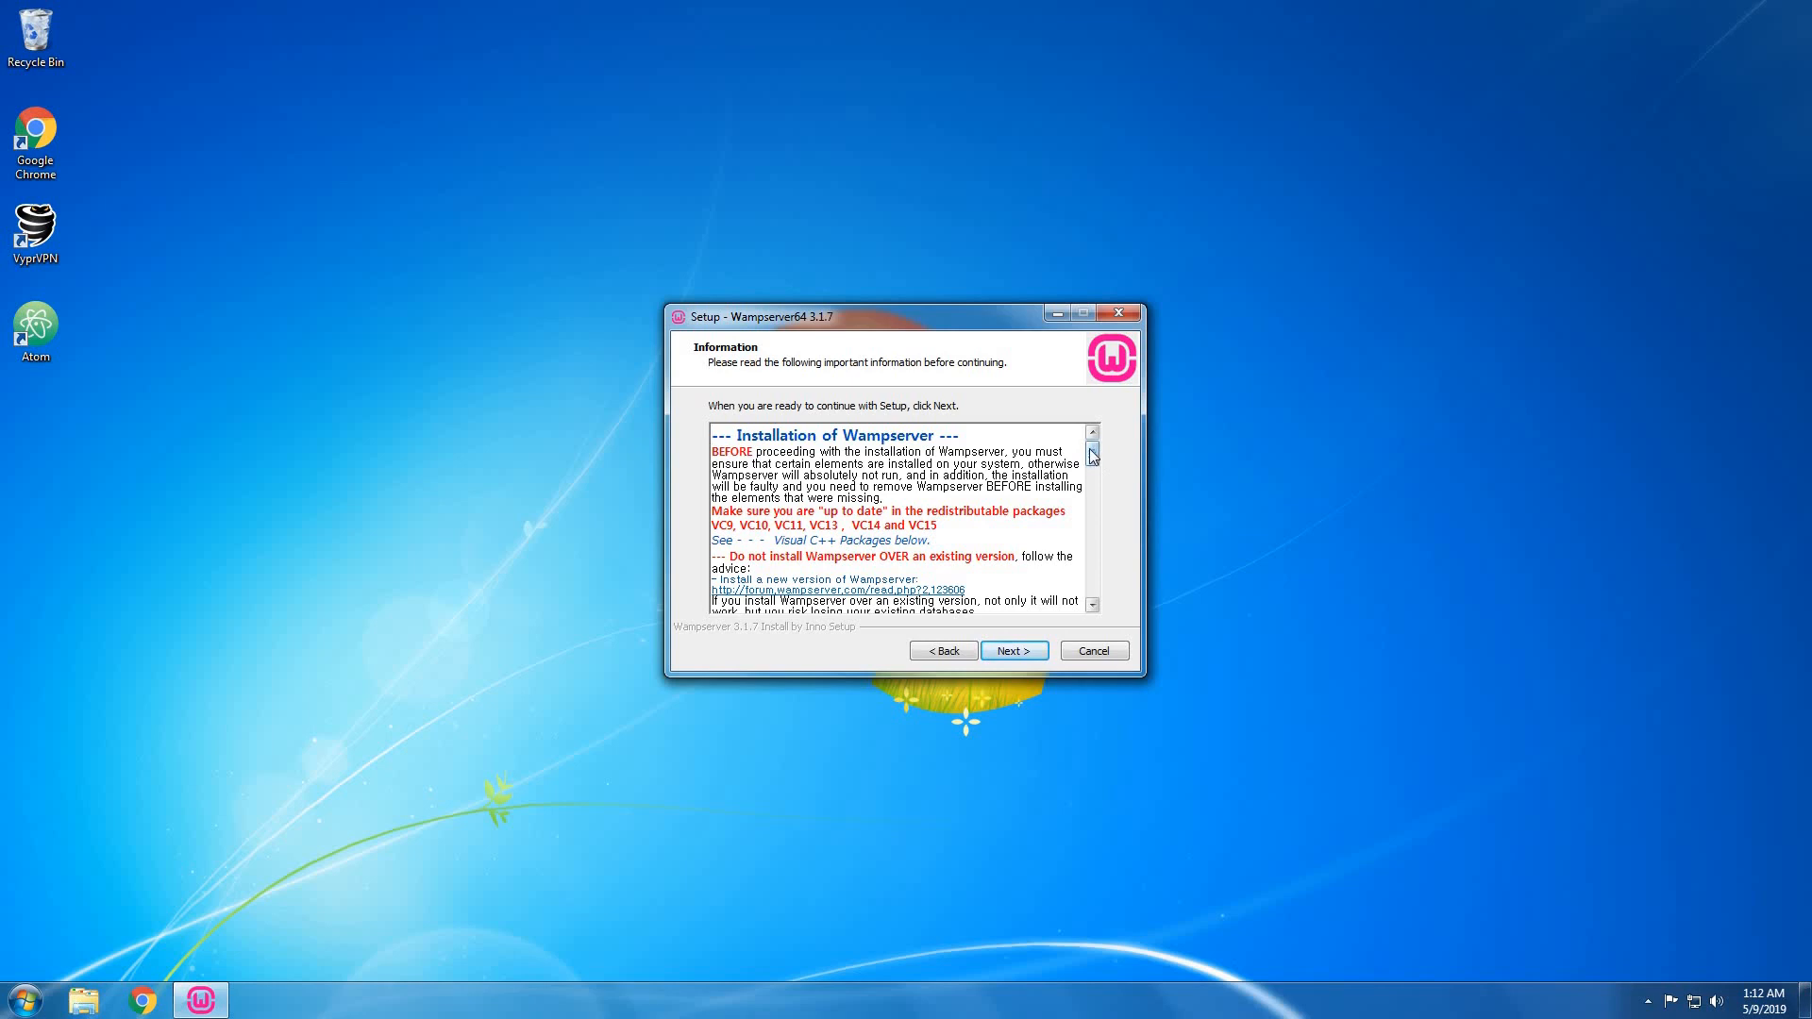
# Read the prerequisites information and follow the VC9 Visual C++ 2008 SP1 download link.
pyautogui.moveTo(1094, 454); pyautogui.dragTo(1092, 532)
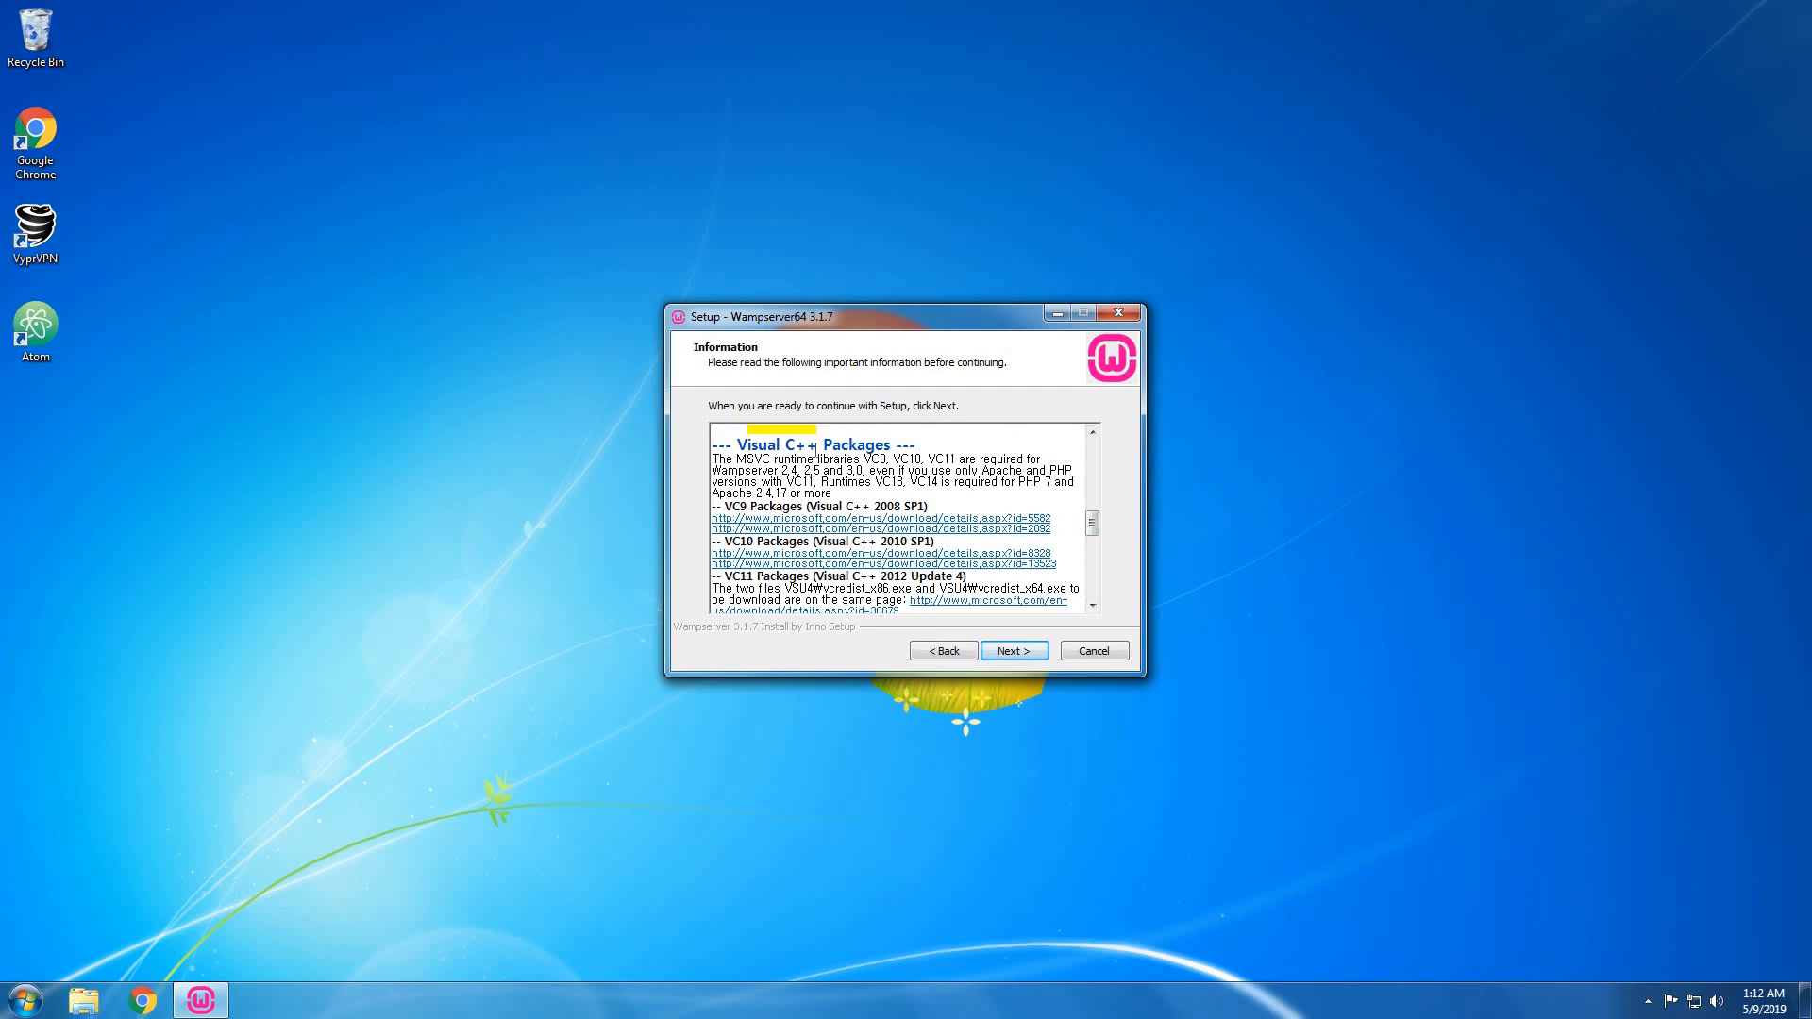
pyautogui.scroll(-2, 833, 533)
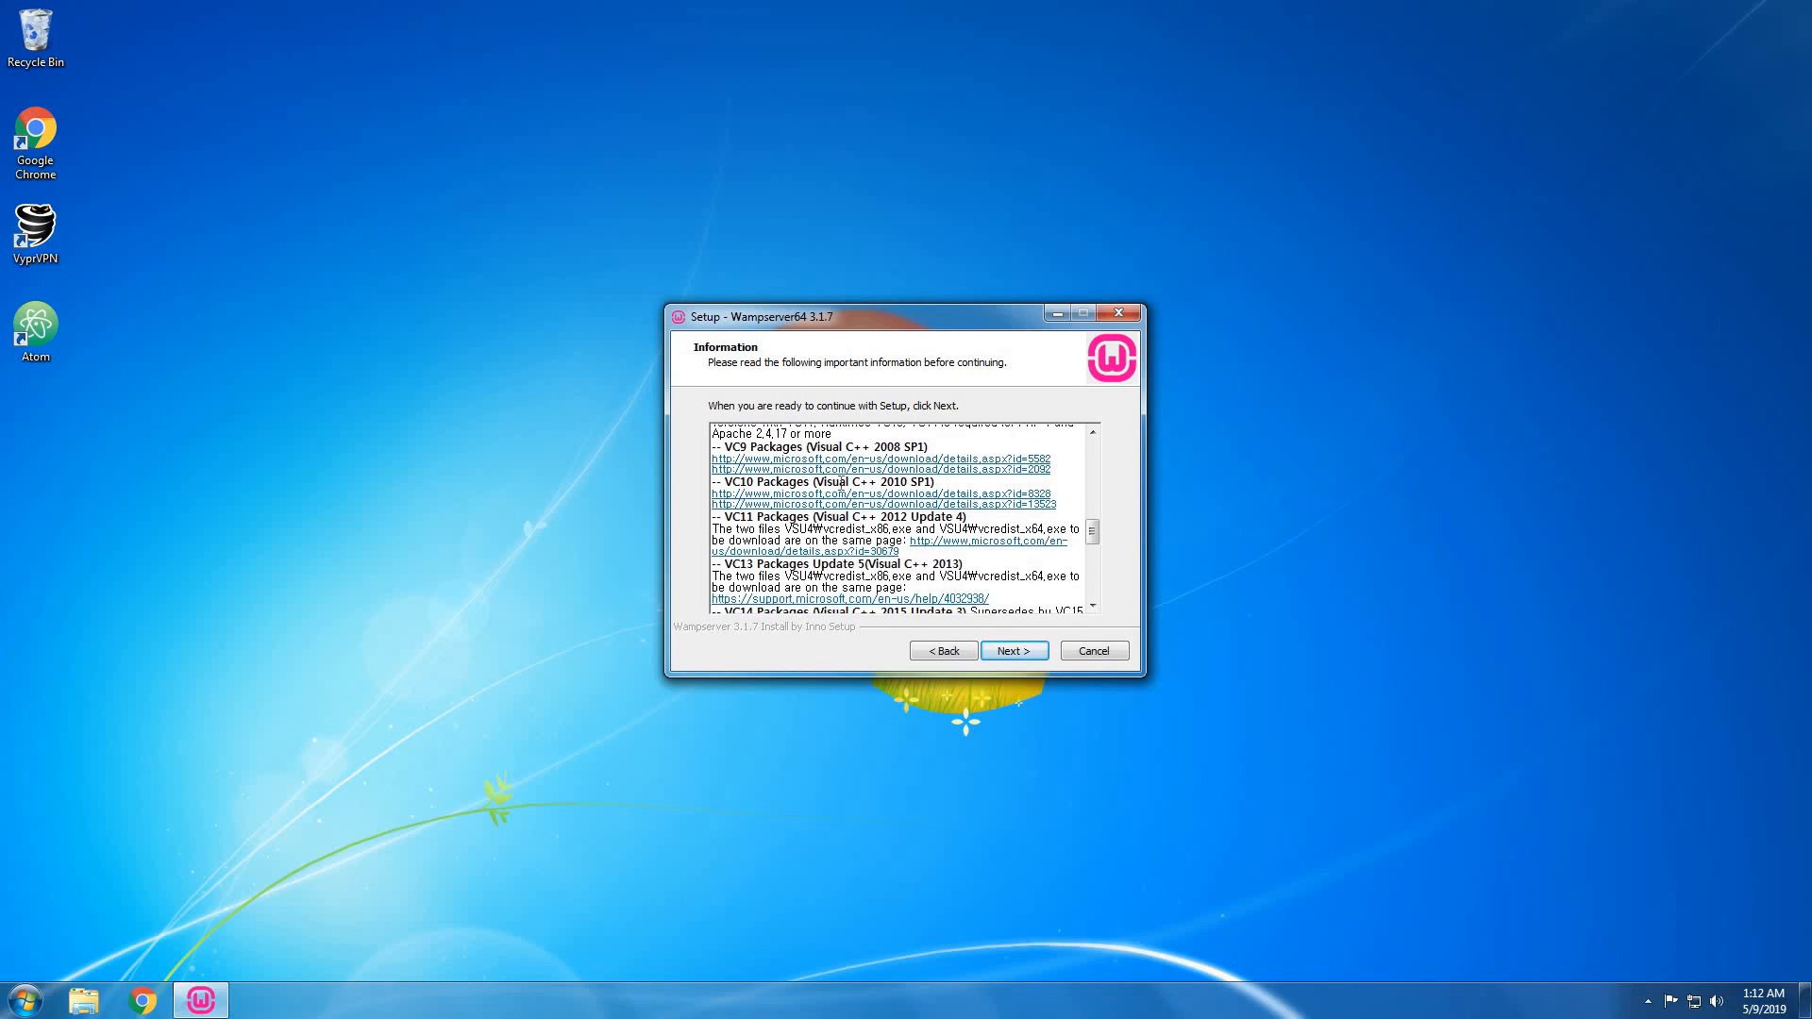
pyautogui.scroll(-3, 840, 509)
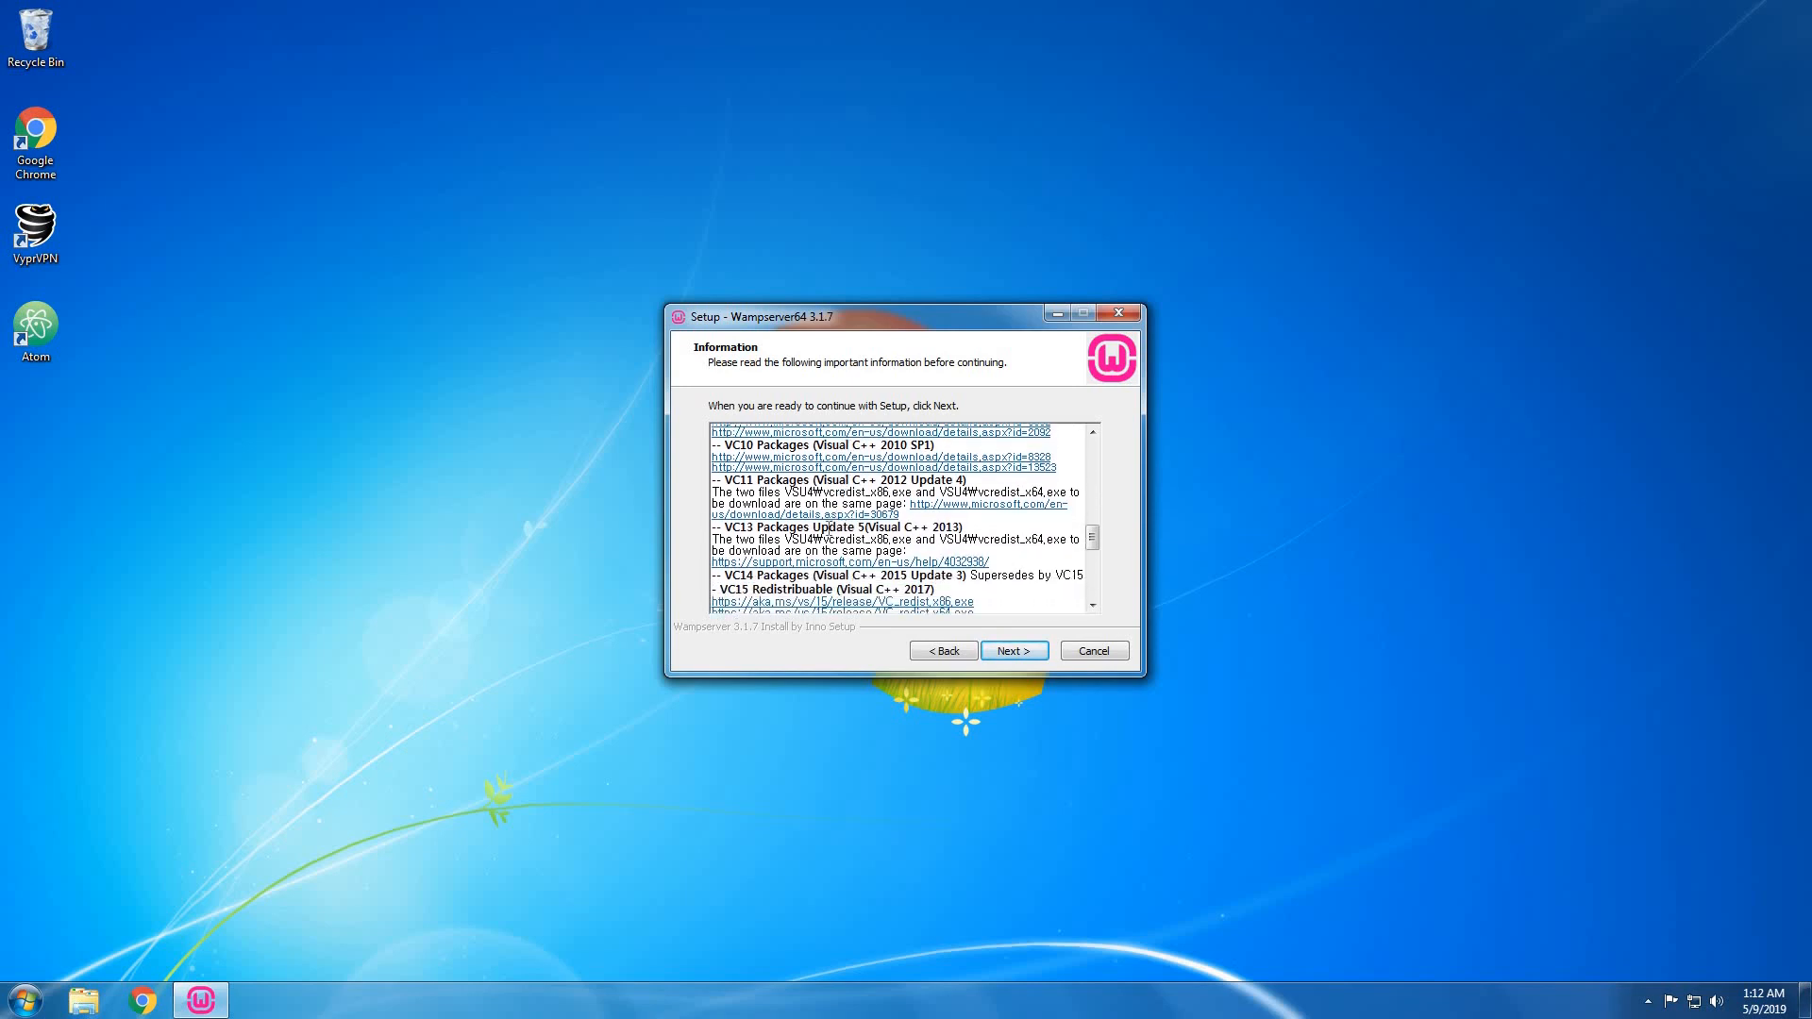
pyautogui.scroll(6, 829, 528)
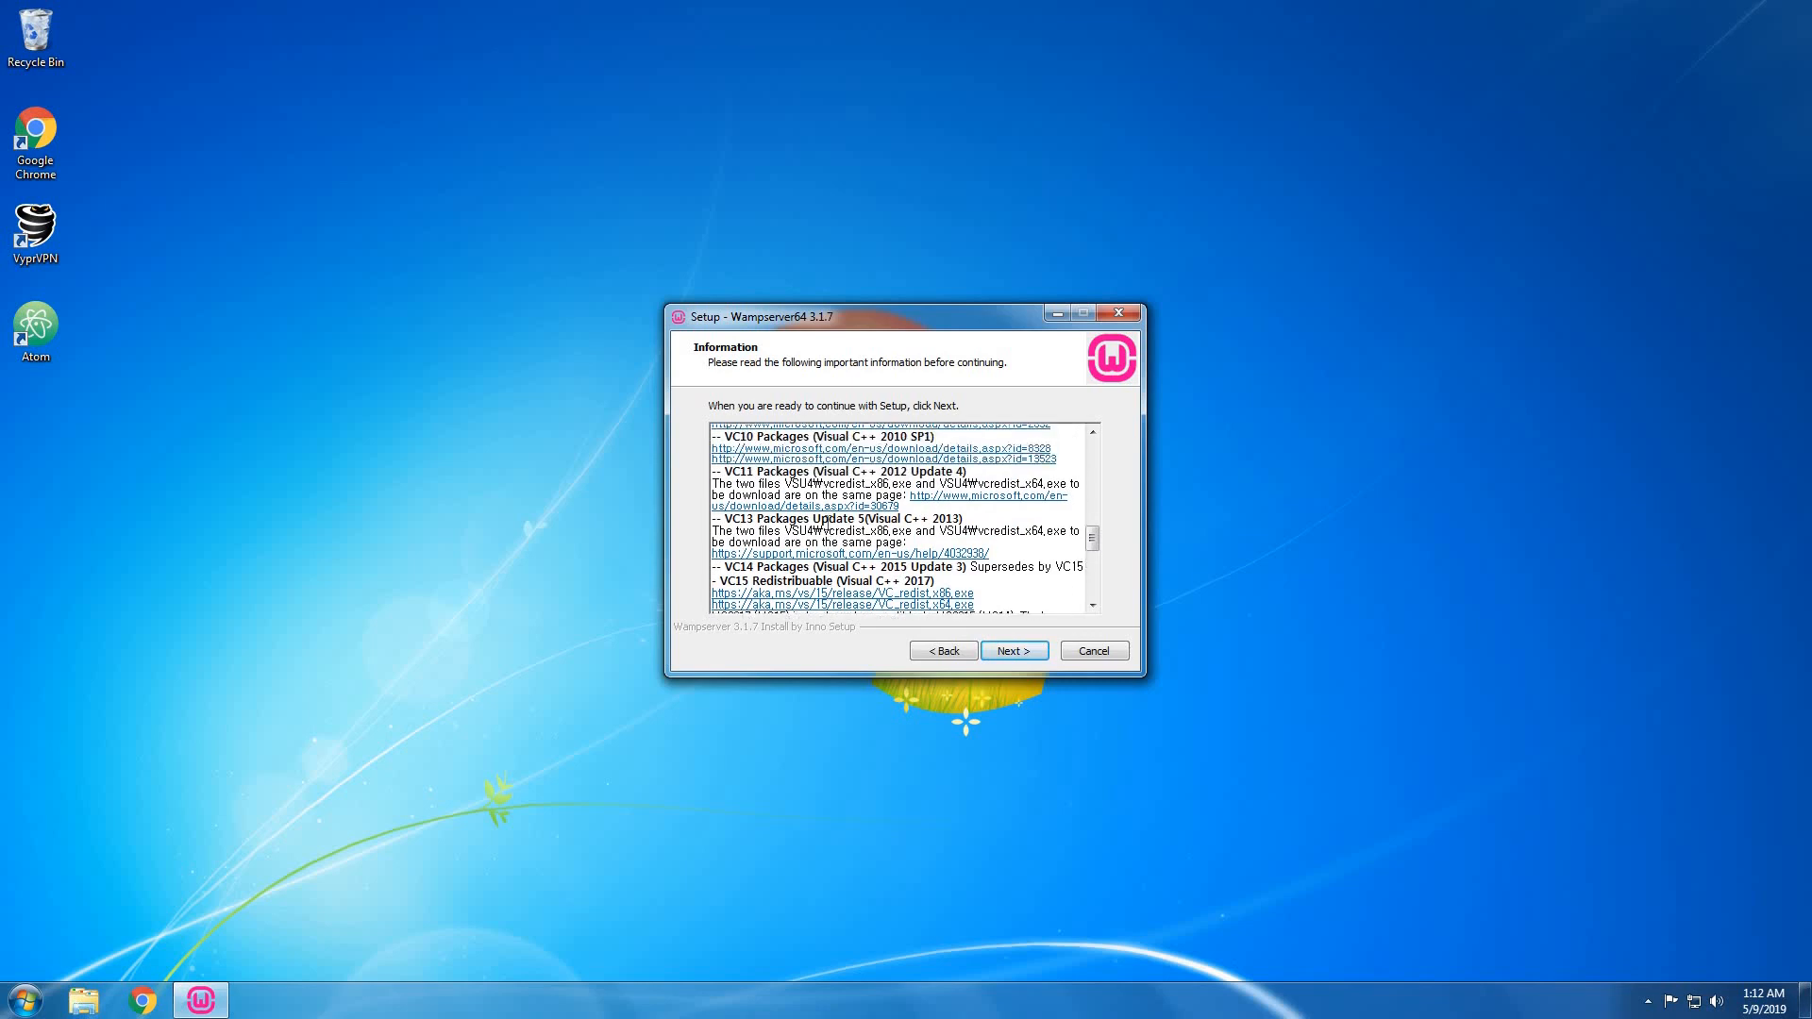
pyautogui.scroll(-2, 827, 517)
pyautogui.scroll(-1, 827, 517)
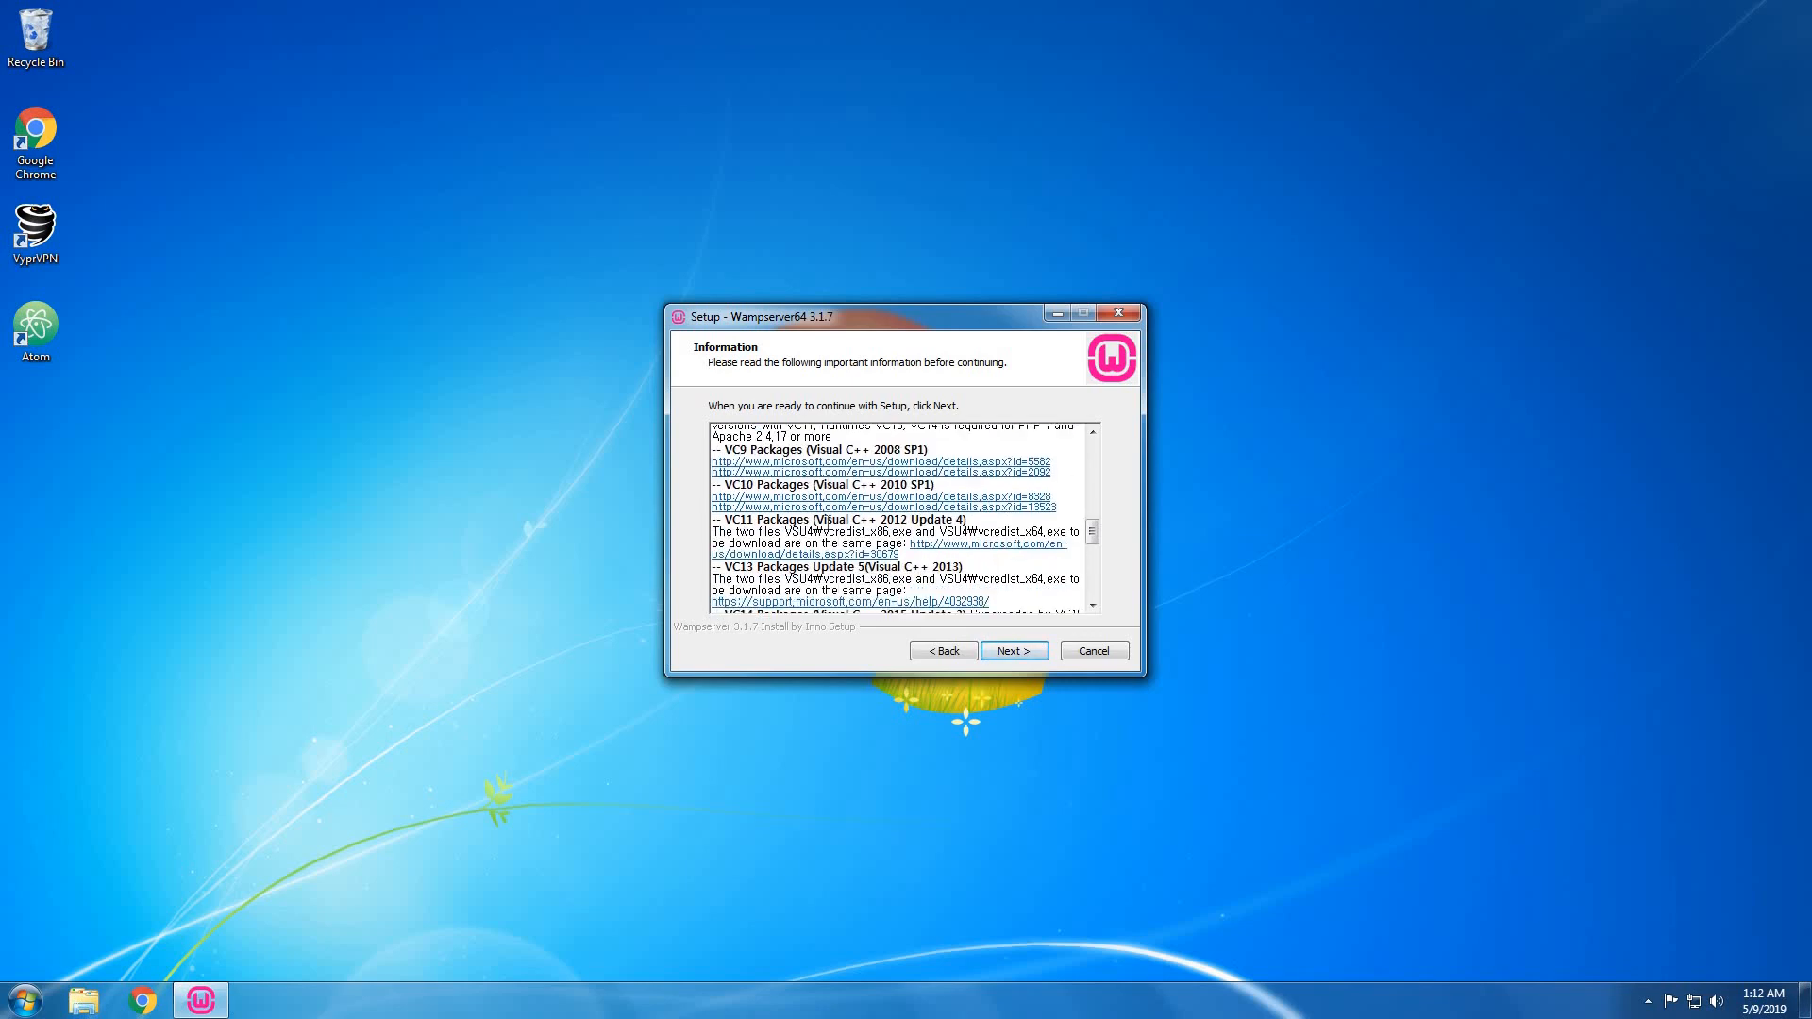
pyautogui.click(843, 463)
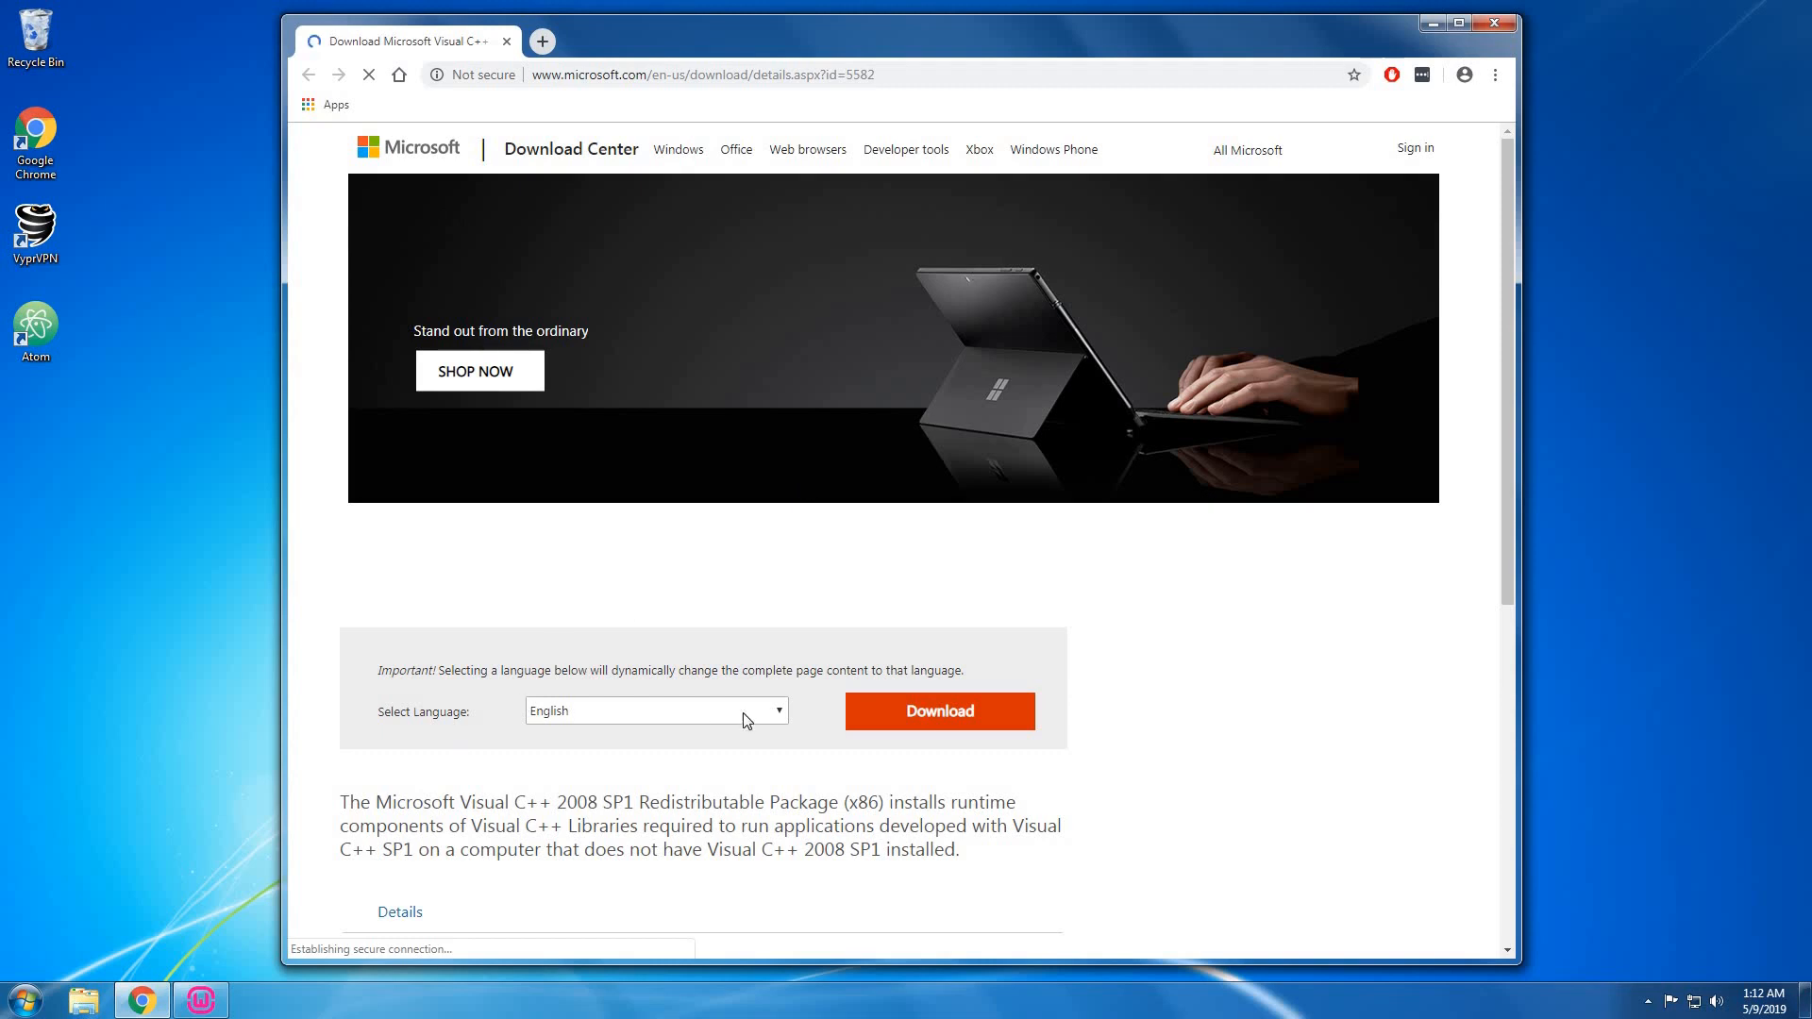
# Download and run vcredist_x86.exe, cancel its setup, and close Chrome.
pyautogui.click(911, 712)
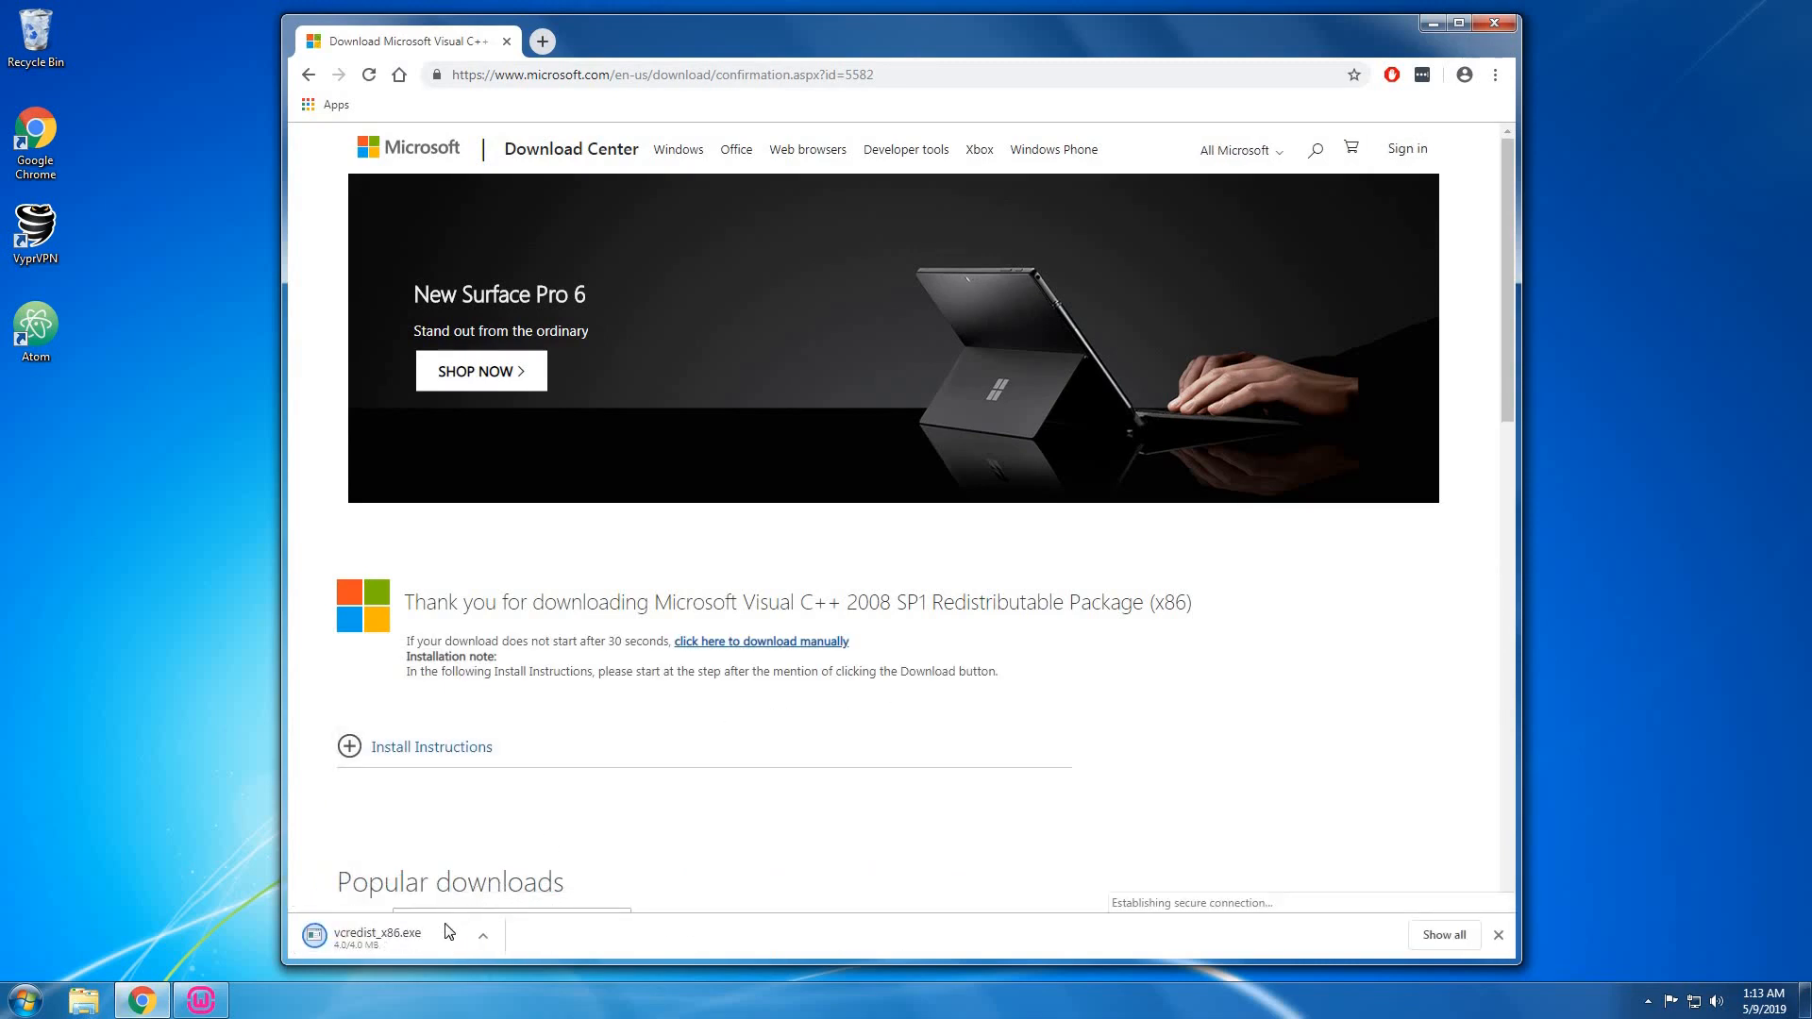
pyautogui.click(387, 942)
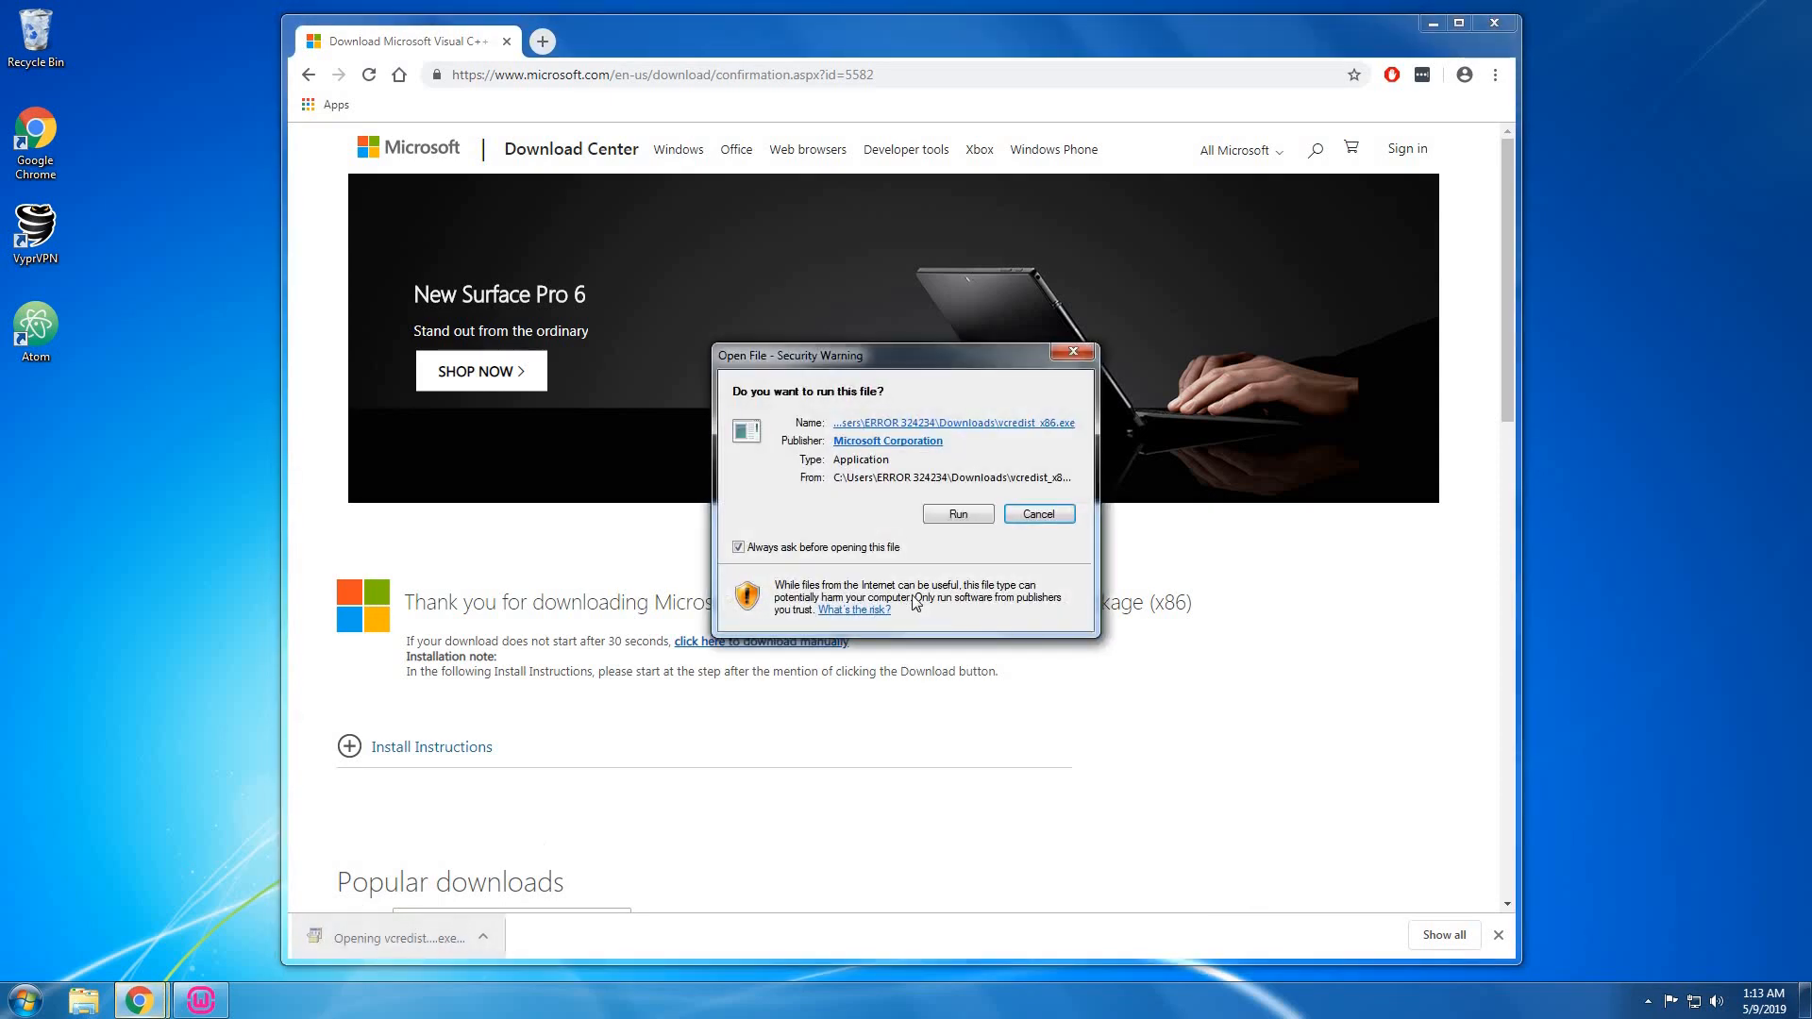
pyautogui.click(965, 517)
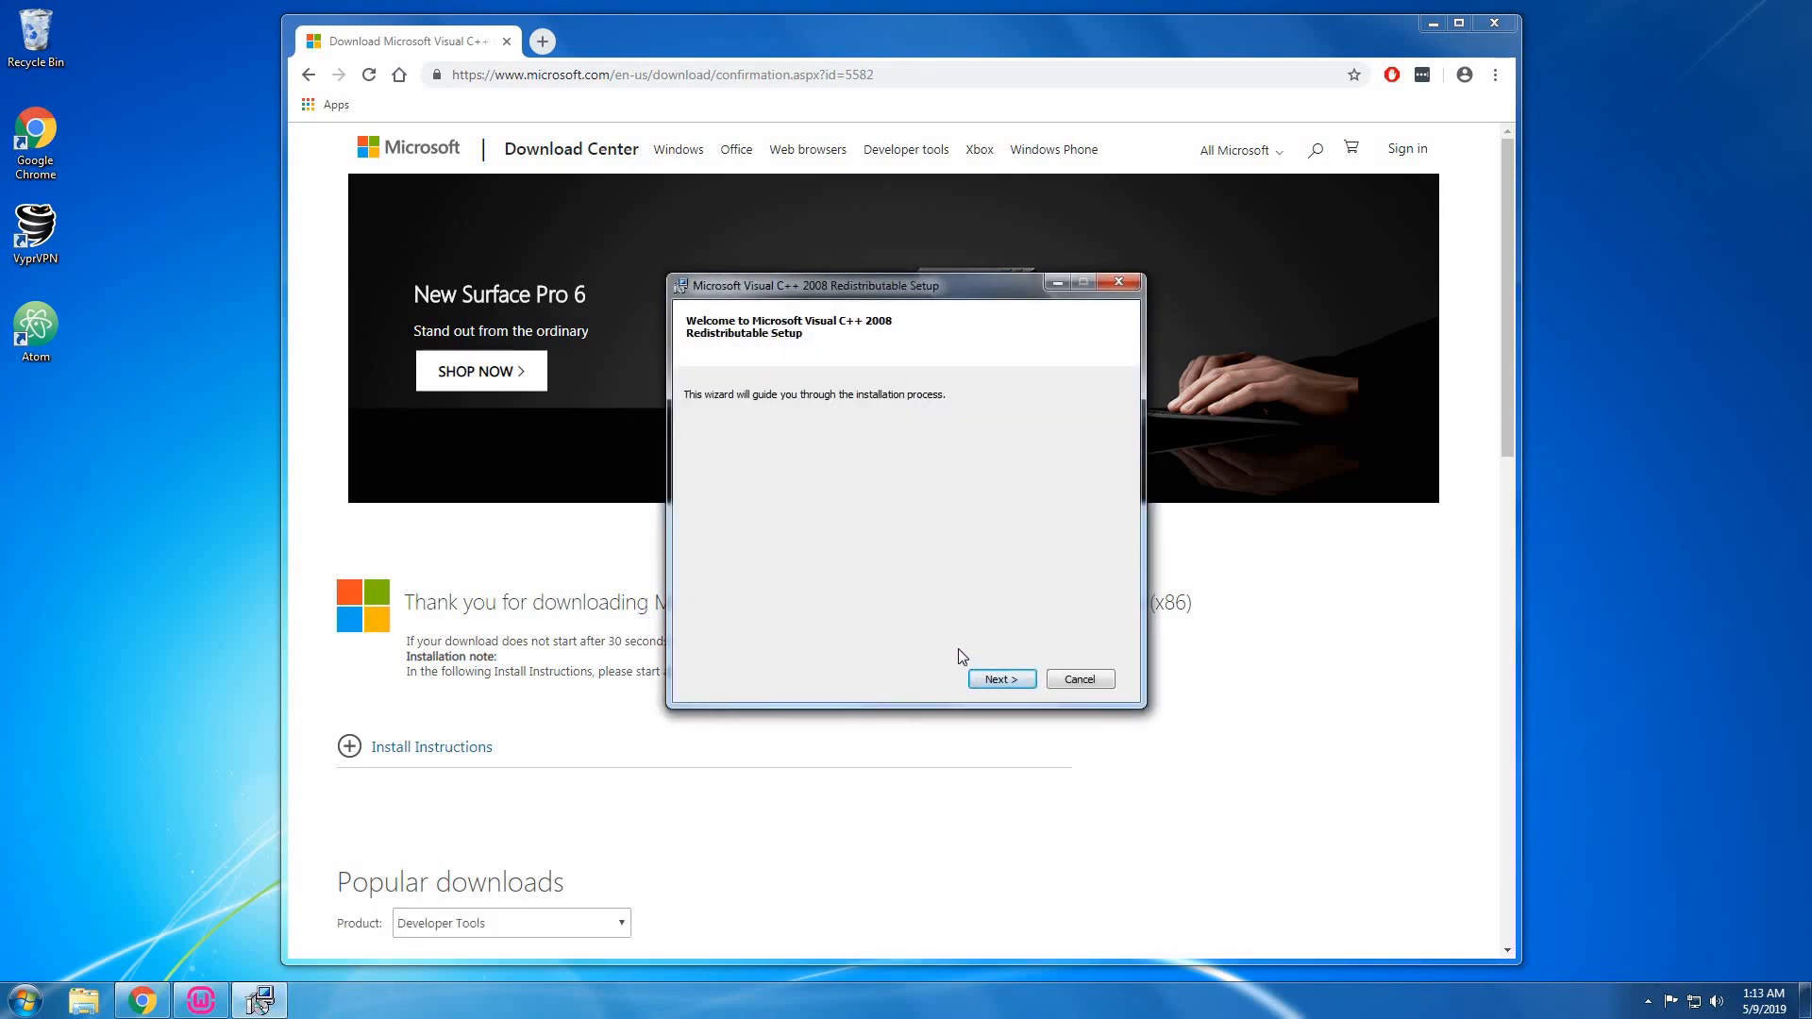
pyautogui.click(982, 682)
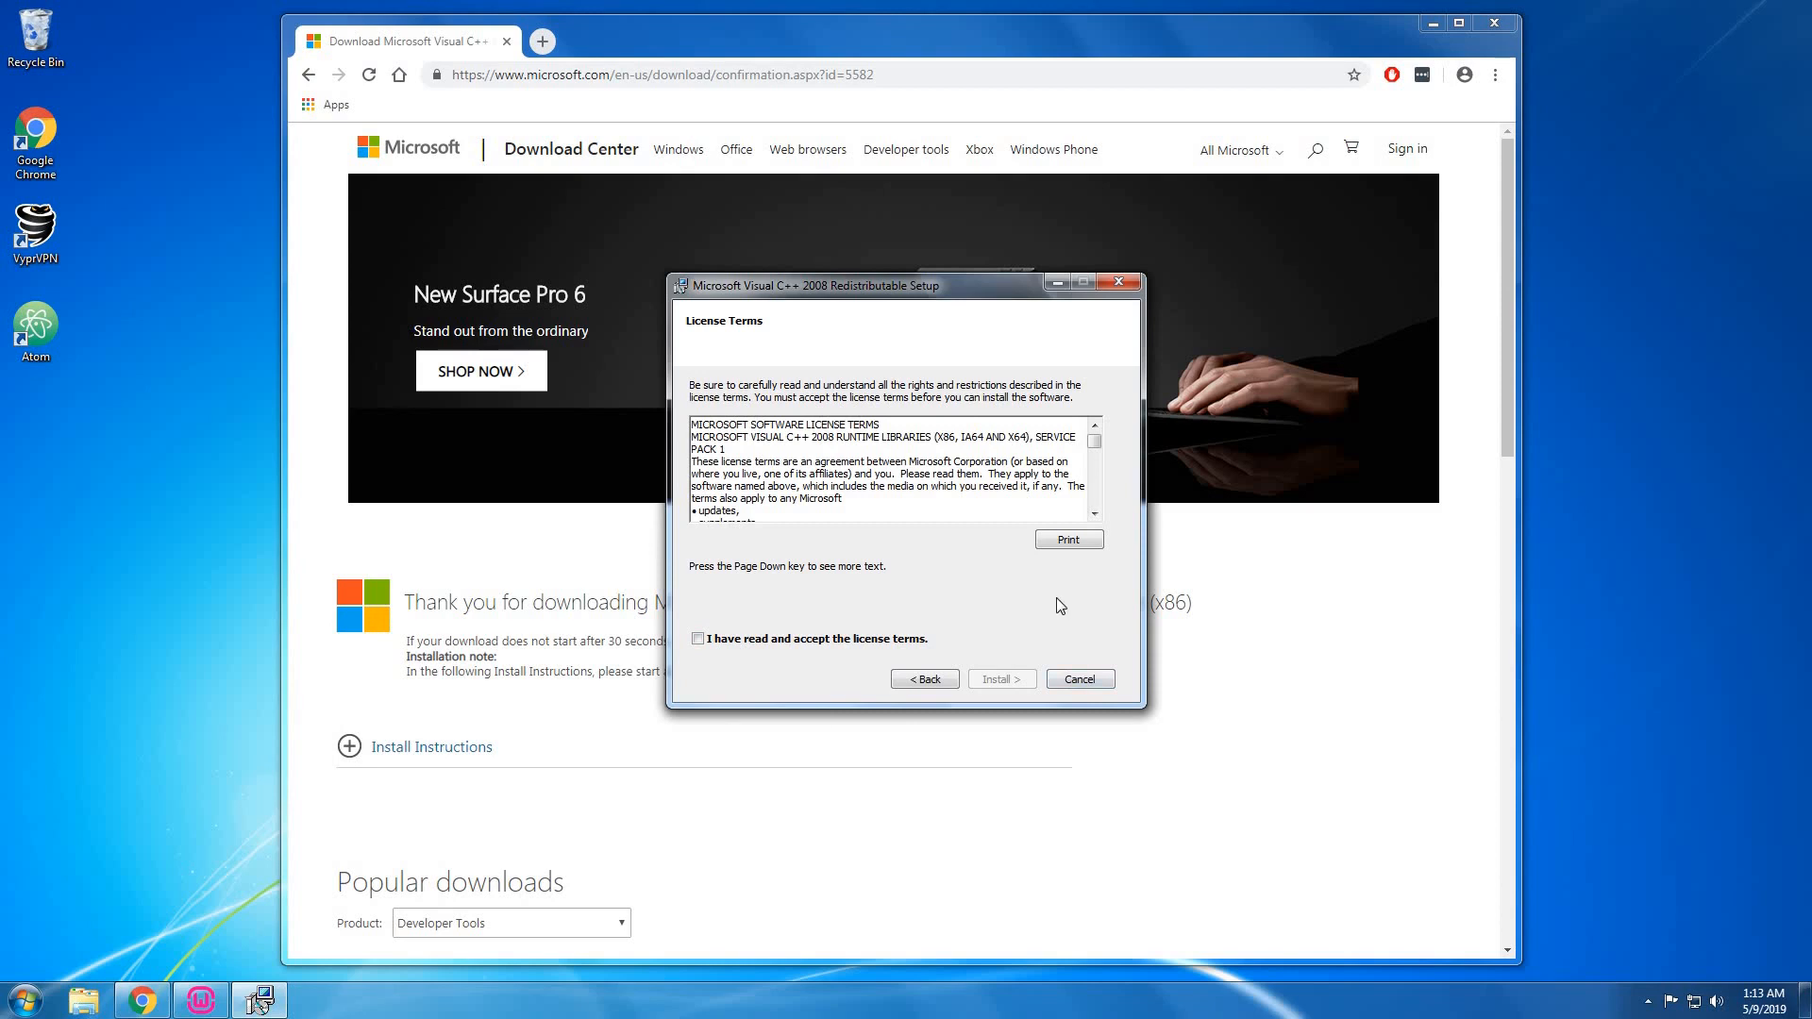
pyautogui.click(1068, 682)
pyautogui.click(870, 557)
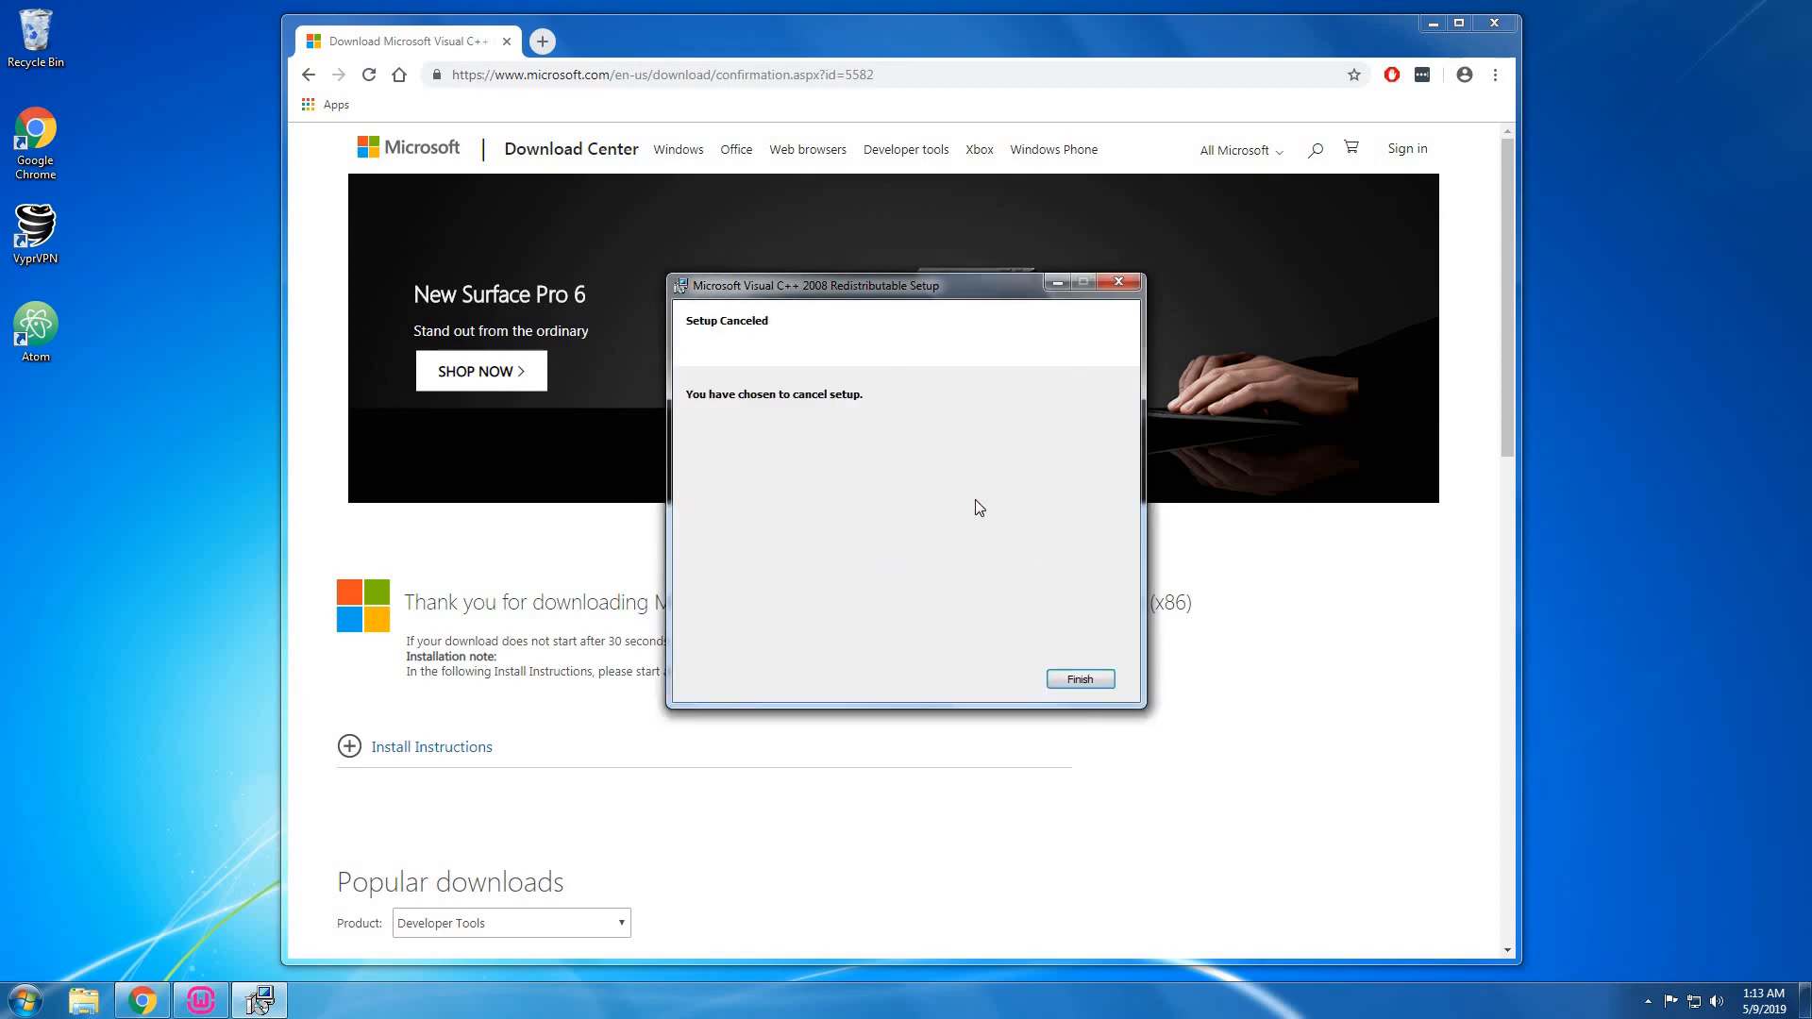
pyautogui.click(1080, 679)
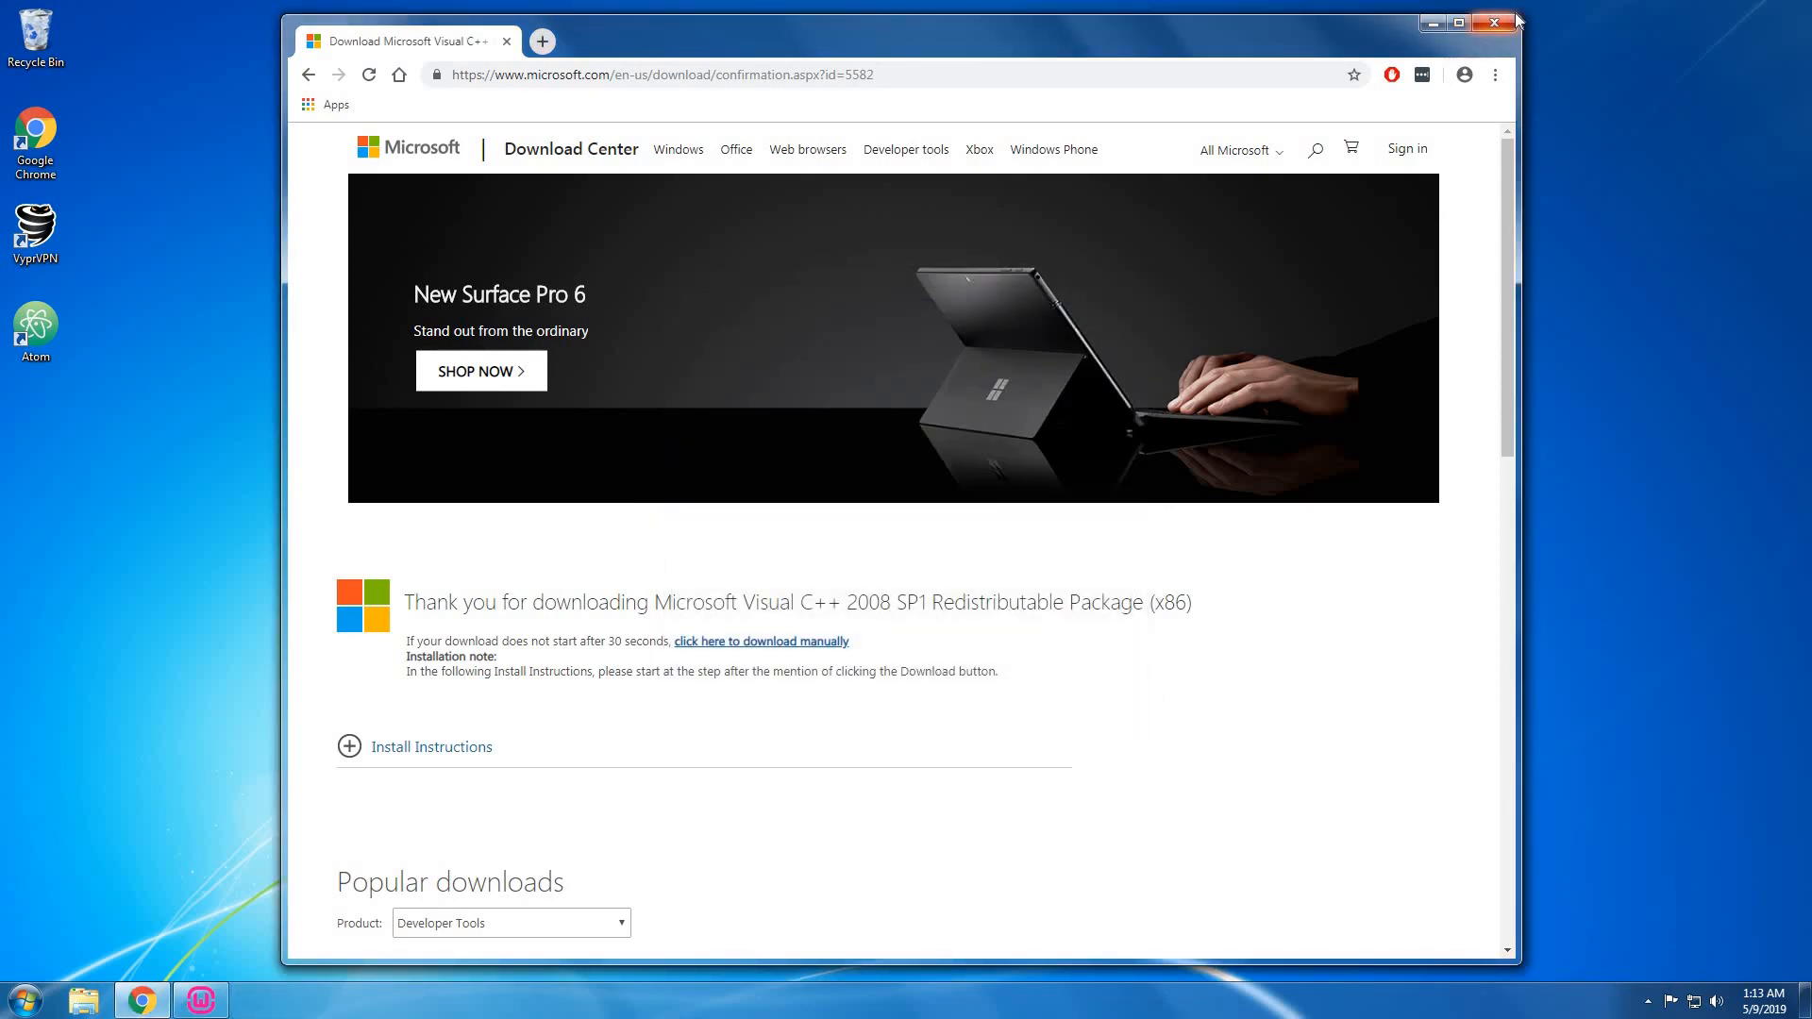
pyautogui.click(1495, 24)
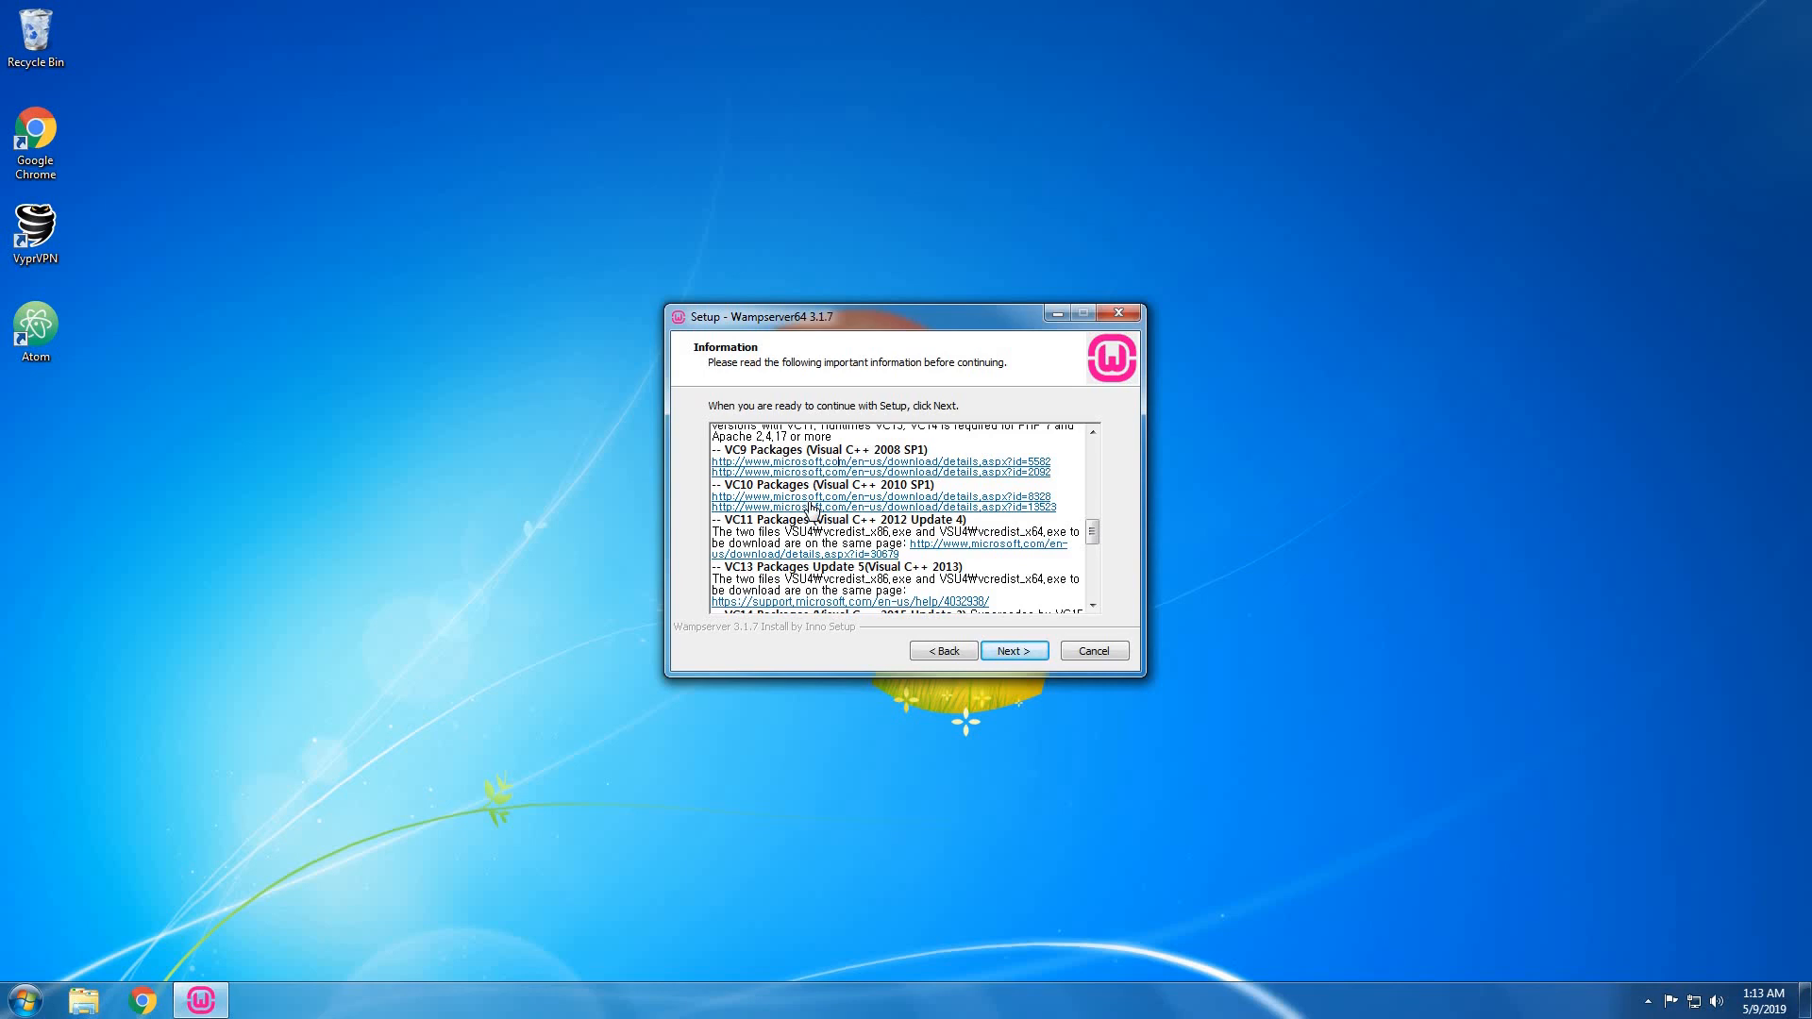
# Read through the Visual C++ packages list and continue to the destination location step.
pyautogui.scroll(-3, 812, 510)
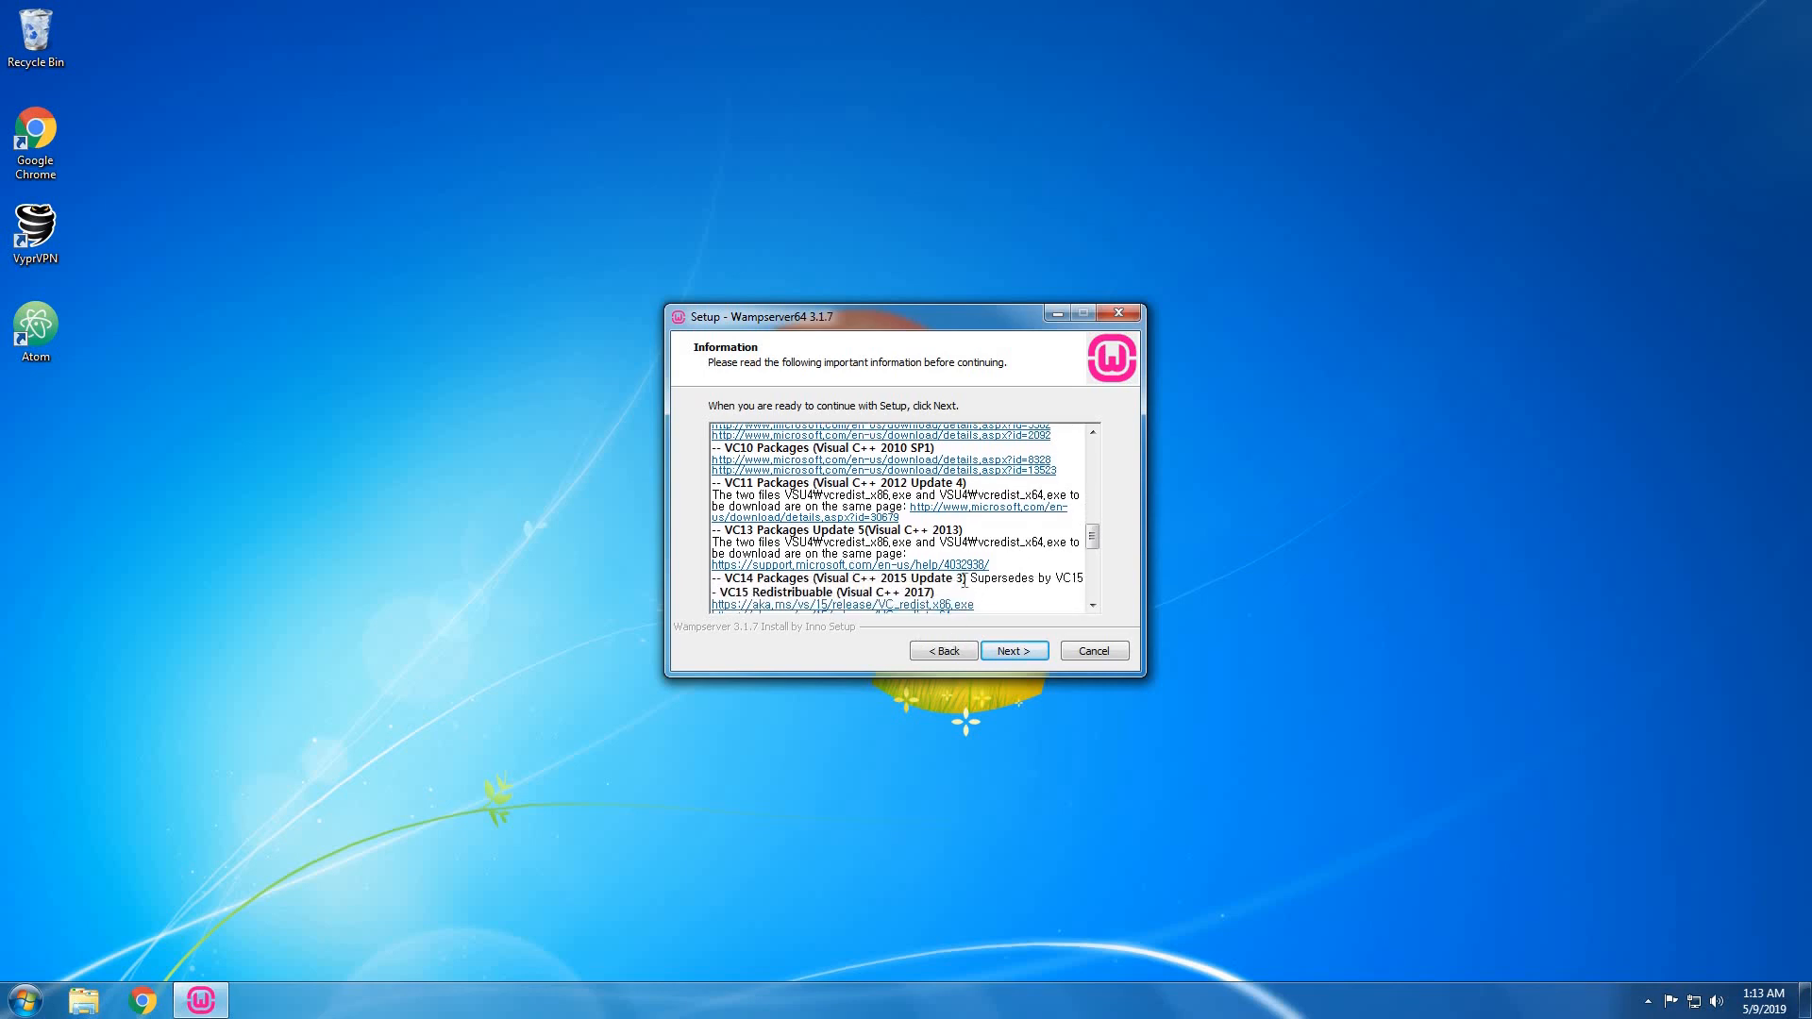
pyautogui.scroll(5, 967, 567)
pyautogui.scroll(5, 966, 566)
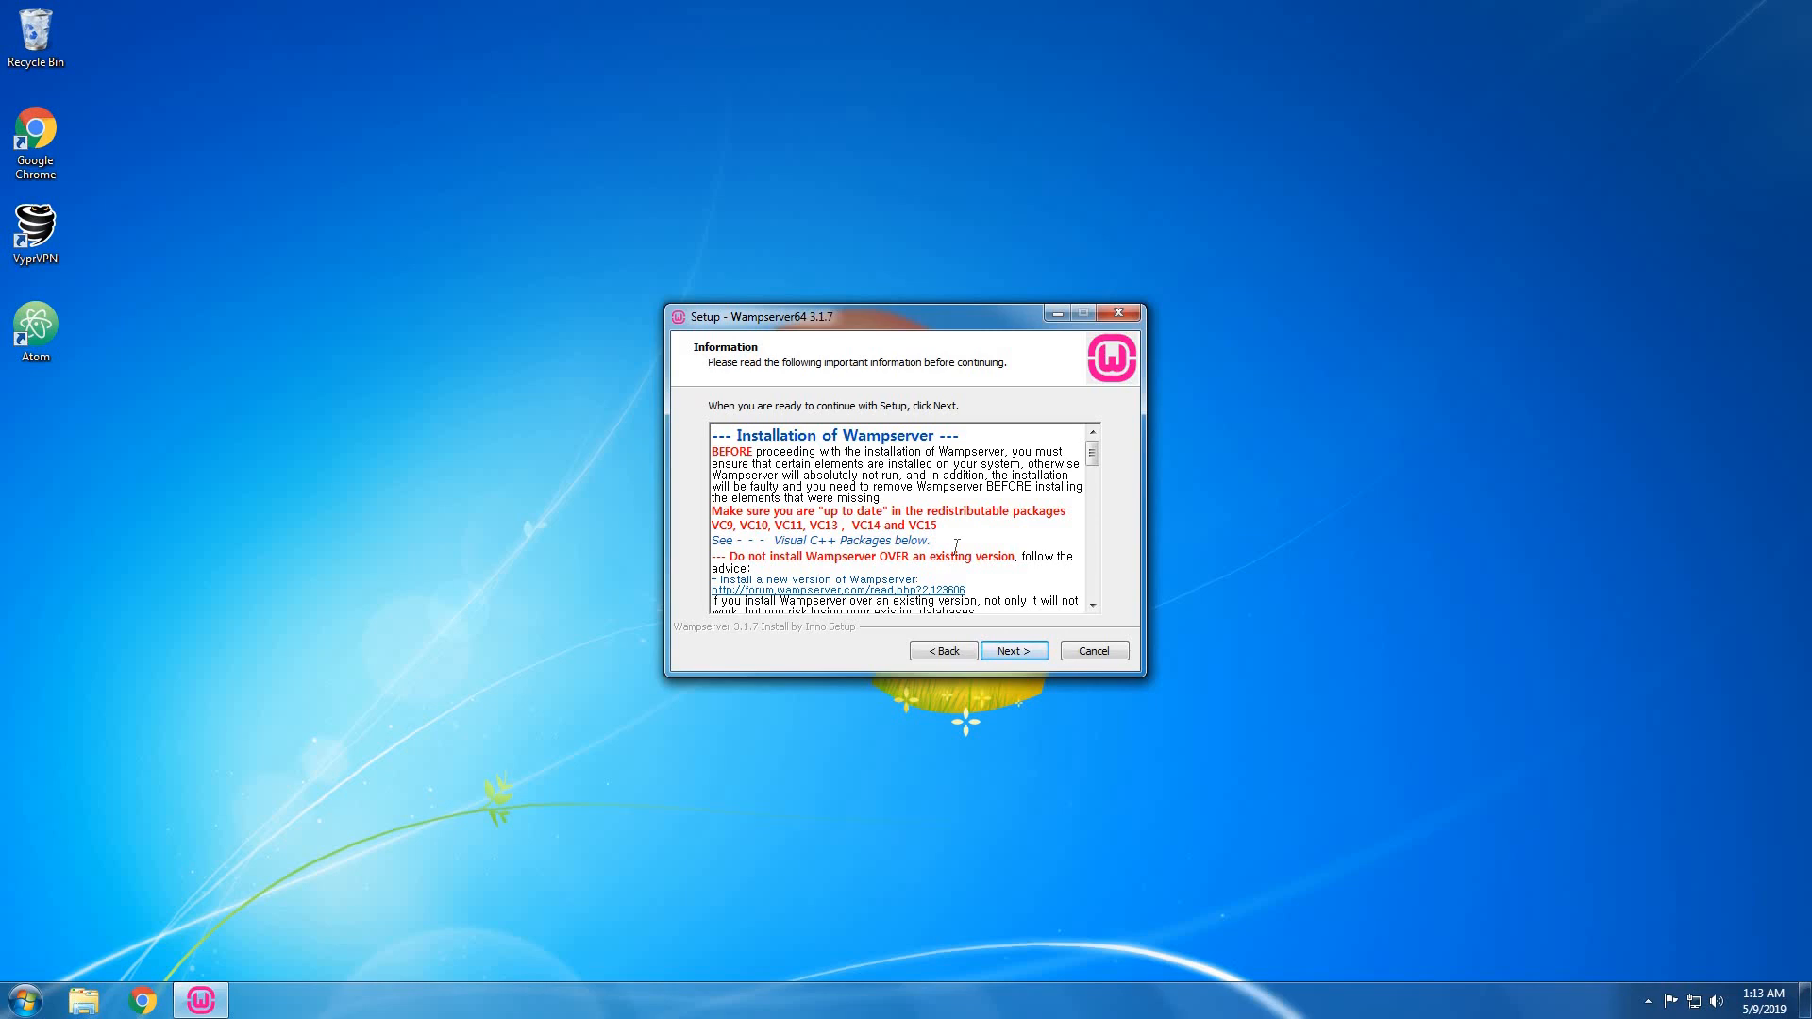
pyautogui.scroll(-8, 956, 547)
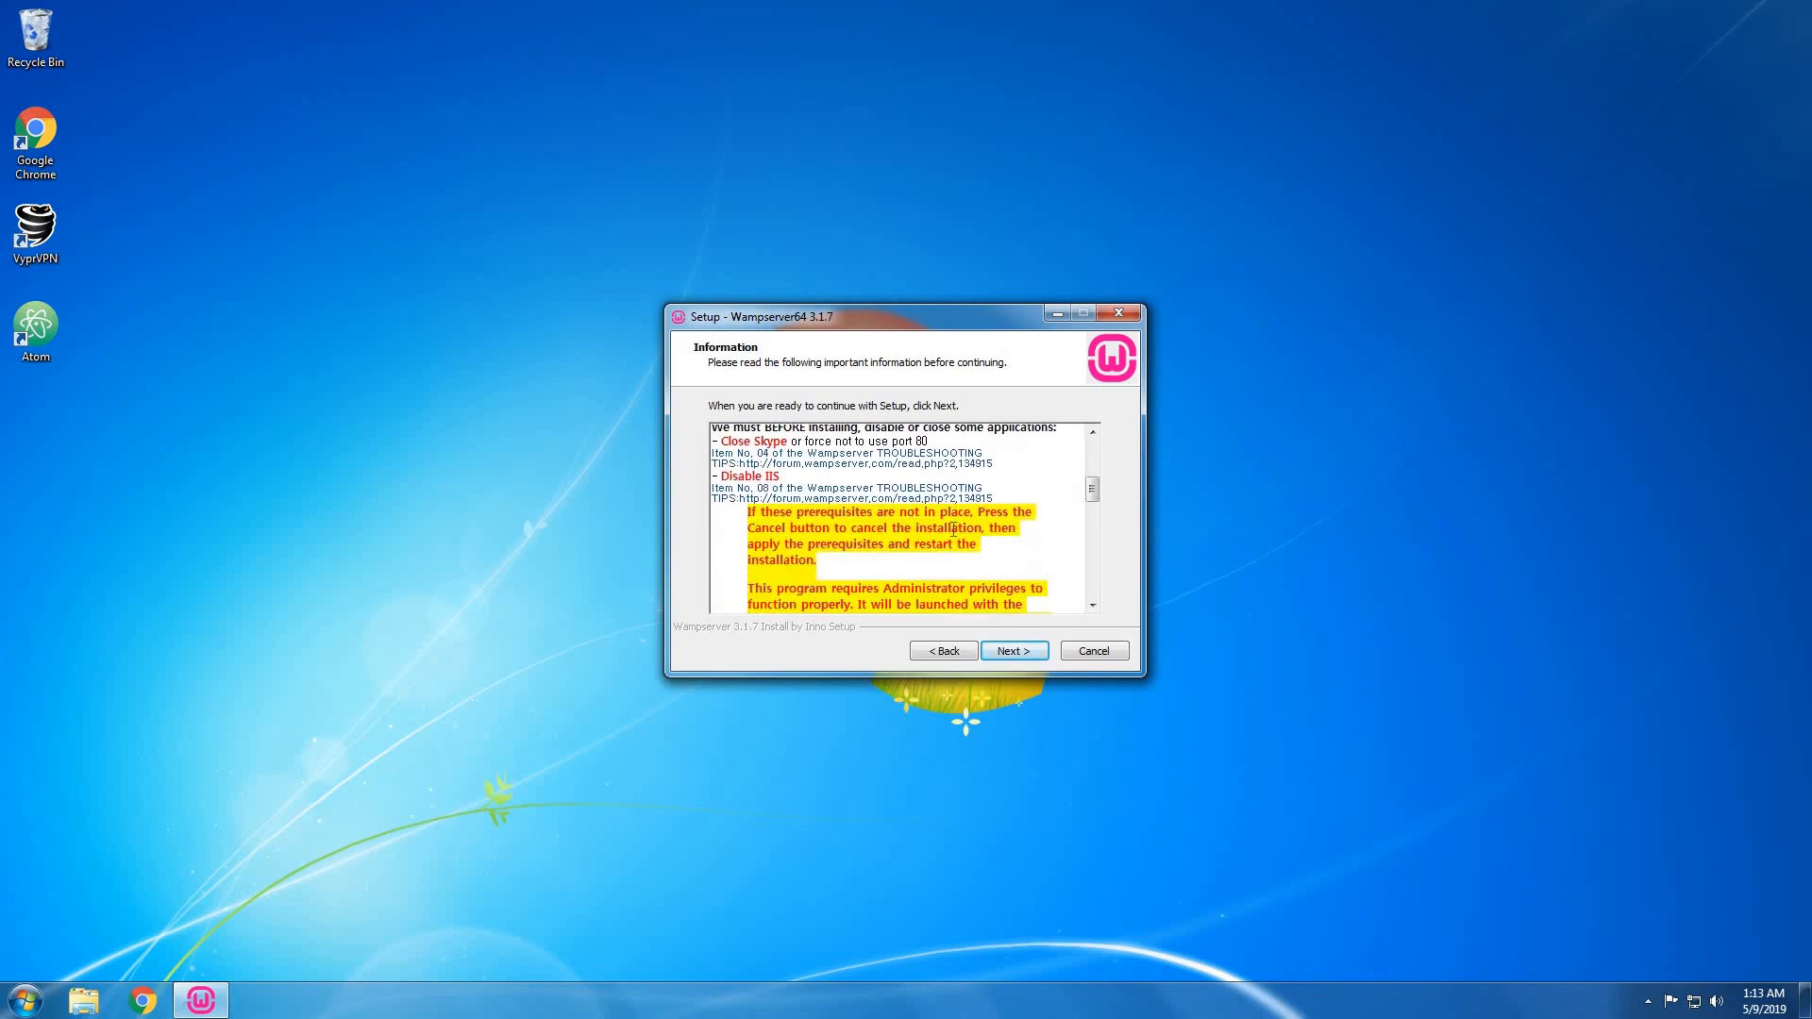
pyautogui.scroll(-5, 821, 545)
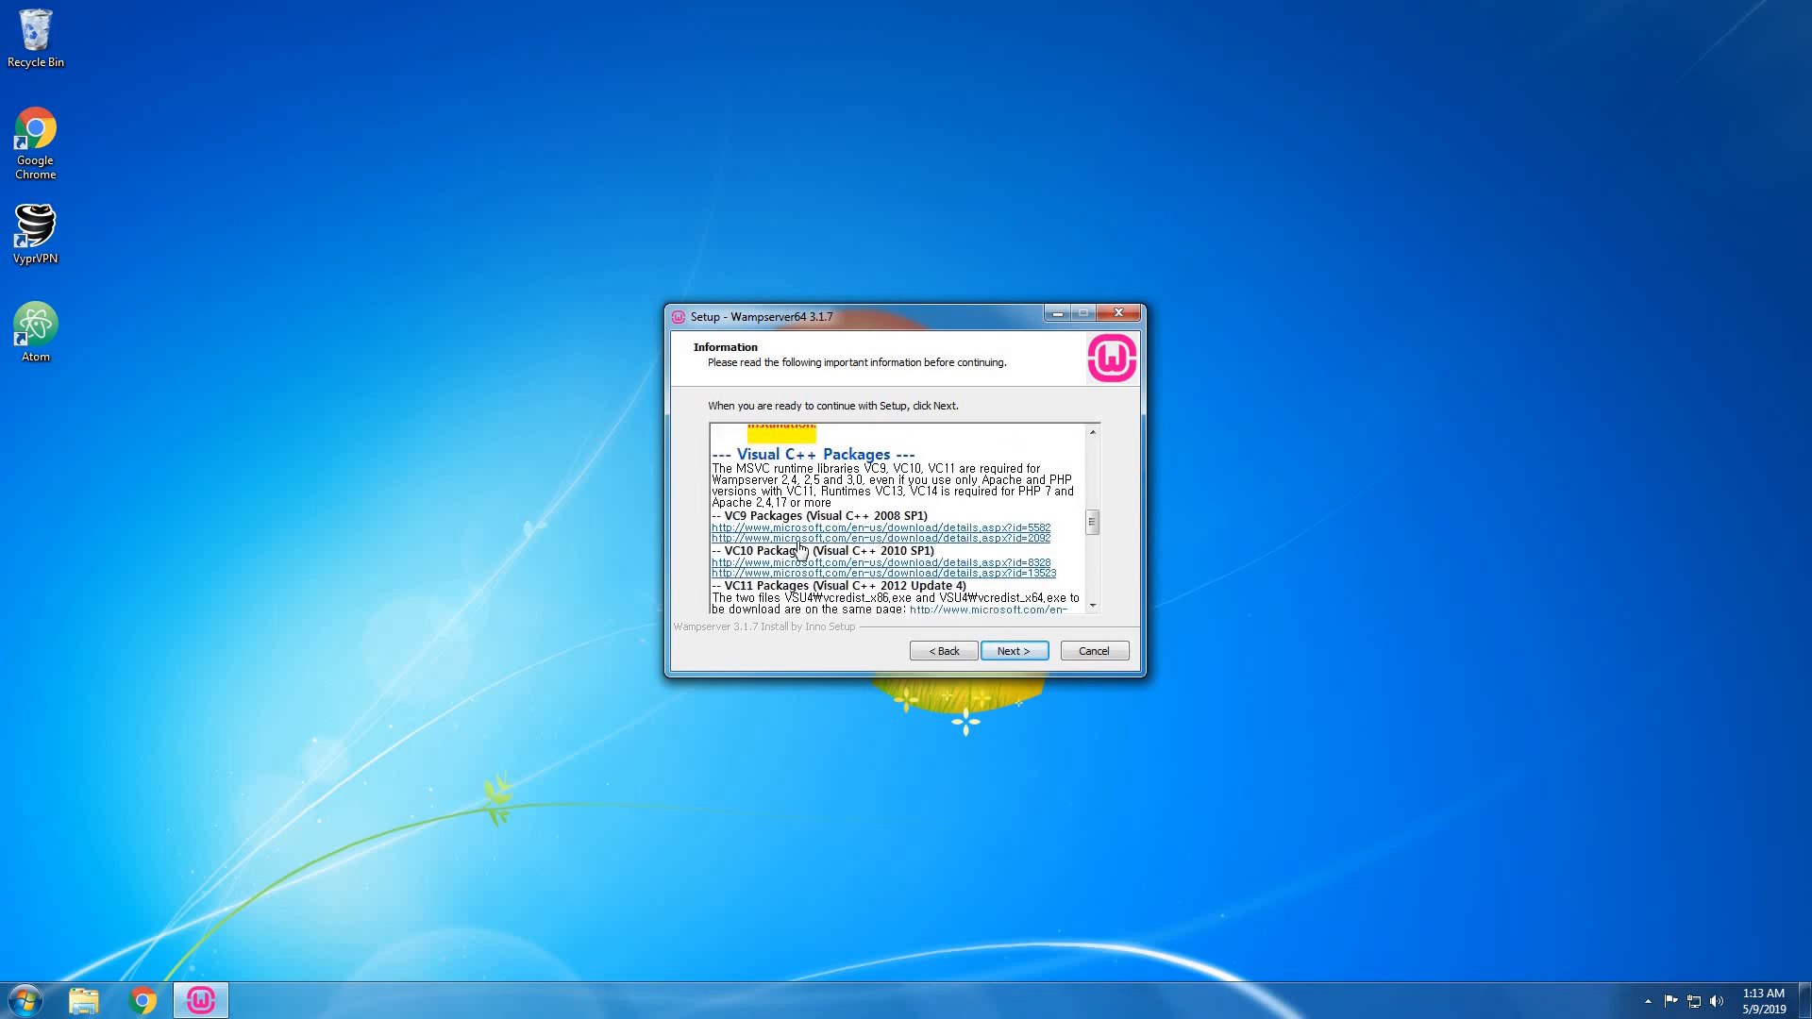
pyautogui.scroll(-2, 897, 557)
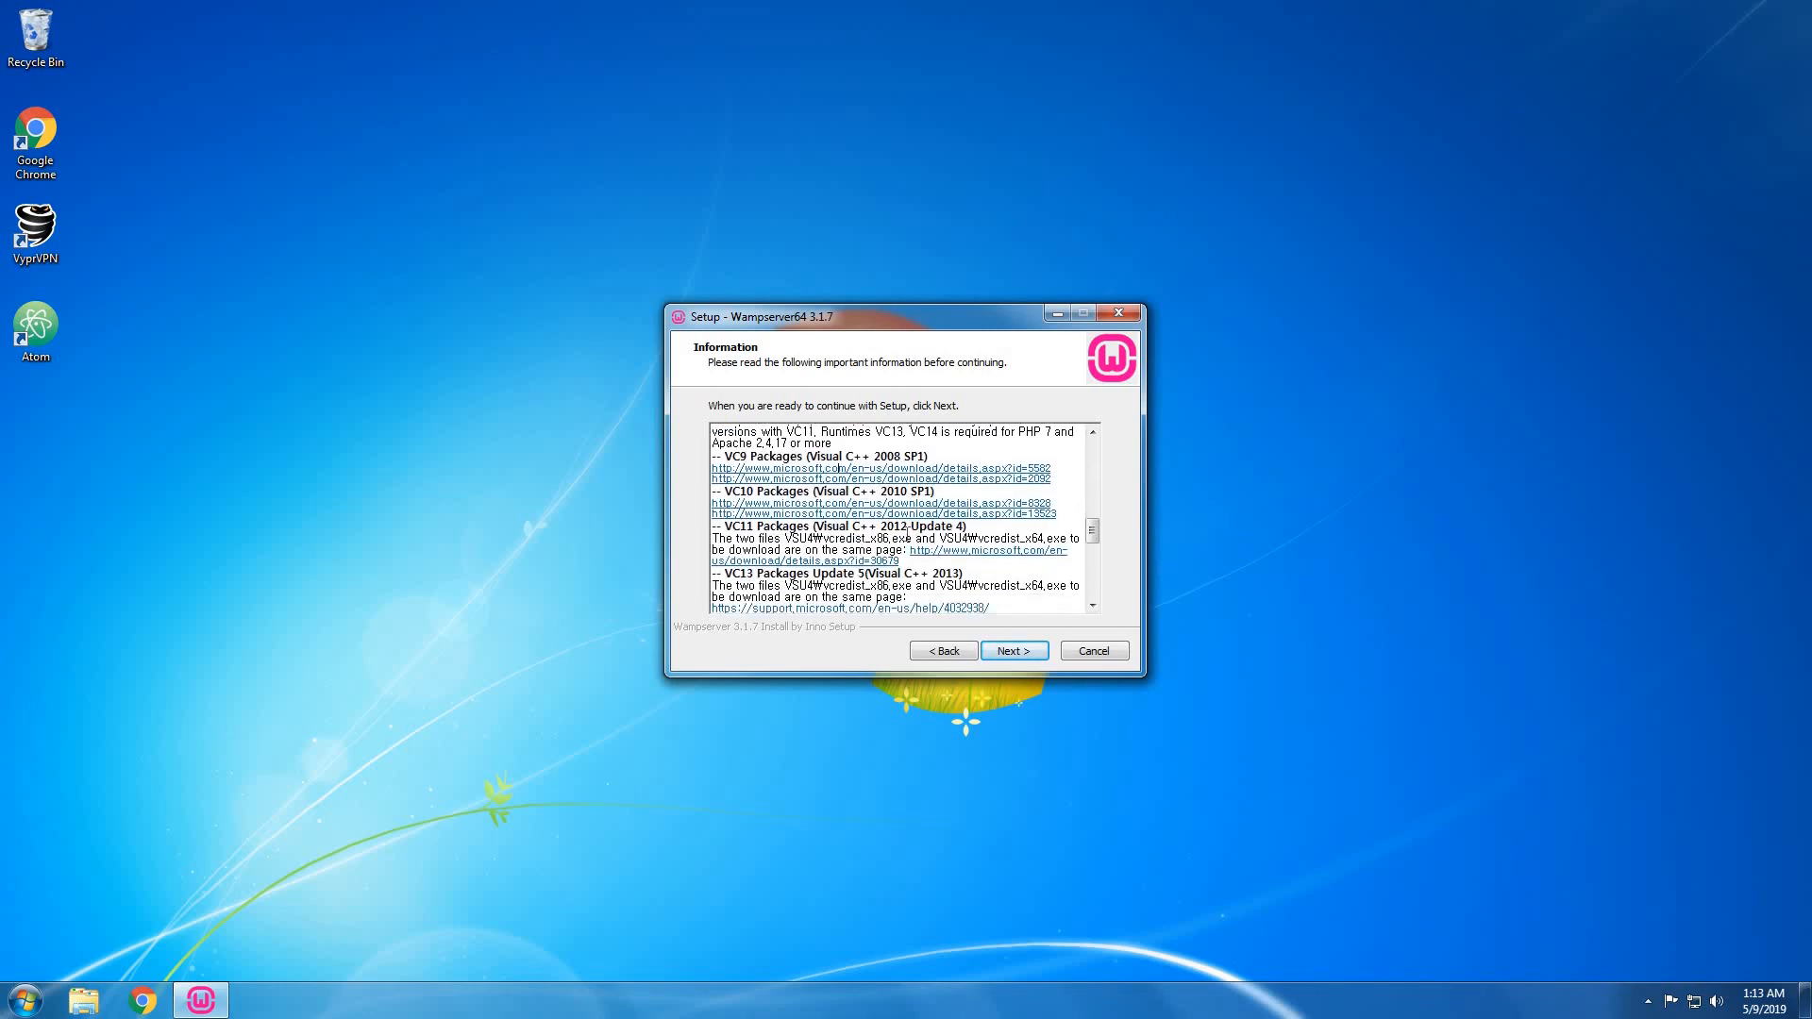
pyautogui.scroll(-2, 892, 555)
pyautogui.scroll(-1, 897, 554)
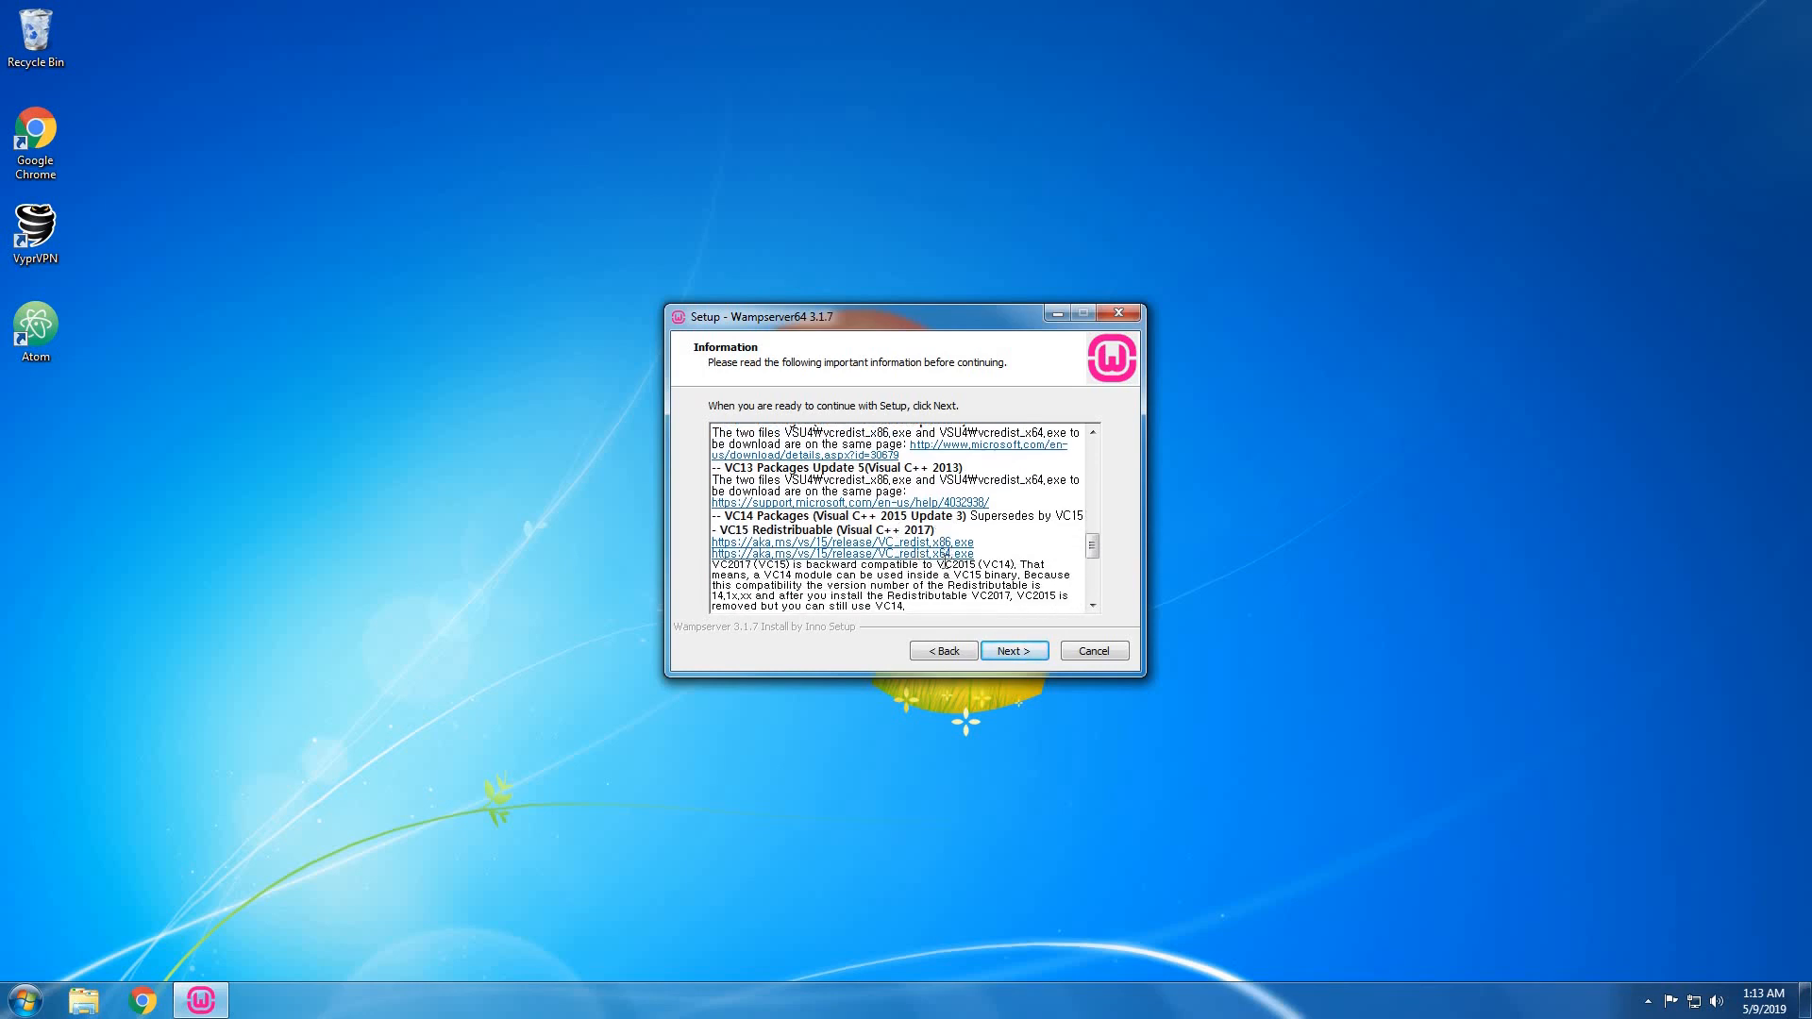
pyautogui.click(1016, 651)
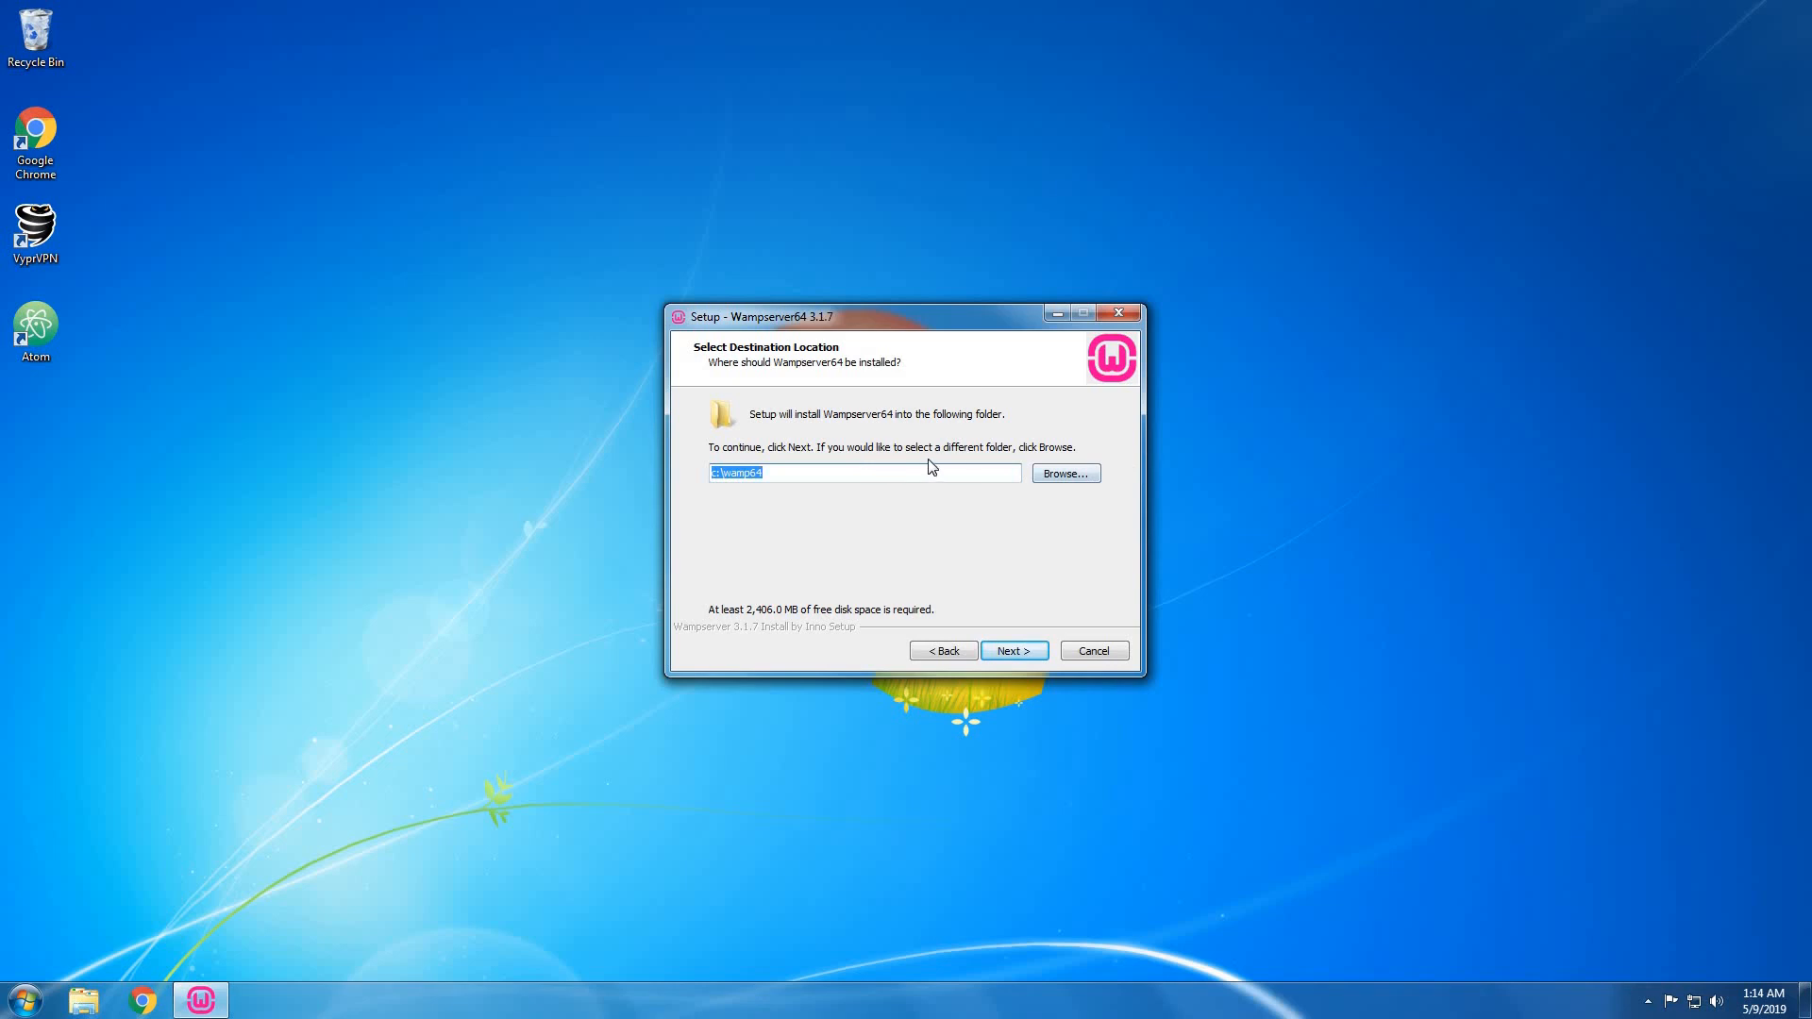
# Choose the Server (J:) drive as install location and dismiss the full-path error.
pyautogui.click(1065, 474)
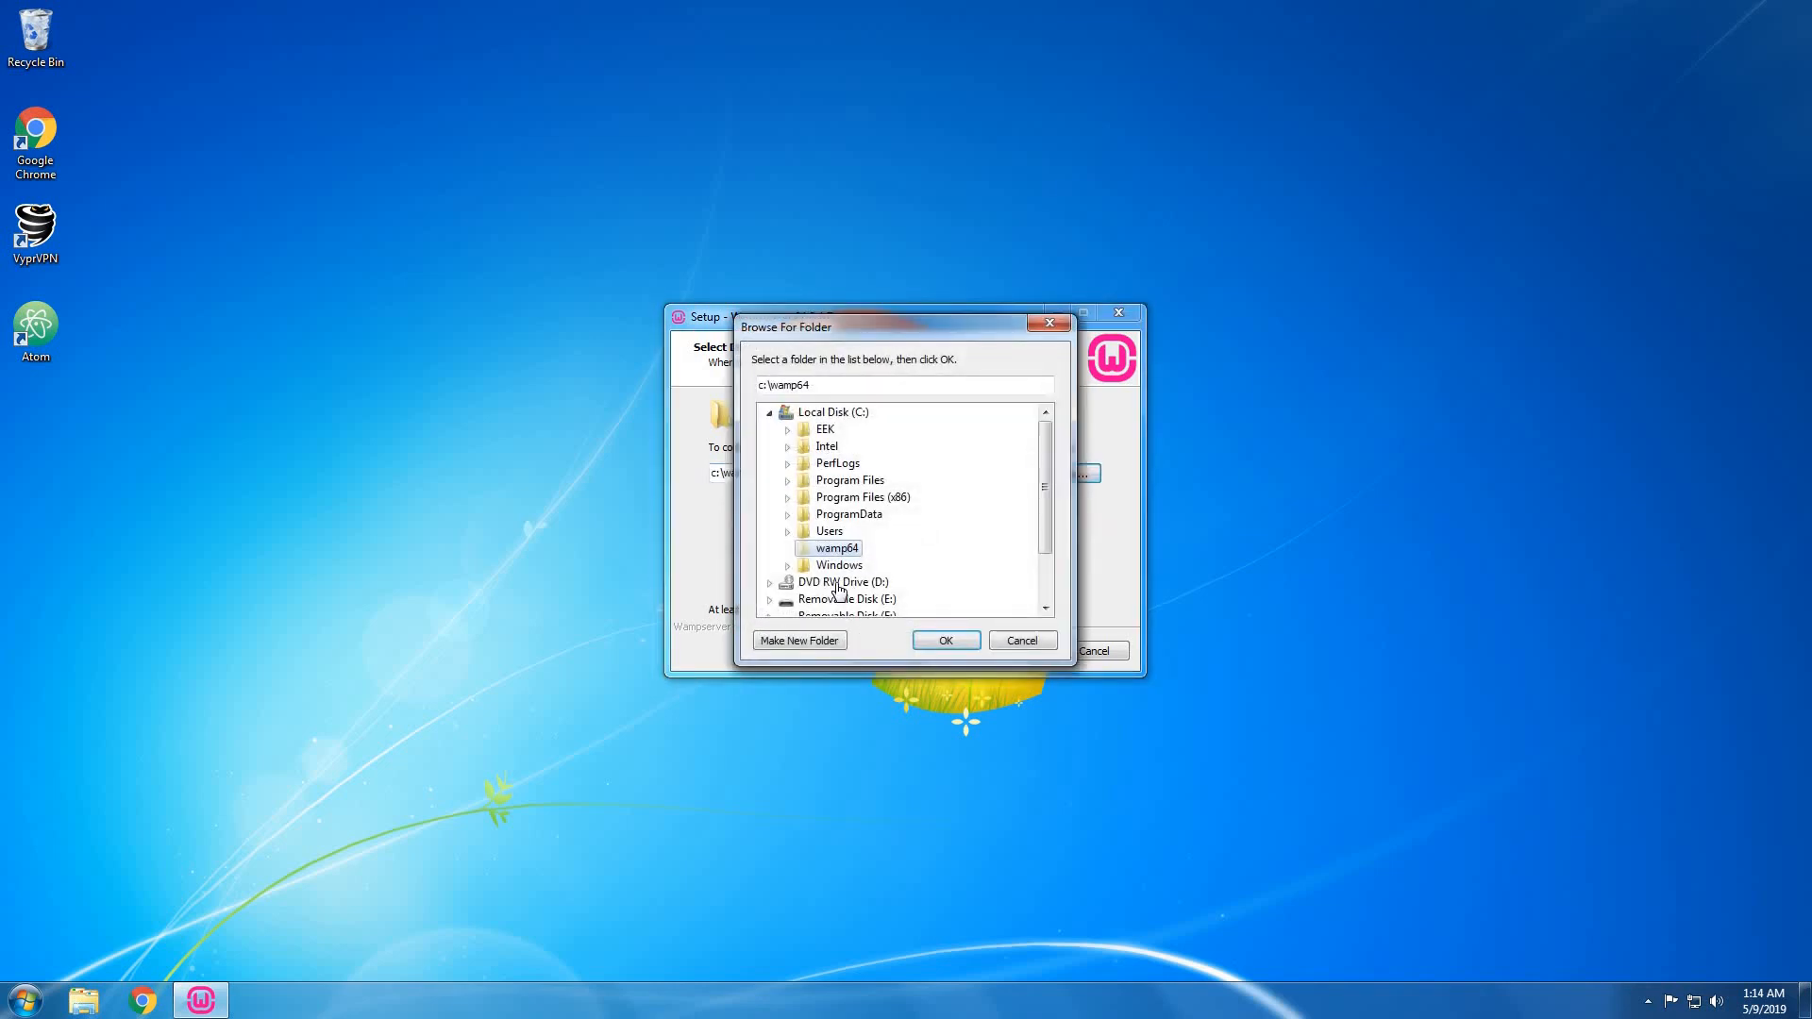
pyautogui.scroll(-2, 864, 507)
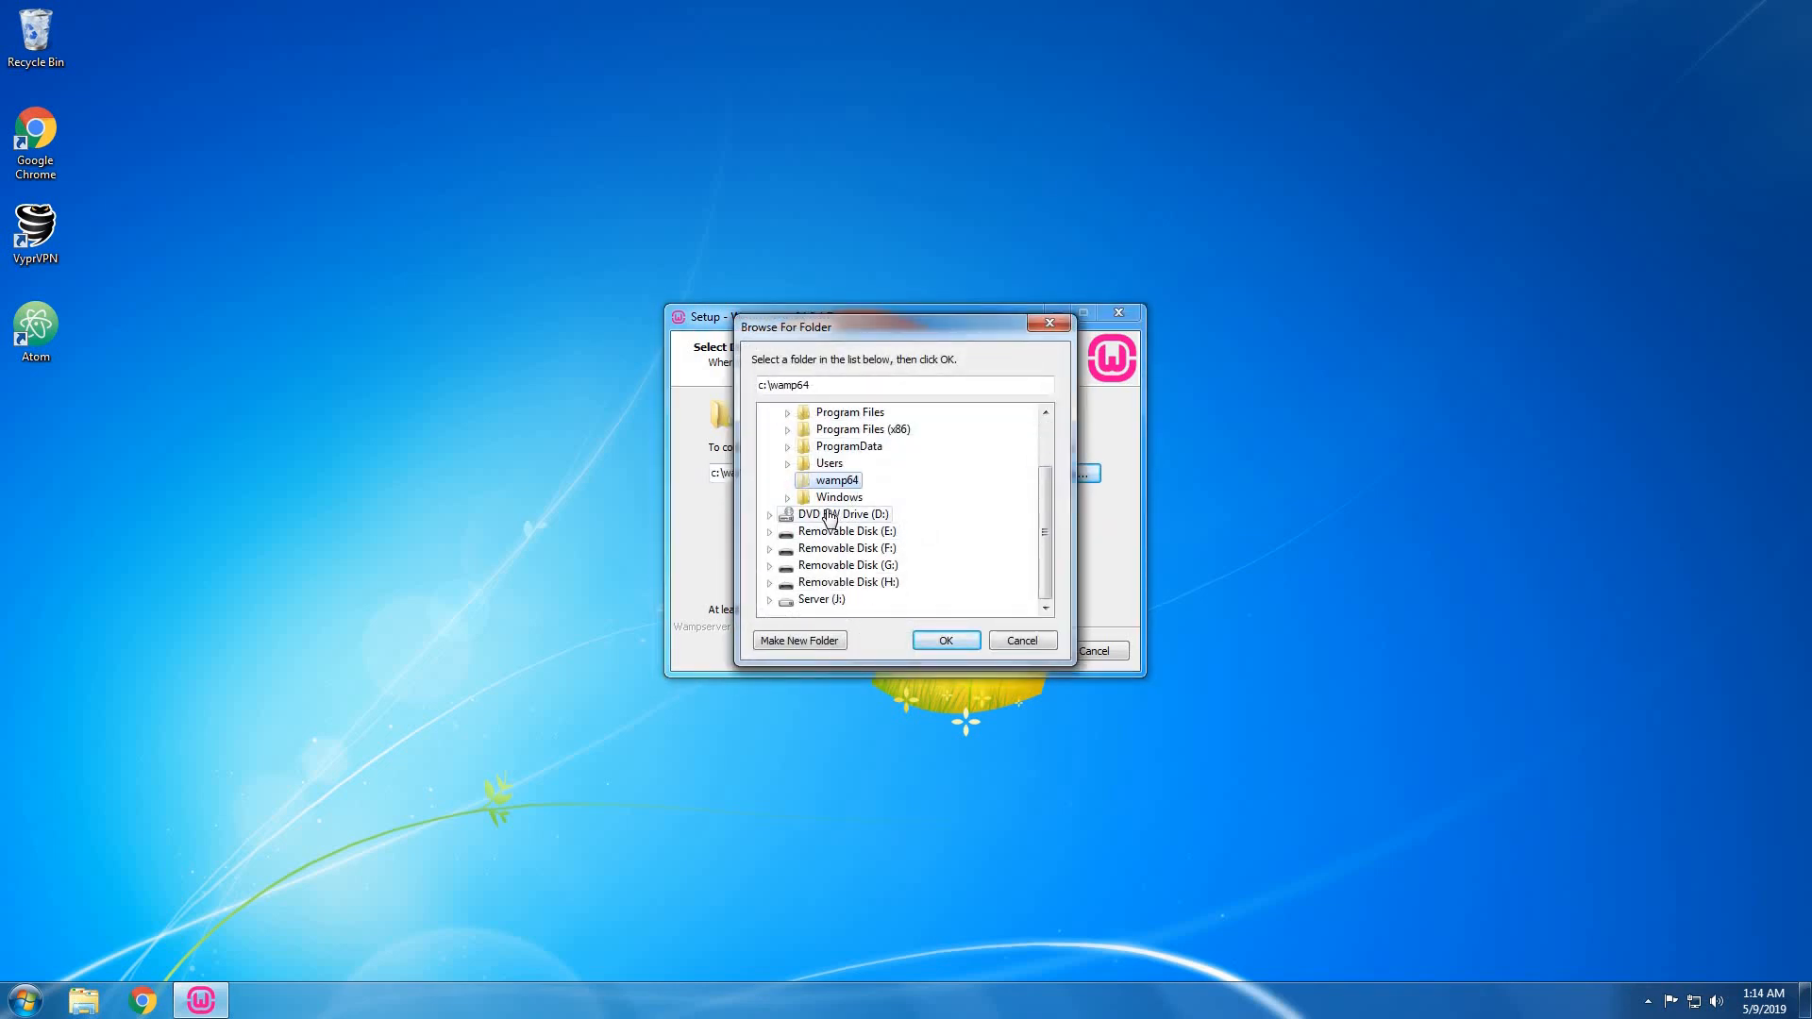
pyautogui.scroll(1, 828, 517)
pyautogui.scroll(-1, 828, 517)
pyautogui.click(818, 601)
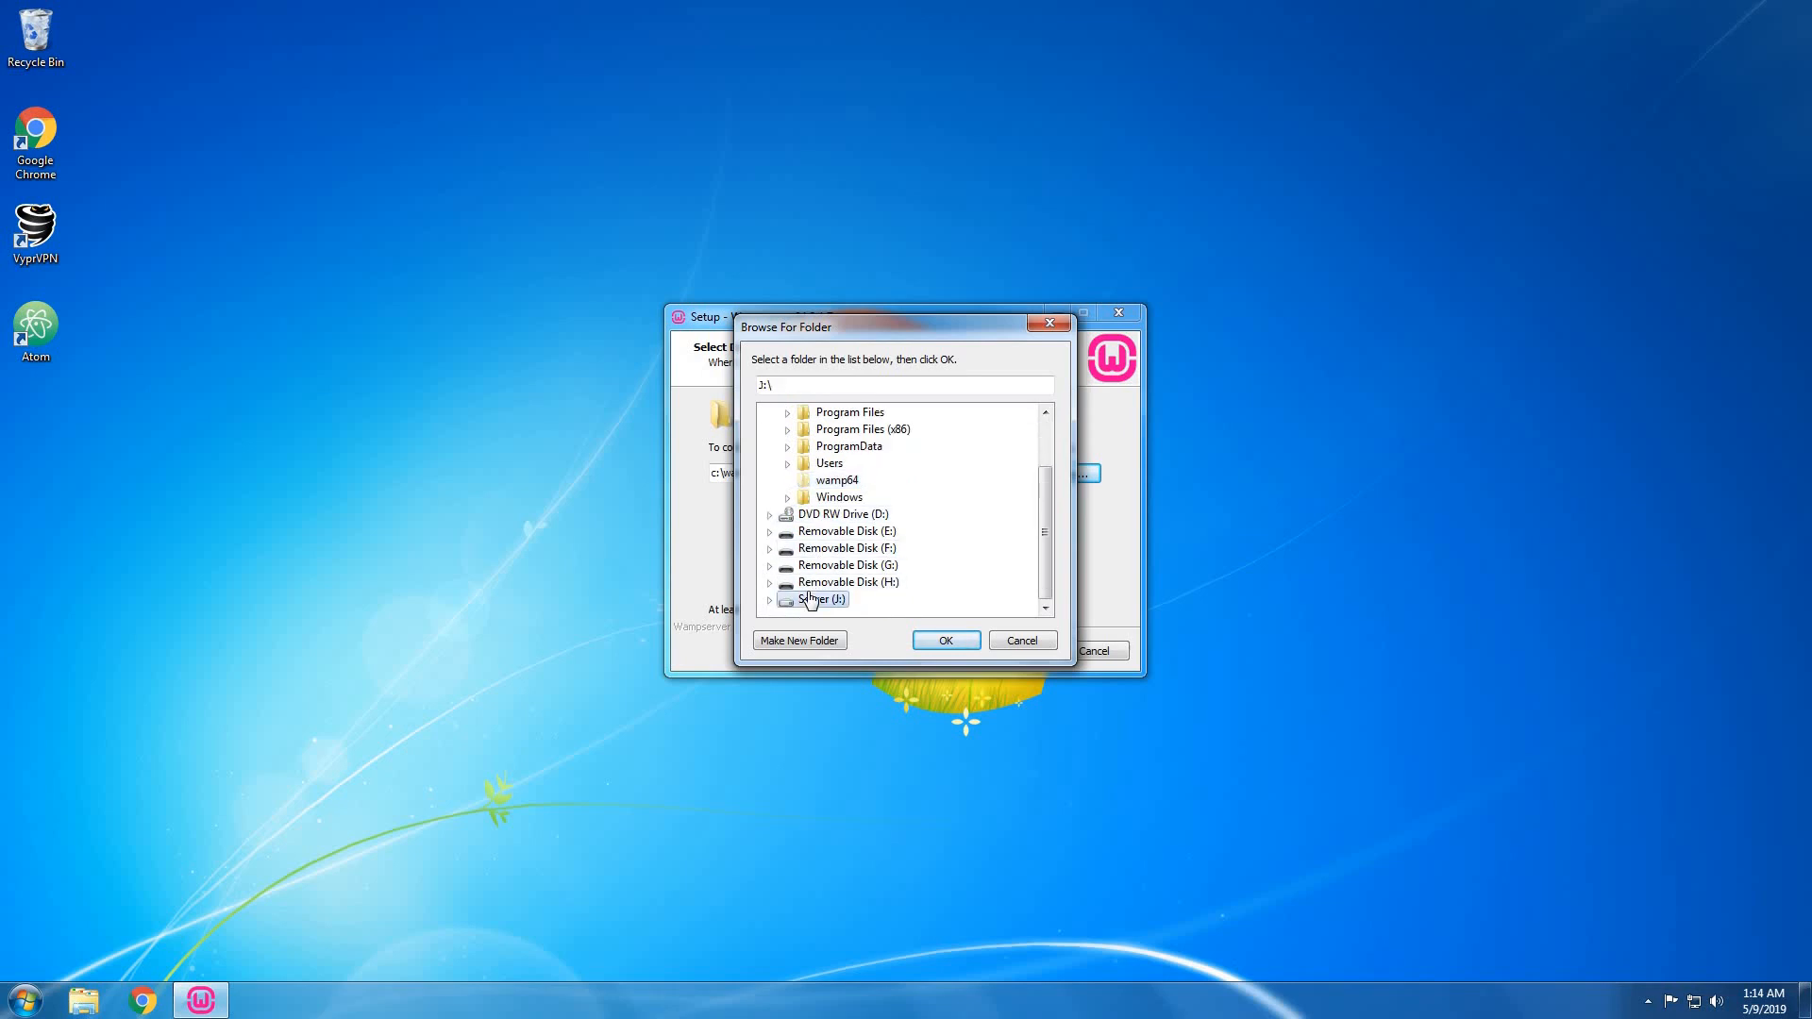
pyautogui.click(947, 640)
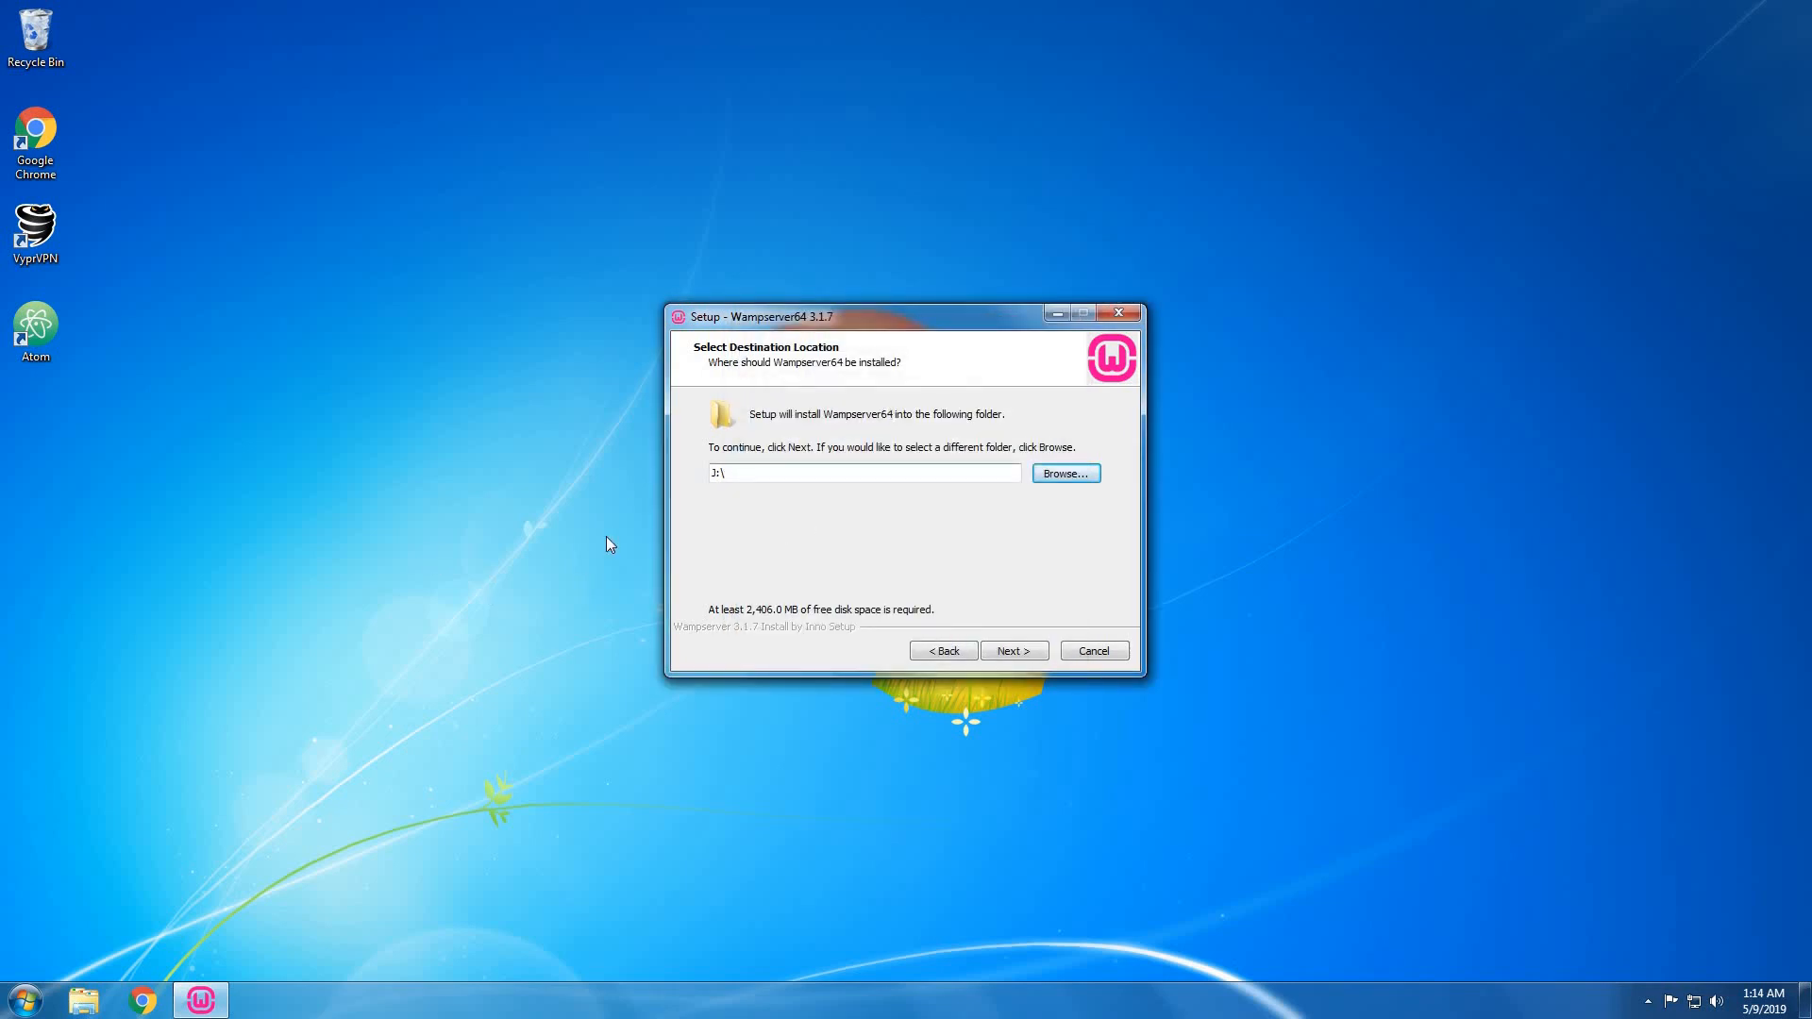
pyautogui.click(1005, 651)
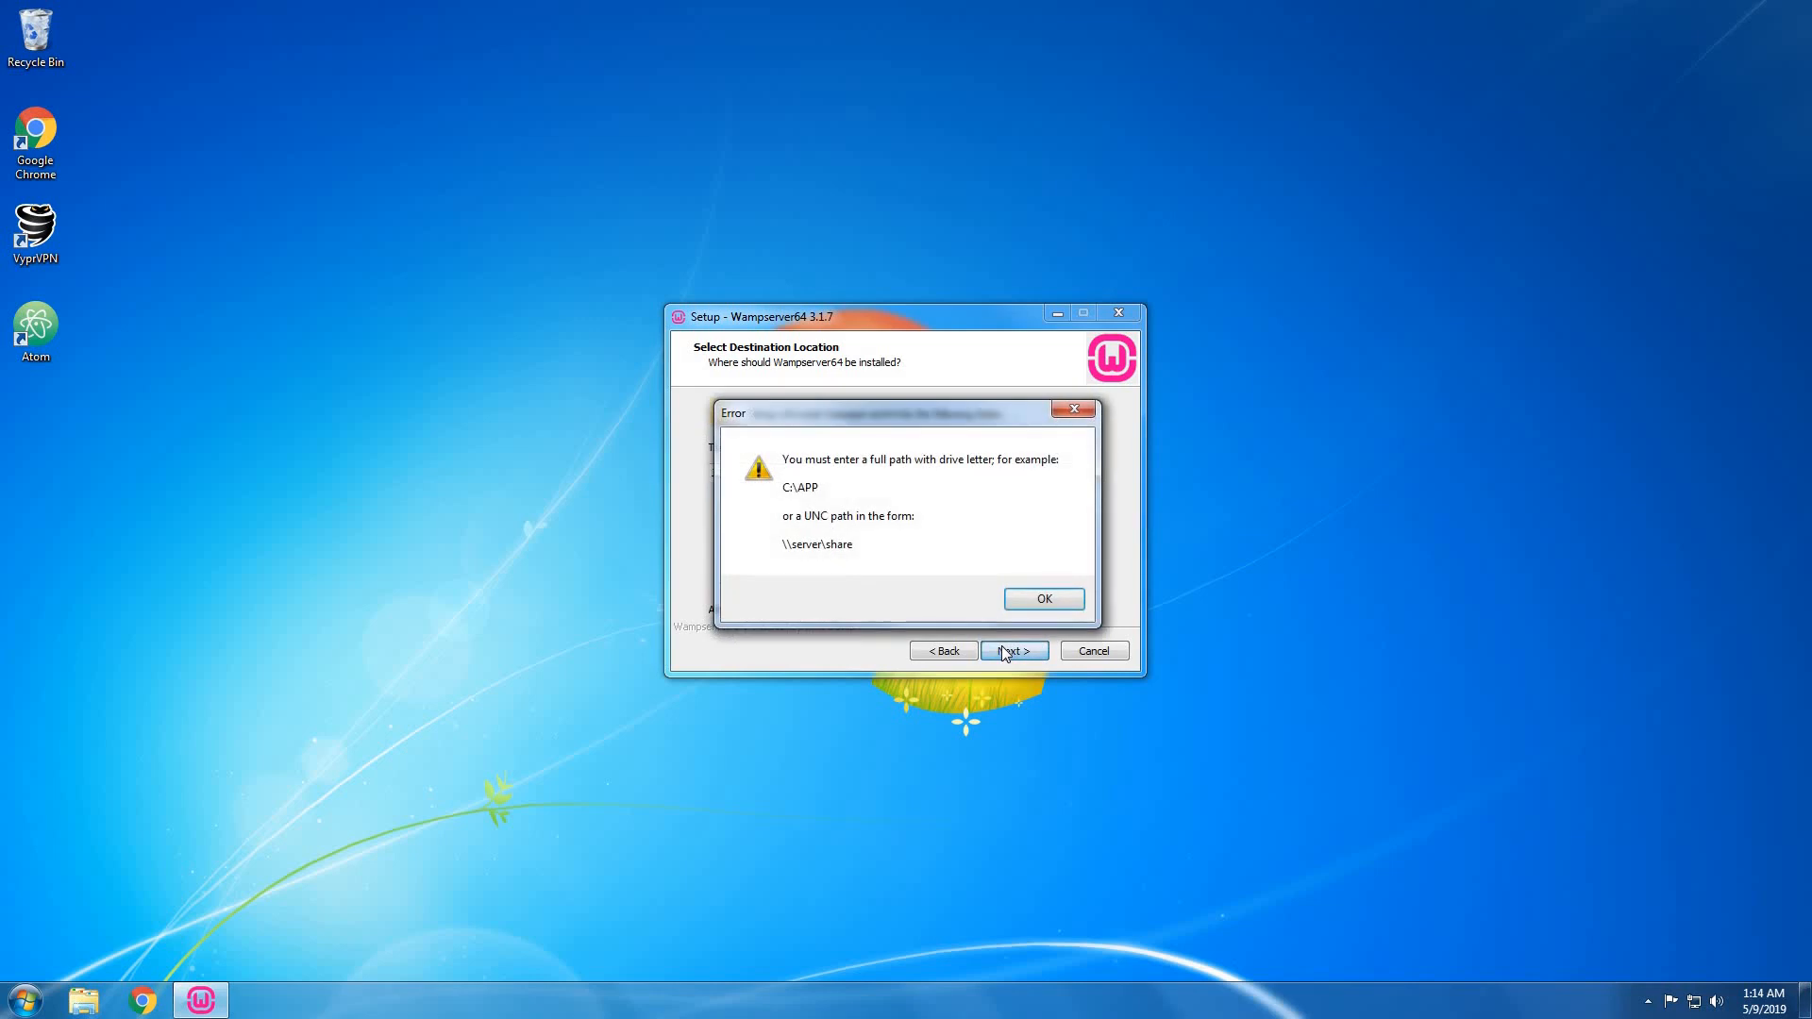
pyautogui.click(1074, 408)
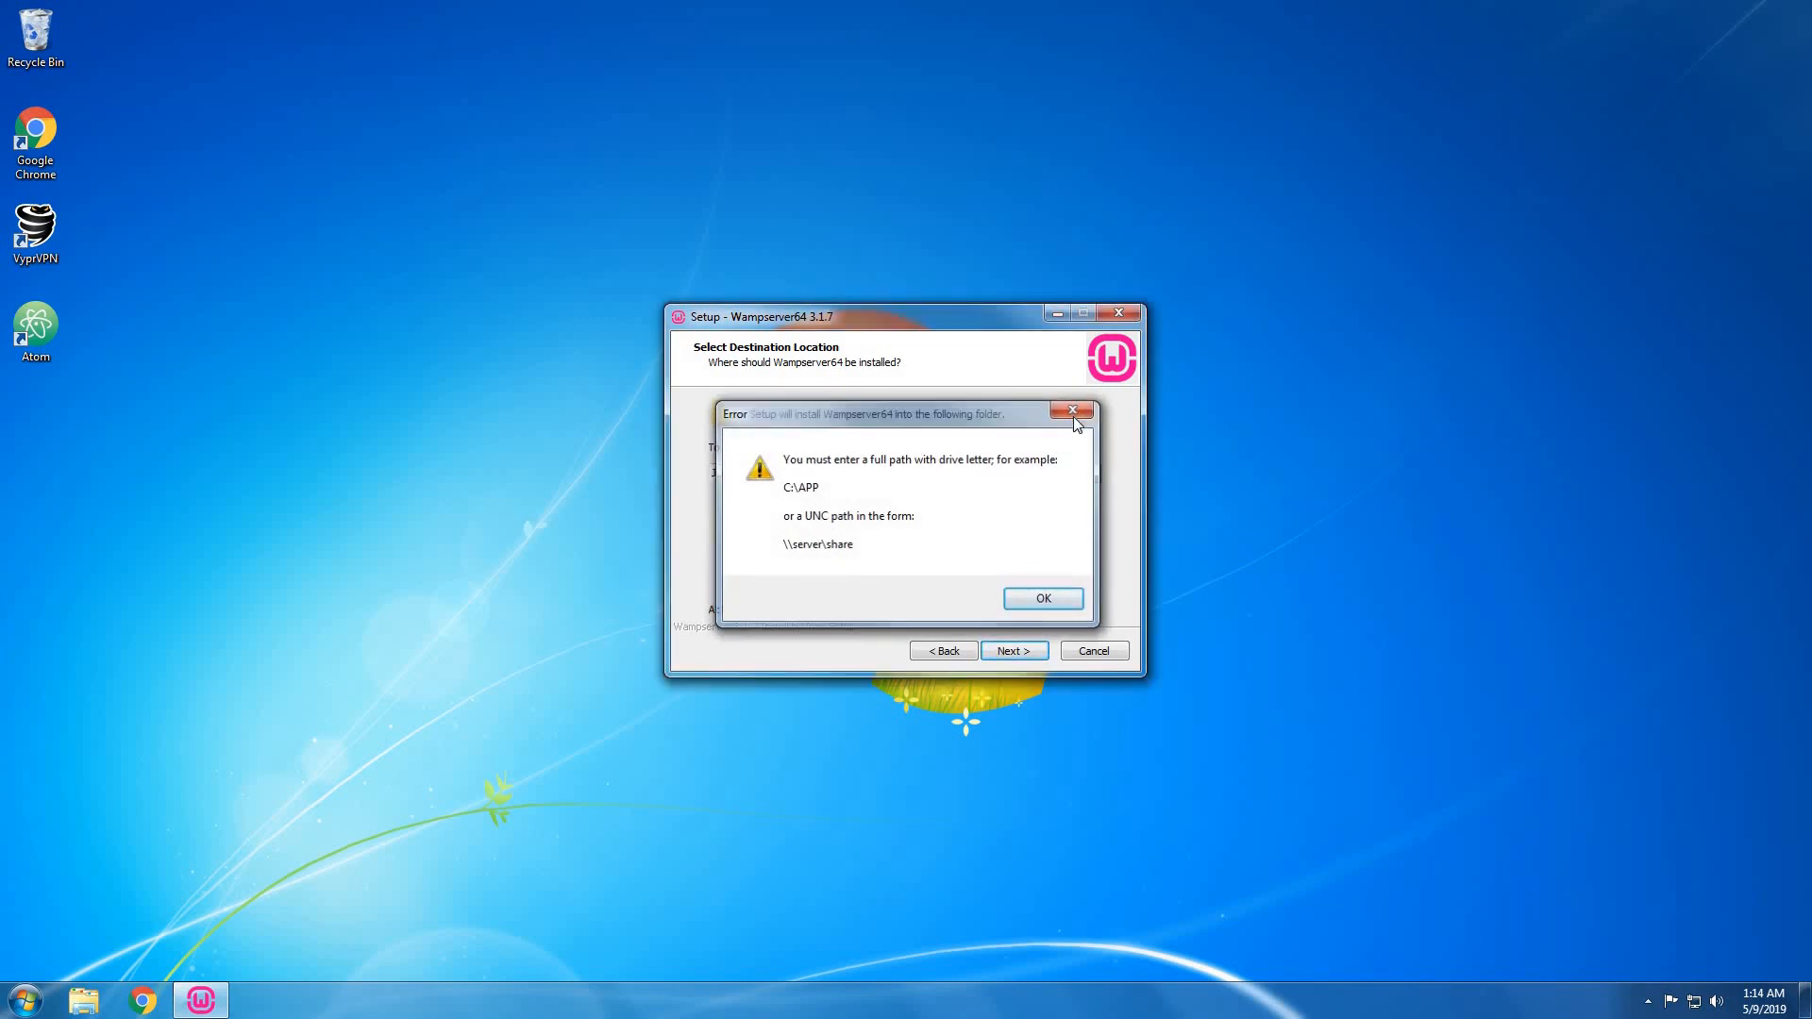
# Create a new wamp64 folder on J: and accept J:\wamp64 as the destination.
pyautogui.click(1067, 473)
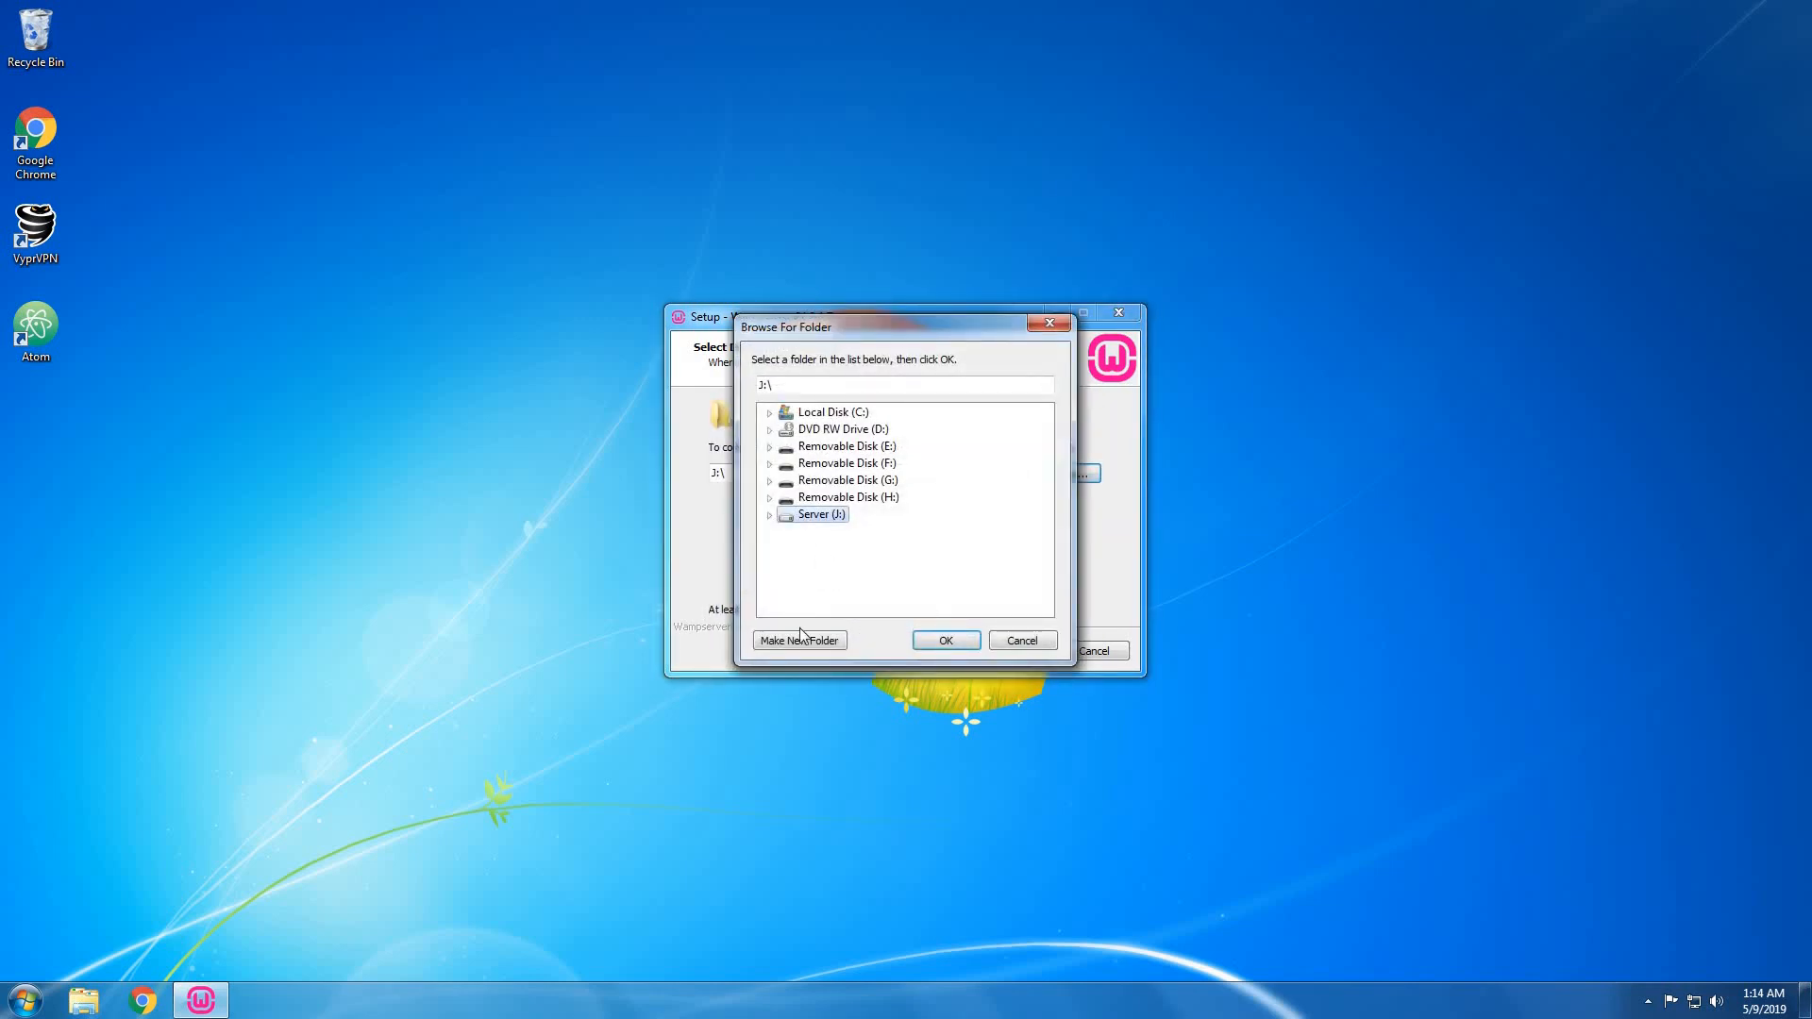
pyautogui.click(798, 644)
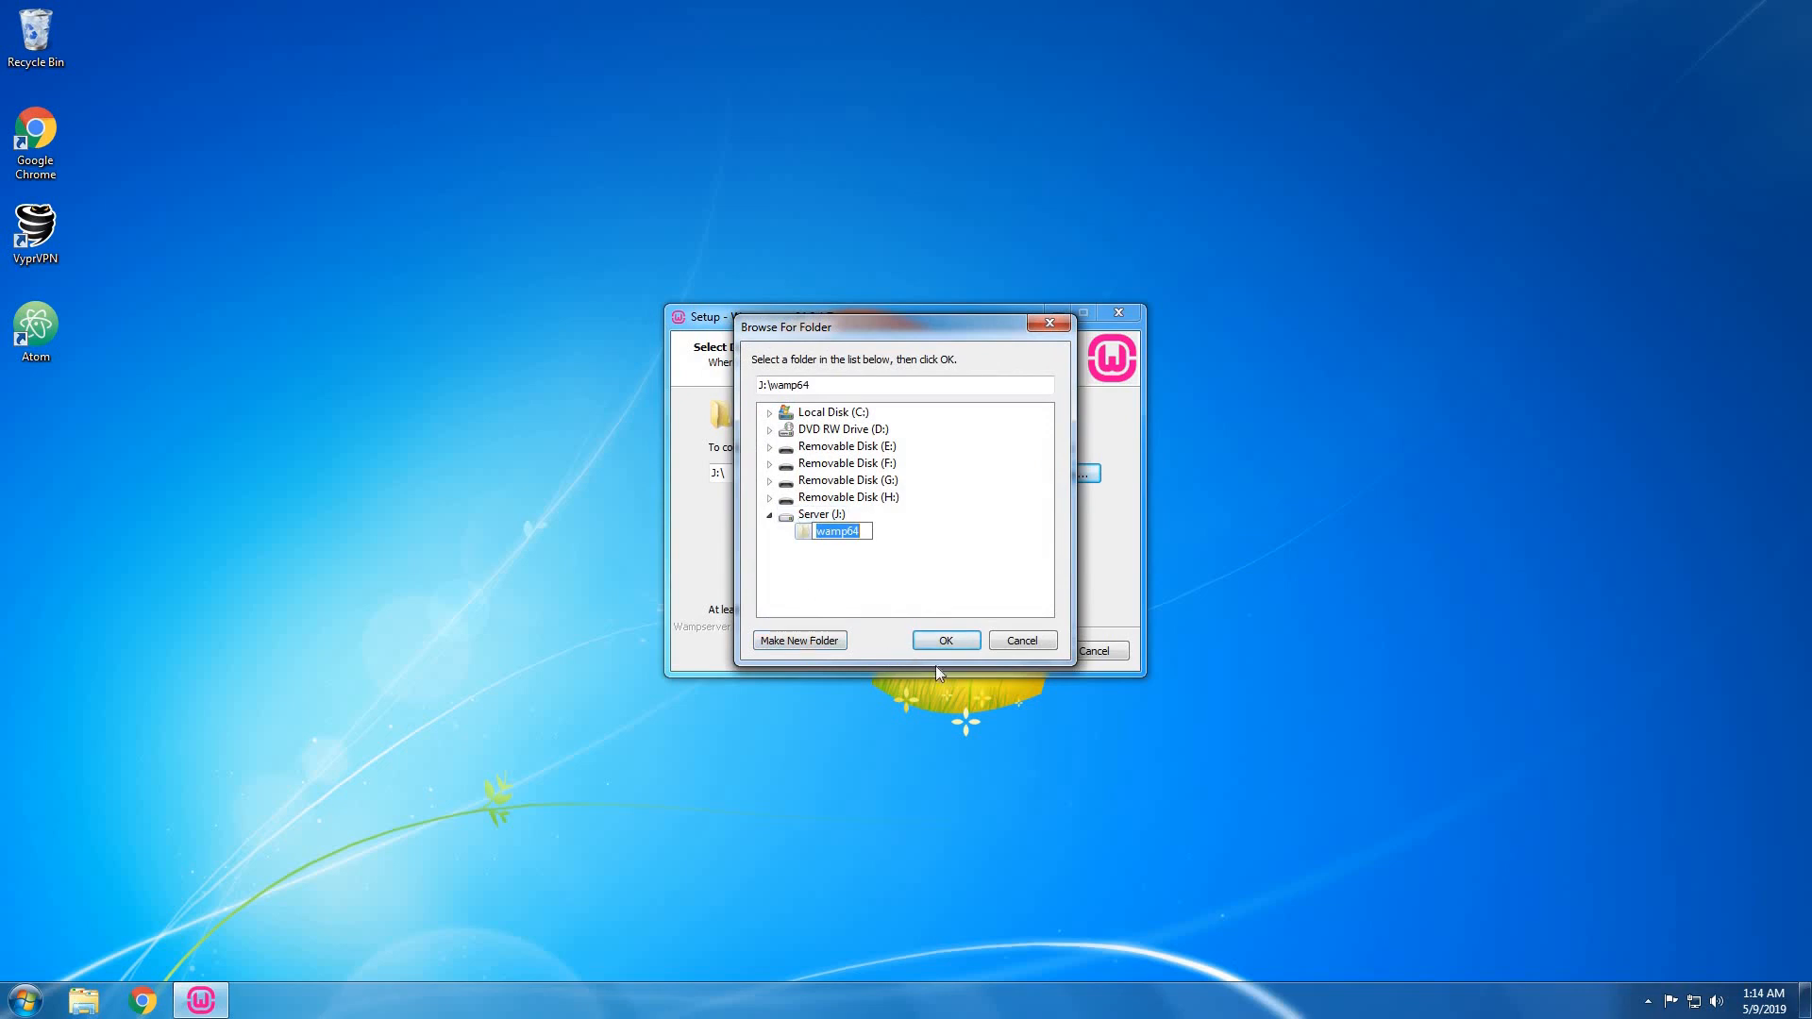
pyautogui.click(948, 640)
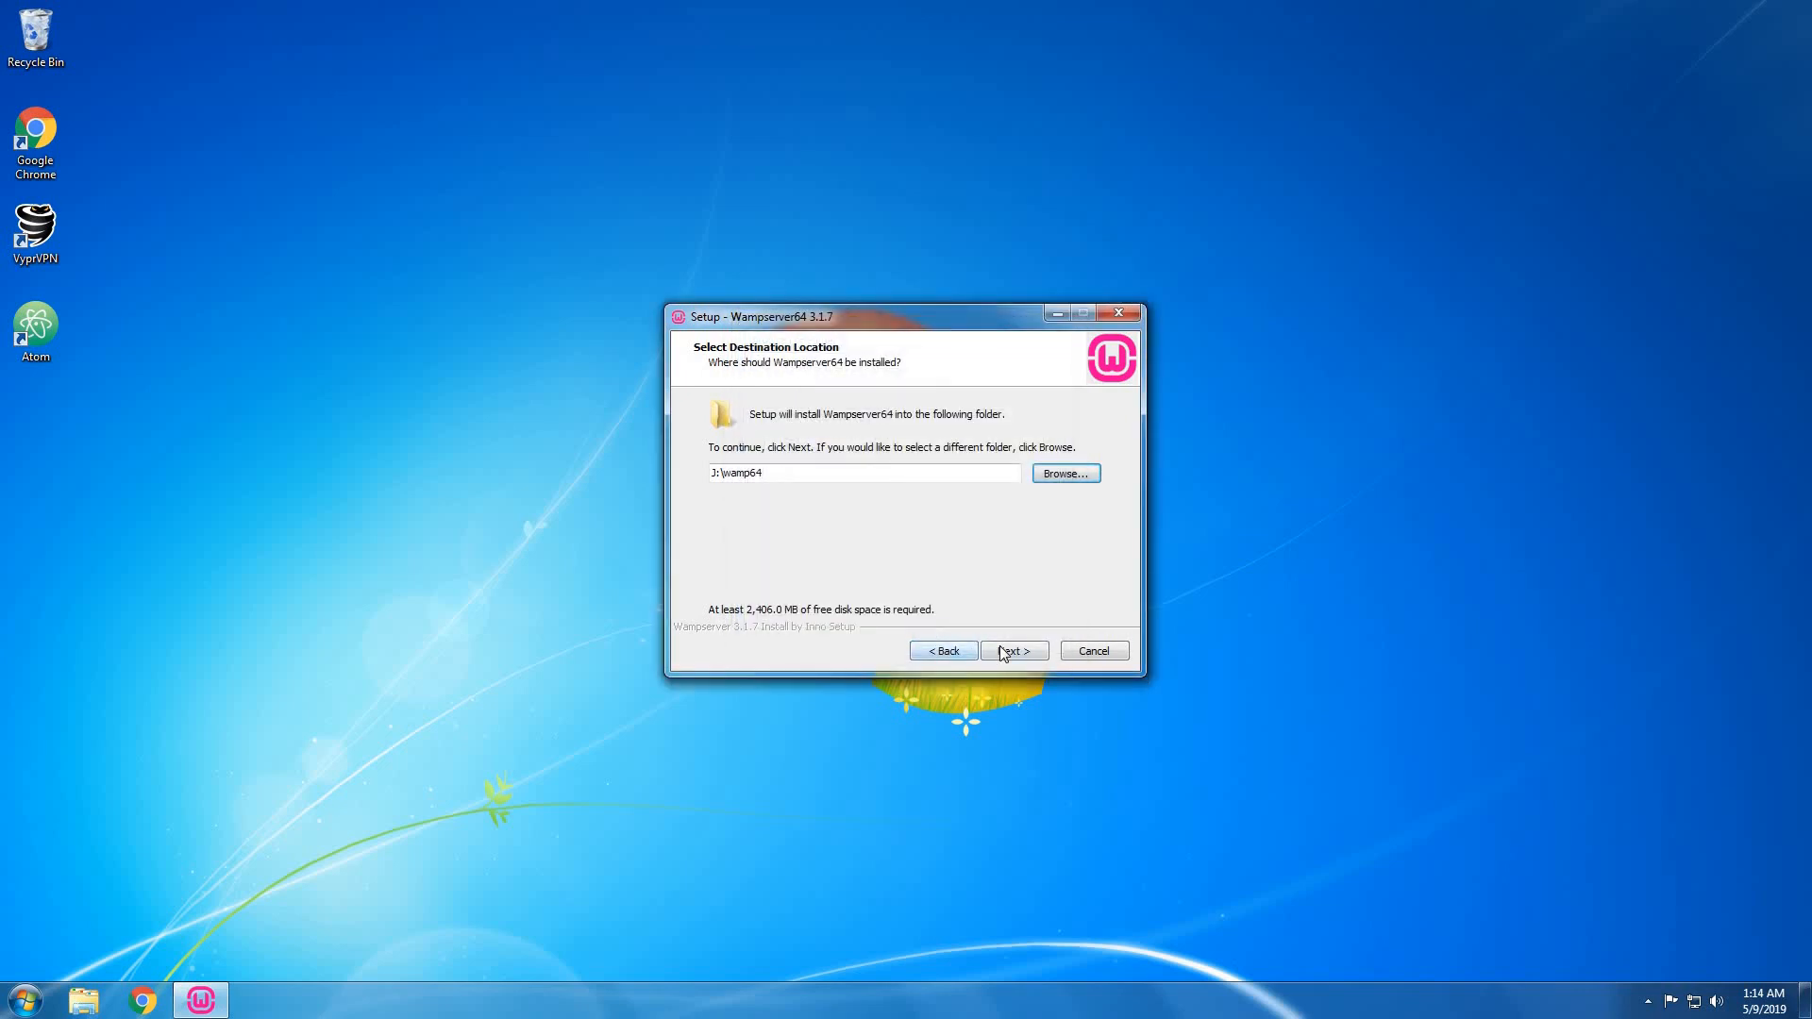
pyautogui.click(1003, 652)
pyautogui.click(1006, 643)
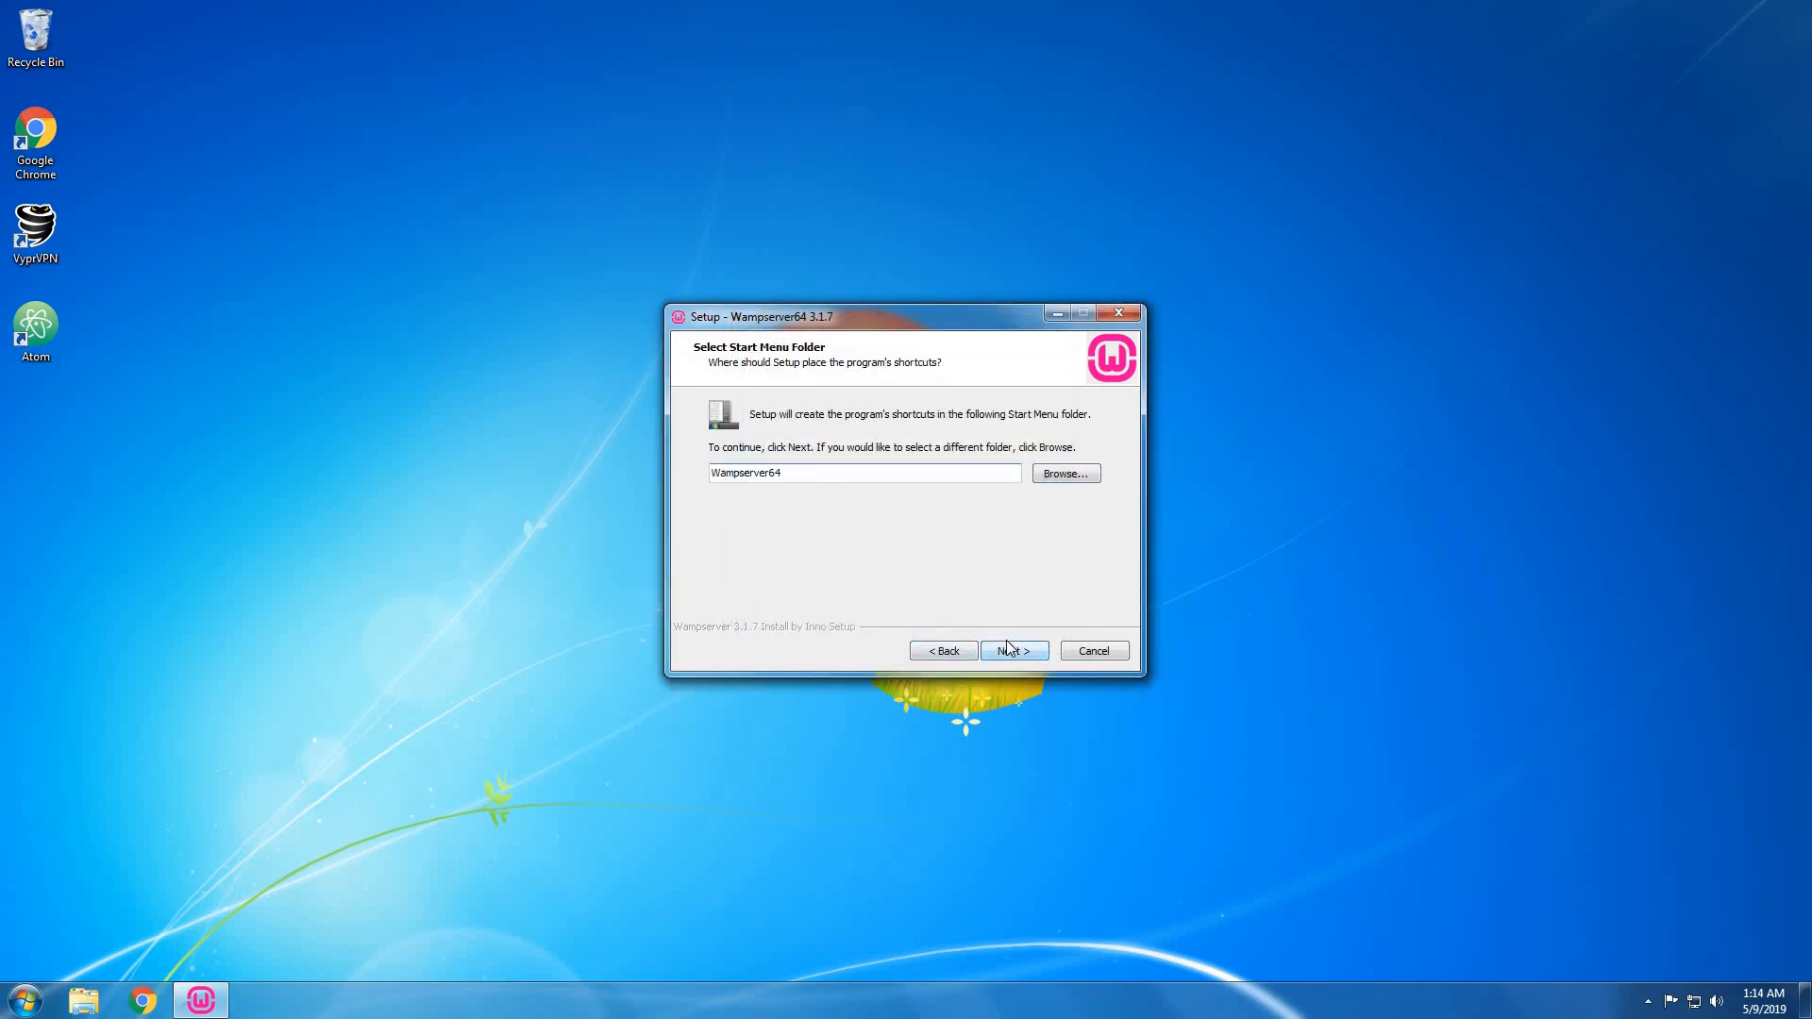
pyautogui.click(1006, 648)
# Keep the Wampserver64 Start Menu folder and start the installation.
pyautogui.click(1008, 651)
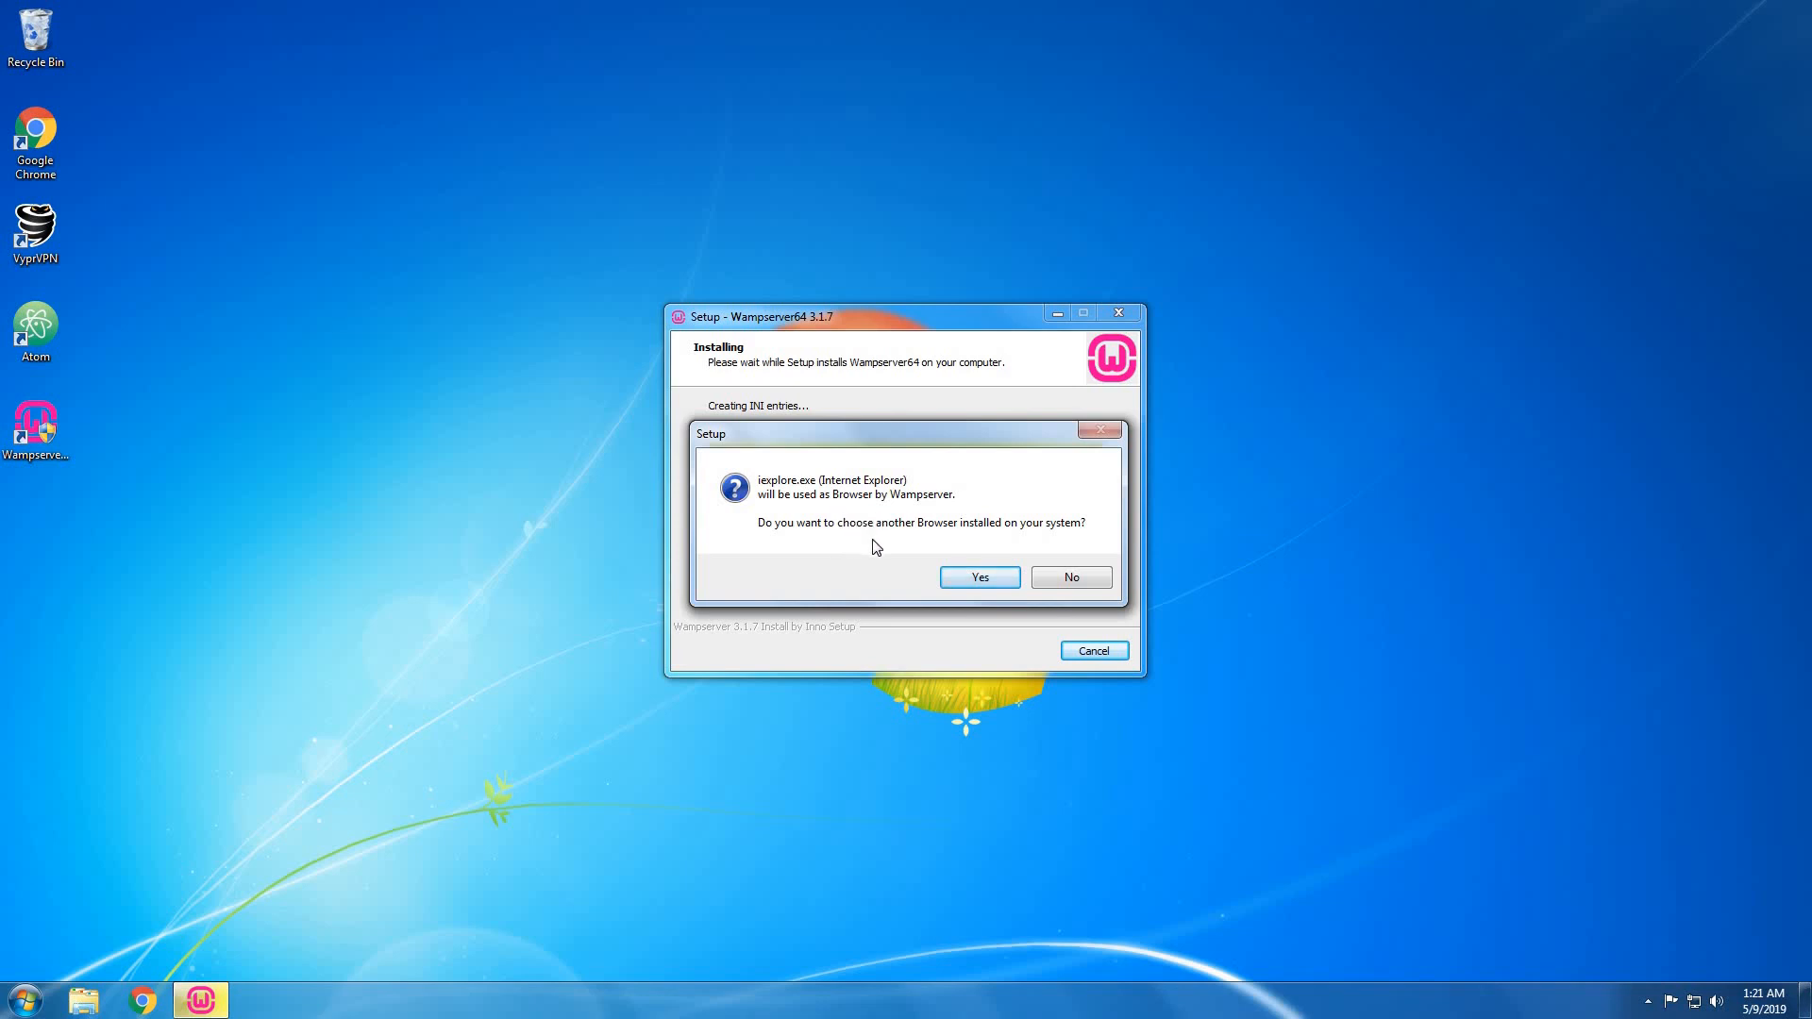
# Select chrome in C:\Program Files (x86)\Google\Chrome\Application as Wampserver's browser.
pyautogui.click(963, 579)
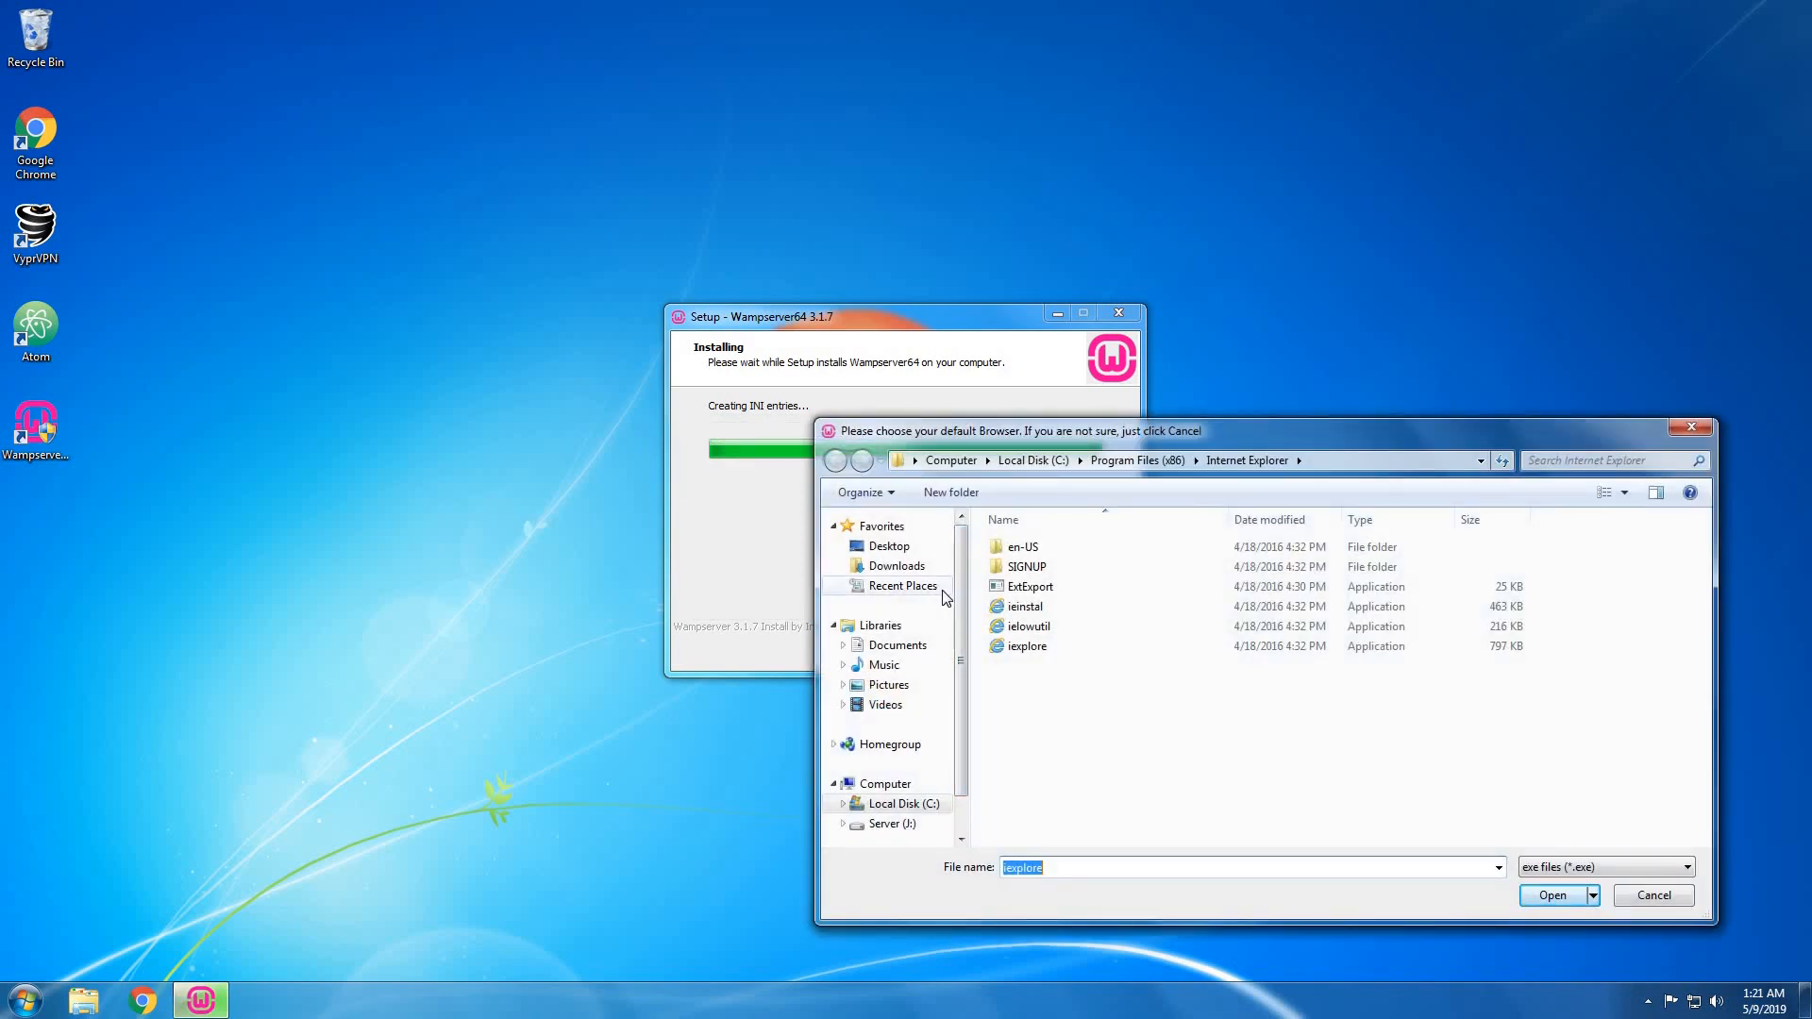
pyautogui.click(878, 810)
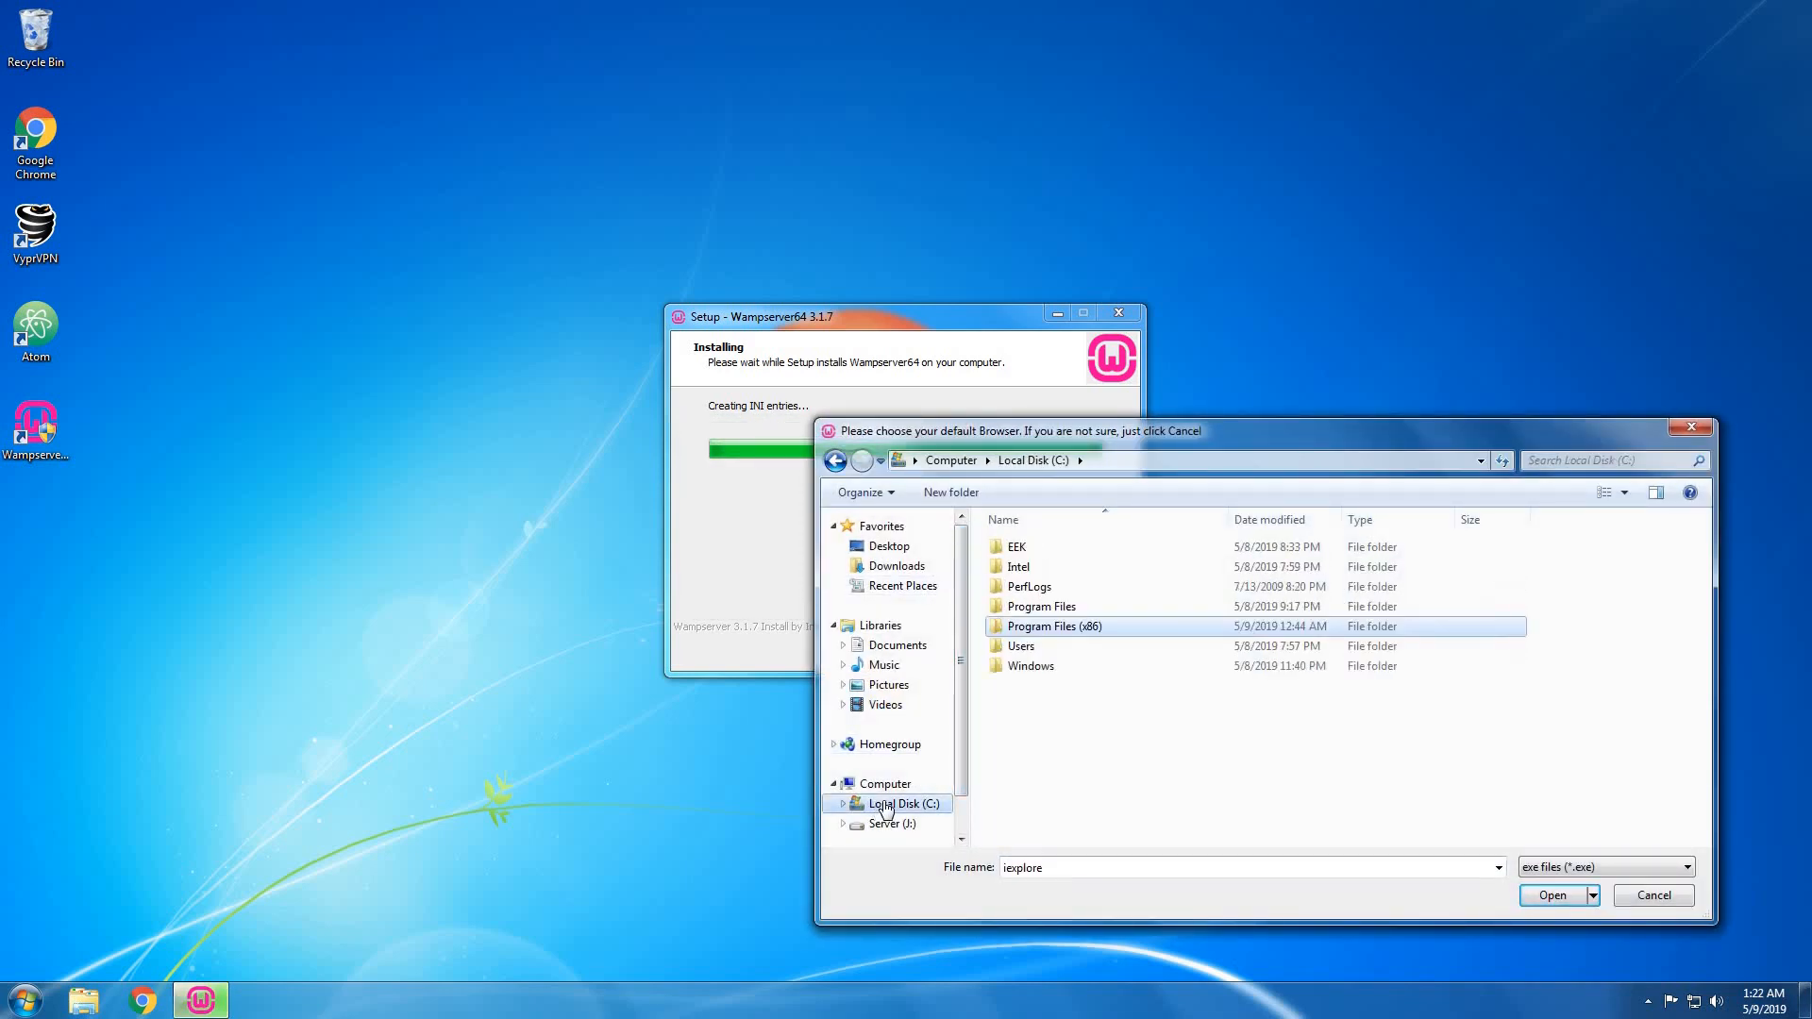
pyautogui.doubleClick(1069, 626)
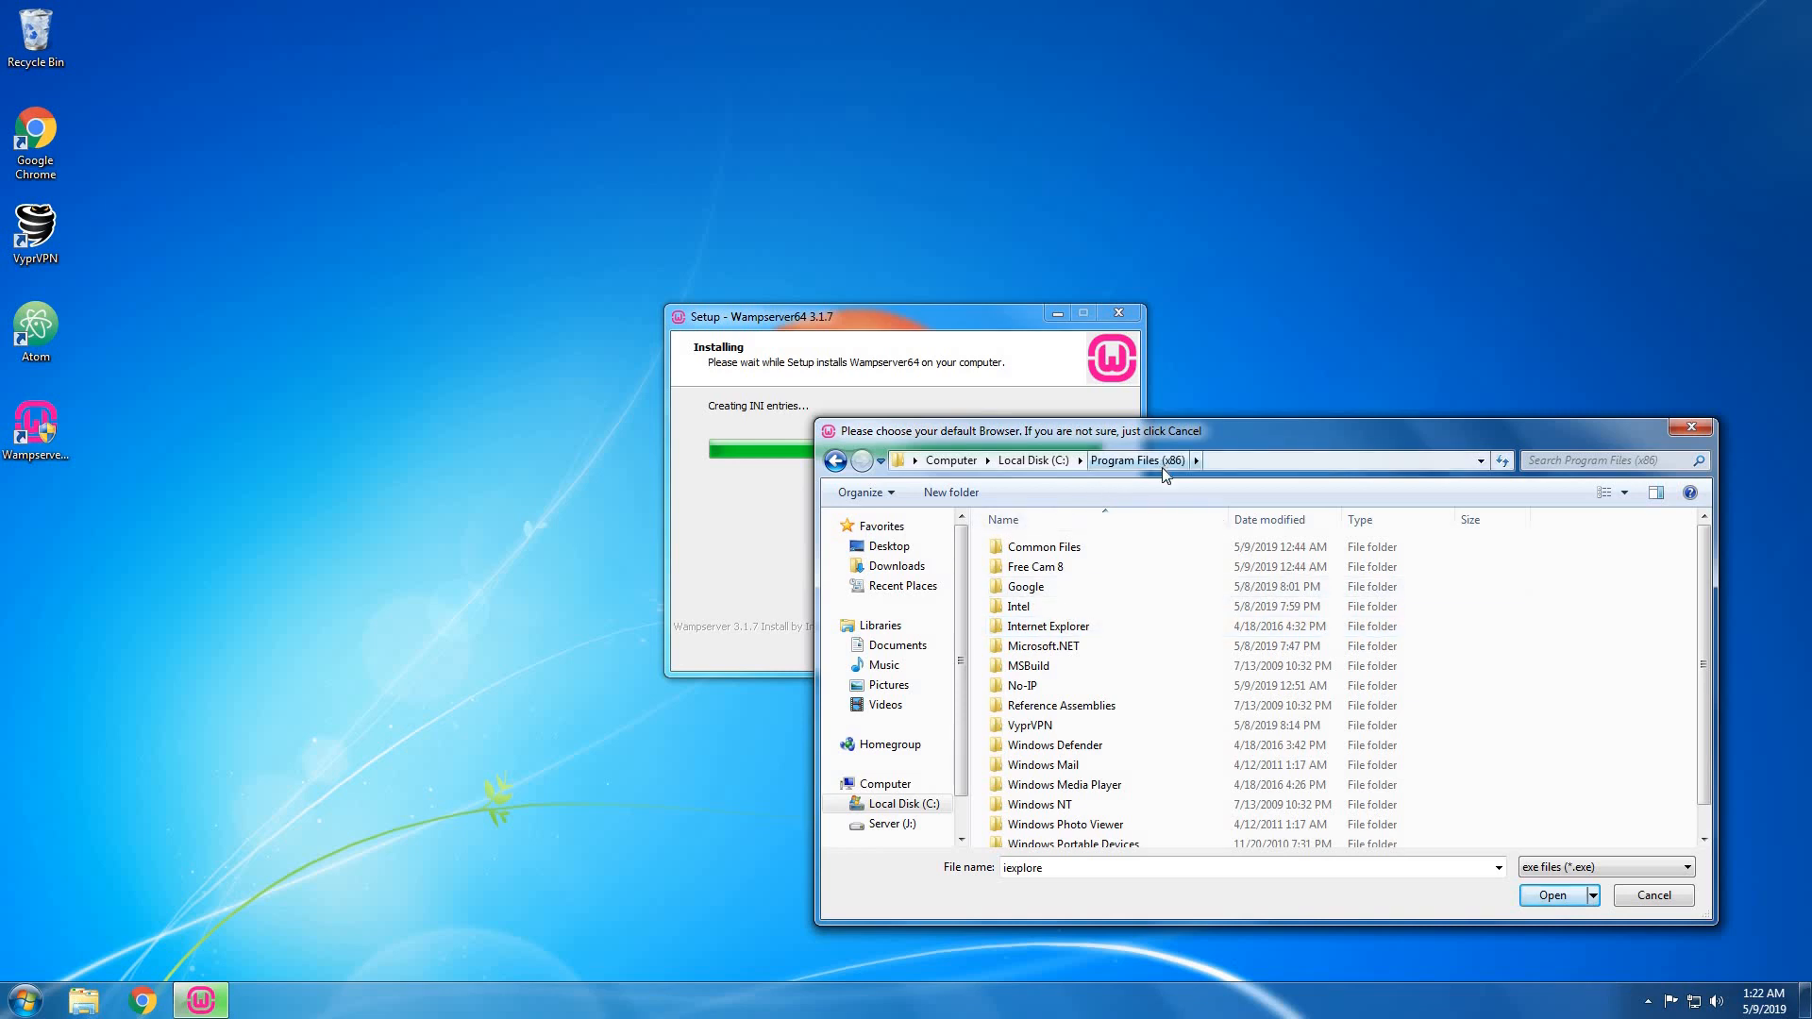
pyautogui.doubleClick(1109, 585)
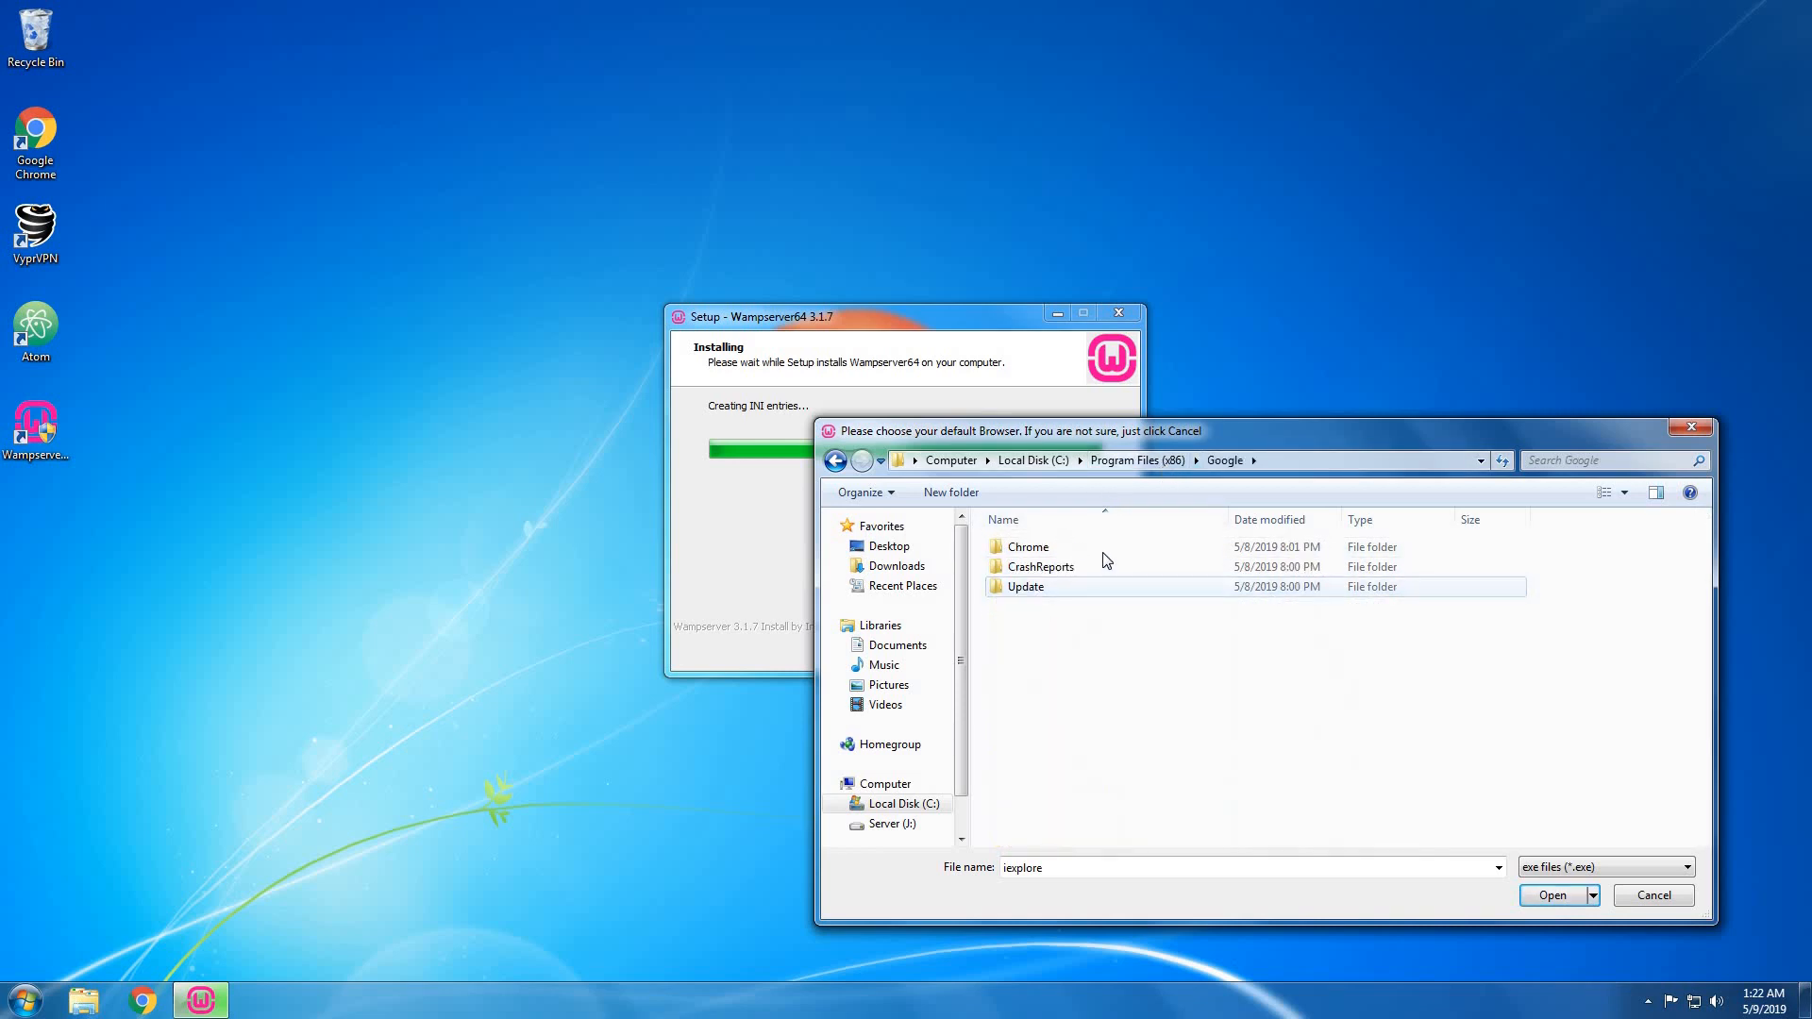
pyautogui.doubleClick(1104, 549)
pyautogui.doubleClick(1104, 548)
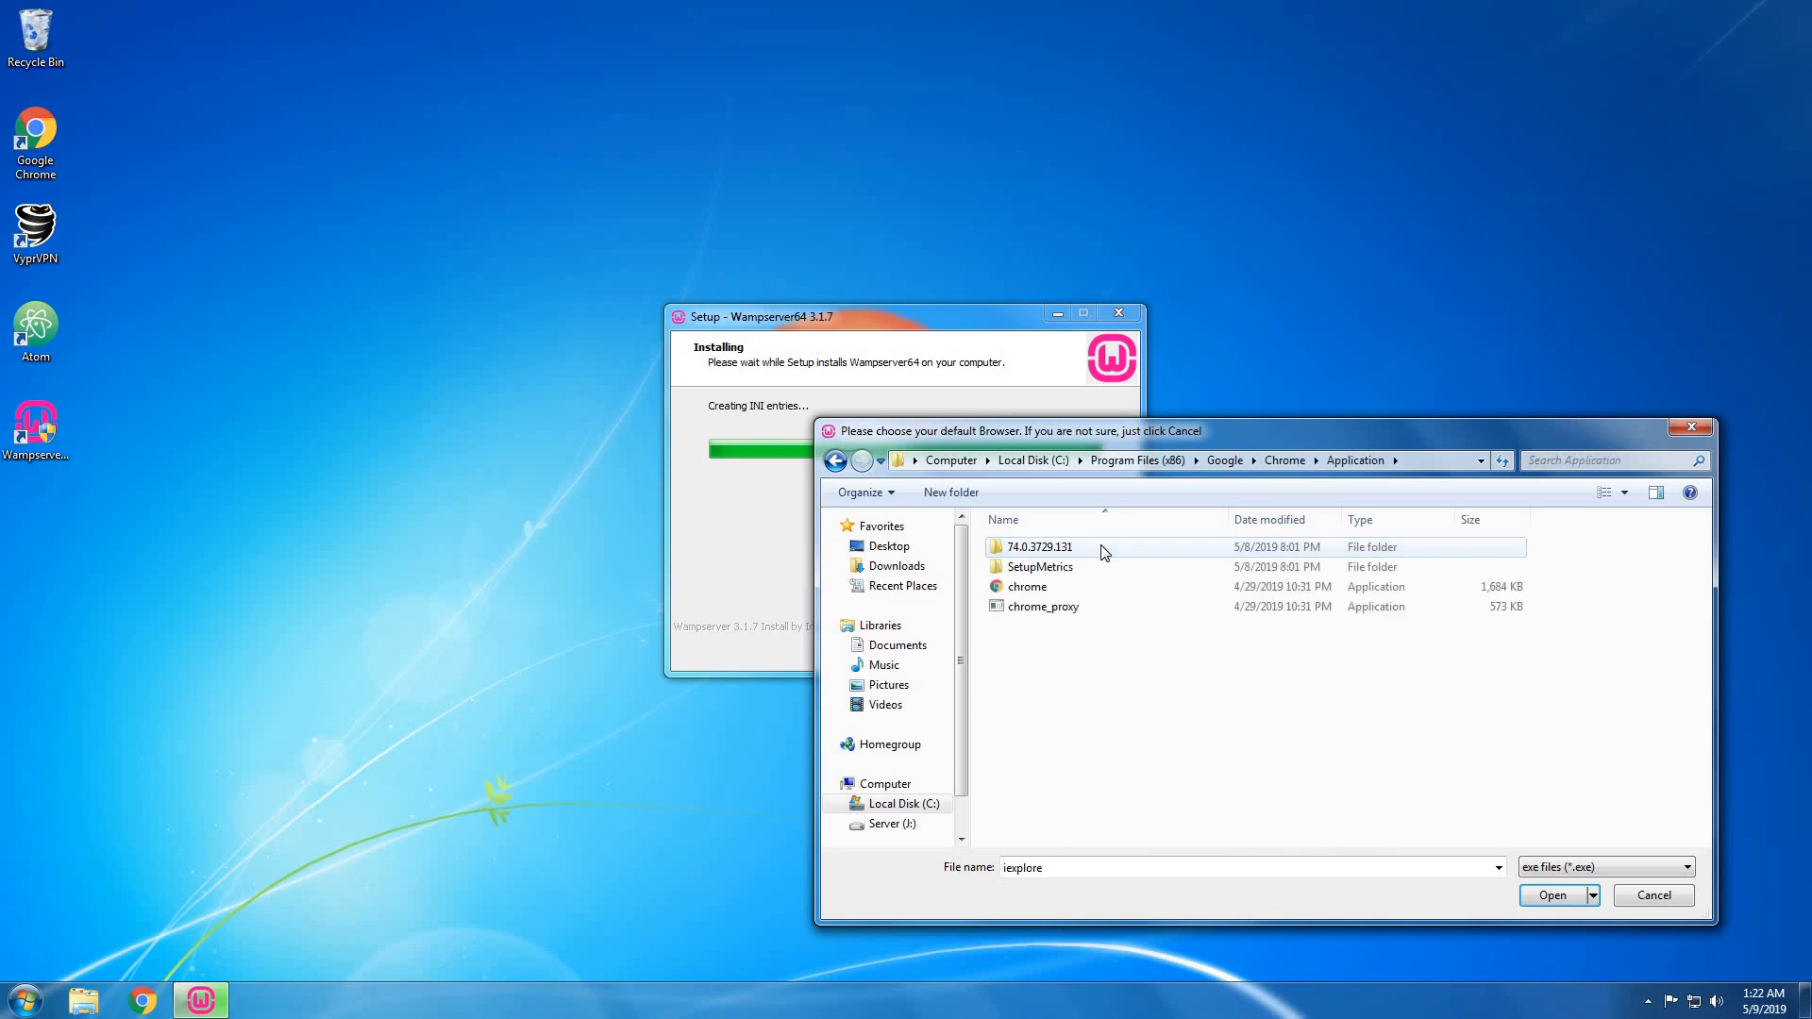
pyautogui.click(1038, 587)
pyautogui.click(1555, 896)
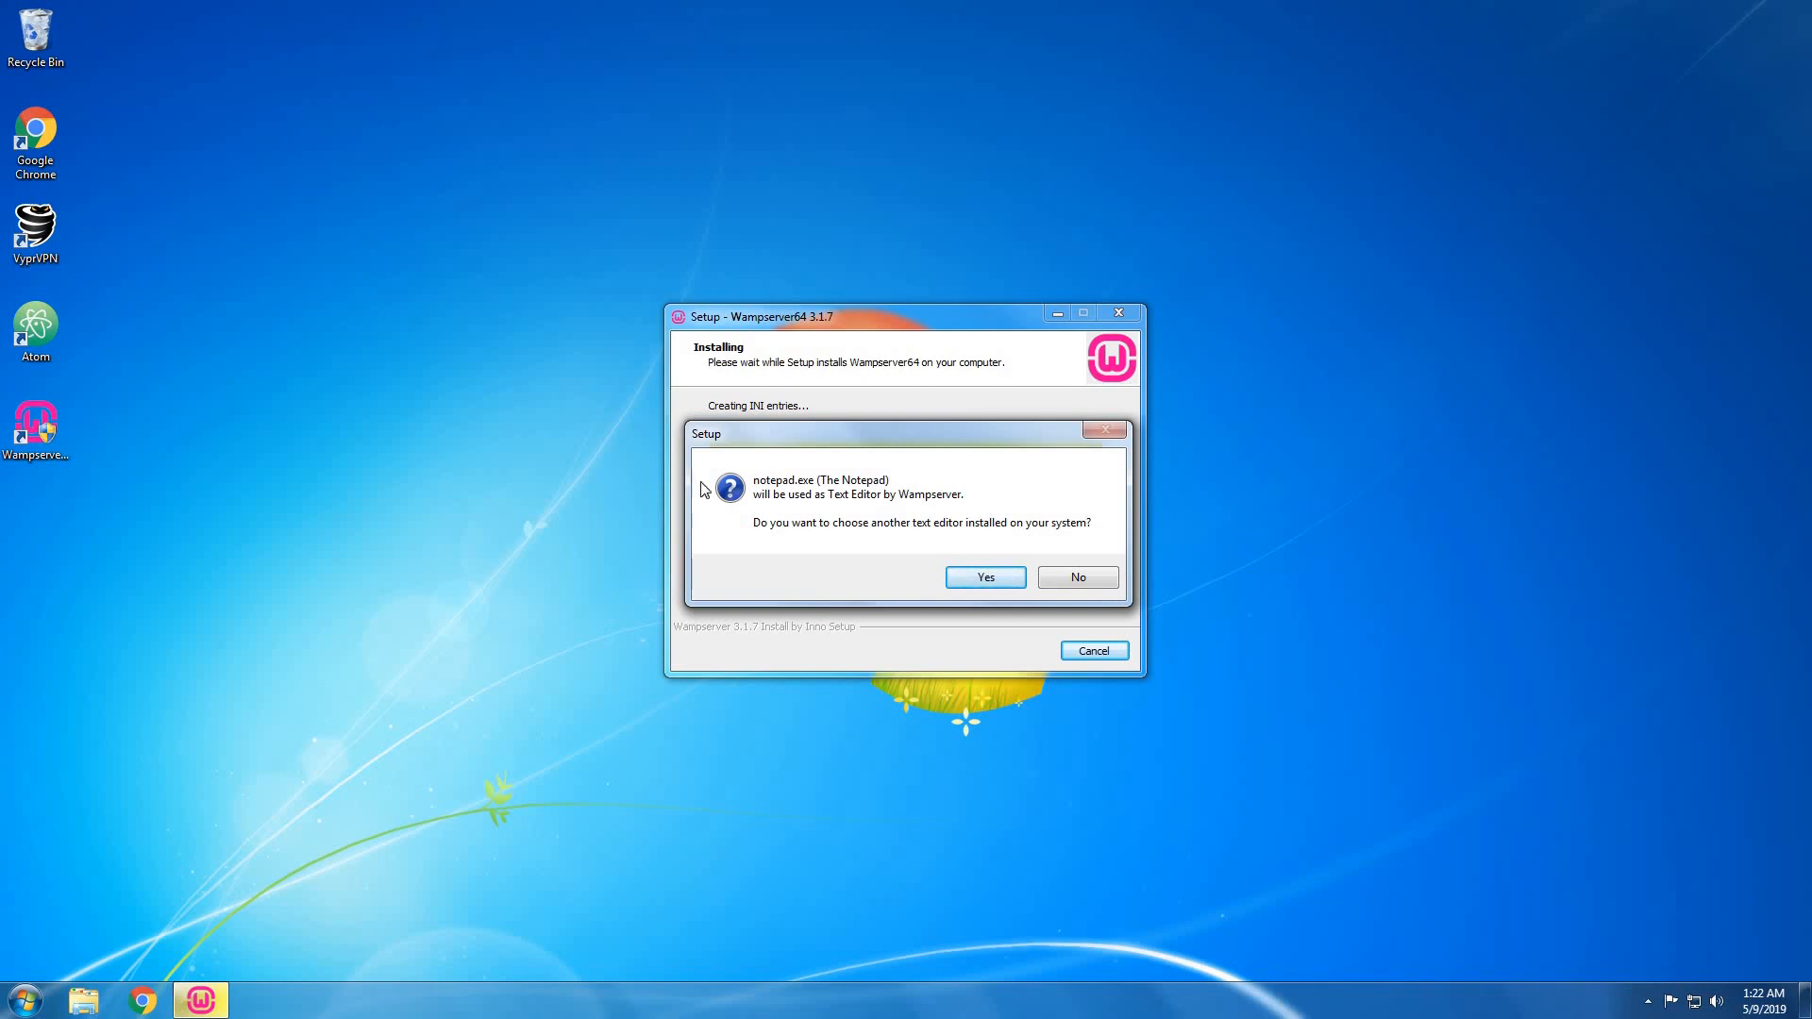
# Decline notepad and copy Atom's start-in folder path from its desktop shortcut properties.
pyautogui.click(978, 576)
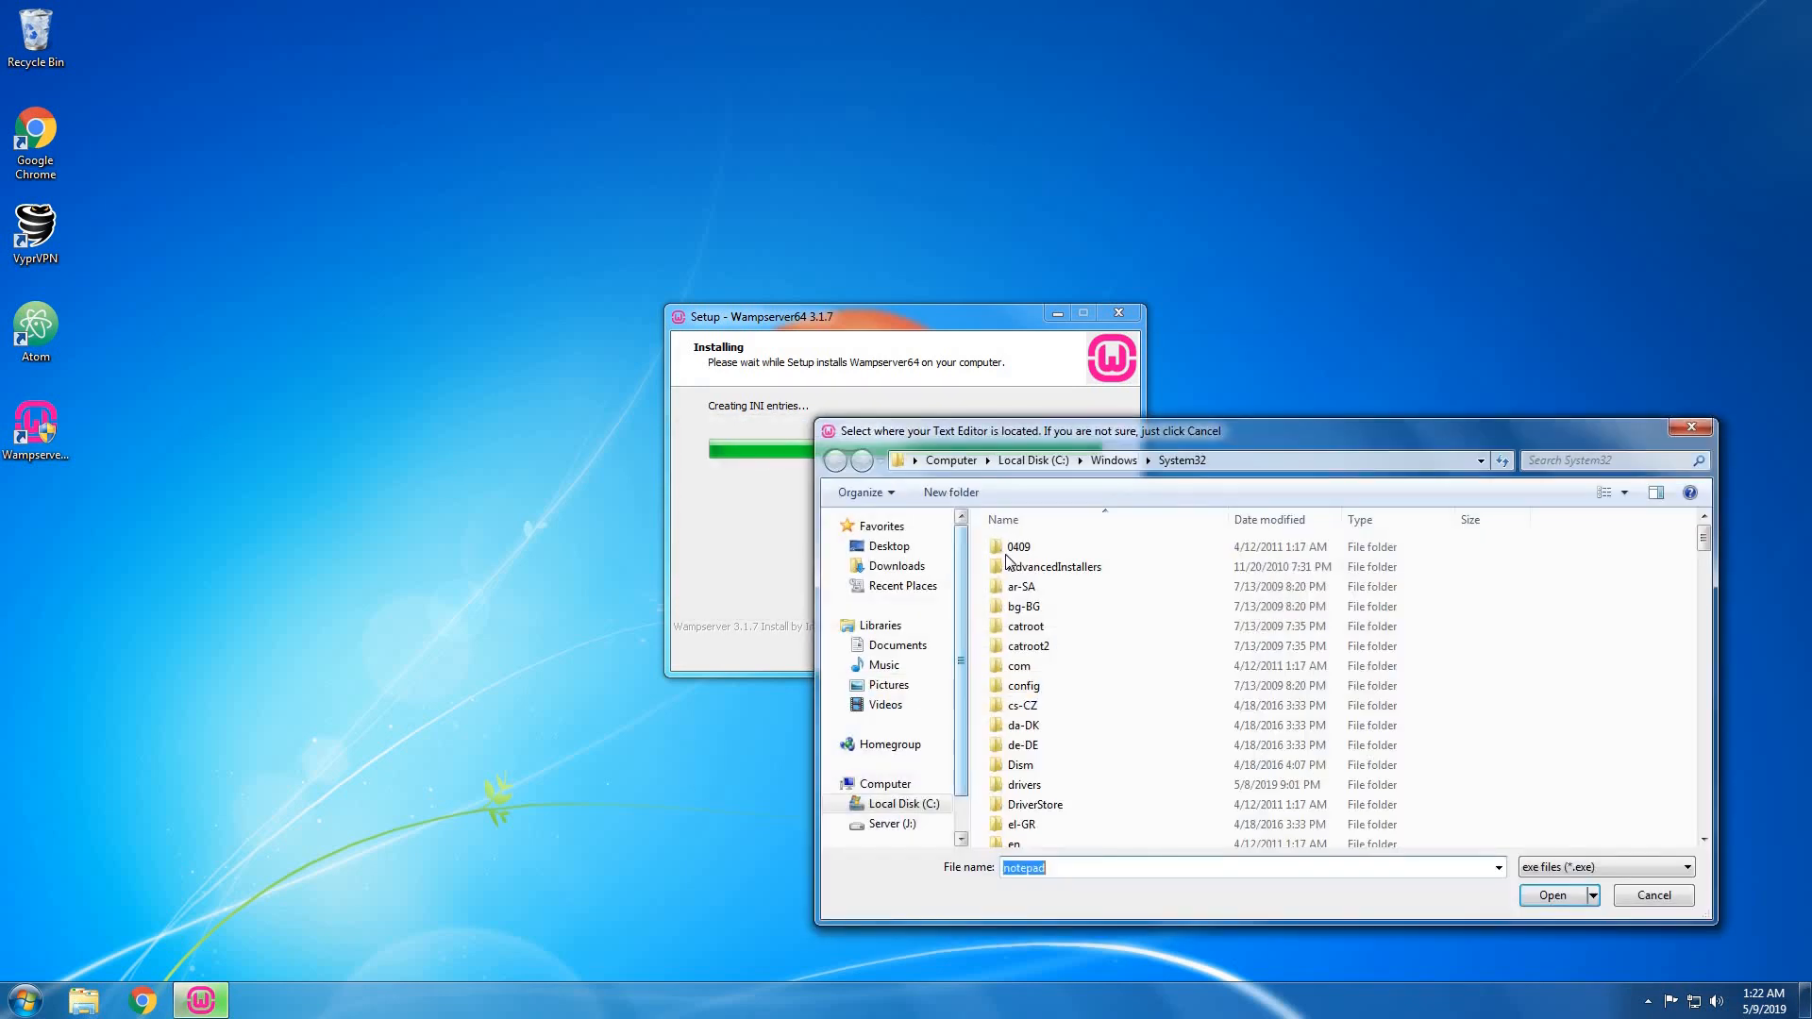
pyautogui.rightClick(61, 319)
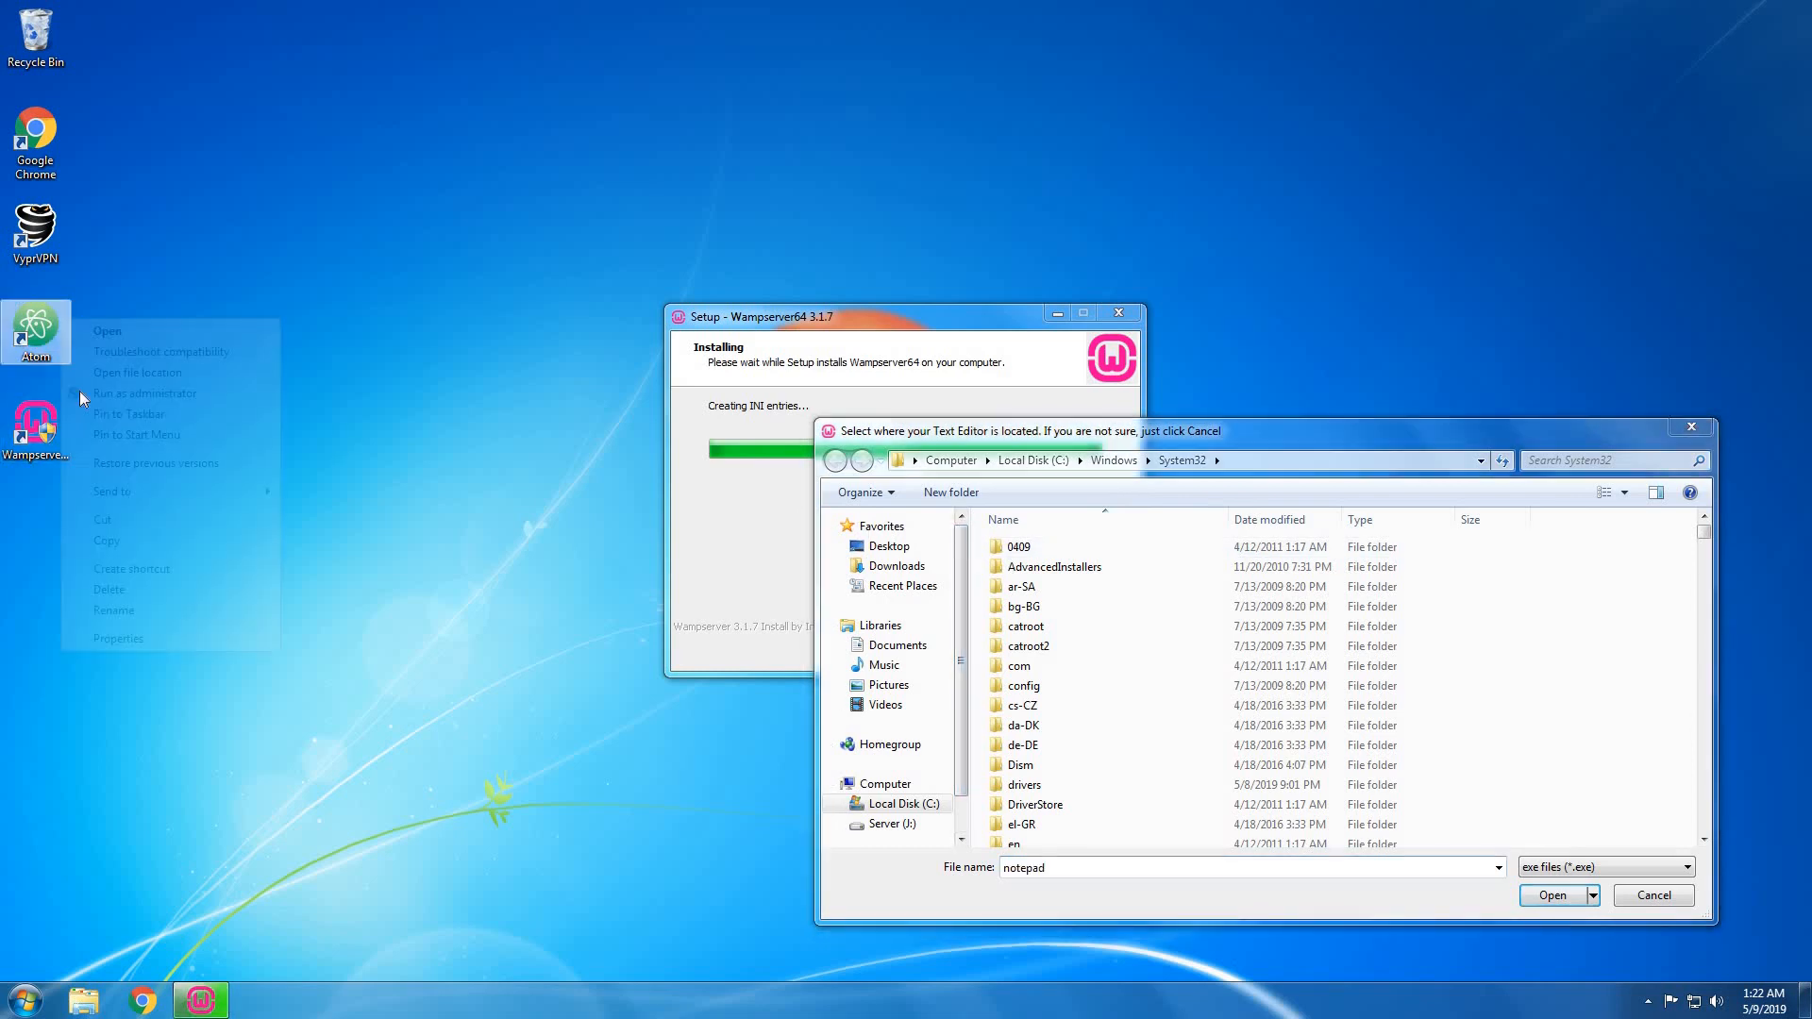
pyautogui.click(151, 642)
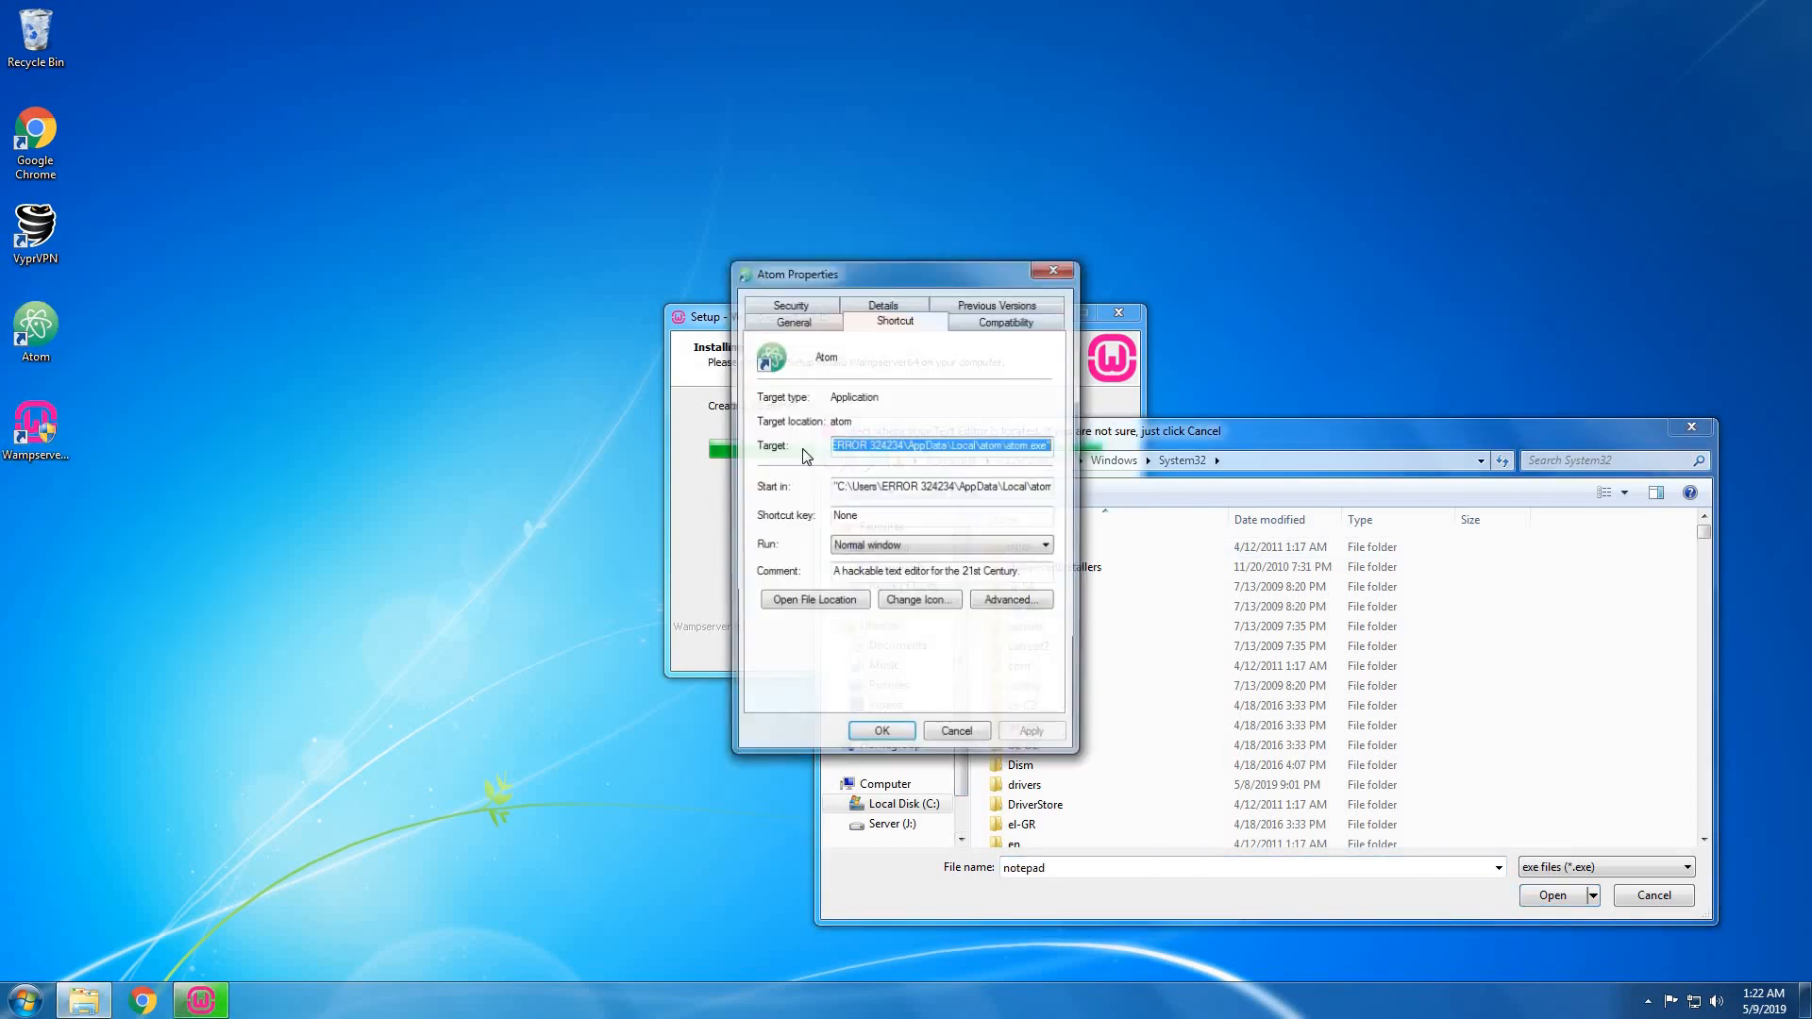
pyautogui.click(857, 488)
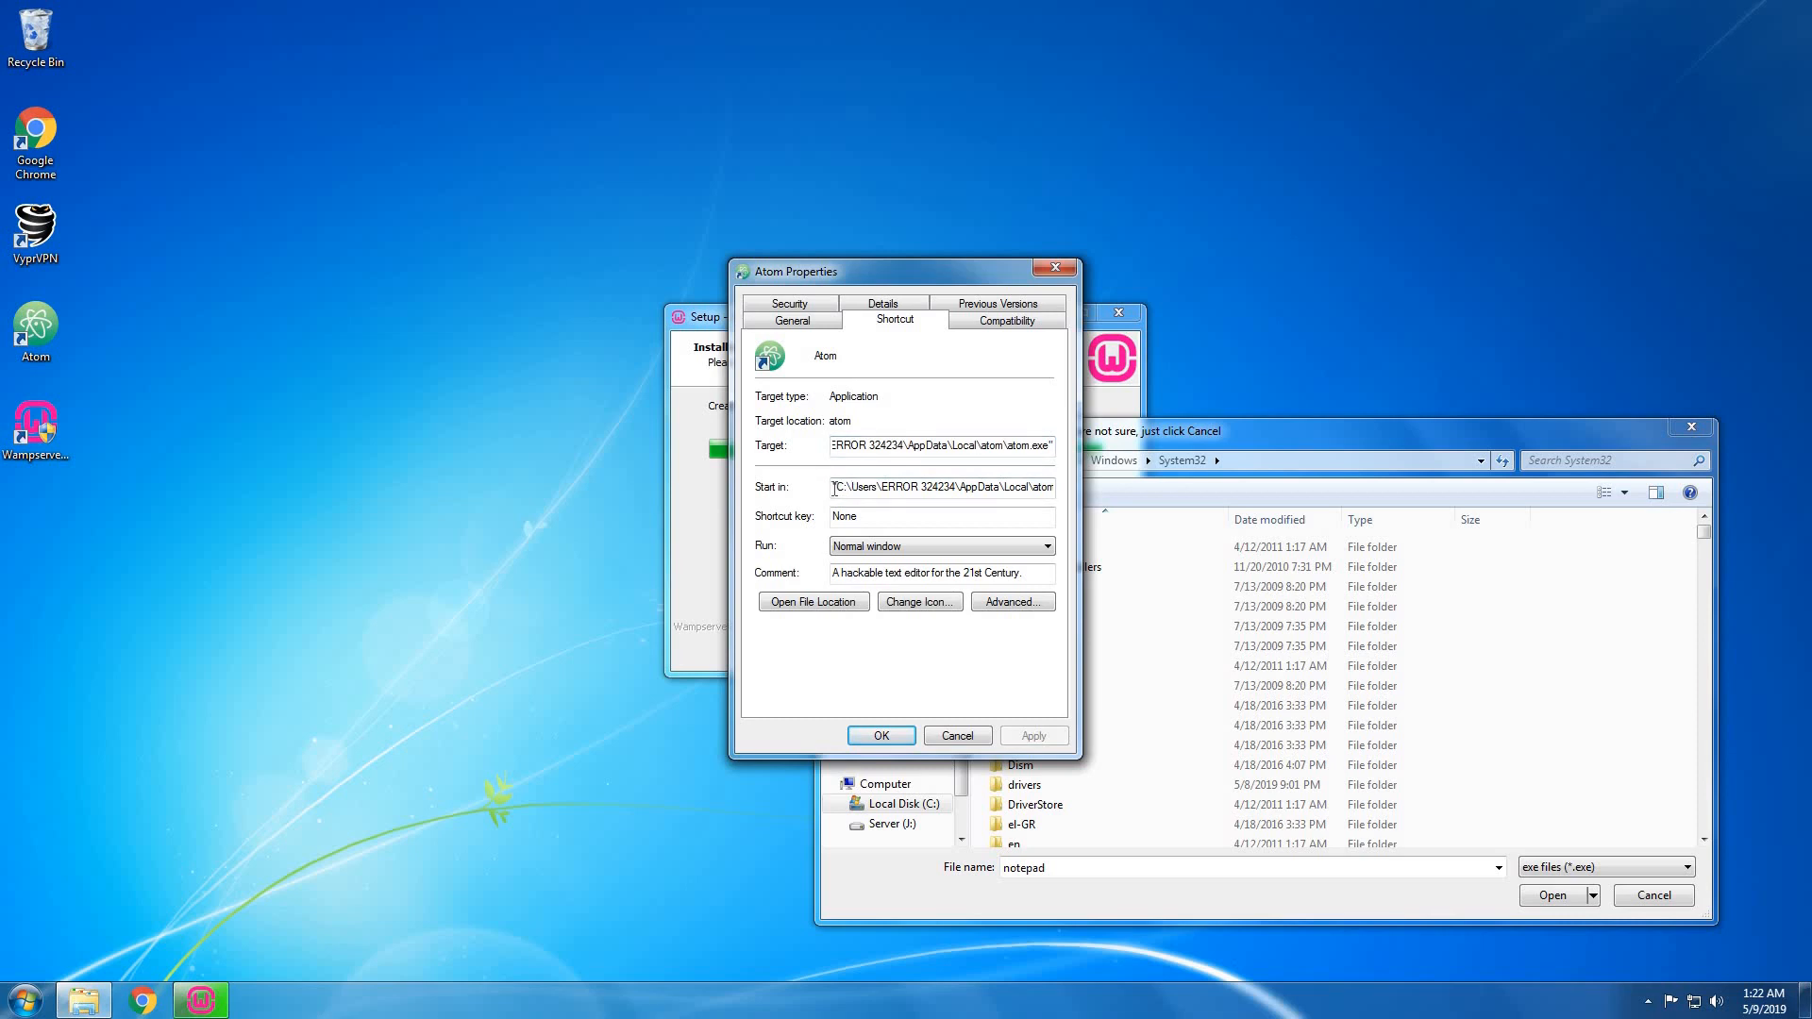
pyautogui.moveTo(835, 489); pyautogui.dragTo(1139, 446)
pyautogui.hotkey('ctrl', 'c')
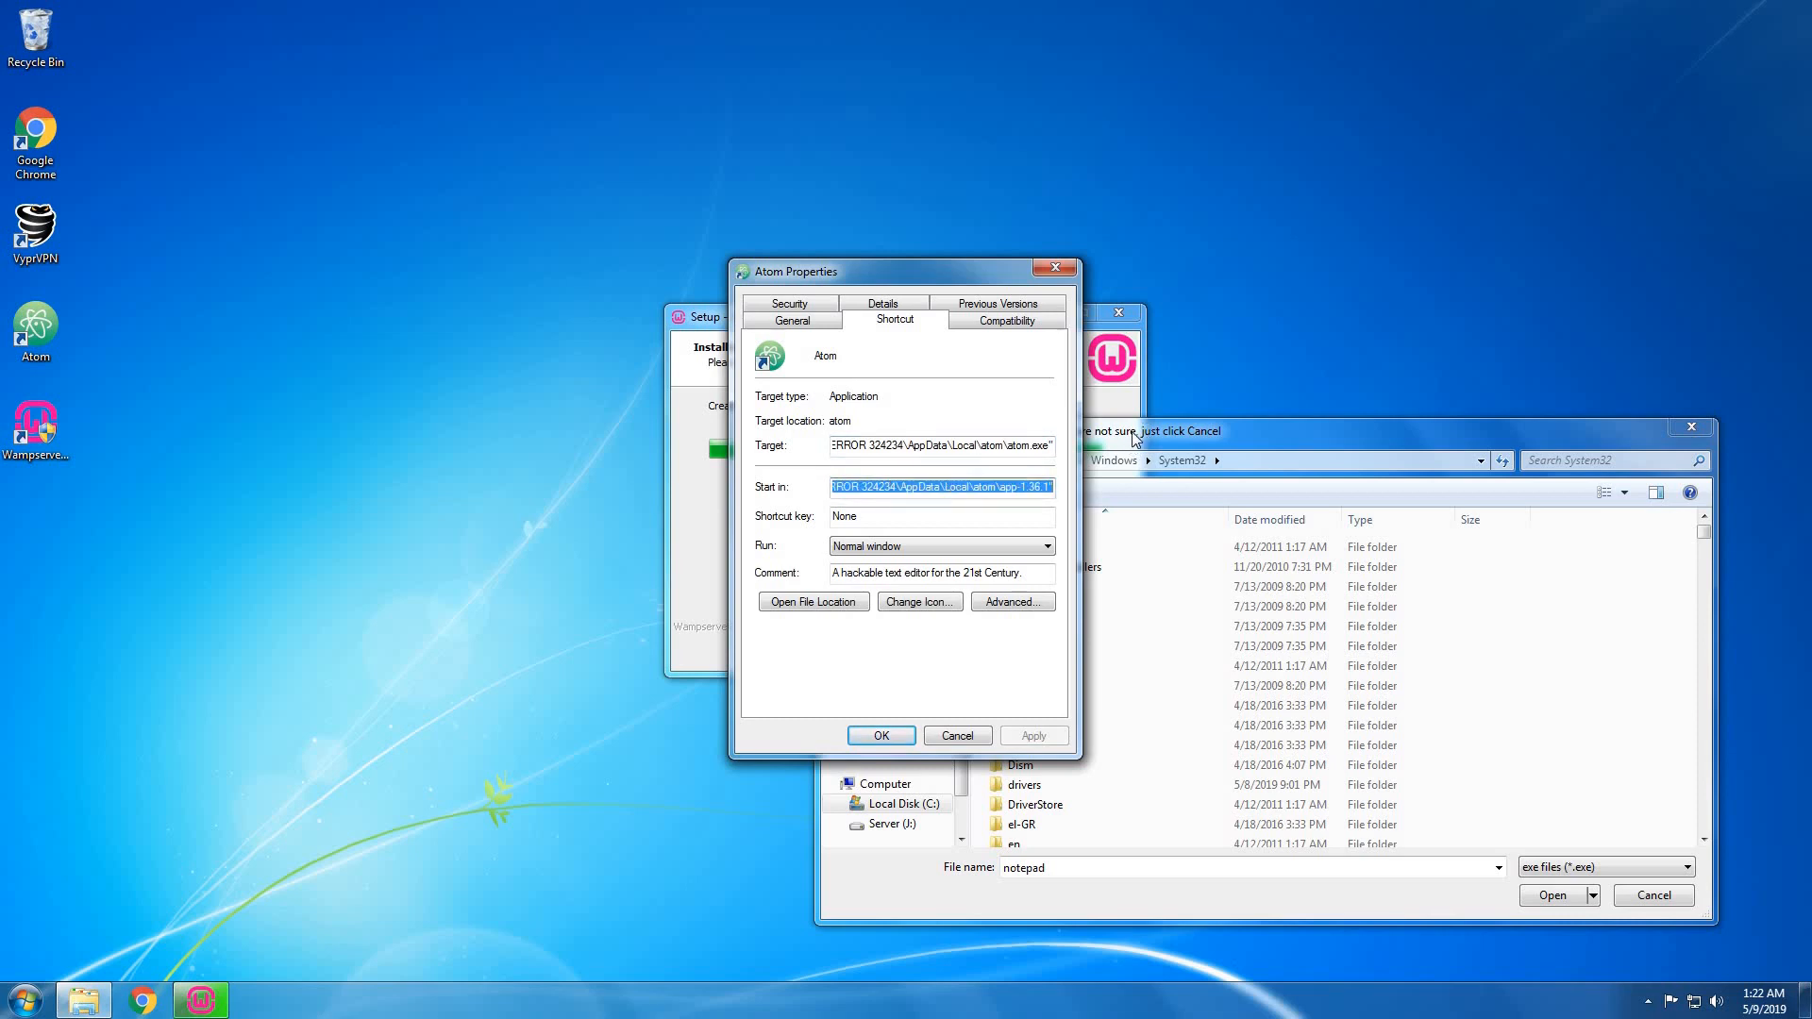
# Paste the Atom app-1.36.1 path without quotes and pick atom as the text editor.
pyautogui.click(1220, 439)
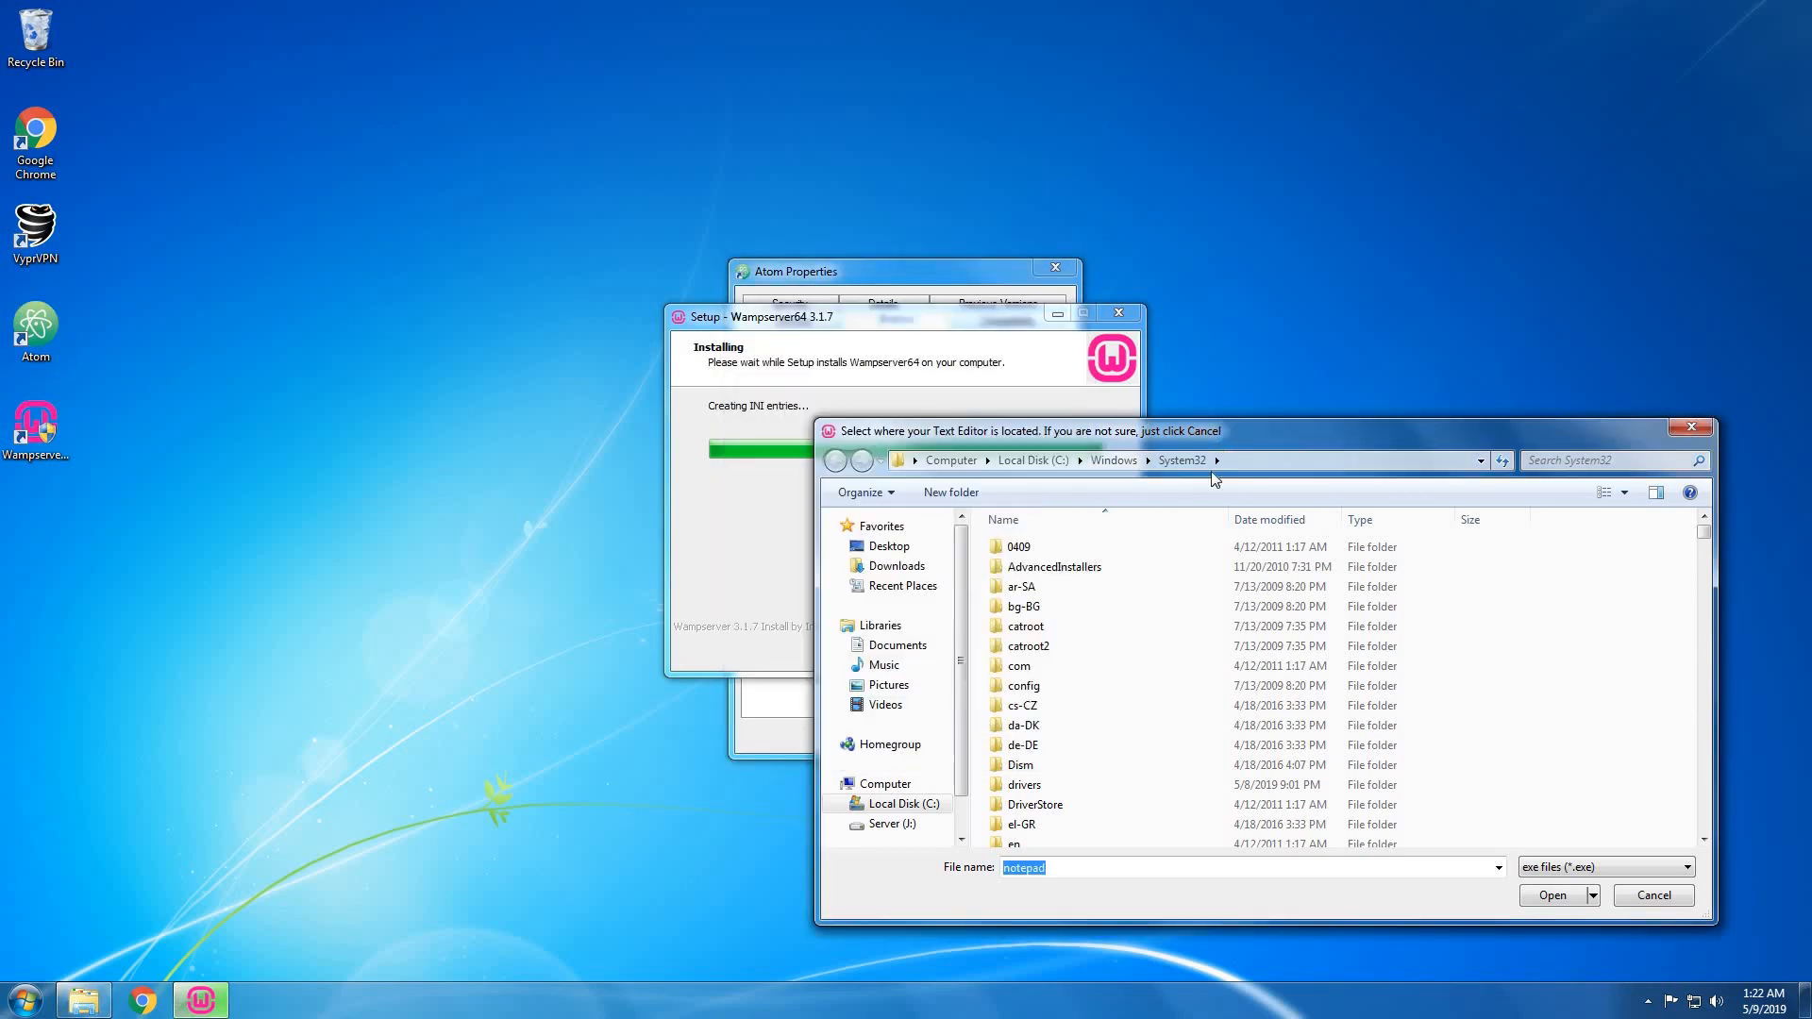
pyautogui.click(1217, 460)
pyautogui.click(1219, 464)
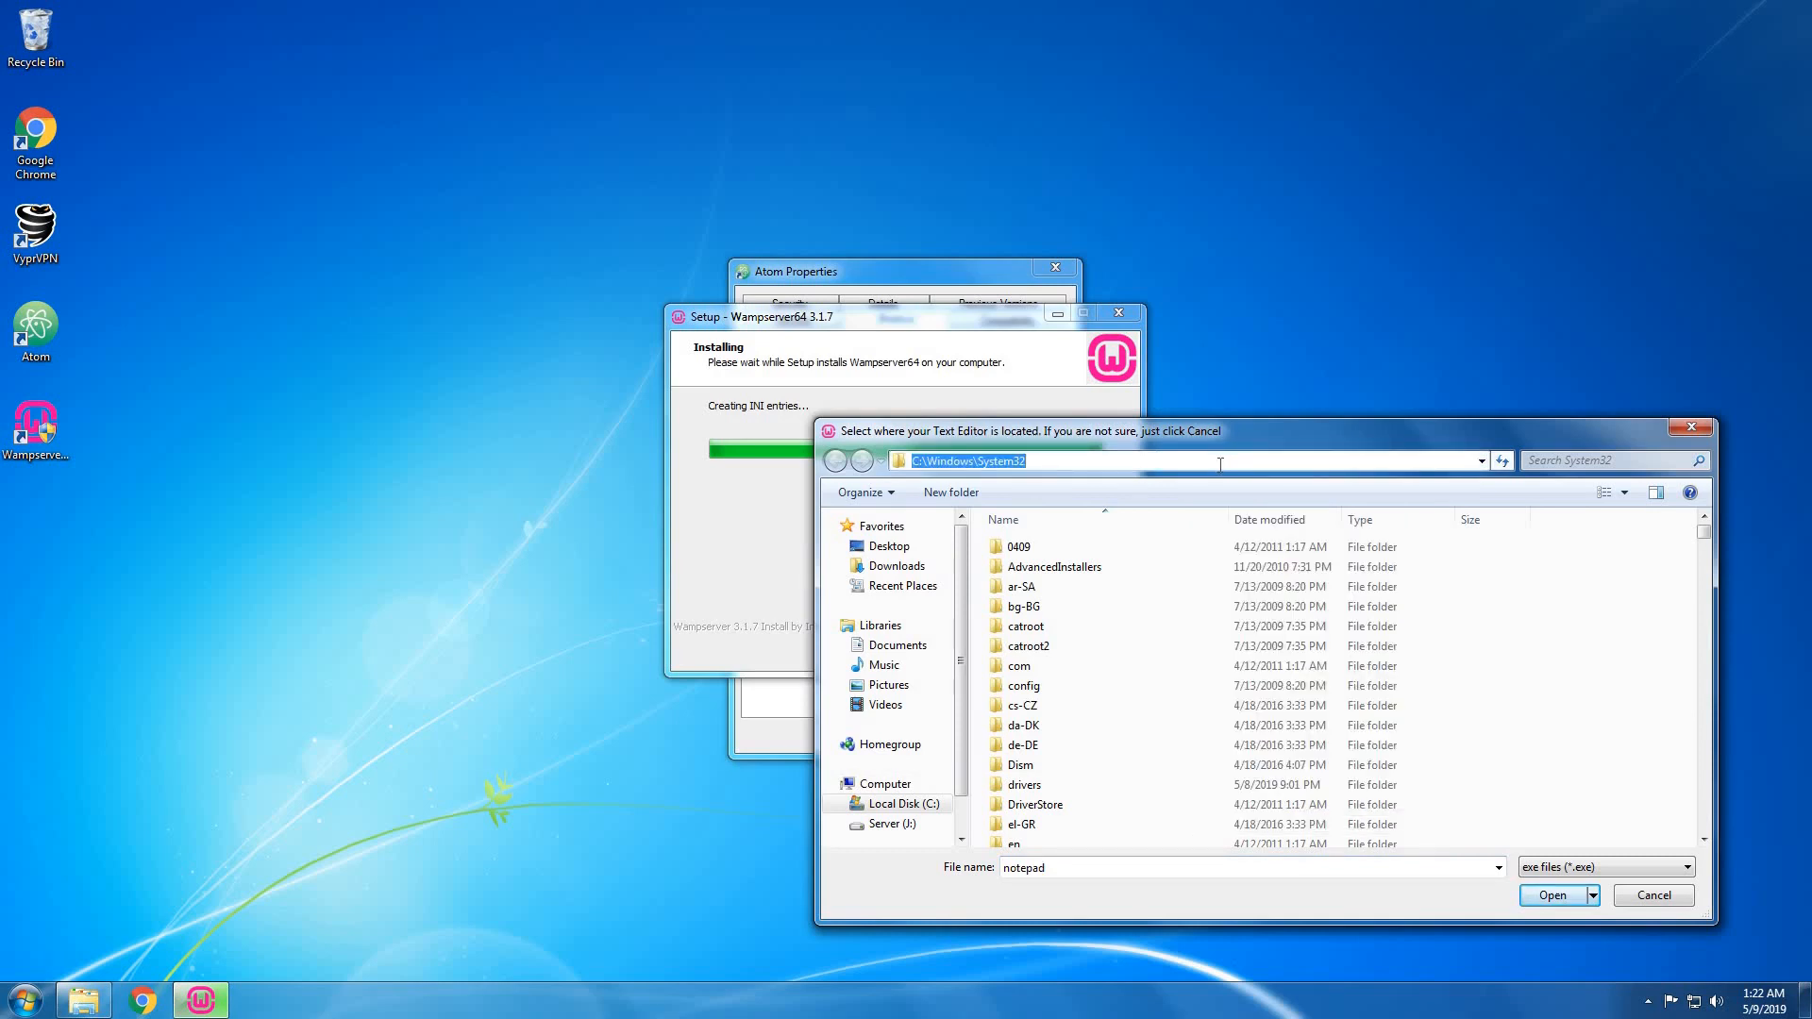
pyautogui.hotkey('ctrl', 'v')
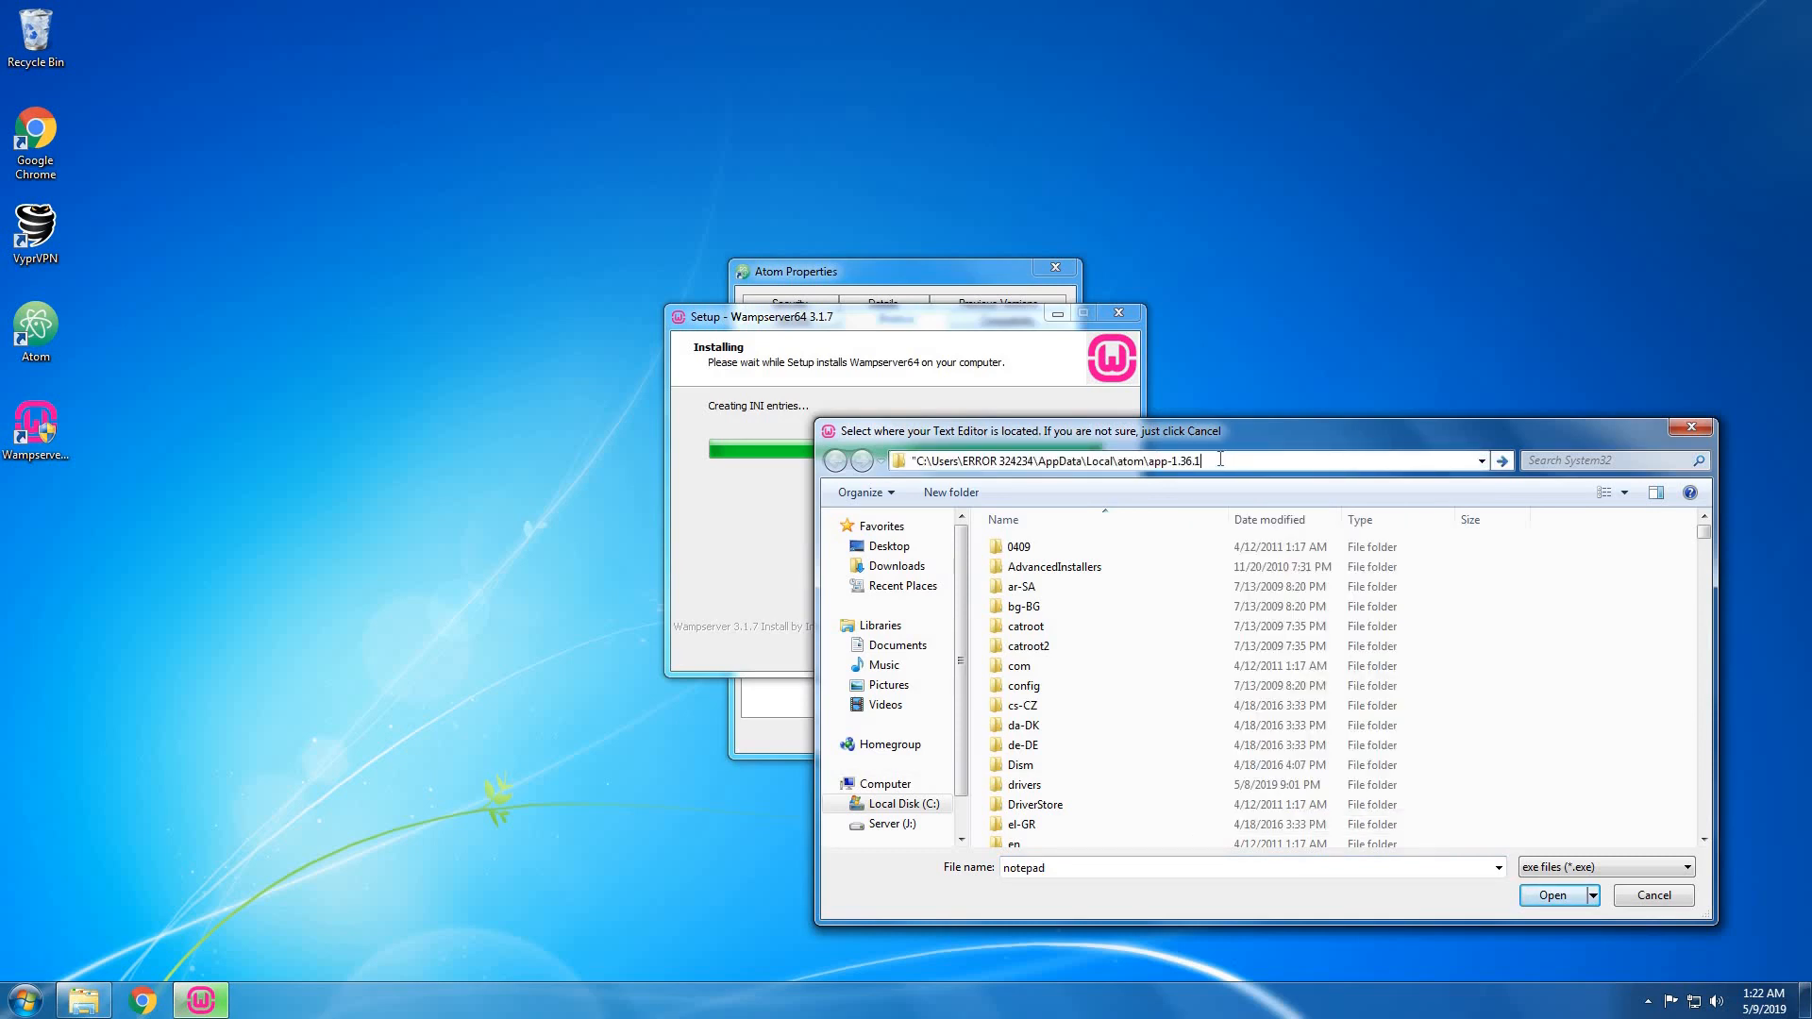
pyautogui.press('BackSpace')
pyautogui.write('1"')
pyautogui.press('BackSpace')
pyautogui.click(916, 461)
pyautogui.press('BackSpace')
pyautogui.press('Return')
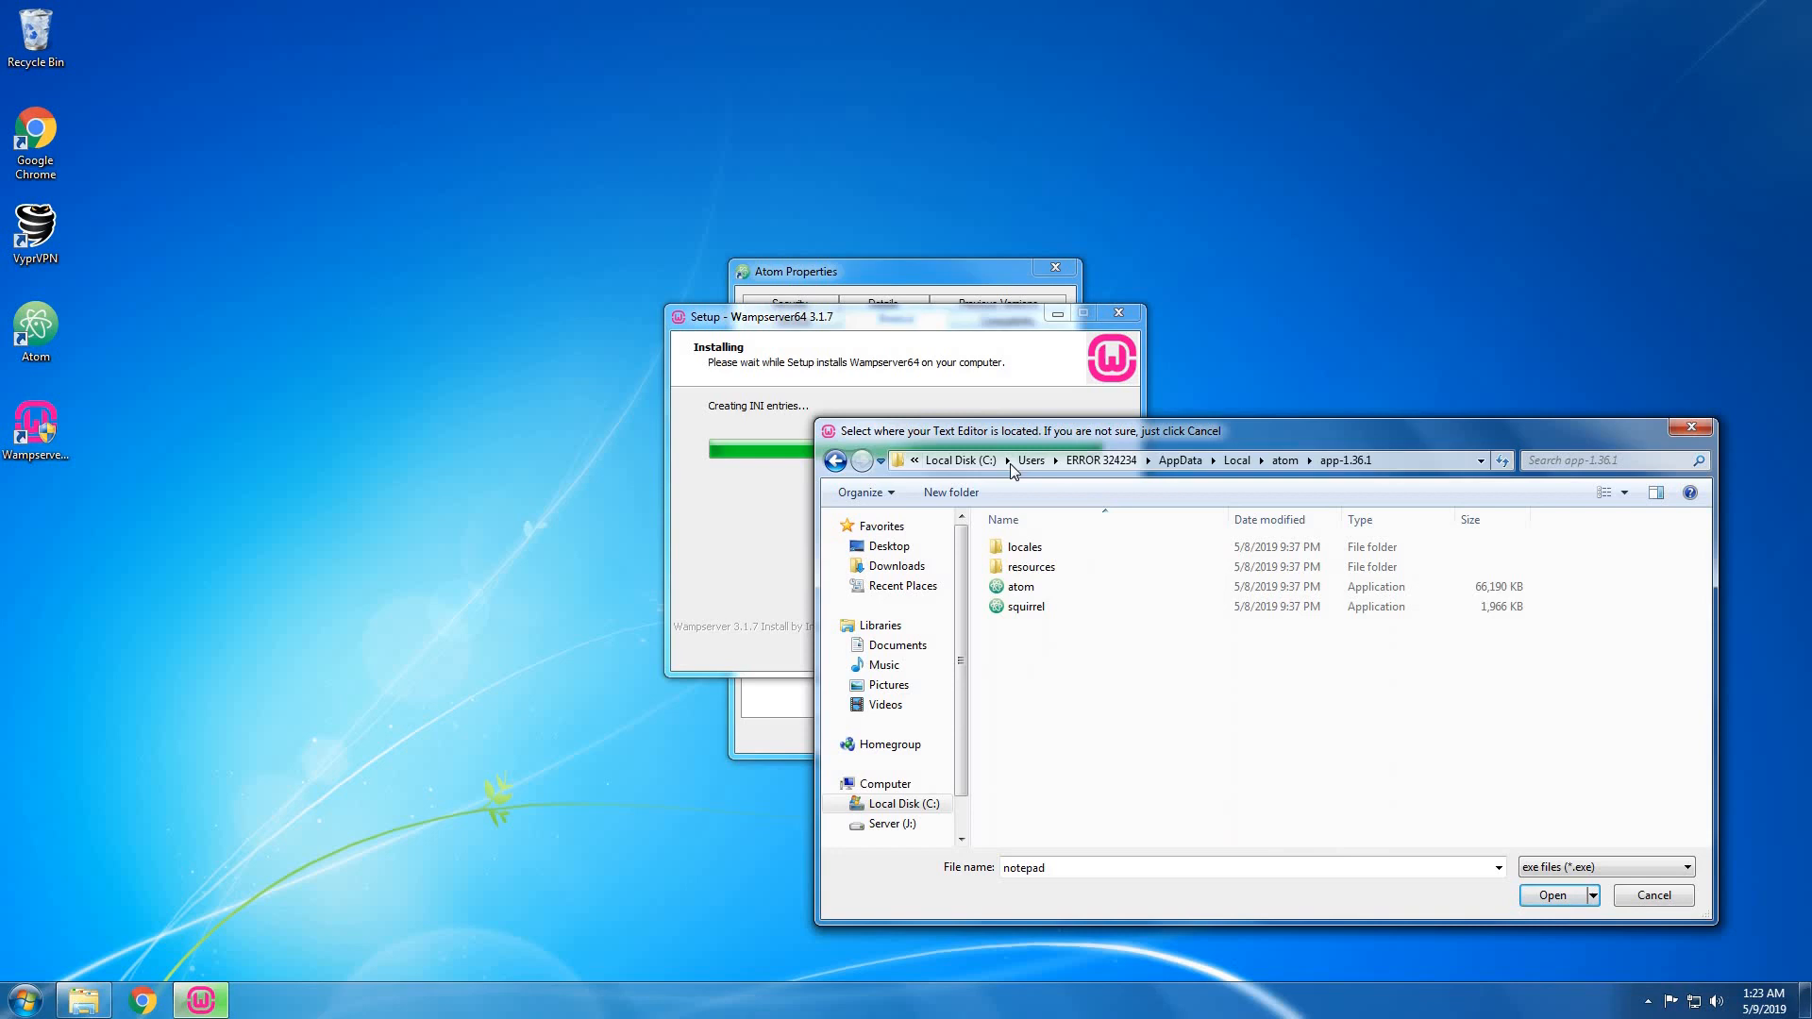
pyautogui.click(1019, 591)
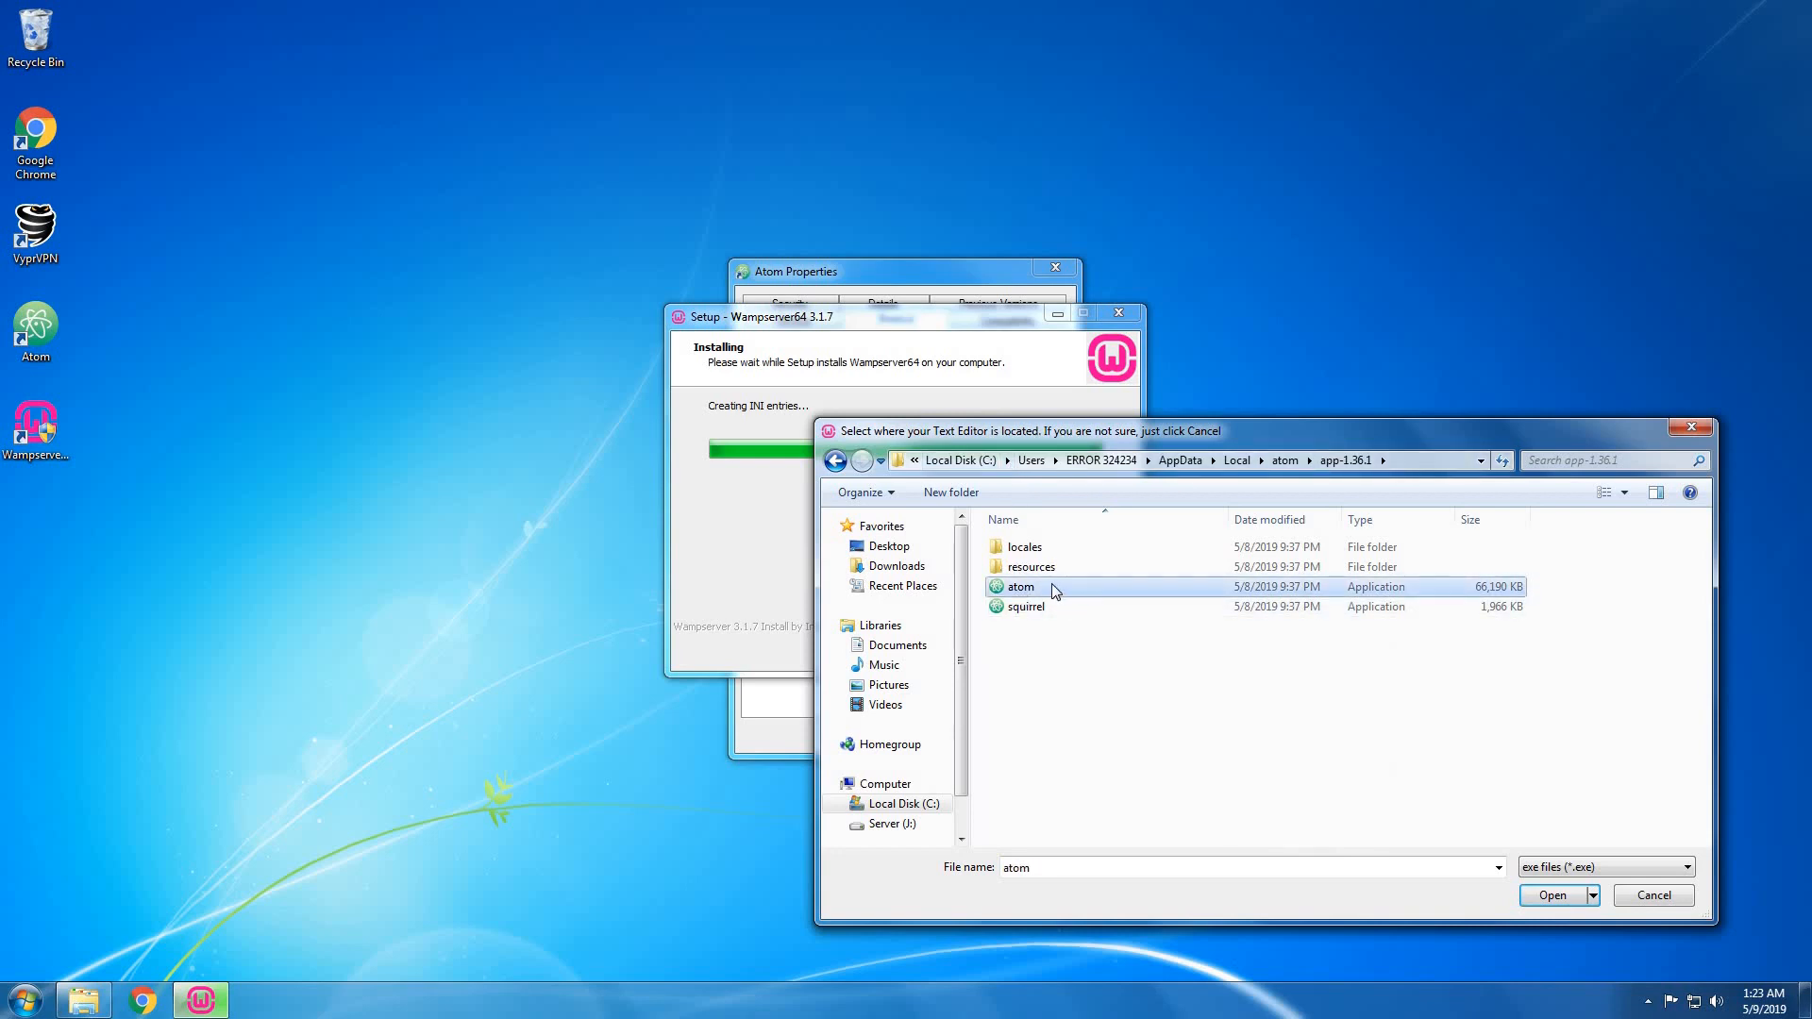
pyautogui.click(1552, 897)
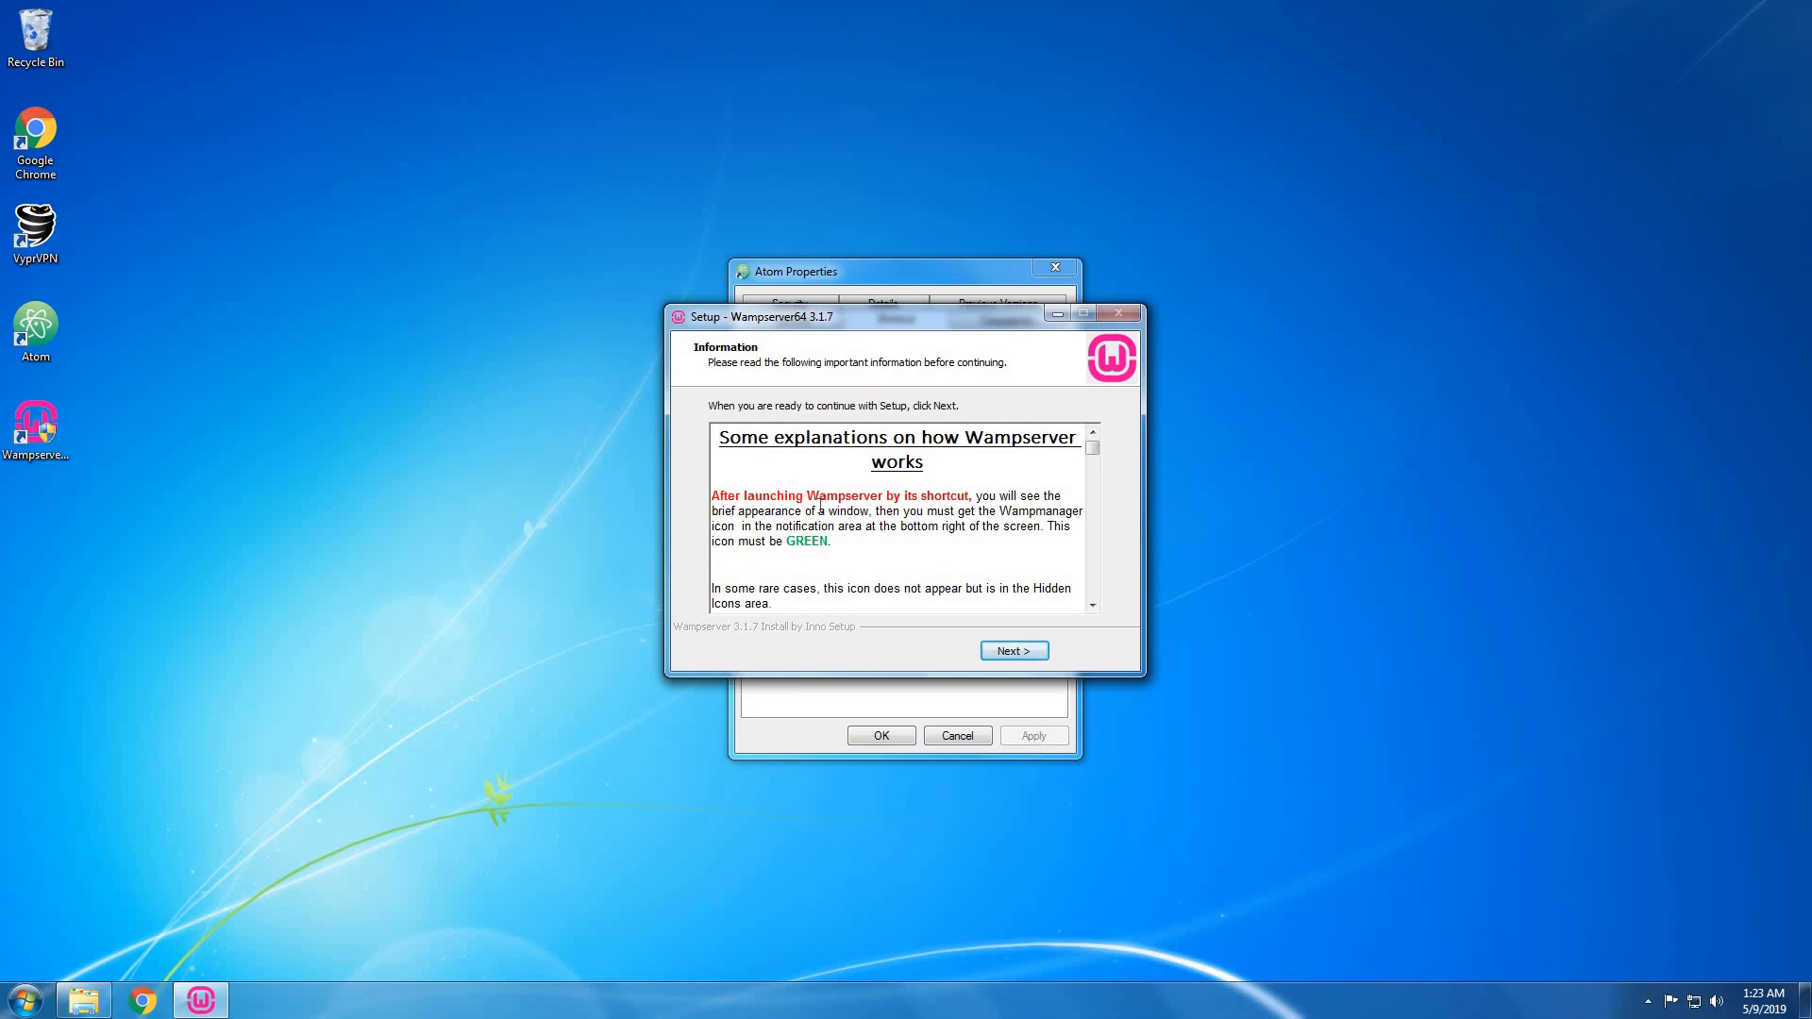
# Finish the WampServer setup wizard and close the Atom Properties window.
pyautogui.click(1019, 654)
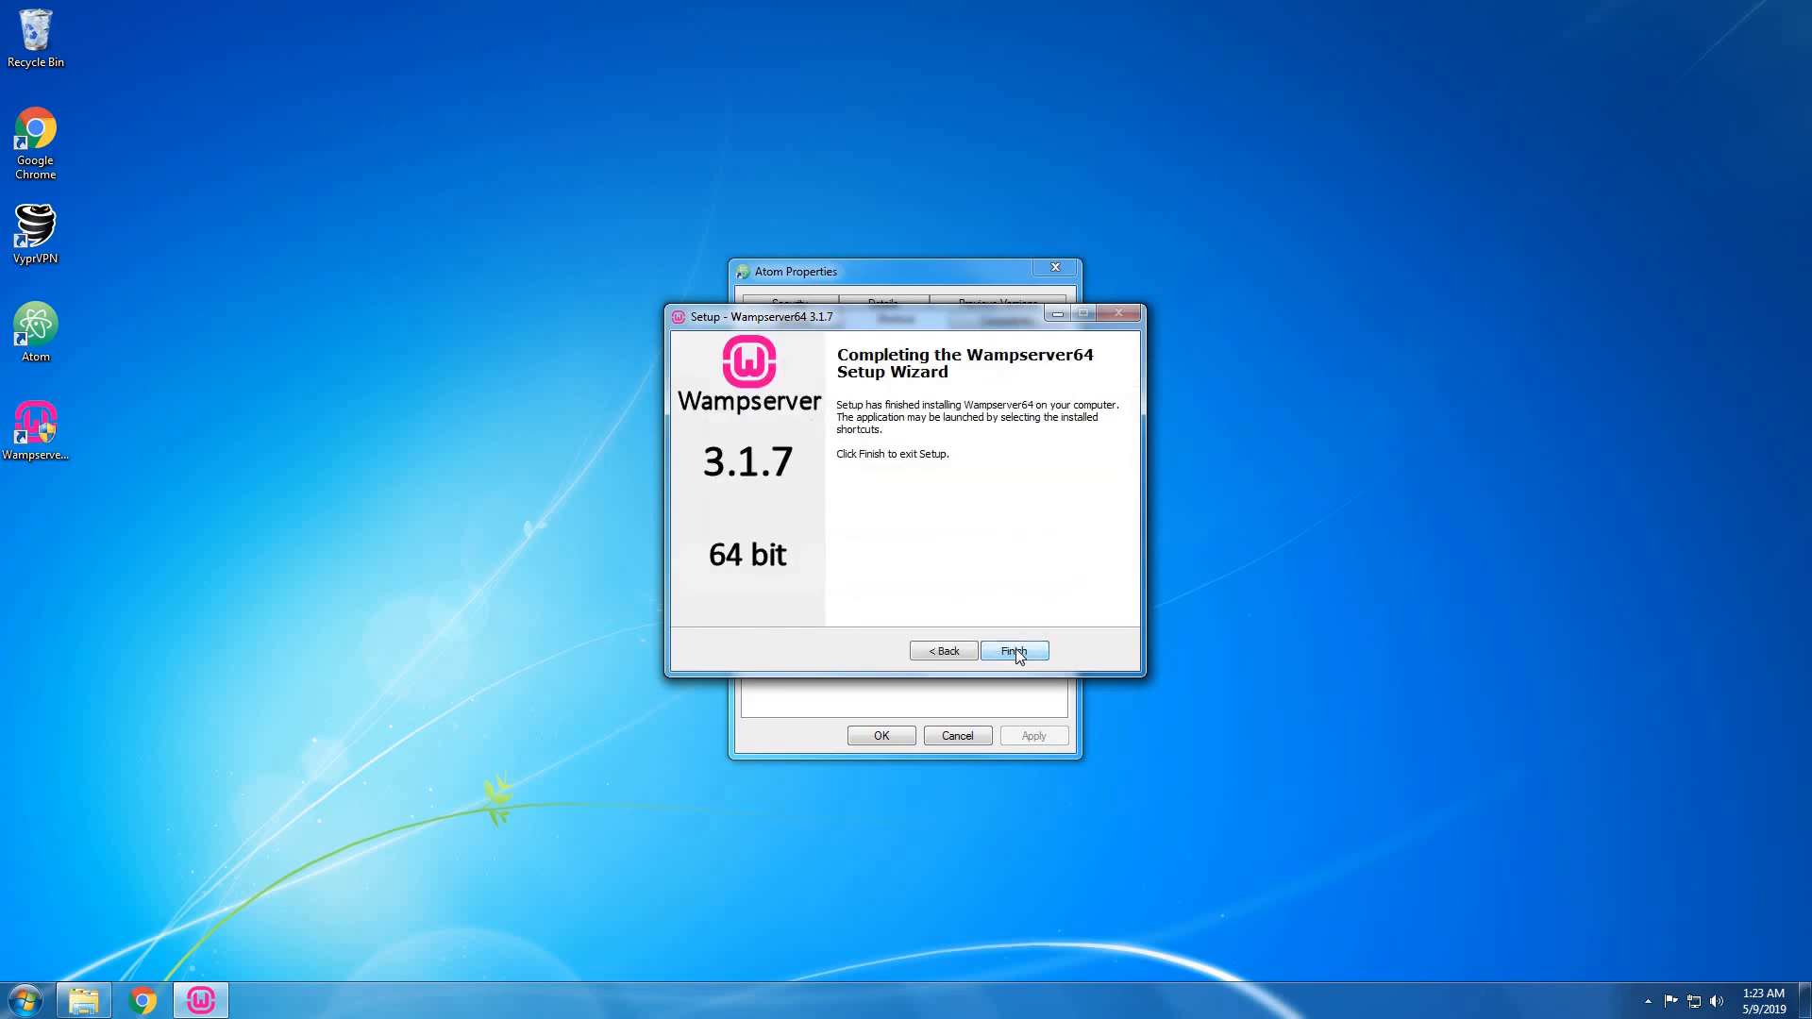
pyautogui.click(1018, 651)
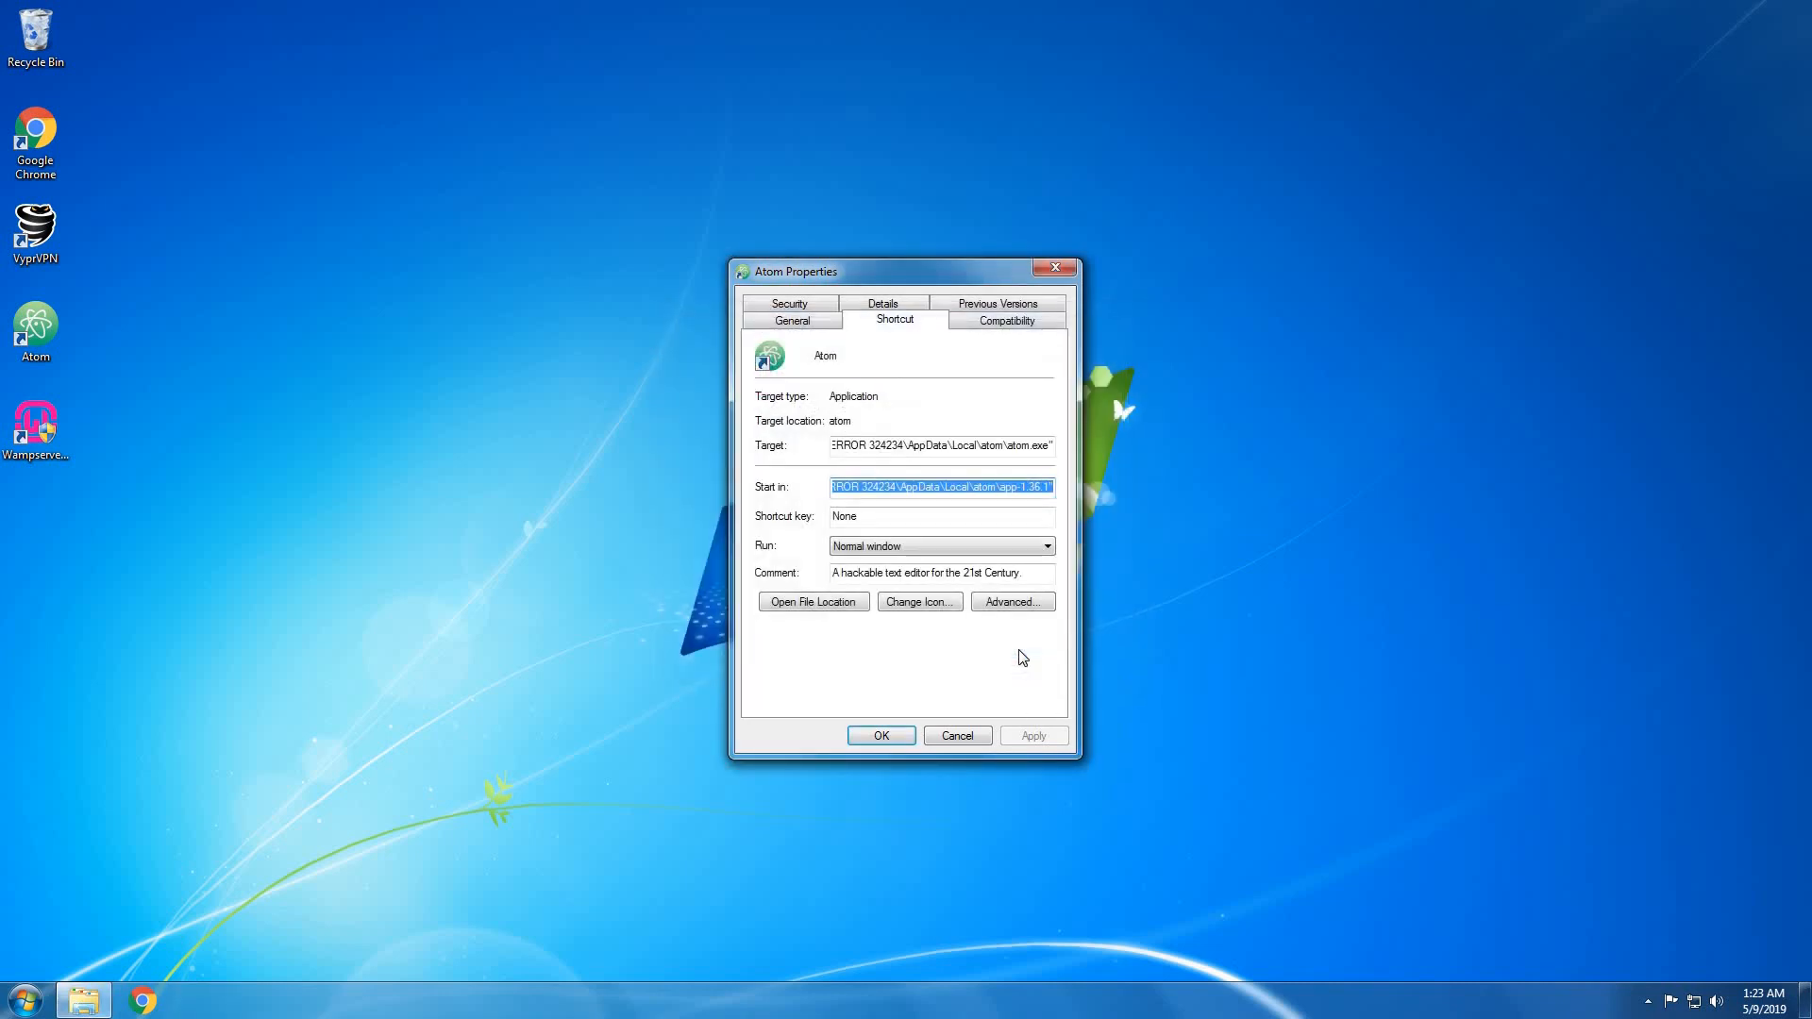
pyautogui.click(1053, 272)
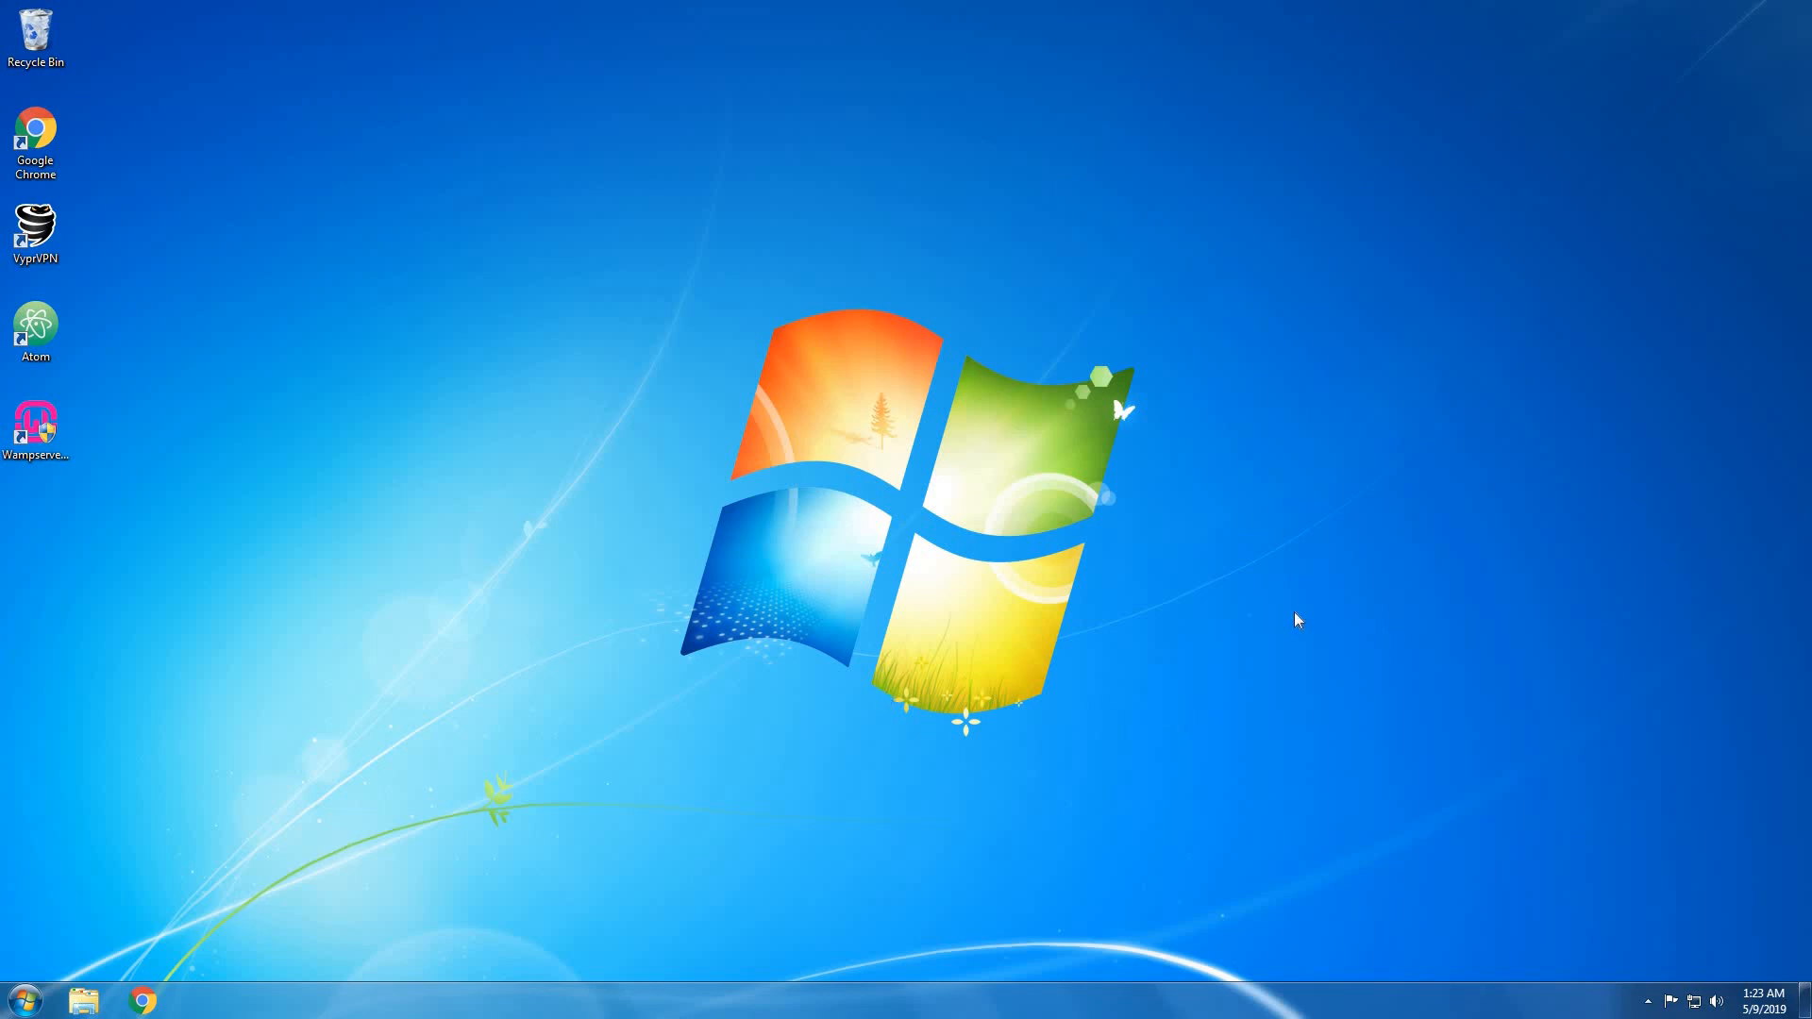
# Launch WampServer64 from its desktop icon and check its tray menu.
pyautogui.click(1648, 1002)
pyautogui.doubleClick(63, 444)
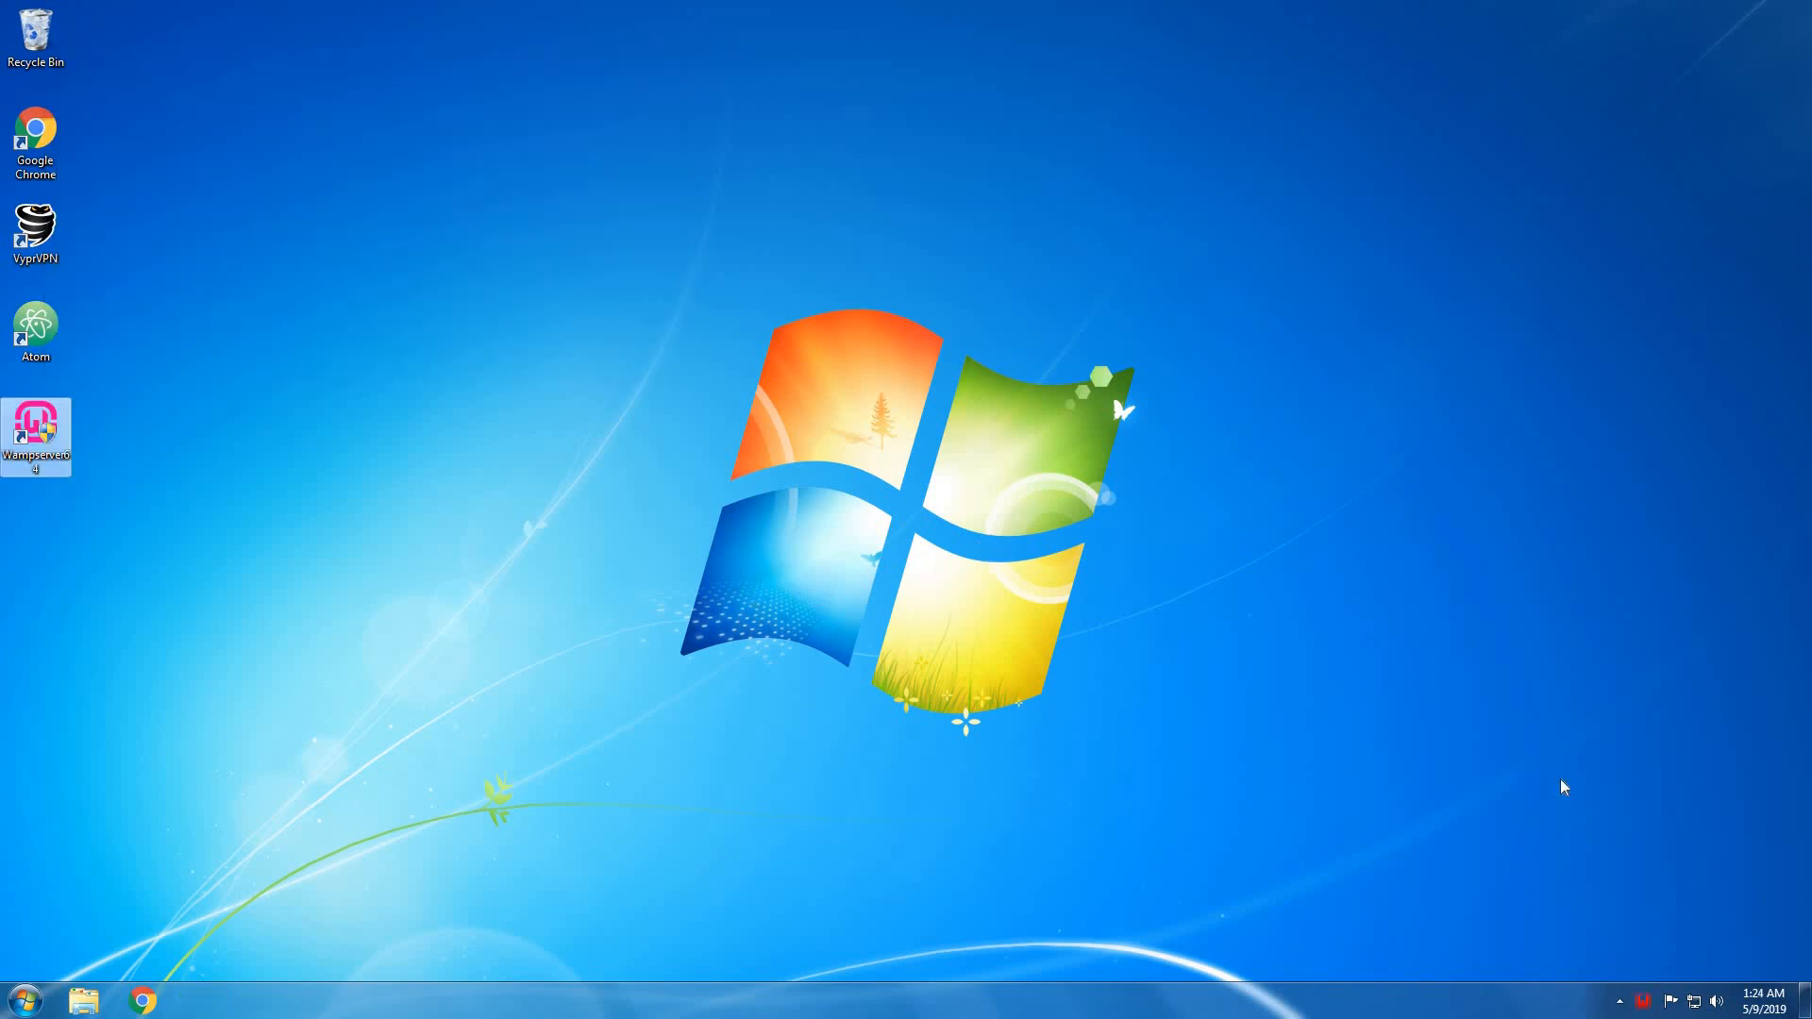
pyautogui.click(1643, 1006)
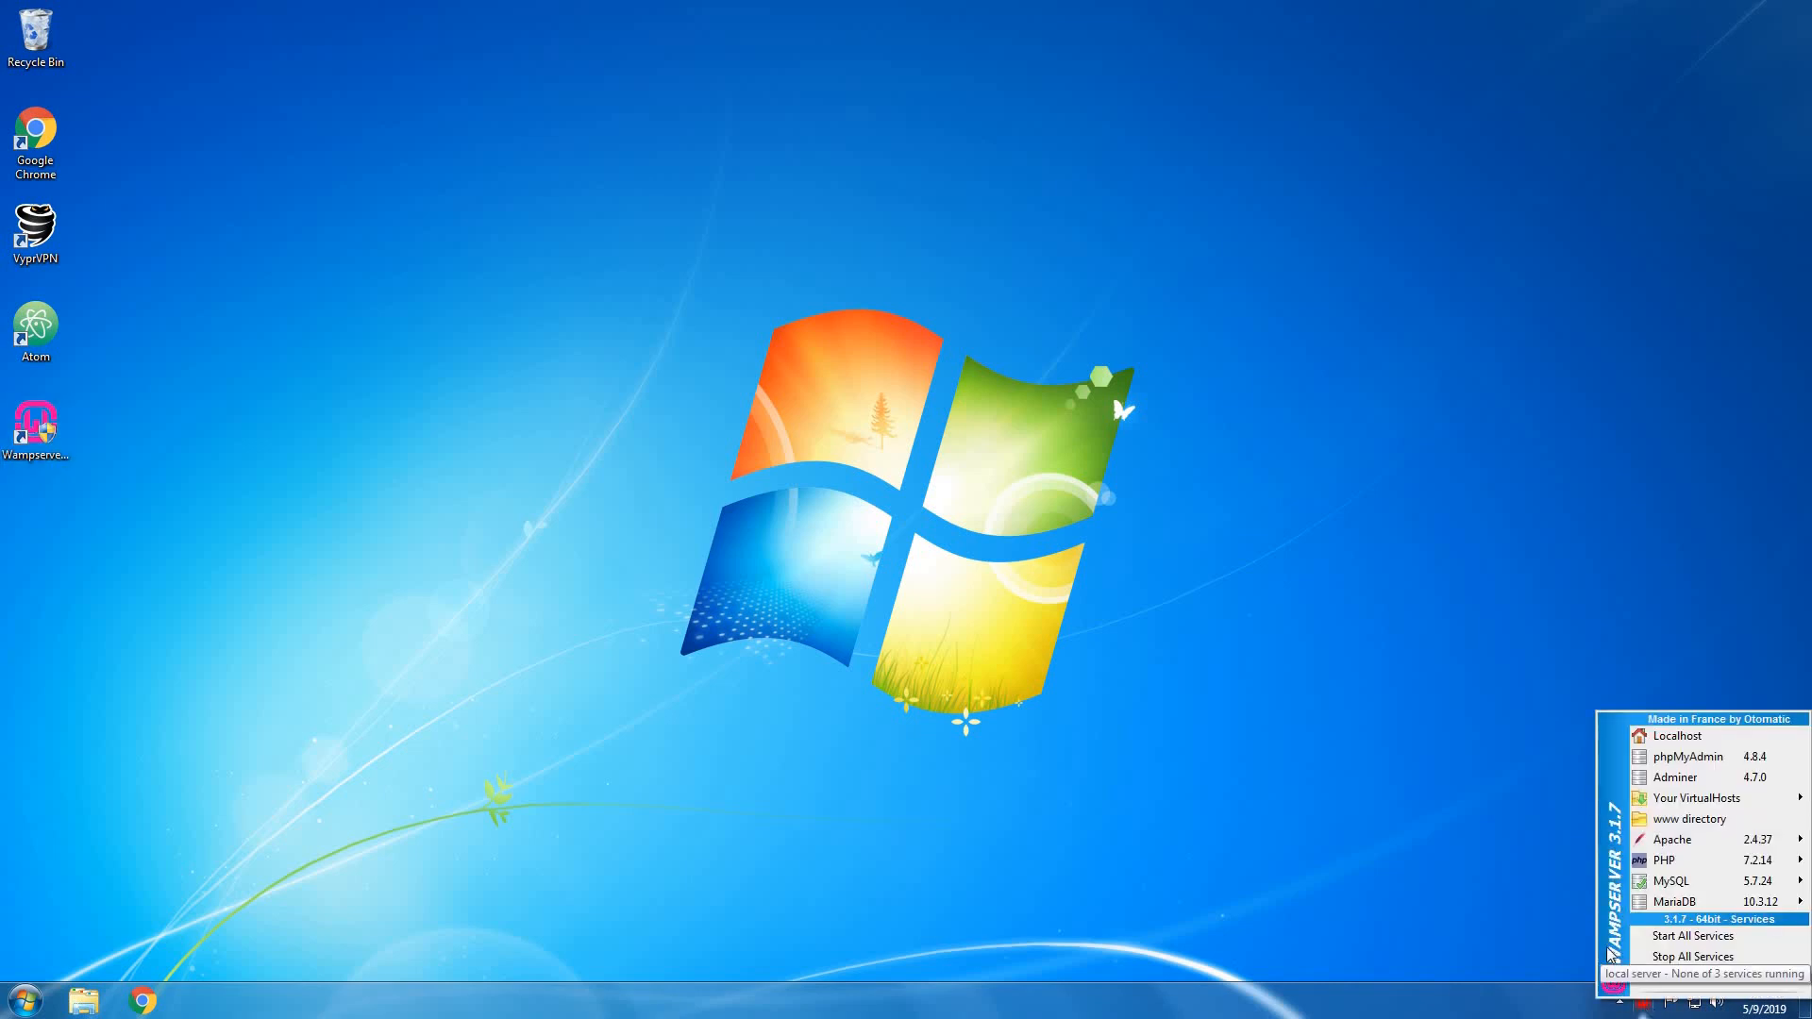
pyautogui.click(1553, 904)
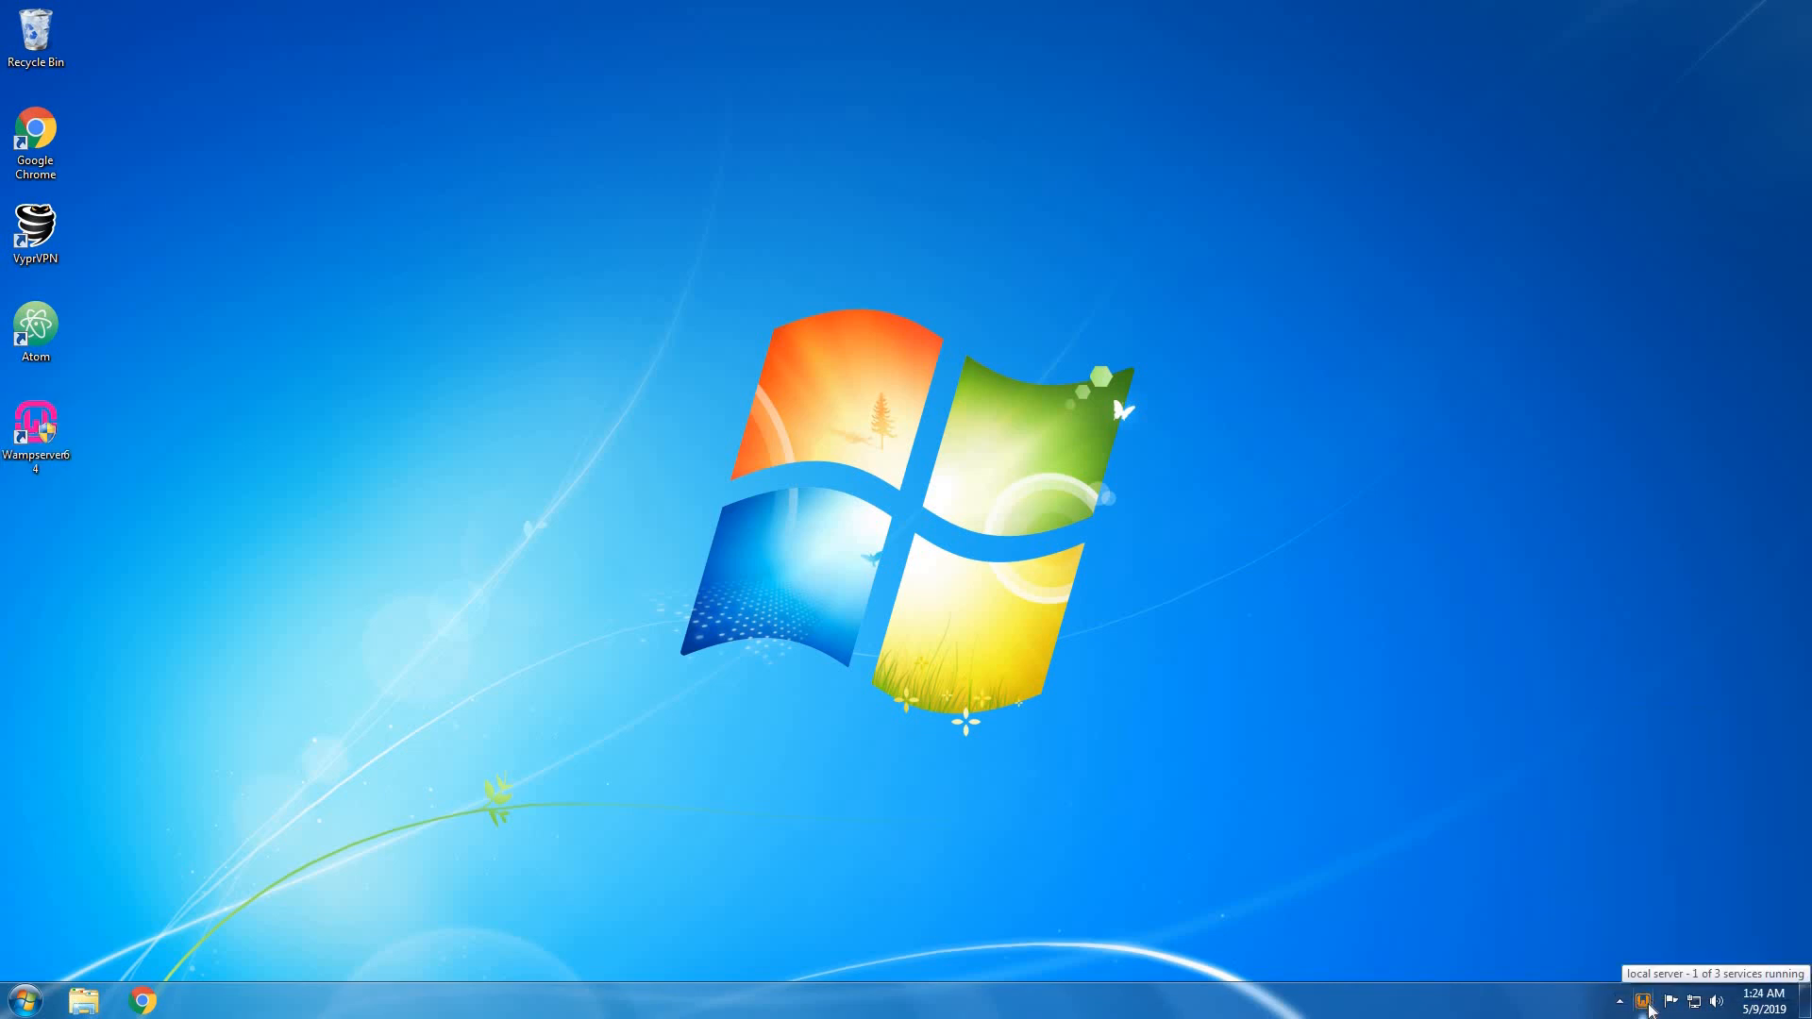
# Start all WampServer services from the tray menu.
pyautogui.click(1647, 1006)
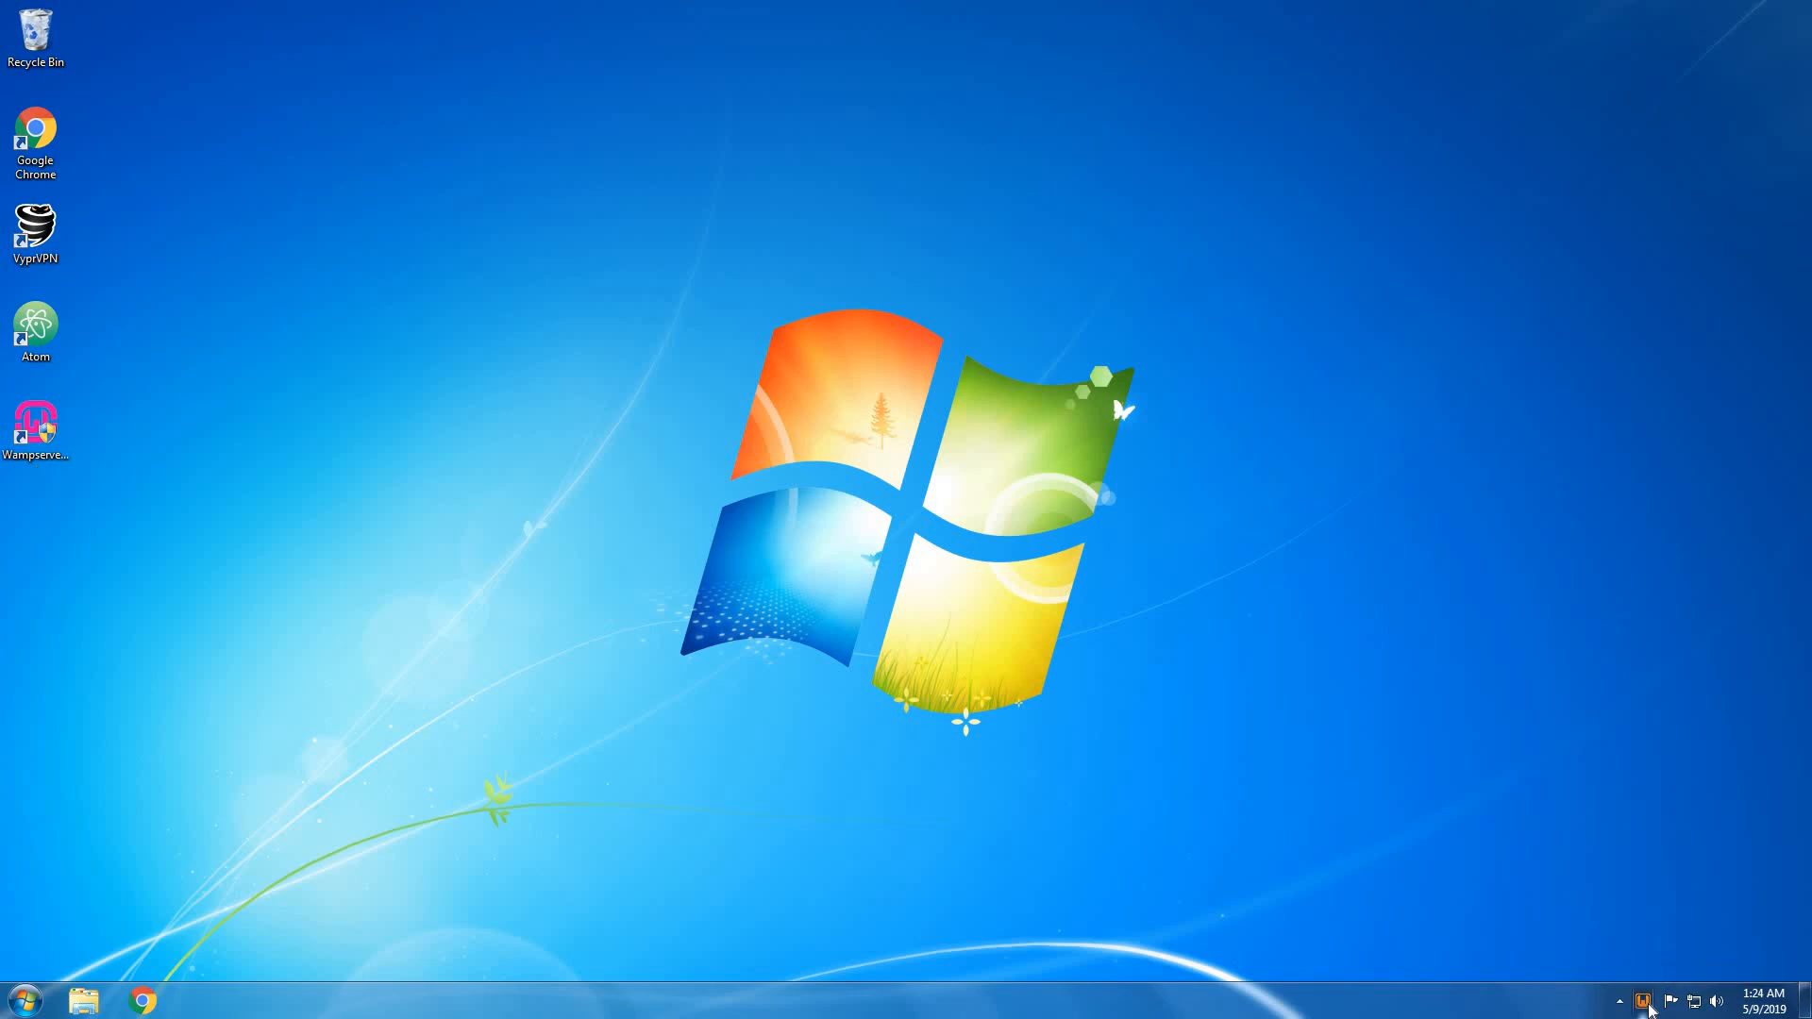
pyautogui.click(1387, 825)
pyautogui.click(1645, 1000)
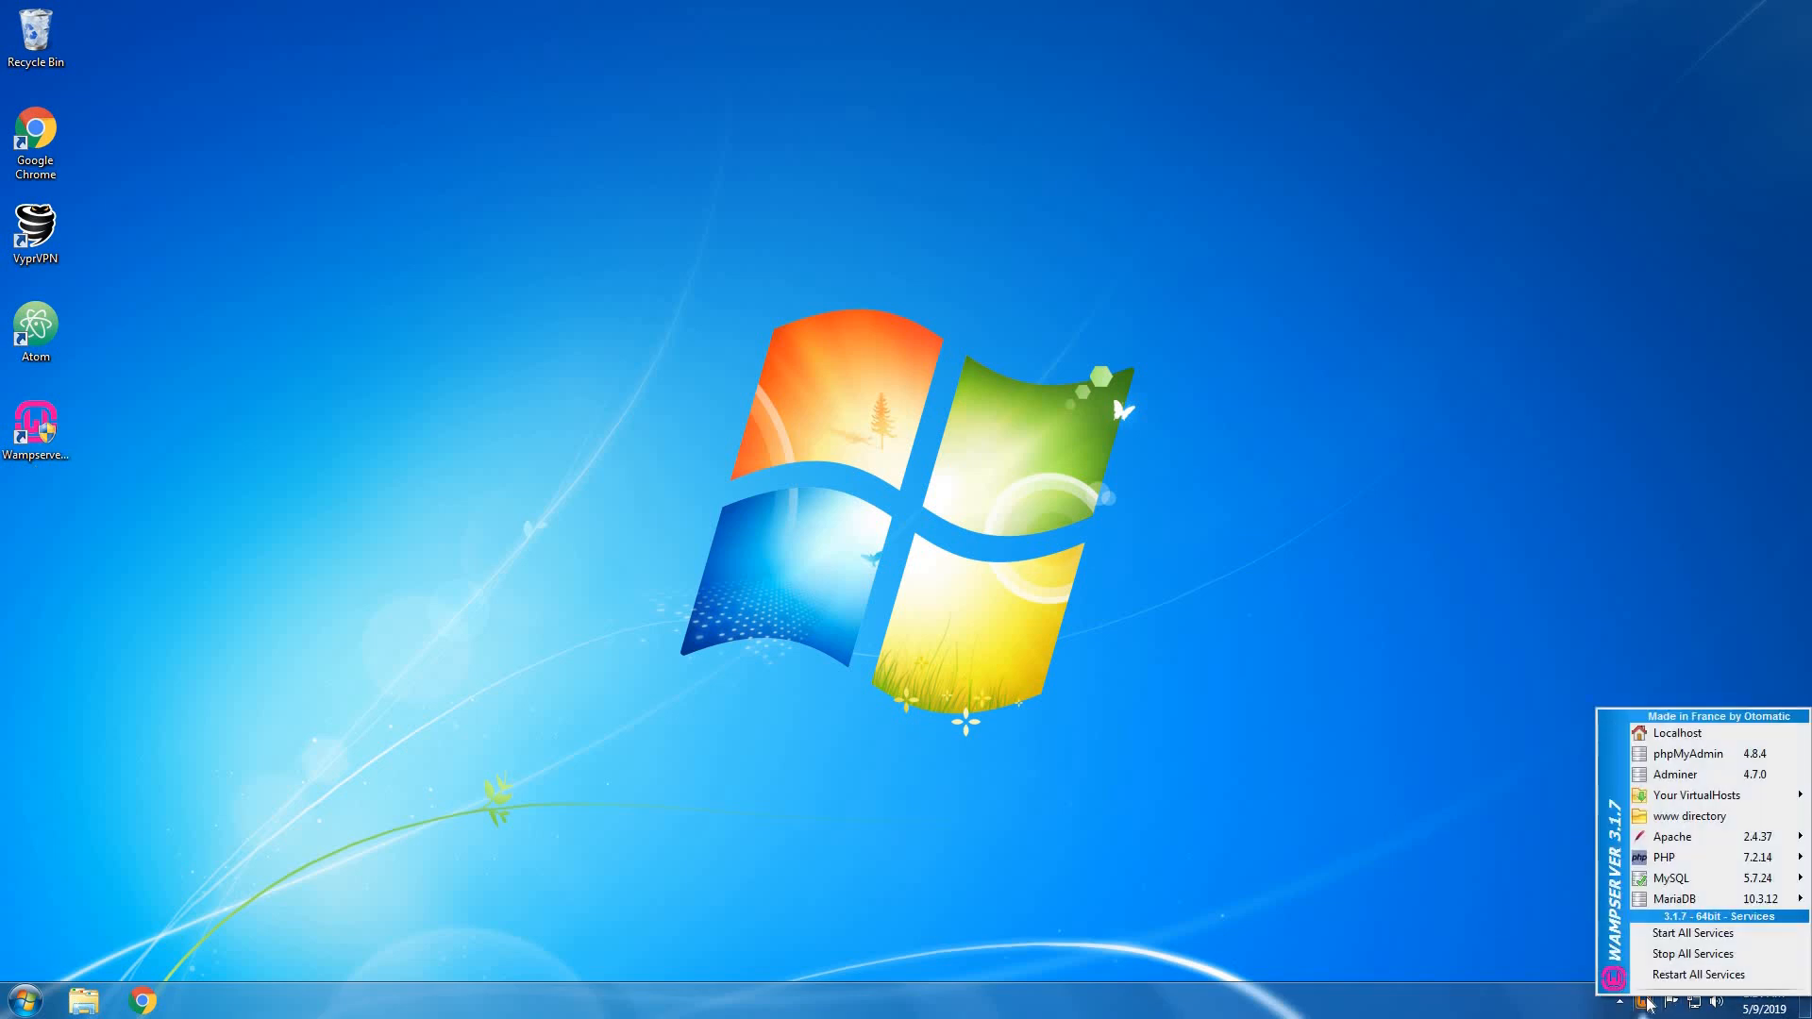
pyautogui.click(1659, 934)
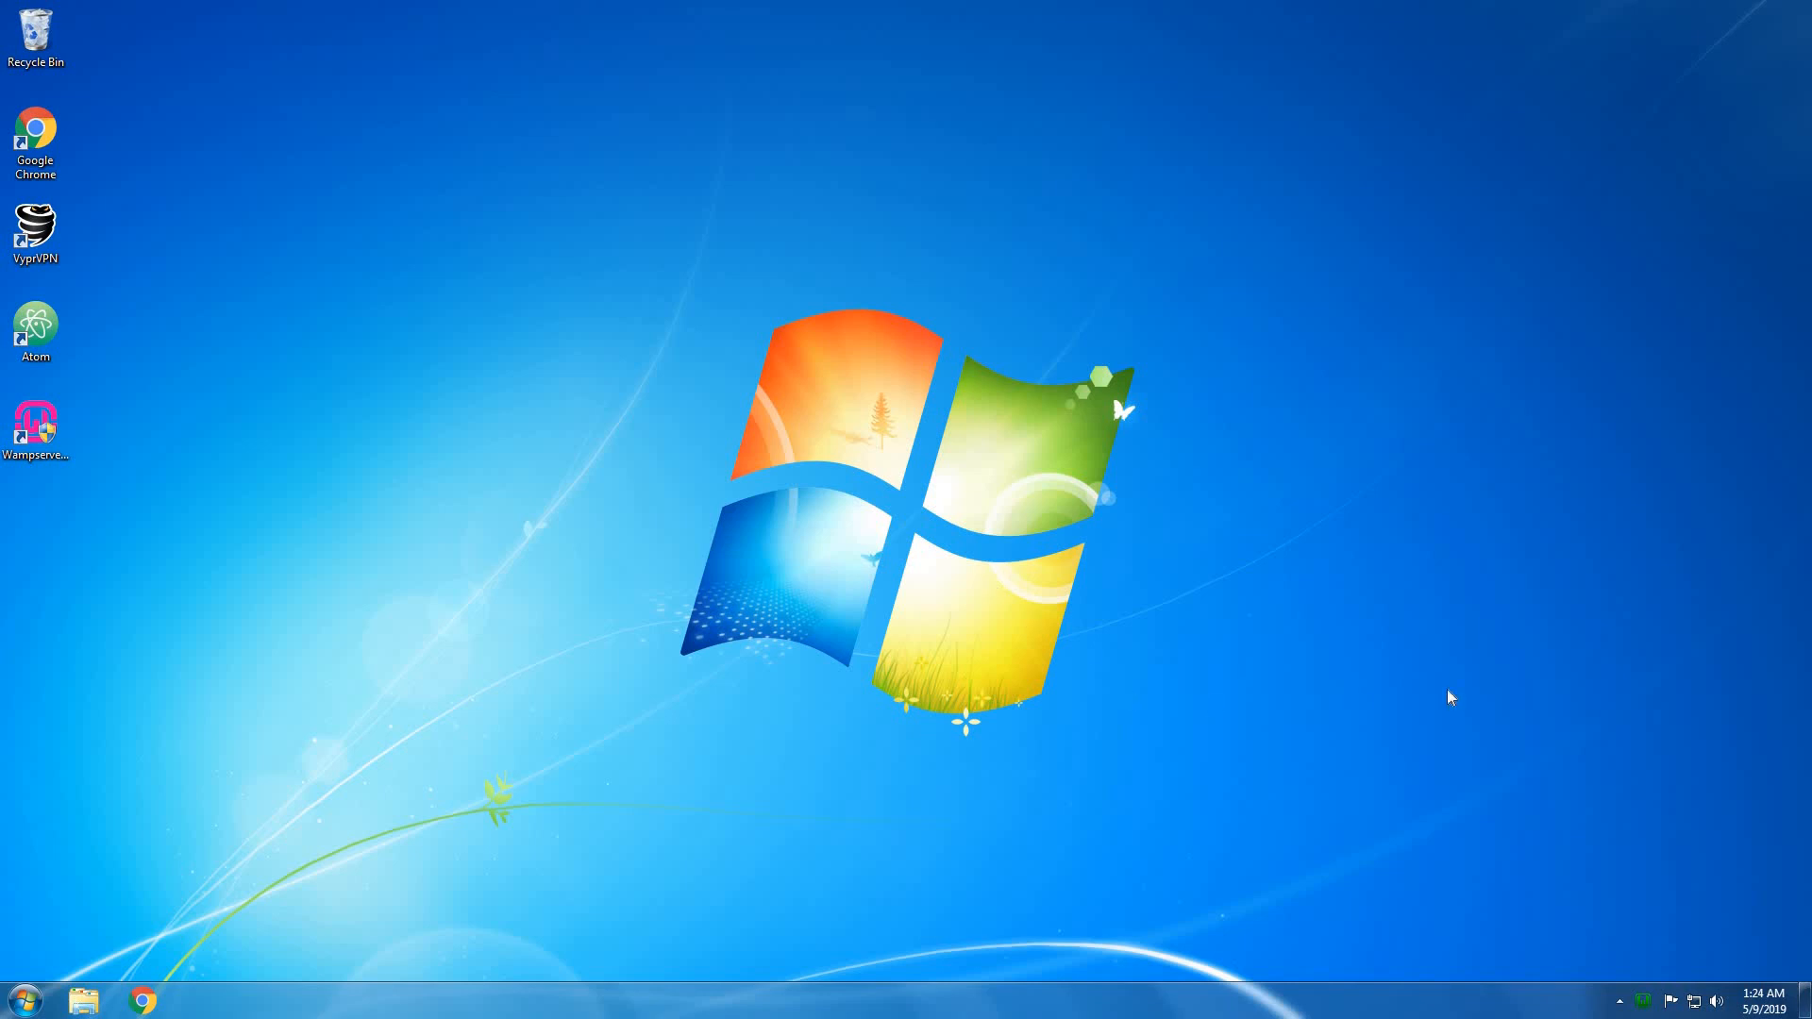
# Reopen the WampServer menu and show the Apache submenu of configuration files.
pyautogui.click(1642, 1007)
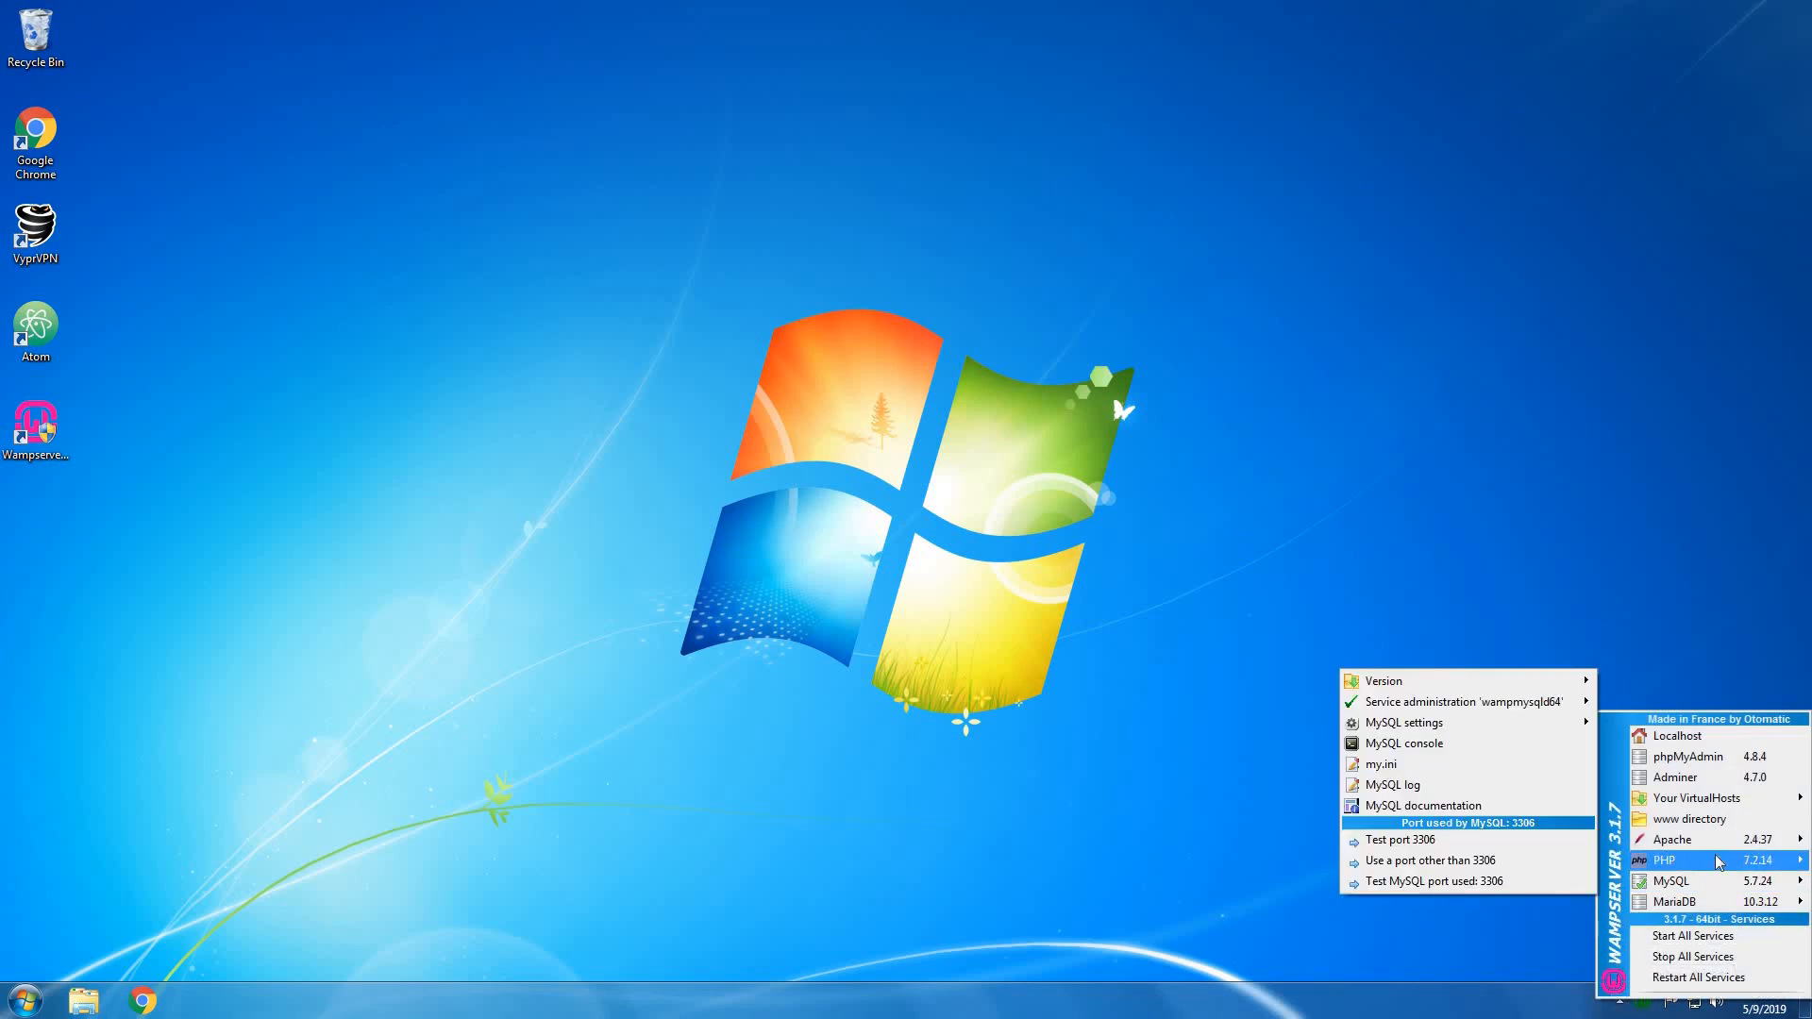
pyautogui.click(1549, 790)
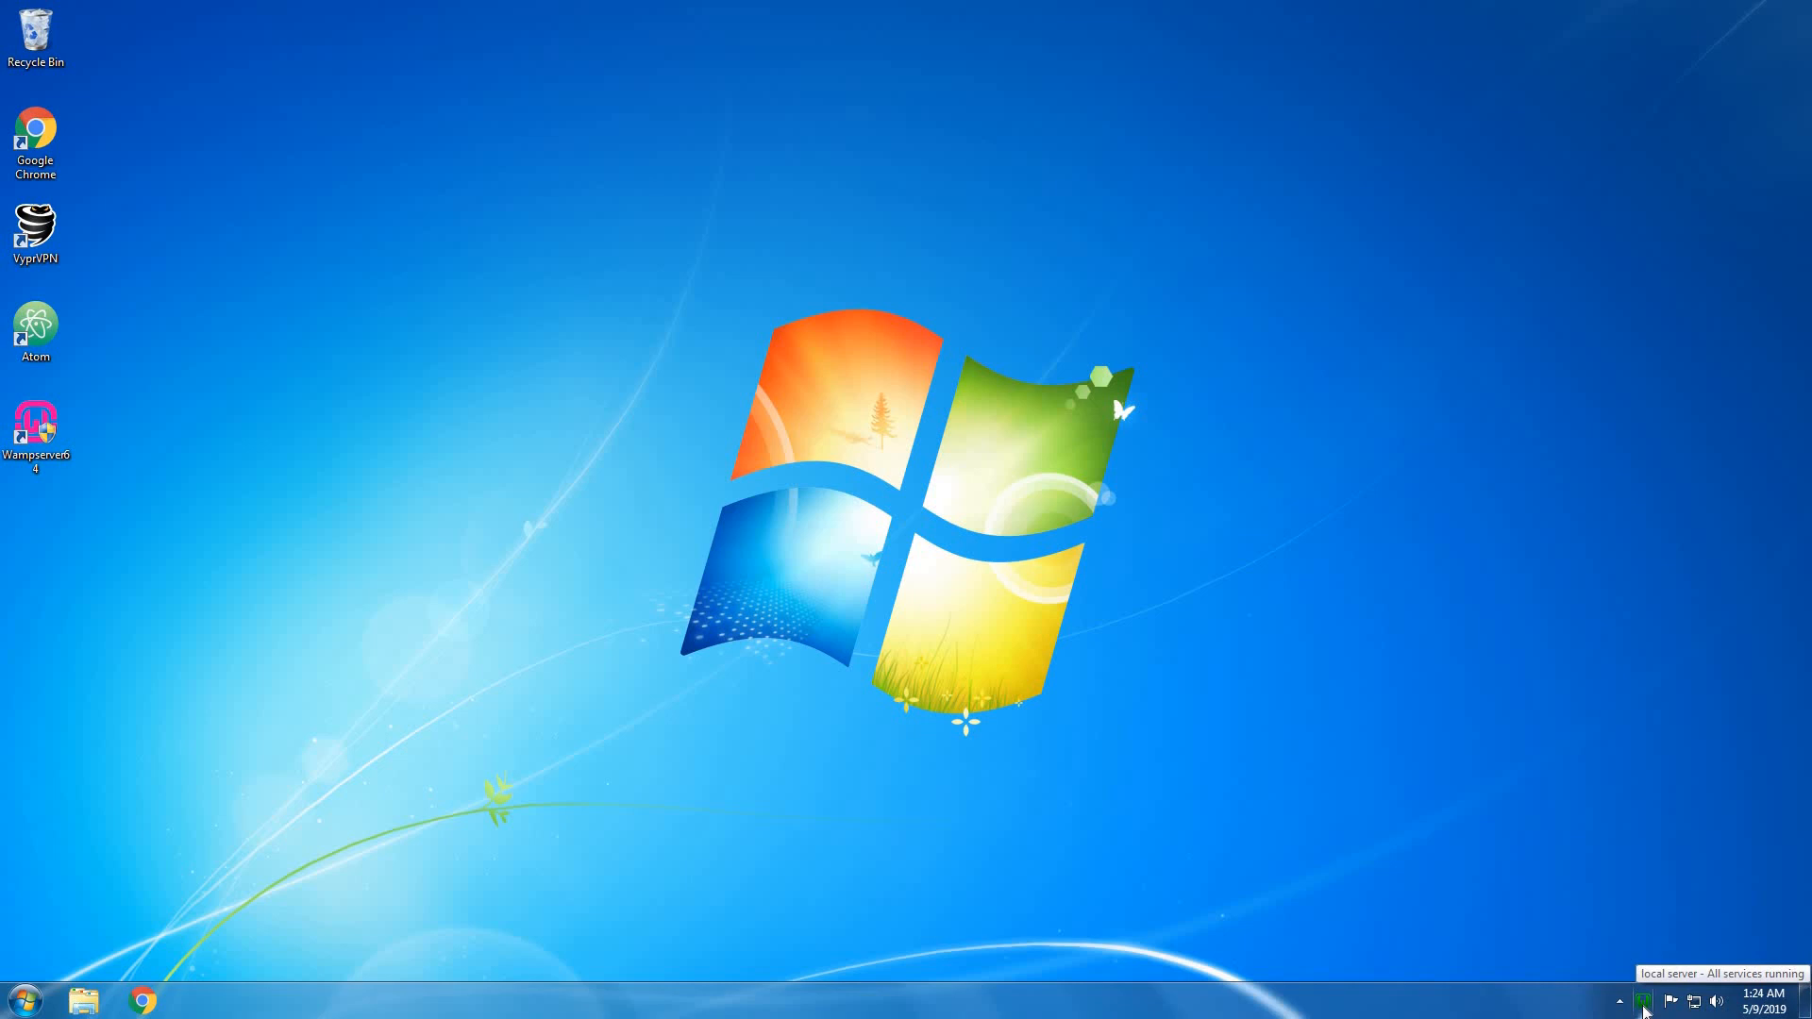
pyautogui.click(1644, 1003)
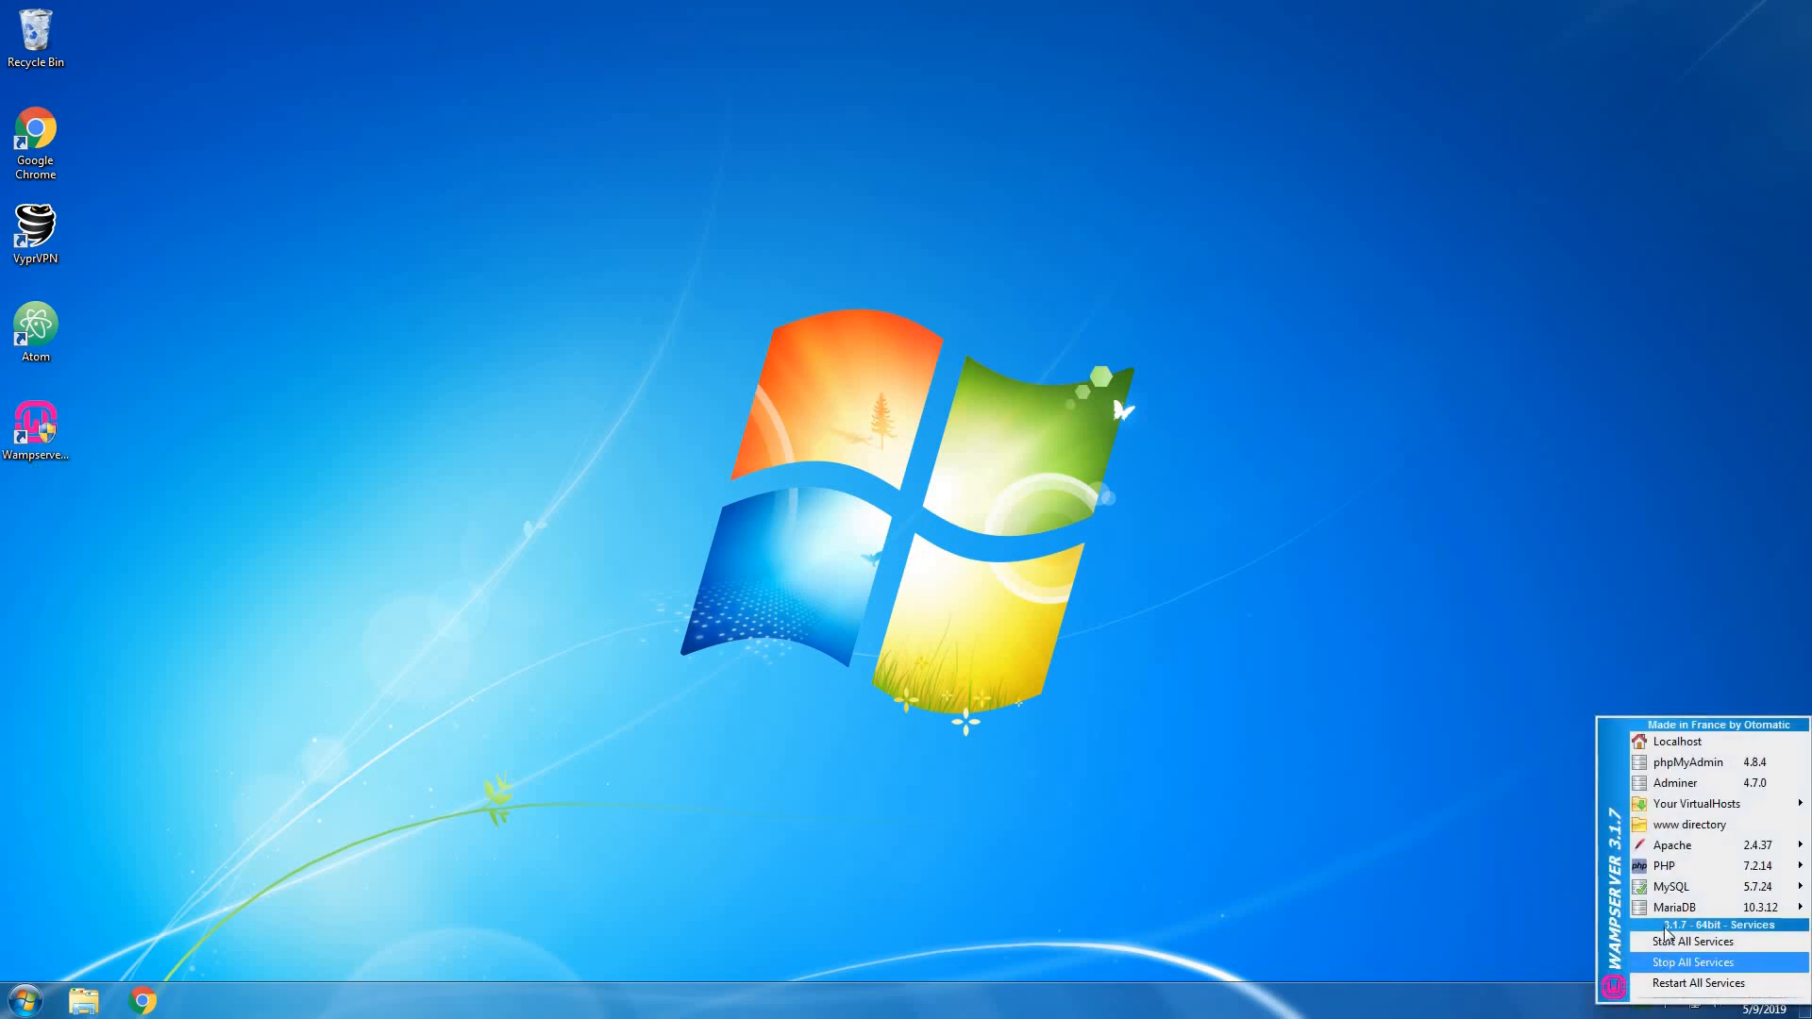
pyautogui.moveTo(1686, 878)
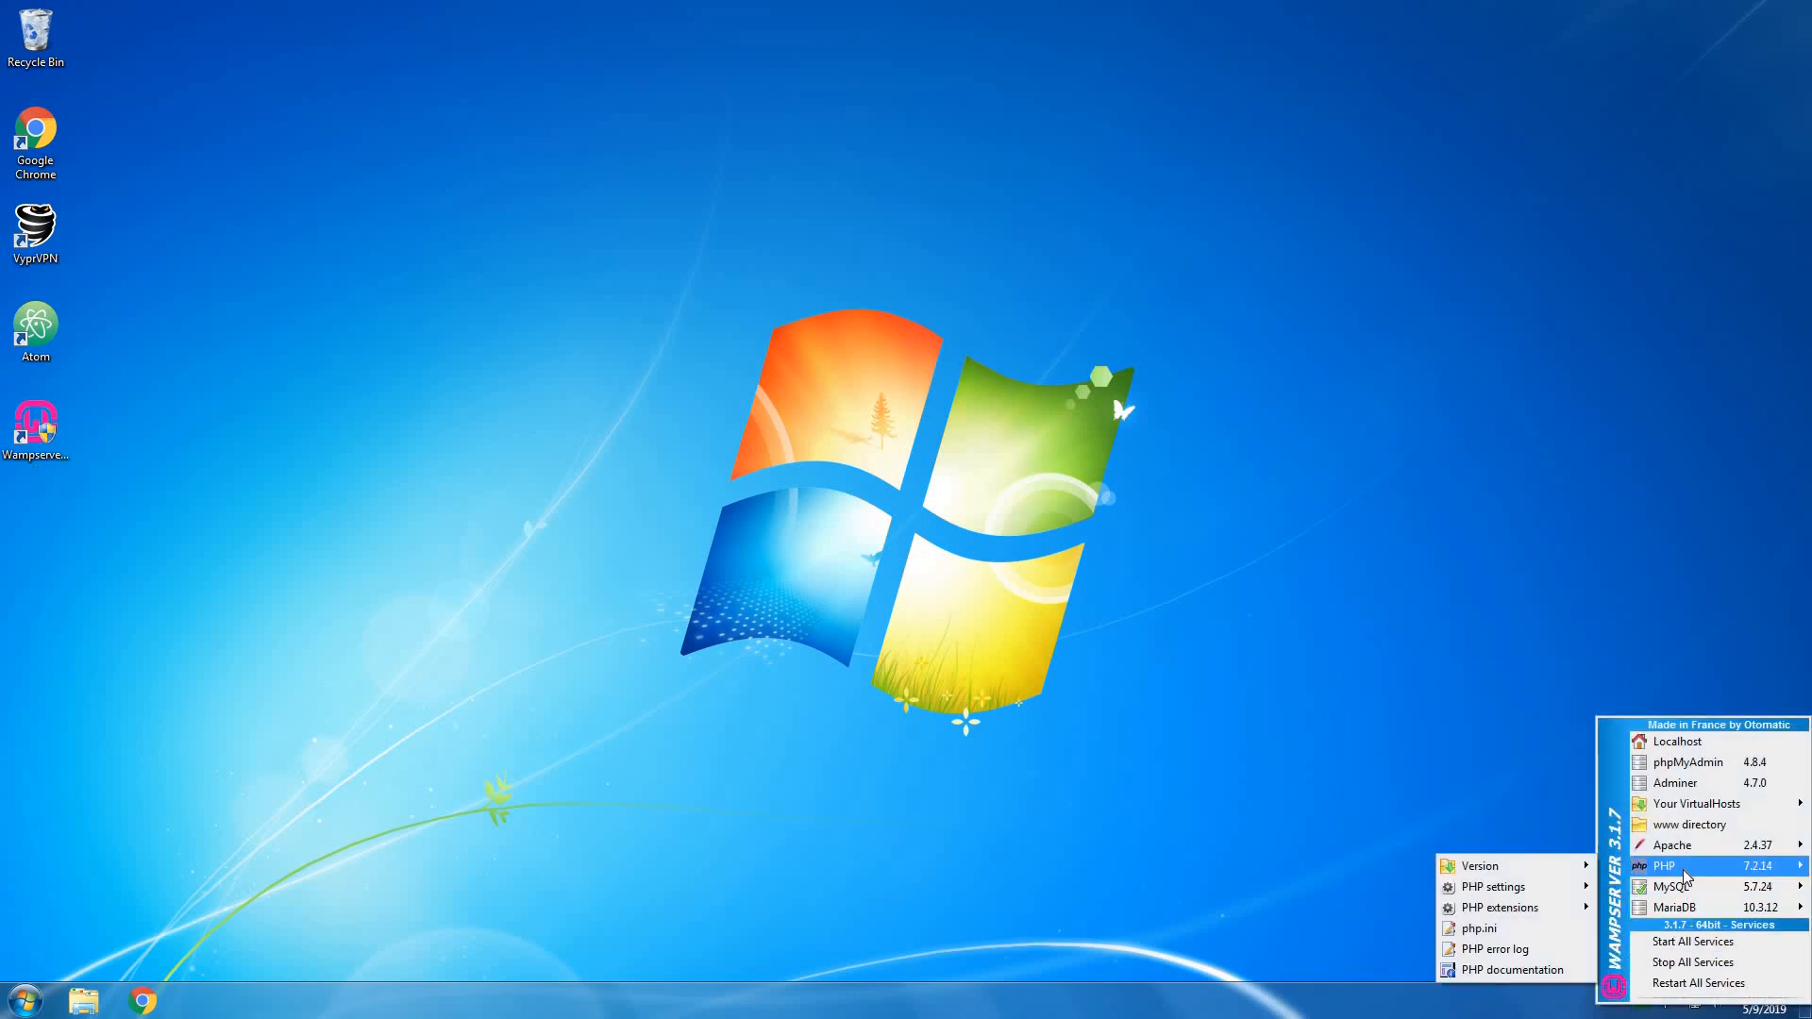
pyautogui.moveTo(1694, 845)
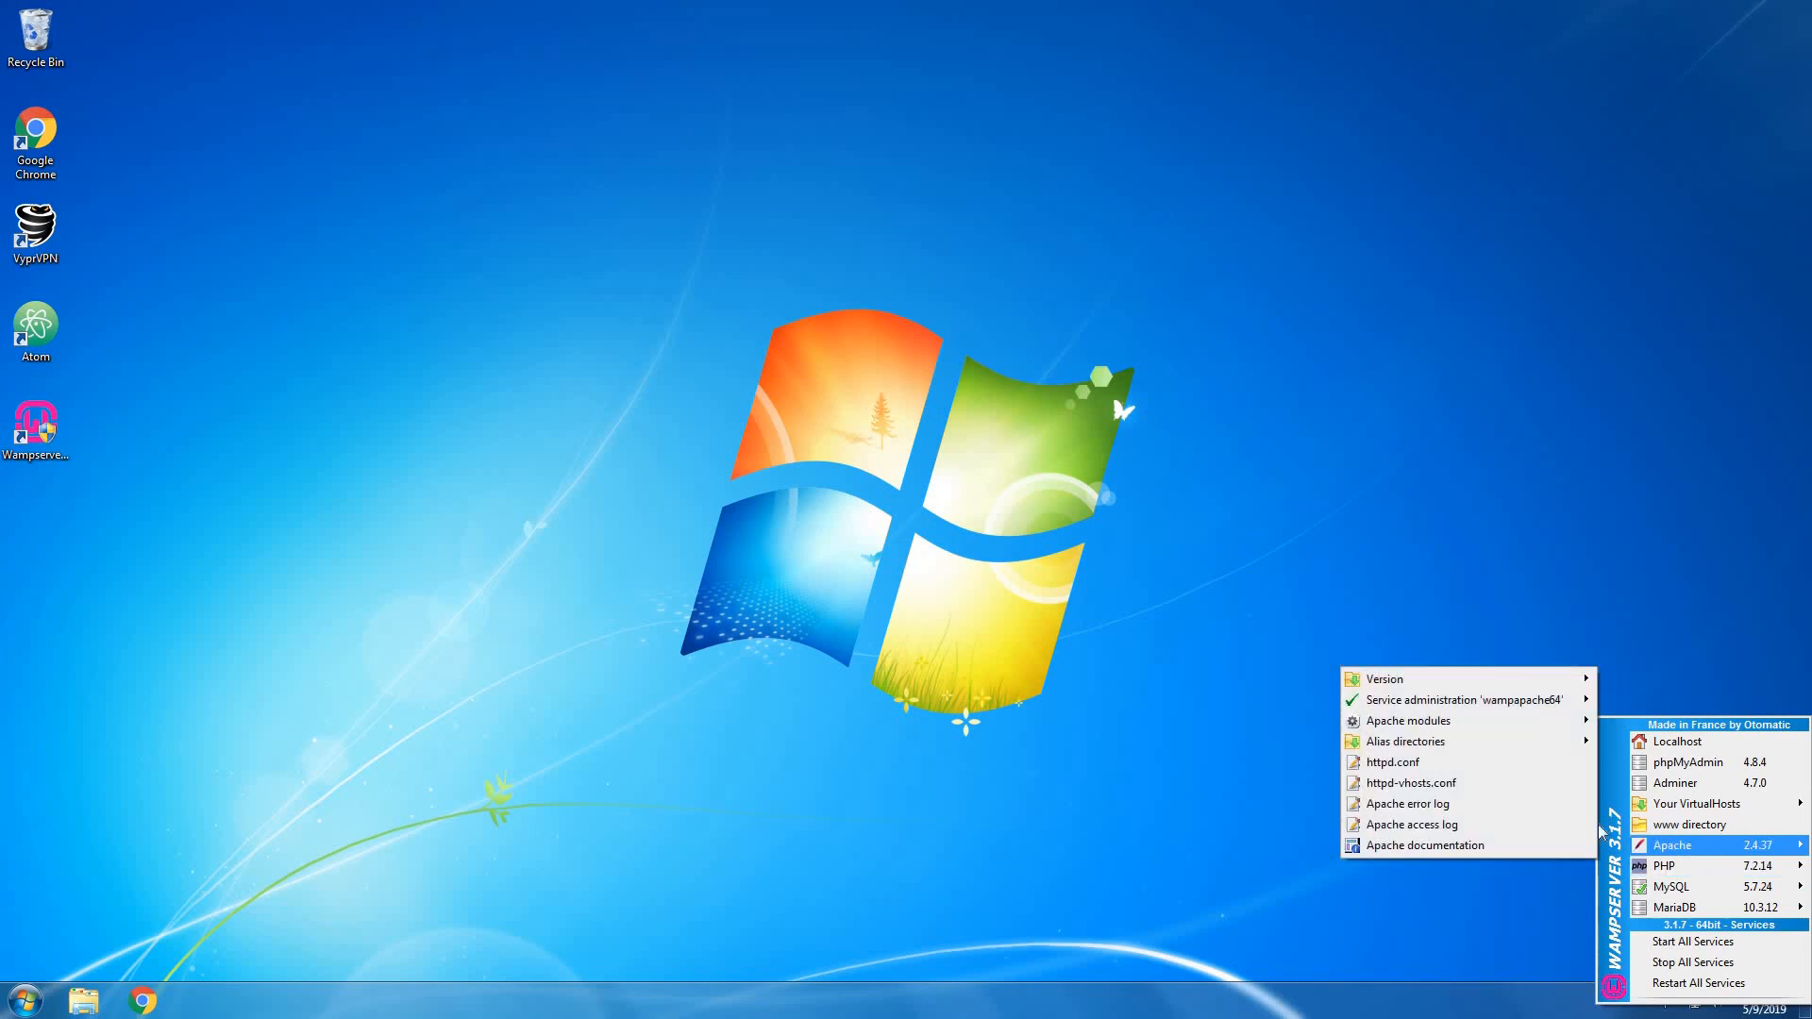
# Open httpd-vhosts.conf in Atom, center the window, and close the welcome and telemetry tabs.
pyautogui.click(1498, 791)
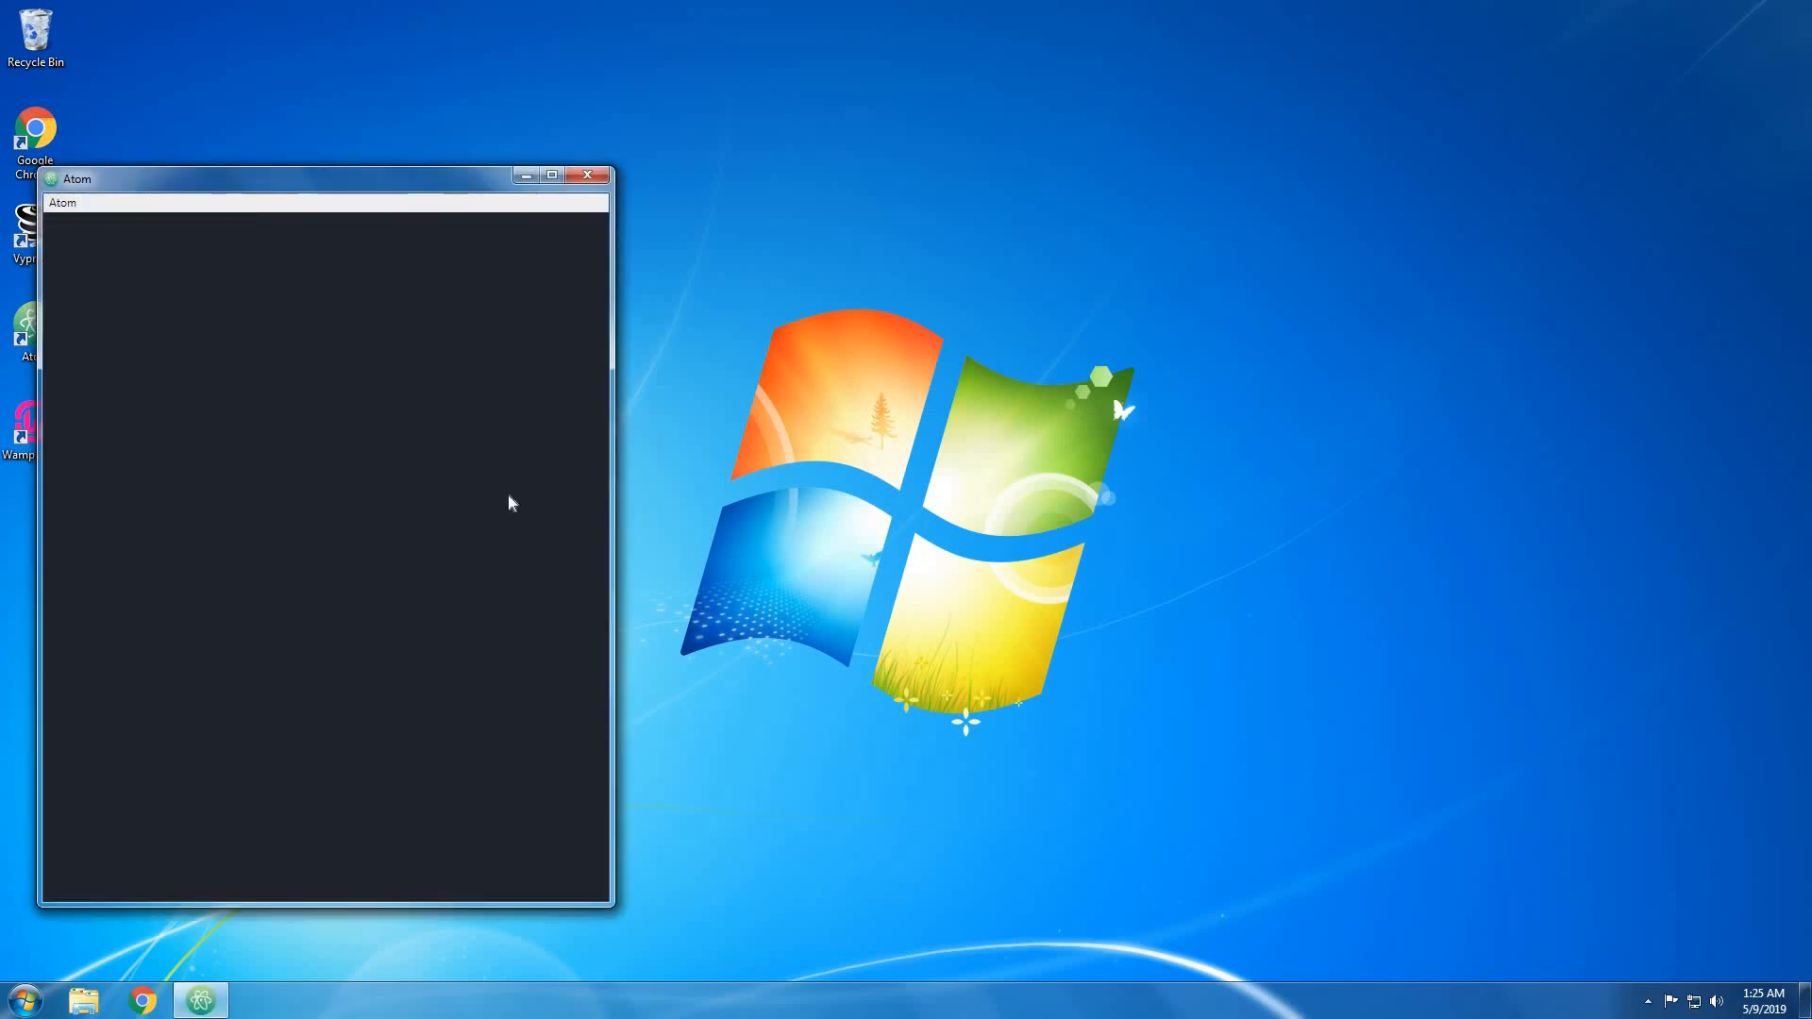
pyautogui.moveTo(365, 166); pyautogui.dragTo(661, 111)
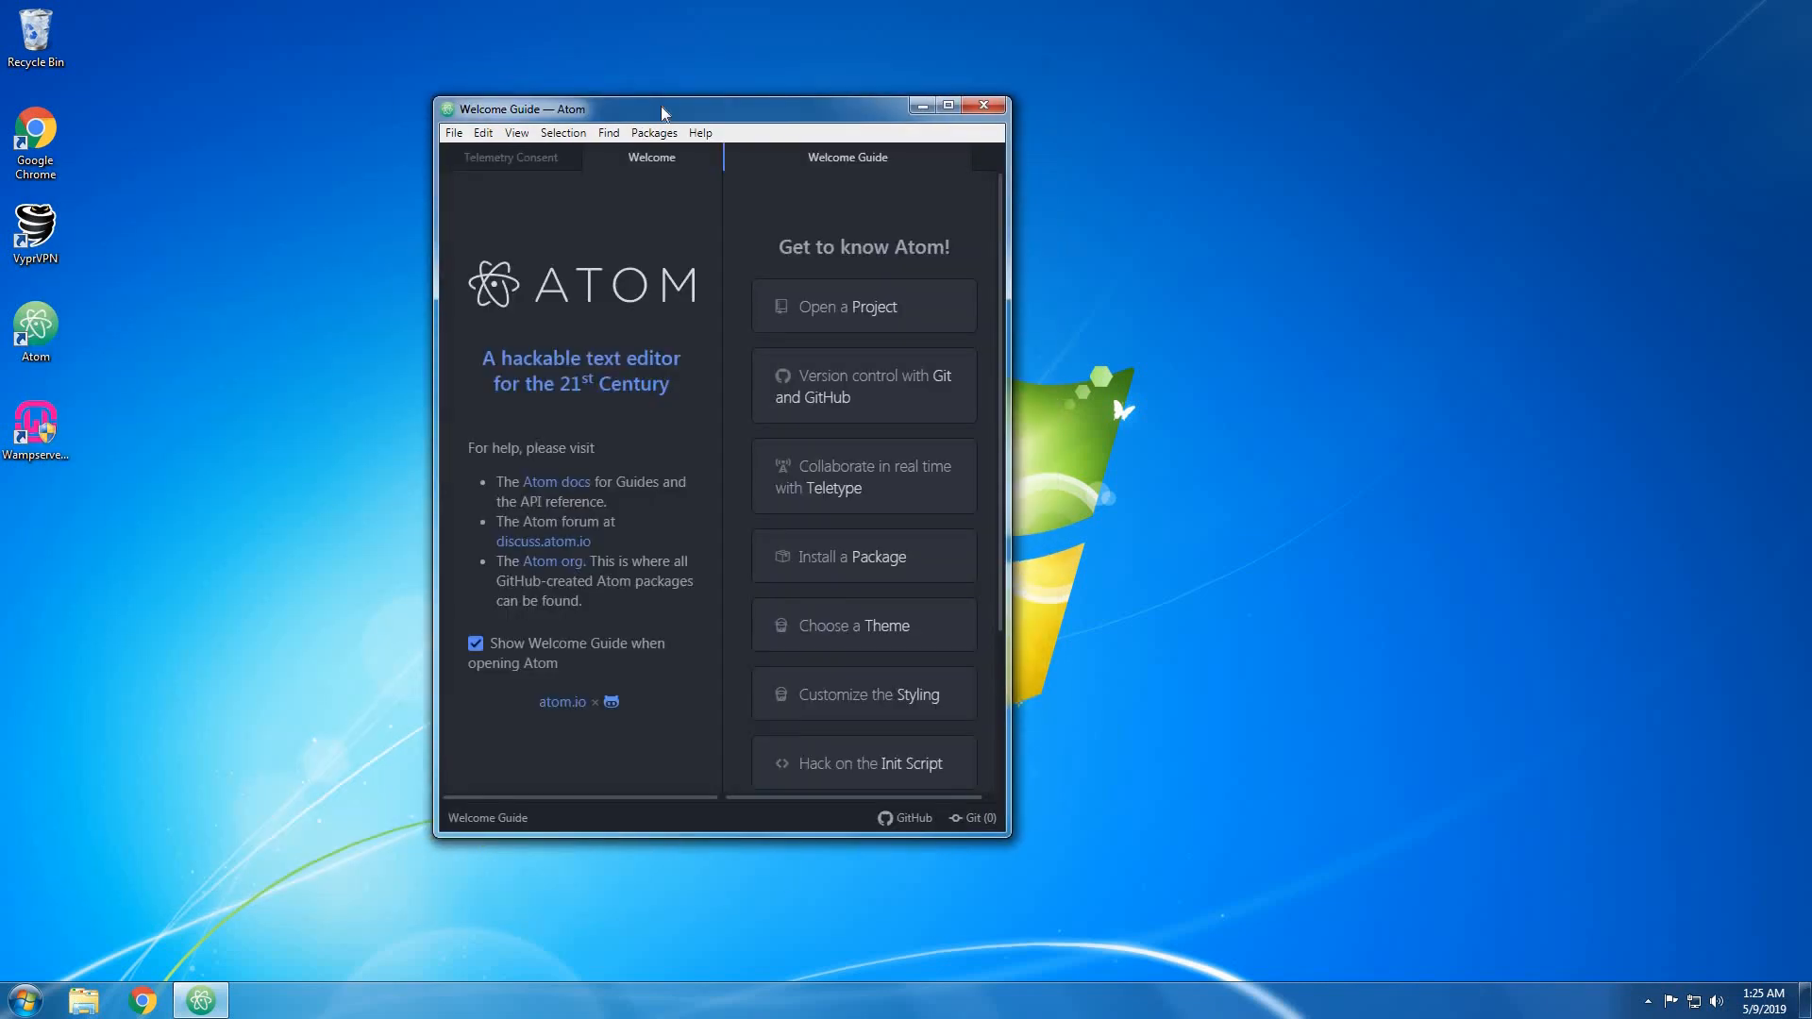
pyautogui.click(567, 158)
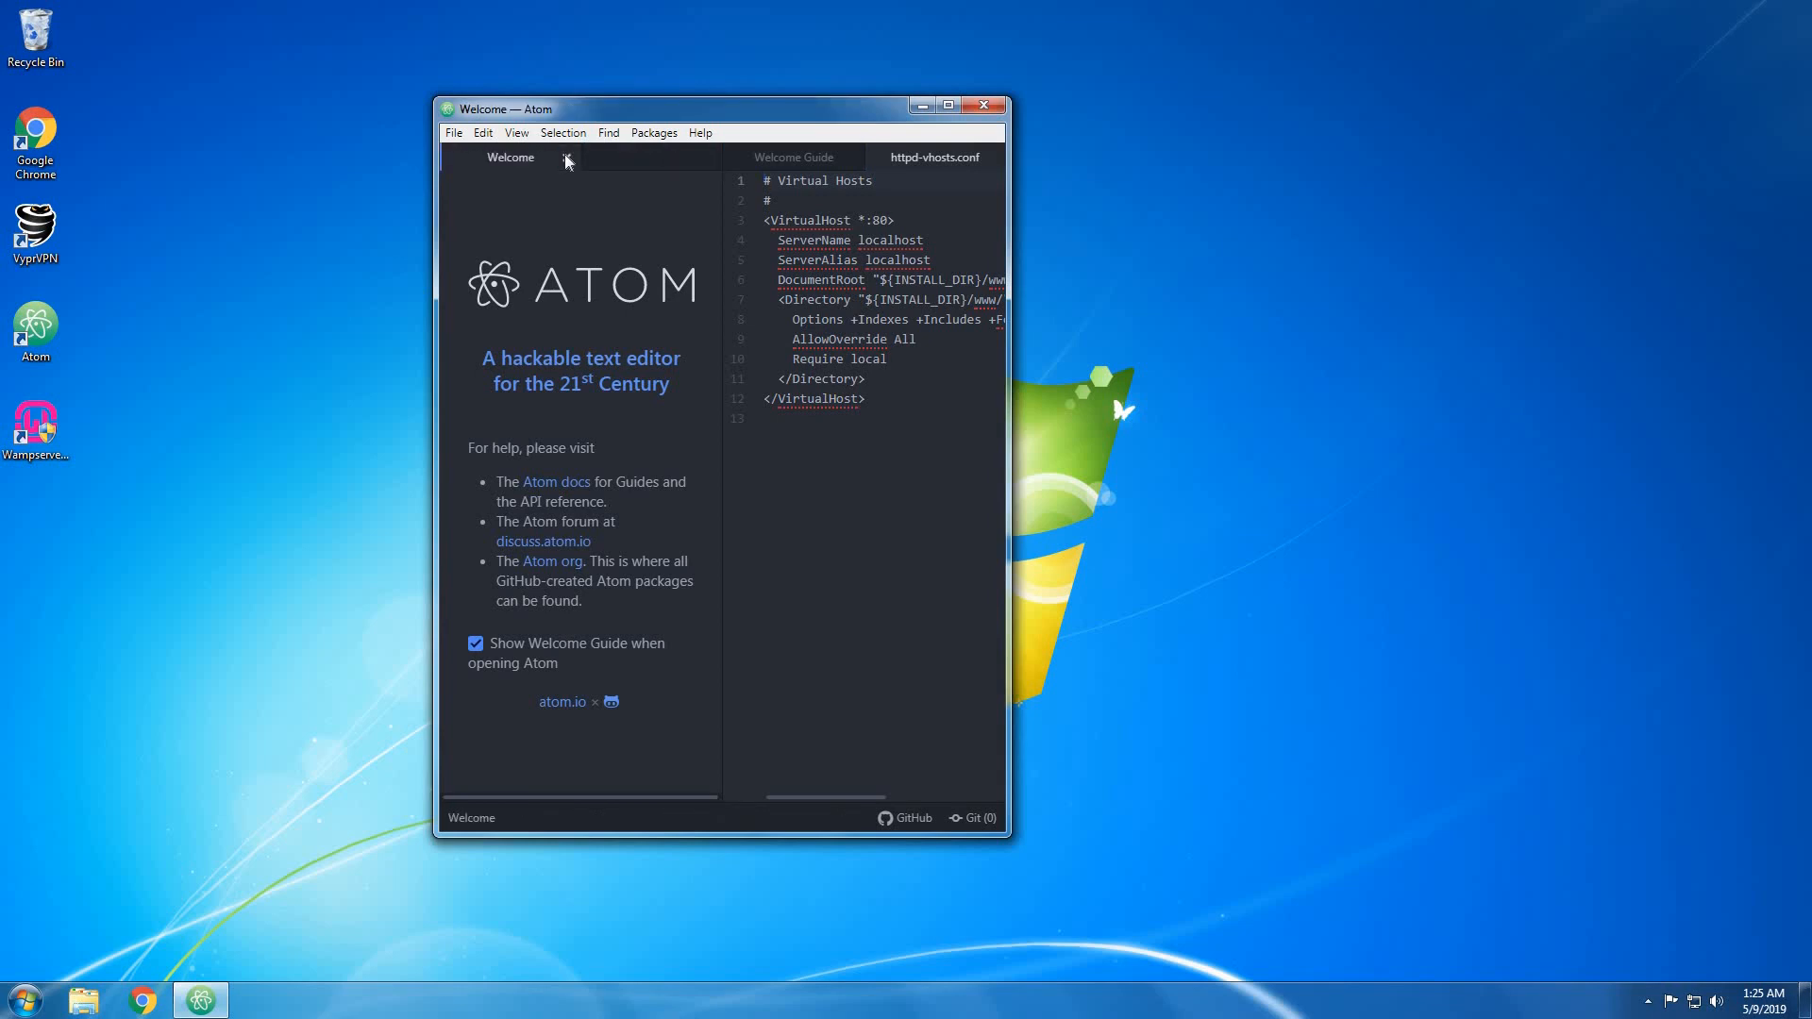
pyautogui.click(567, 158)
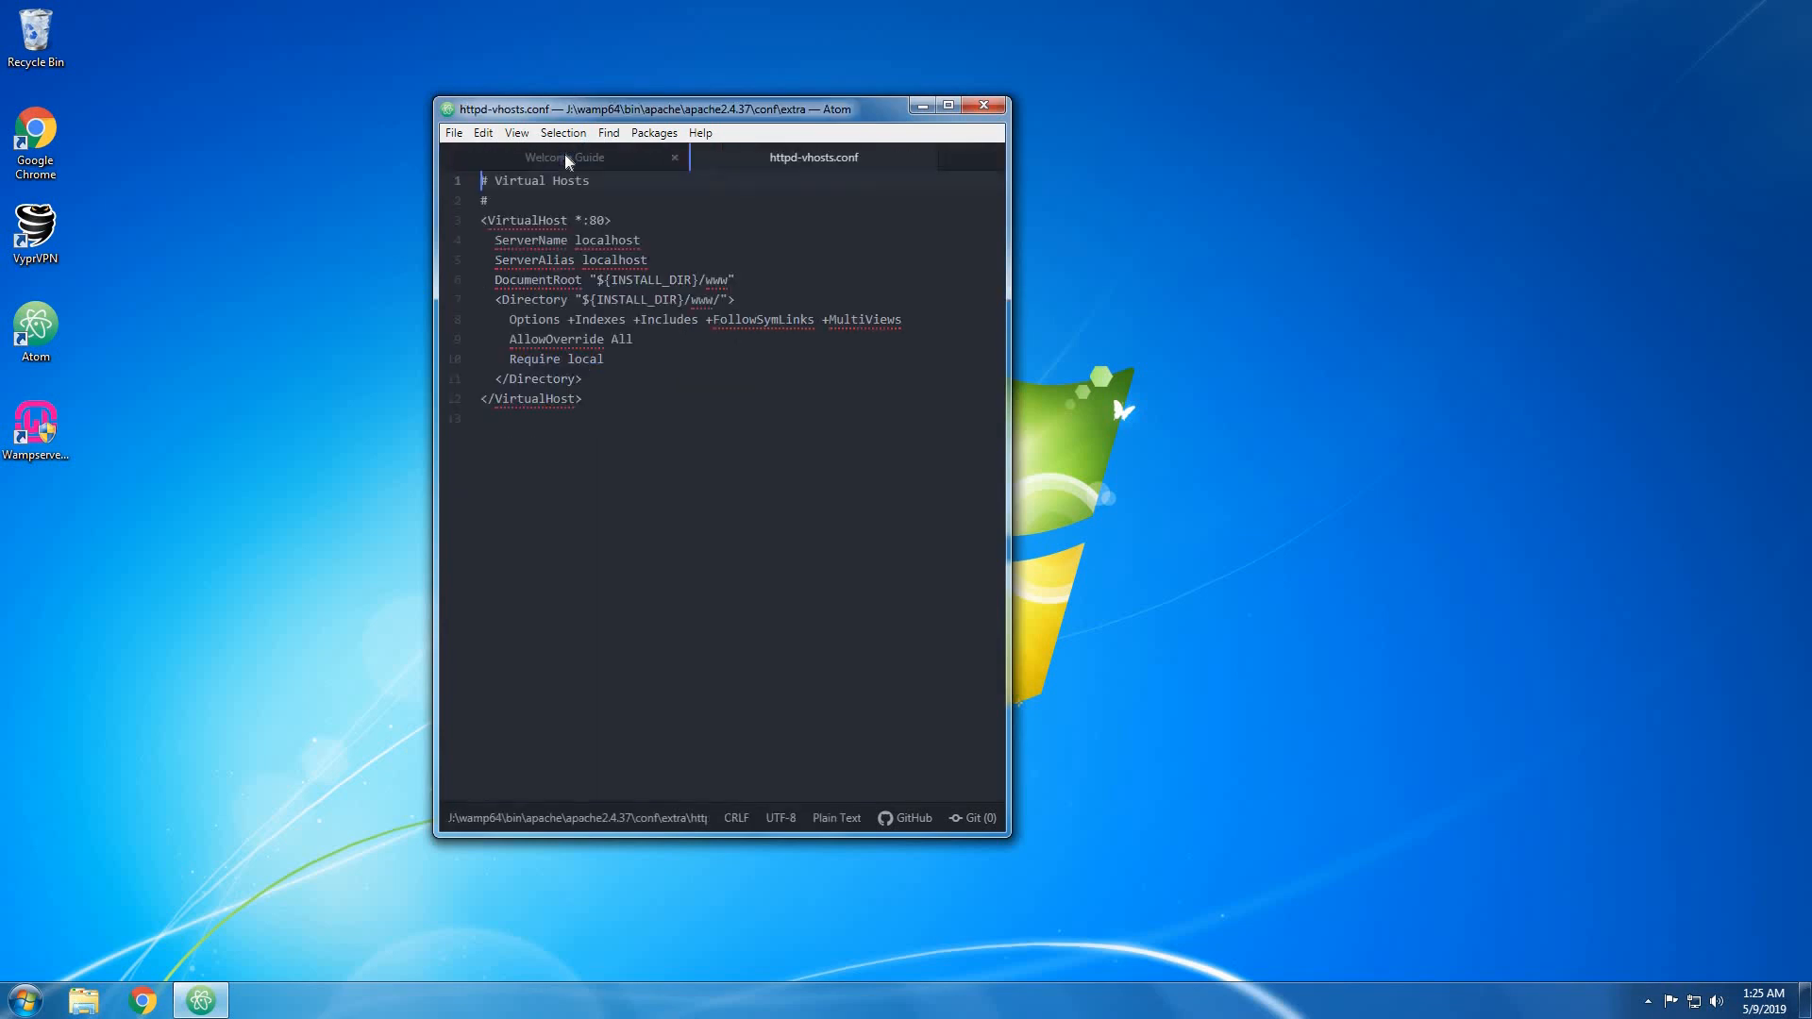
pyautogui.click(675, 158)
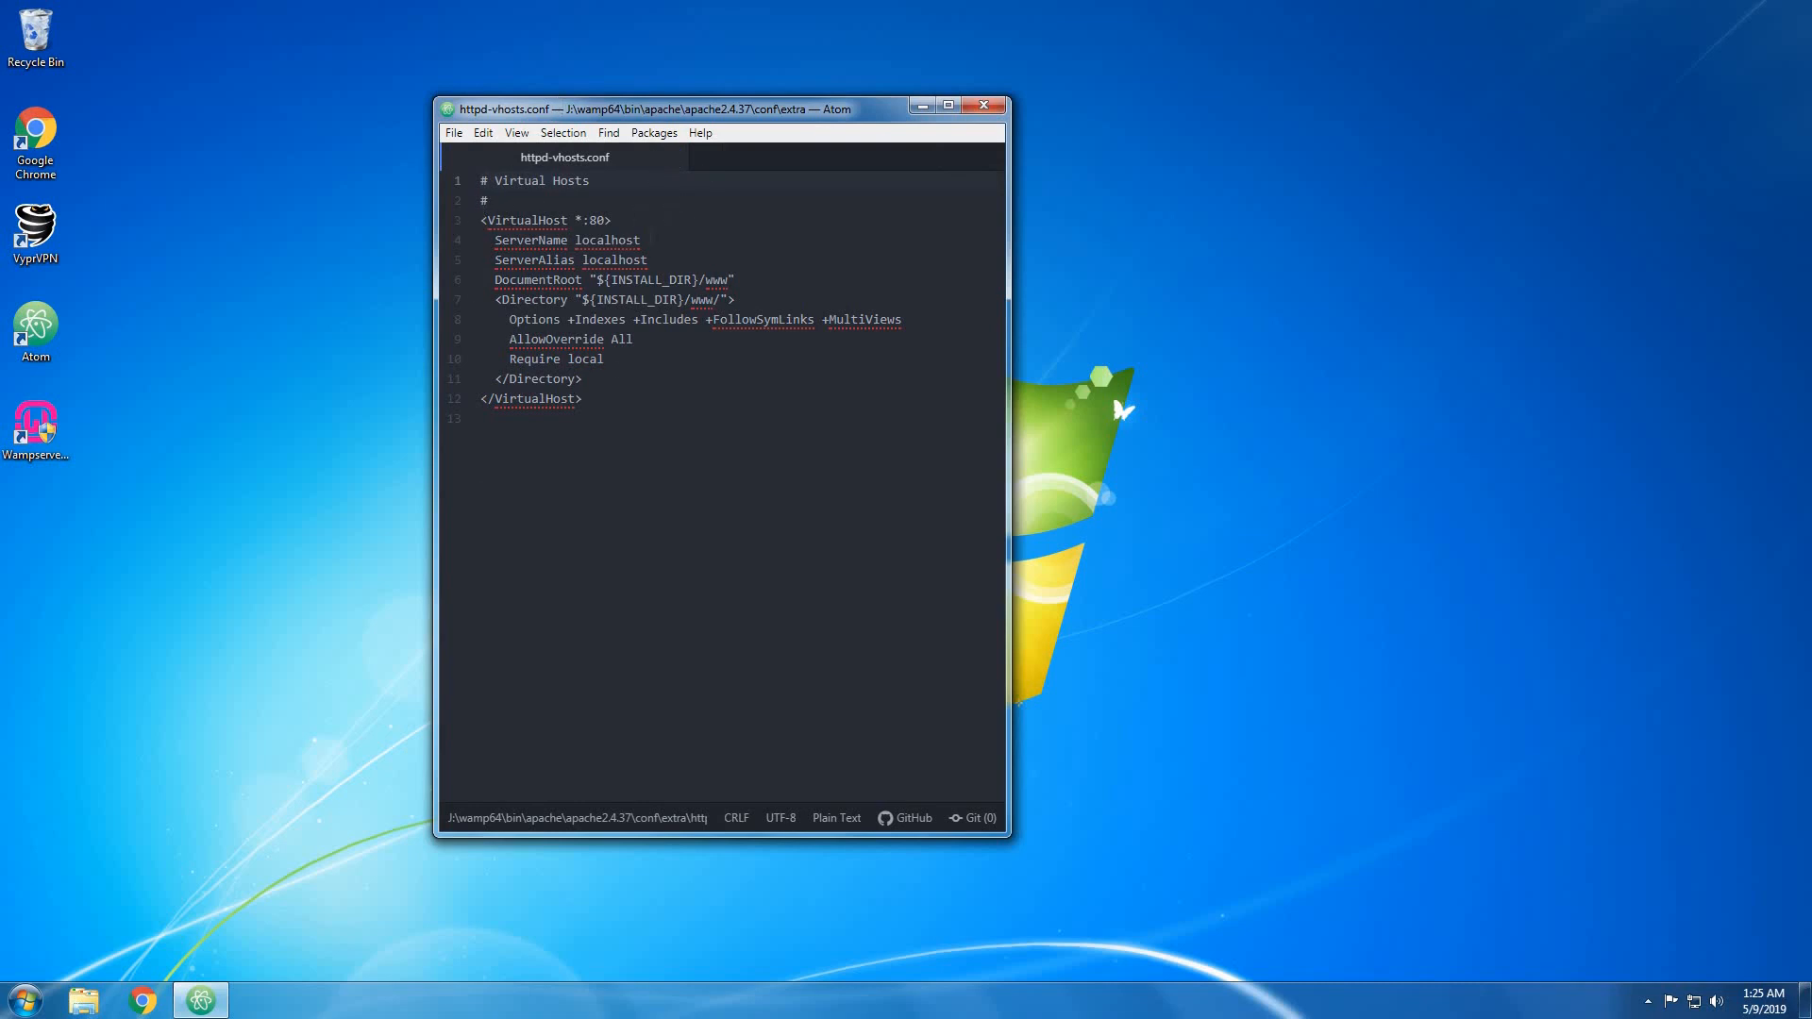
# Change line 10 from 'Require local' to 'Require all granted'.
pyautogui.click(598, 340)
pyautogui.click(614, 360)
pyautogui.press('BackSpace')
pyautogui.press('BackSpace')
pyautogui.press('BackSpace')
pyautogui.press('BackSpace')
pyautogui.press('BackSpace')
pyautogui.write('all granted')
# Save httpd-vhosts.conf and close Atom.
pyautogui.click(454, 133)
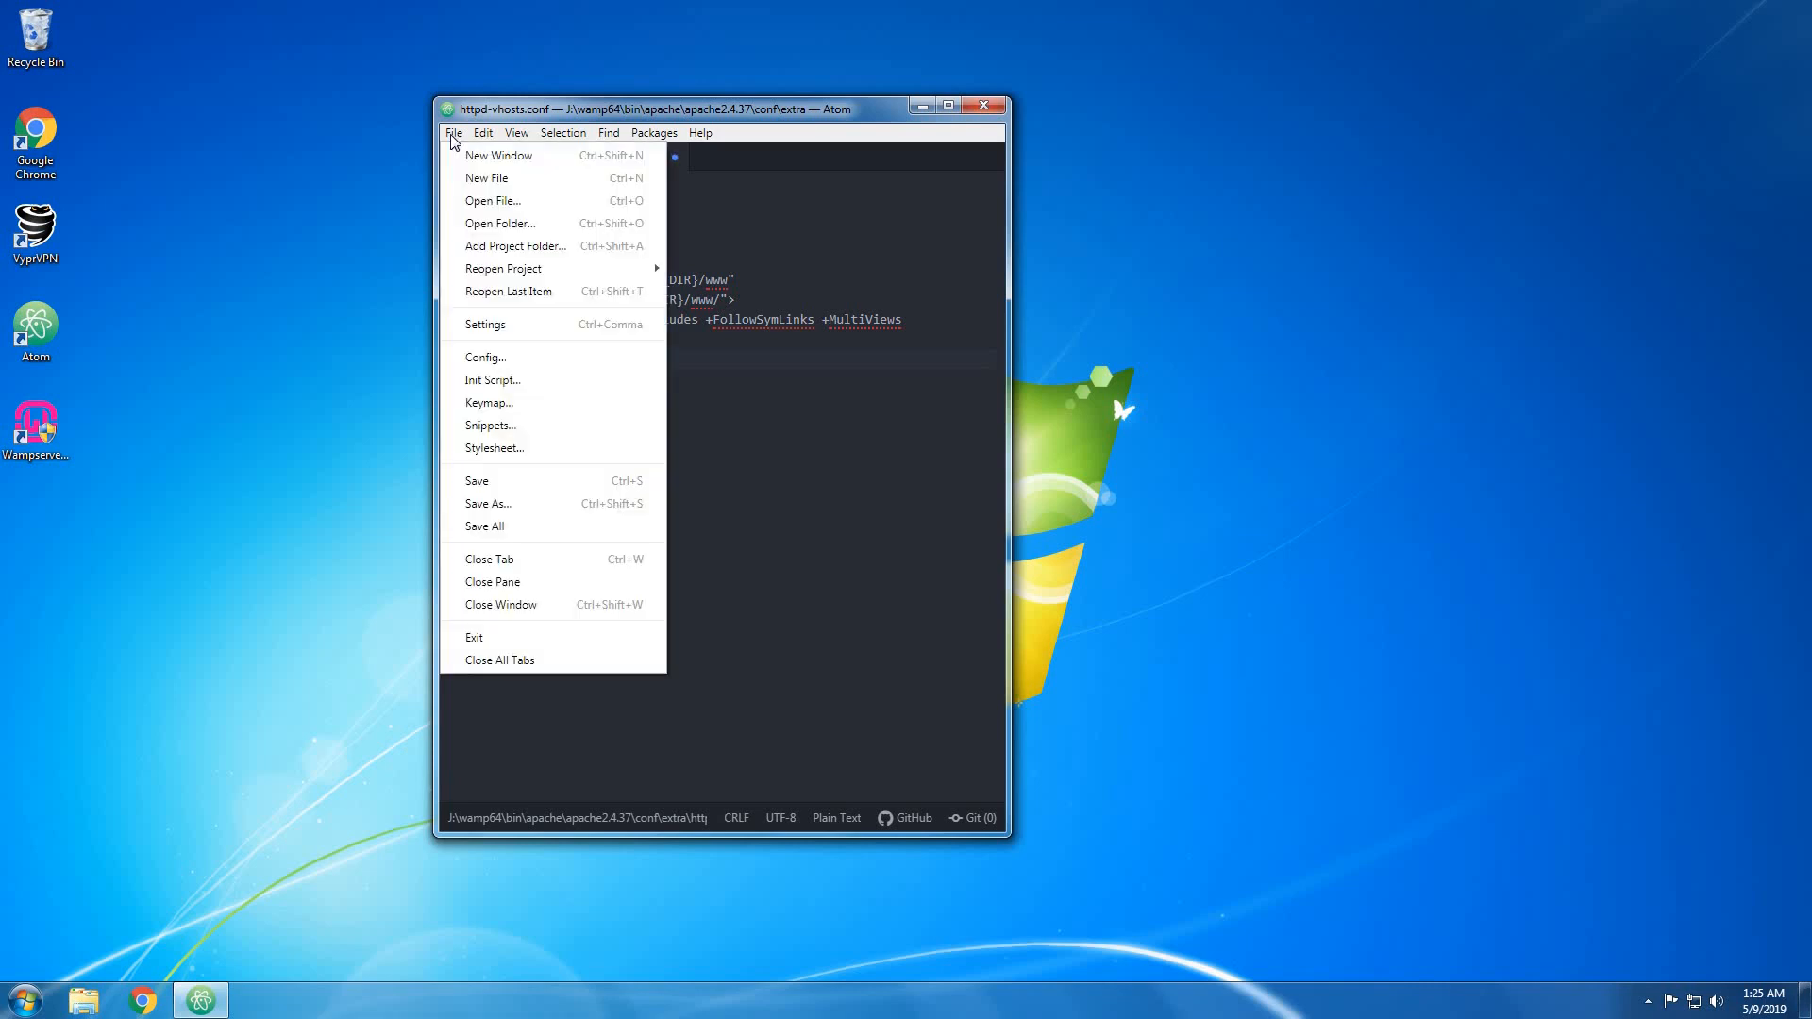
pyautogui.click(509, 480)
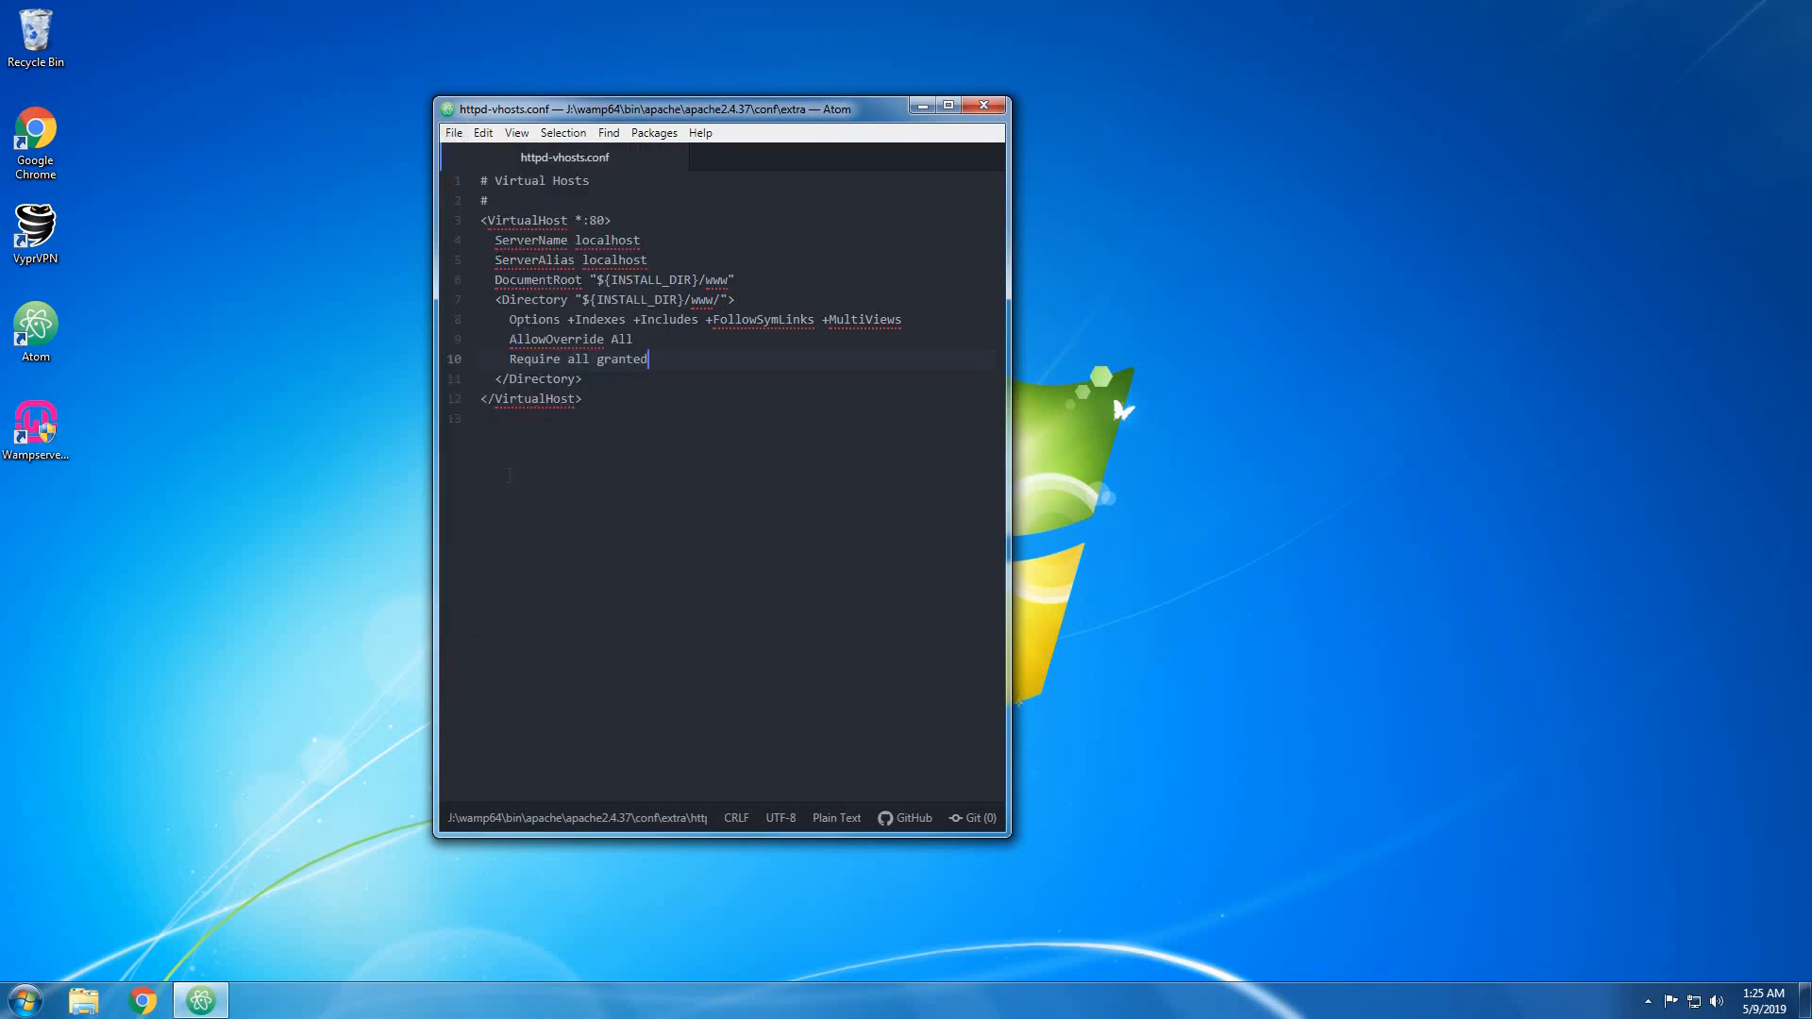
pyautogui.click(984, 109)
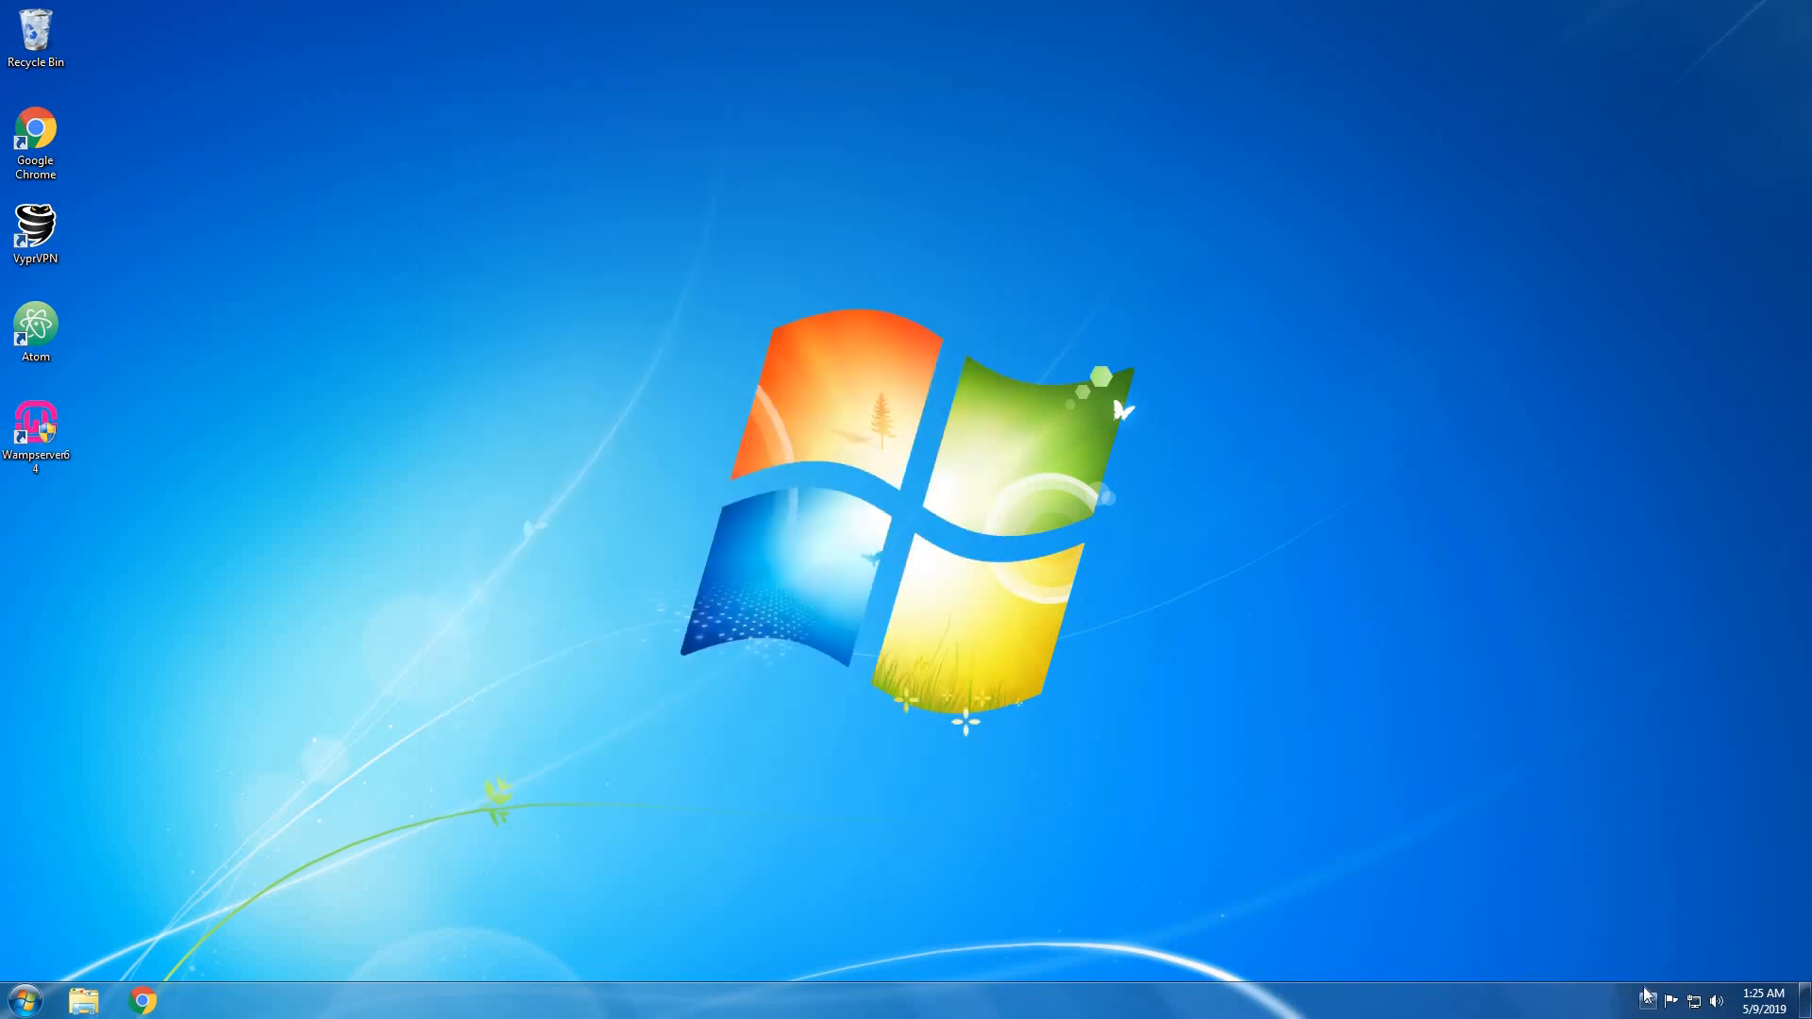
# Restart all WampServer services from the tray to apply the updated vhosts file.
pyautogui.click(1648, 1002)
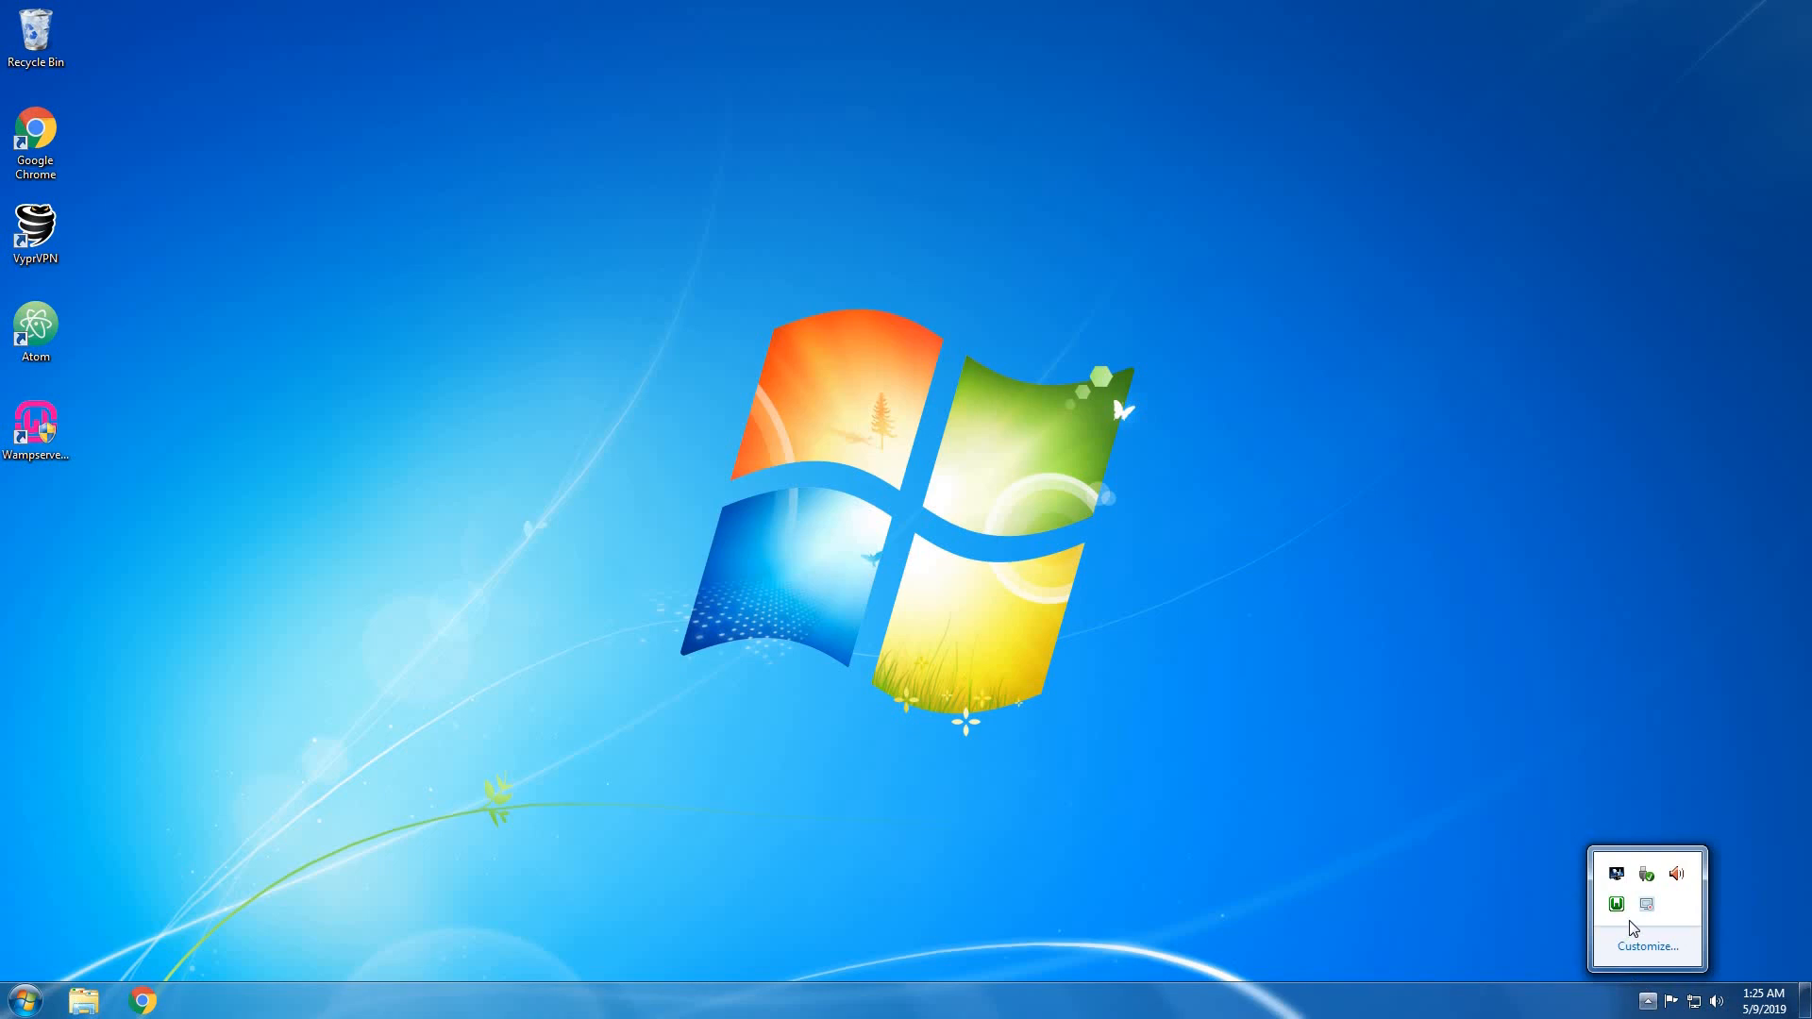
pyautogui.click(1517, 909)
pyautogui.click(1652, 1003)
pyautogui.click(1617, 906)
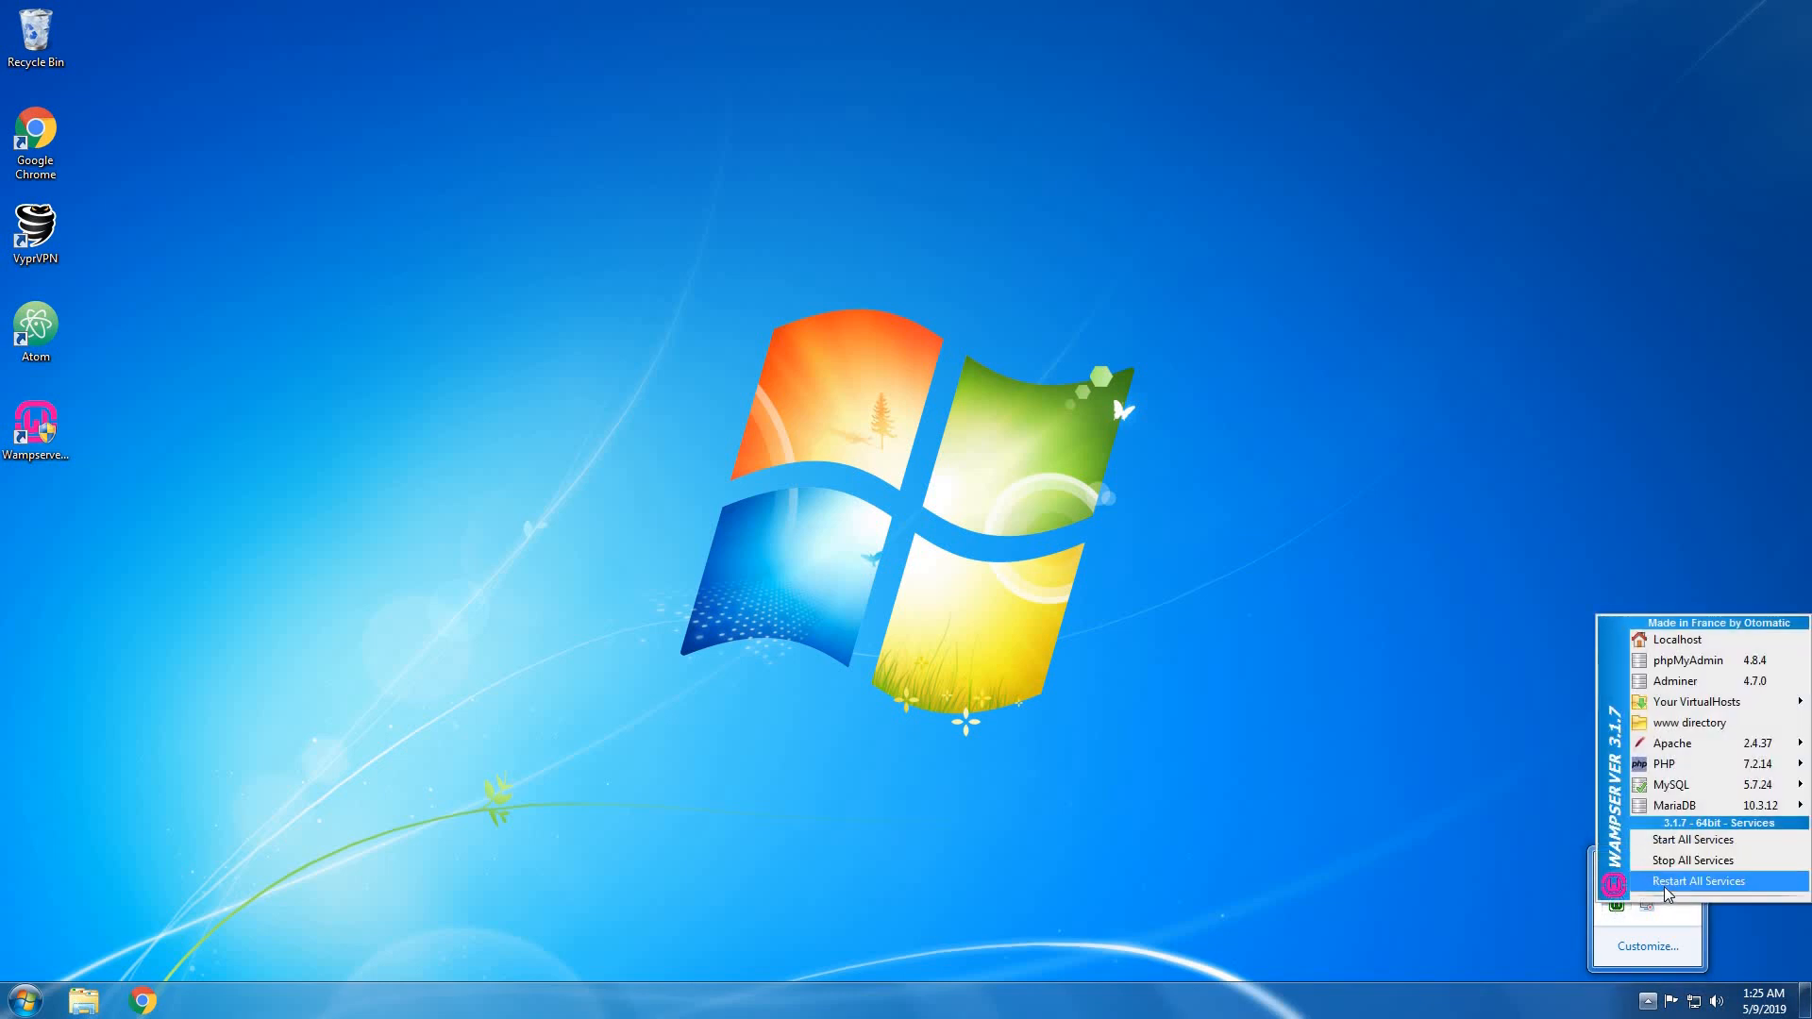
pyautogui.click(1667, 883)
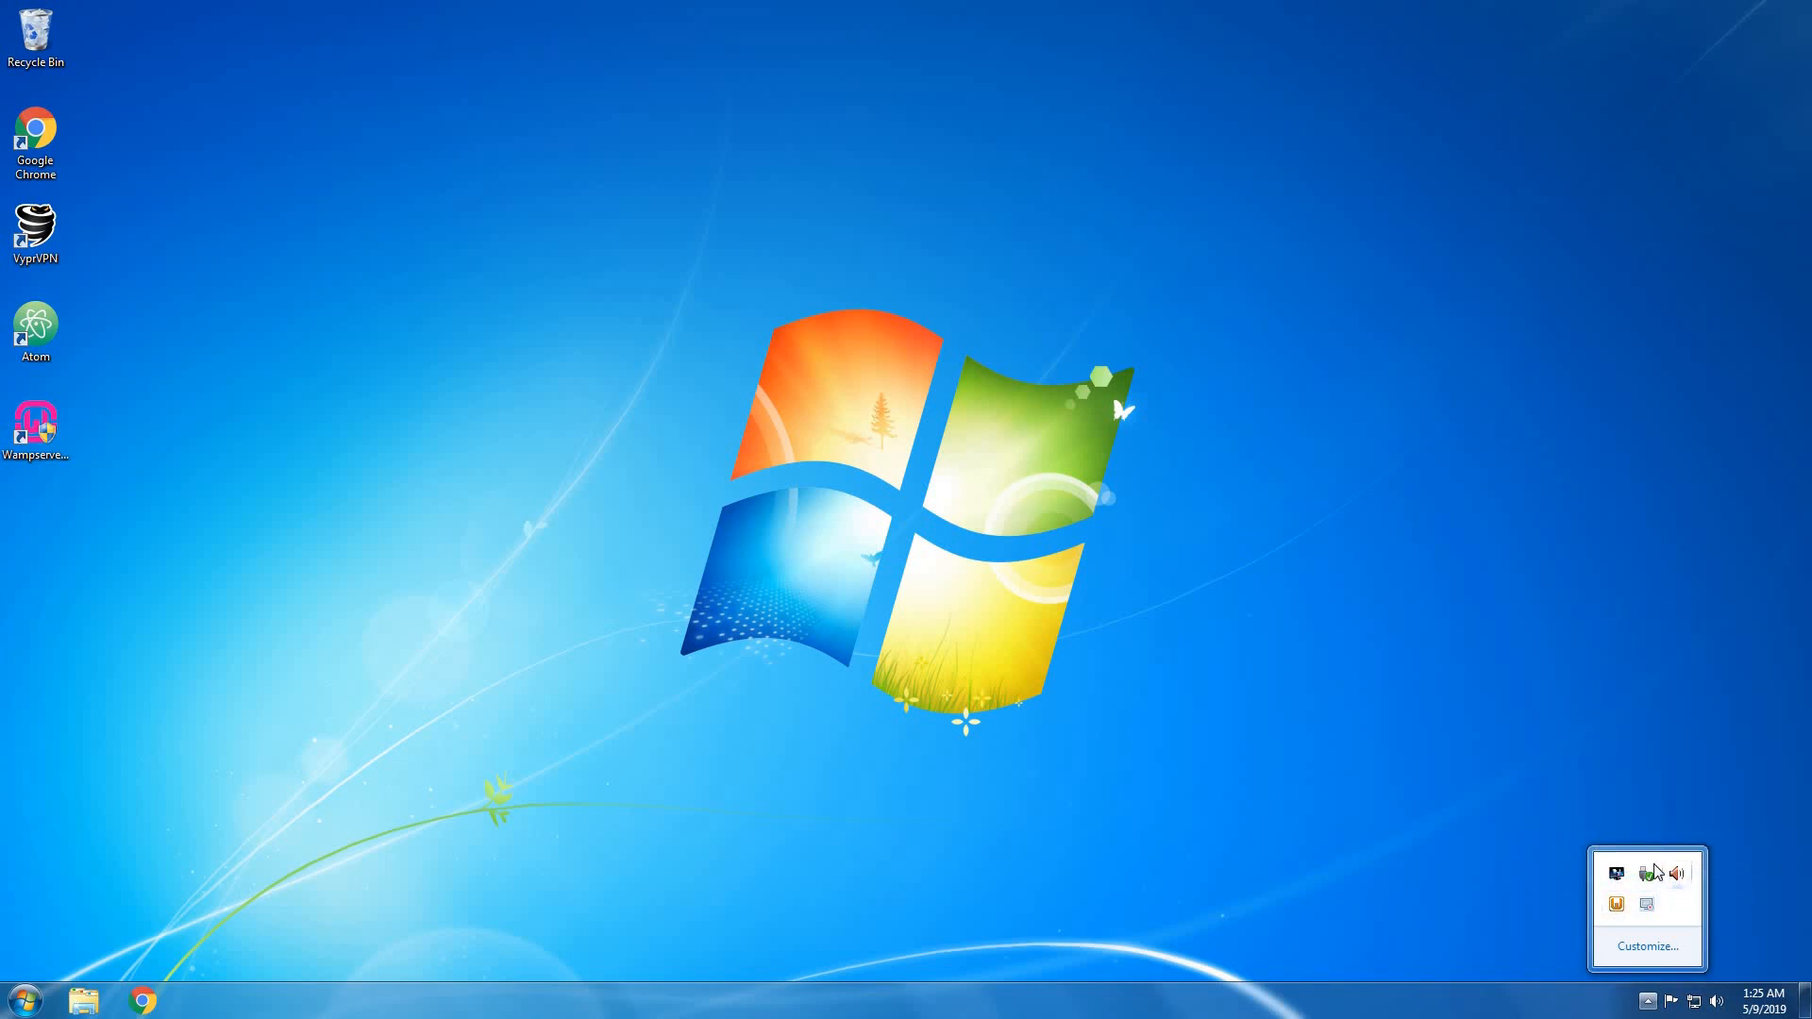
pyautogui.click(1485, 798)
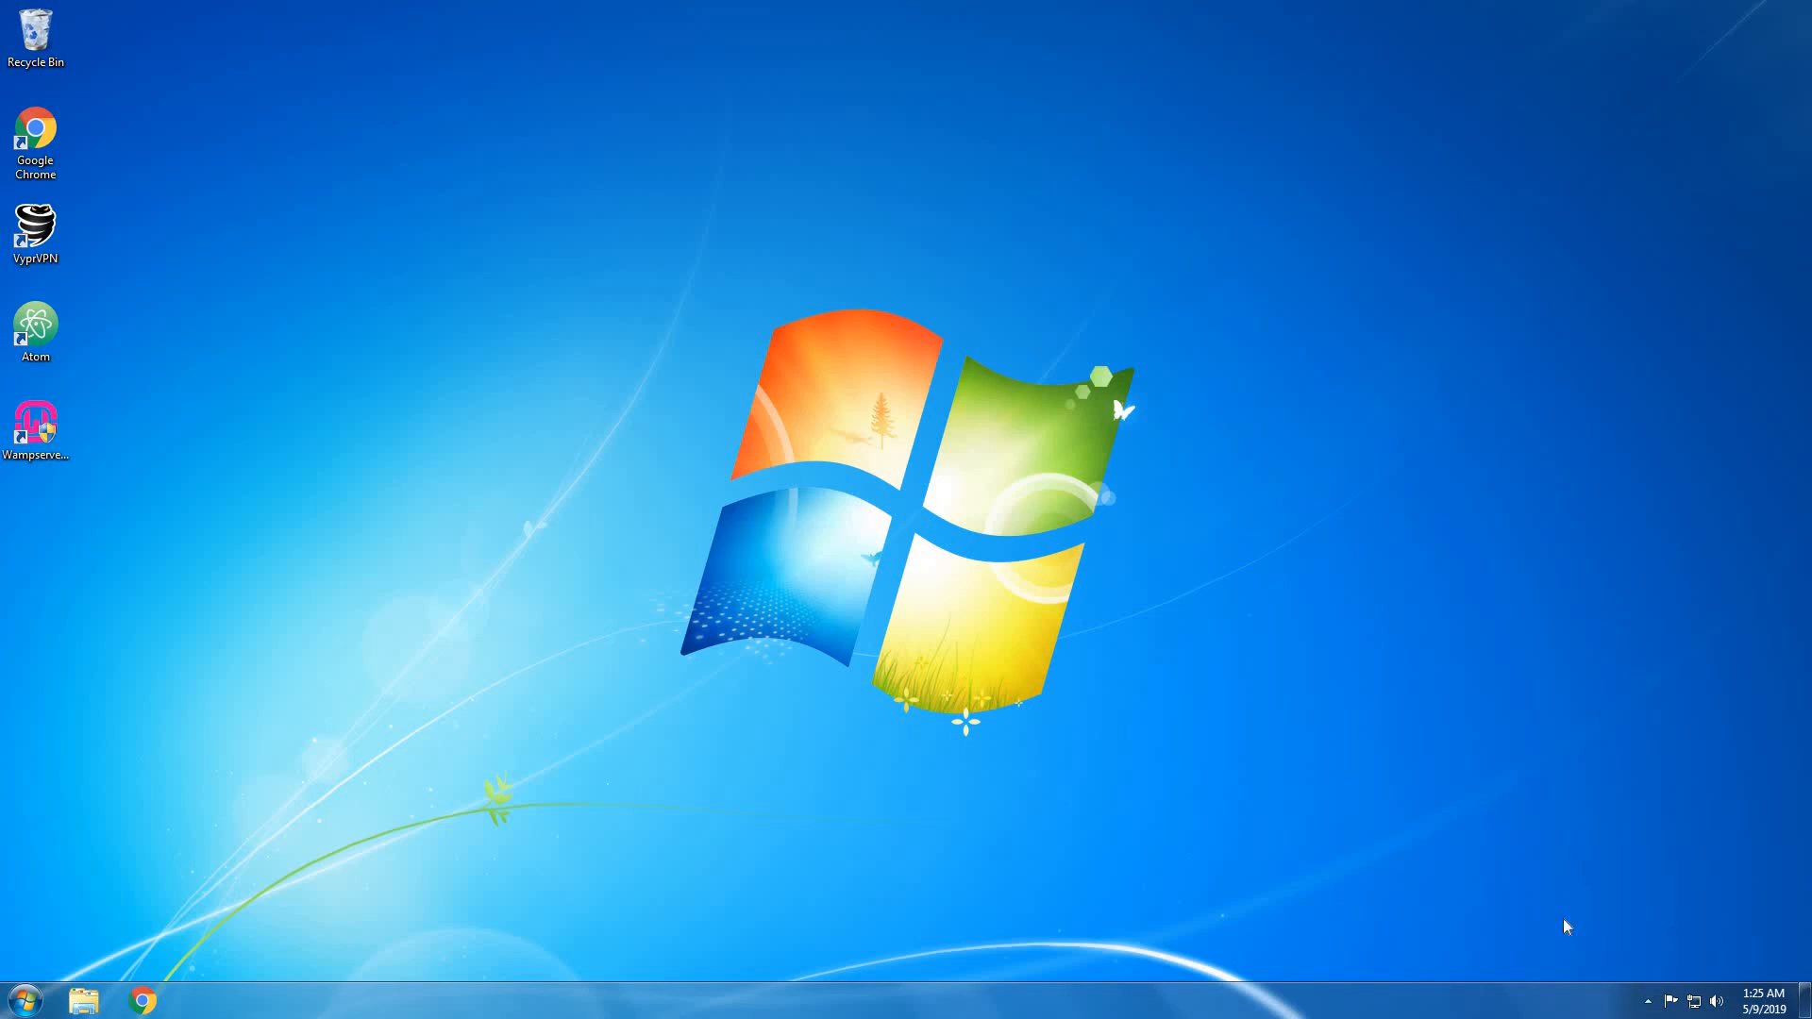
pyautogui.click(1648, 1001)
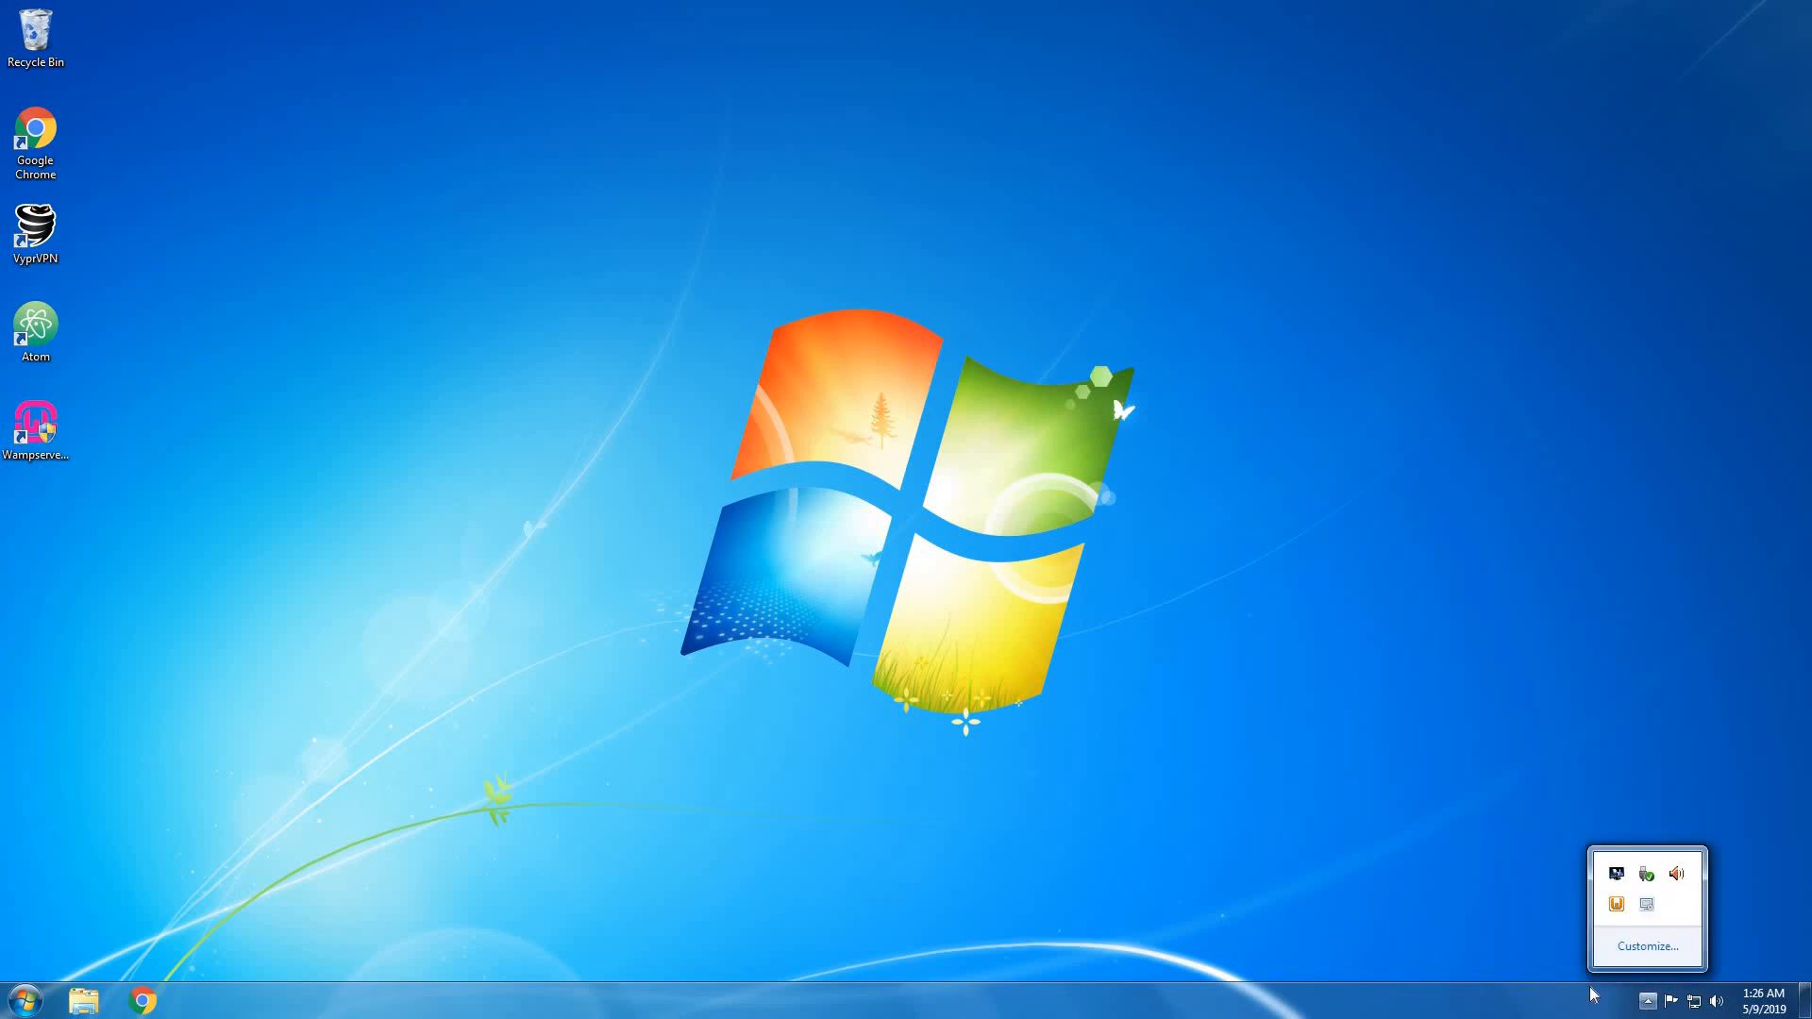
pyautogui.click(1459, 864)
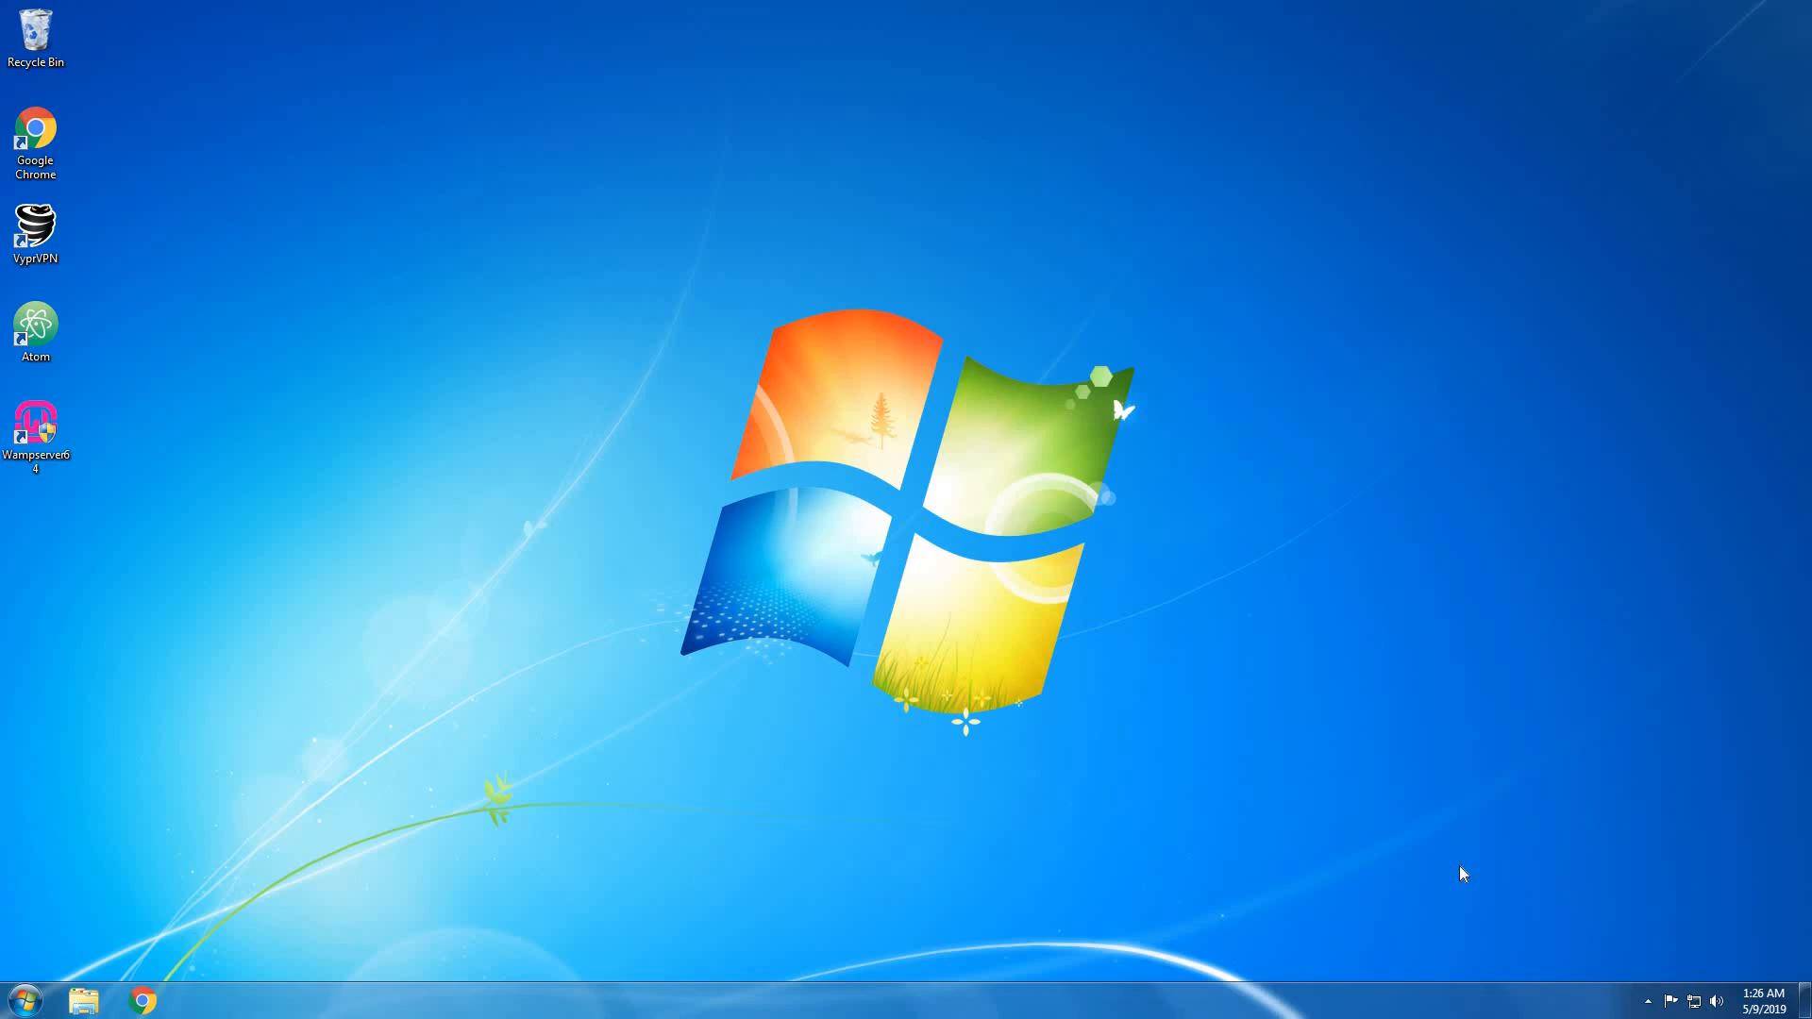
# Open a Chrome window on the Google homepage, reposition it, and select the address.
pyautogui.click(159, 1001)
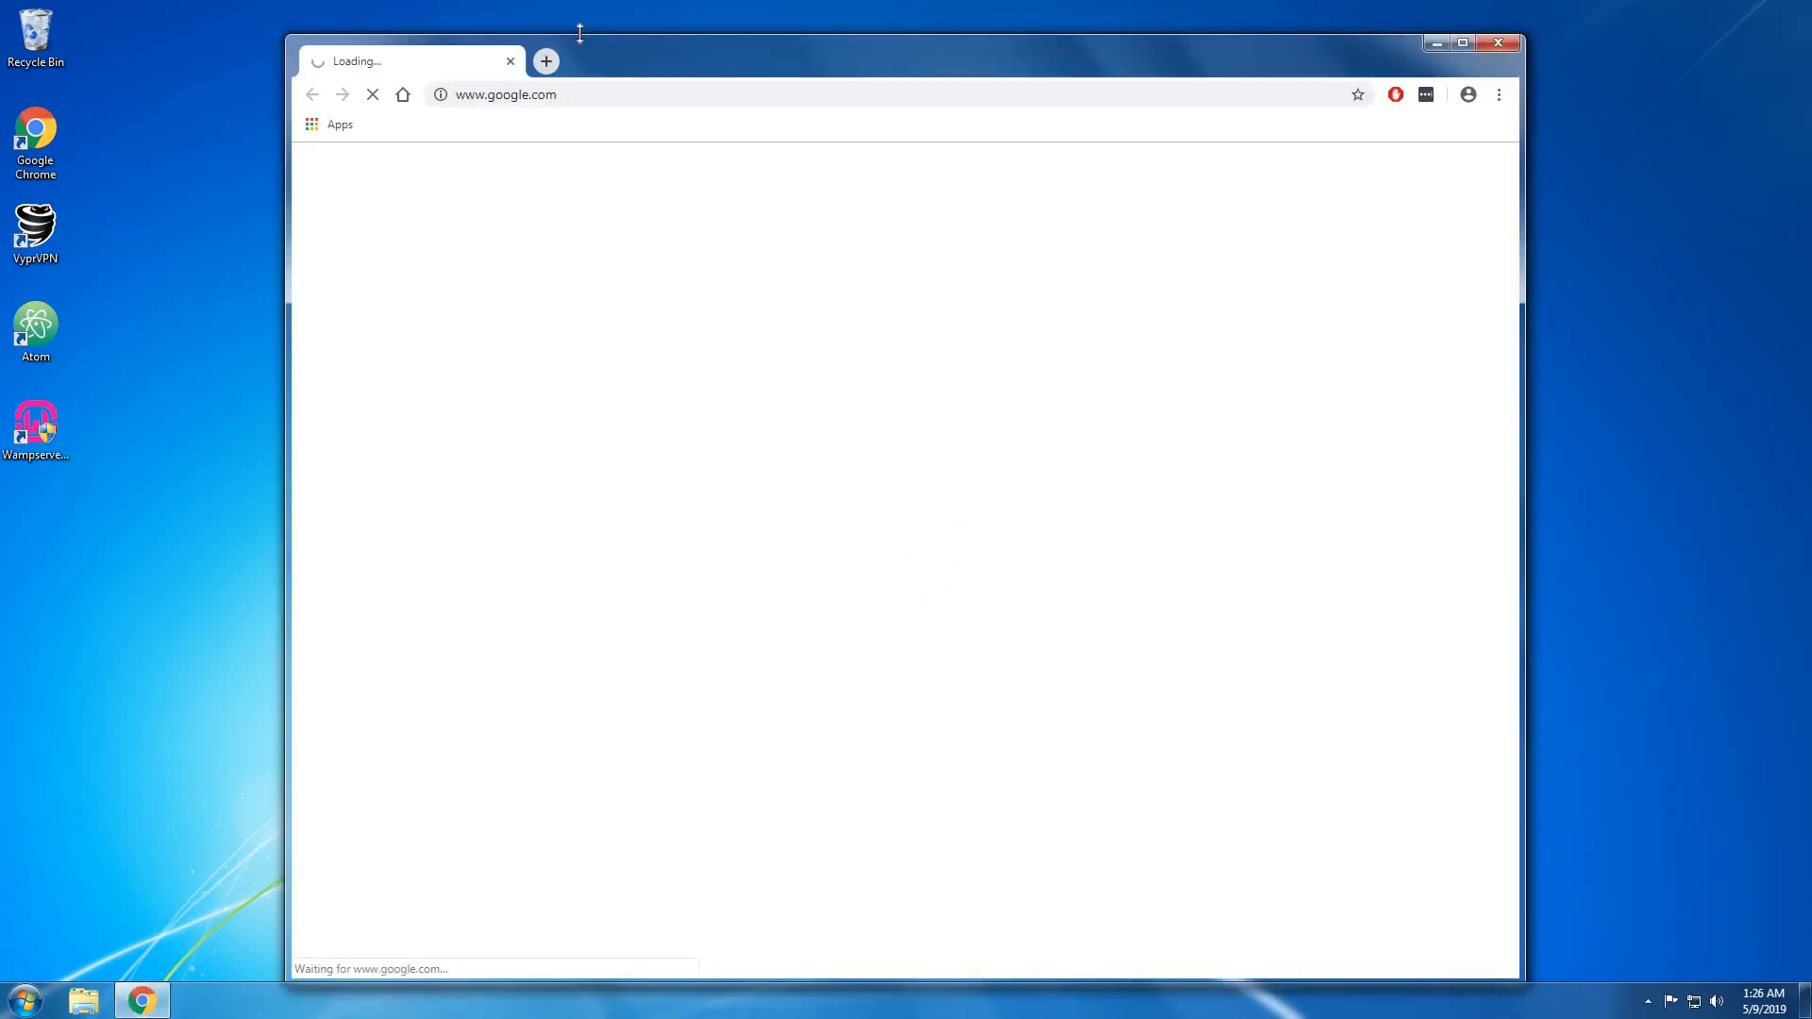
pyautogui.moveTo(593, 67); pyautogui.dragTo(573, 45)
pyautogui.click(618, 75)
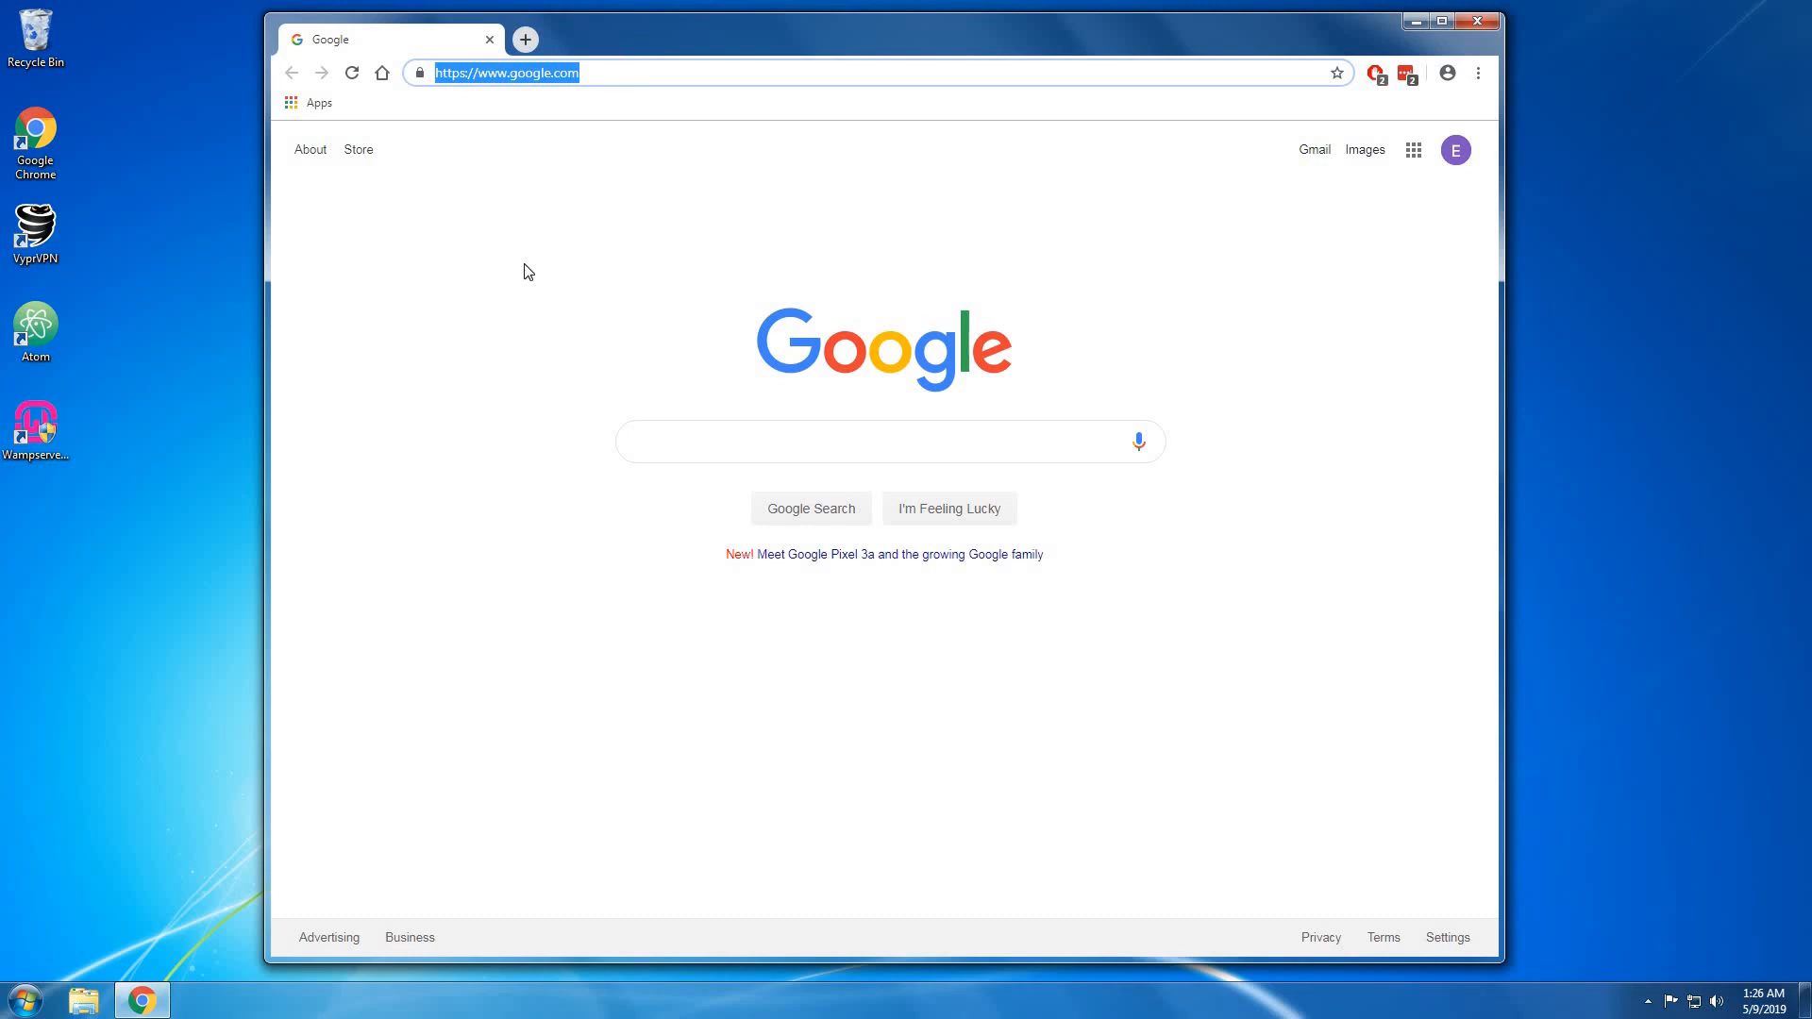
pyautogui.click(20, 1008)
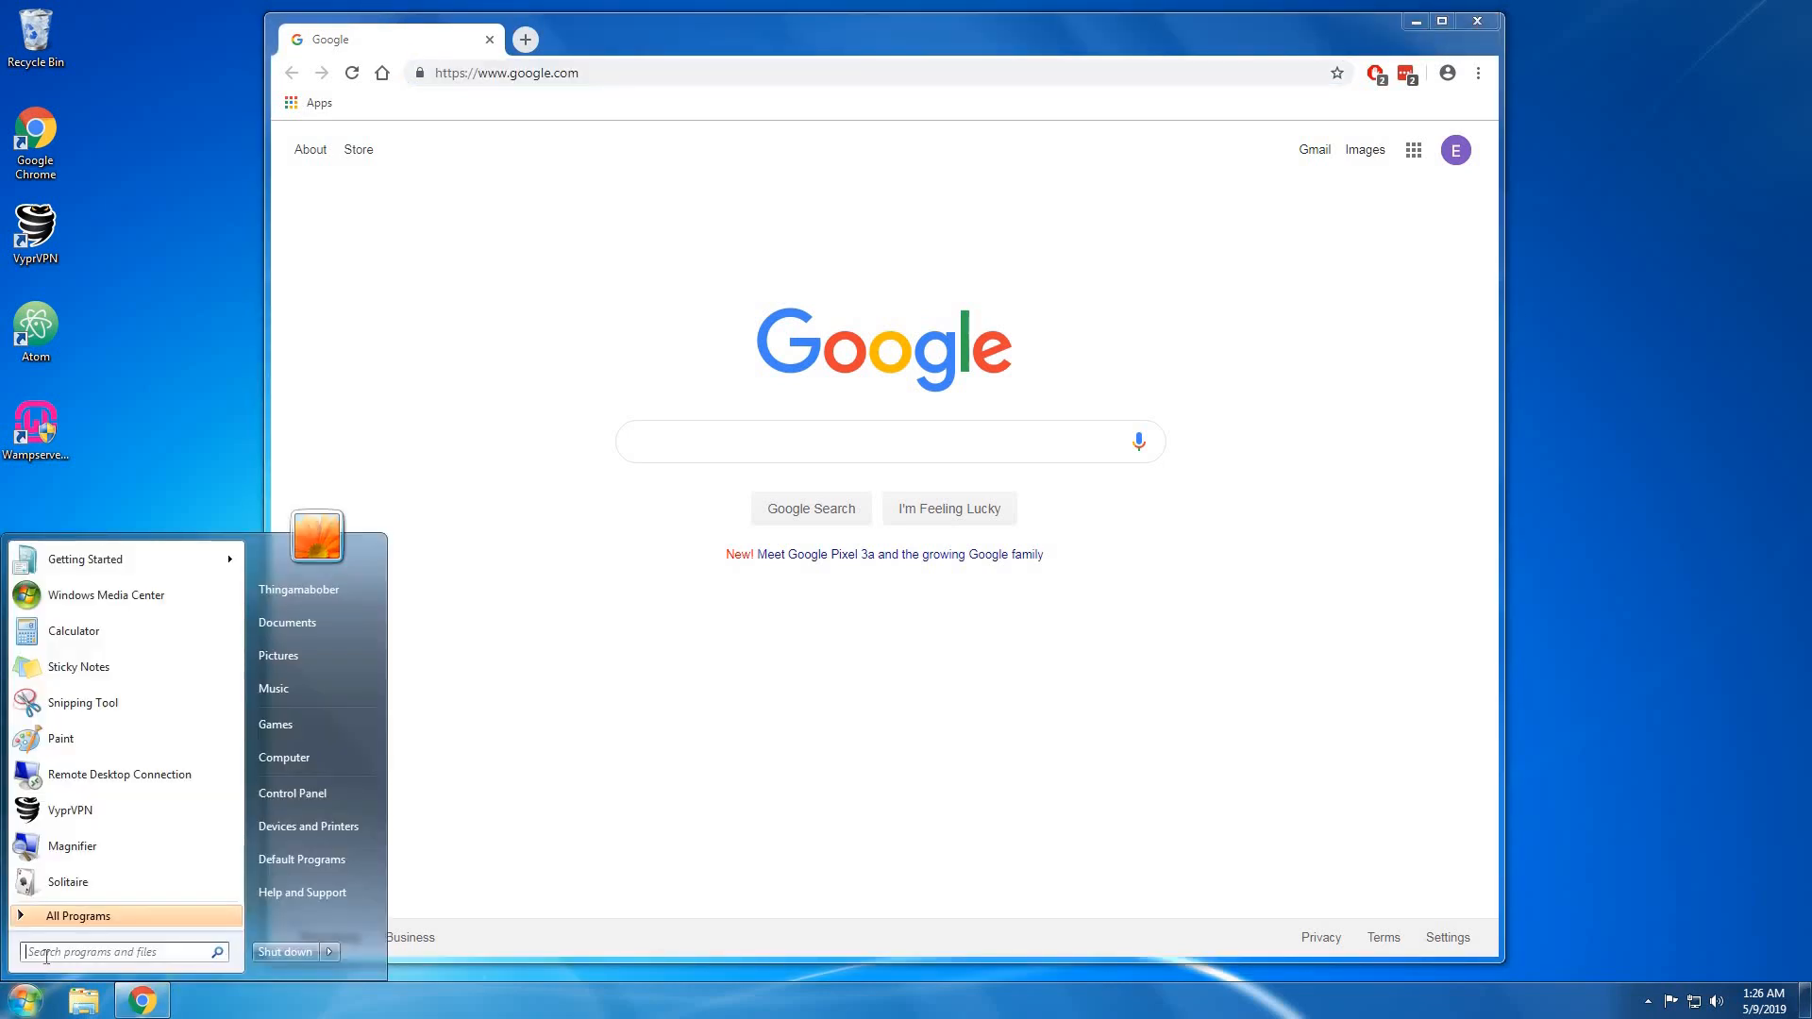
# Run ipconfig in Command Prompt, showing IPv4 192.168.1.6 and gateway 192.168.1.1.
pyautogui.write('cmd')
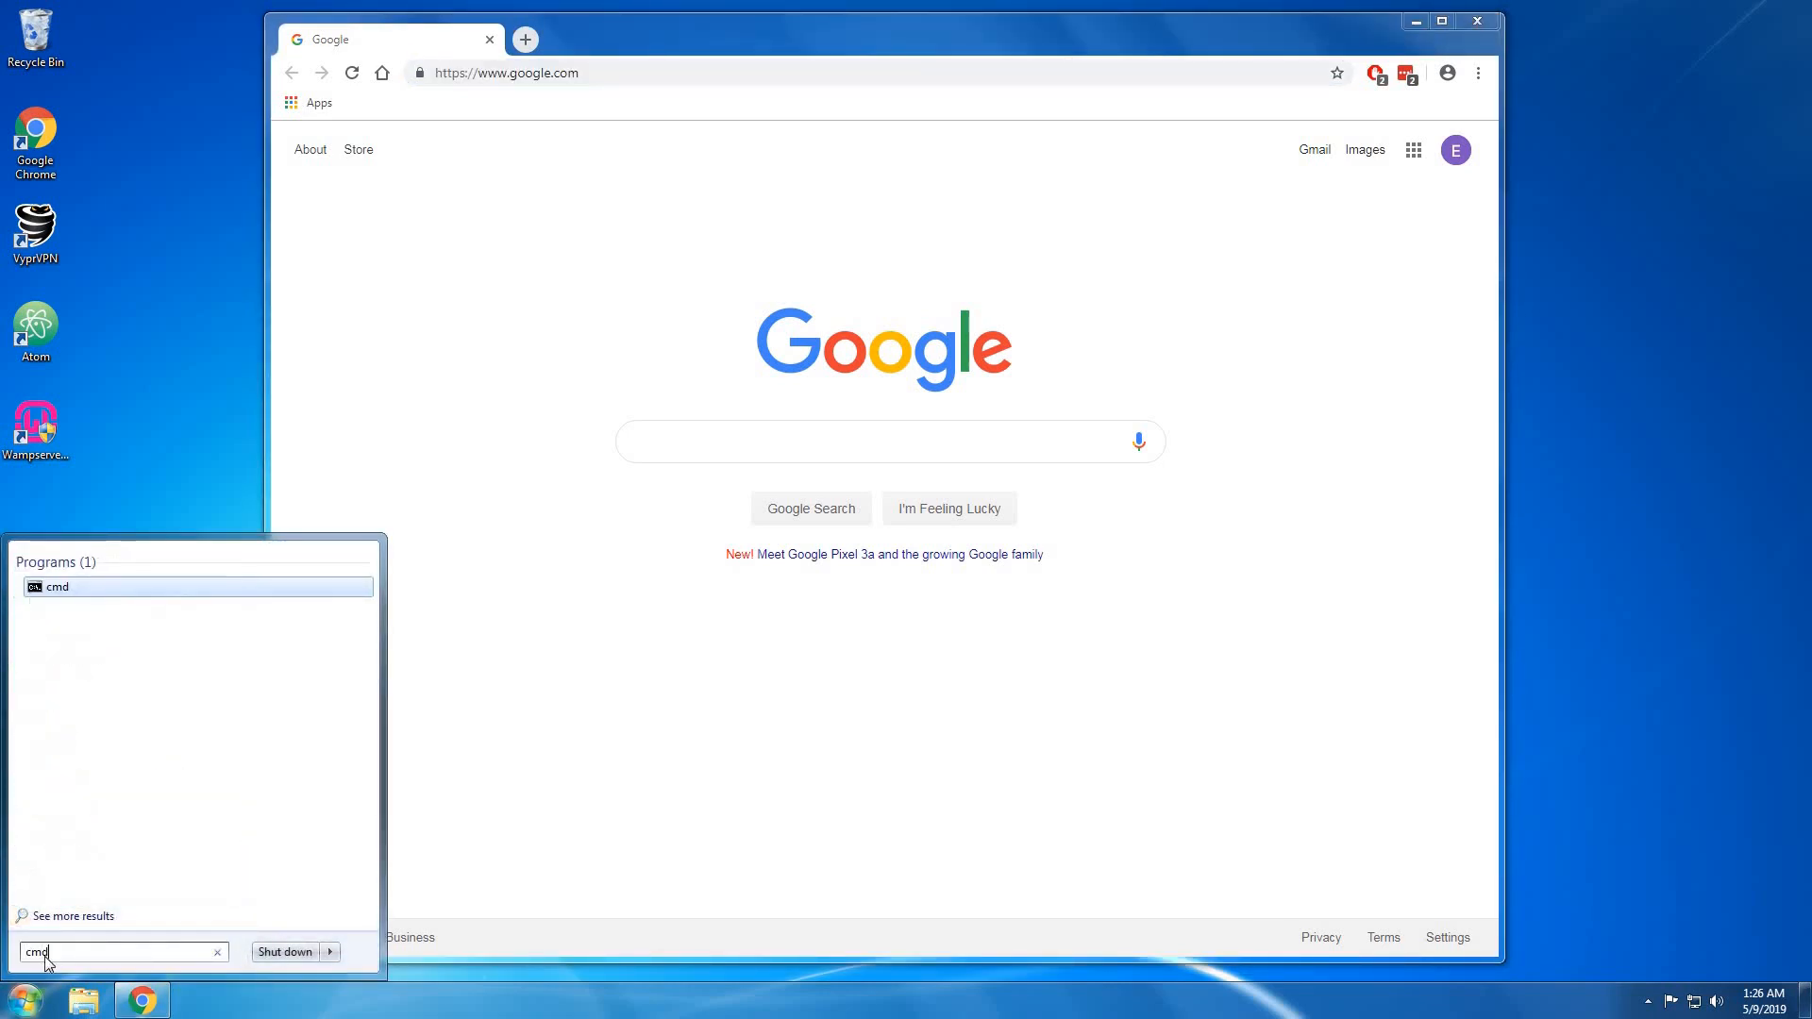
pyautogui.press('Return')
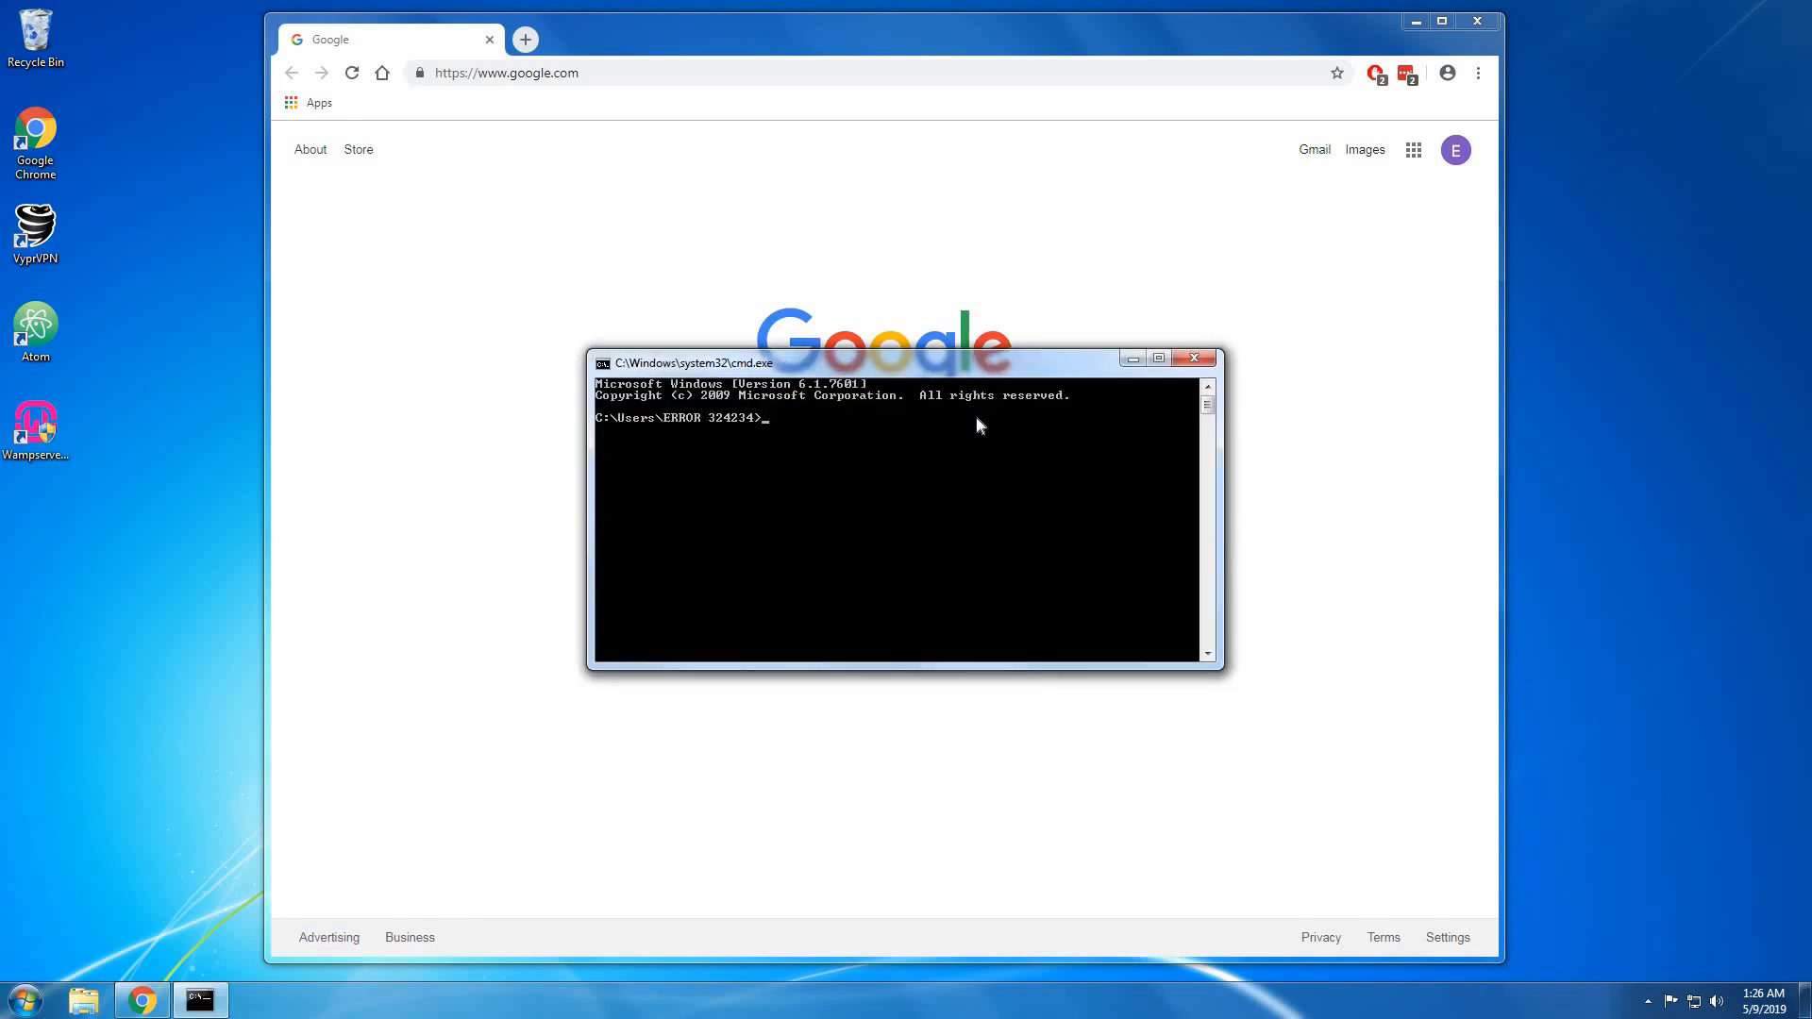
pyautogui.write('ipconfig')
pyautogui.press('Return')
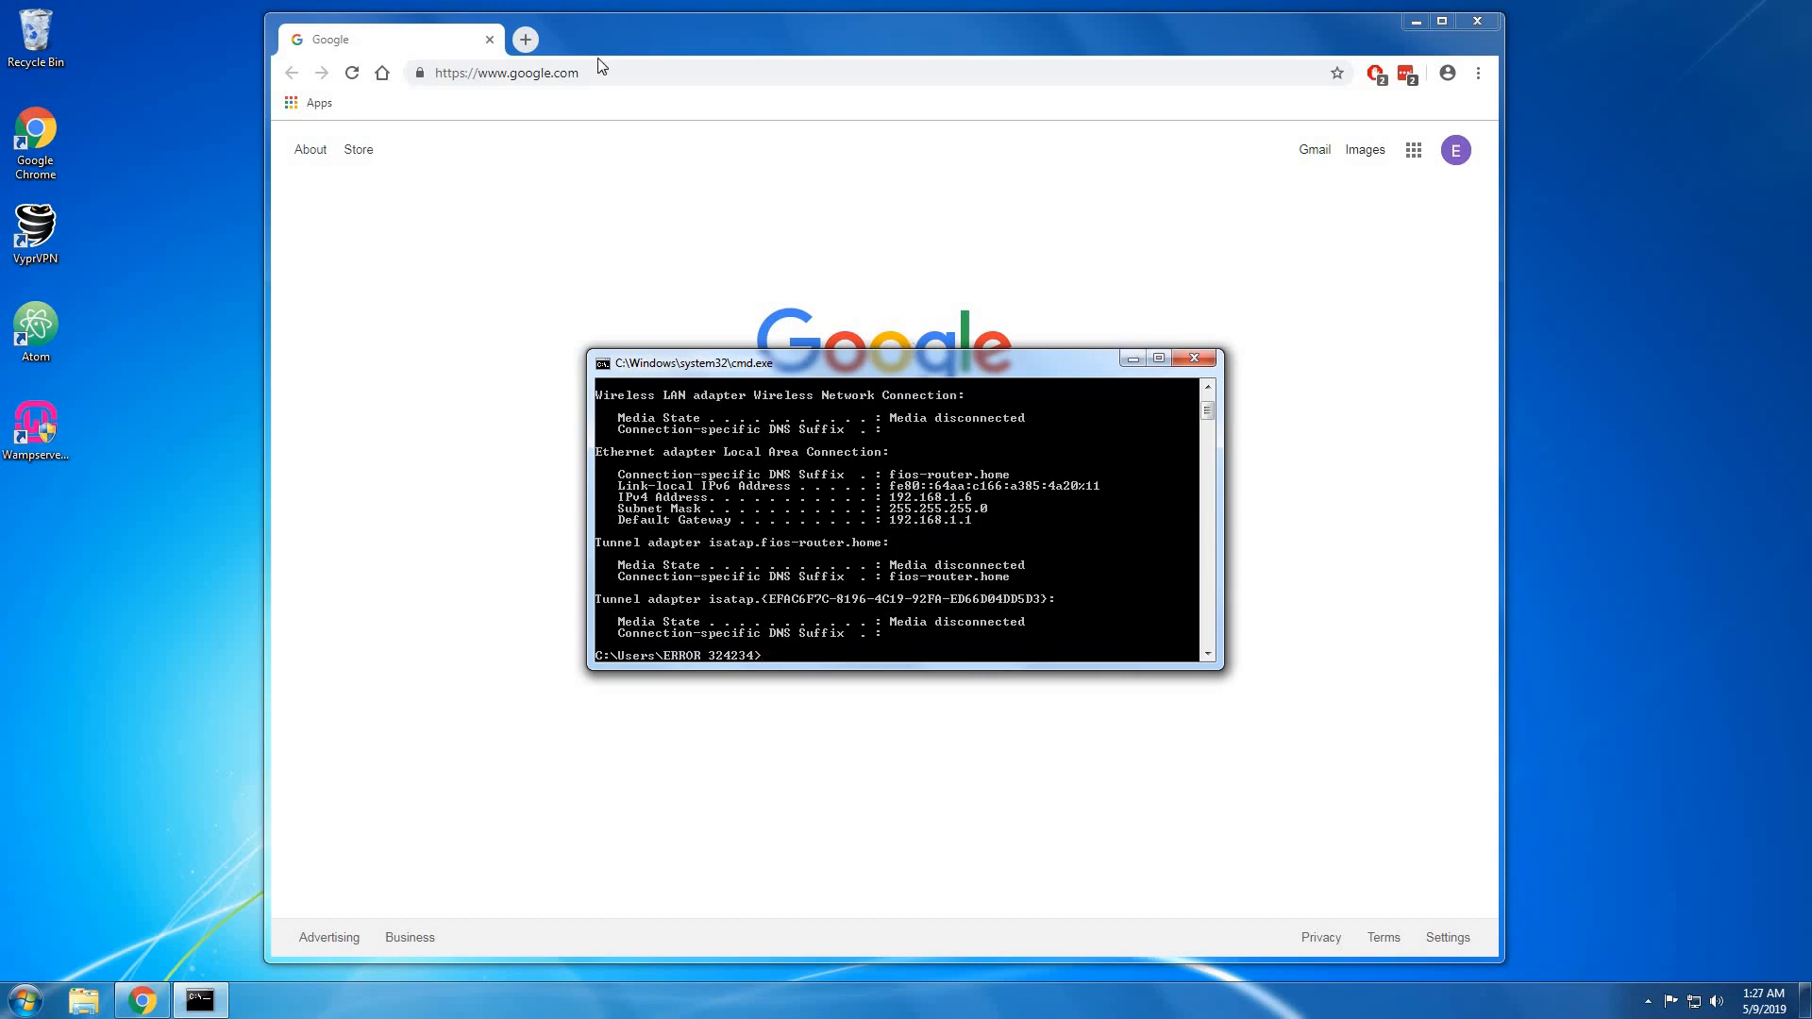
pyautogui.moveTo(598, 73); pyautogui.dragTo(295, 145)
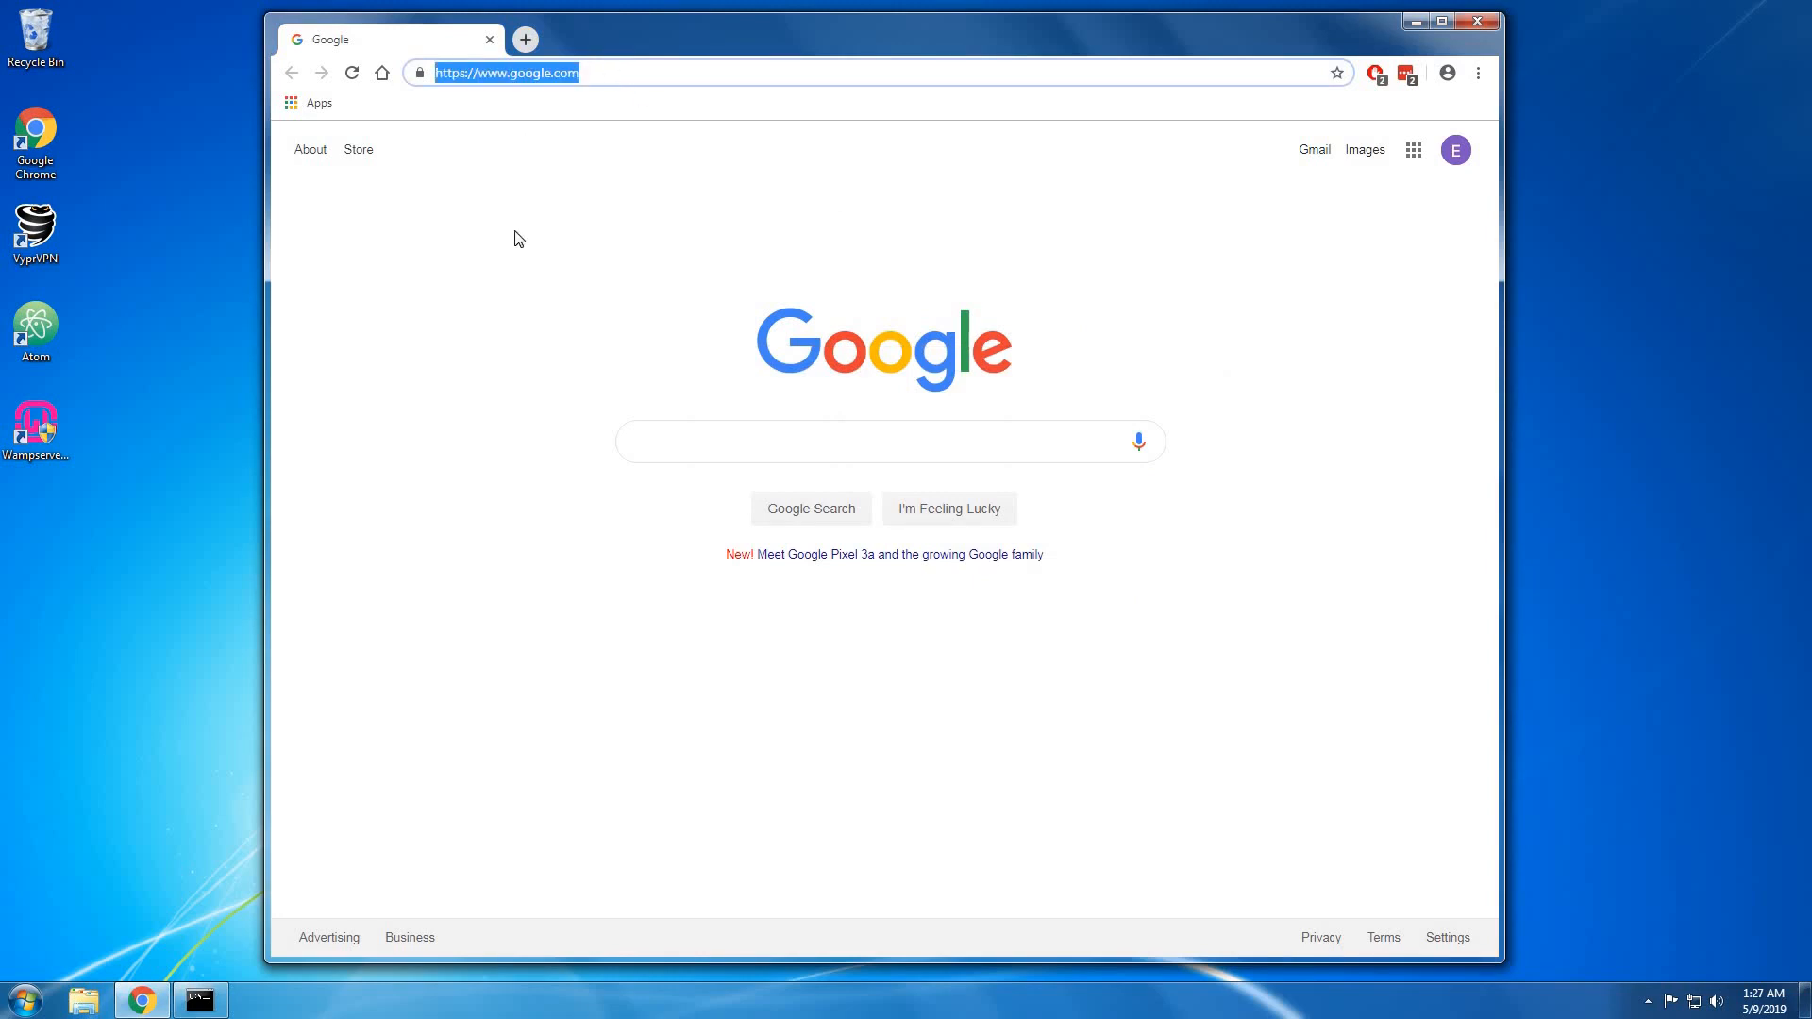
# Bring the Command Prompt window forward, move it aside, and close it.
pyautogui.click(199, 1001)
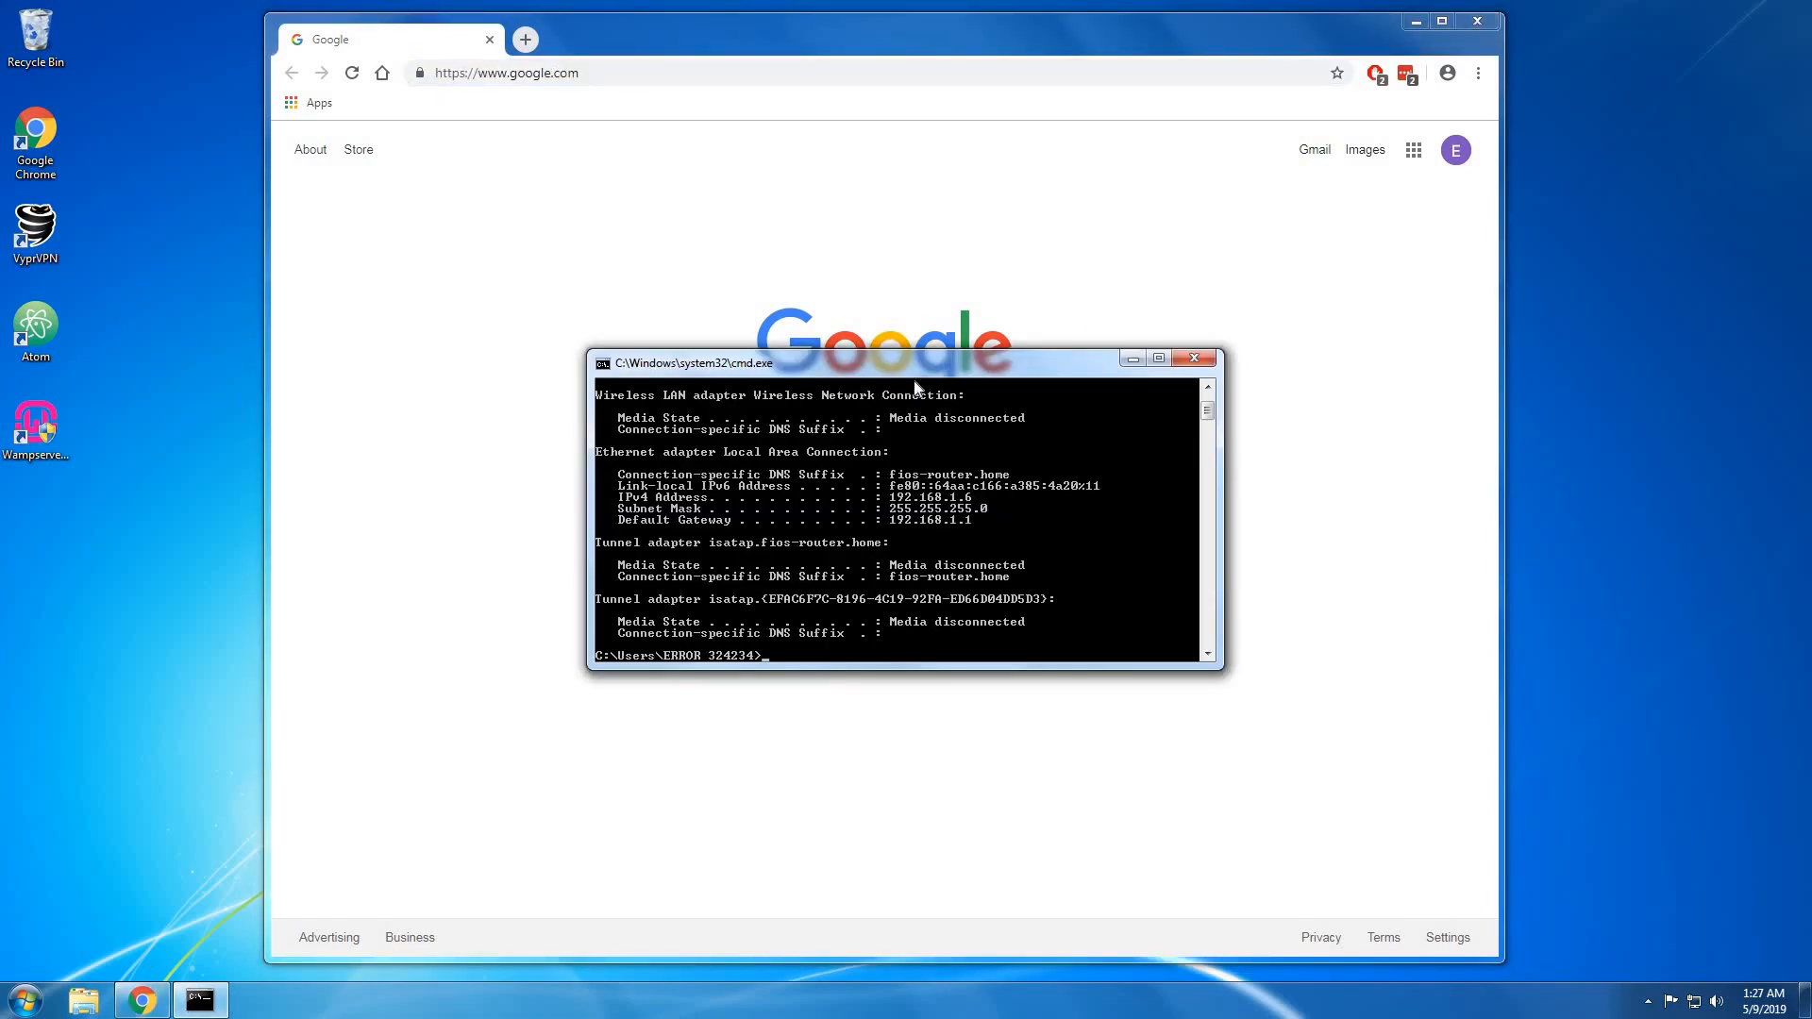
pyautogui.moveTo(929, 369); pyautogui.dragTo(284, 437)
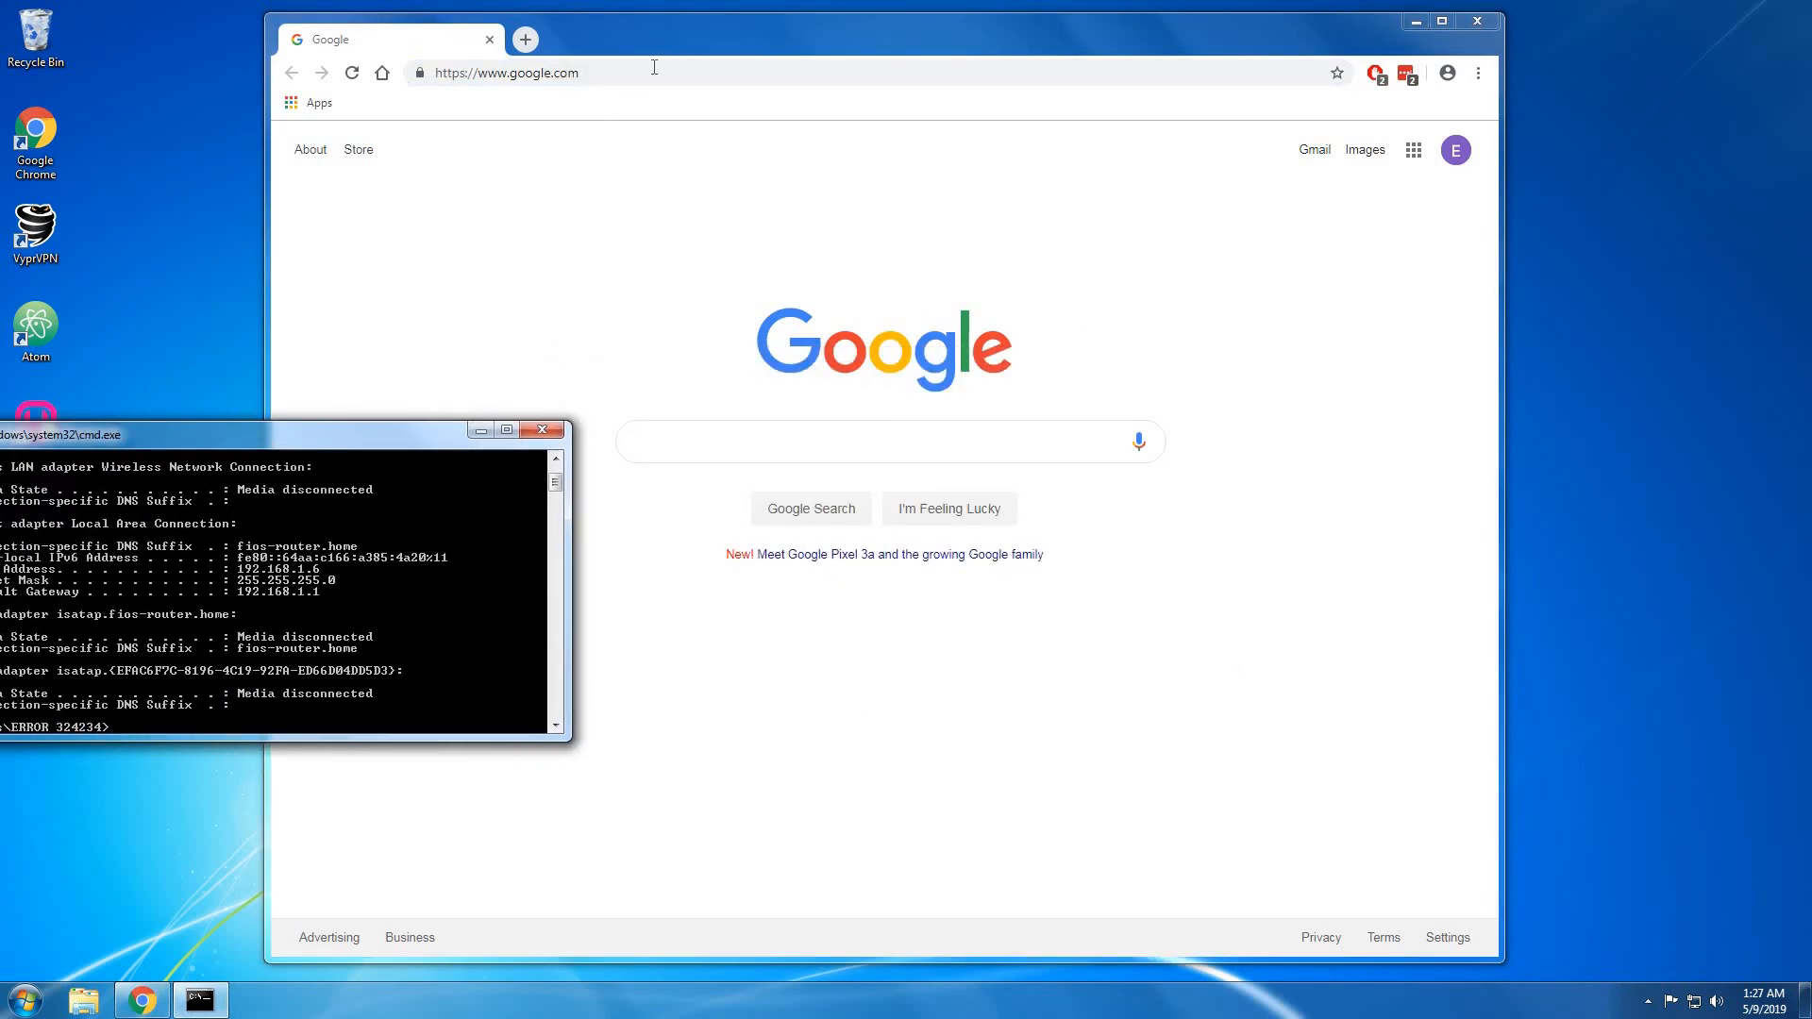
pyautogui.click(542, 429)
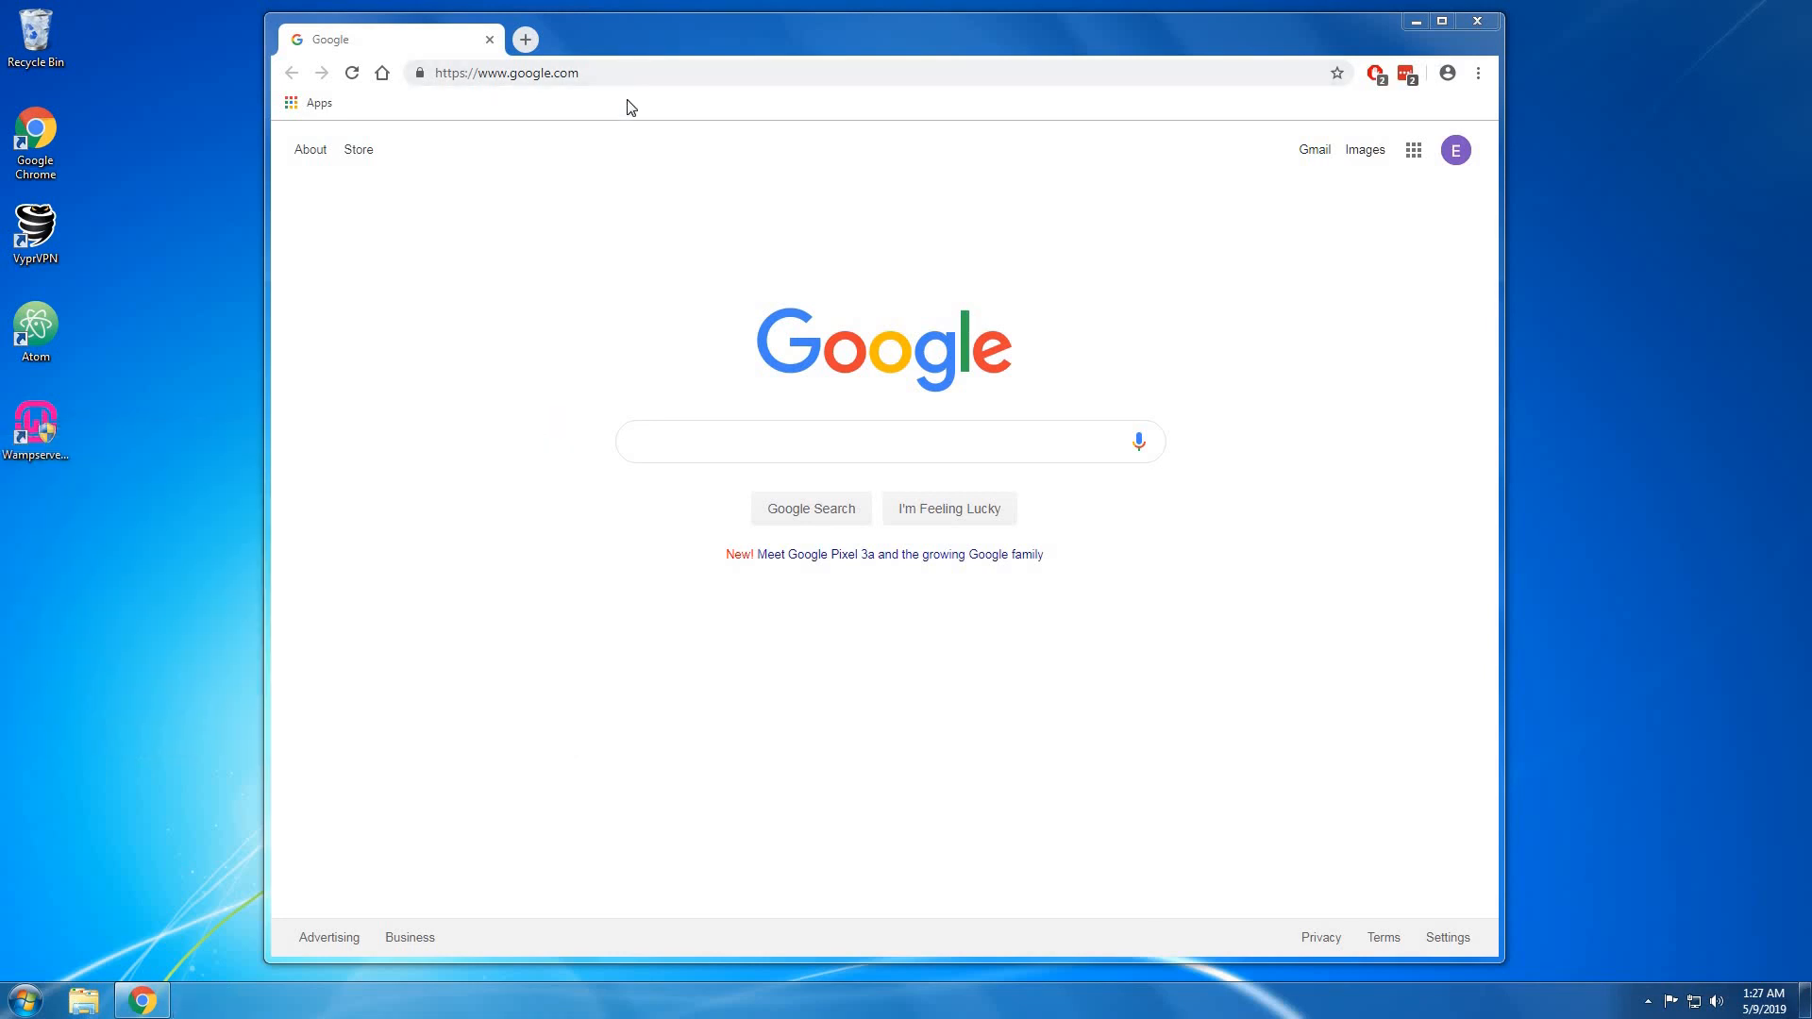
# Go to the router's login page at 192.168.1.1 in Chrome.
pyautogui.click(640, 68)
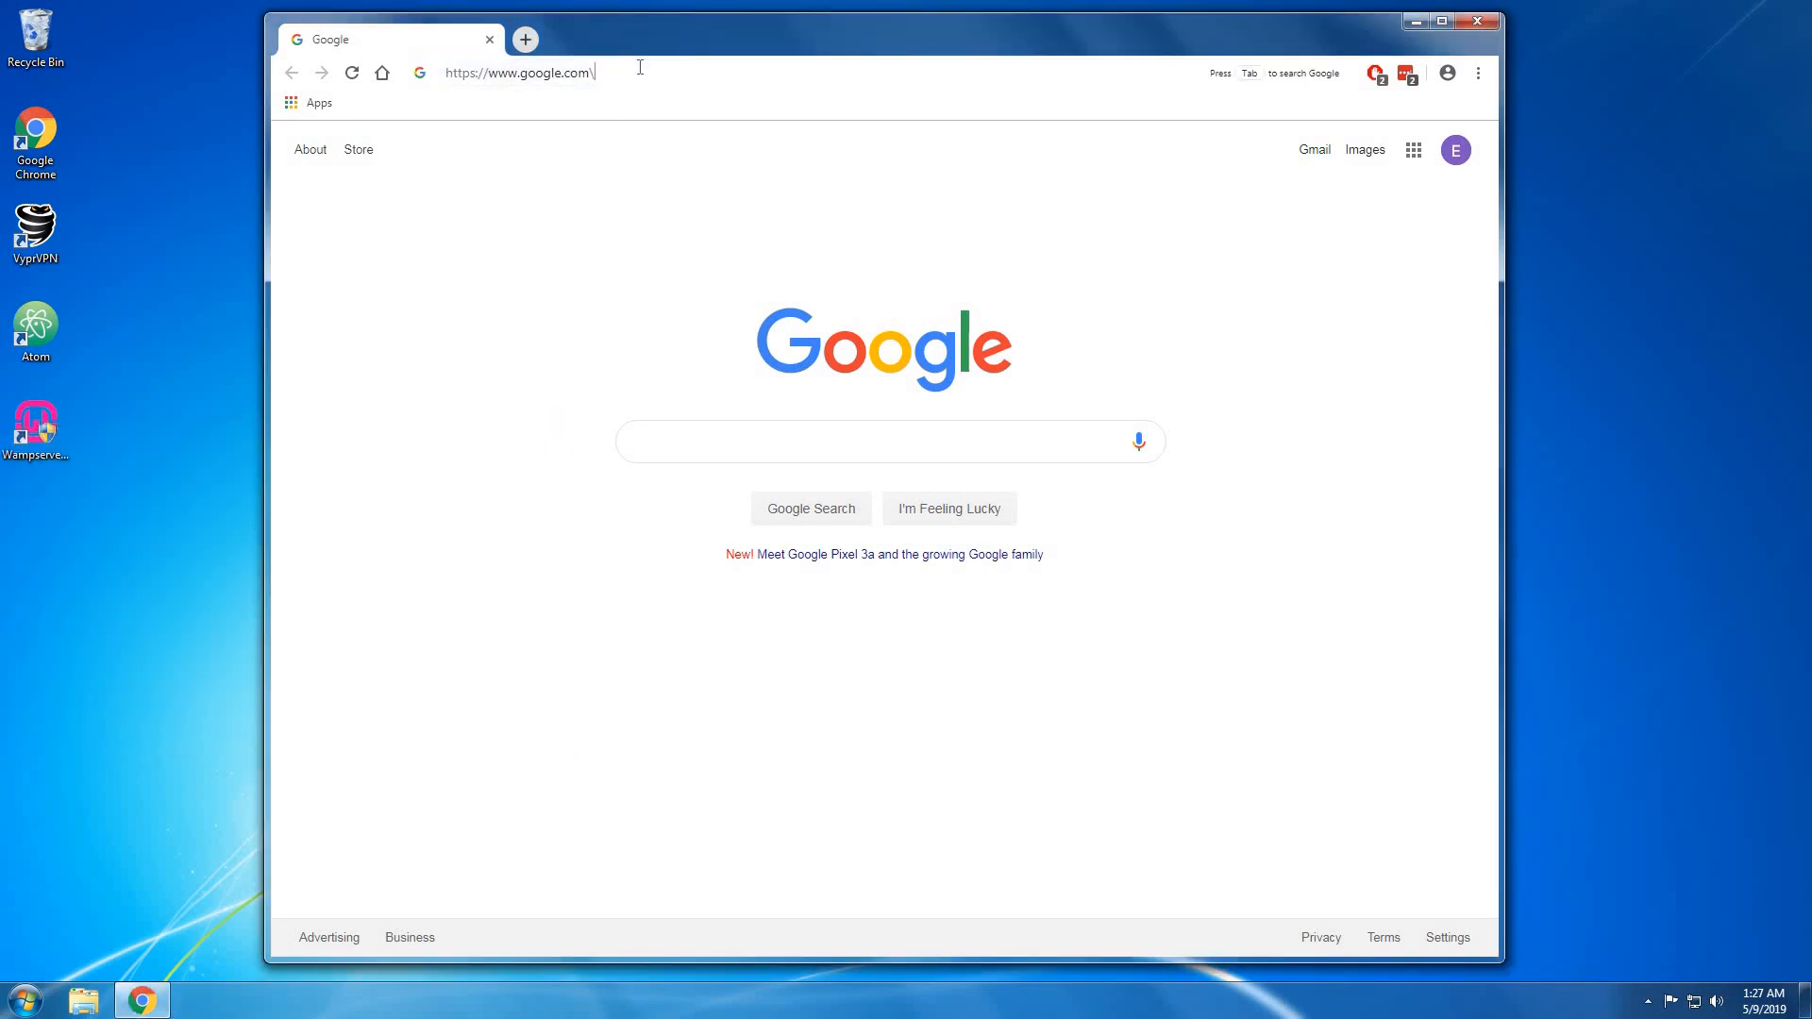
pyautogui.press('BackSpace')
pyautogui.press('BackSpace')
pyautogui.press('BackSpace')
pyautogui.press('BackSpace')
pyautogui.press('BackSpace')
pyautogui.press('BackSpace')
pyautogui.press('BackSpace')
pyautogui.press('BackSpace')
pyautogui.press('BackSpace')
pyautogui.press('BackSpace')
pyautogui.press('BackSpace')
pyautogui.press('BackSpace')
pyautogui.press('BackSpace')
pyautogui.press('BackSpace')
pyautogui.press('BackSpace')
pyautogui.press('BackSpace')
pyautogui.press('BackSpace')
pyautogui.press('BackSpace')
pyautogui.press('BackSpace')
pyautogui.press('BackSpace')
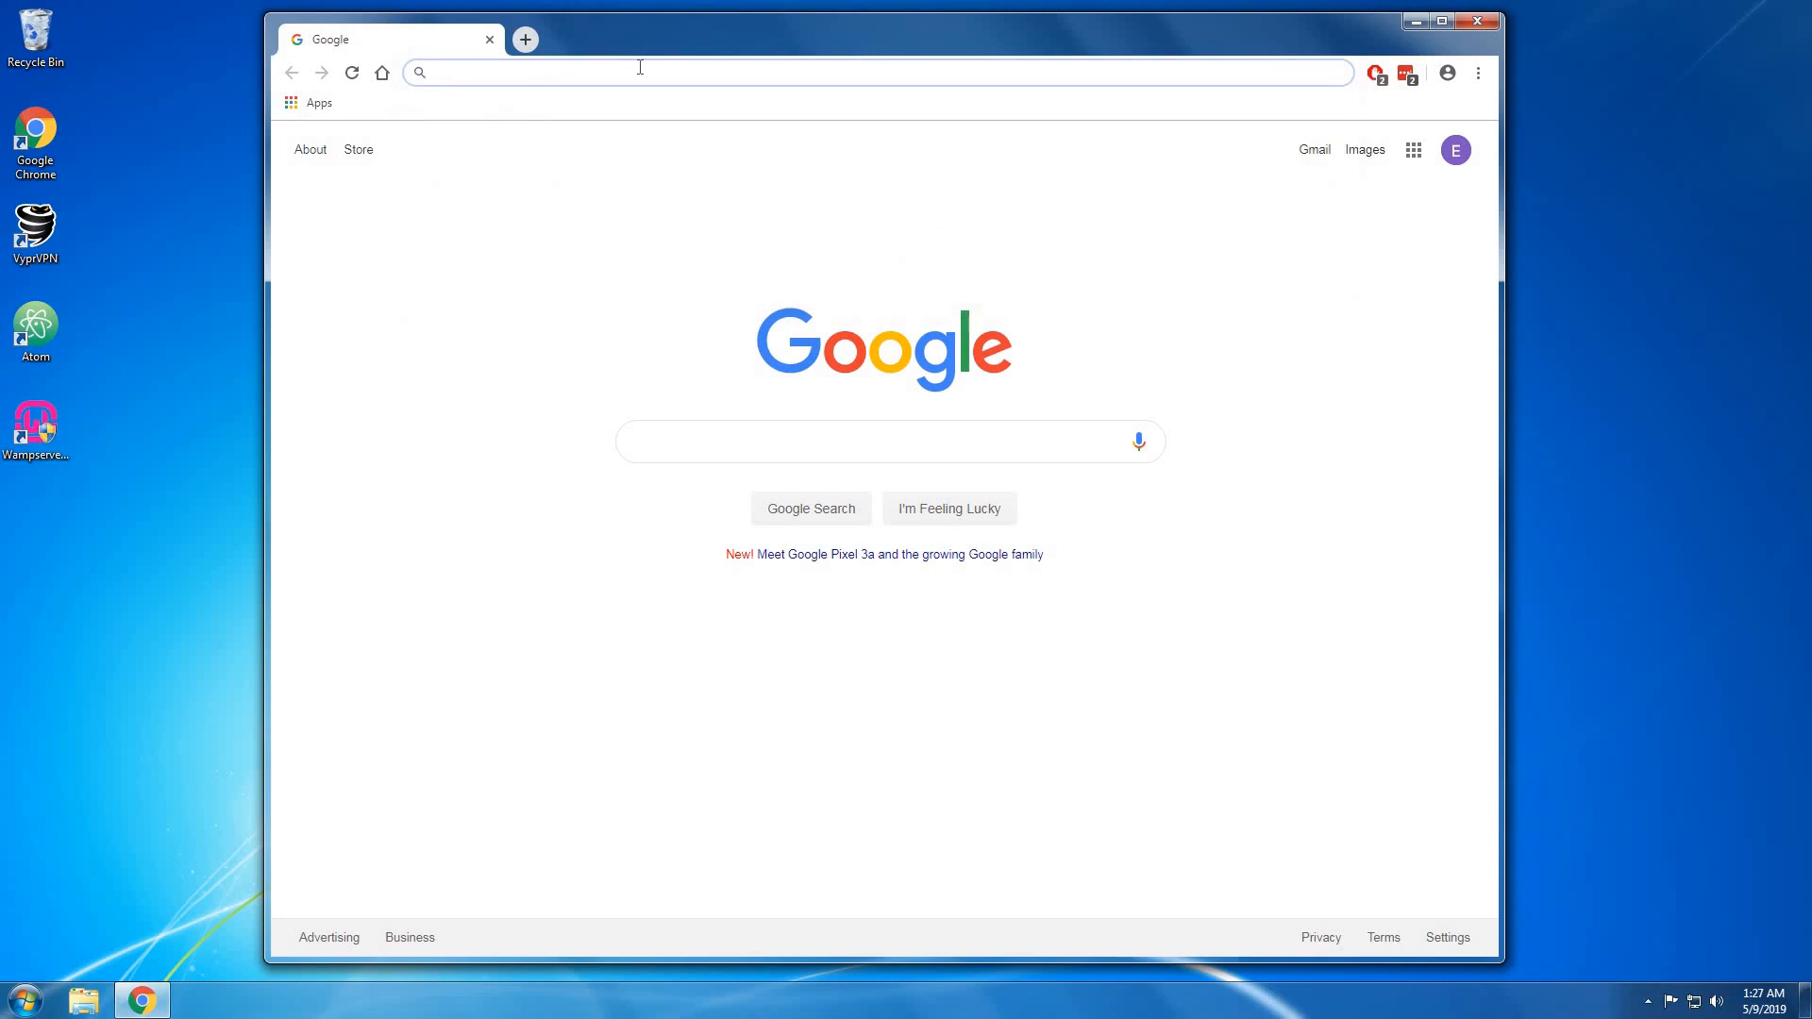
pyautogui.write('192.')
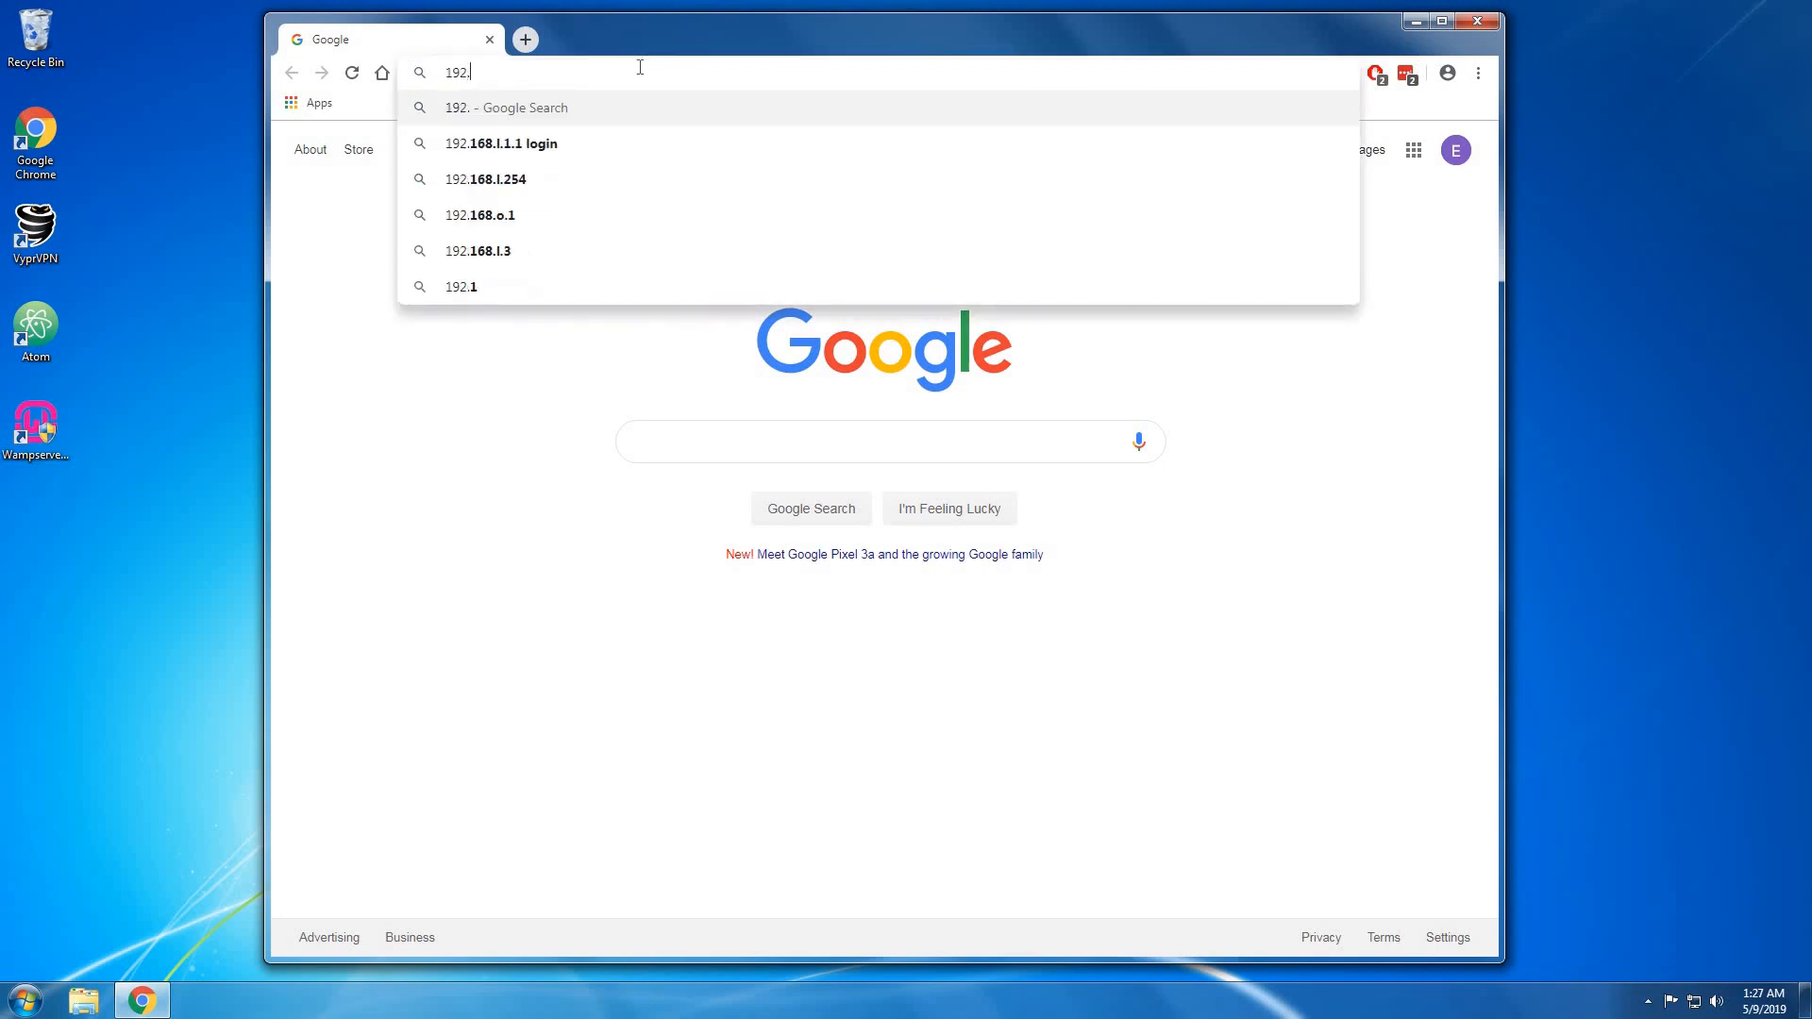
pyautogui.write('168.1.1')
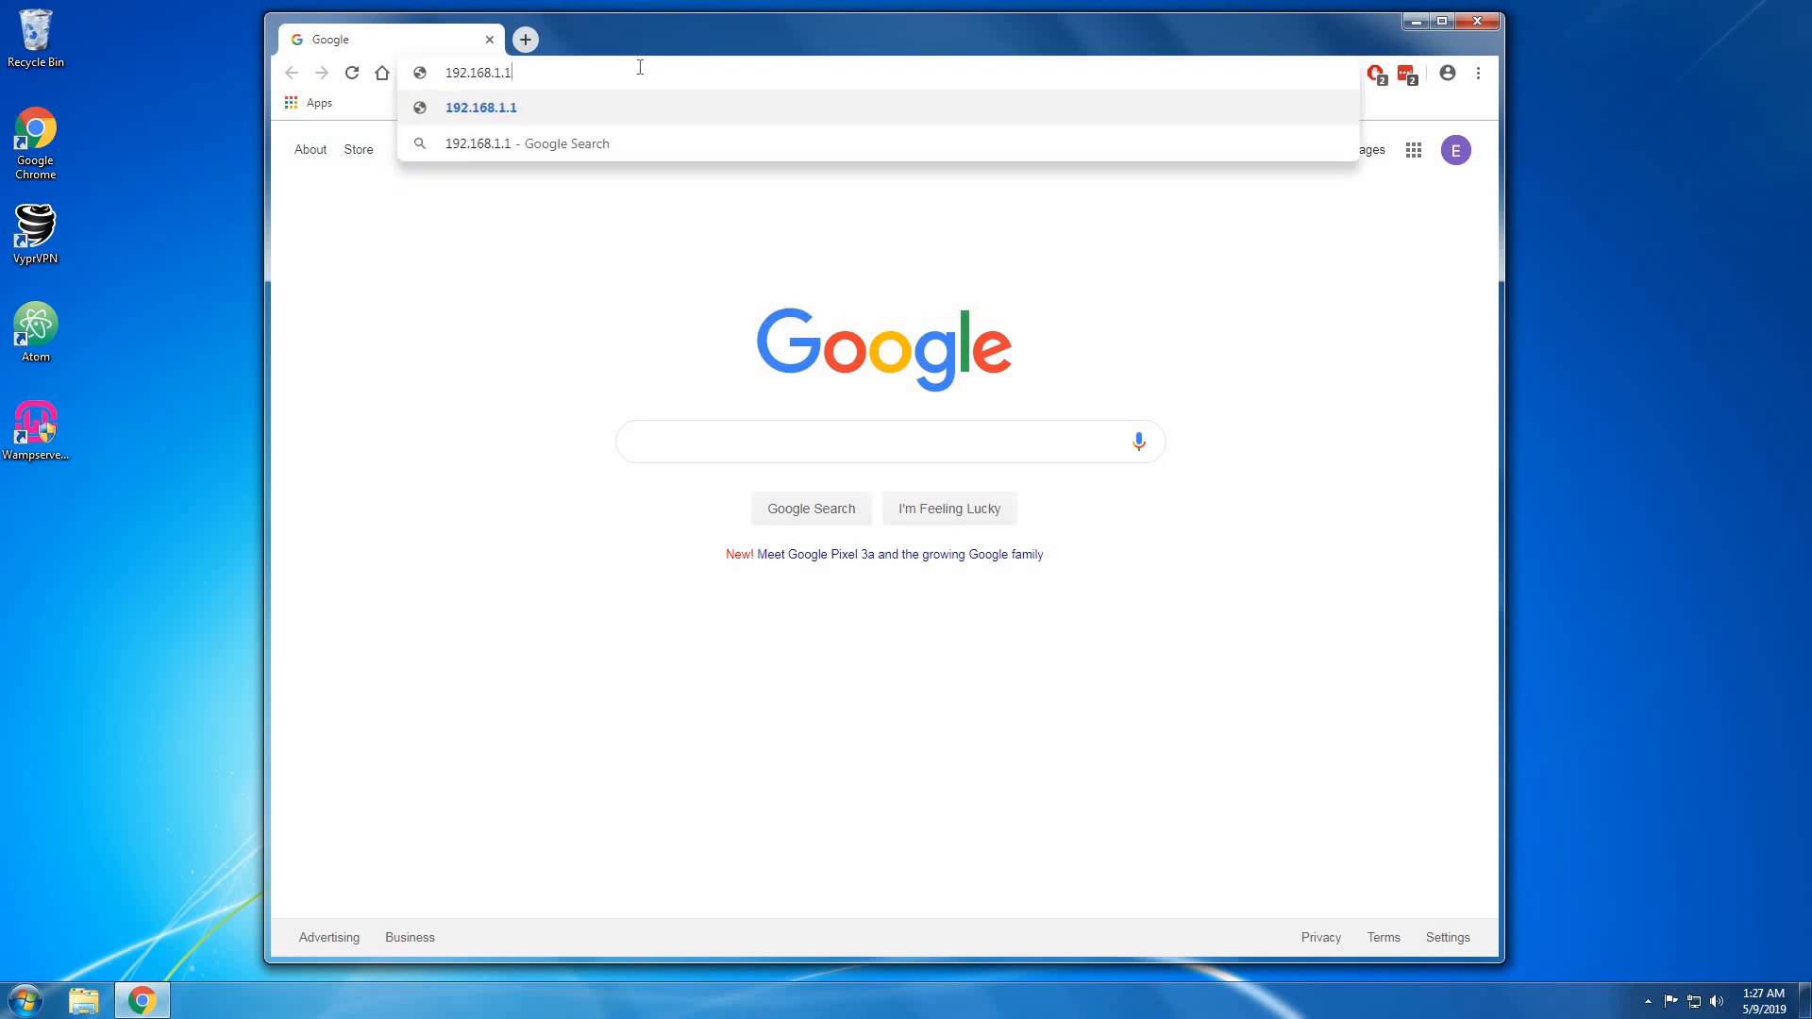
pyautogui.press('Return')
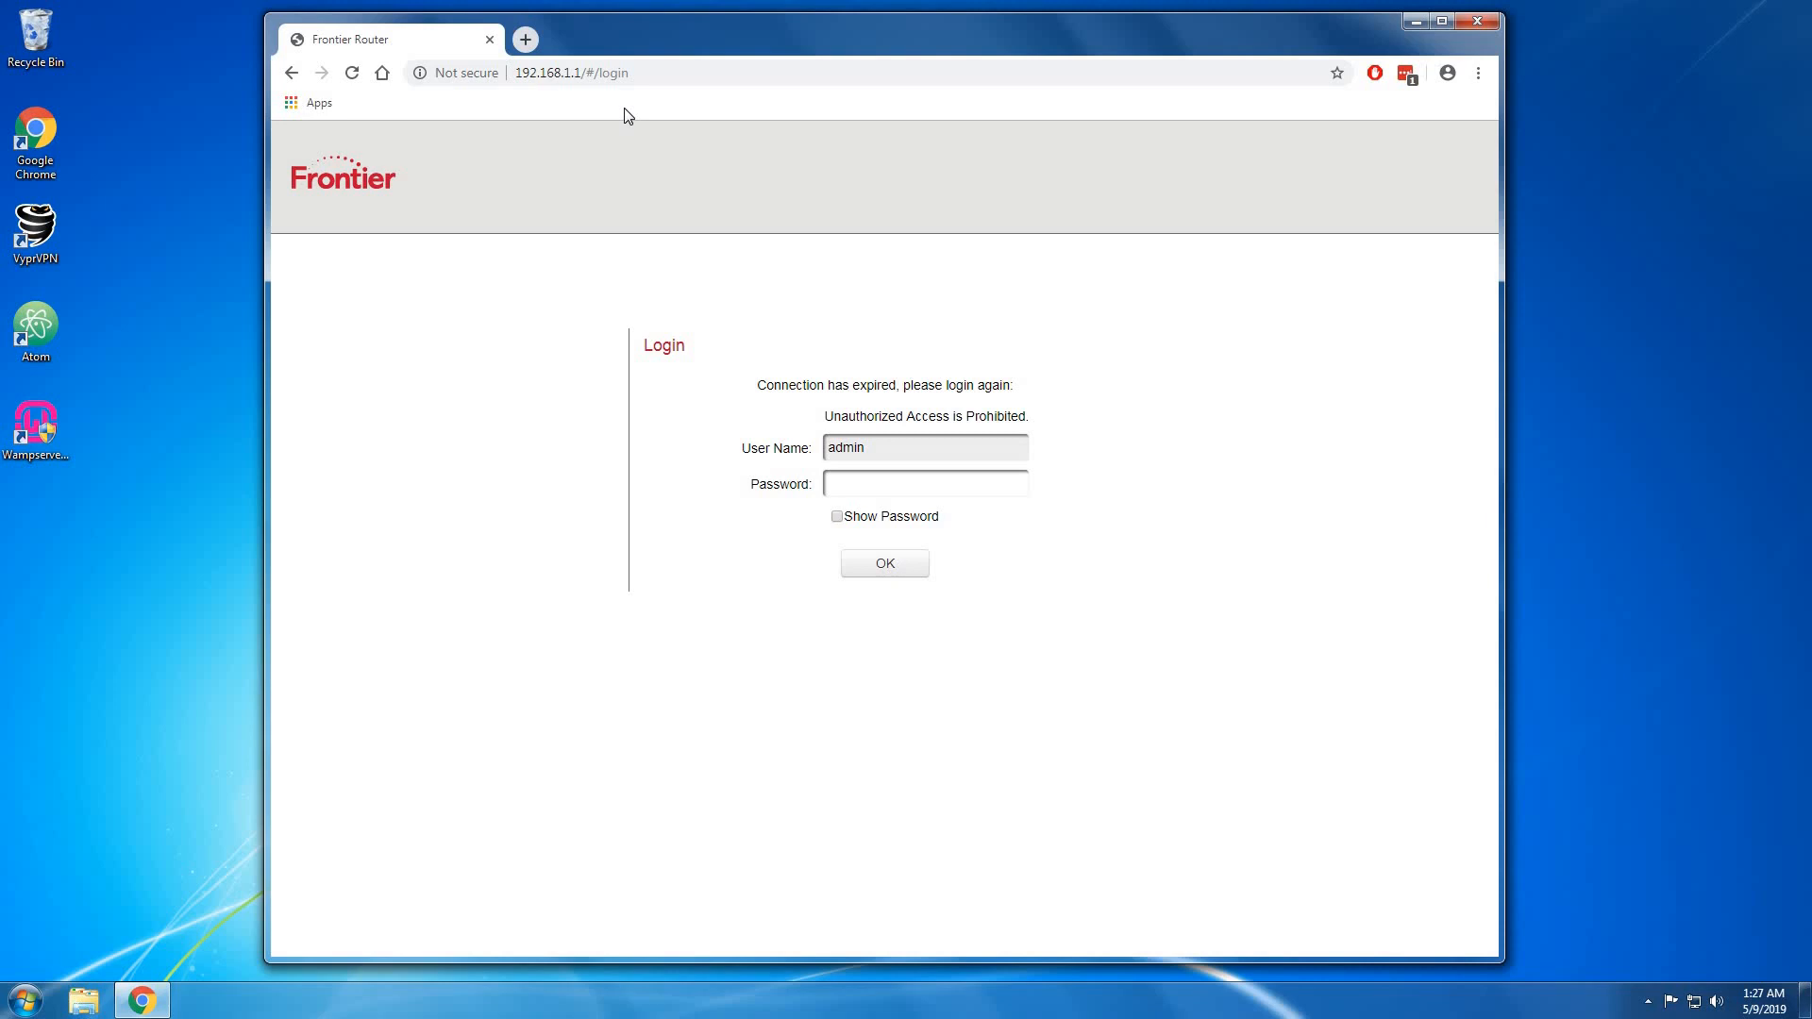
# Copy the saved 192.168.1.1 router password from LastPass's matching sites.
pyautogui.click(857, 482)
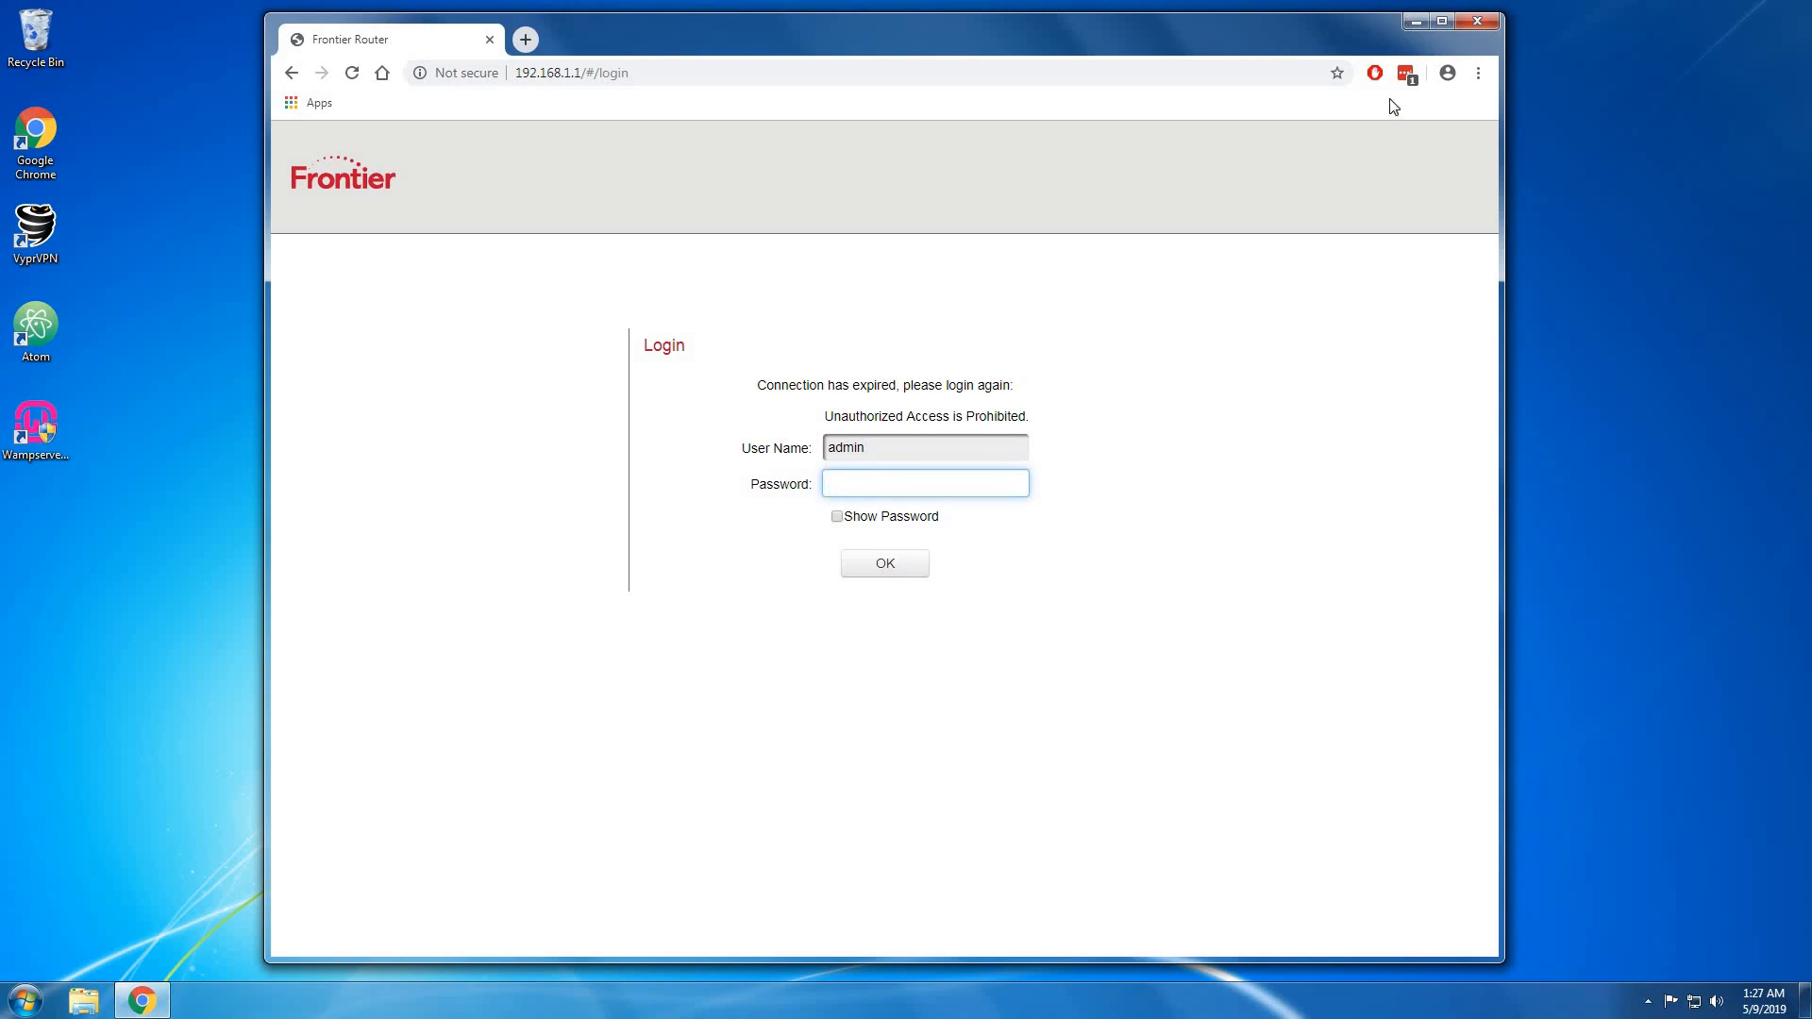
pyautogui.click(1408, 76)
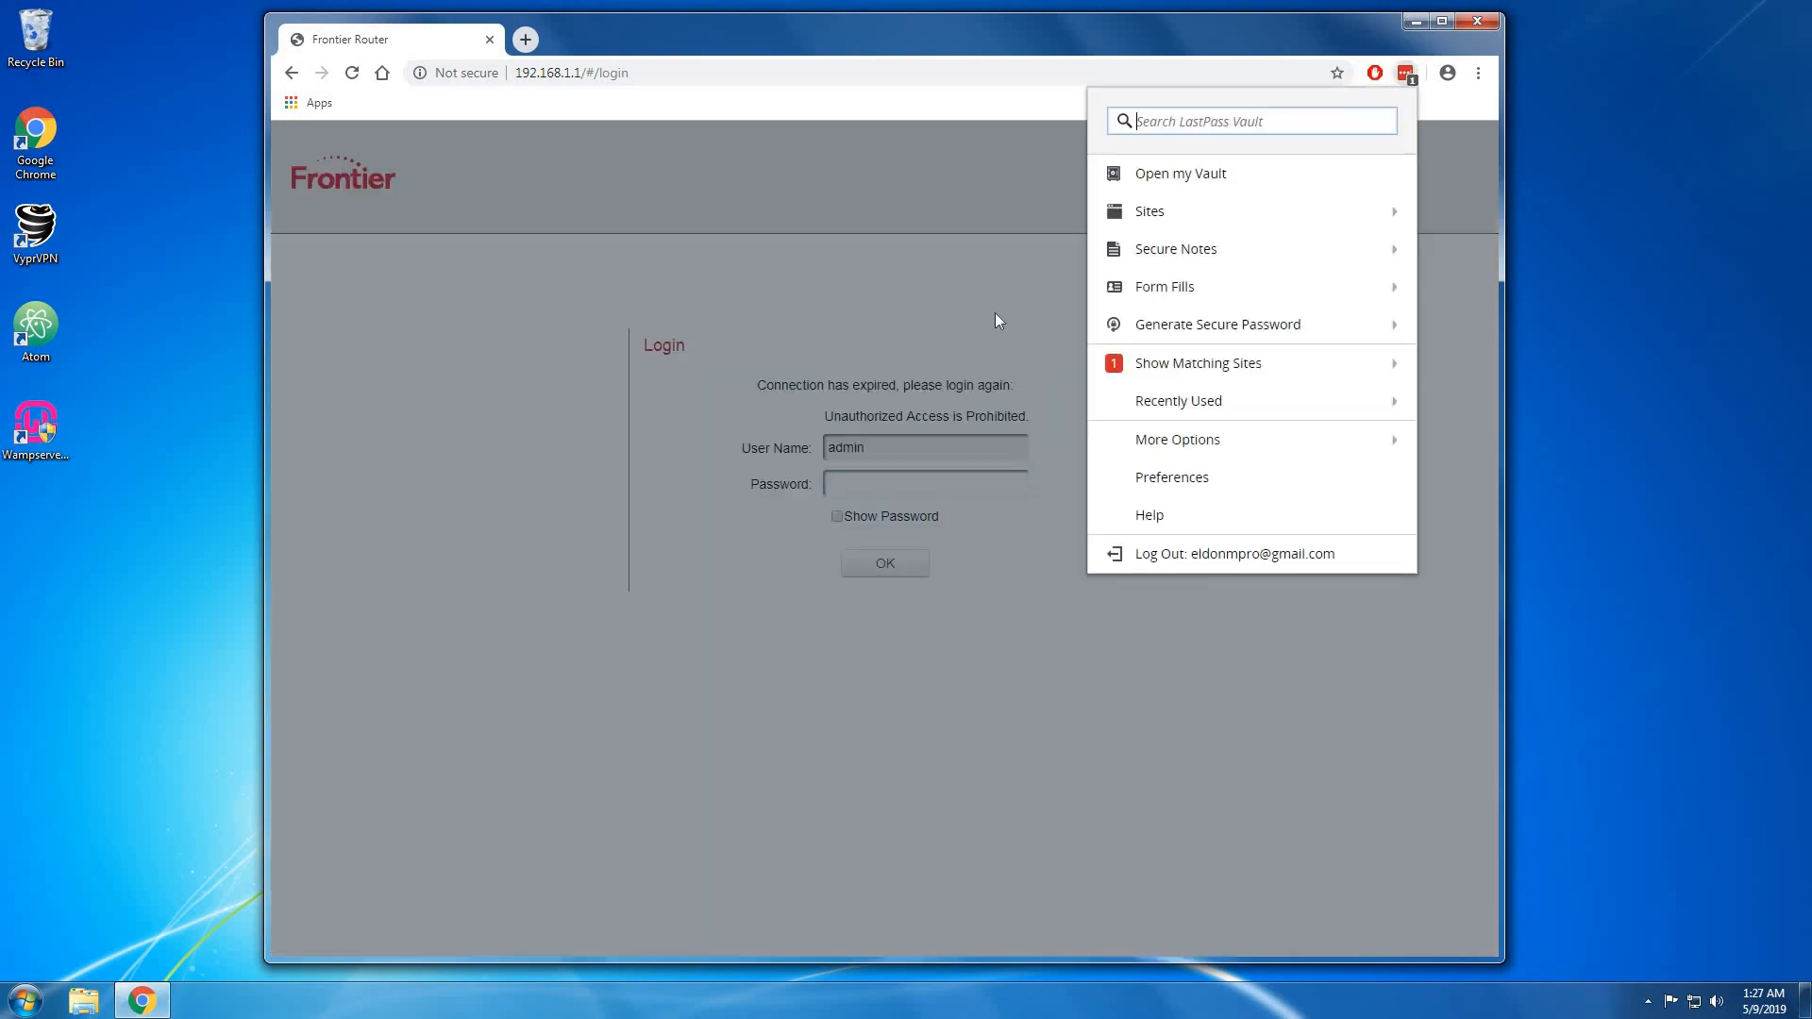
pyautogui.click(995, 313)
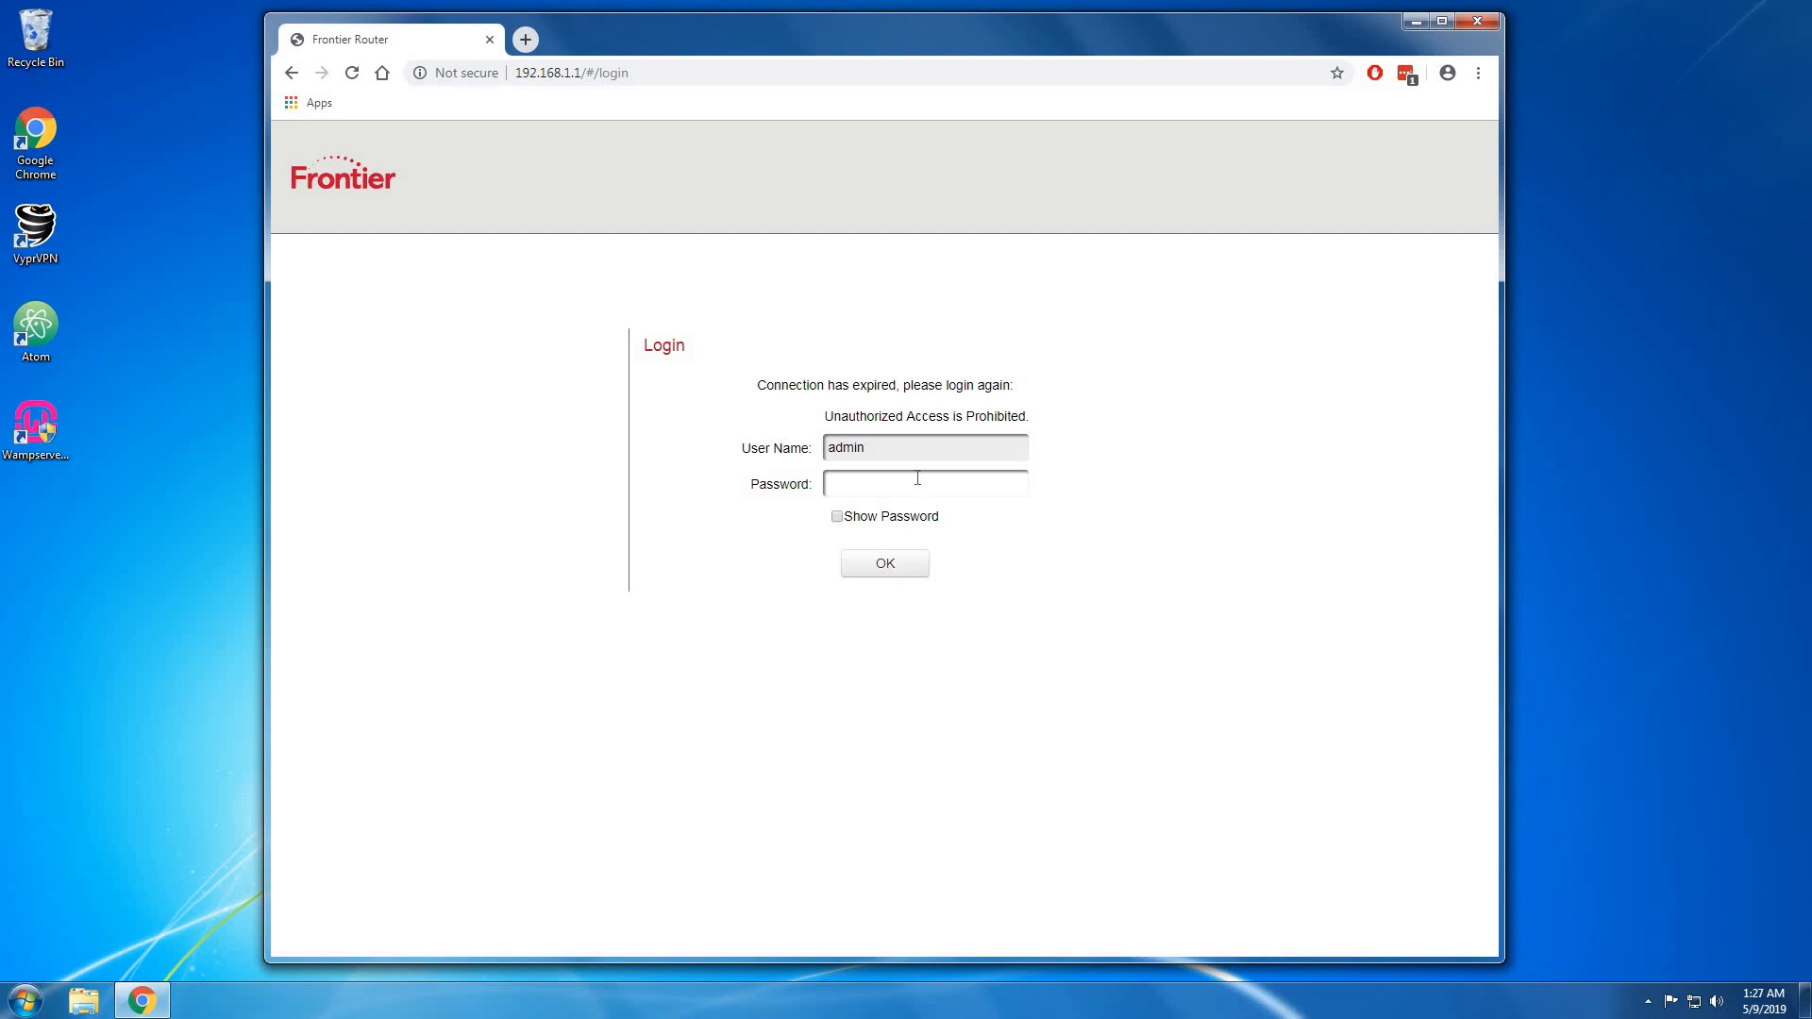
pyautogui.click(1406, 75)
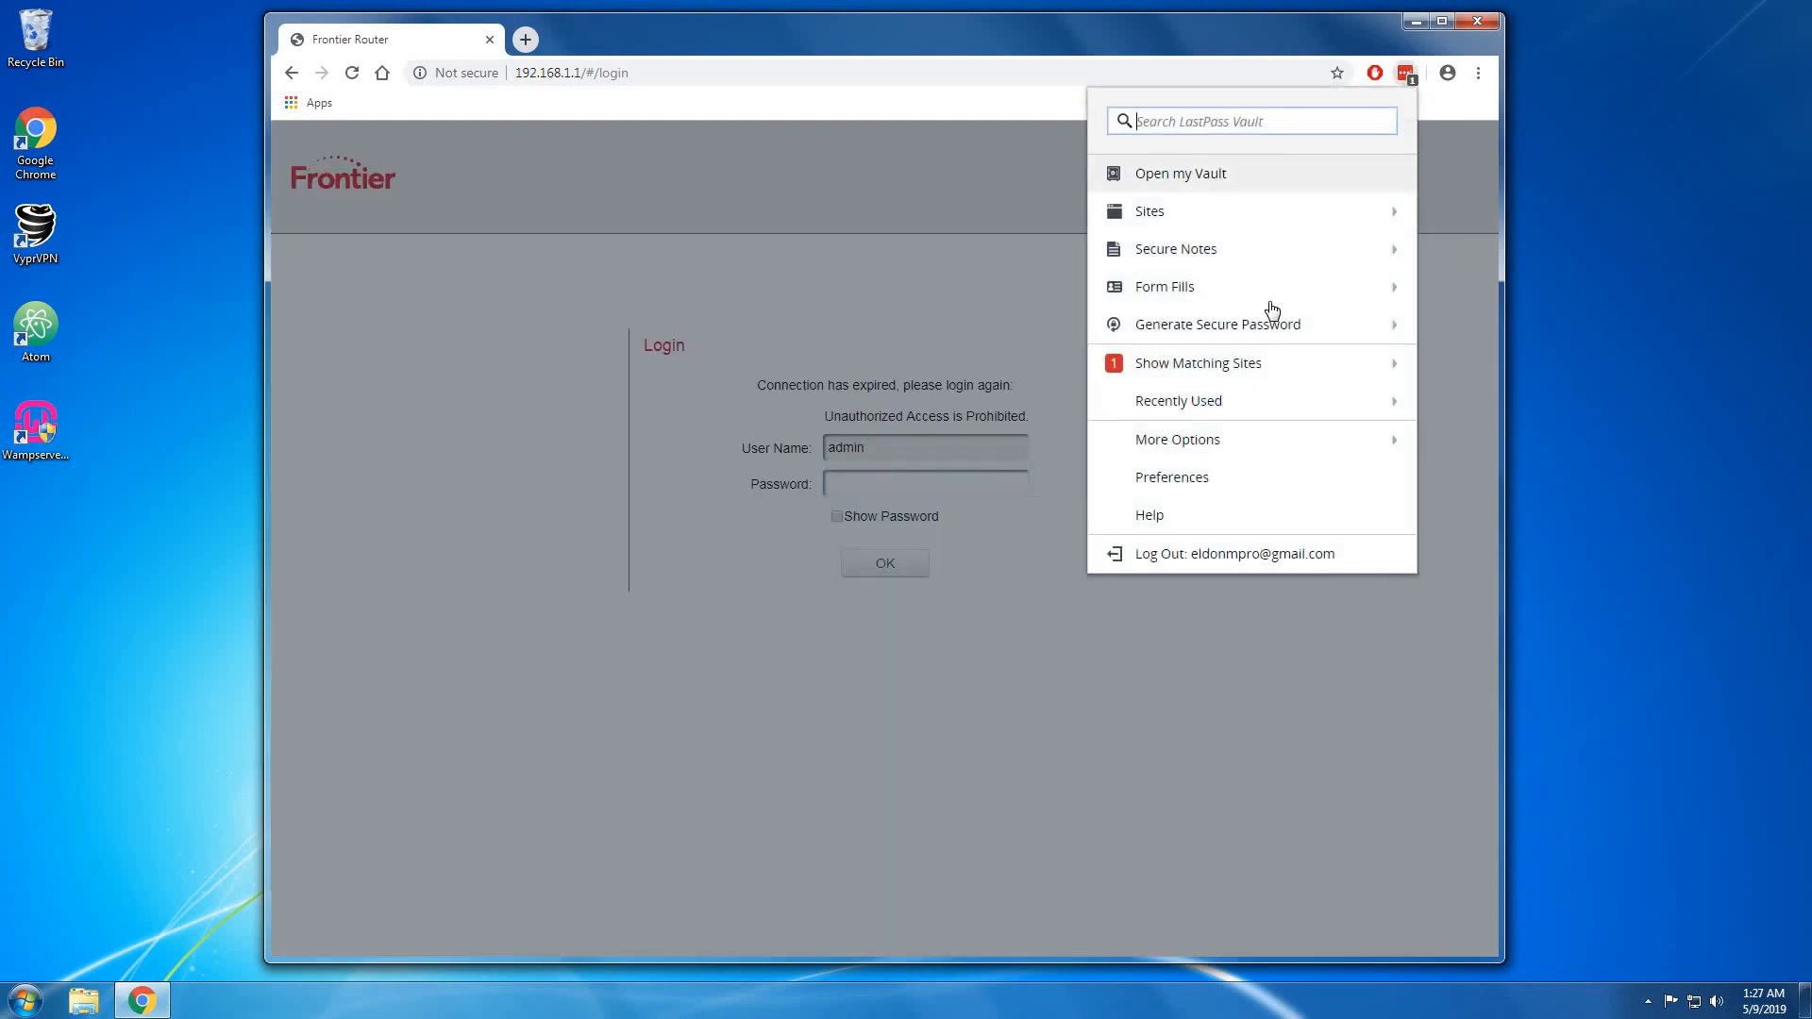
pyautogui.click(1248, 362)
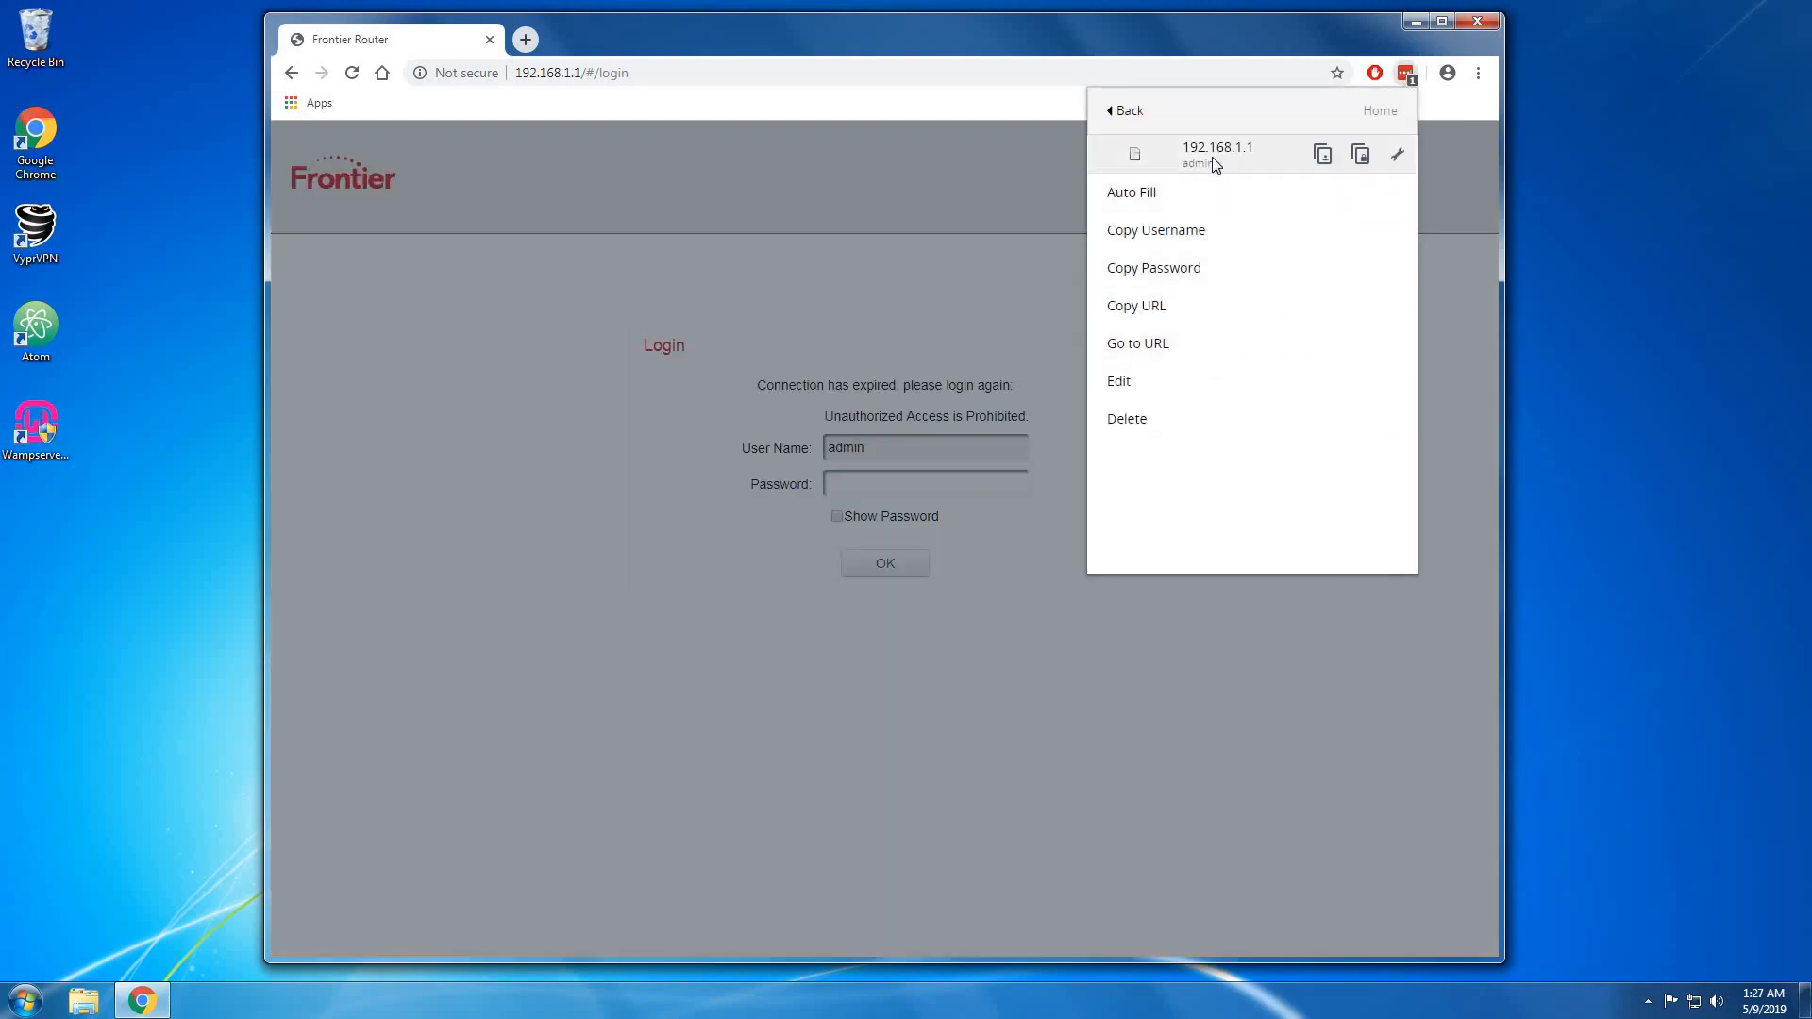
pyautogui.click(1212, 157)
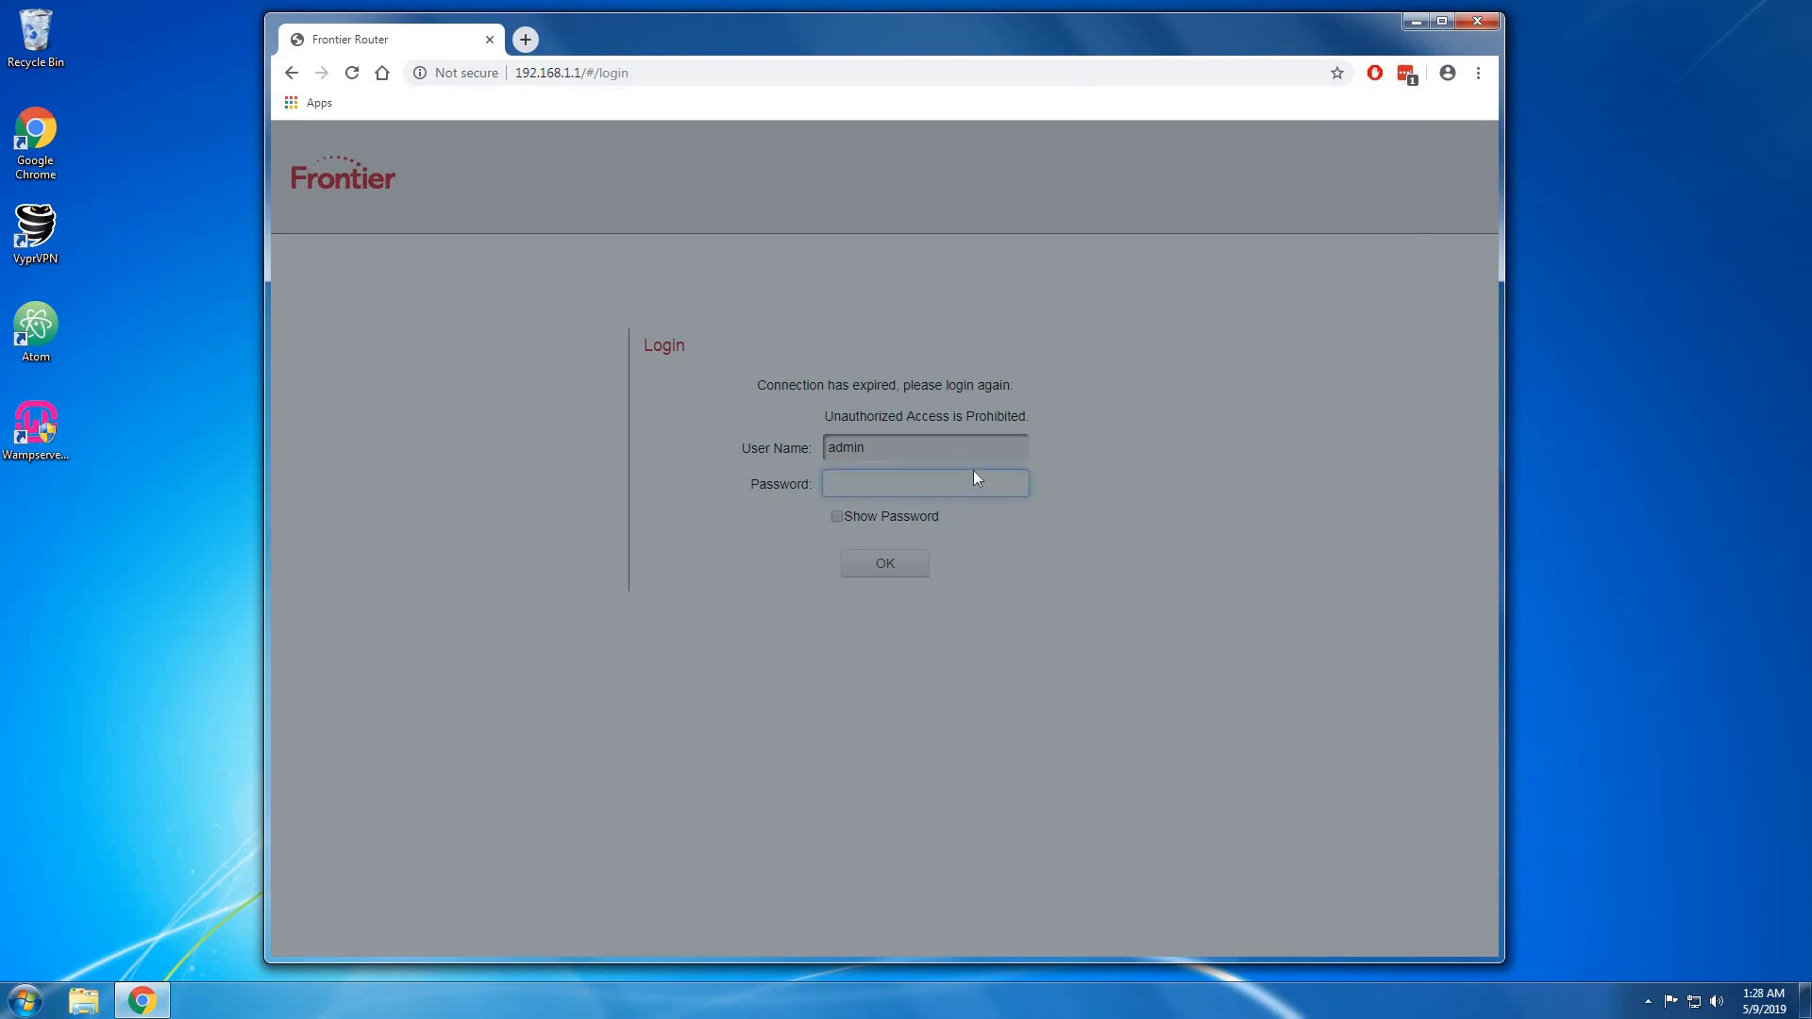
pyautogui.click(1408, 75)
pyautogui.click(1226, 365)
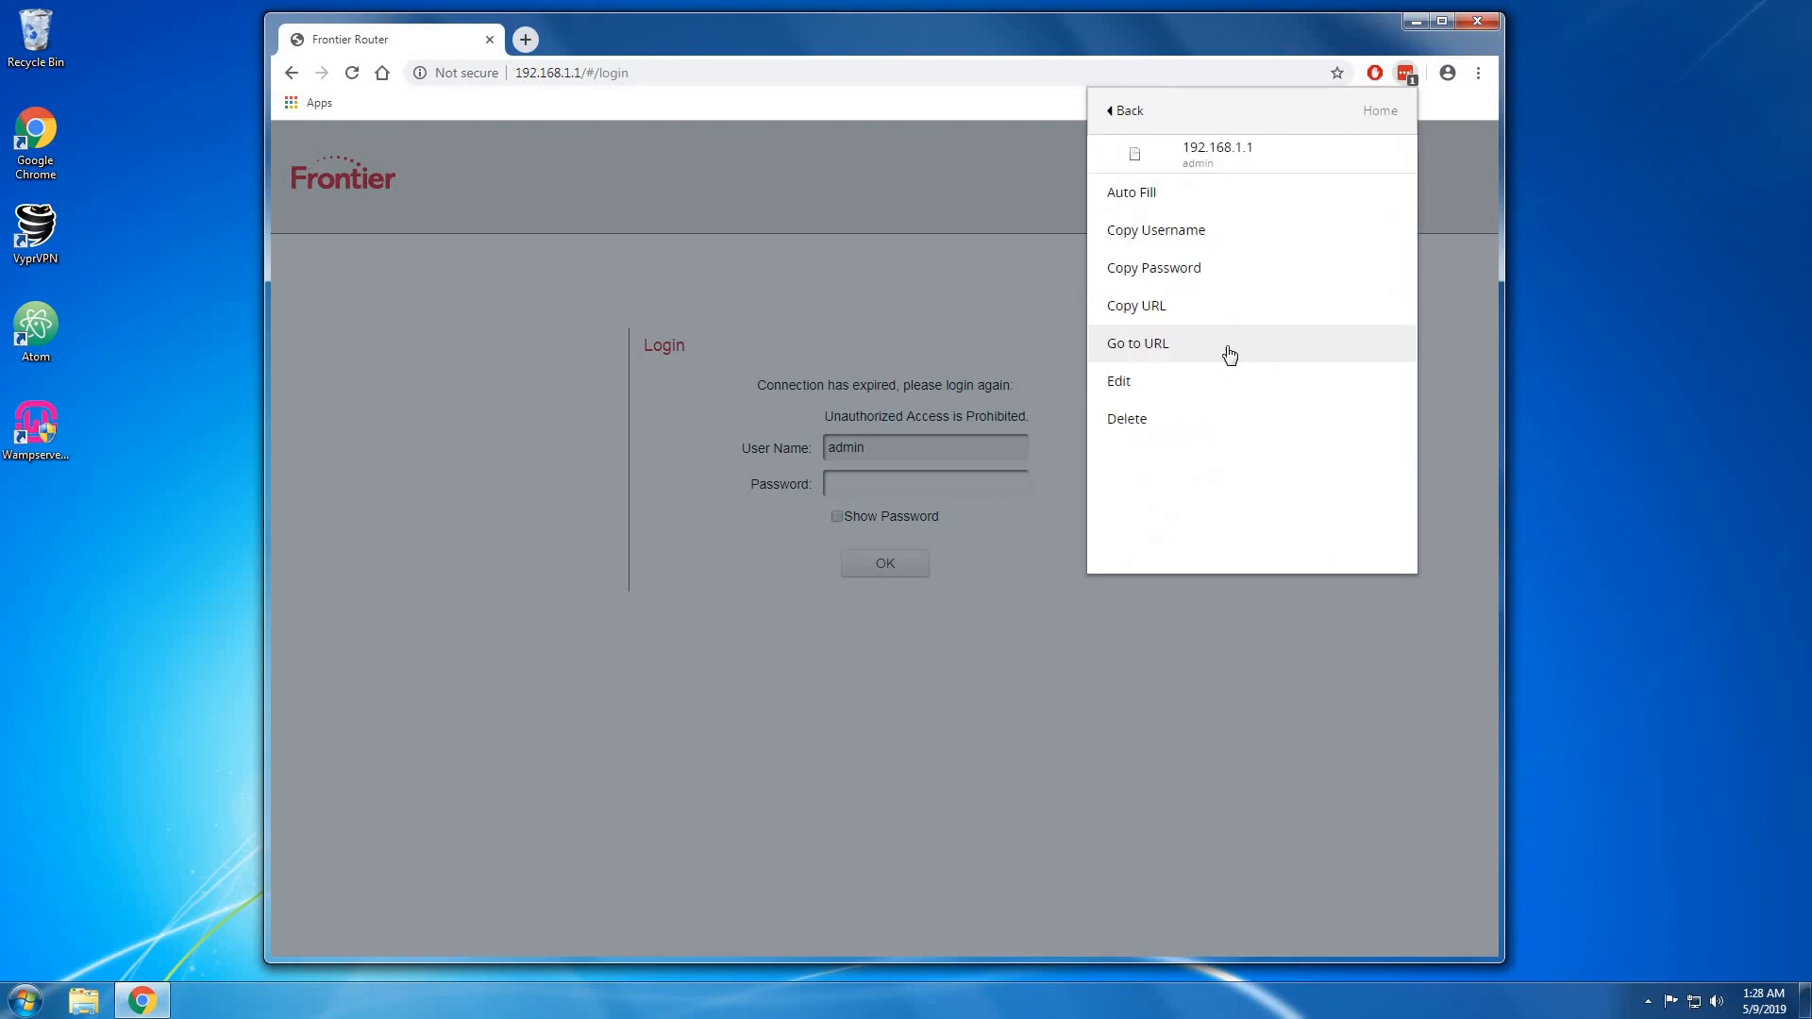
pyautogui.click(1237, 269)
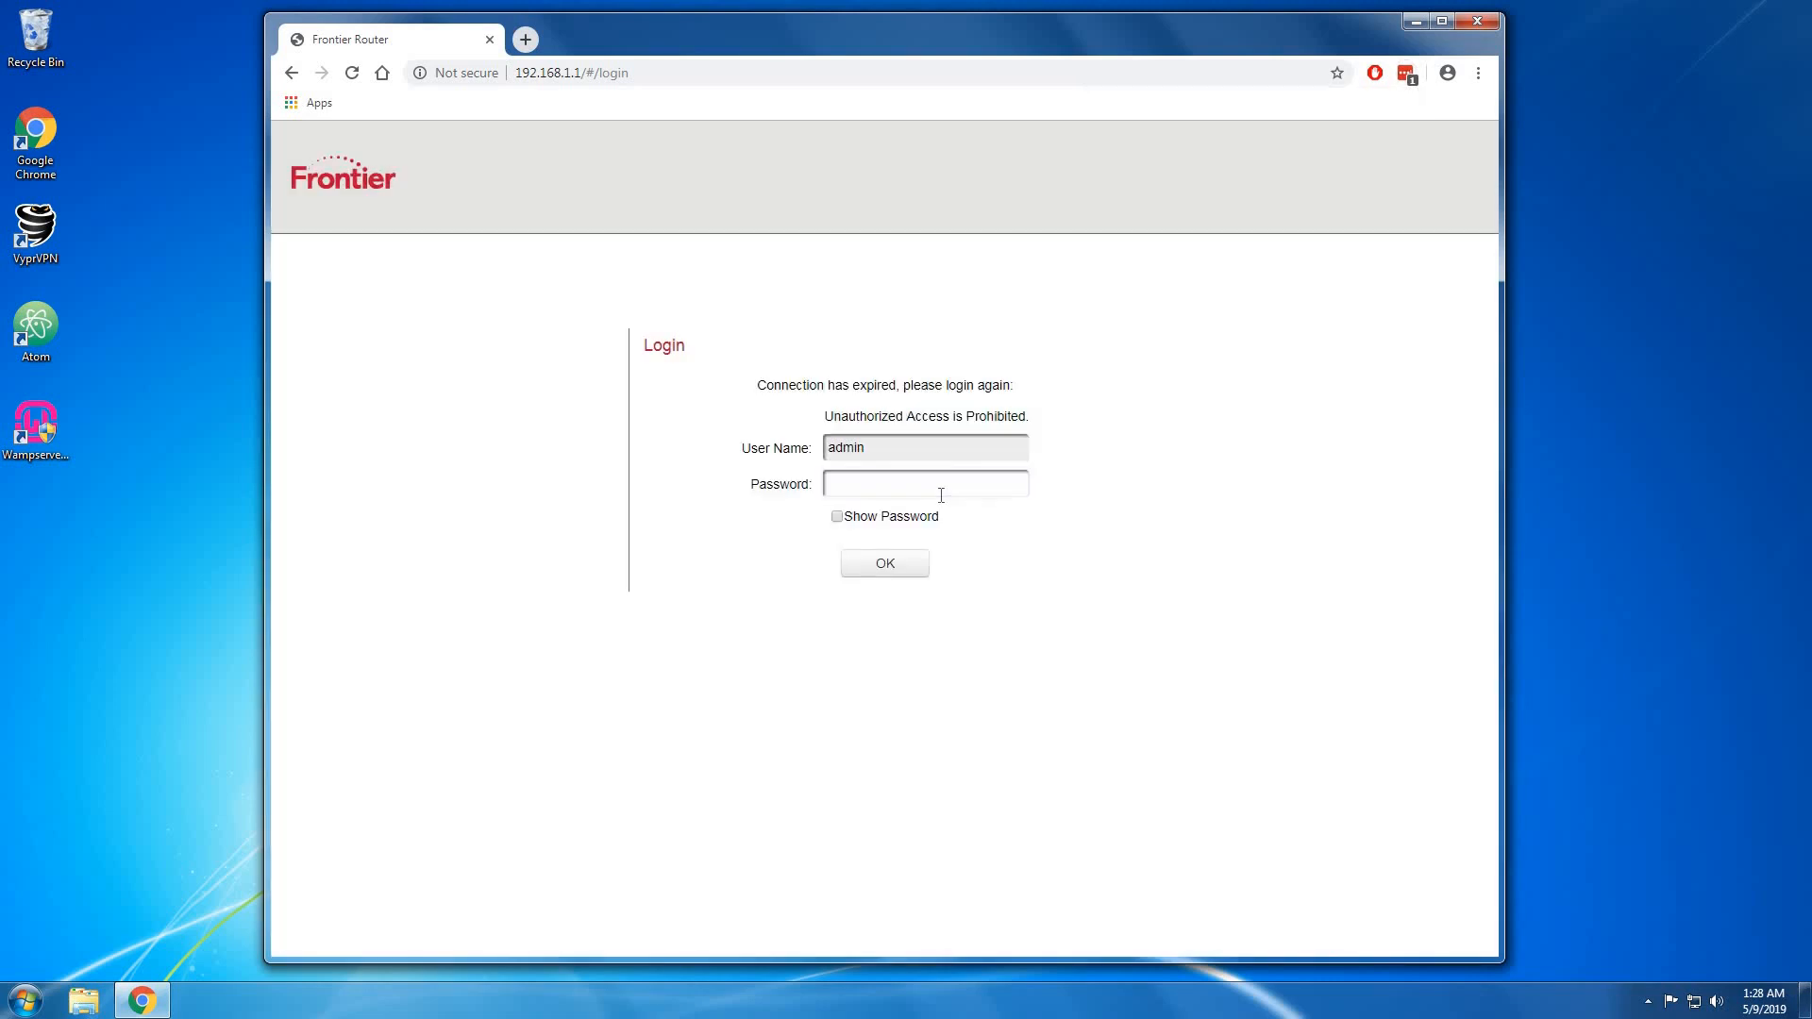
# Paste the password, log in to the router, and decline Chrome's save-password offer.
pyautogui.rightClick(948, 479)
pyautogui.click(979, 568)
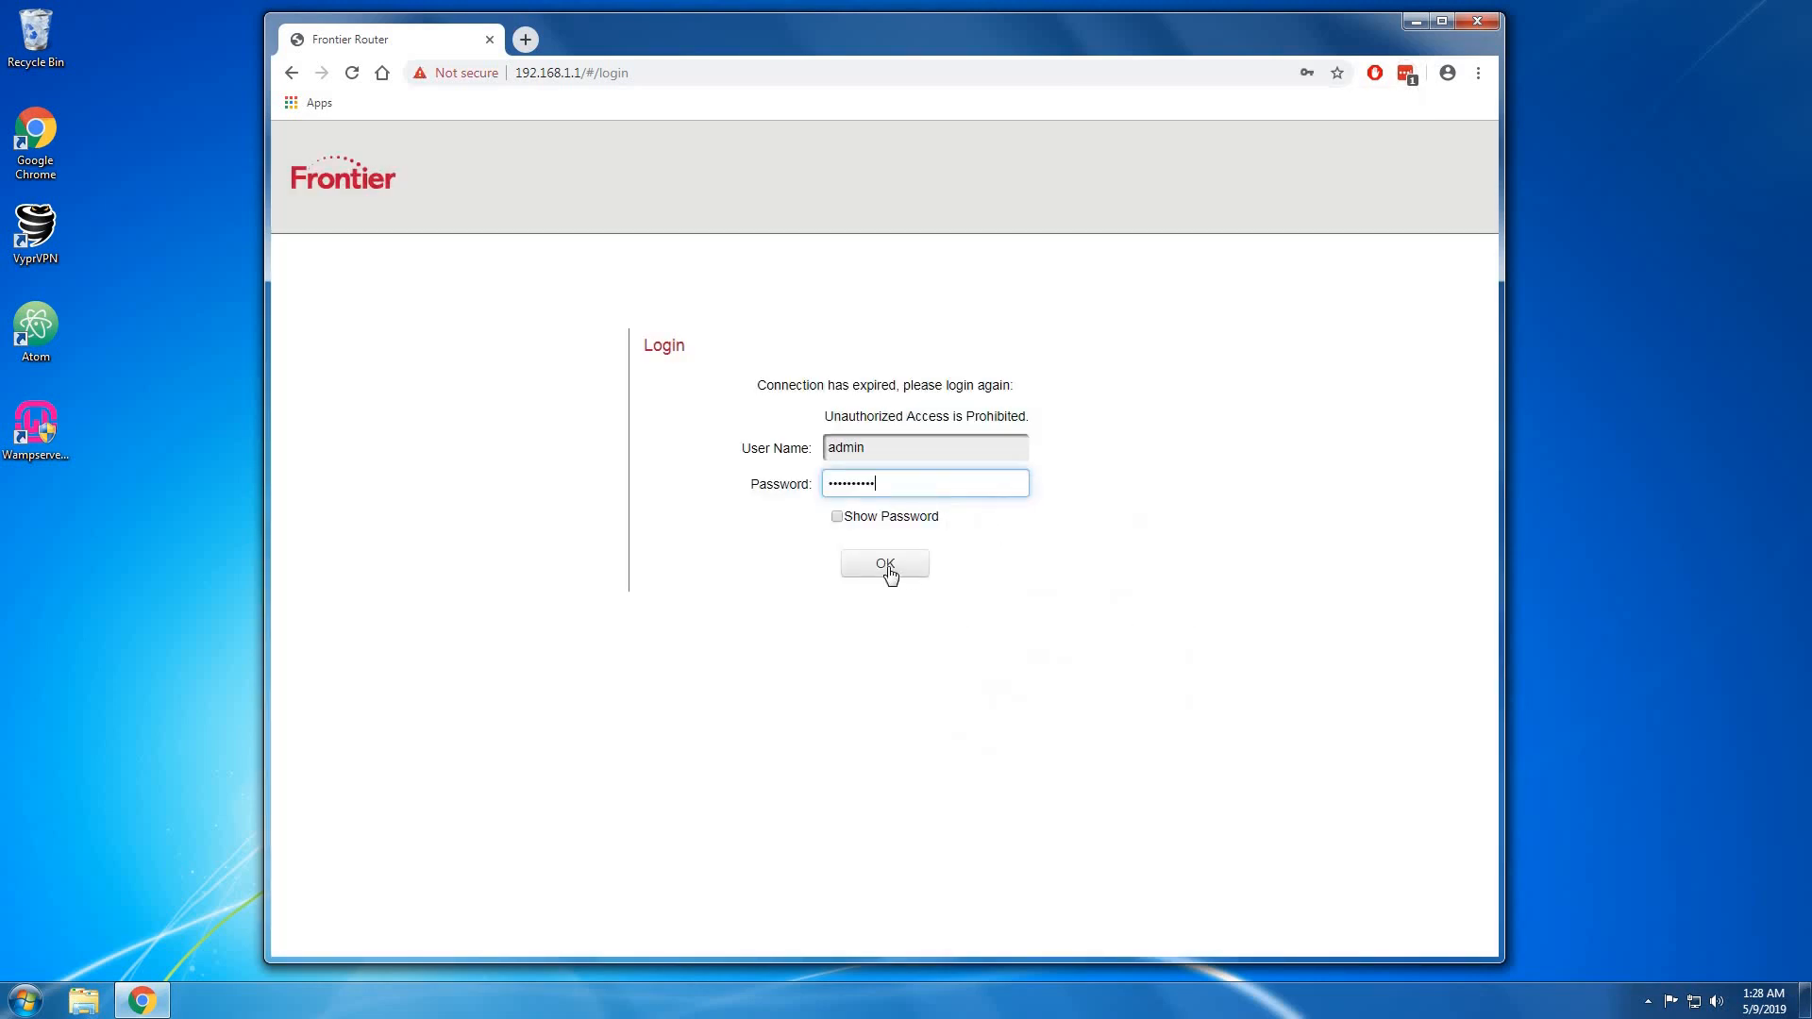
pyautogui.click(885, 565)
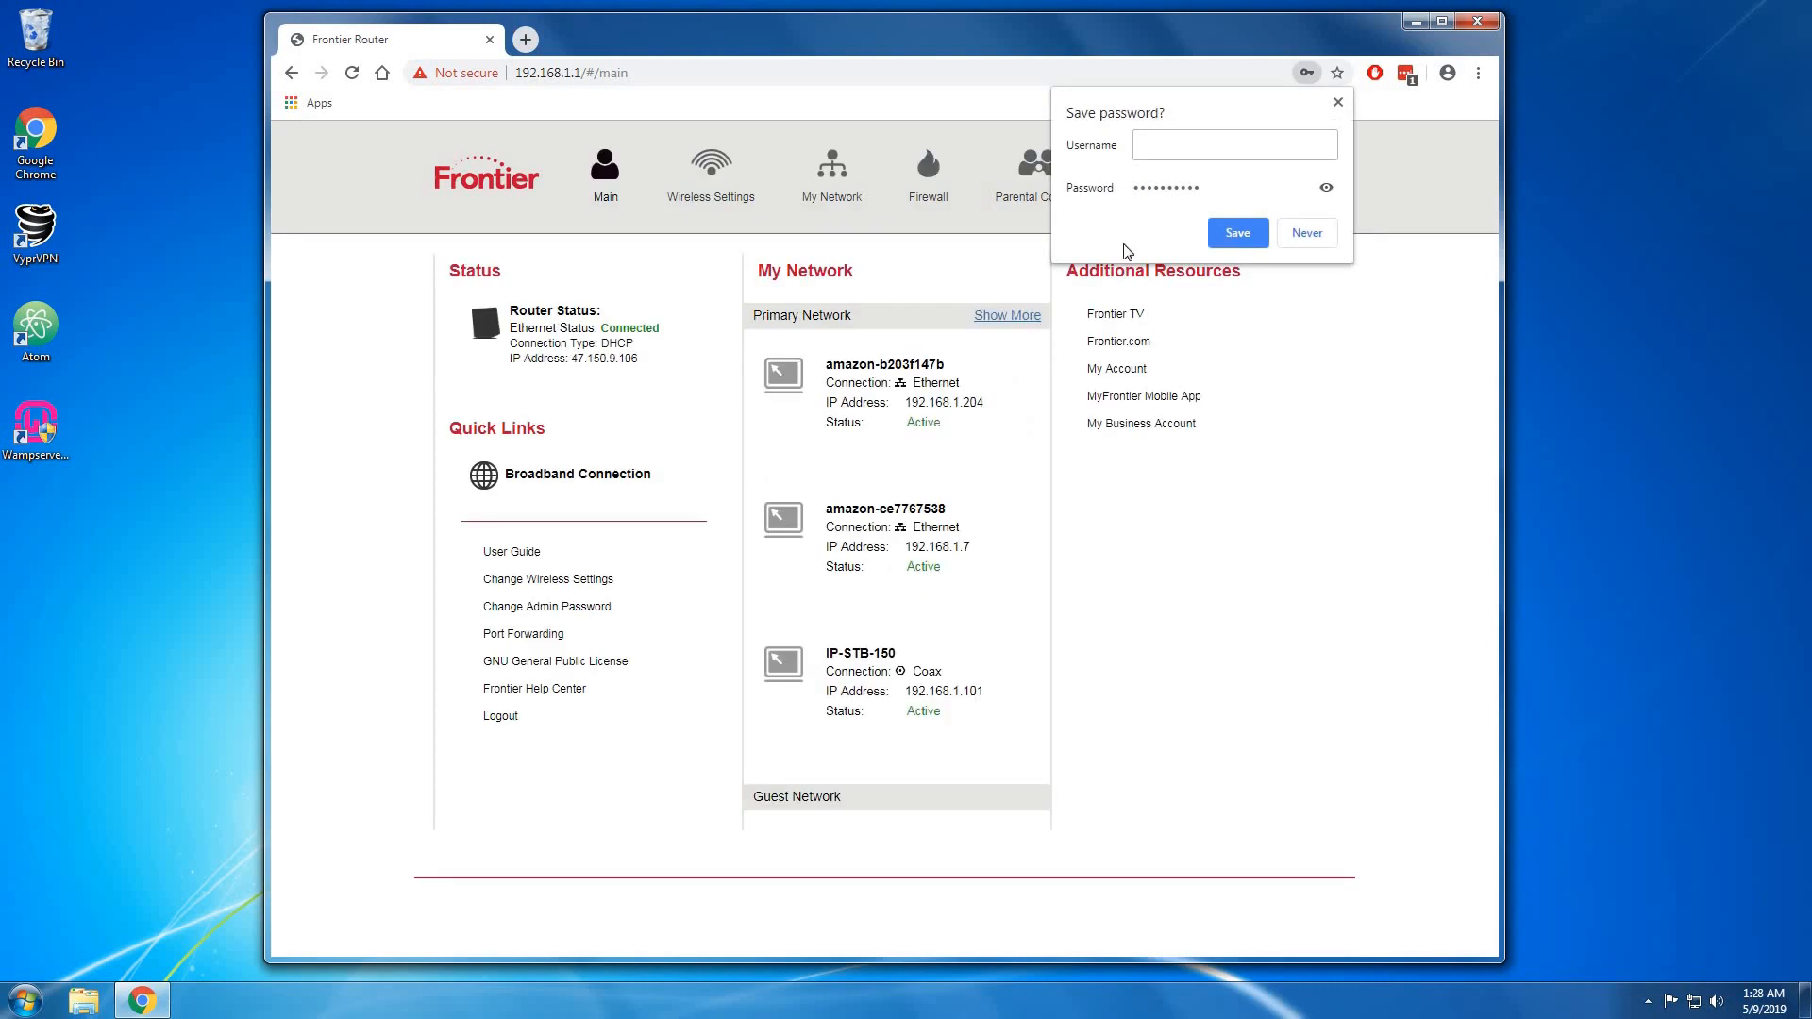
pyautogui.click(1306, 233)
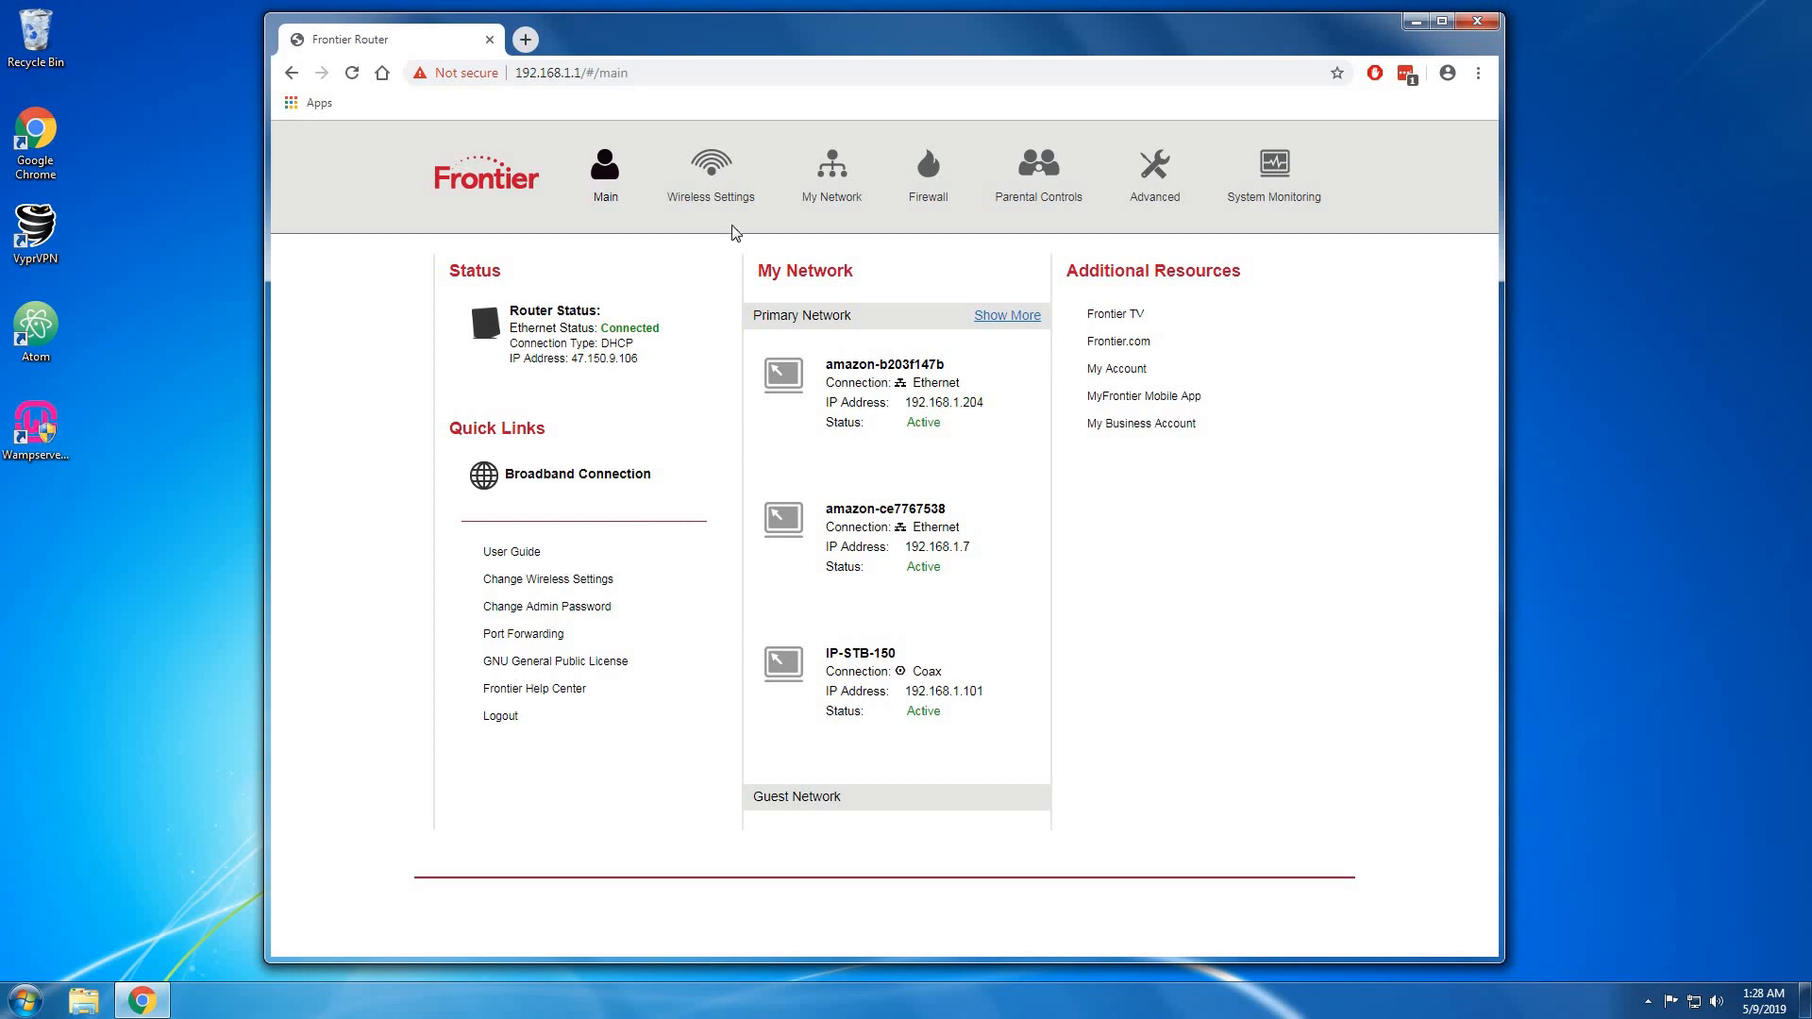
# Open Firewall settings past the warning and view Port Forwarding's port 80 to 192.168.1.6 rule.
pyautogui.click(925, 191)
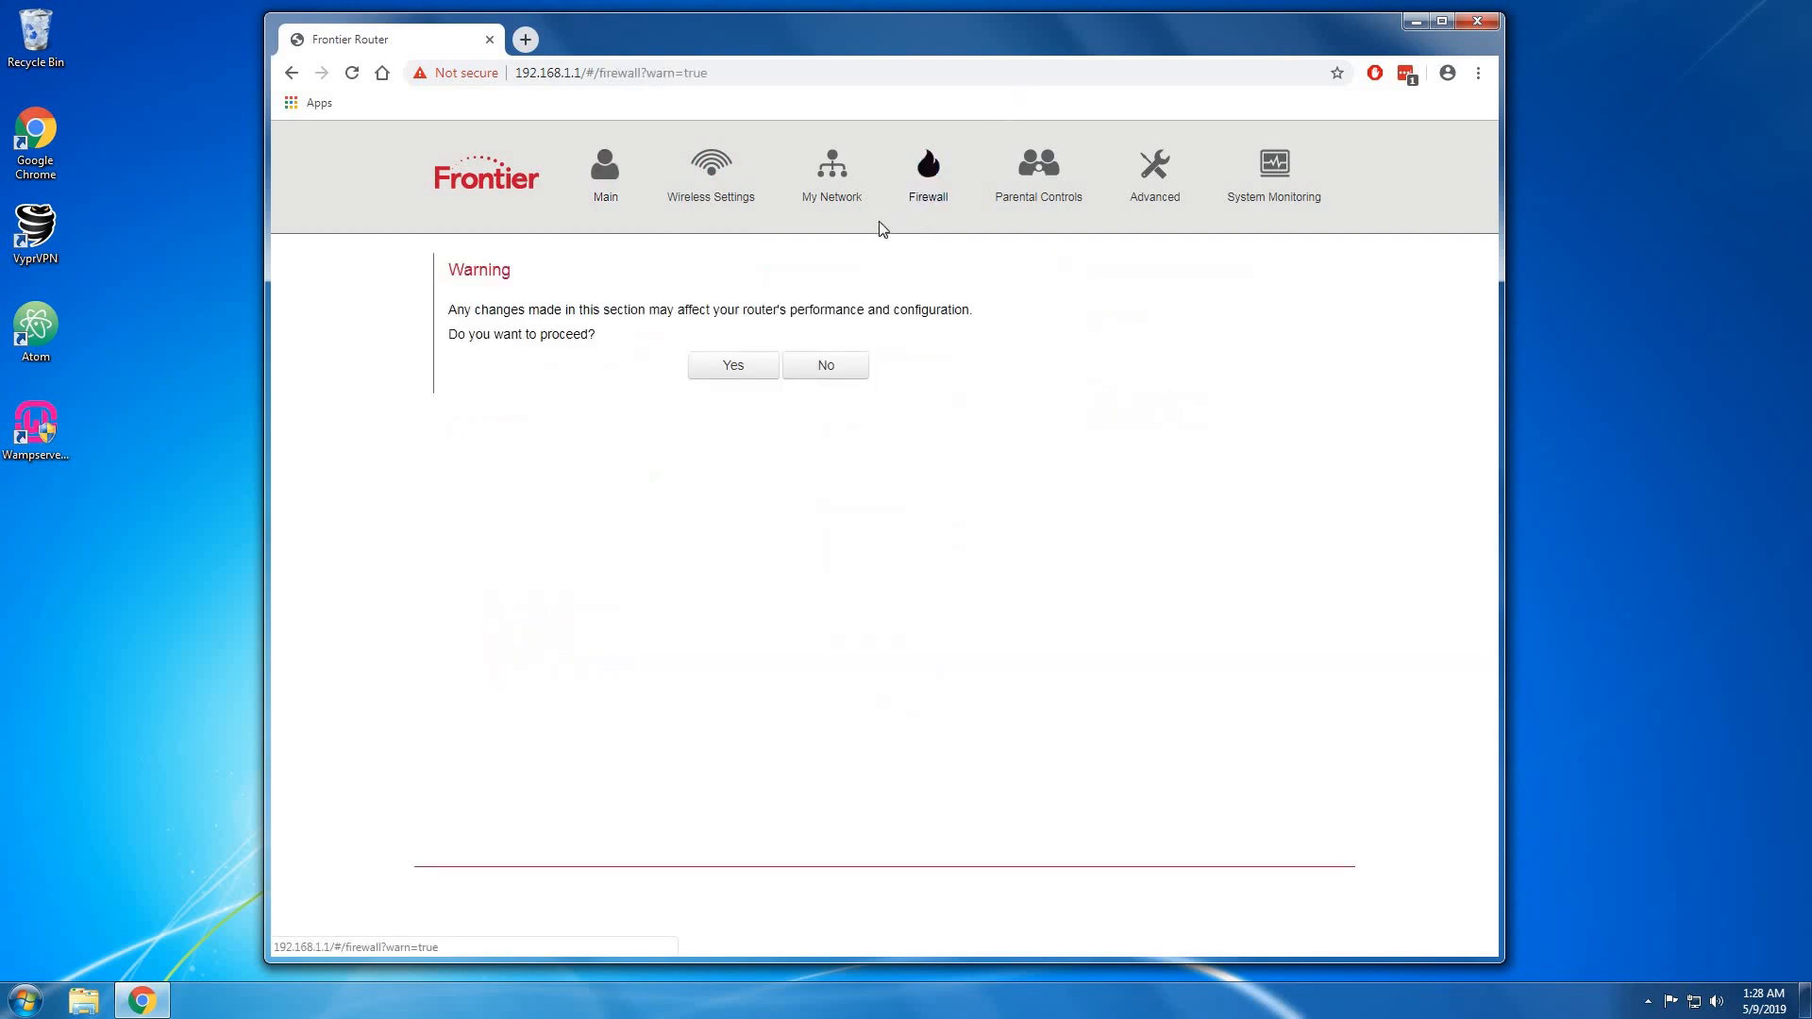
pyautogui.click(727, 366)
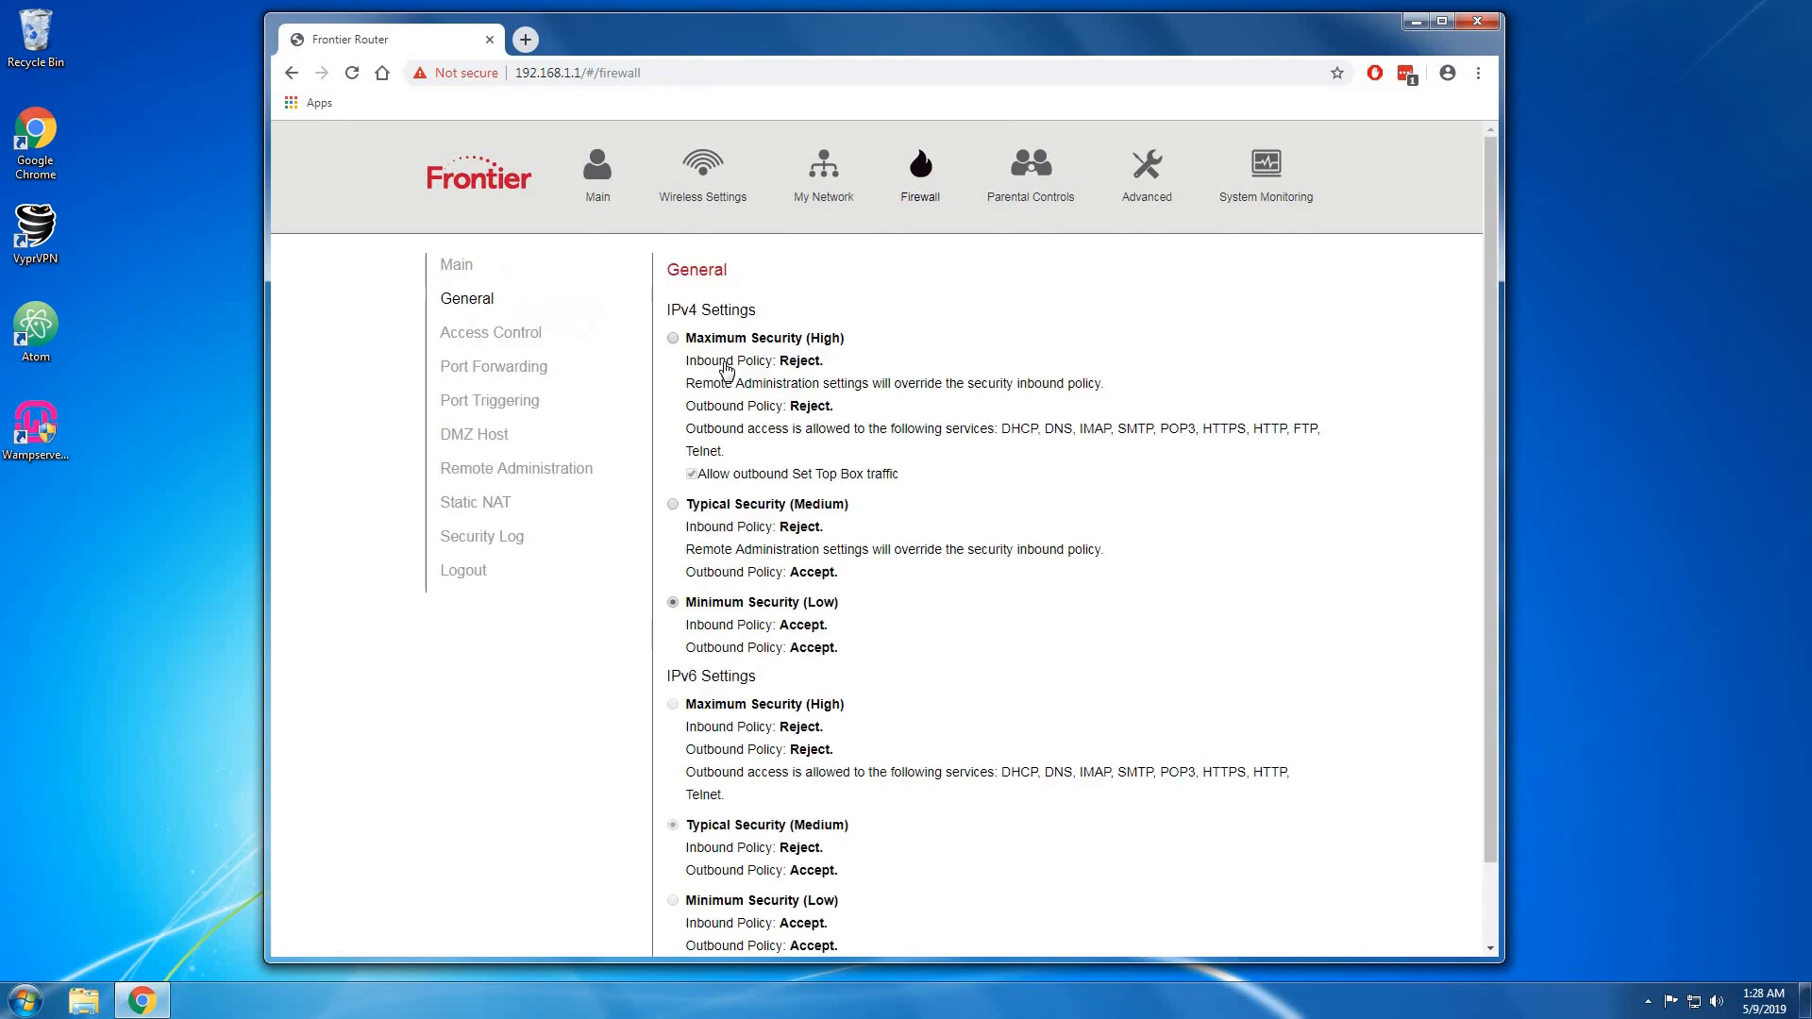
pyautogui.click(522, 368)
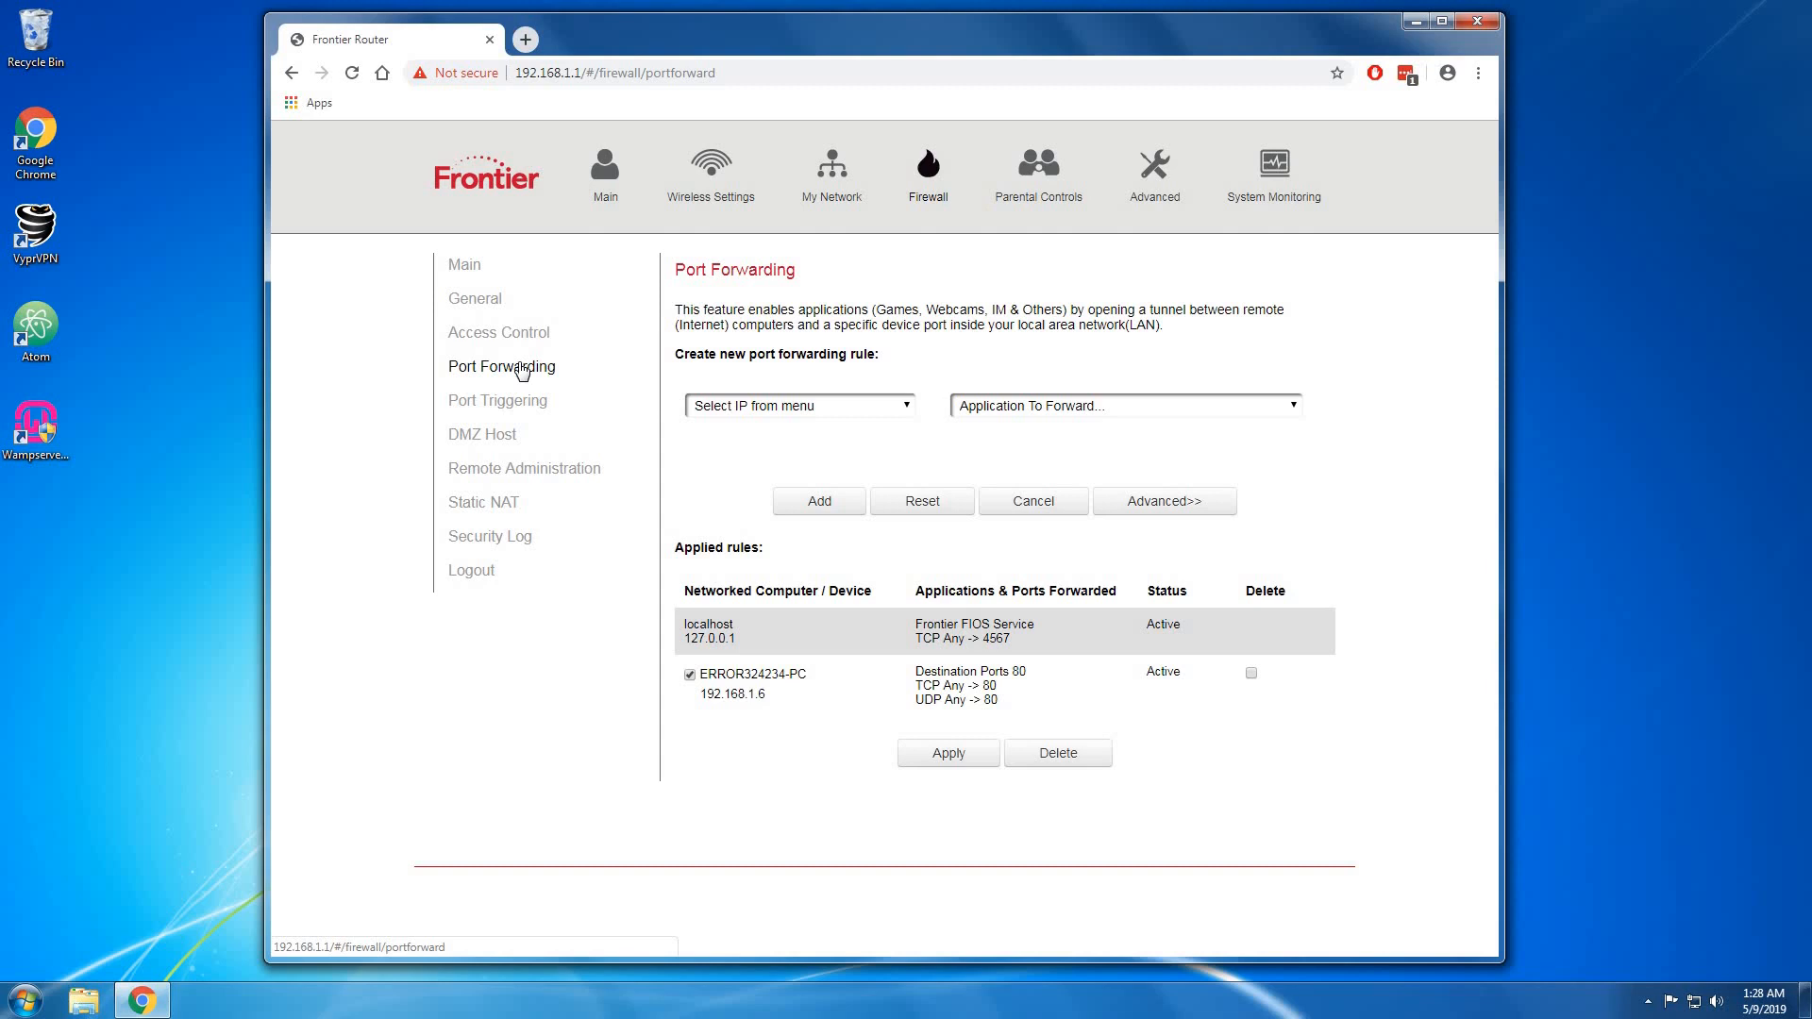
# Set the new forwarding rule's target to 192.168.1.6 - ERROR324234-PC, then open Start.
pyautogui.click(522, 369)
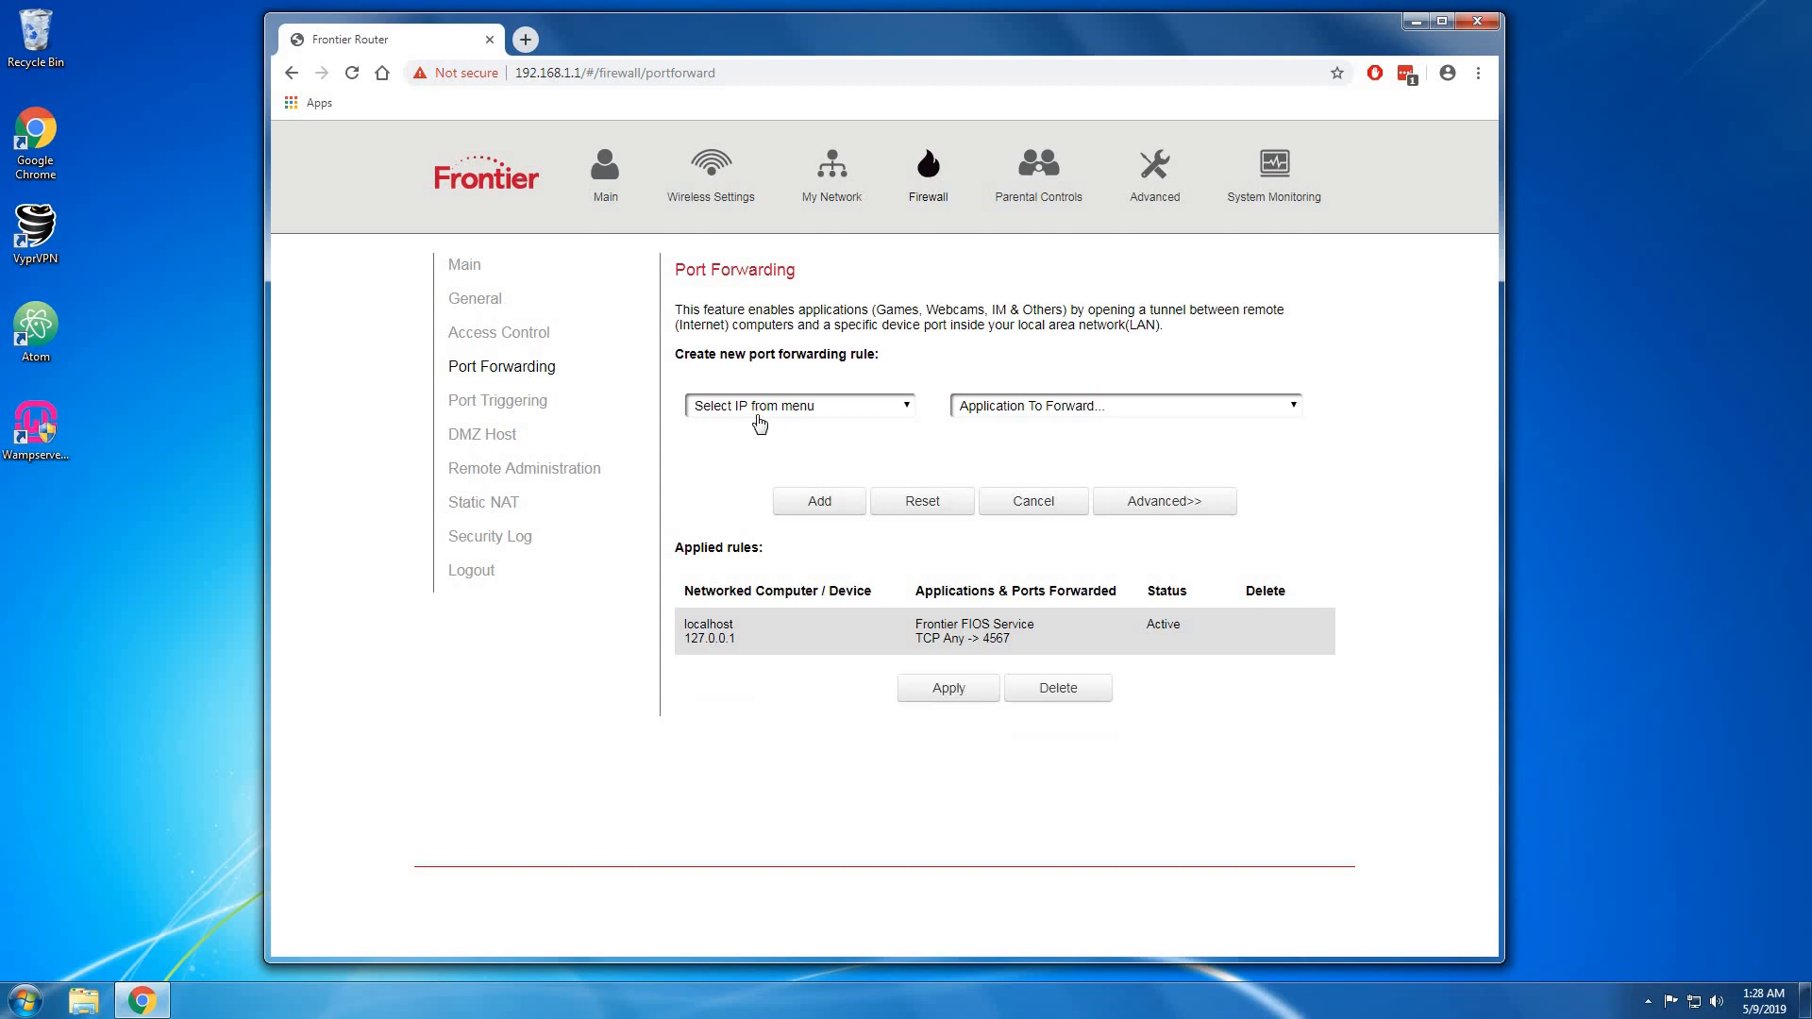
pyautogui.click(760, 412)
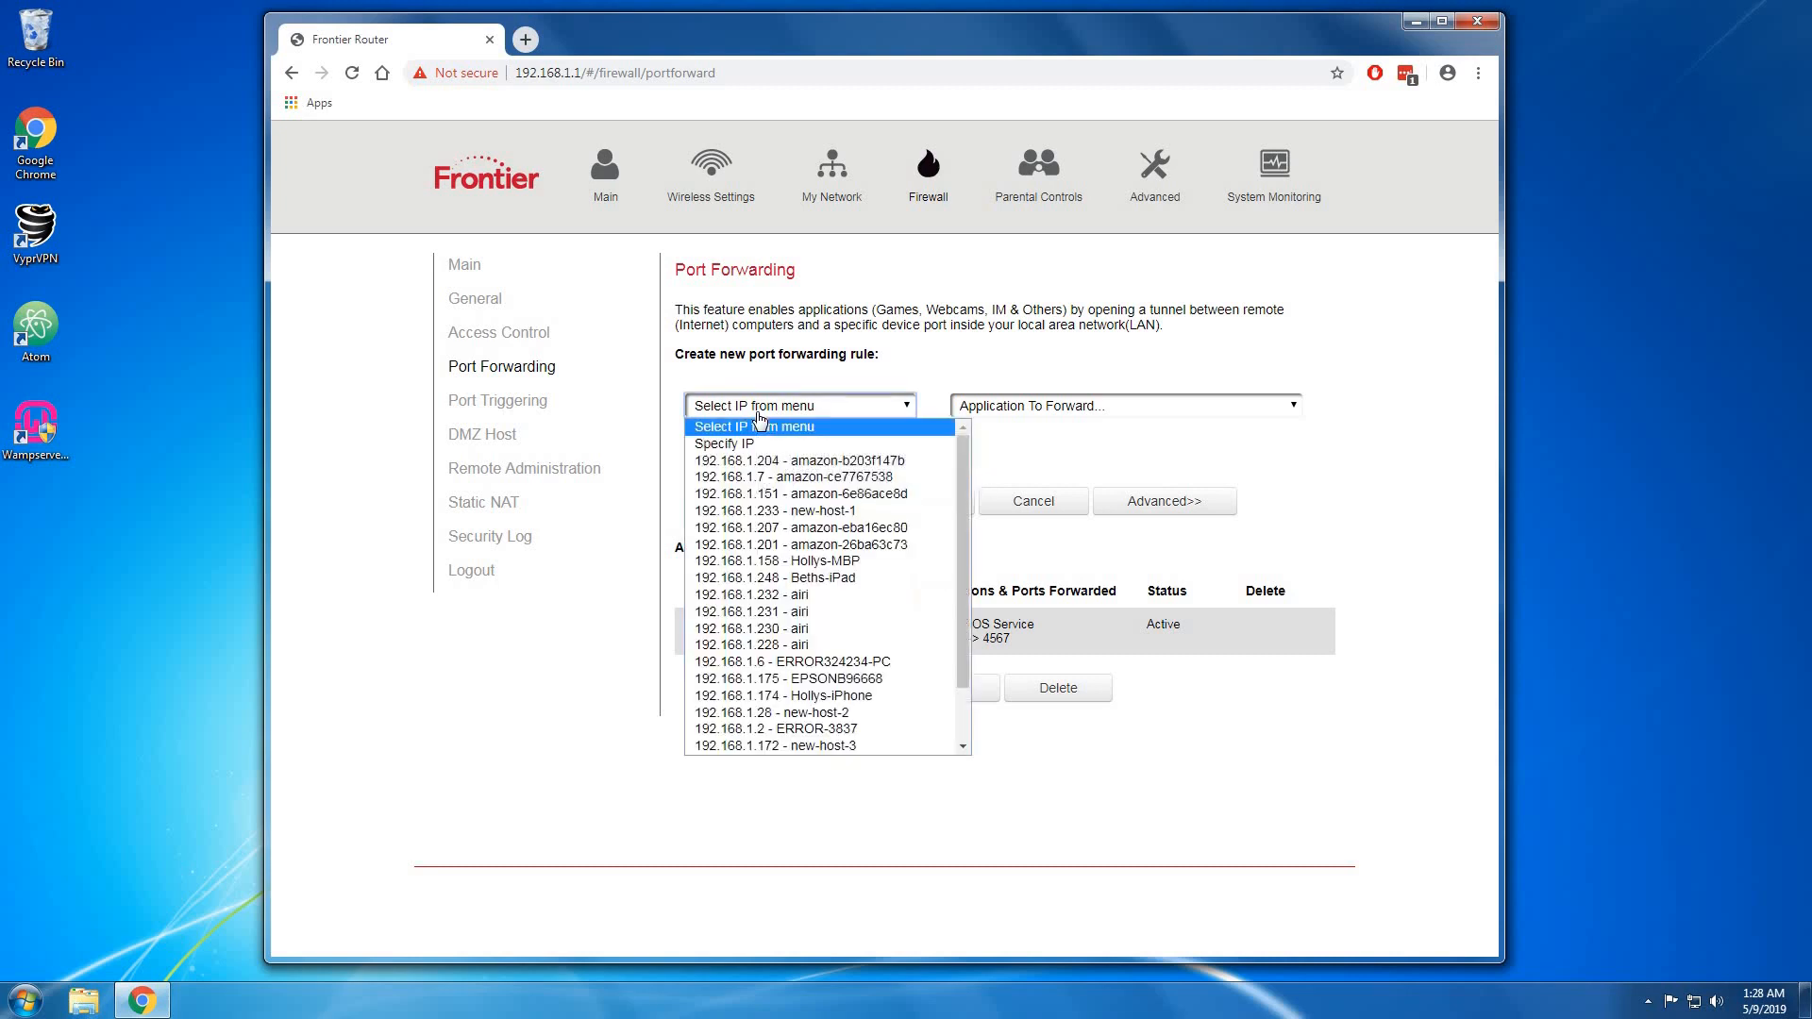
pyautogui.click(924, 338)
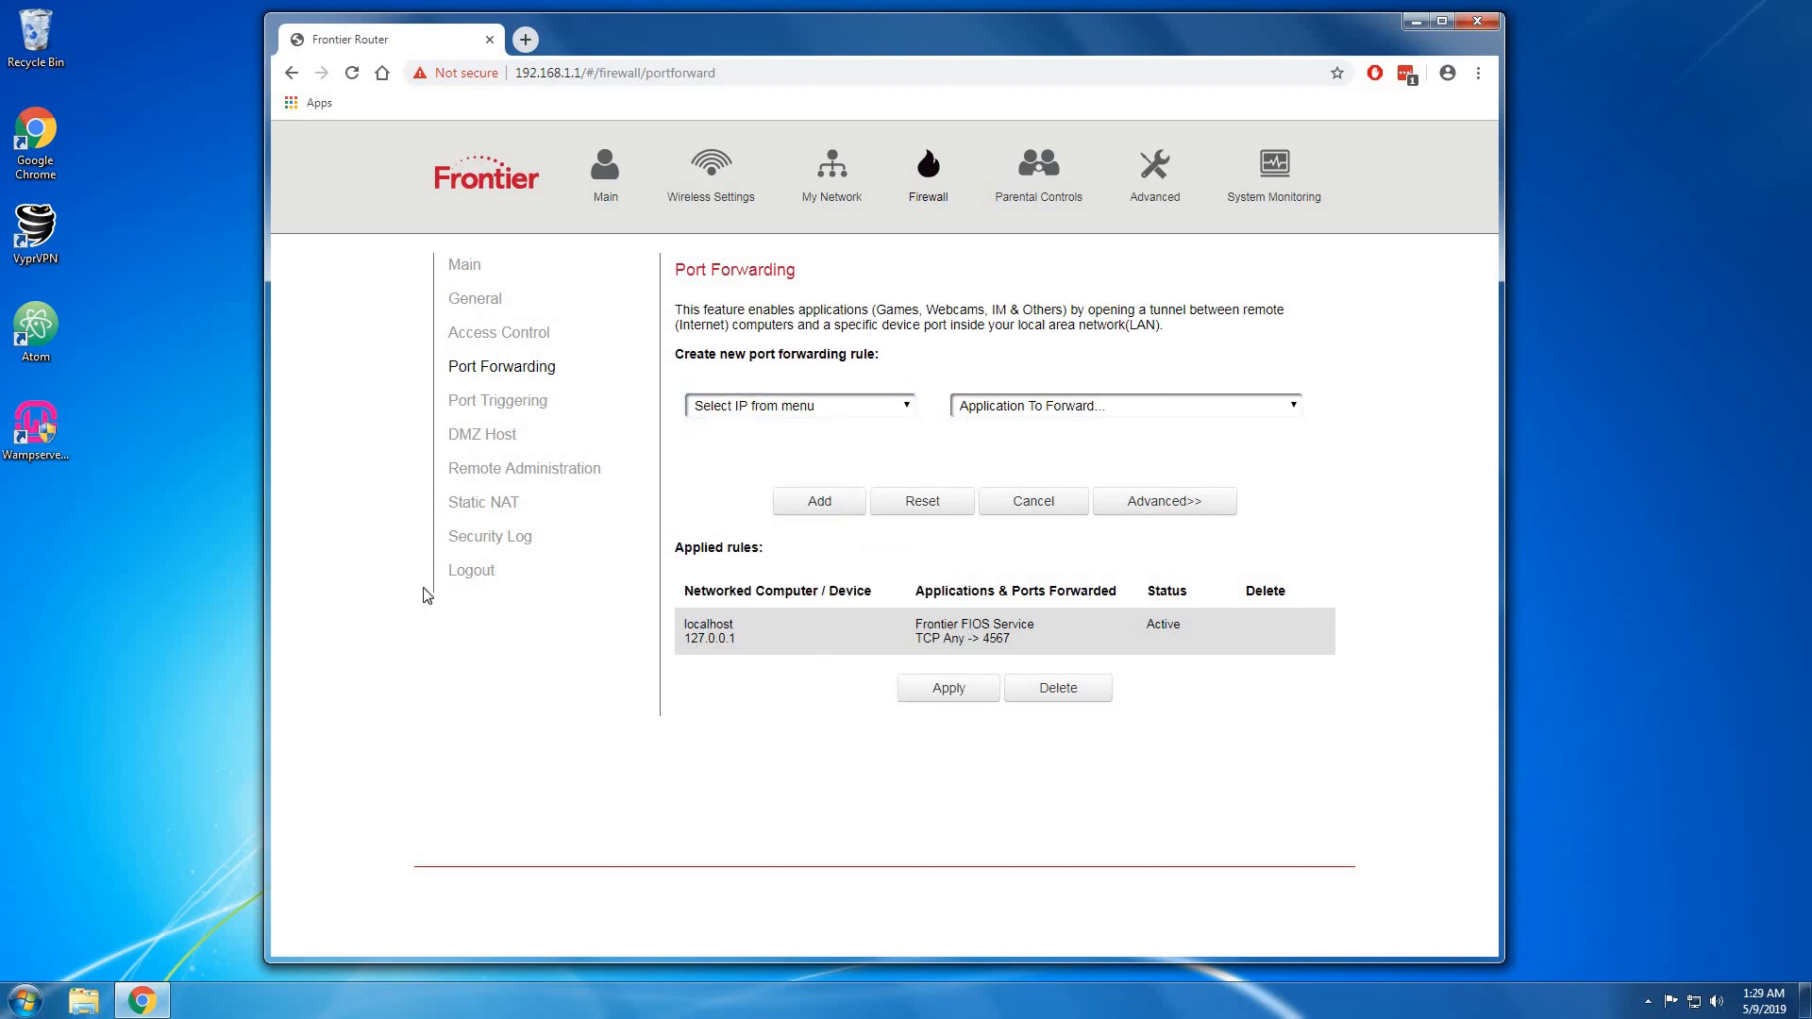
pyautogui.click(797, 411)
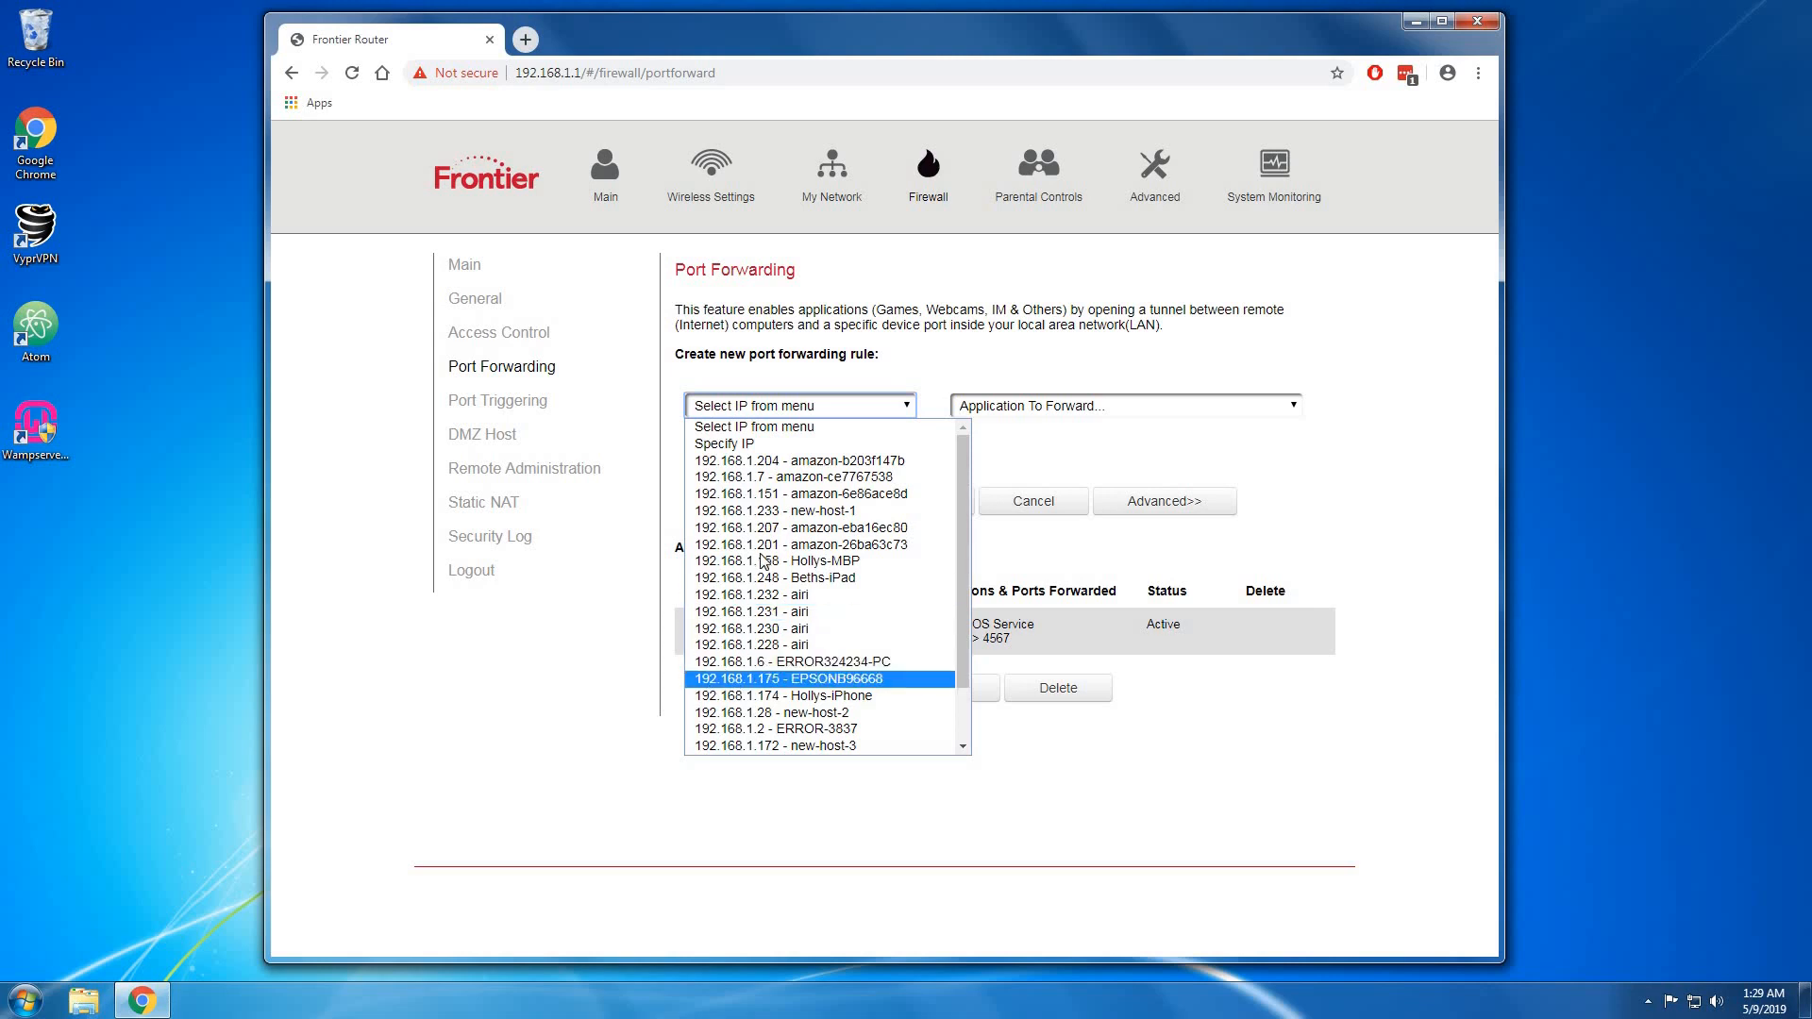
pyautogui.click(711, 664)
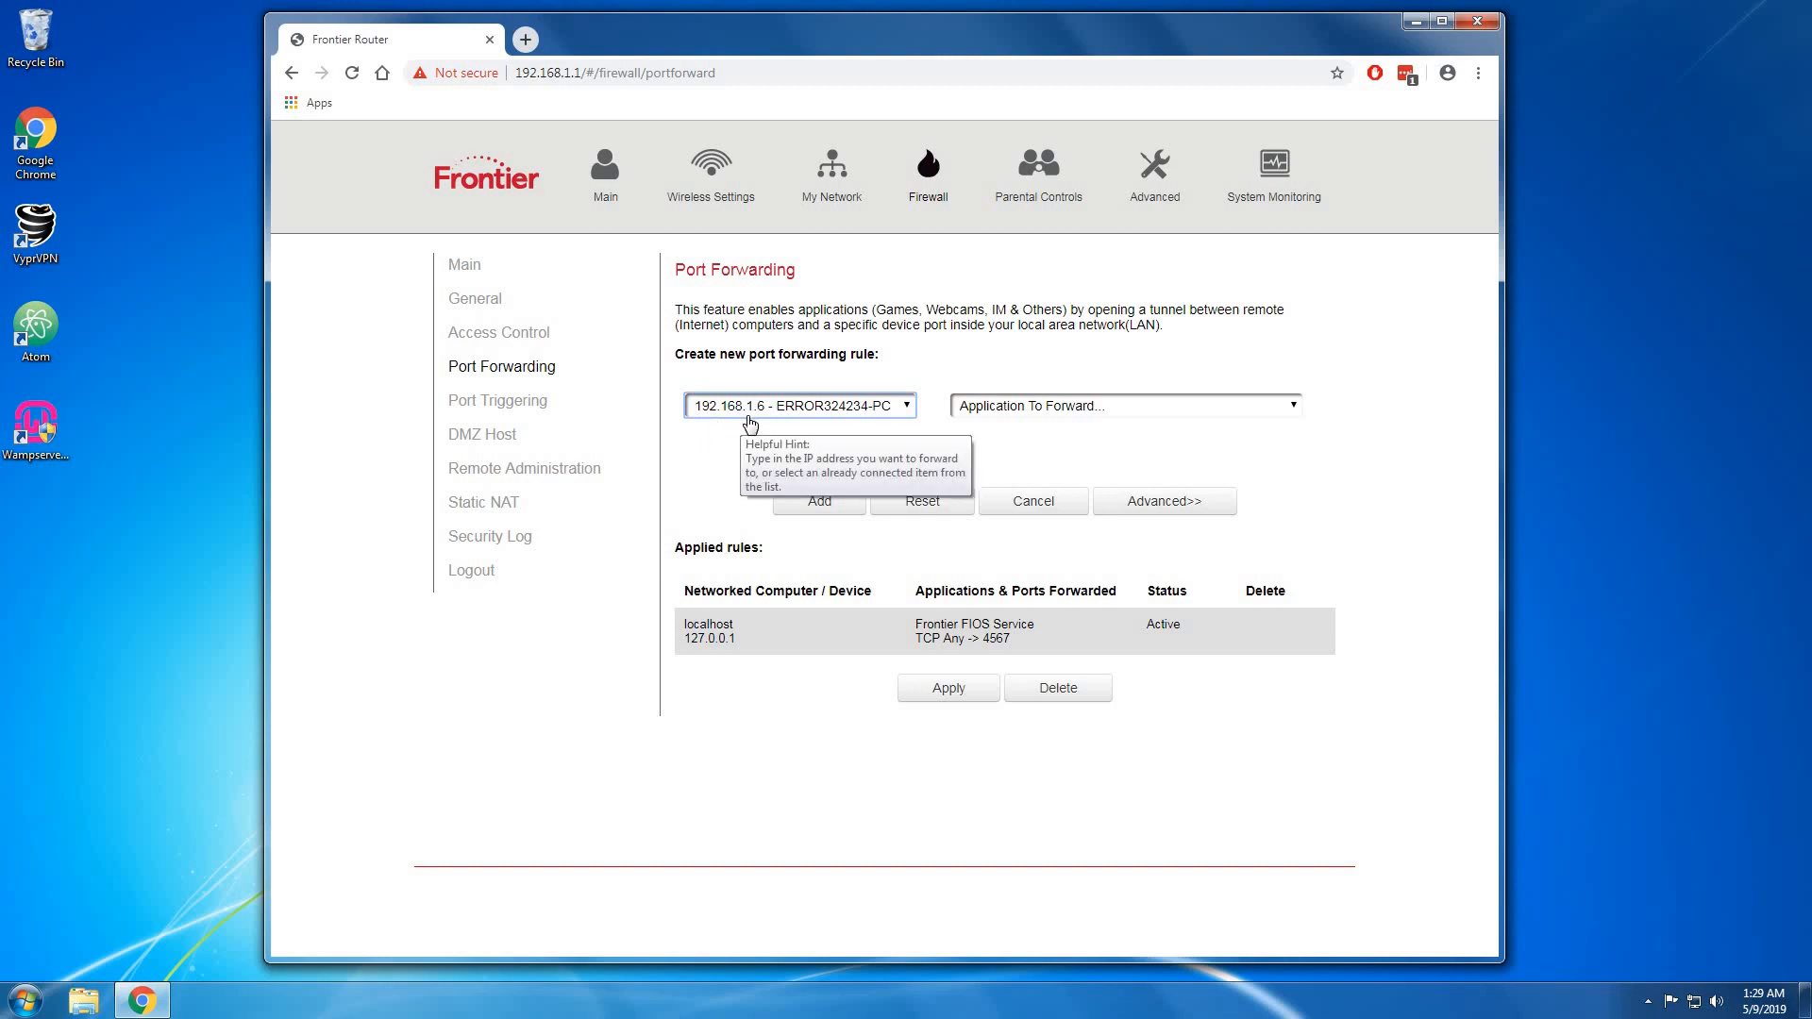
pyautogui.click(23, 1004)
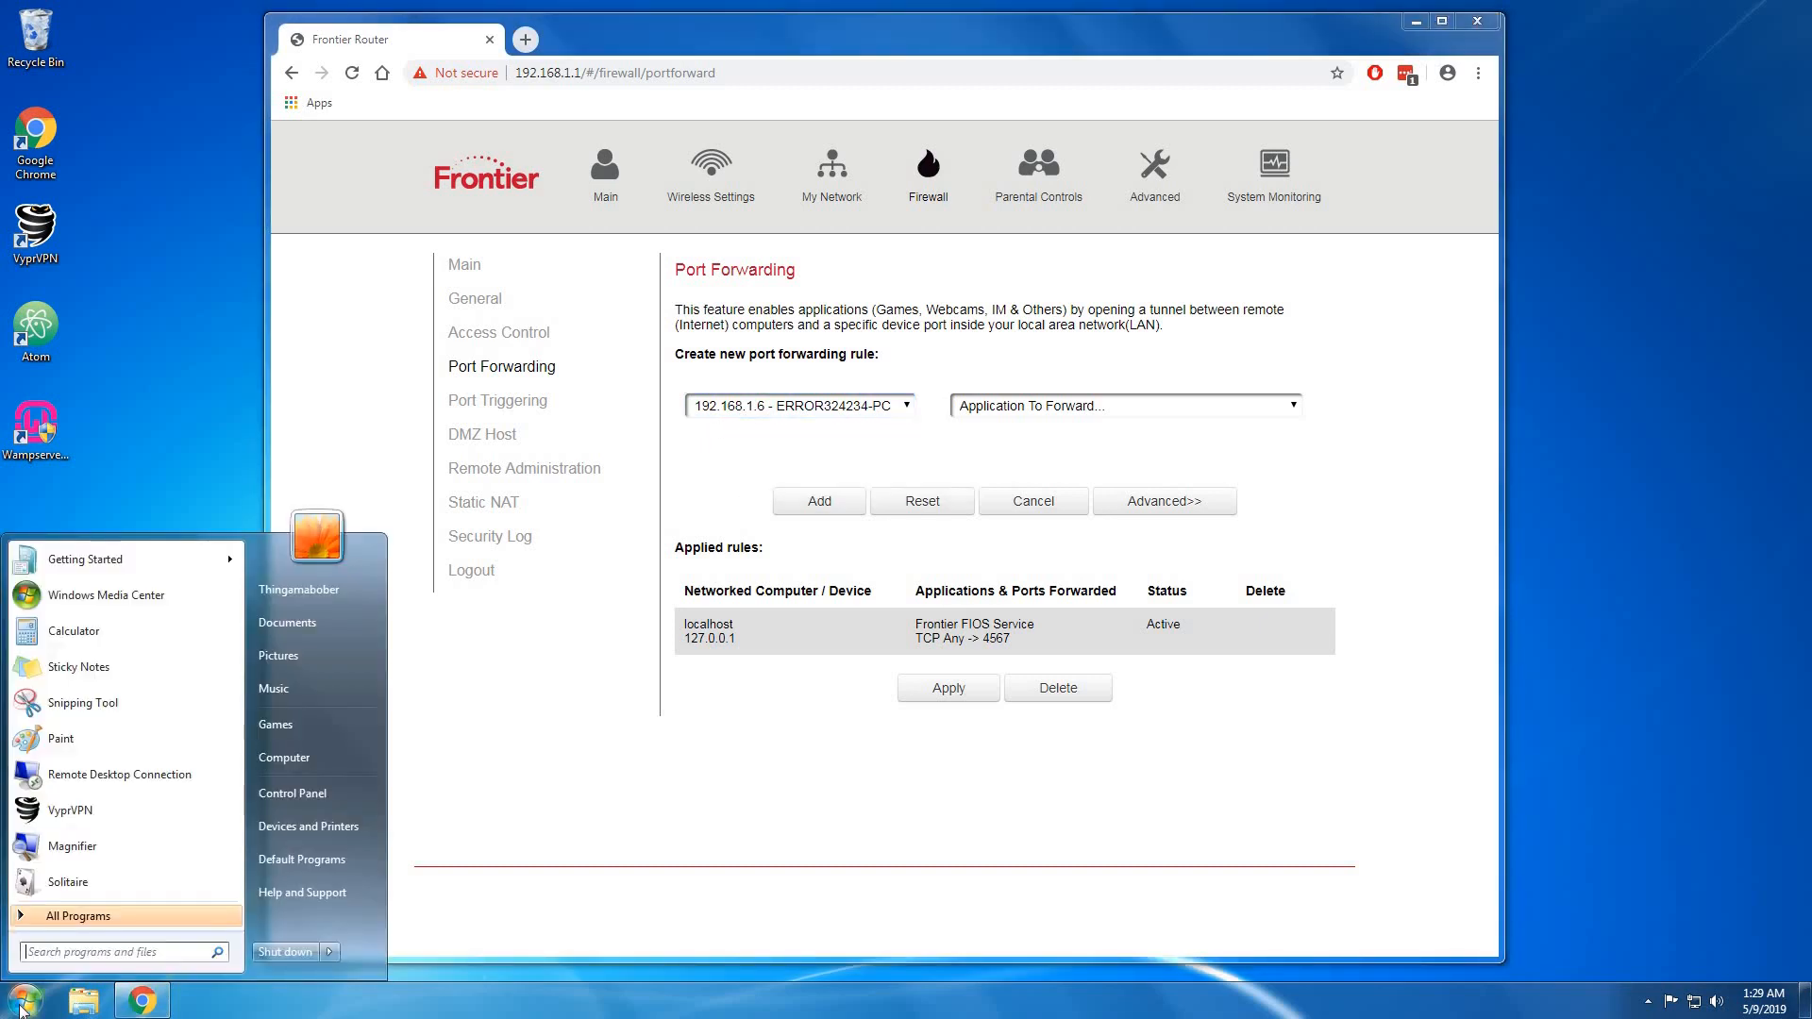
# Run ipconfig in cmd to confirm IPv4 192.168.1.6, then close the console.
pyautogui.write('cmd')
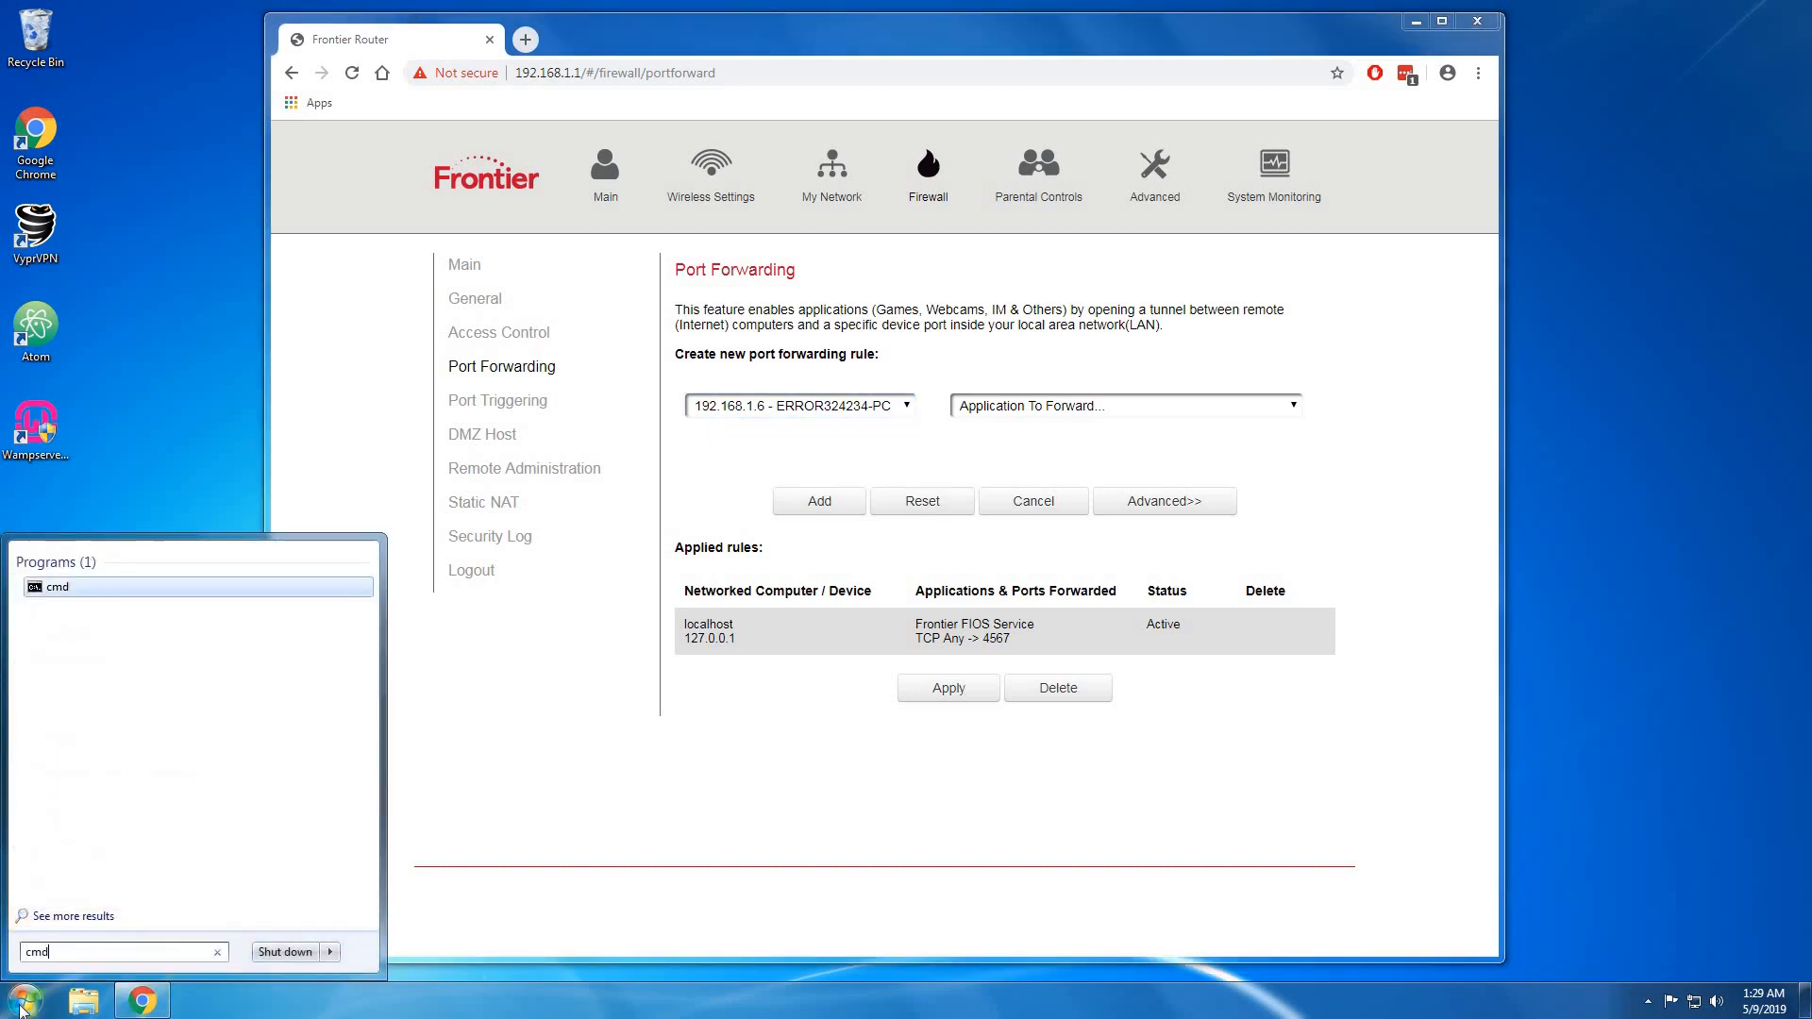
pyautogui.press('Return')
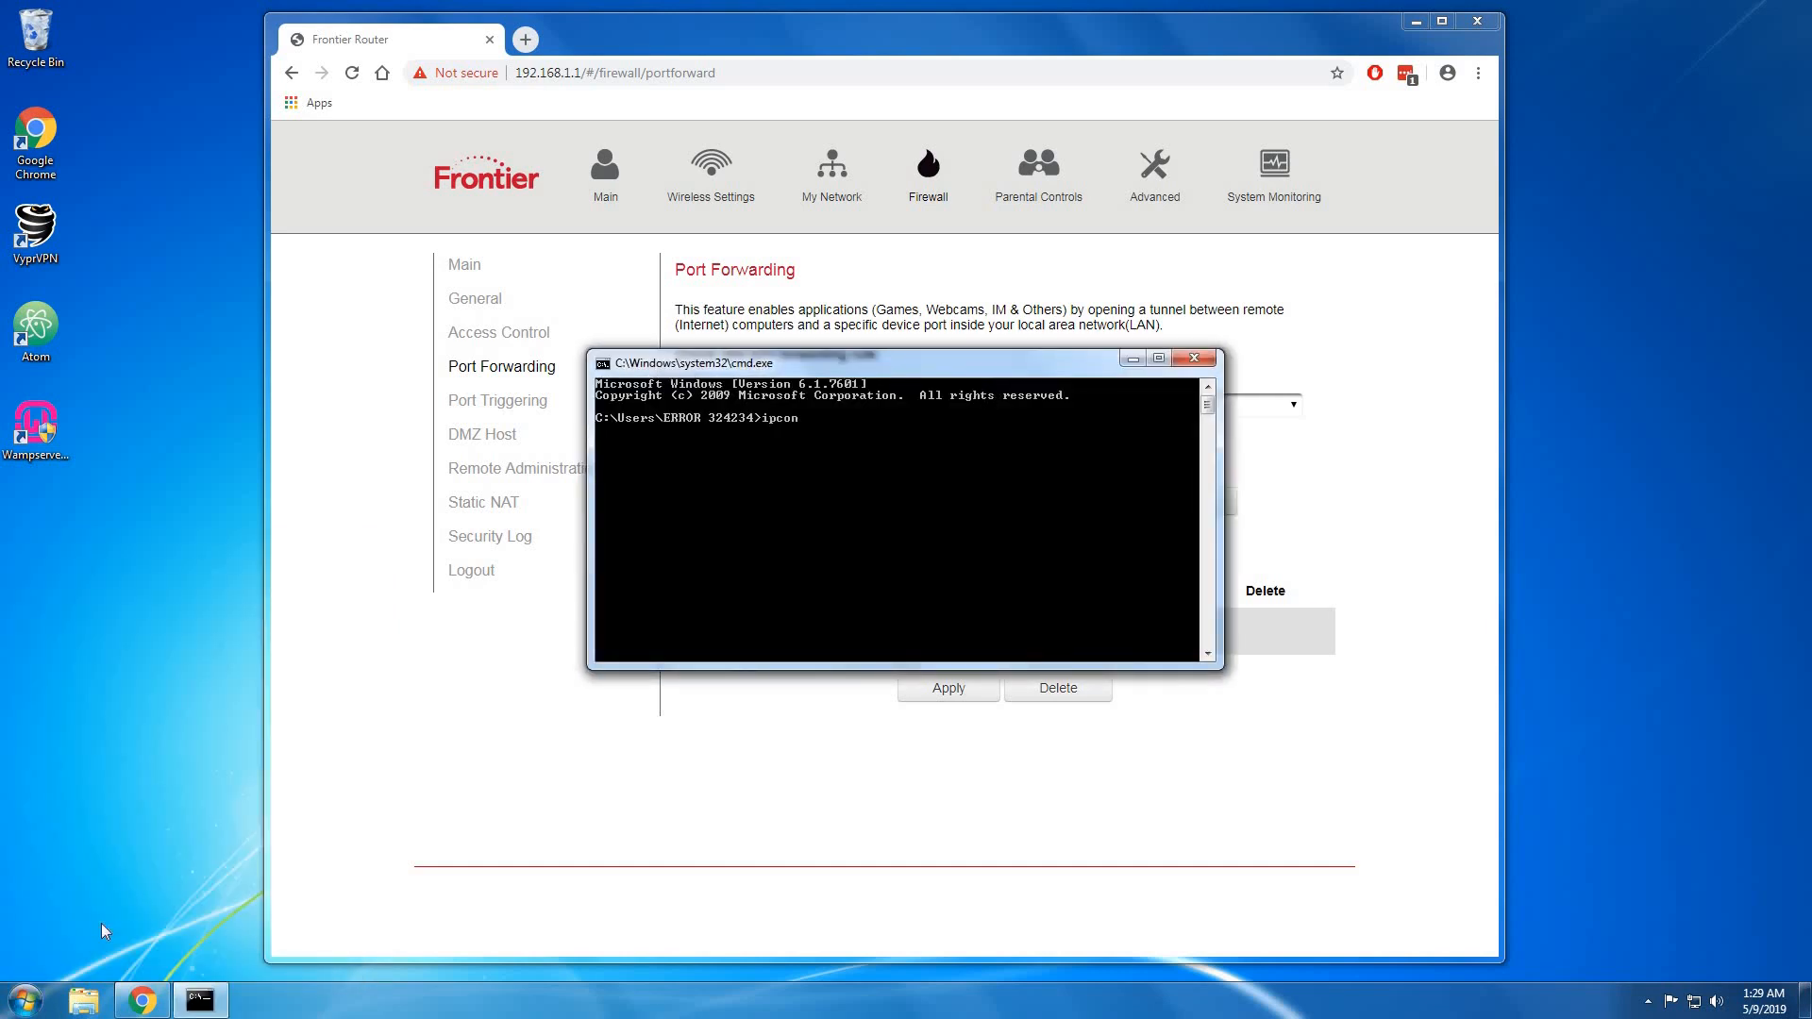
pyautogui.write('ipconfig')
pyautogui.press('Return')
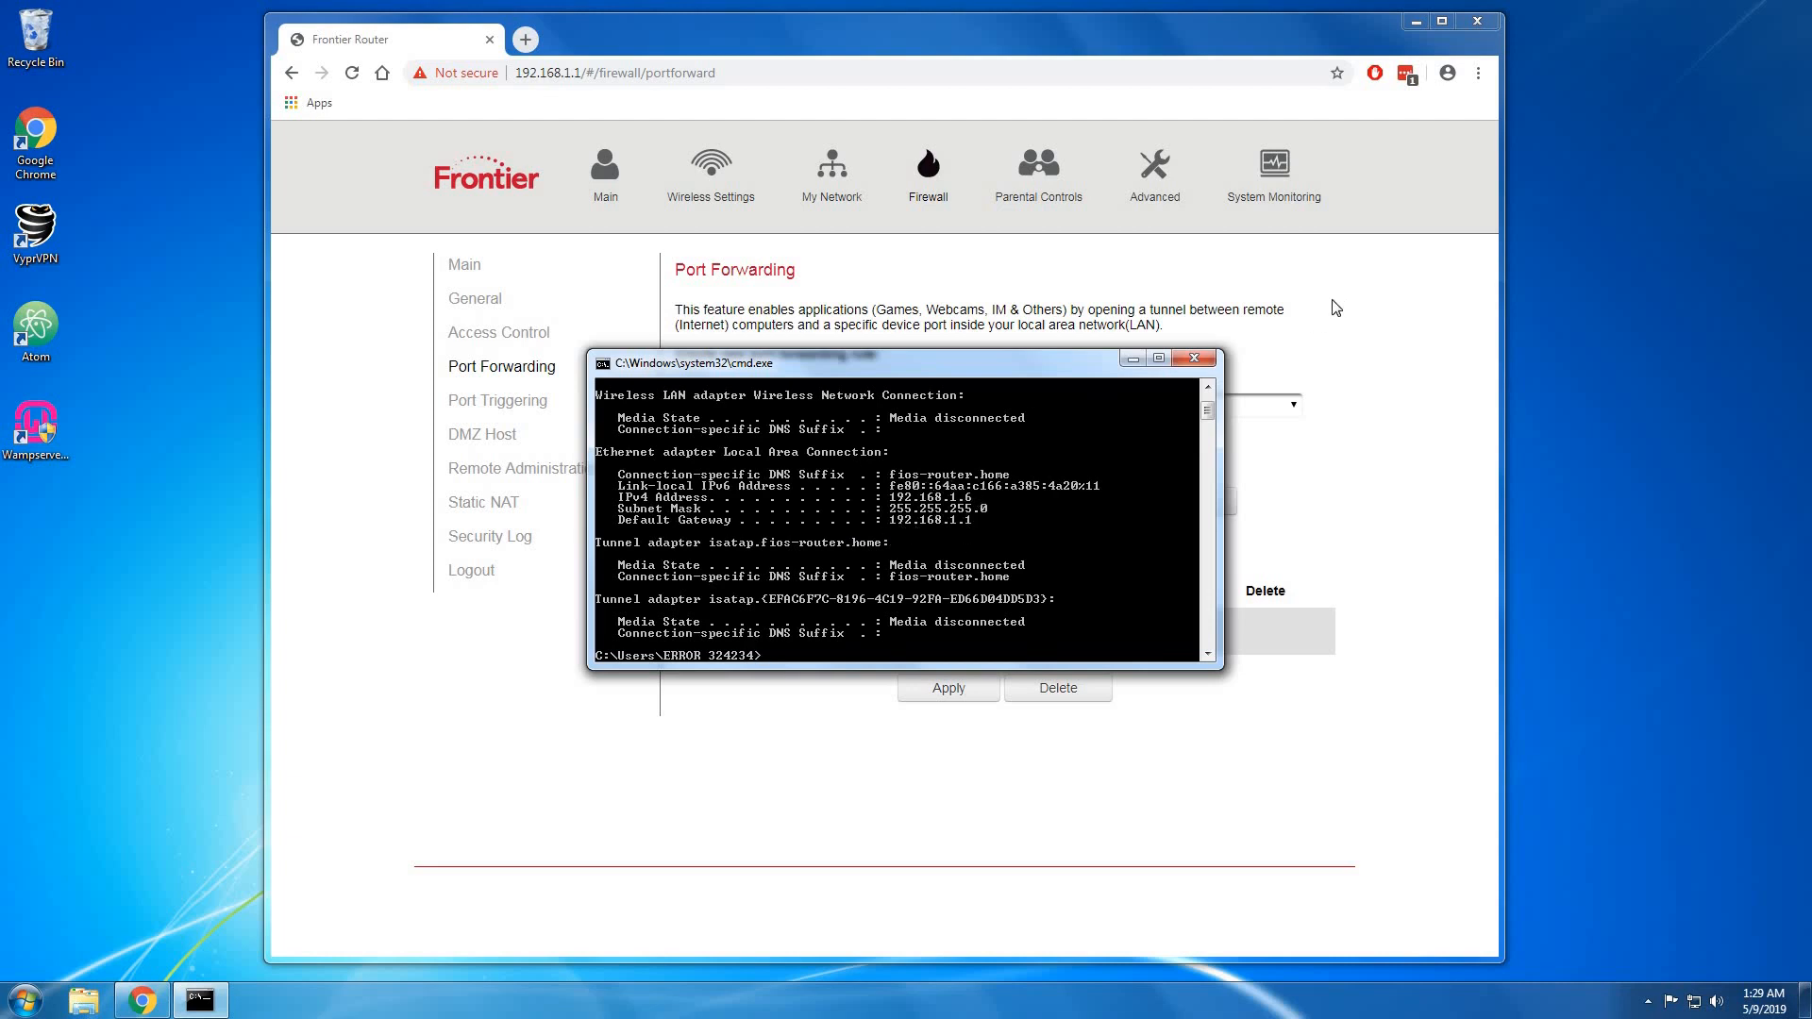
pyautogui.click(1194, 358)
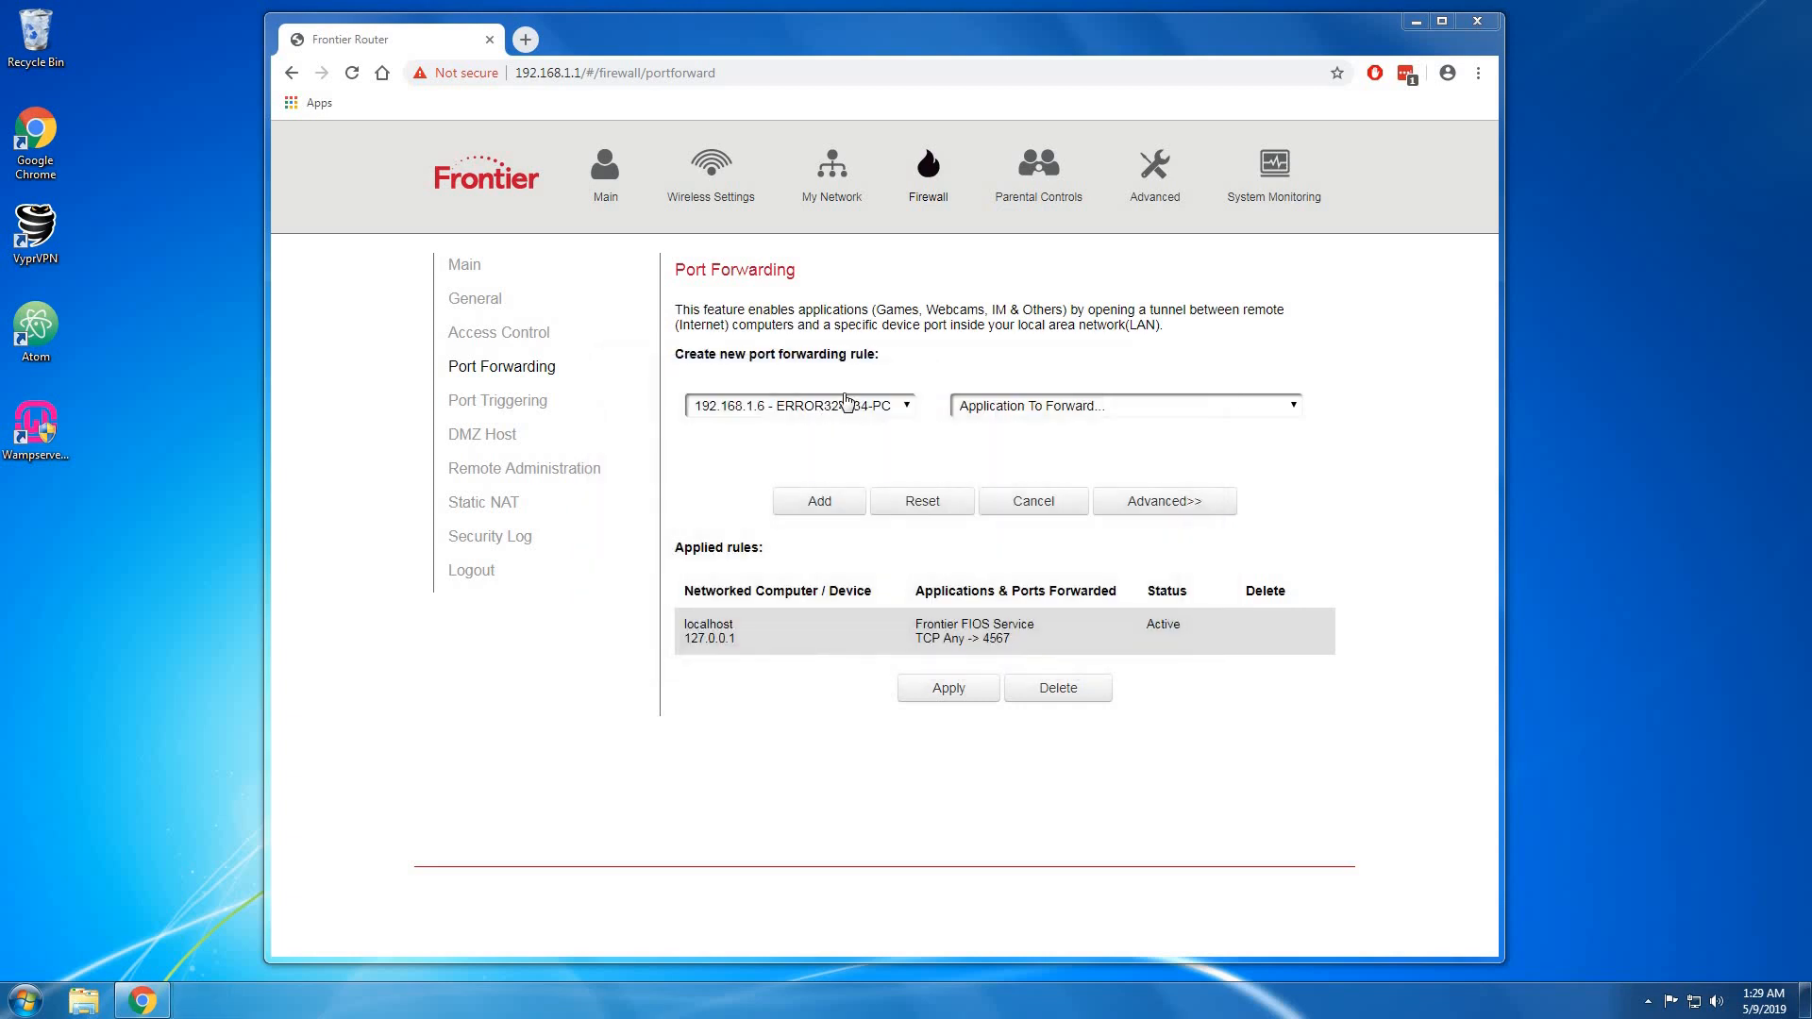
# Forward custom port 80, TCP and UDP, to 192.168.1.6, then close Chrome.
pyautogui.click(1031, 416)
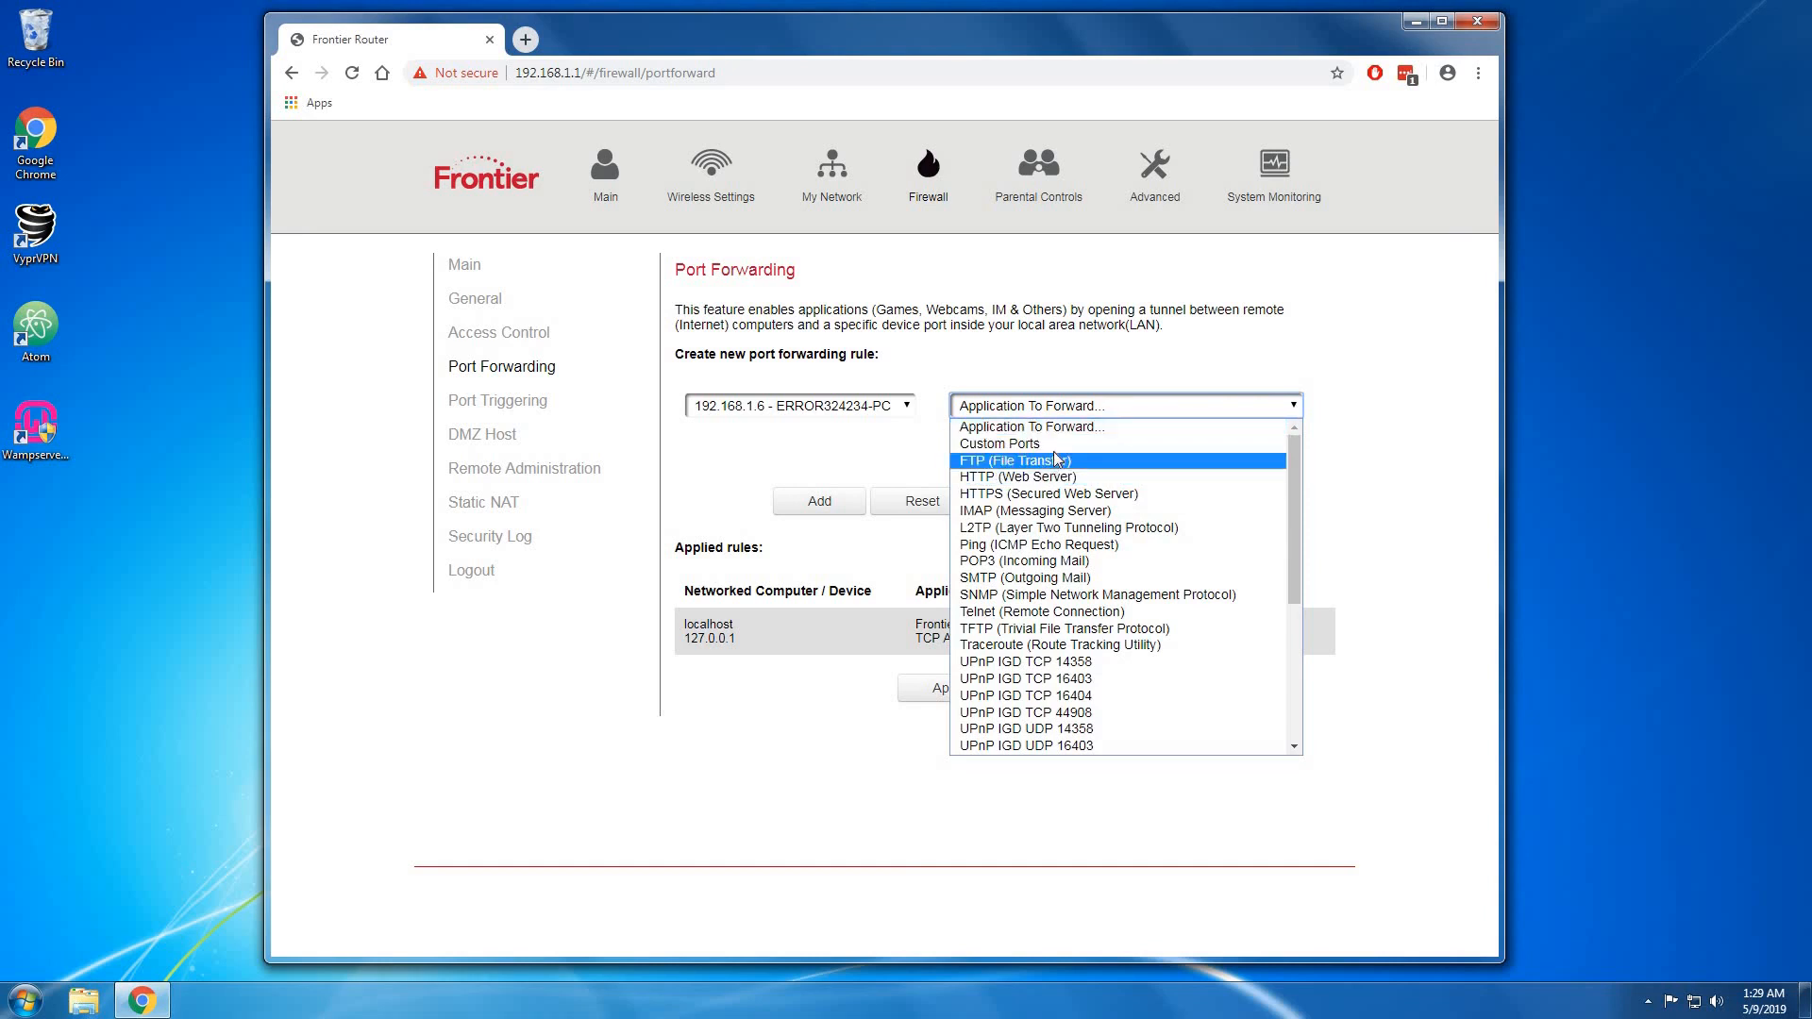
pyautogui.click(1058, 444)
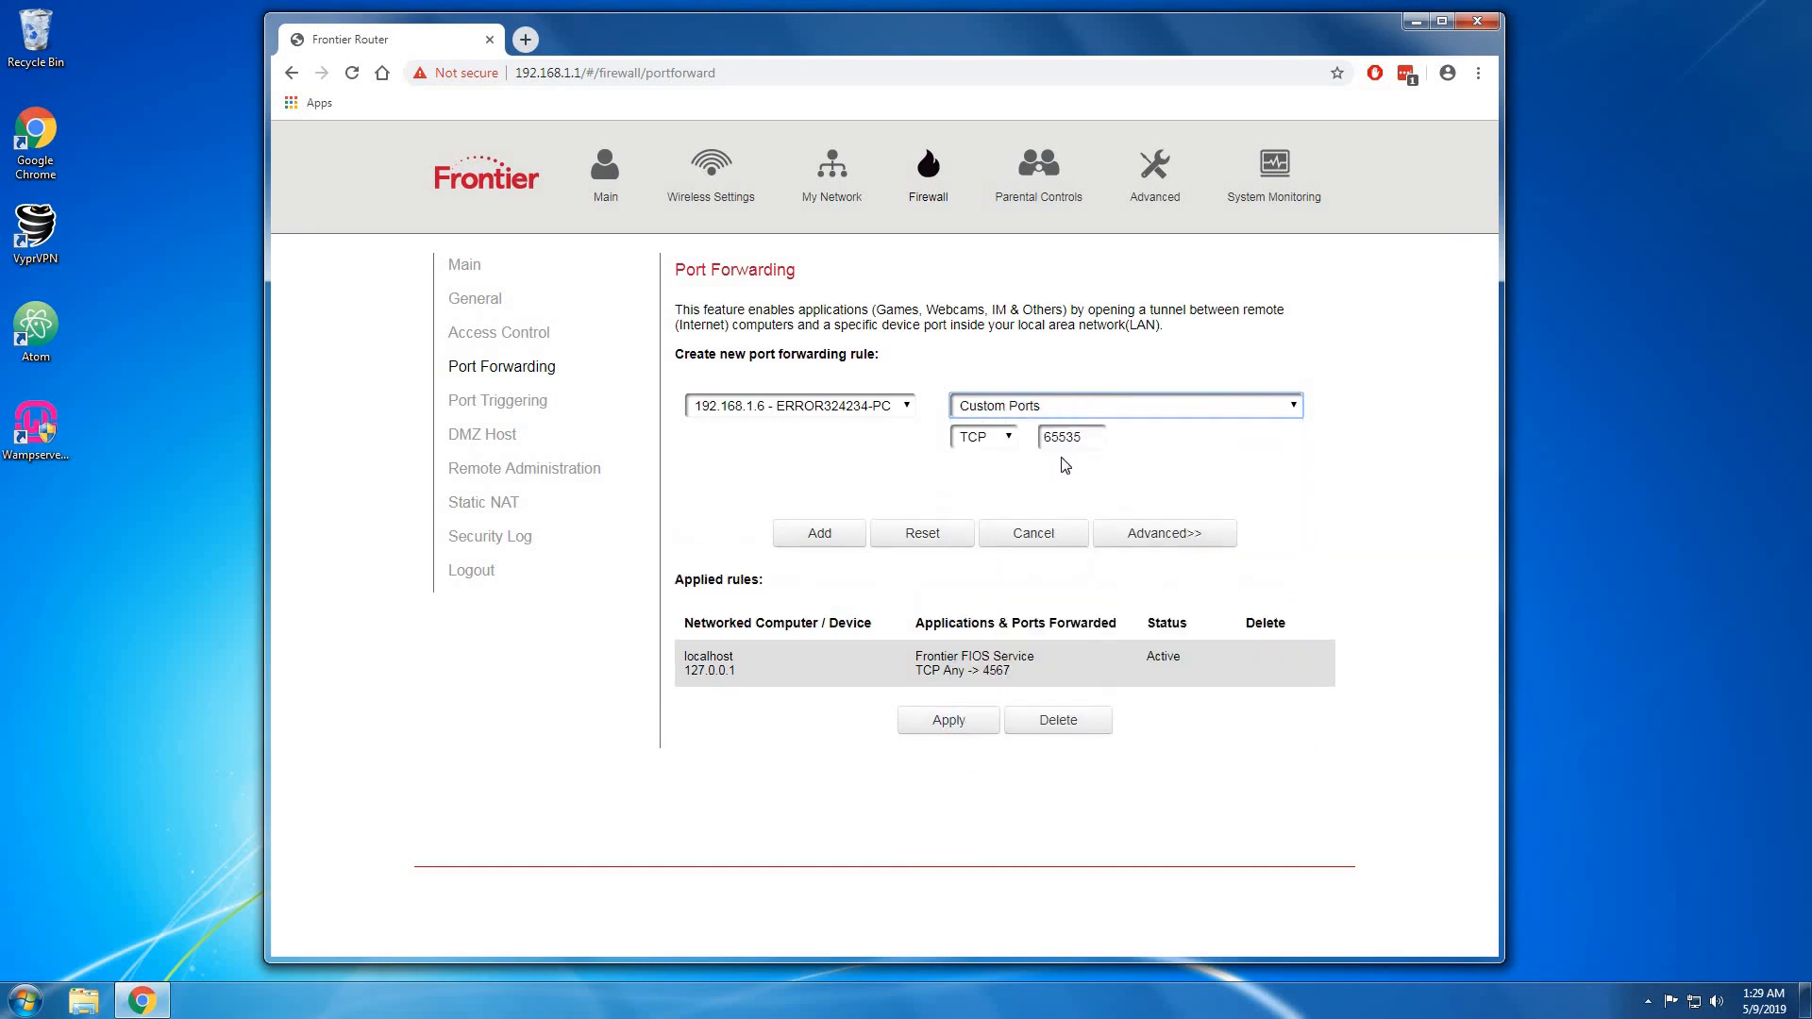
pyautogui.click(1010, 440)
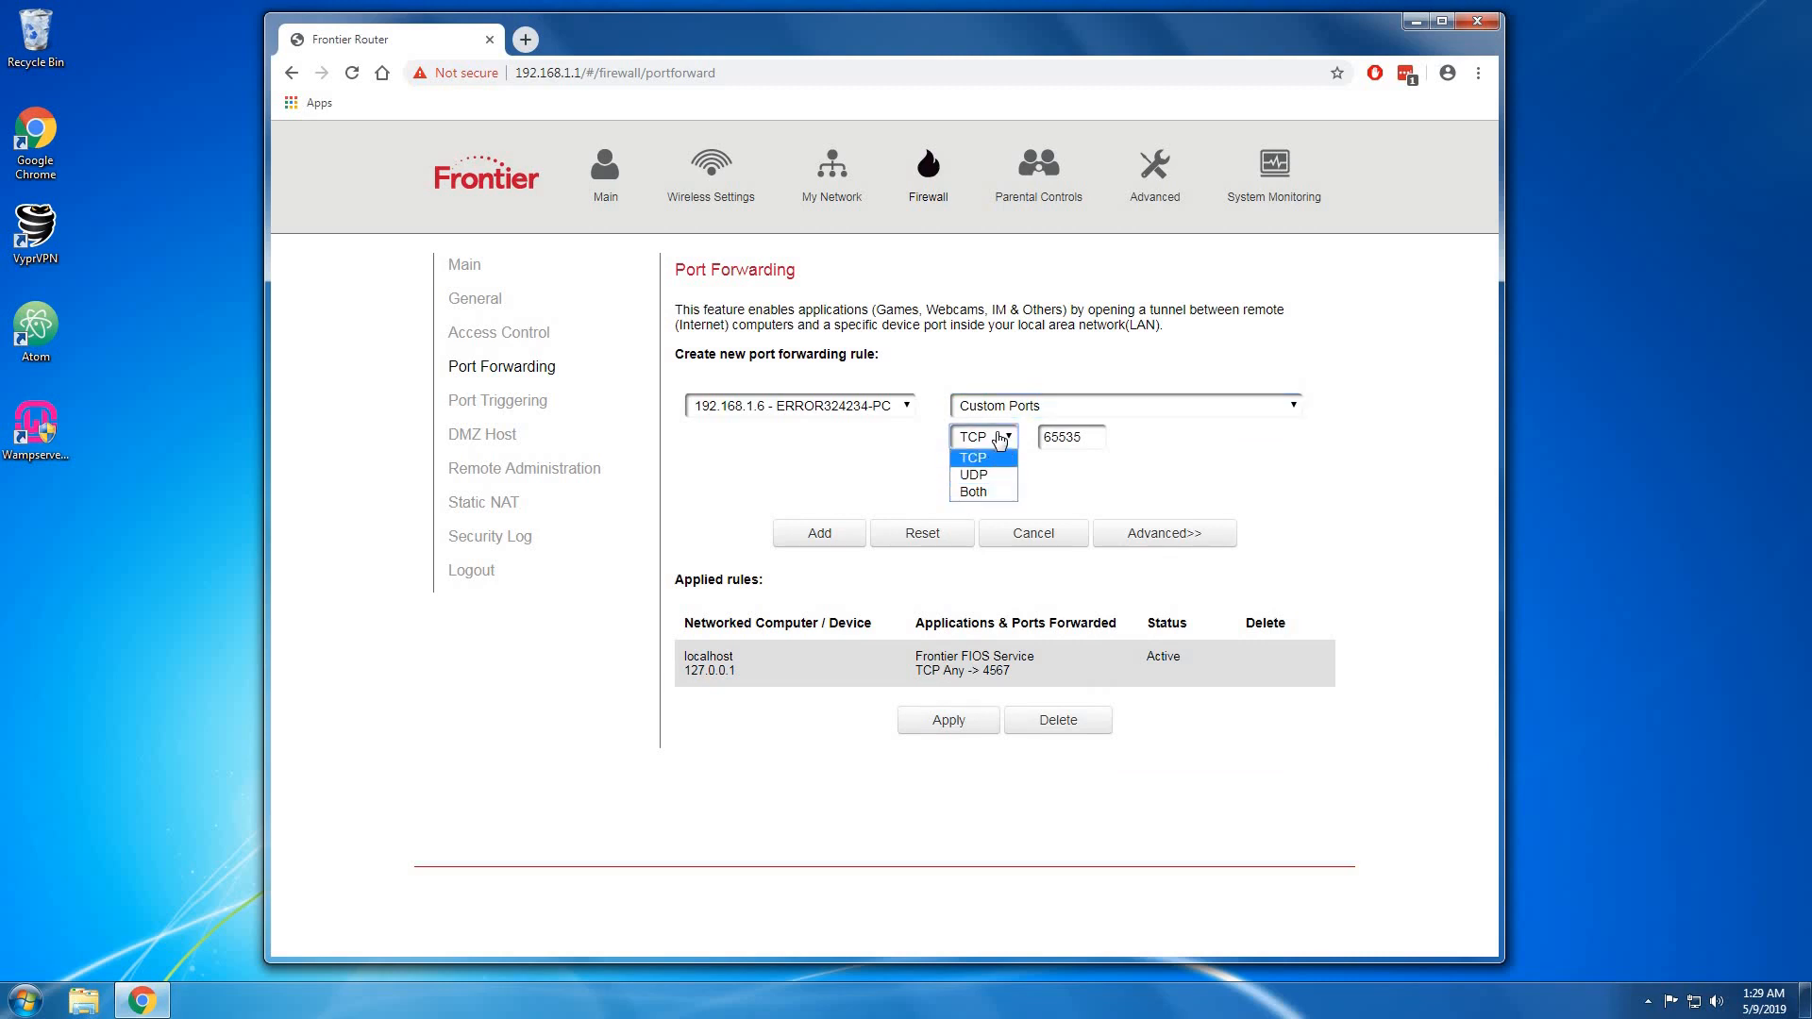
pyautogui.click(976, 491)
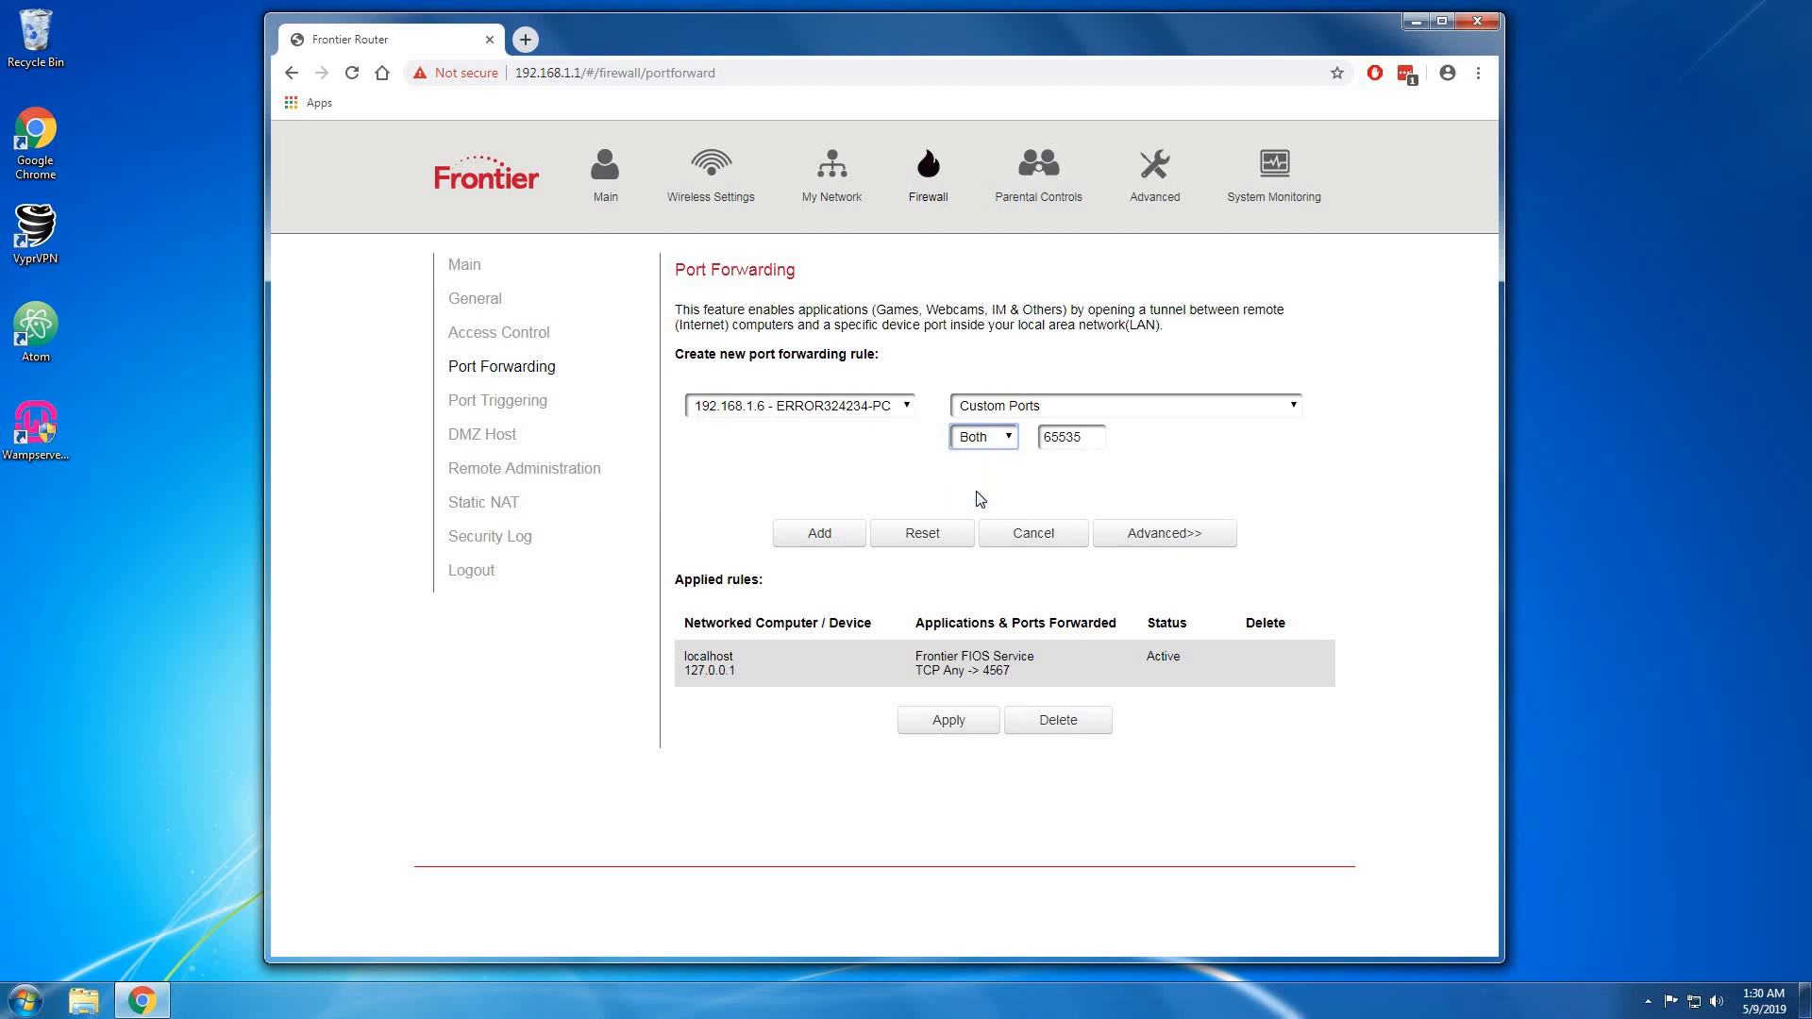
pyautogui.doubleClick(1069, 441)
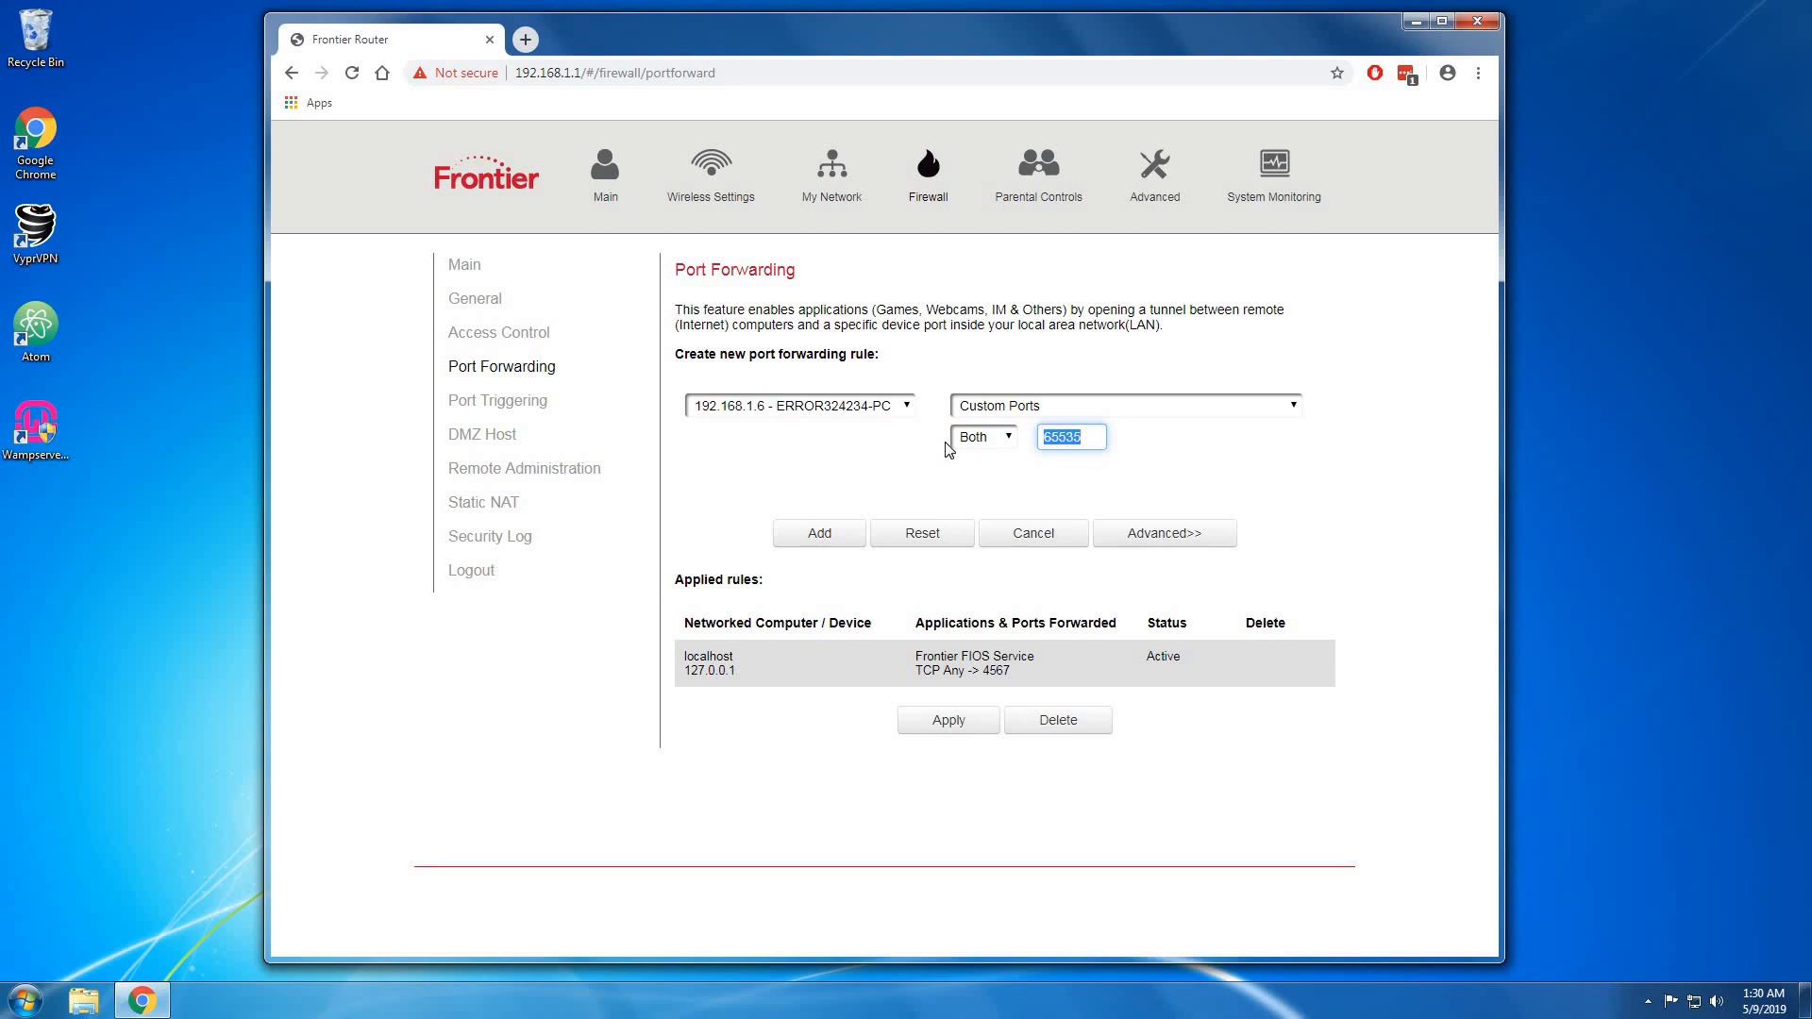
pyautogui.write('80')
pyautogui.click(758, 602)
pyautogui.click(835, 542)
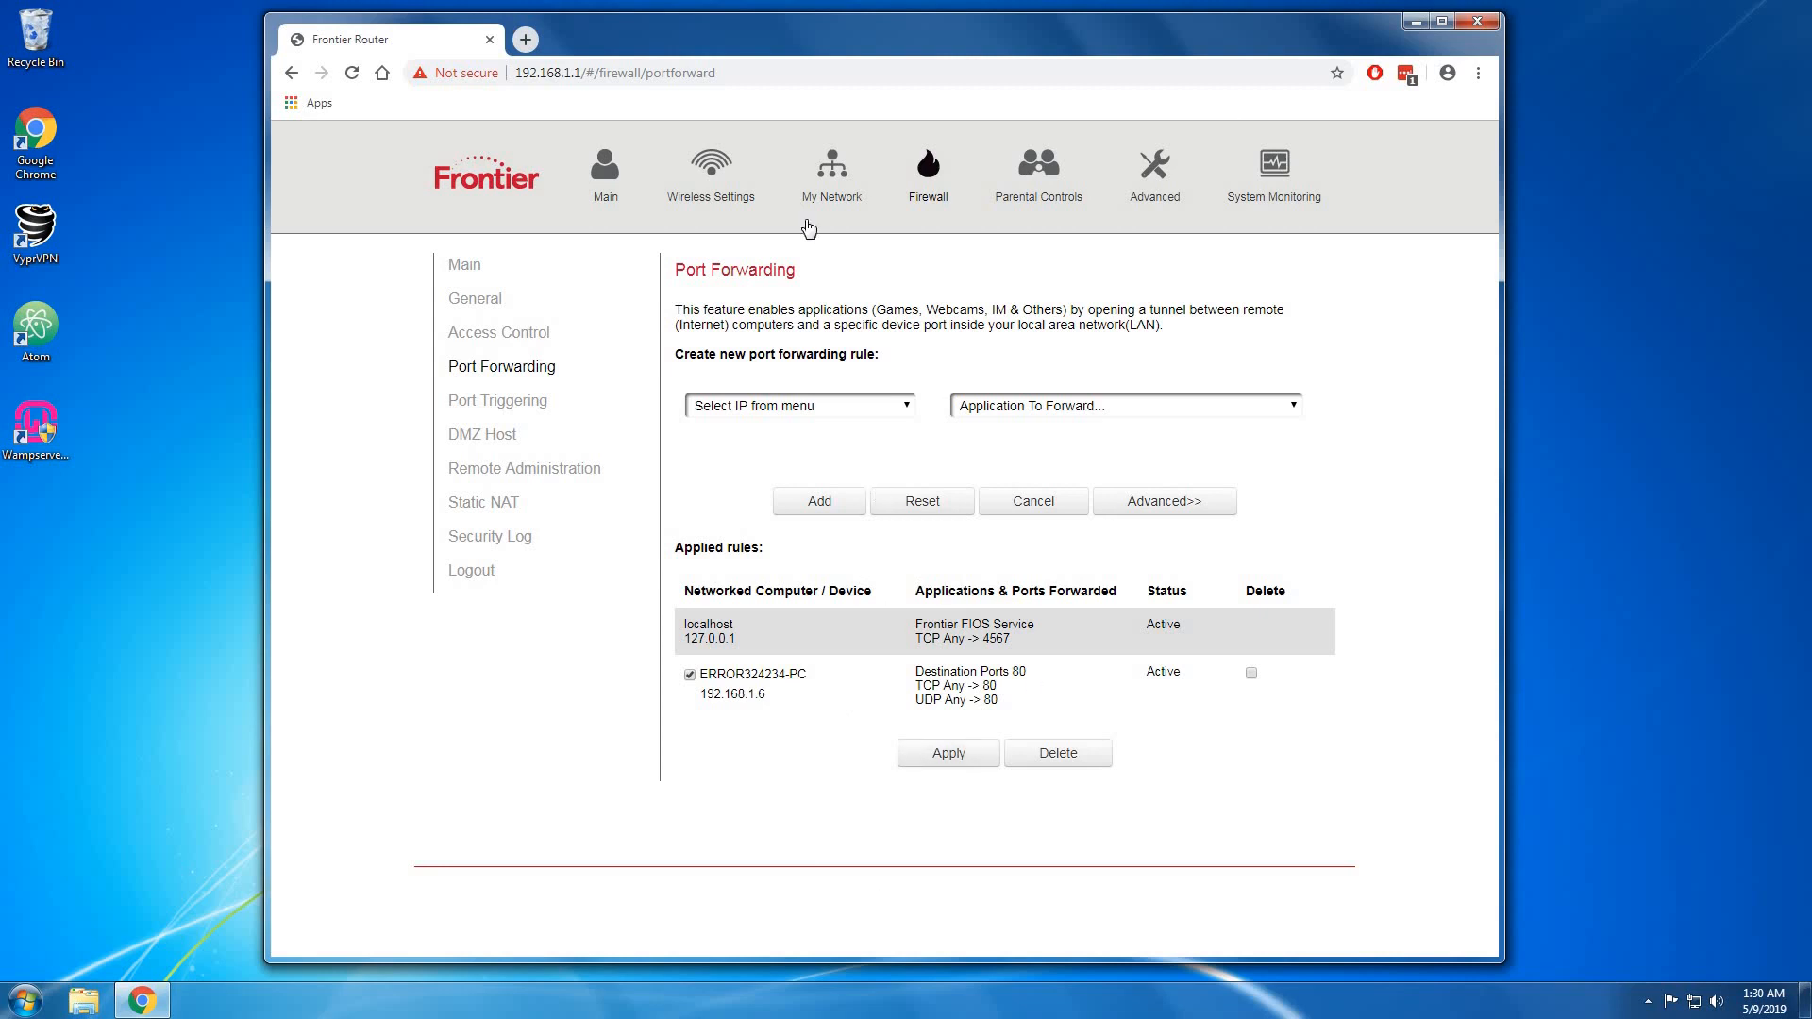
pyautogui.click(1476, 20)
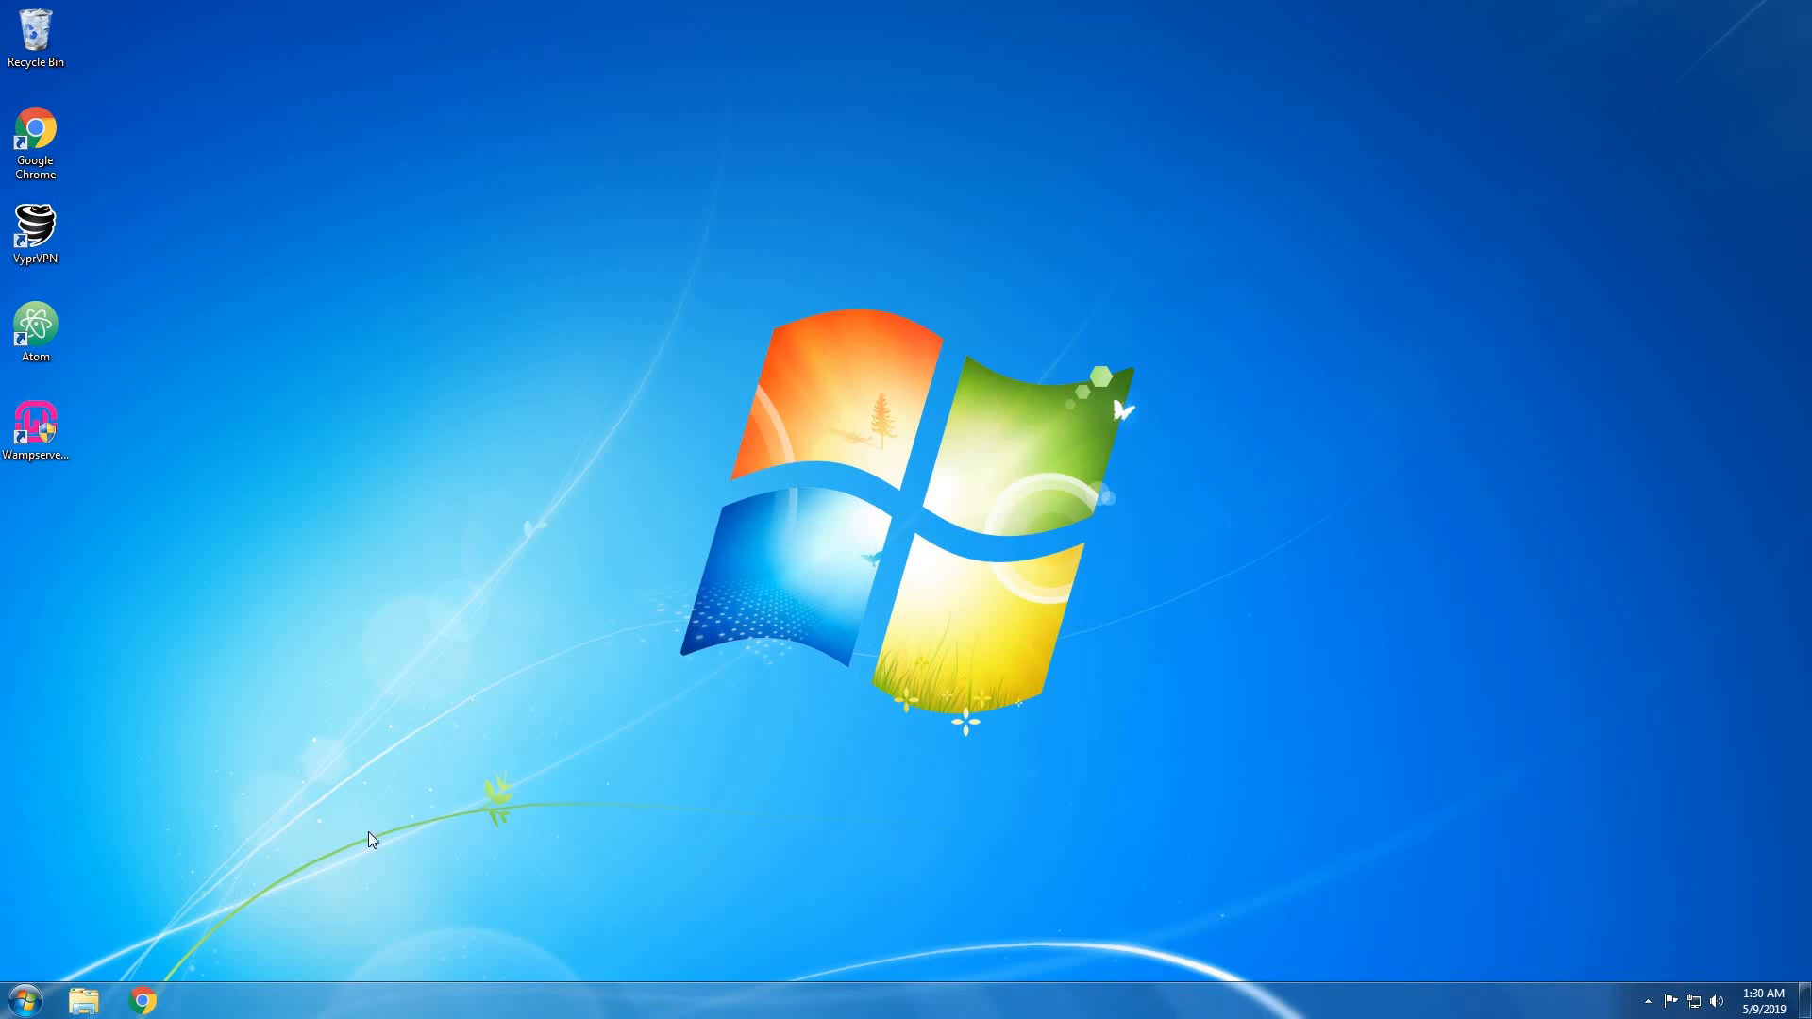
# Open Windows Firewall with Advanced Security via Control Panel's System and Security.
pyautogui.click(25, 1000)
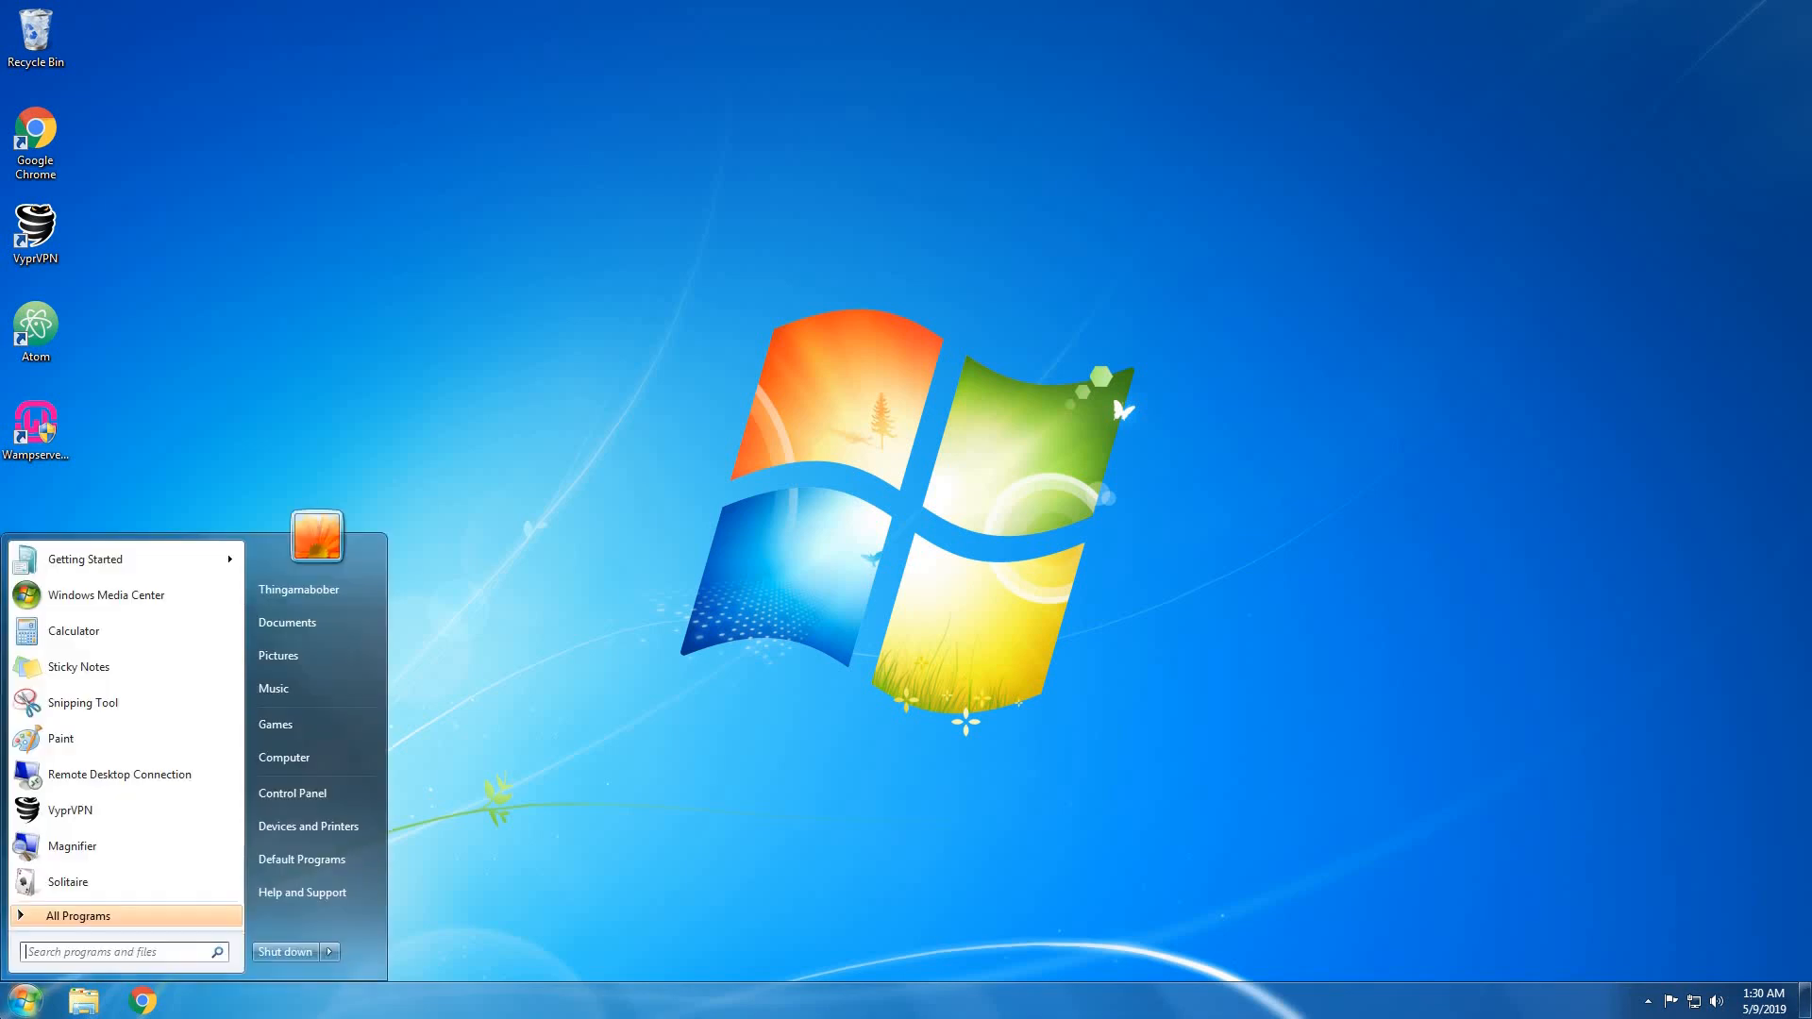
pyautogui.click(274, 798)
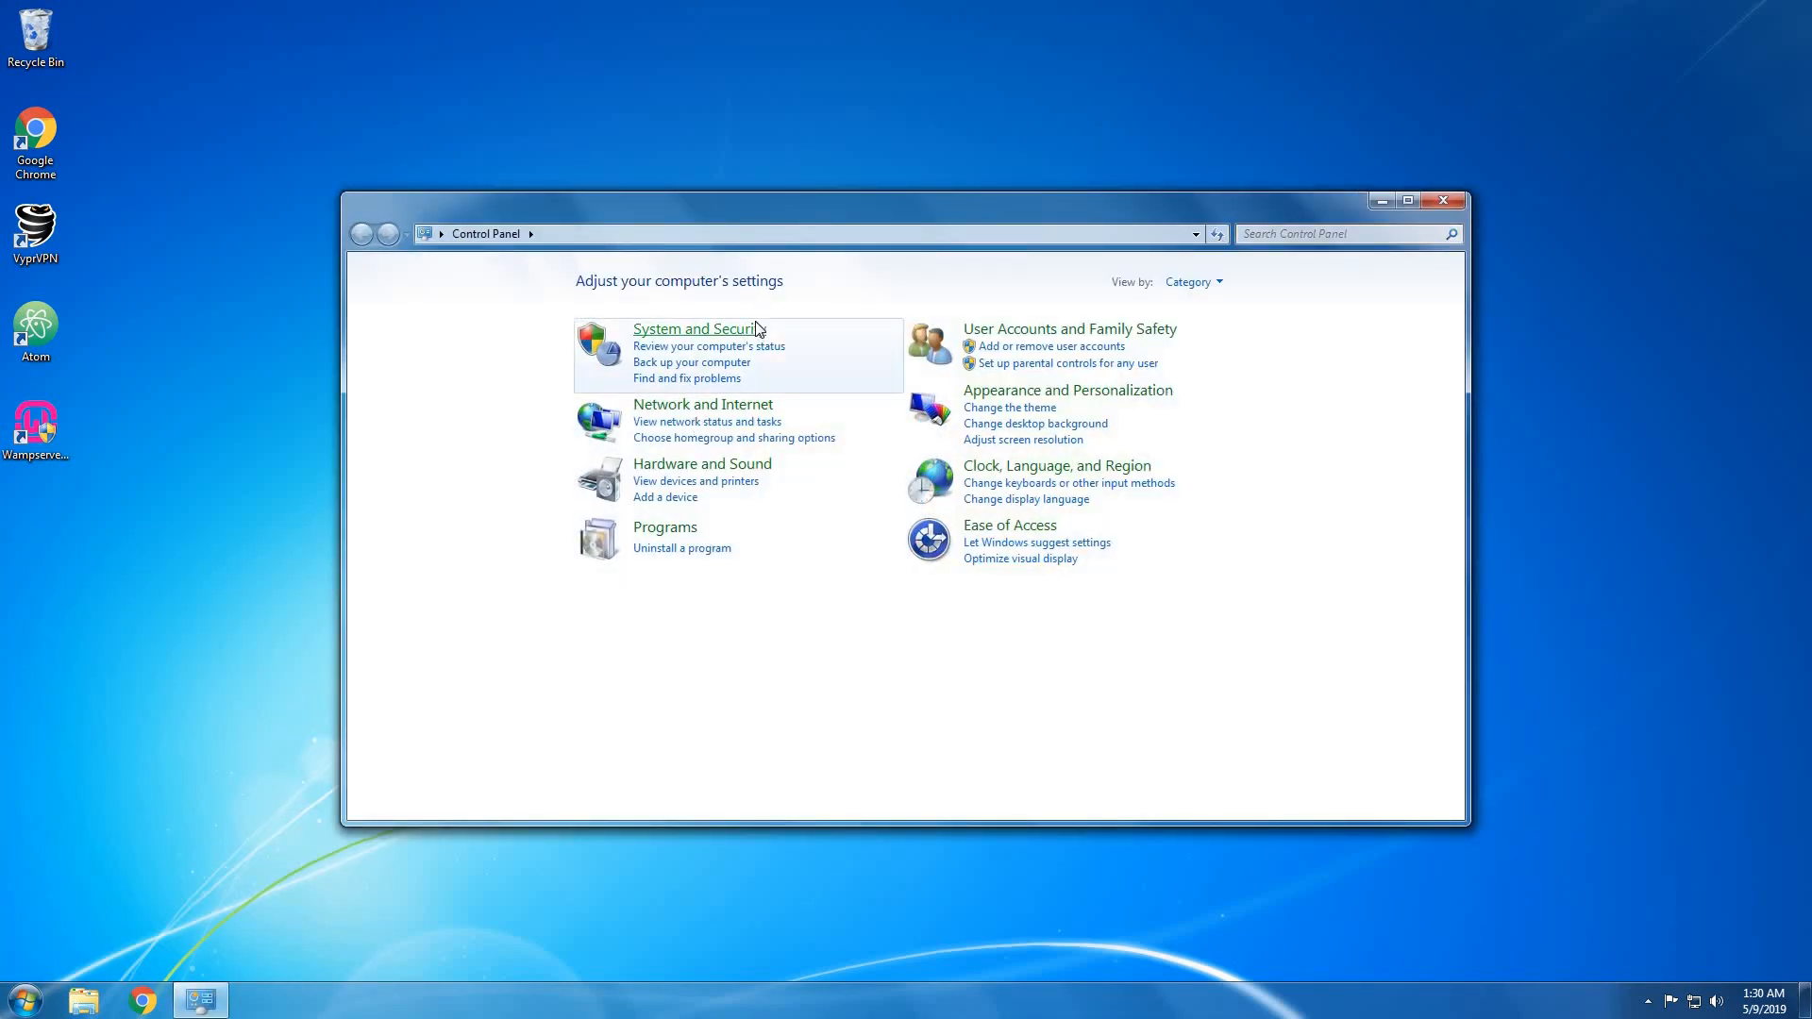
pyautogui.click(758, 329)
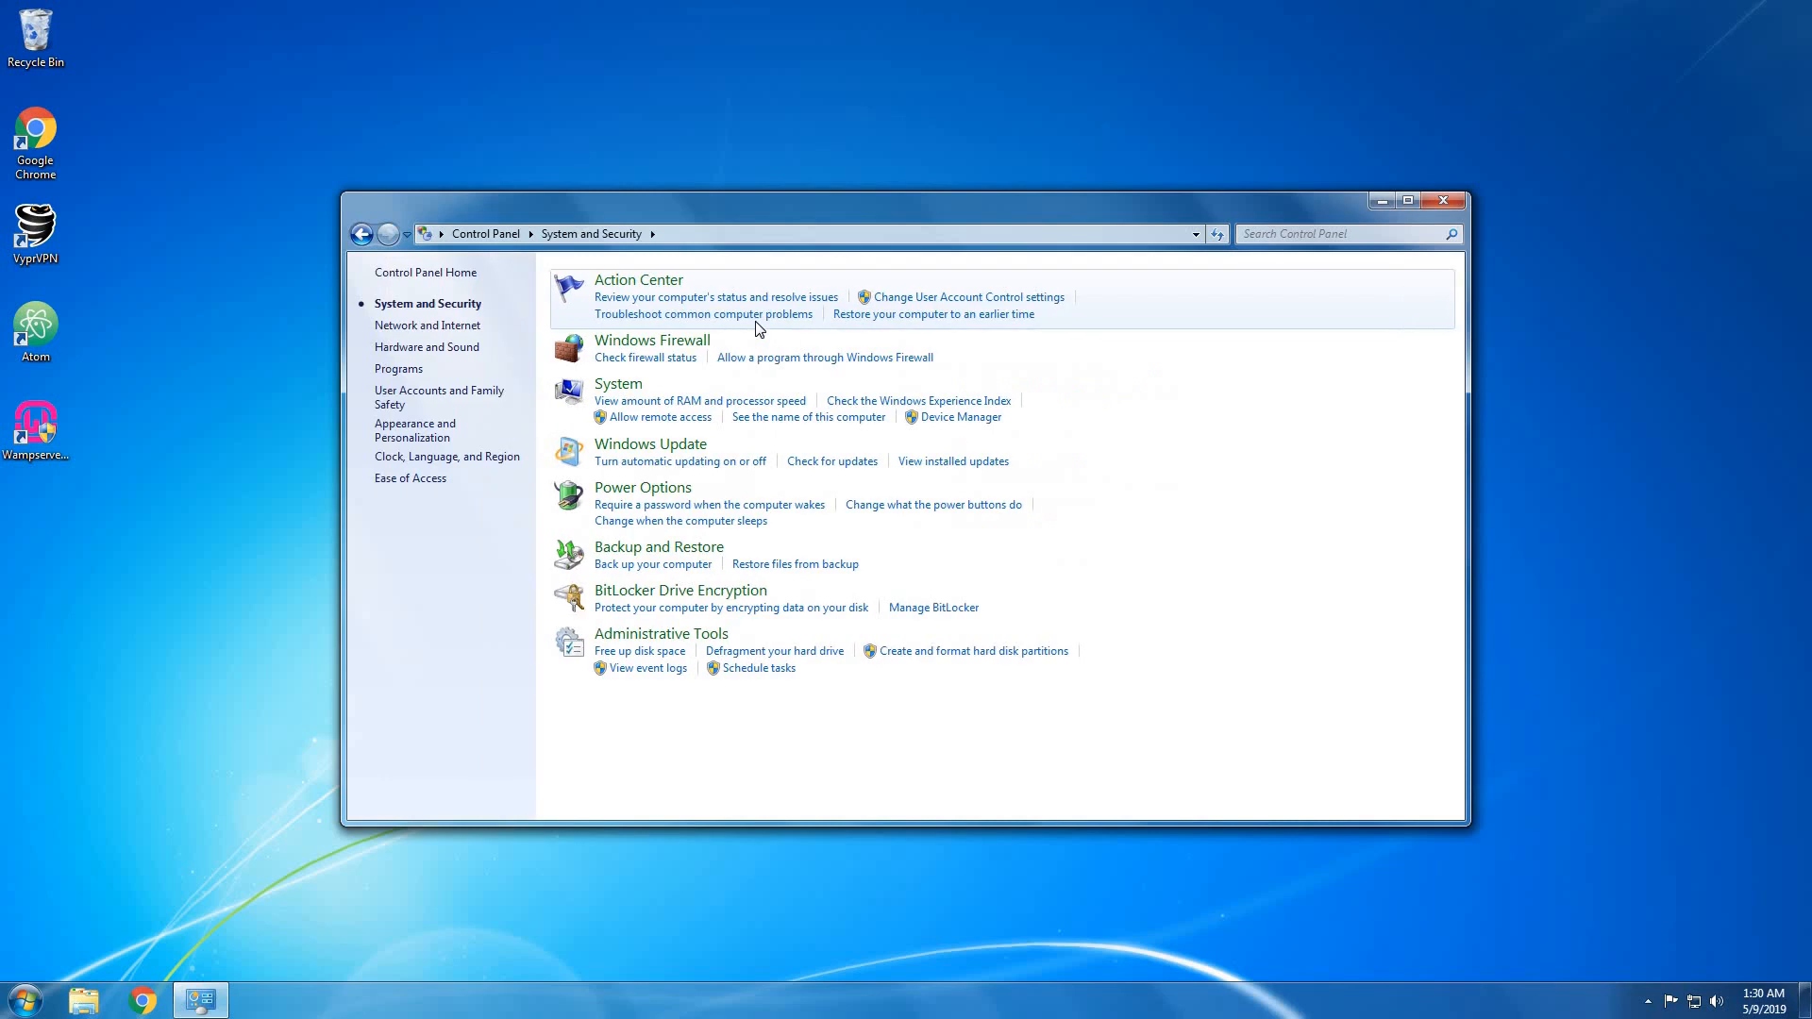
pyautogui.click(698, 345)
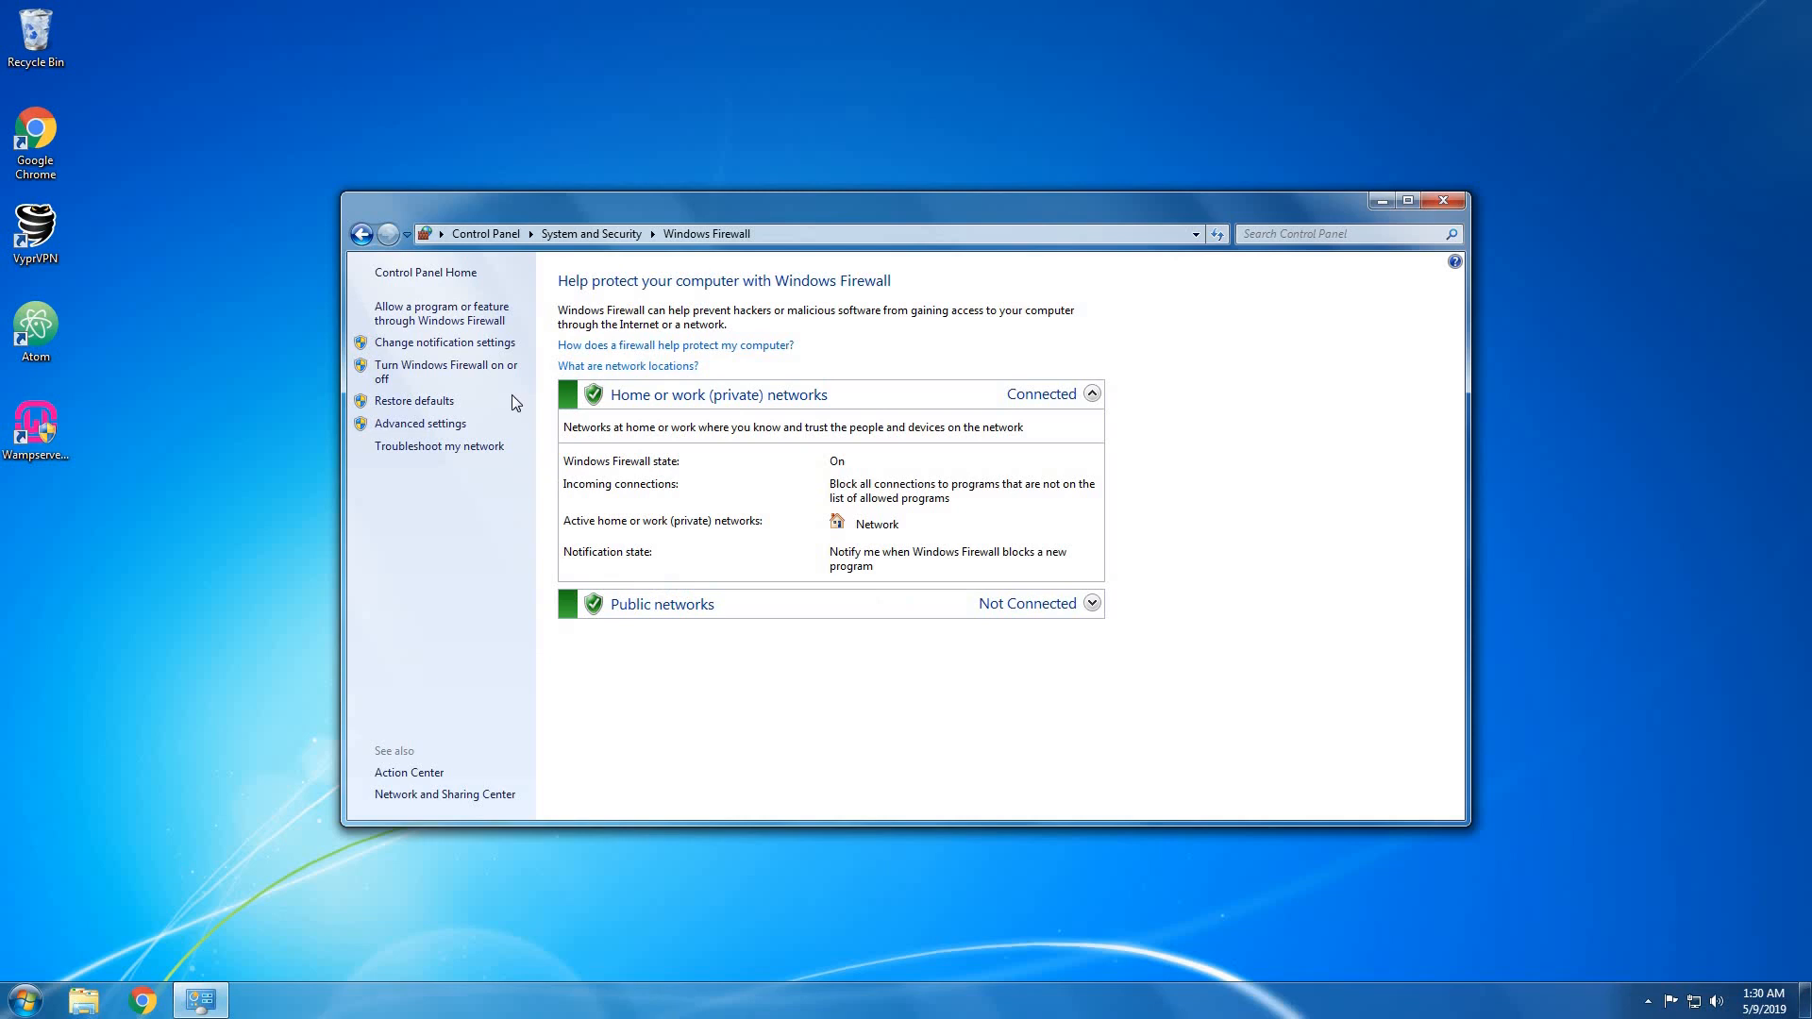
pyautogui.click(453, 425)
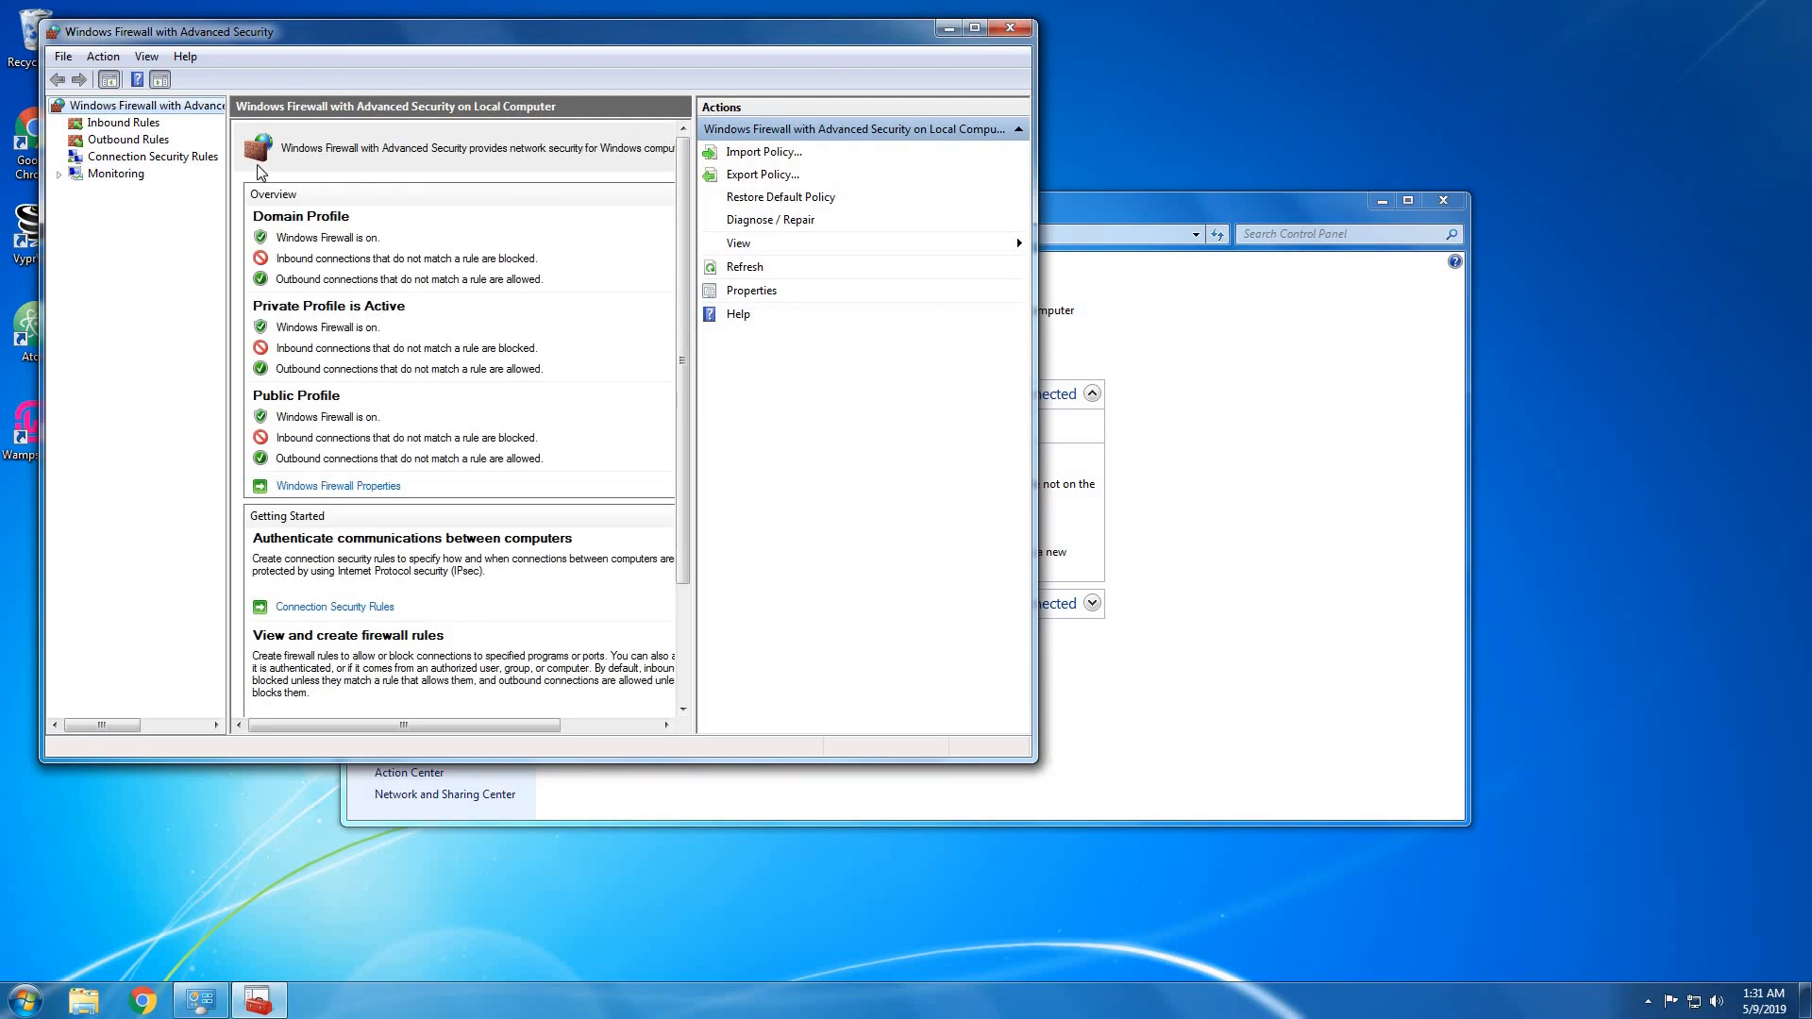
# Create an inbound port rule named 'website' allowing TCP port 80 on all profiles.
pyautogui.click(141, 128)
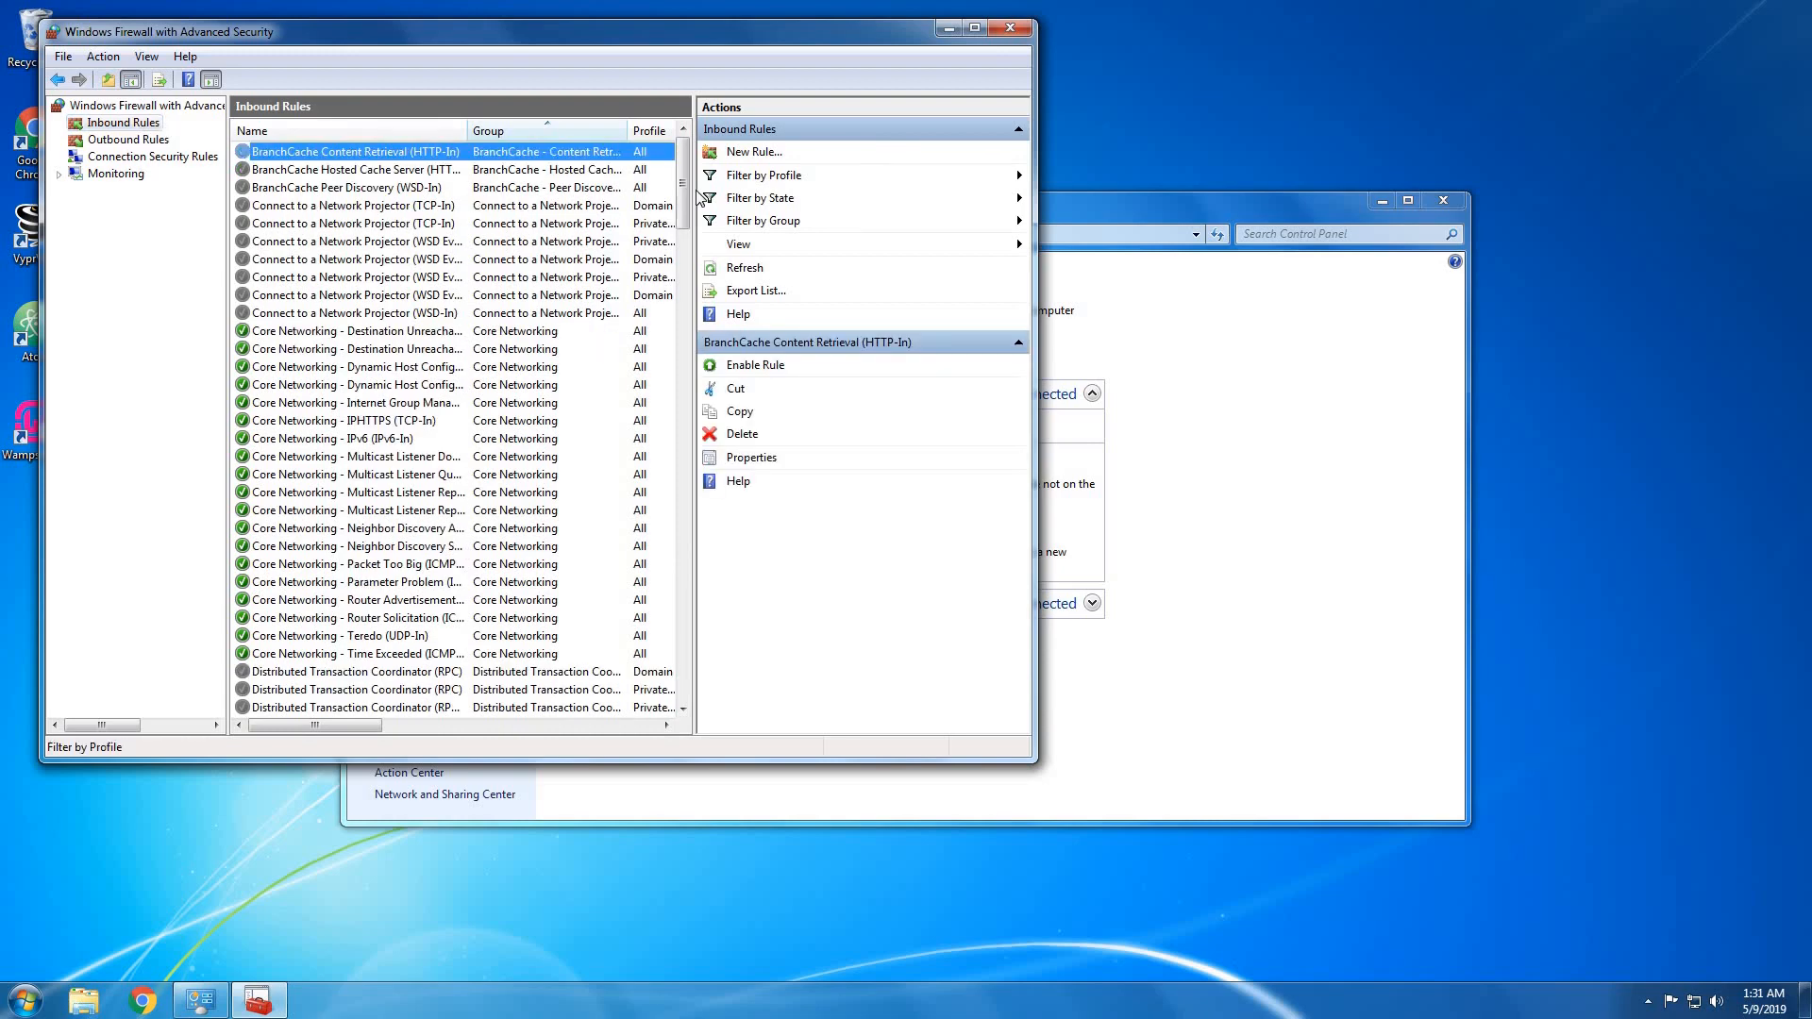
pyautogui.click(739, 153)
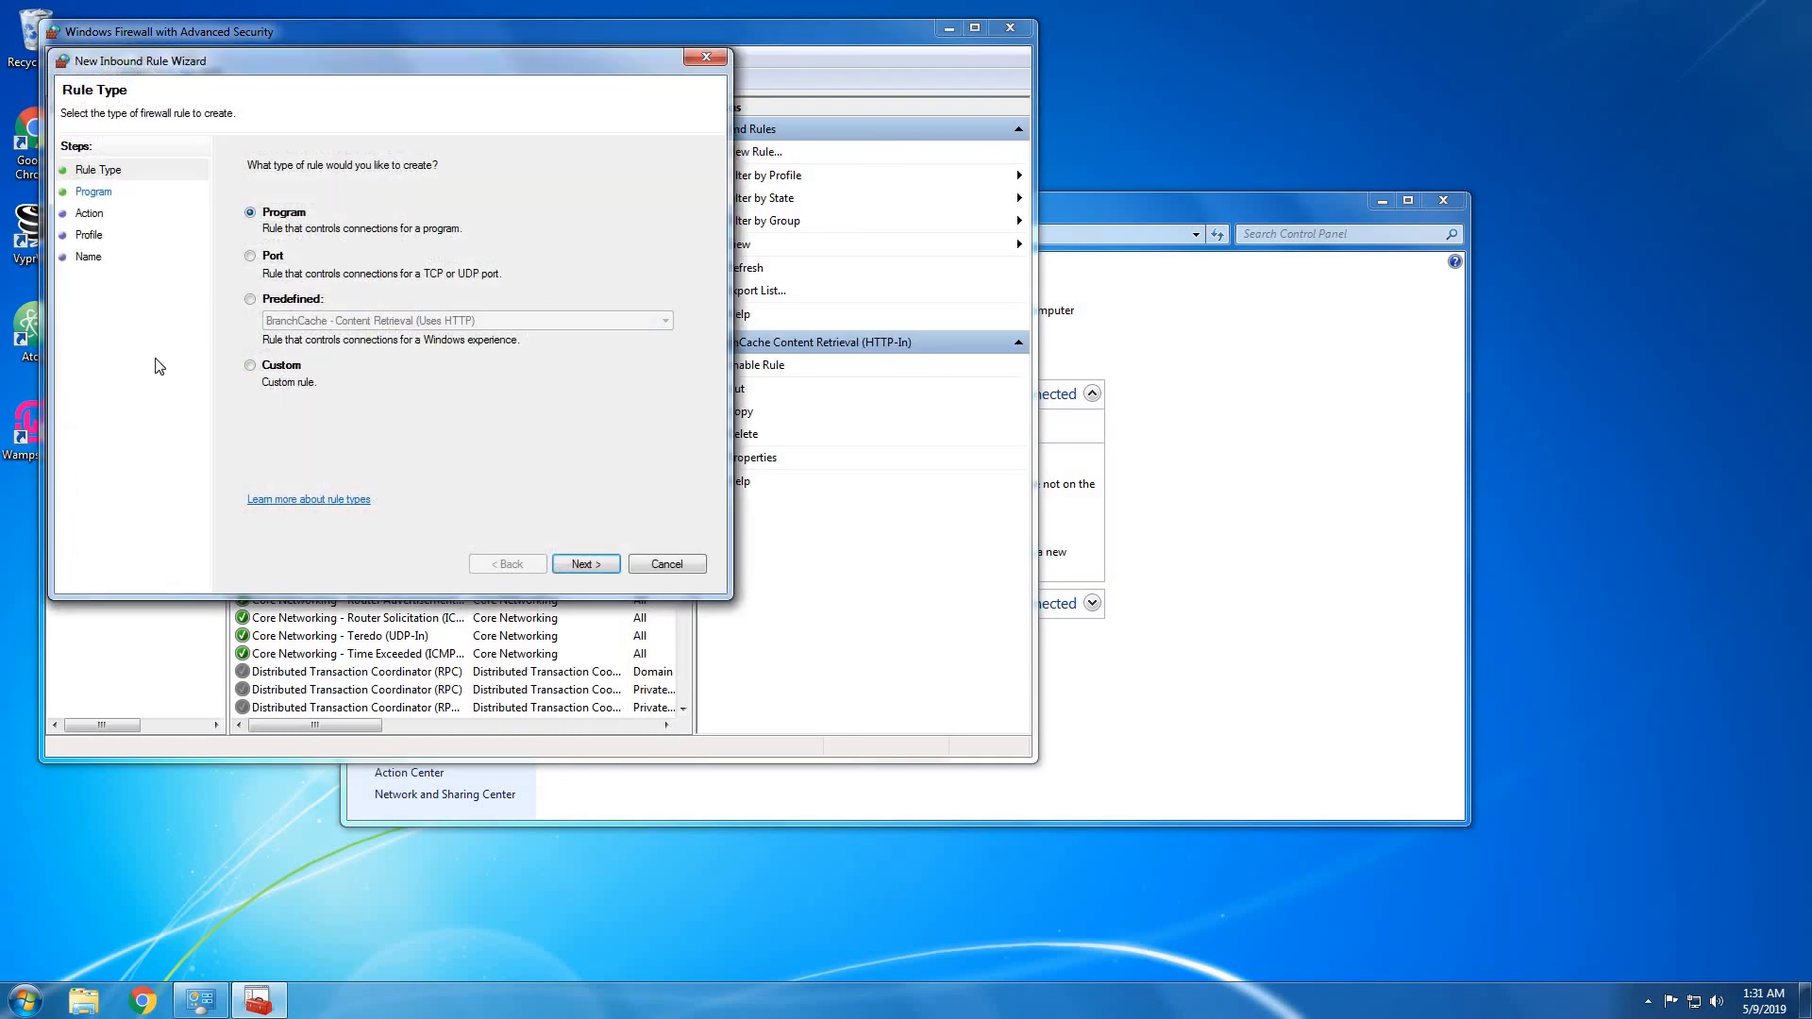
pyautogui.click(250, 257)
pyautogui.click(586, 565)
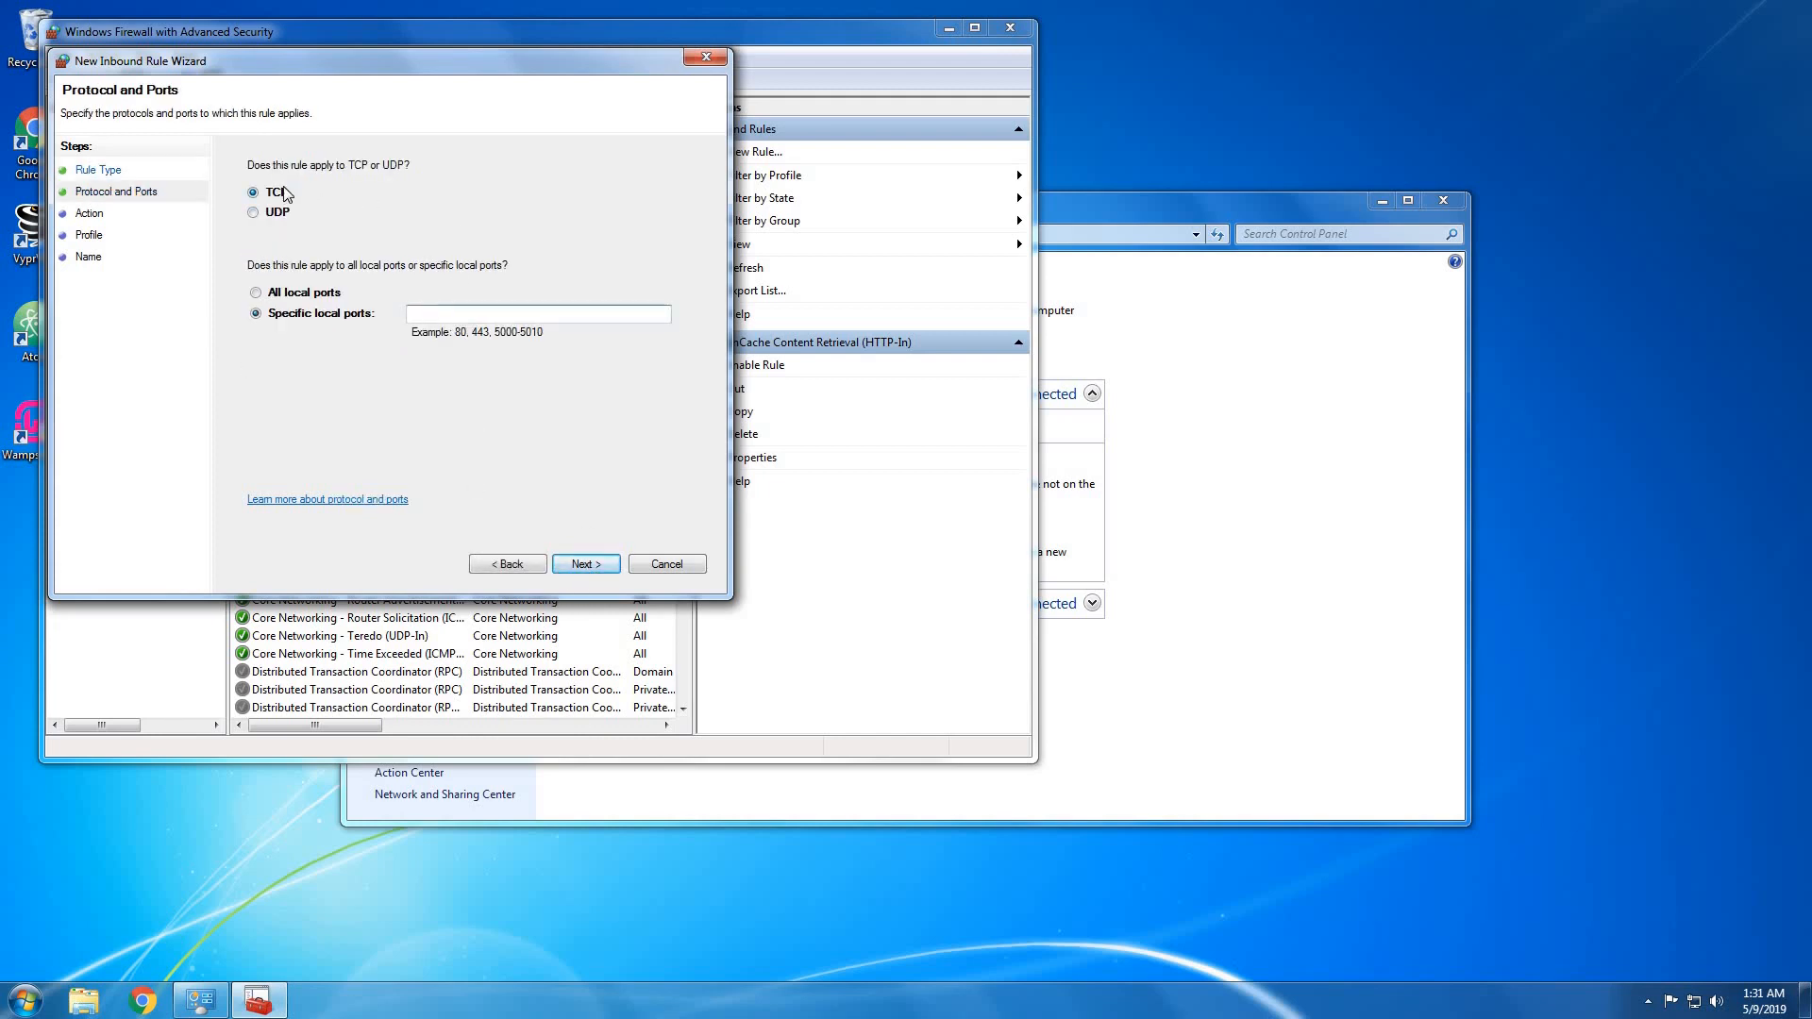
pyautogui.click(472, 310)
pyautogui.click(586, 564)
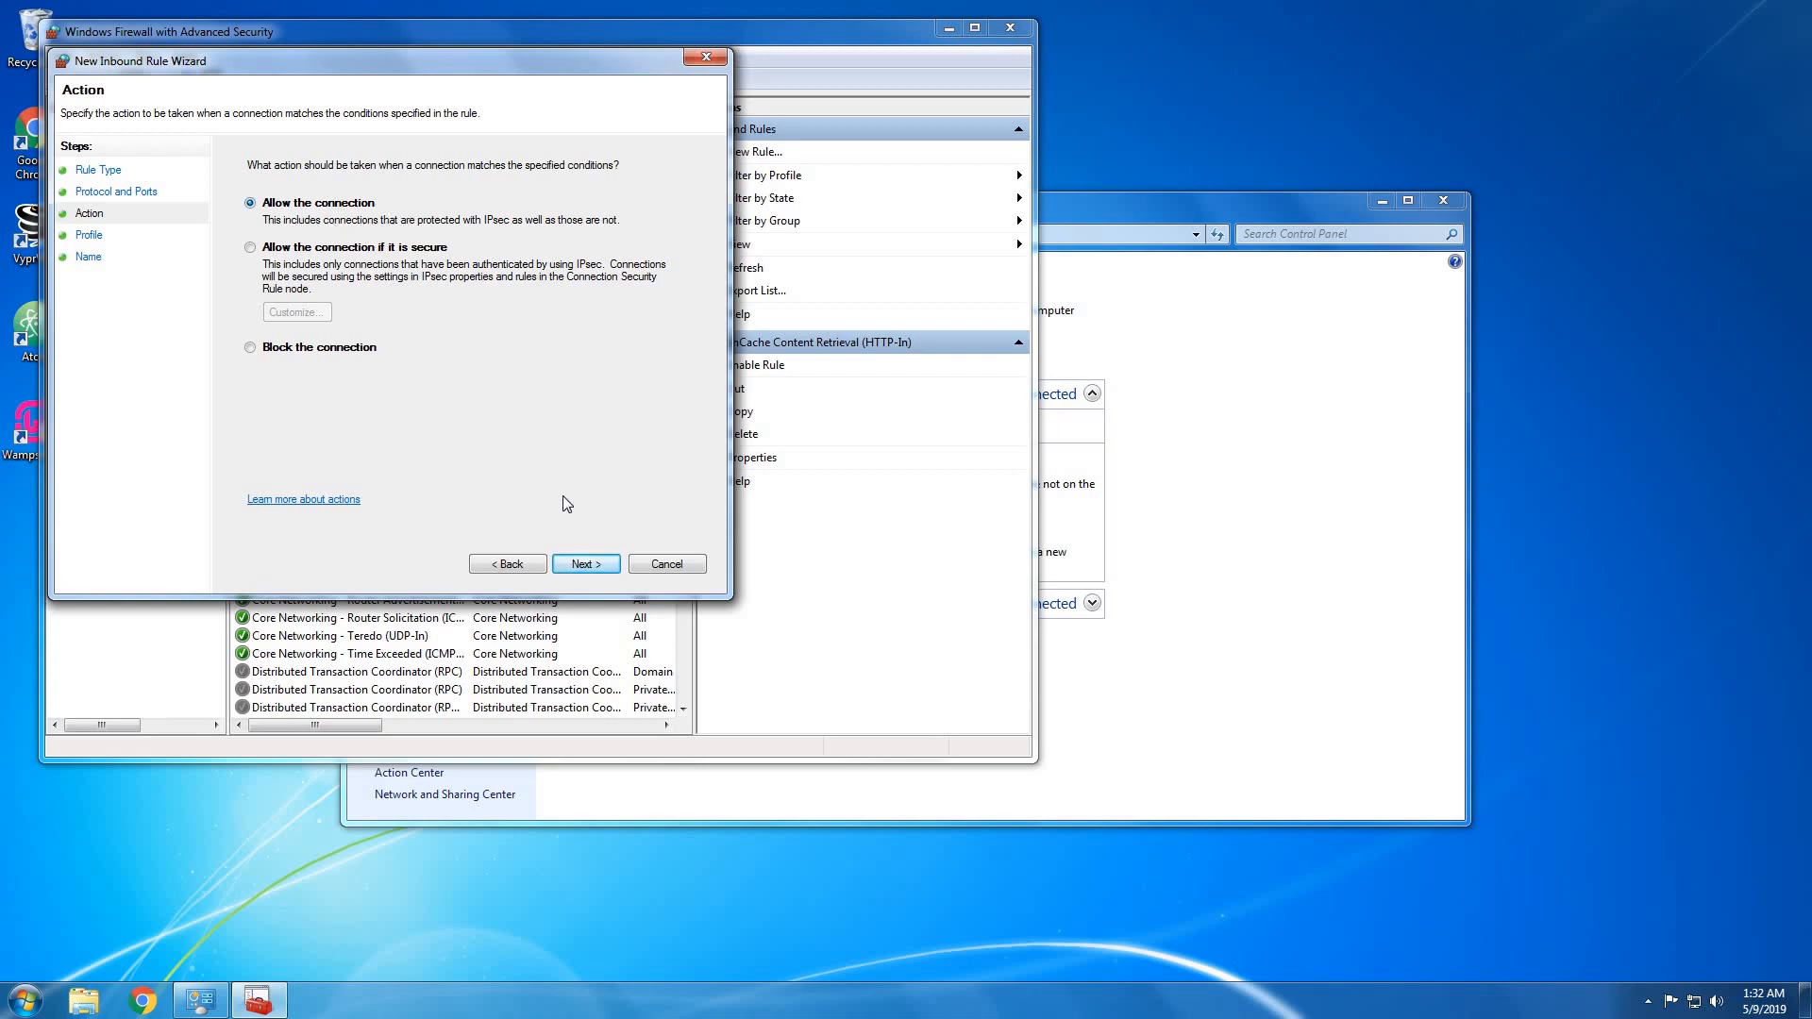
pyautogui.click(587, 564)
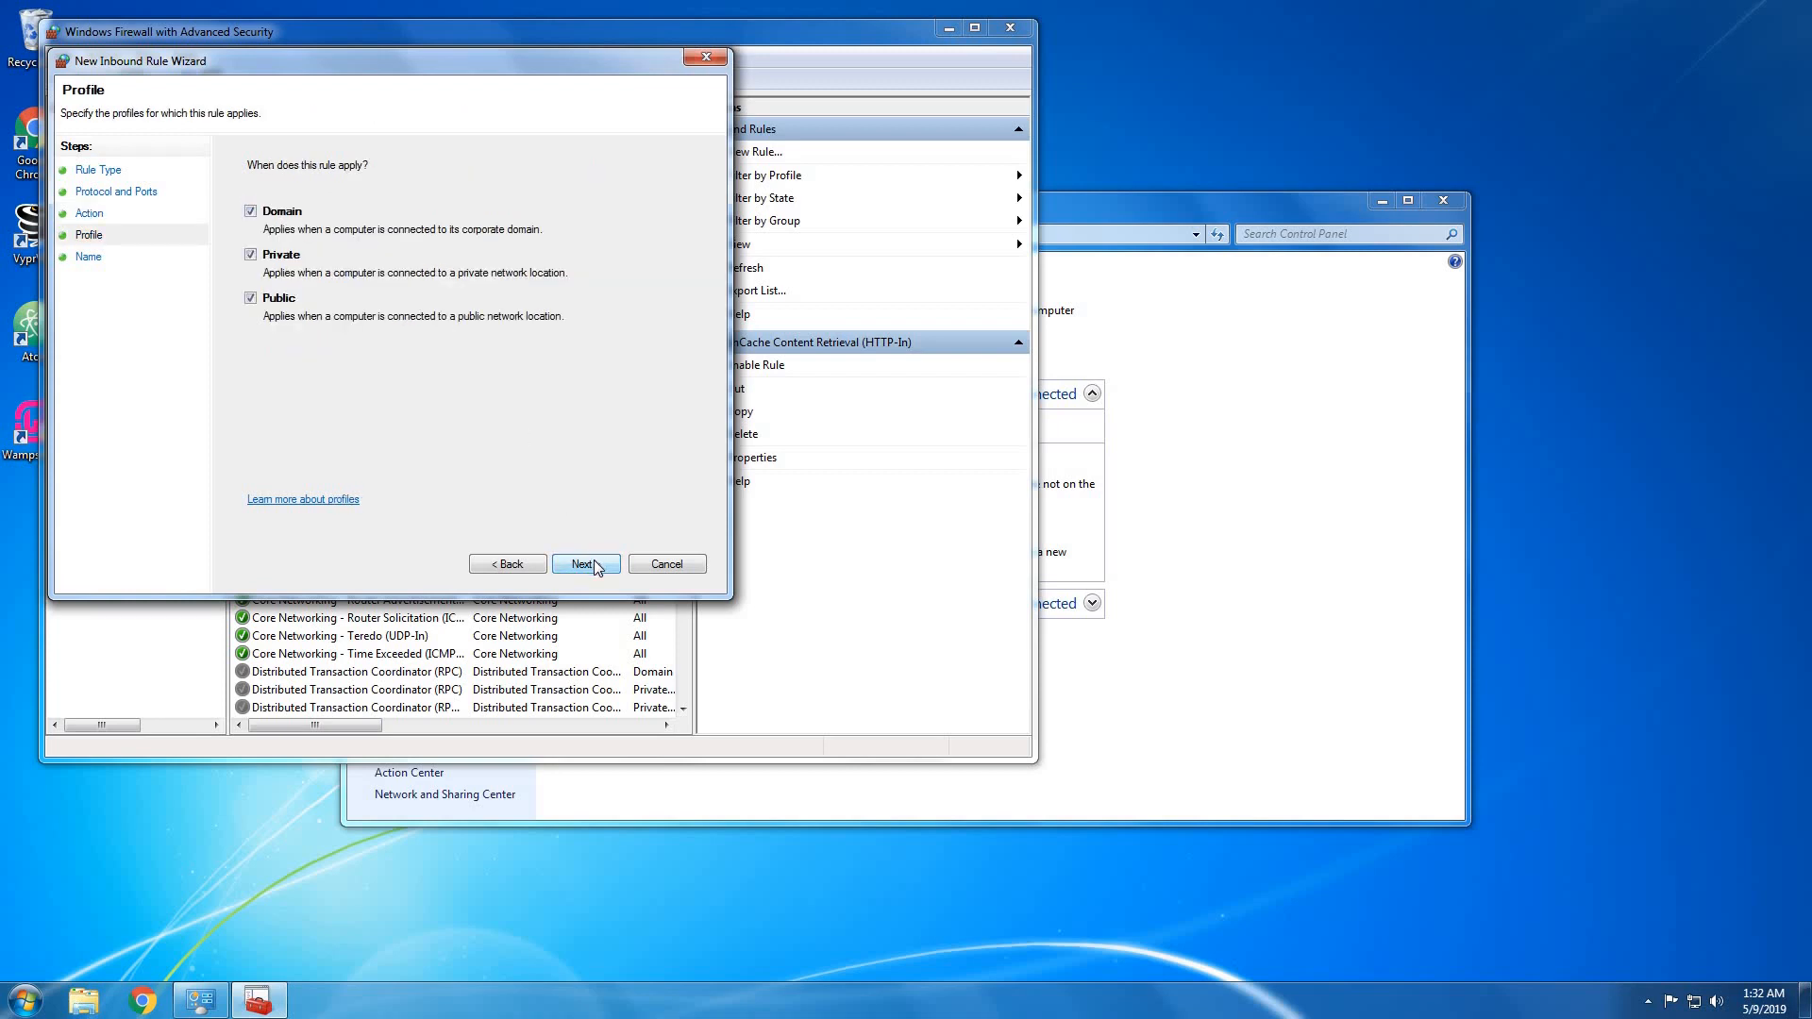
pyautogui.click(586, 565)
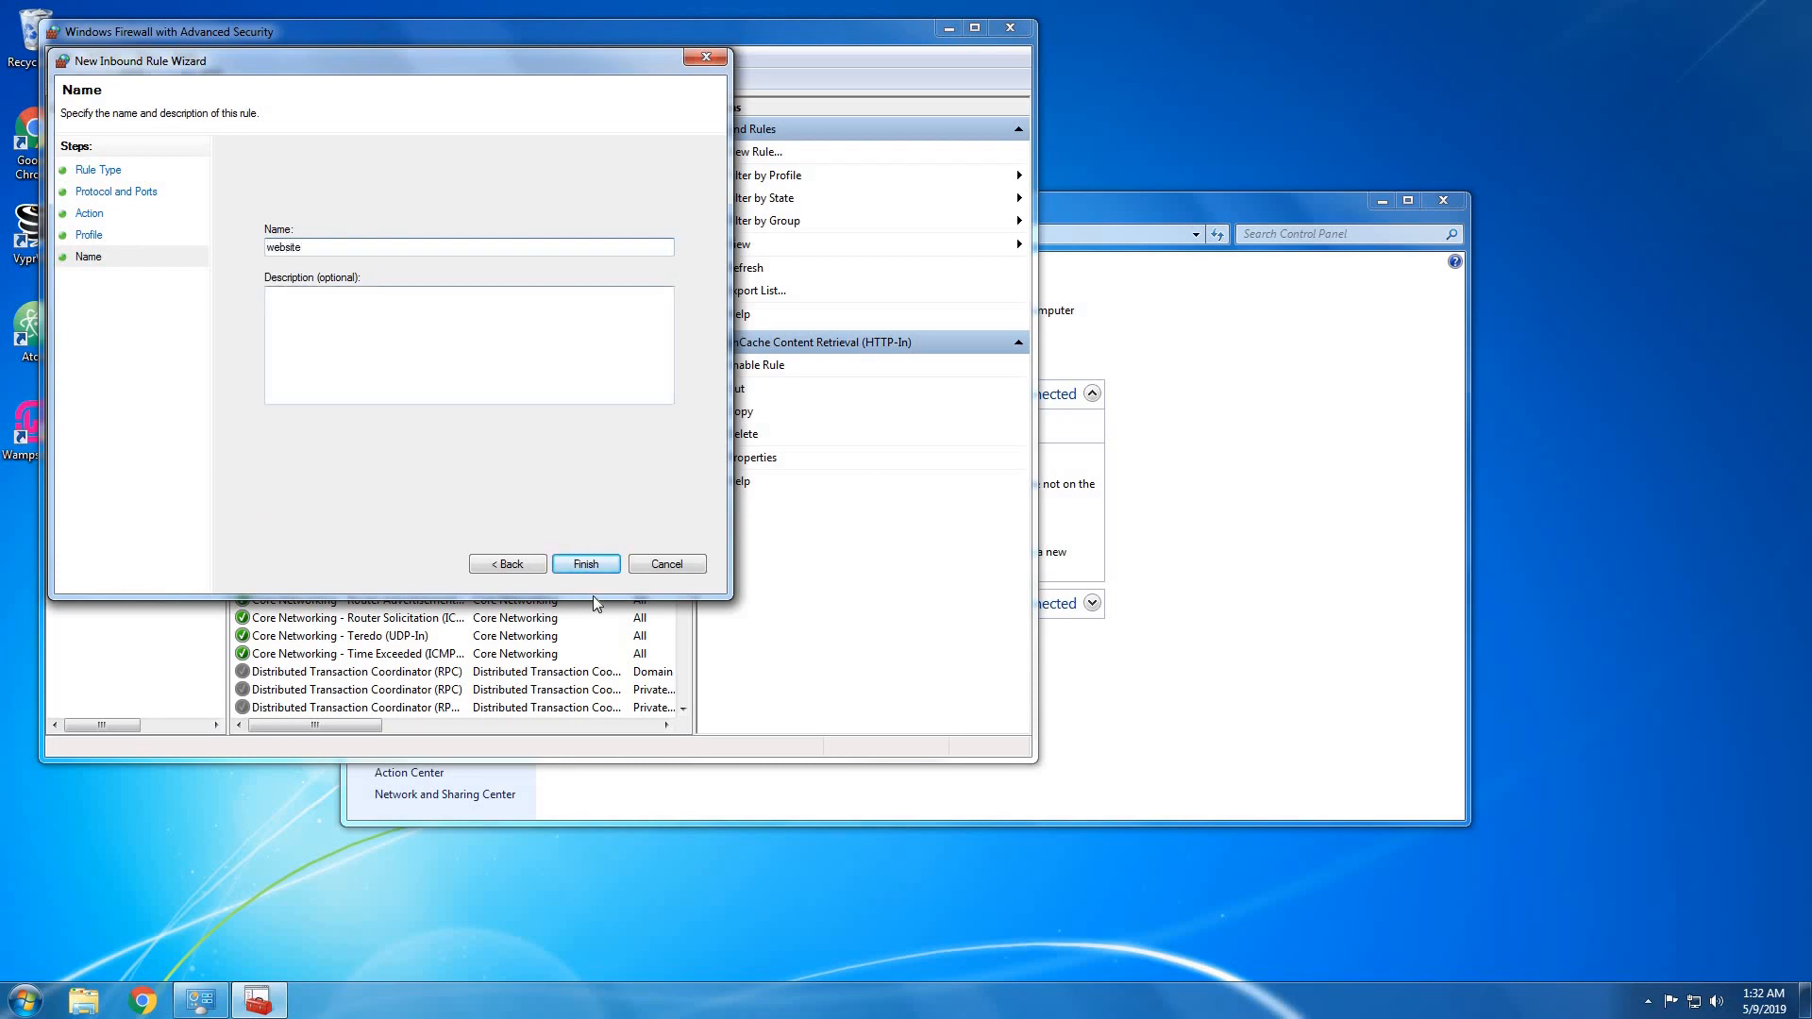
pyautogui.click(597, 566)
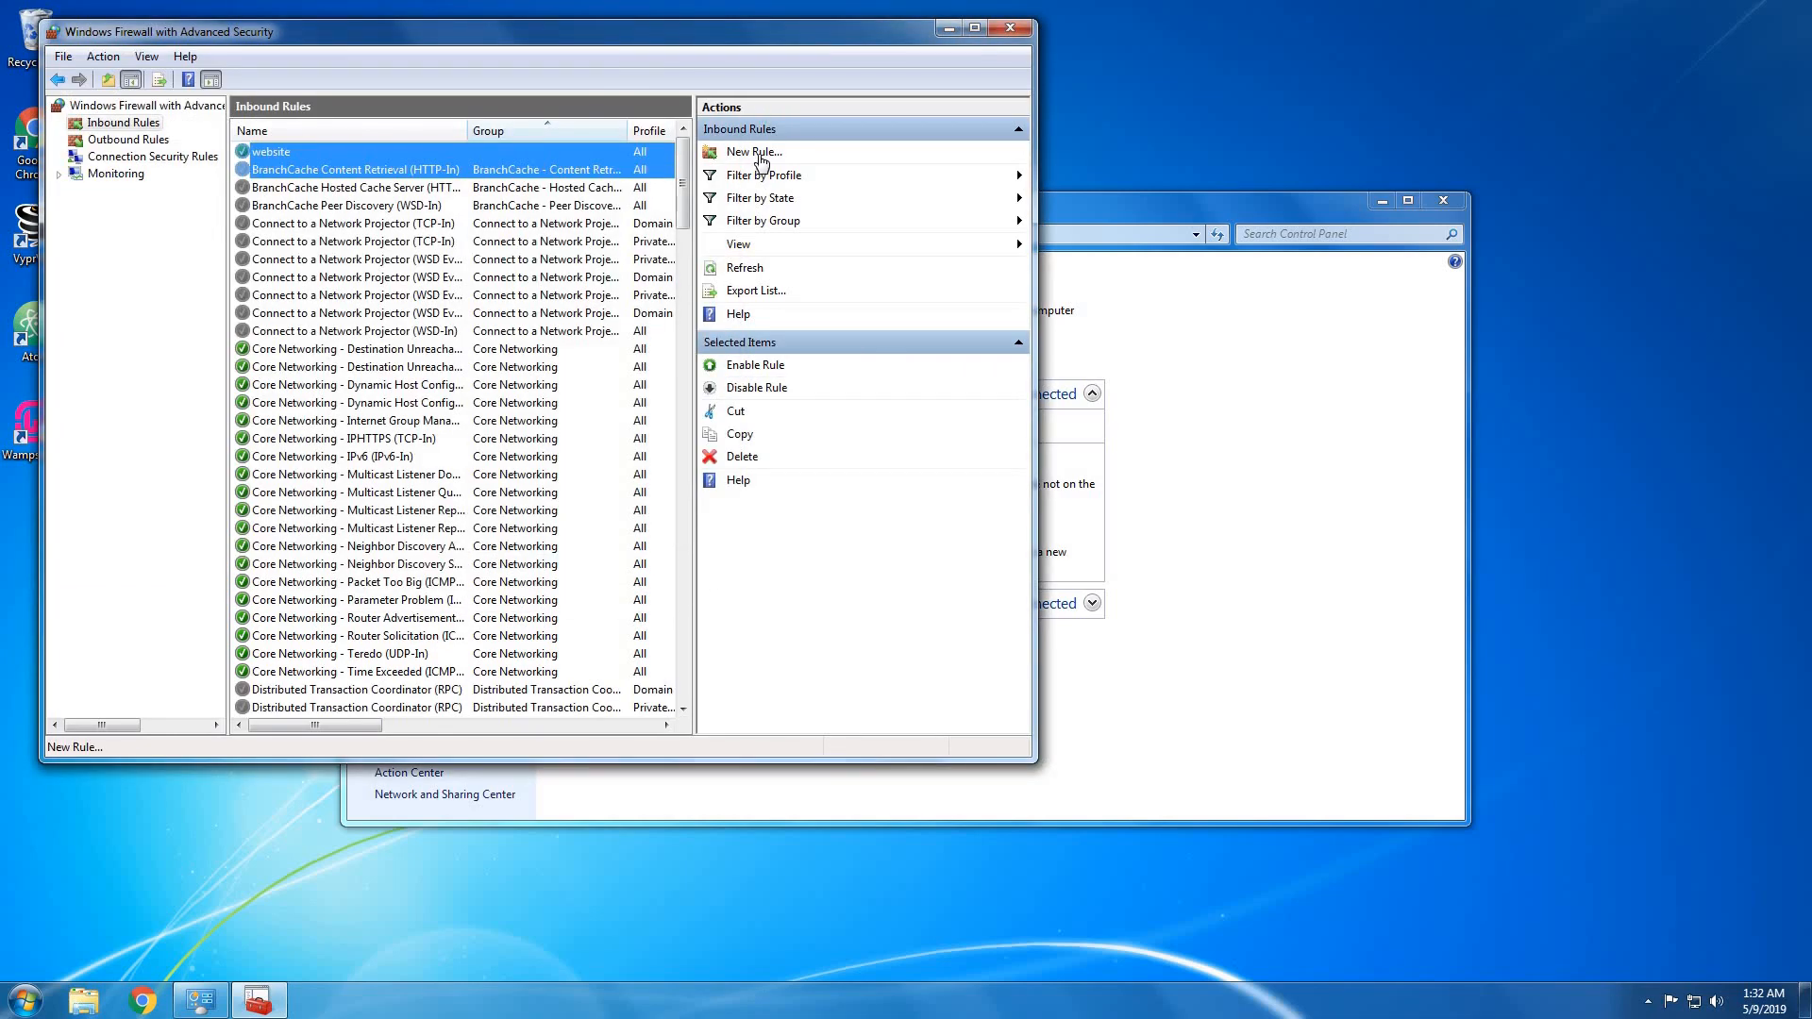
# Create a second inbound port rule, 'website 2', that allows the connection on all profiles.
pyautogui.click(760, 152)
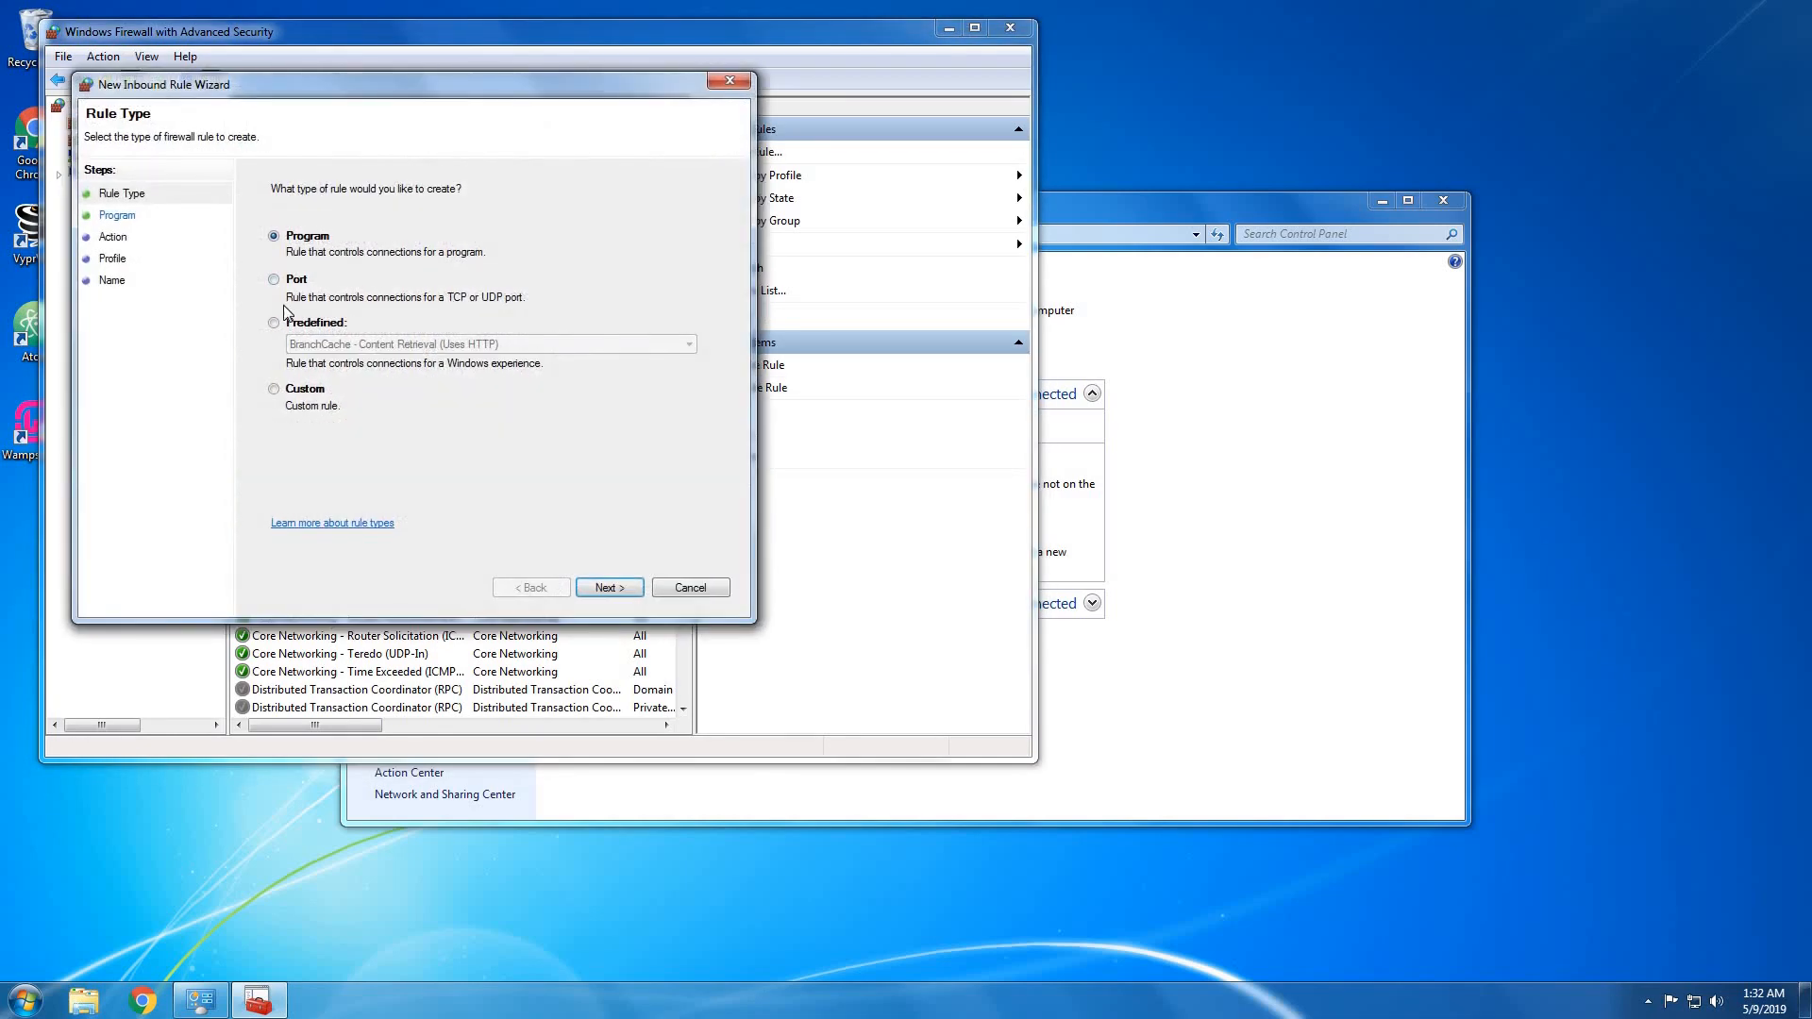
pyautogui.click(289, 279)
pyautogui.click(619, 587)
pyautogui.click(275, 237)
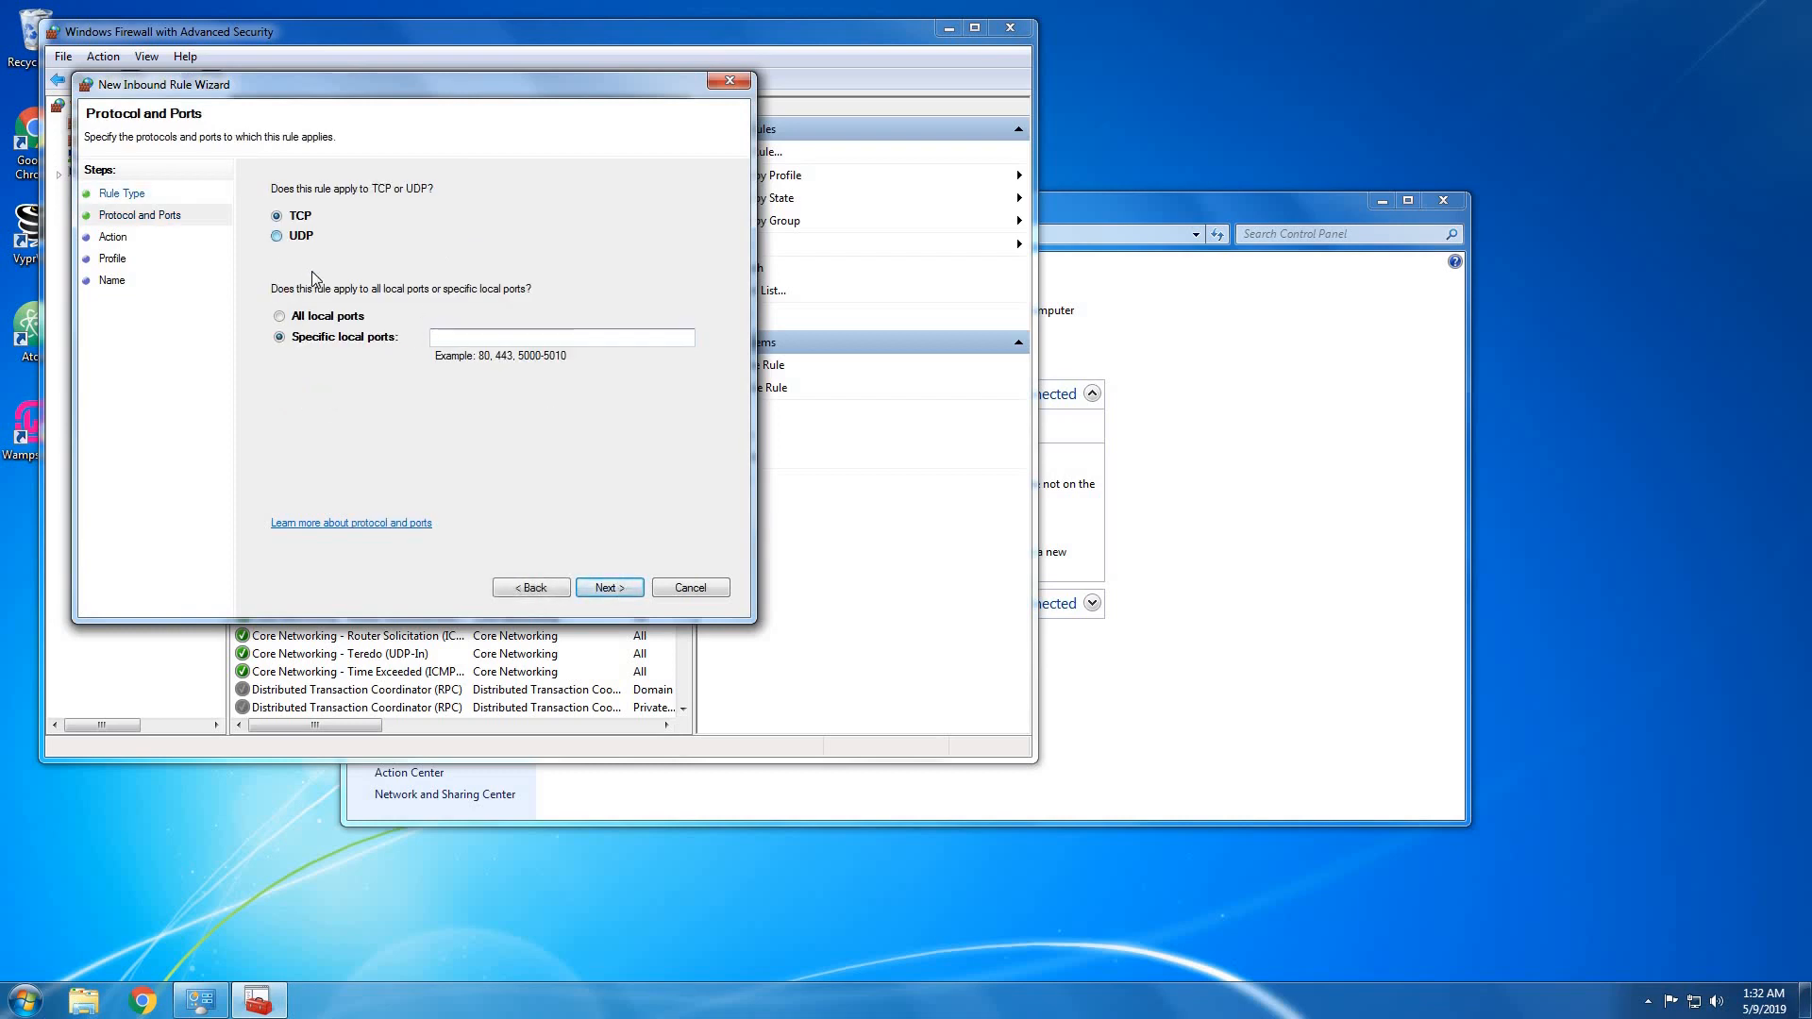
pyautogui.click(451, 337)
pyautogui.click(607, 587)
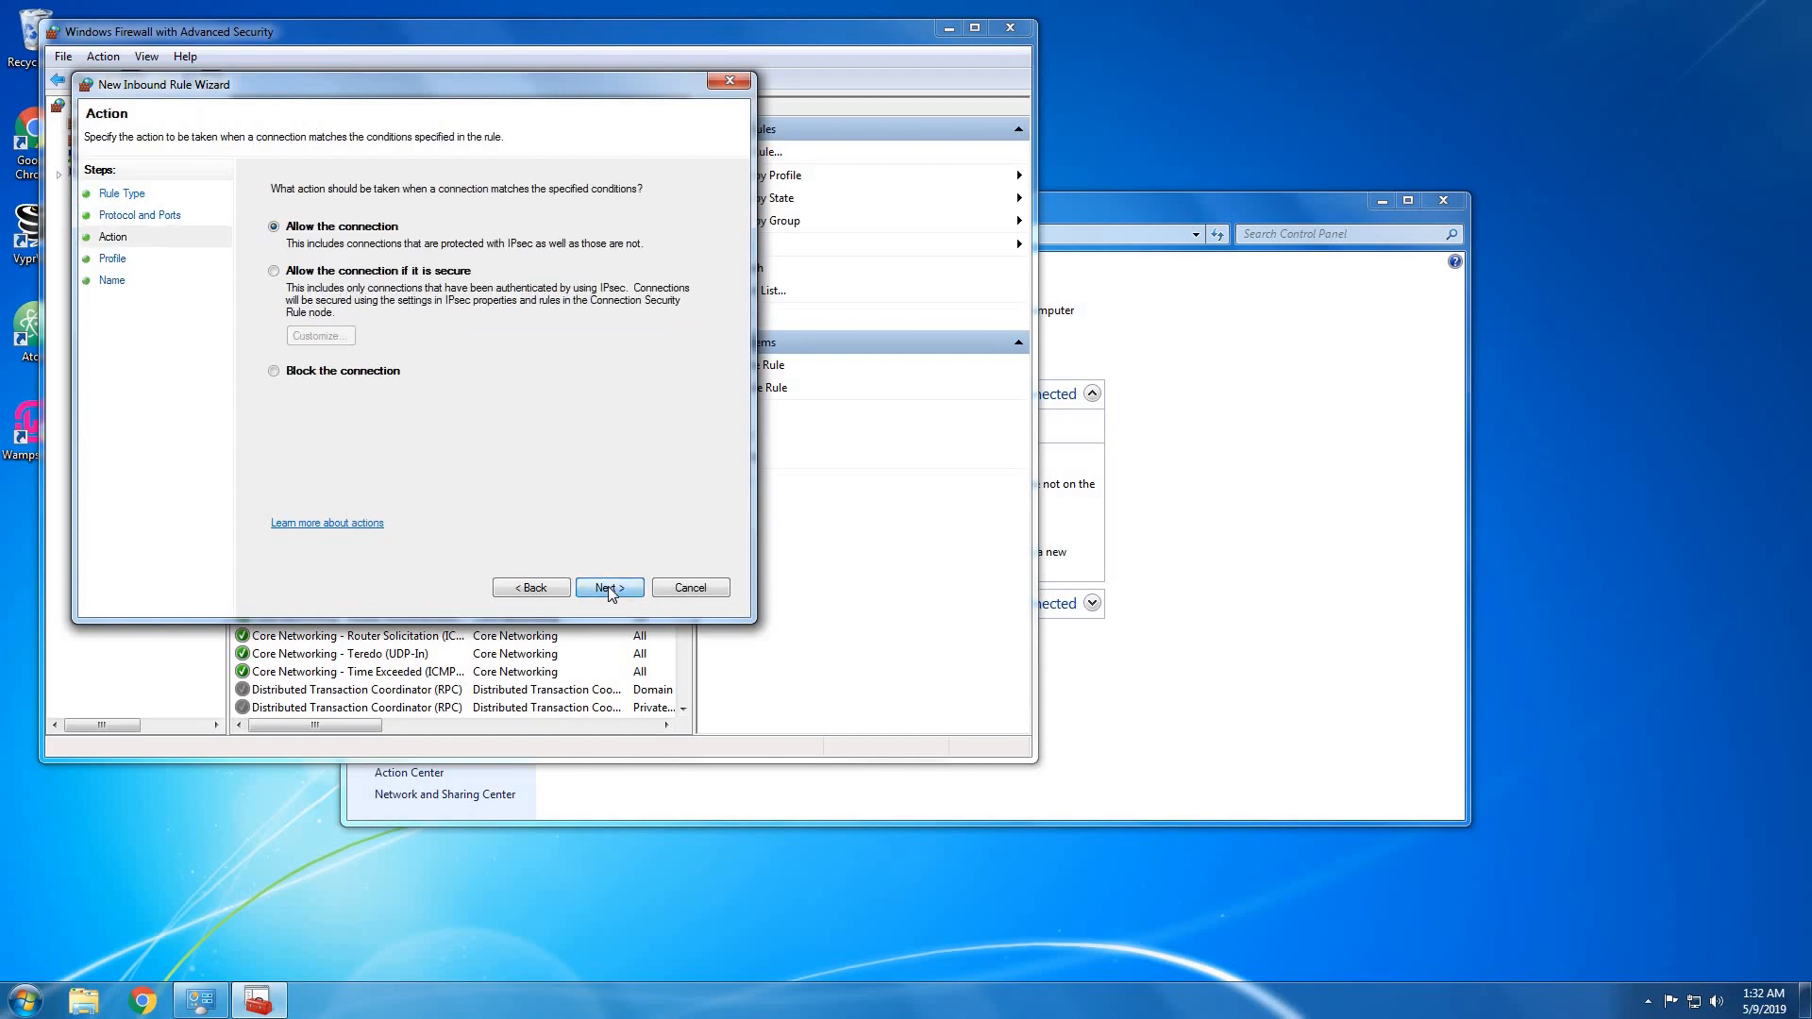
pyautogui.click(608, 587)
pyautogui.click(608, 587)
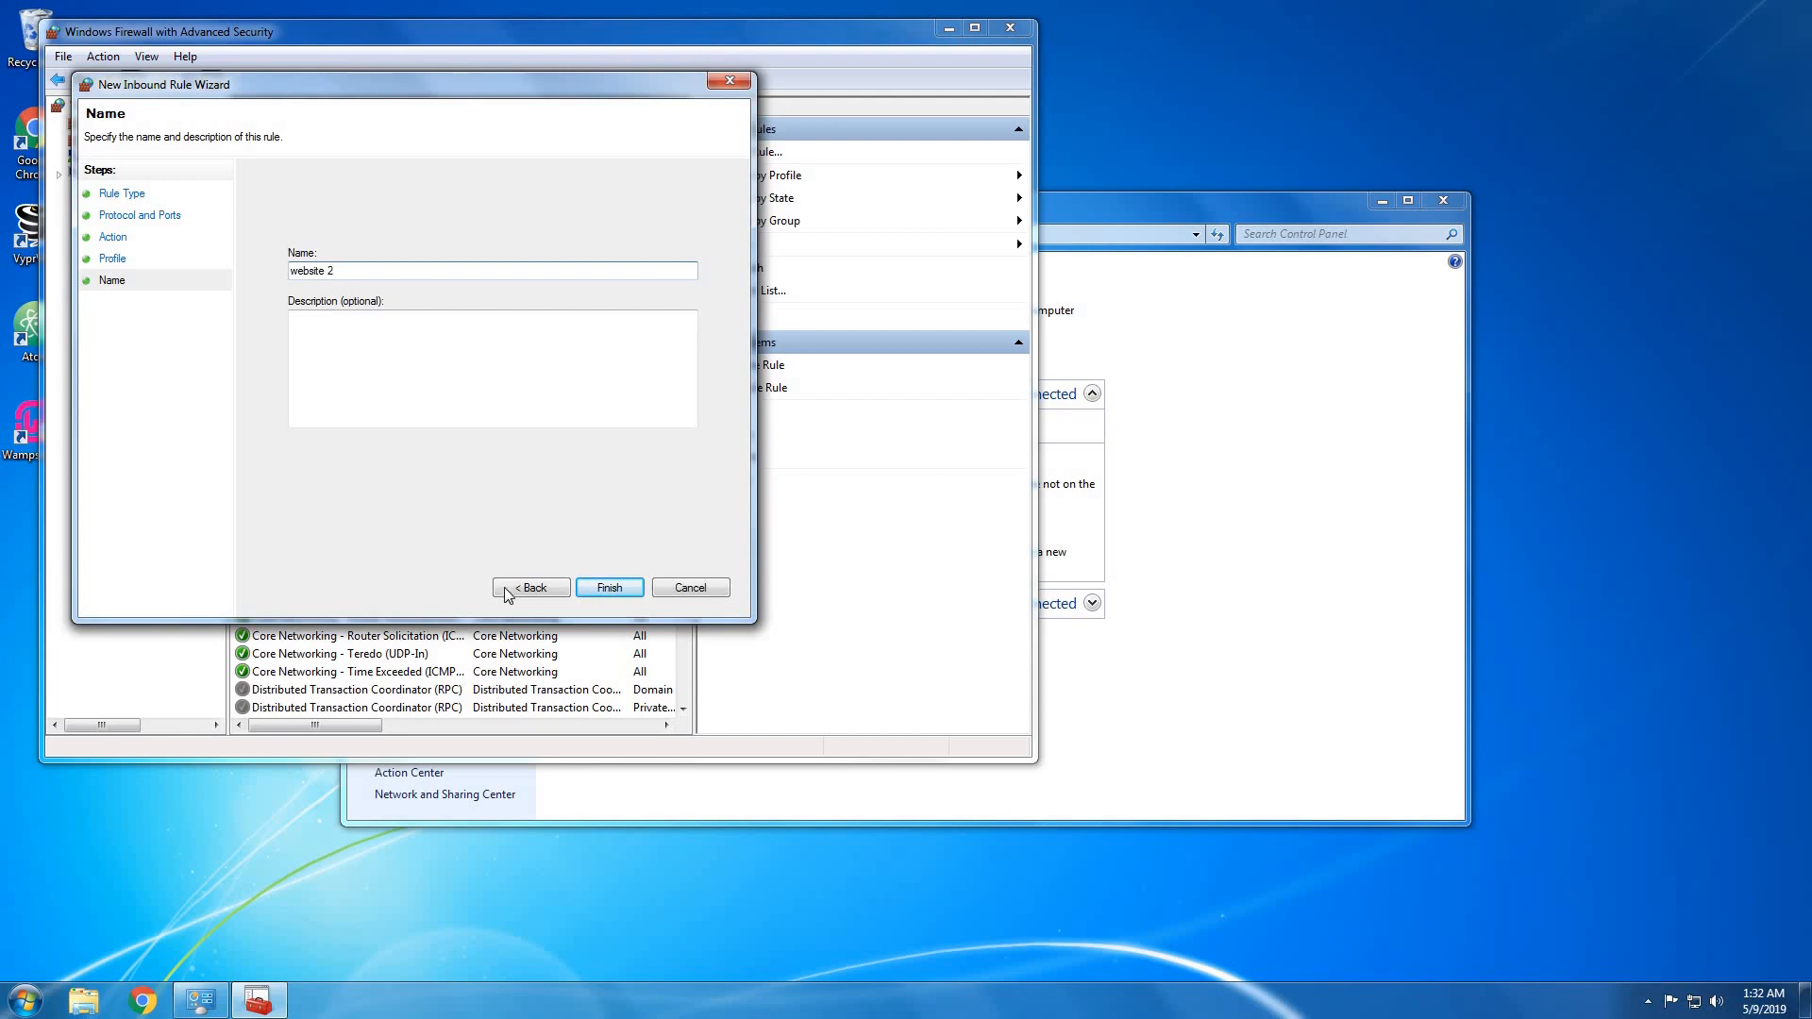
pyautogui.click(608, 587)
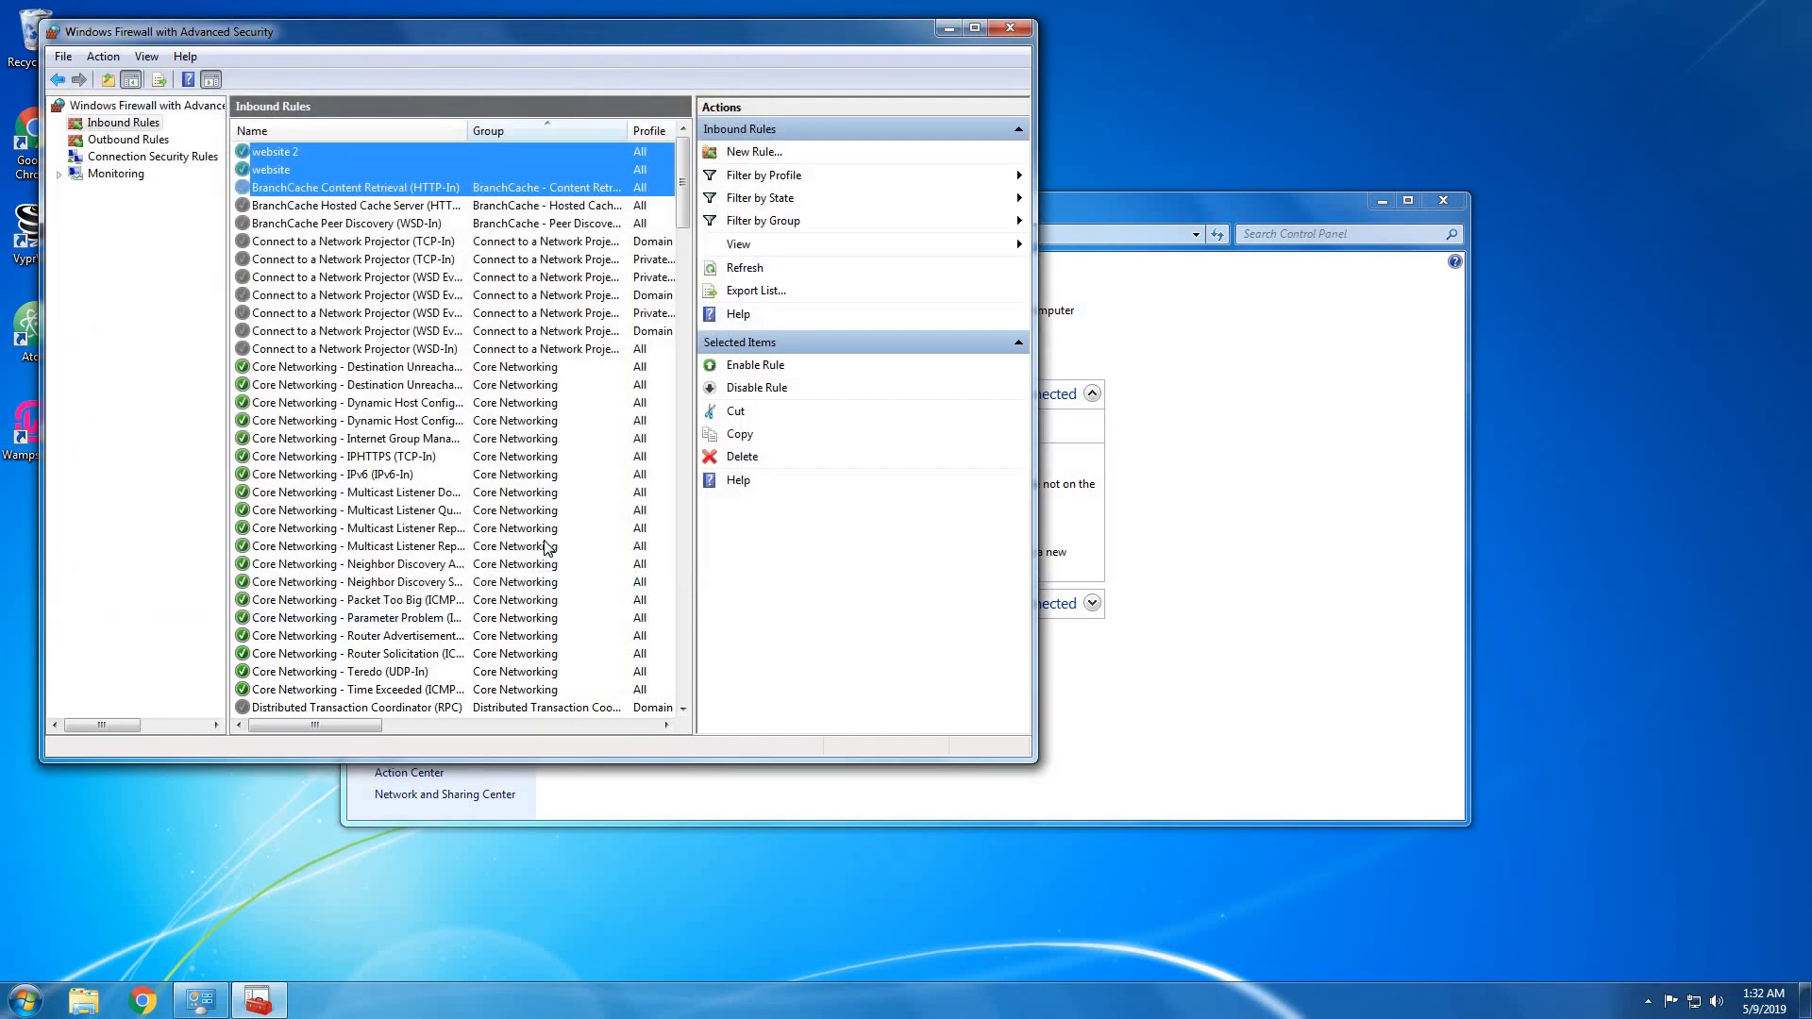
pyautogui.click(449, 278)
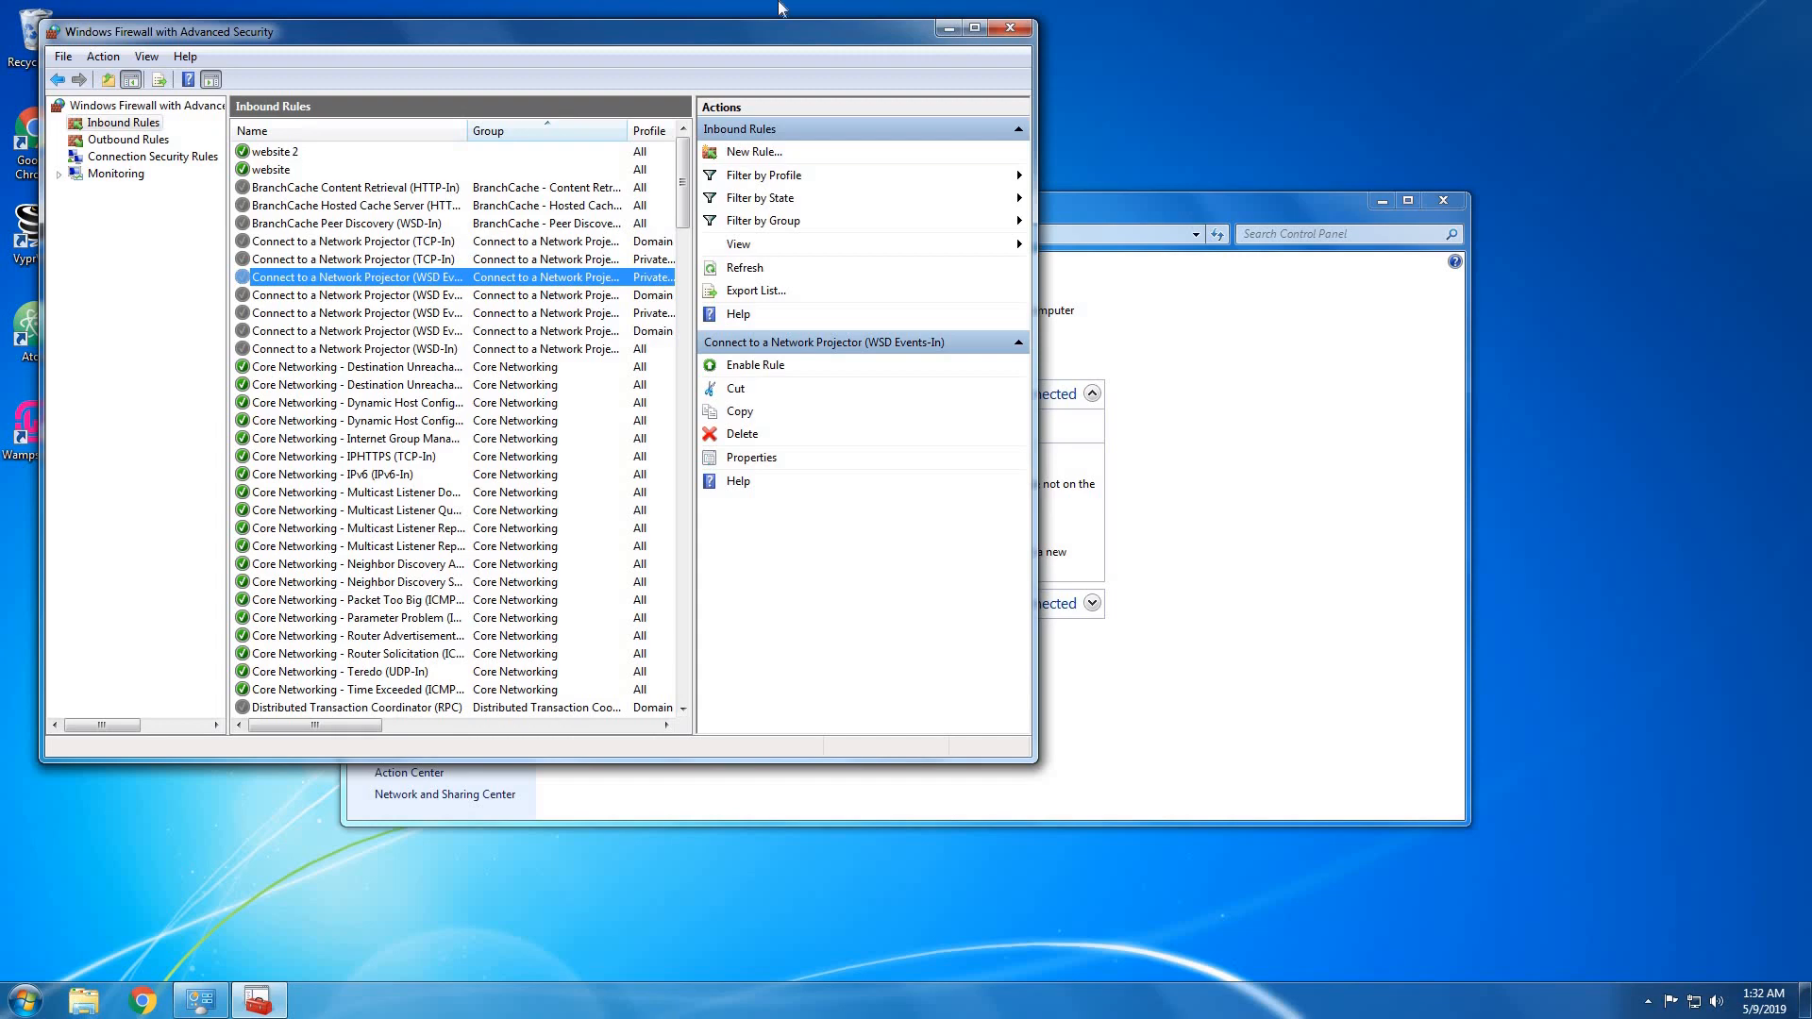
# Close both firewall windows and search Google for 'no ip' in Chrome.
pyautogui.click(1012, 28)
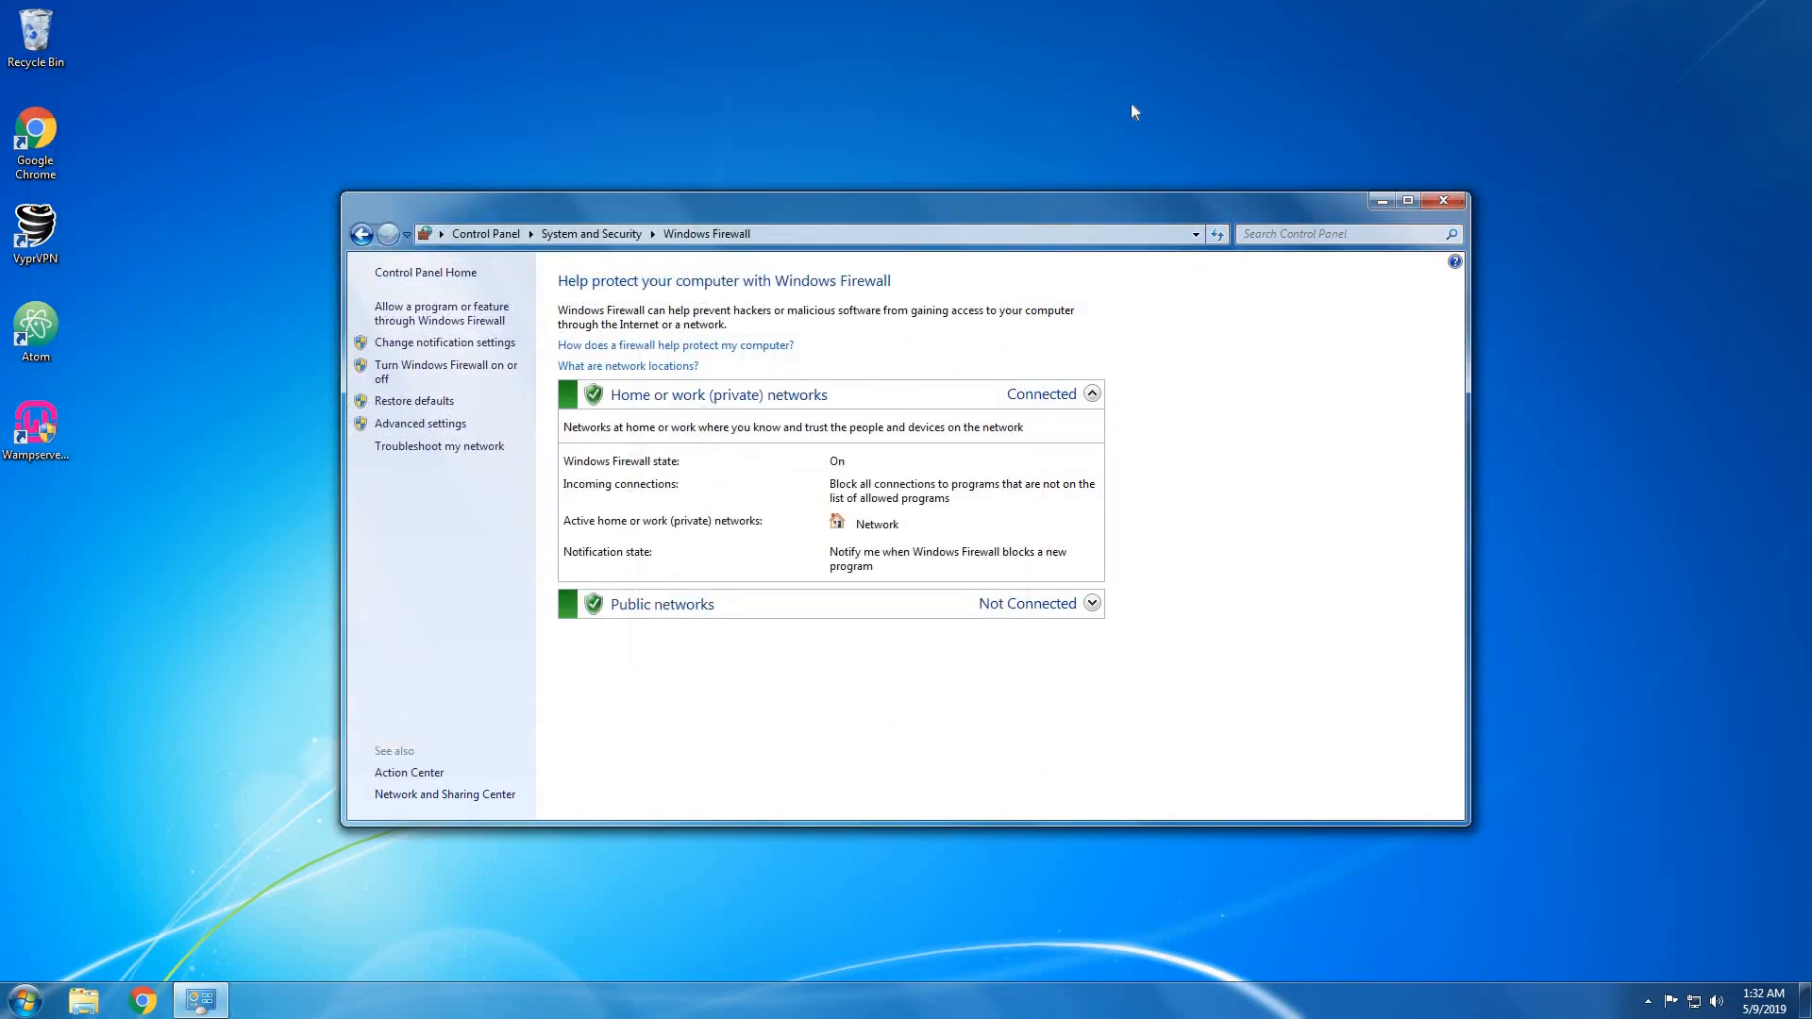
pyautogui.click(1447, 201)
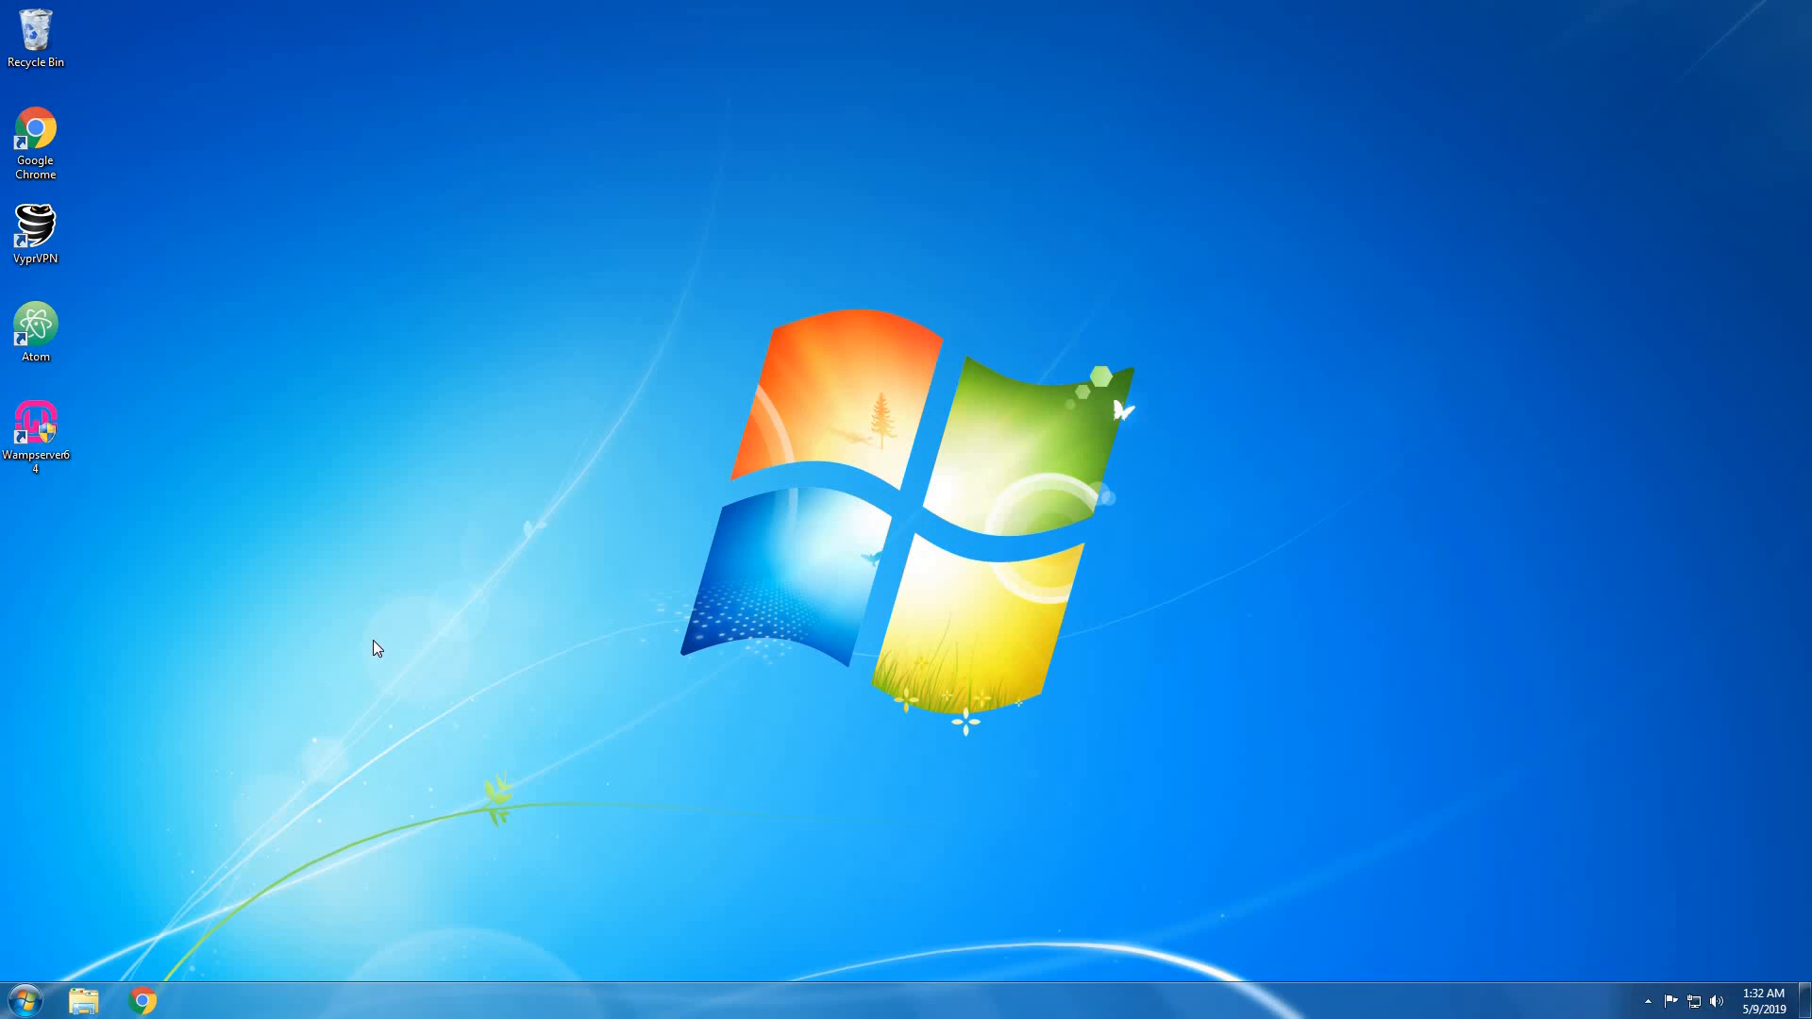
pyautogui.click(151, 995)
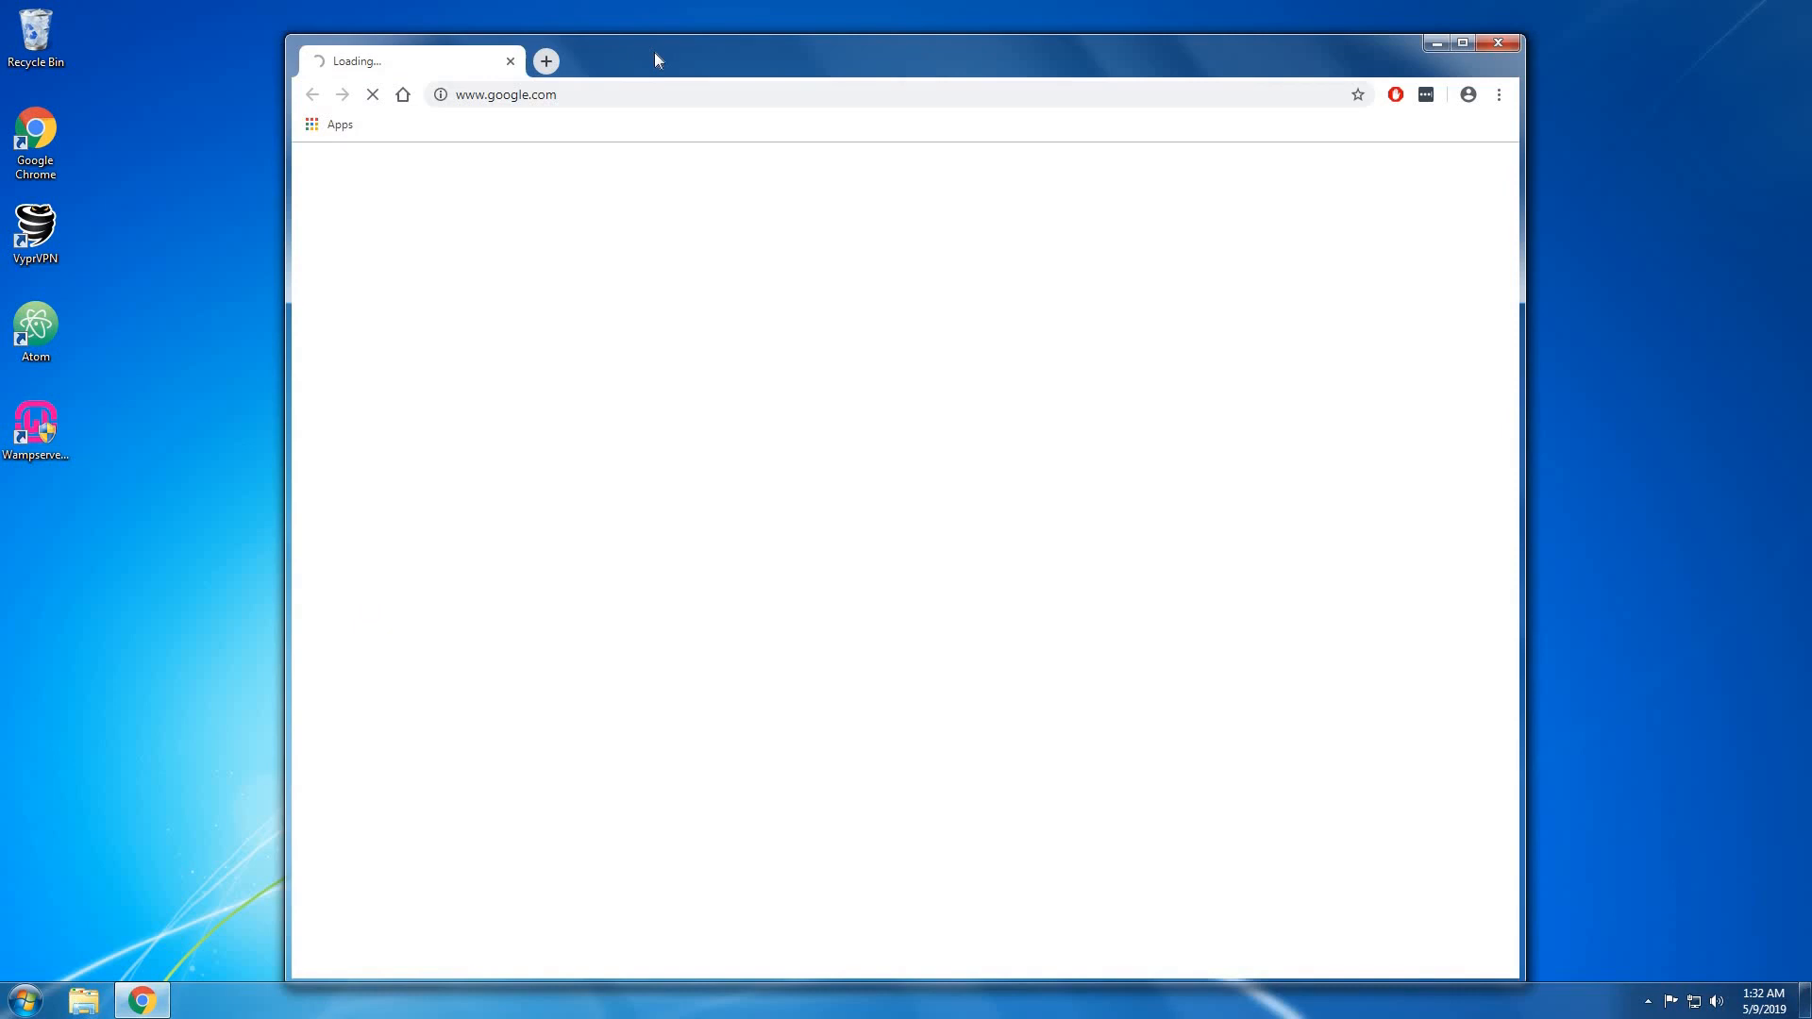
pyautogui.moveTo(655, 53); pyautogui.dragTo(657, 17)
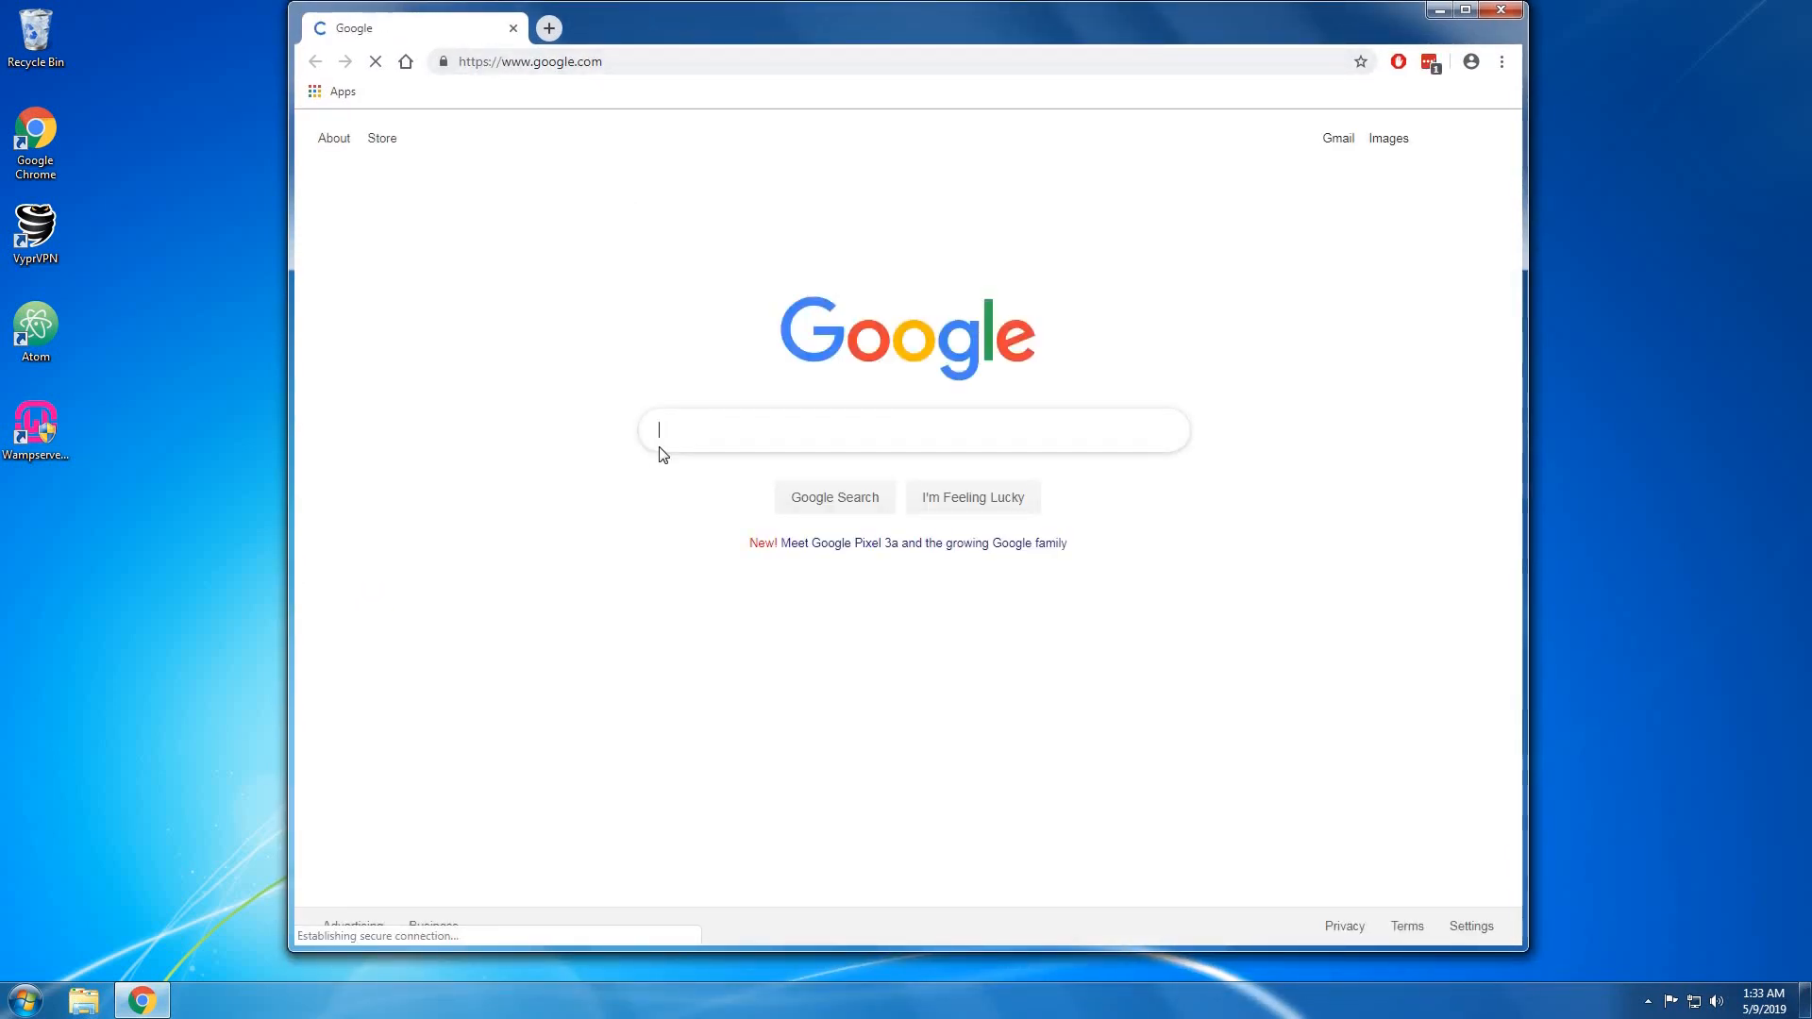
pyautogui.write('no ip')
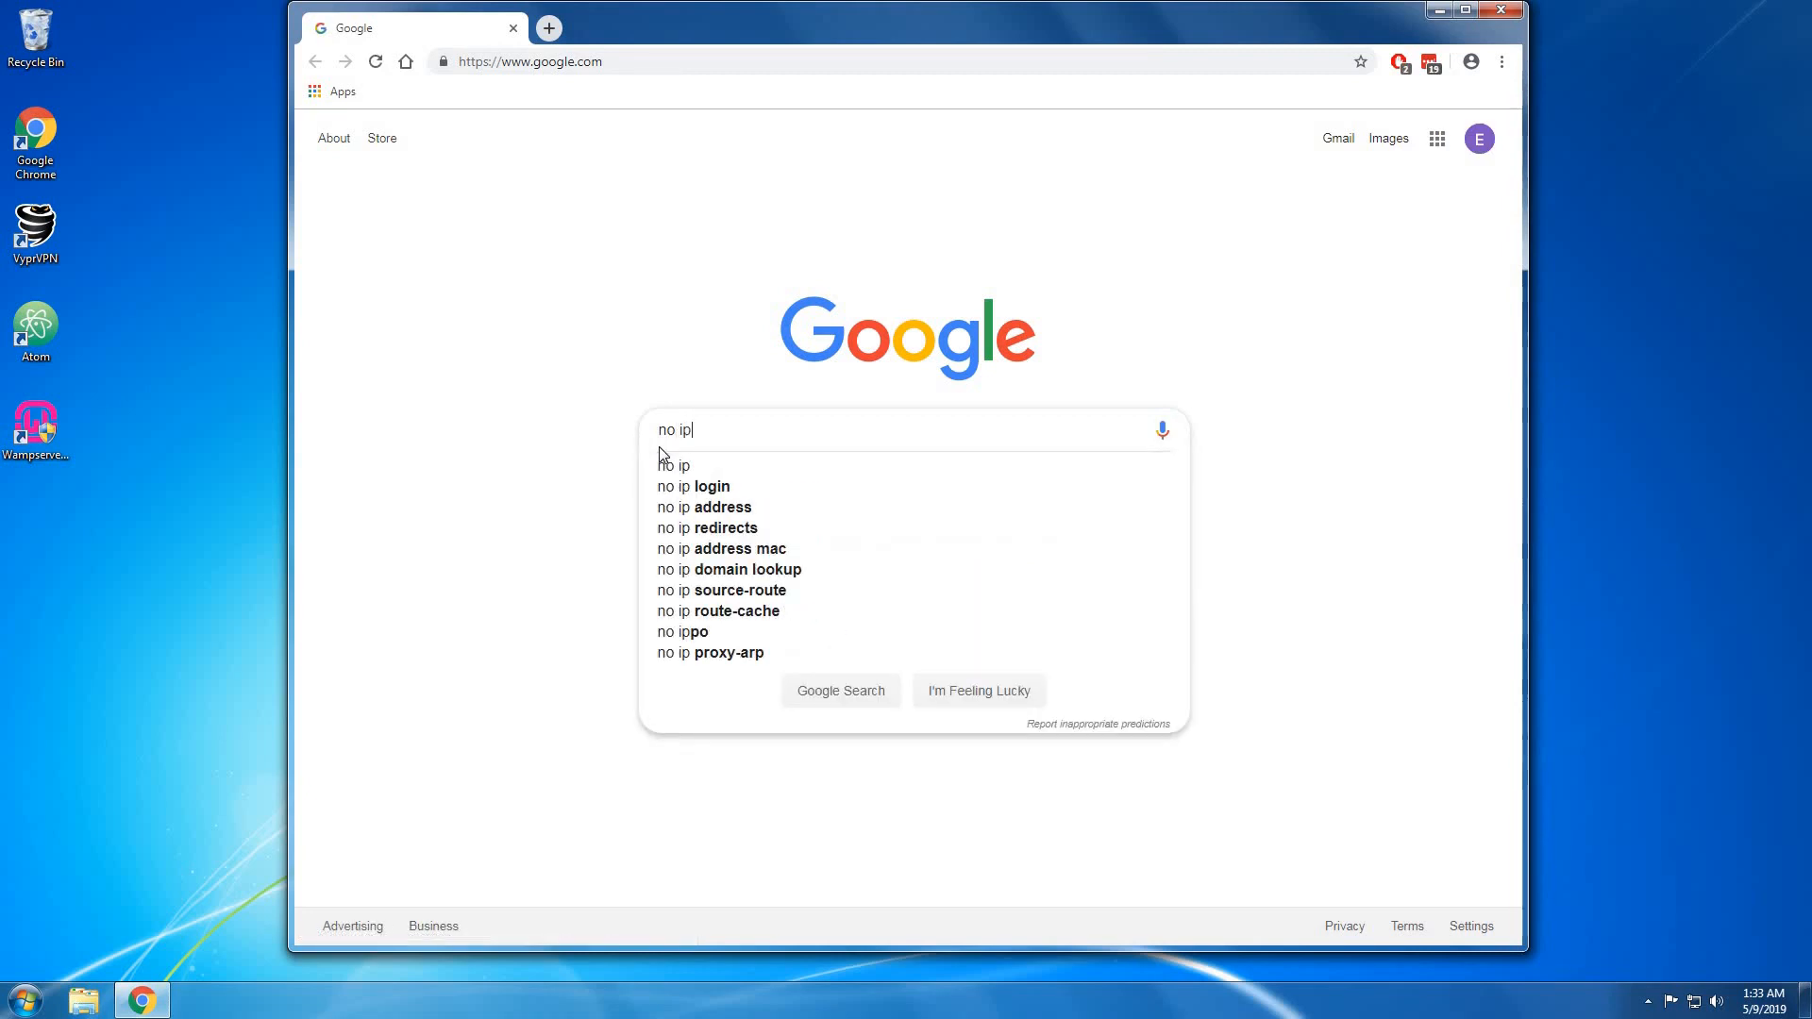
pyautogui.press('Return')
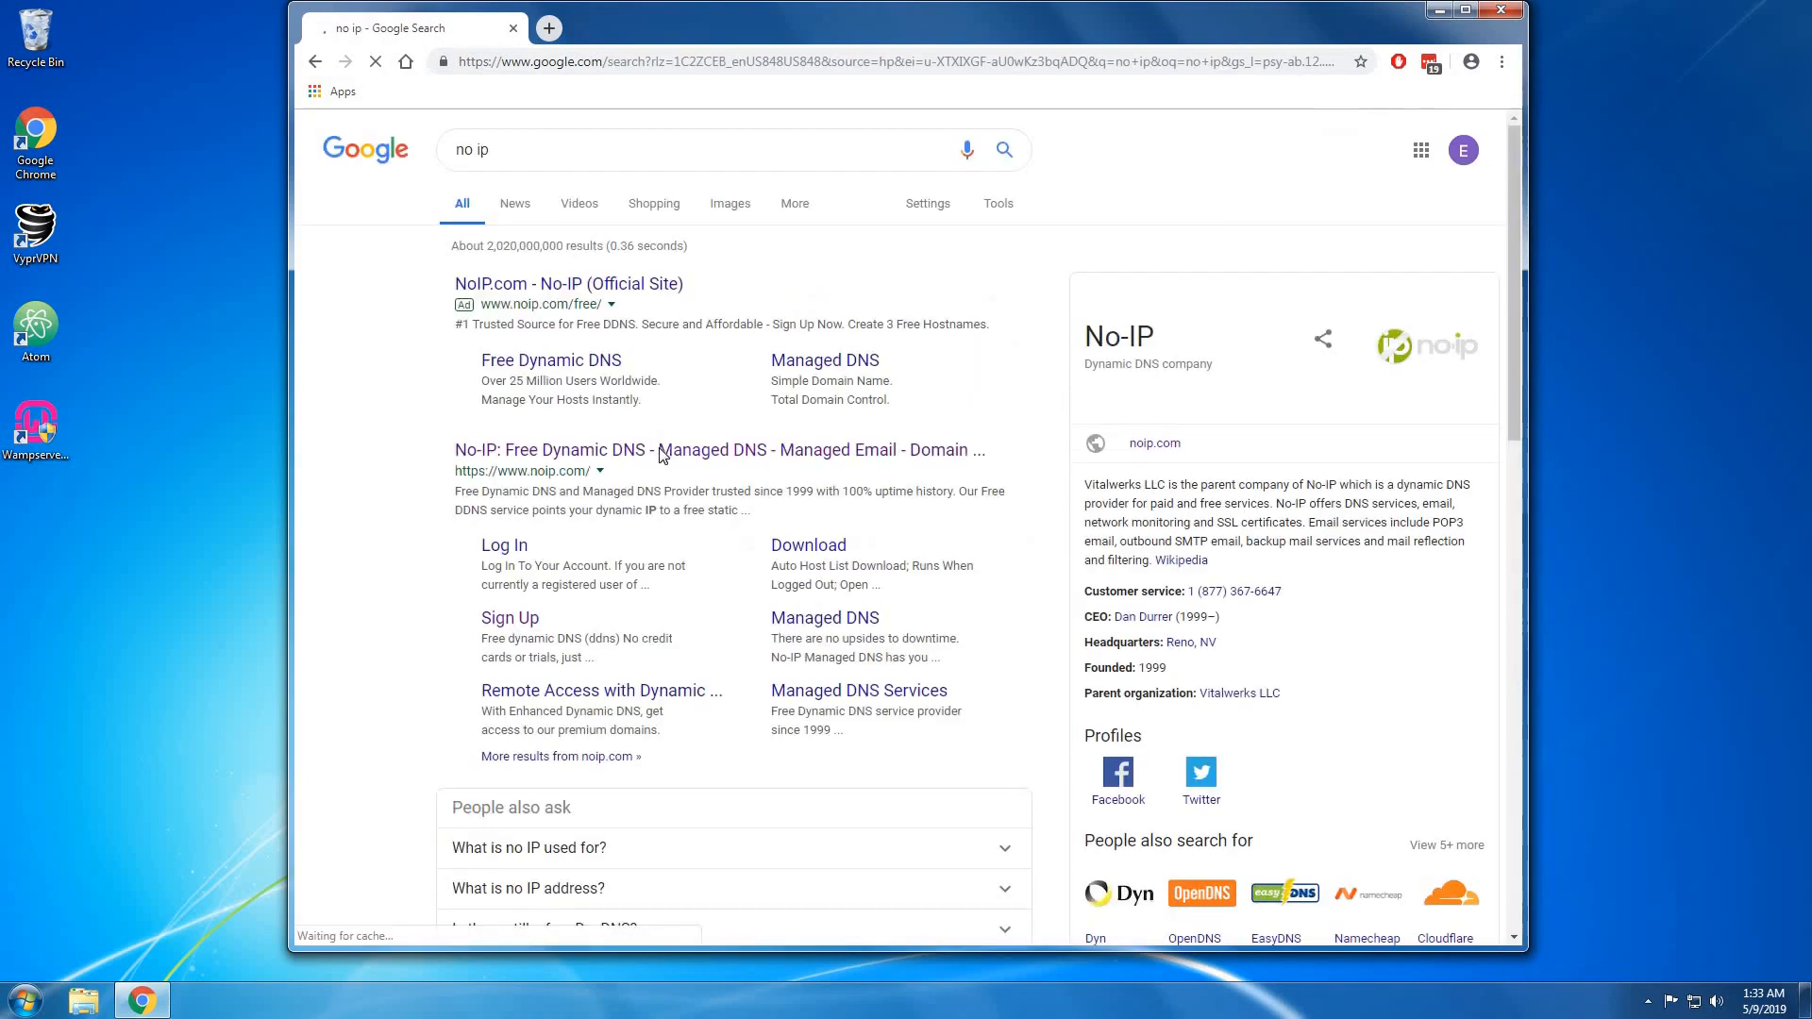
# Open No-IP's sign-up form and enter the account e-mail address.
pyautogui.click(646, 460)
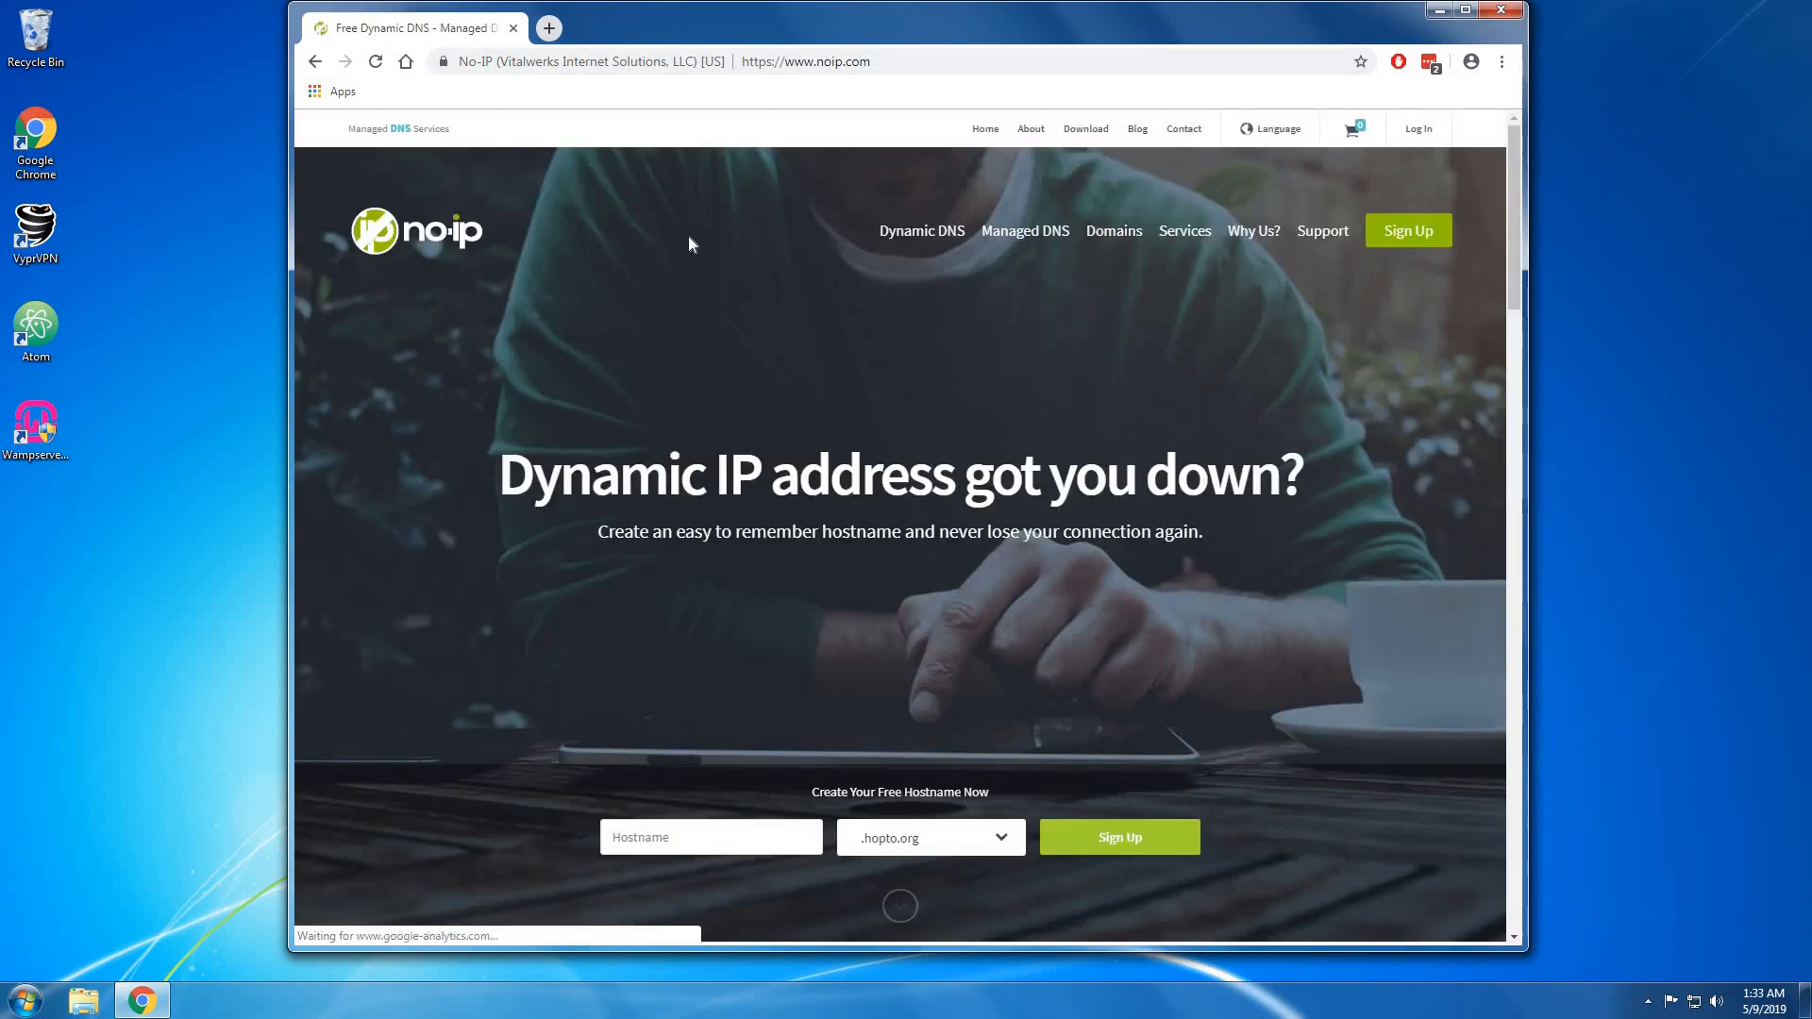
pyautogui.click(1400, 225)
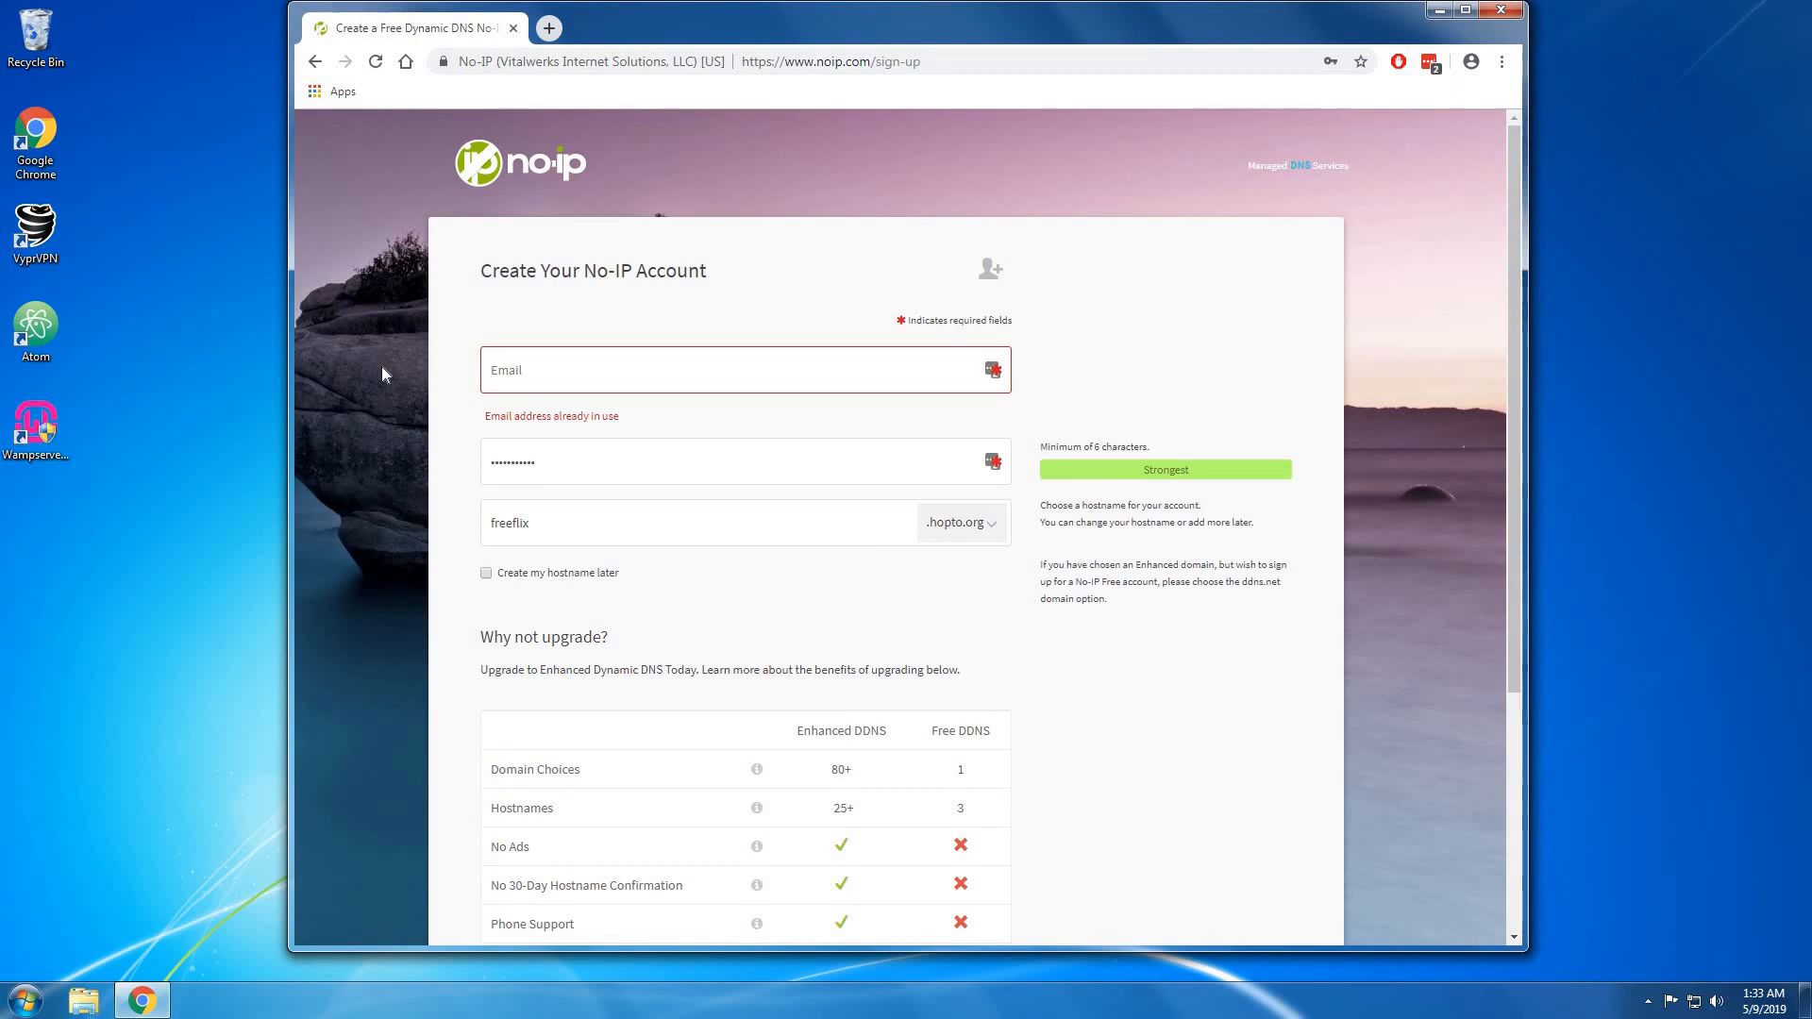
pyautogui.moveTo(542, 370); pyautogui.dragTo(350, 389)
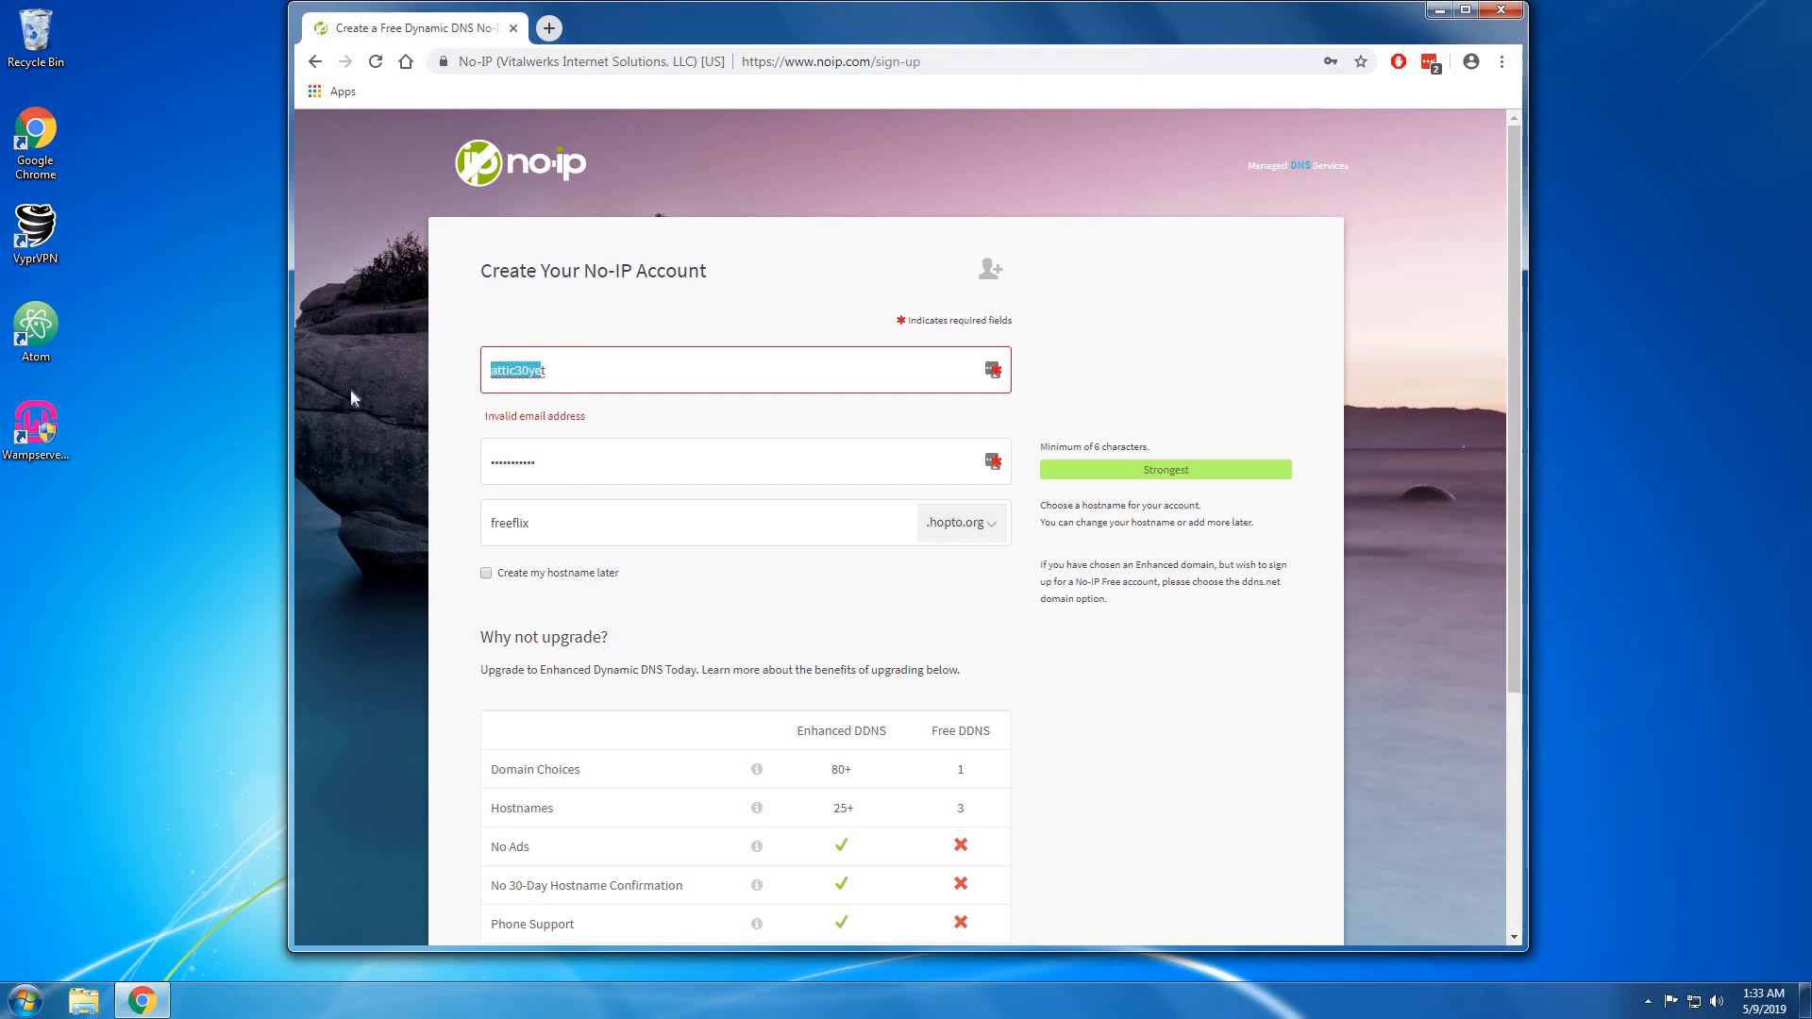
pyautogui.press('BackSpace')
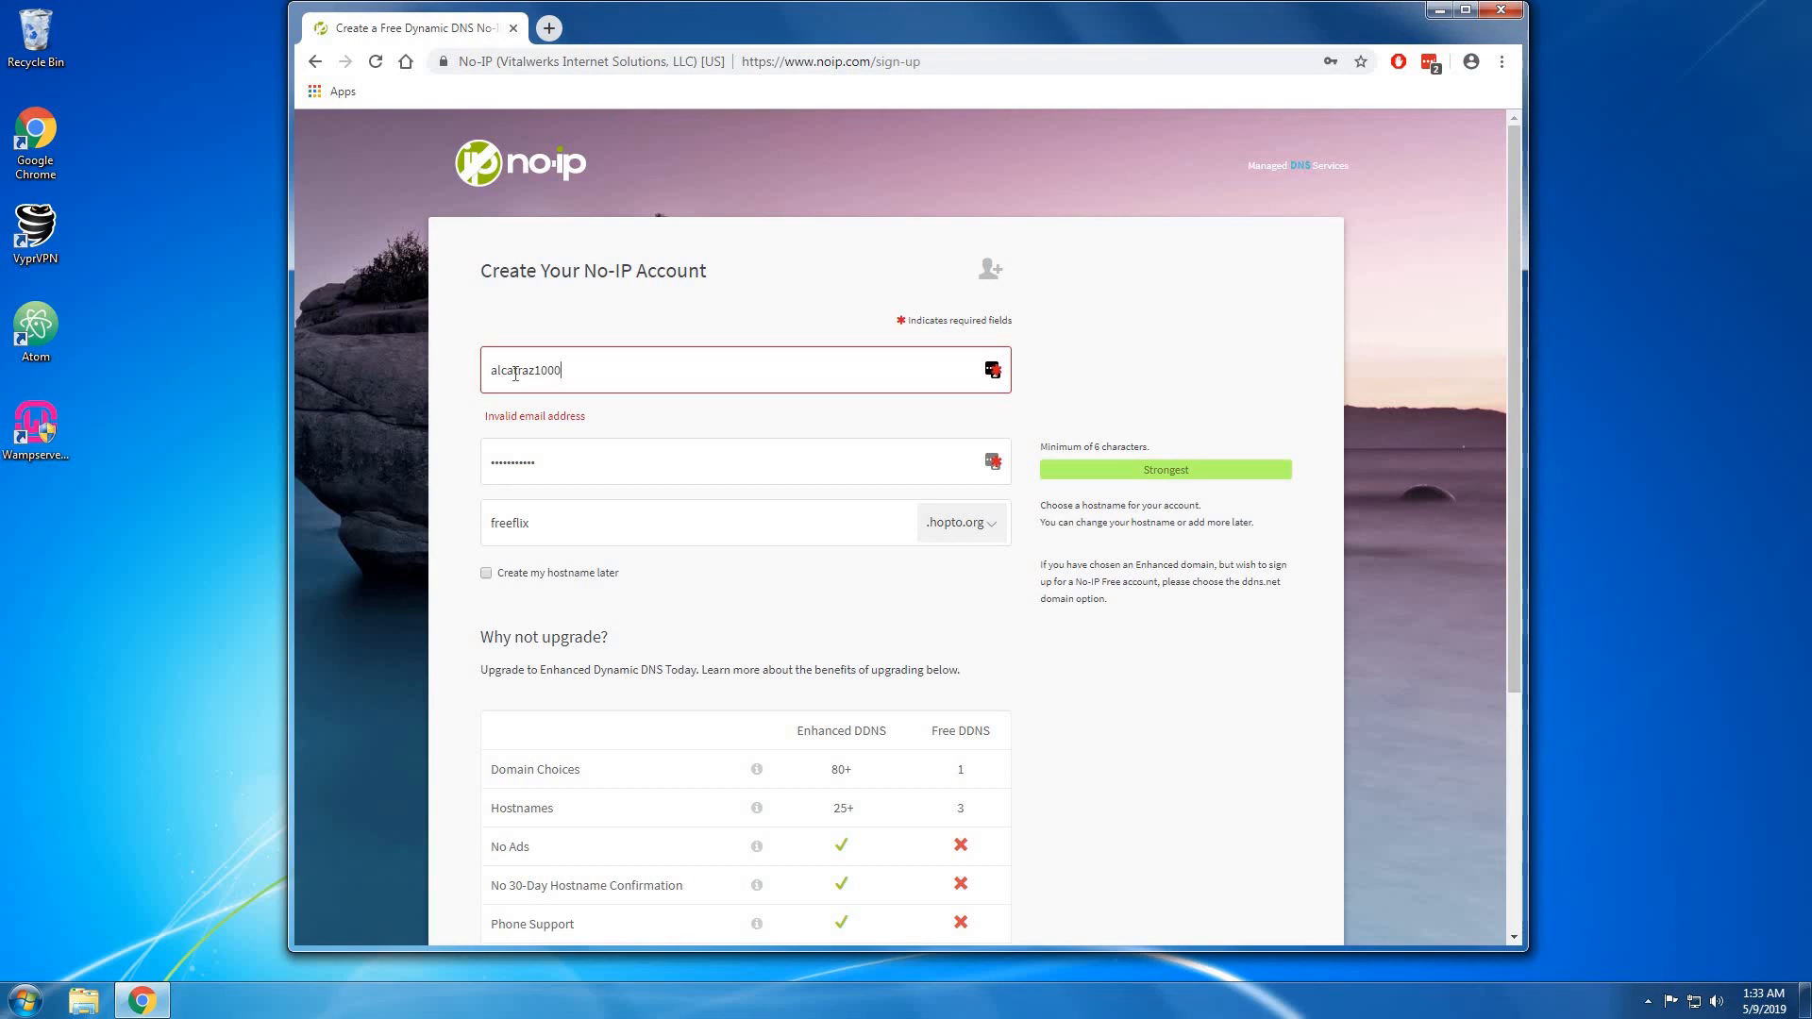
# Replace the password until its strength is rated Strongest.
pyautogui.press('Tab')
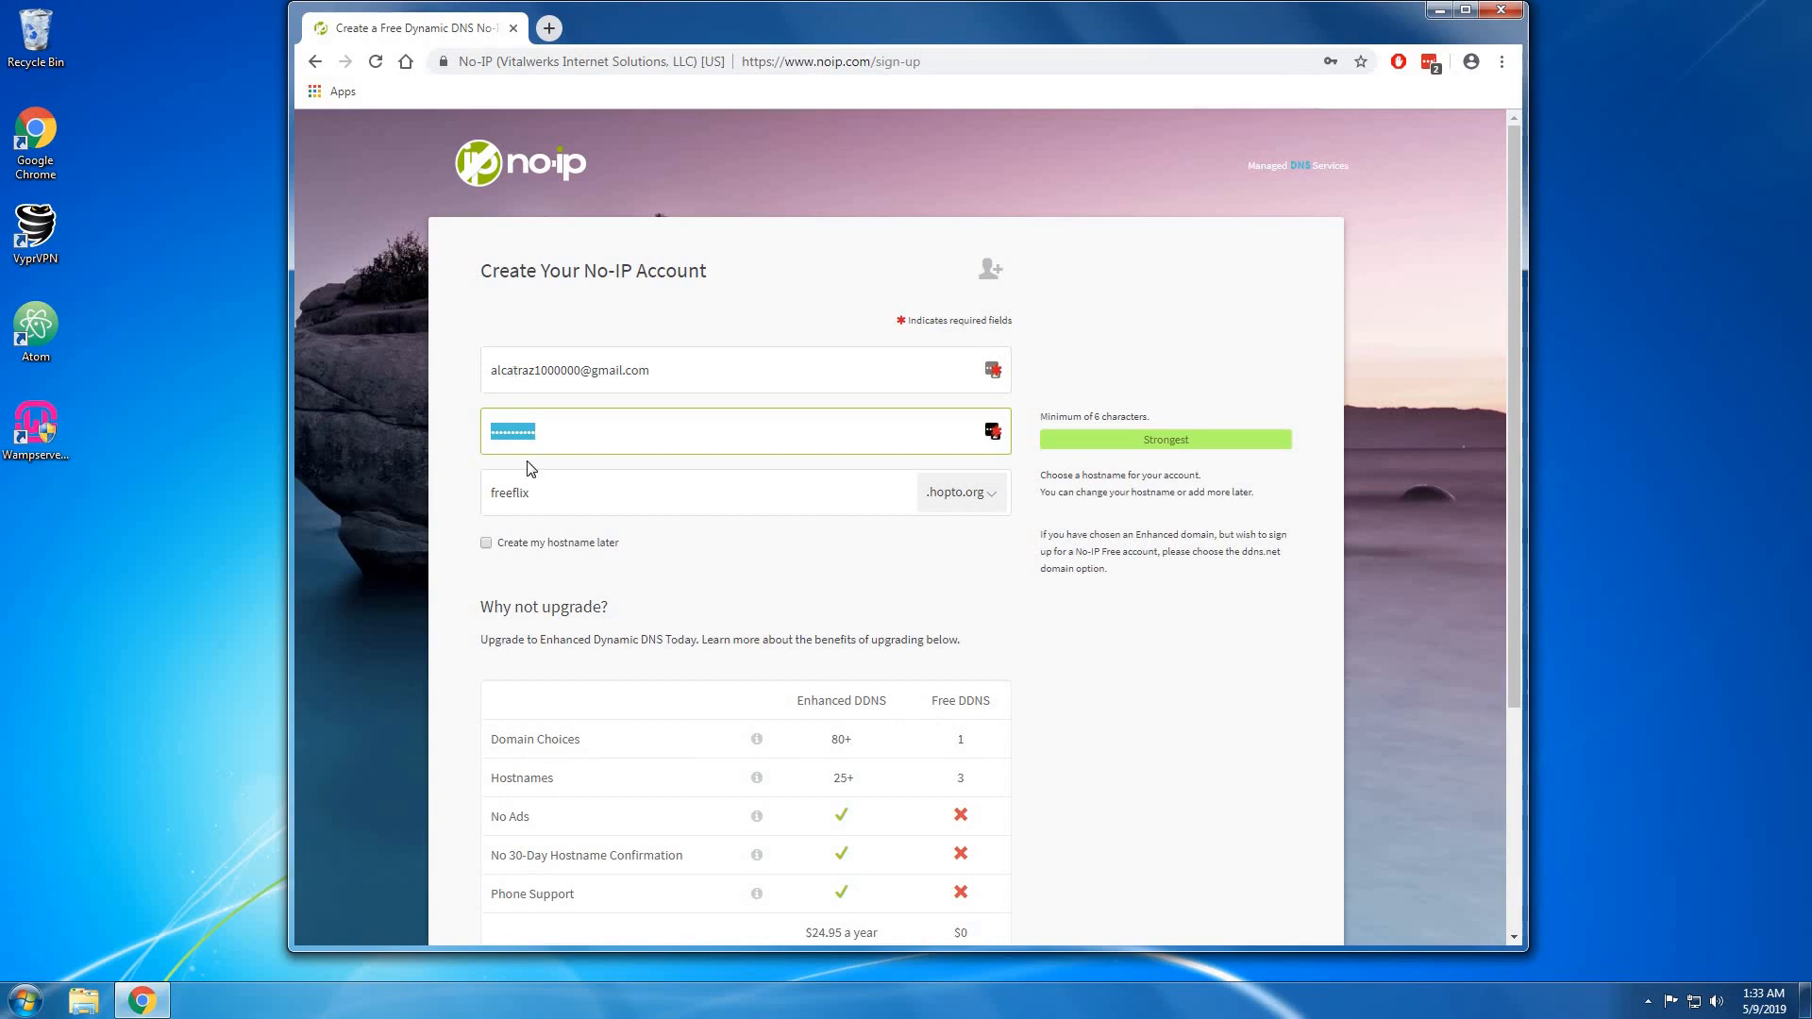
pyautogui.click(582, 432)
pyautogui.moveTo(582, 432); pyautogui.dragTo(327, 463)
pyautogui.write('•••••')
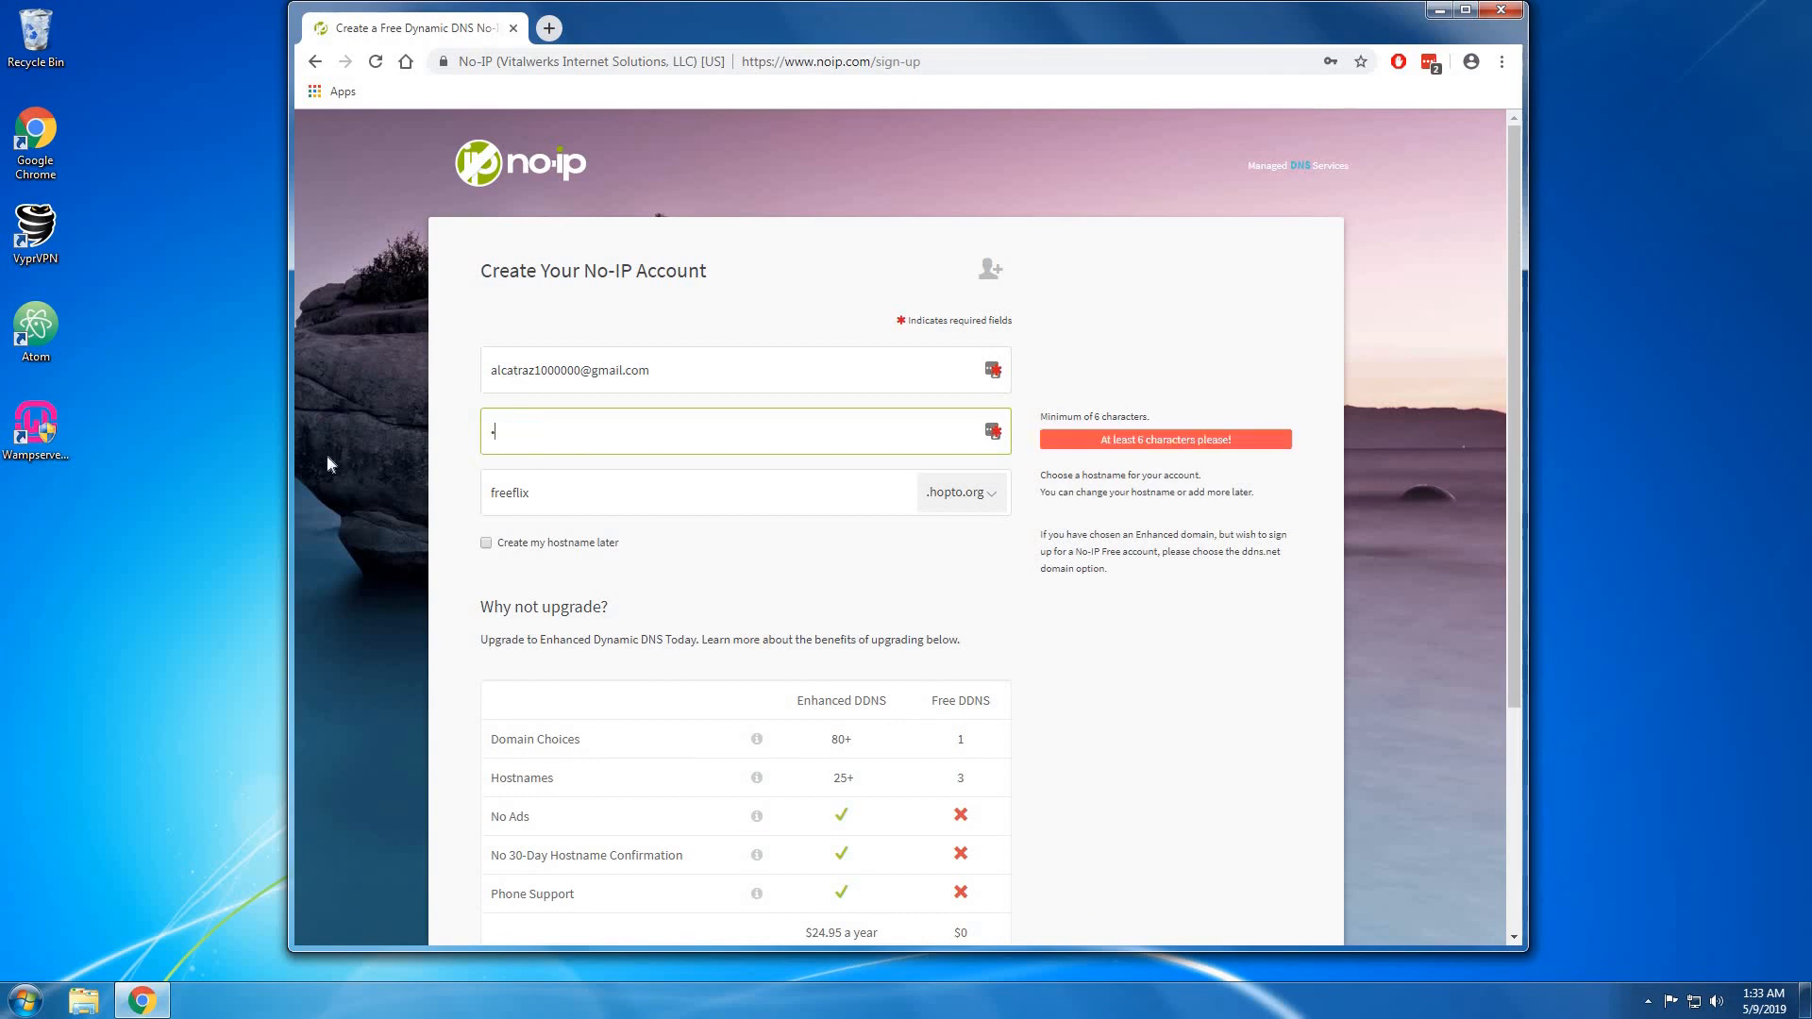
pyautogui.write('••••••')
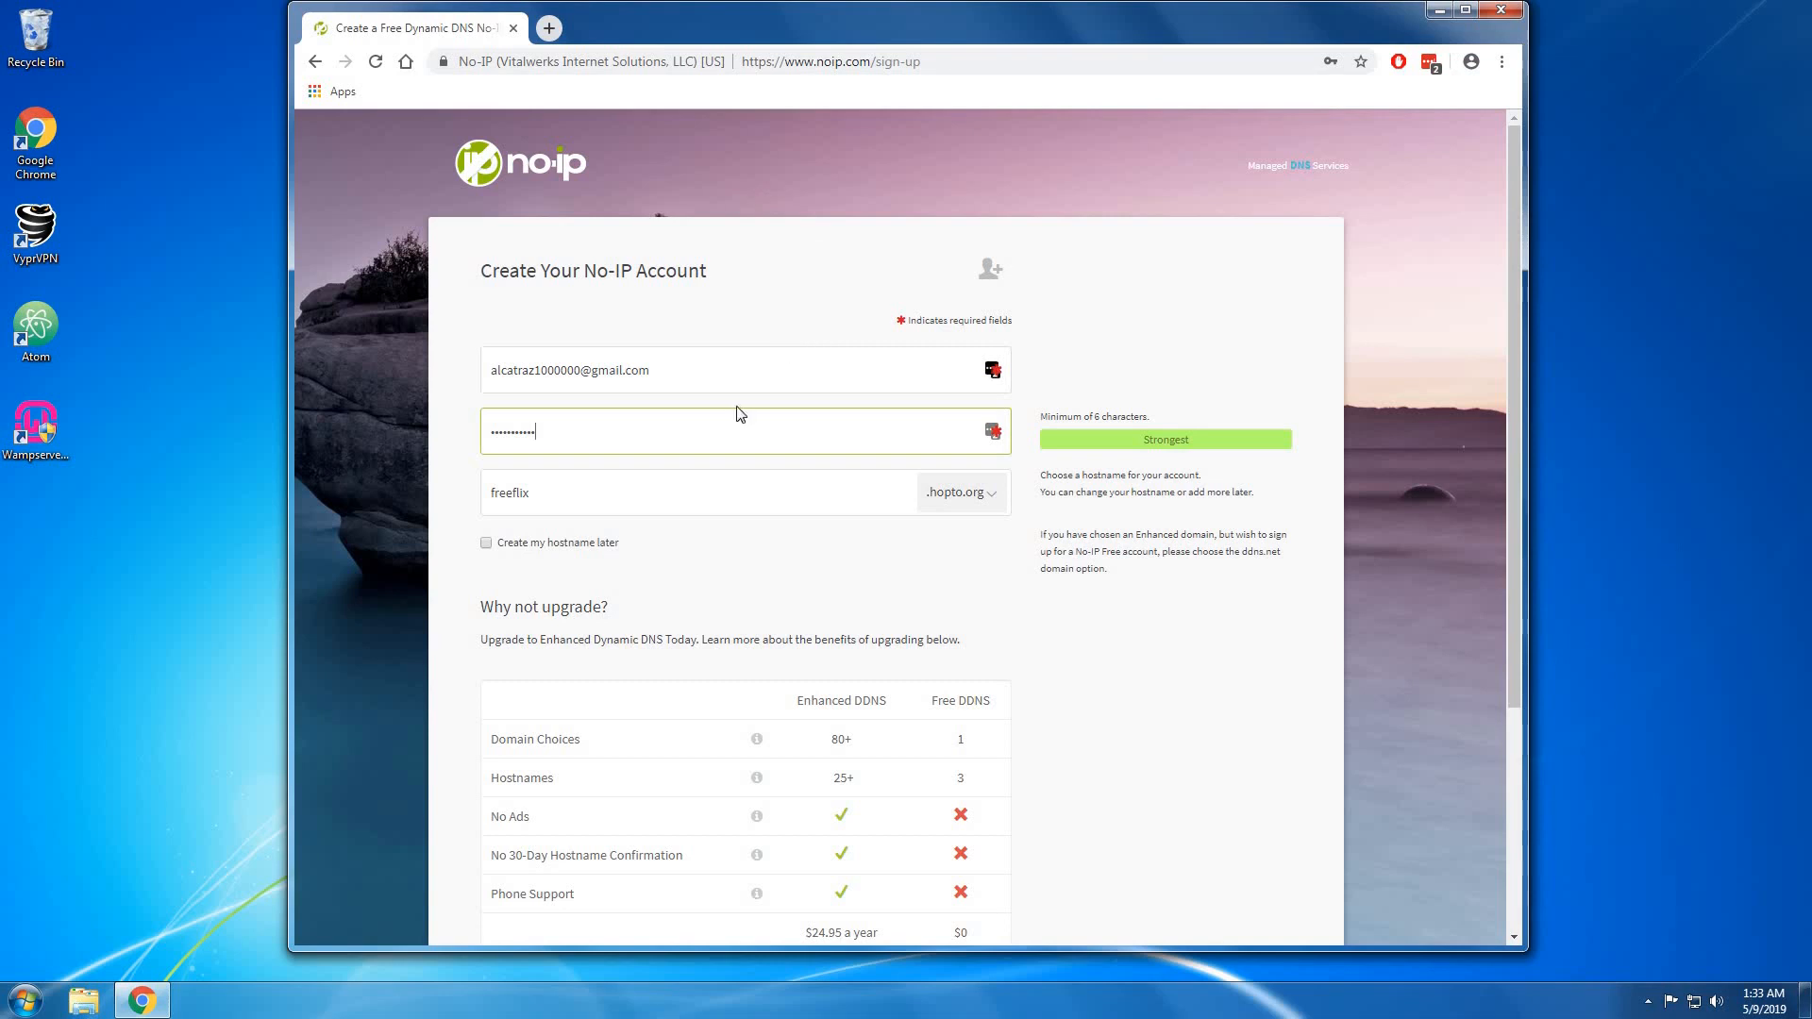
pyautogui.hotkey('ctrl', 'a')
pyautogui.write('•')
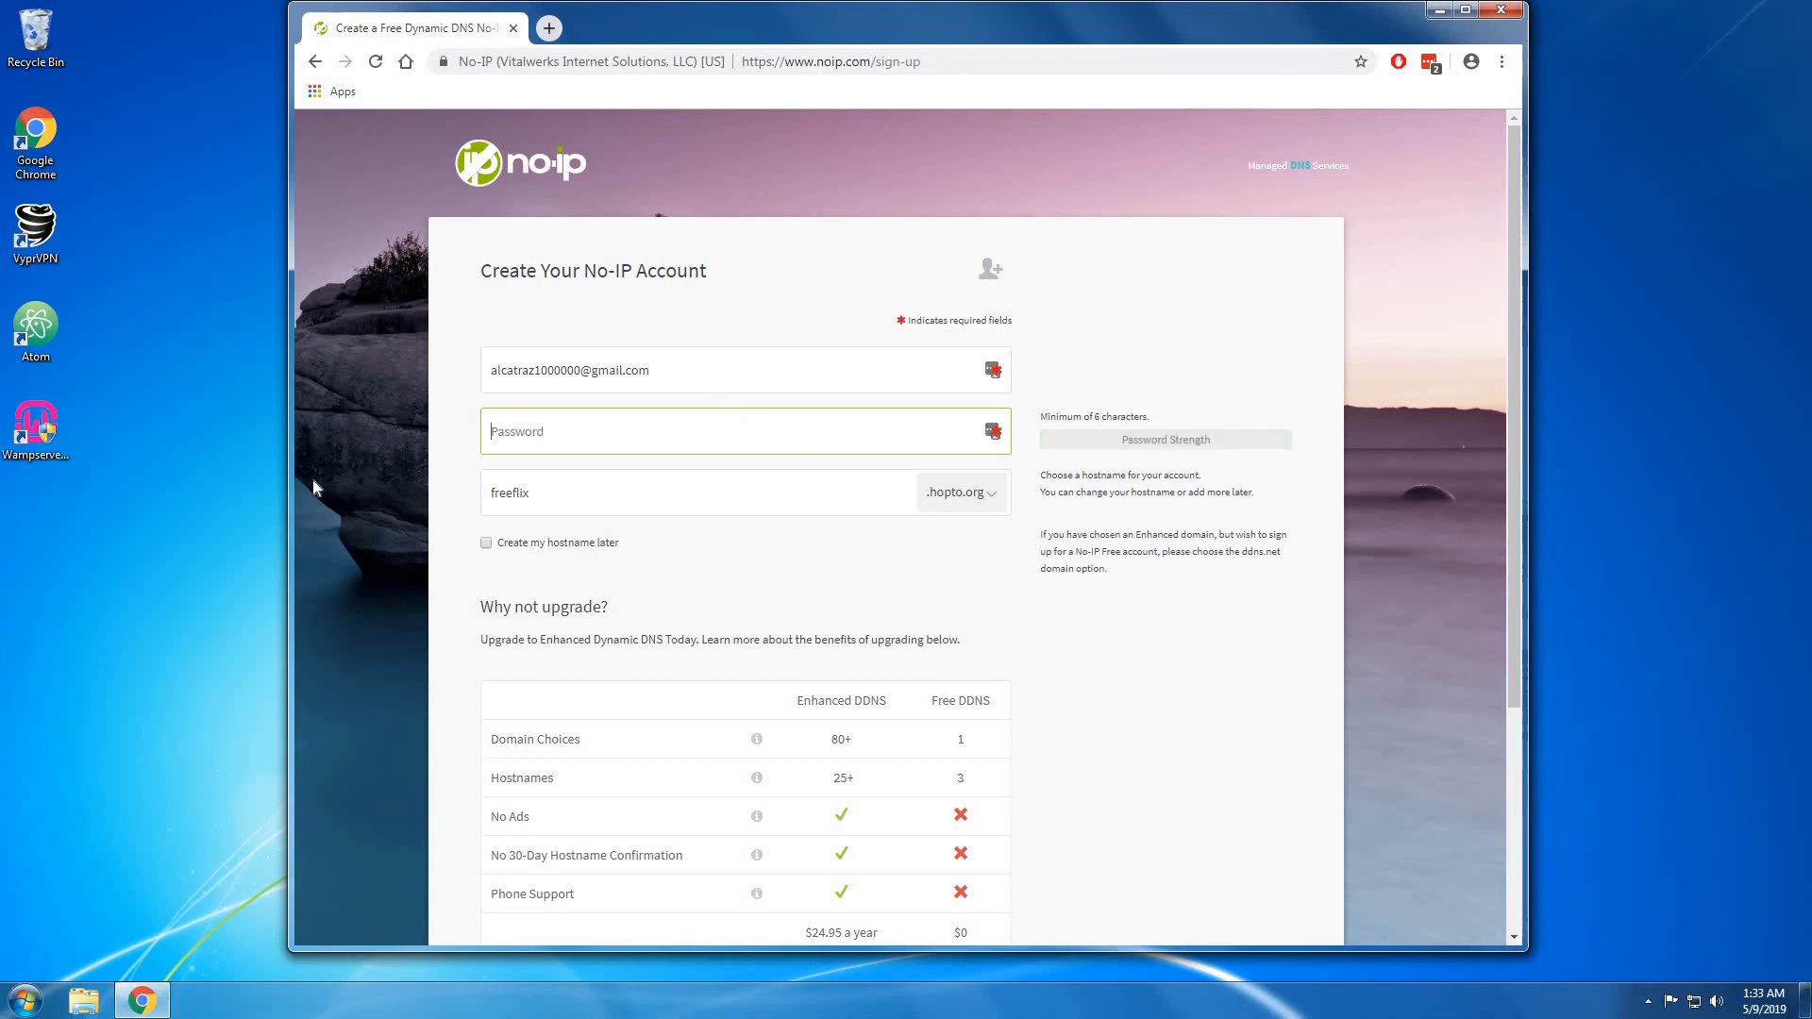
pyautogui.write('••••••••')
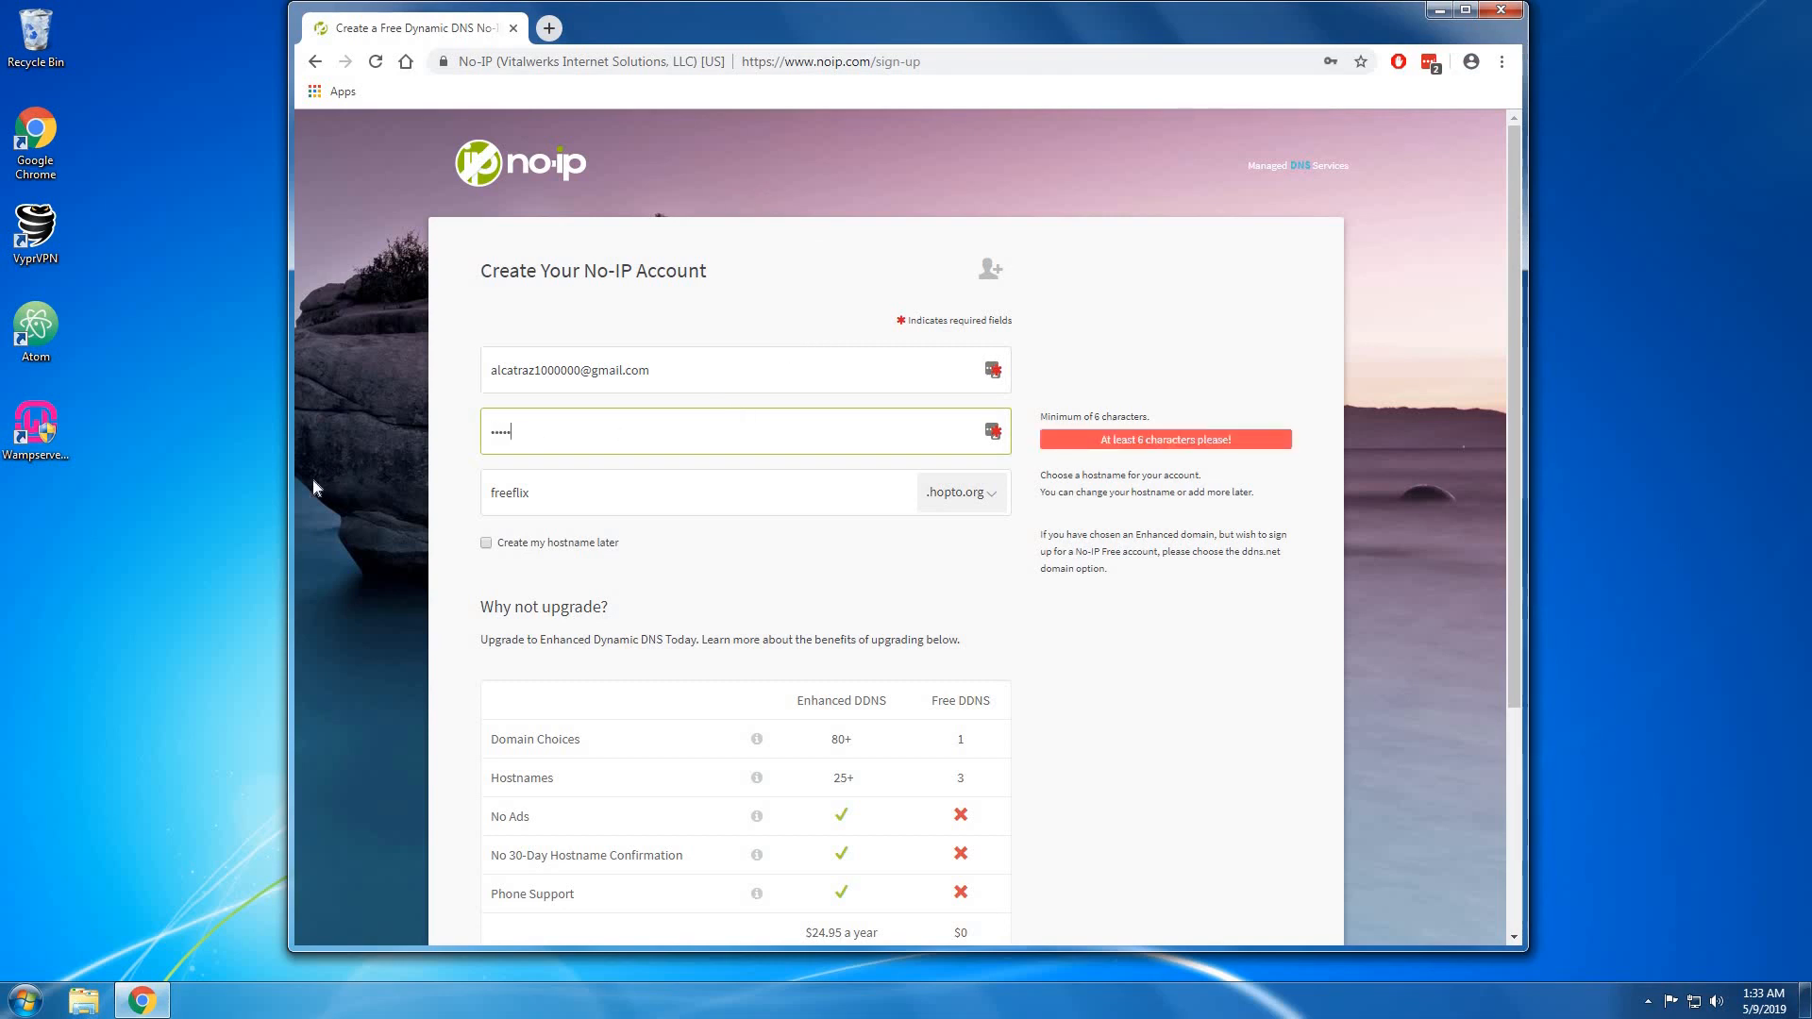
pyautogui.write('••')
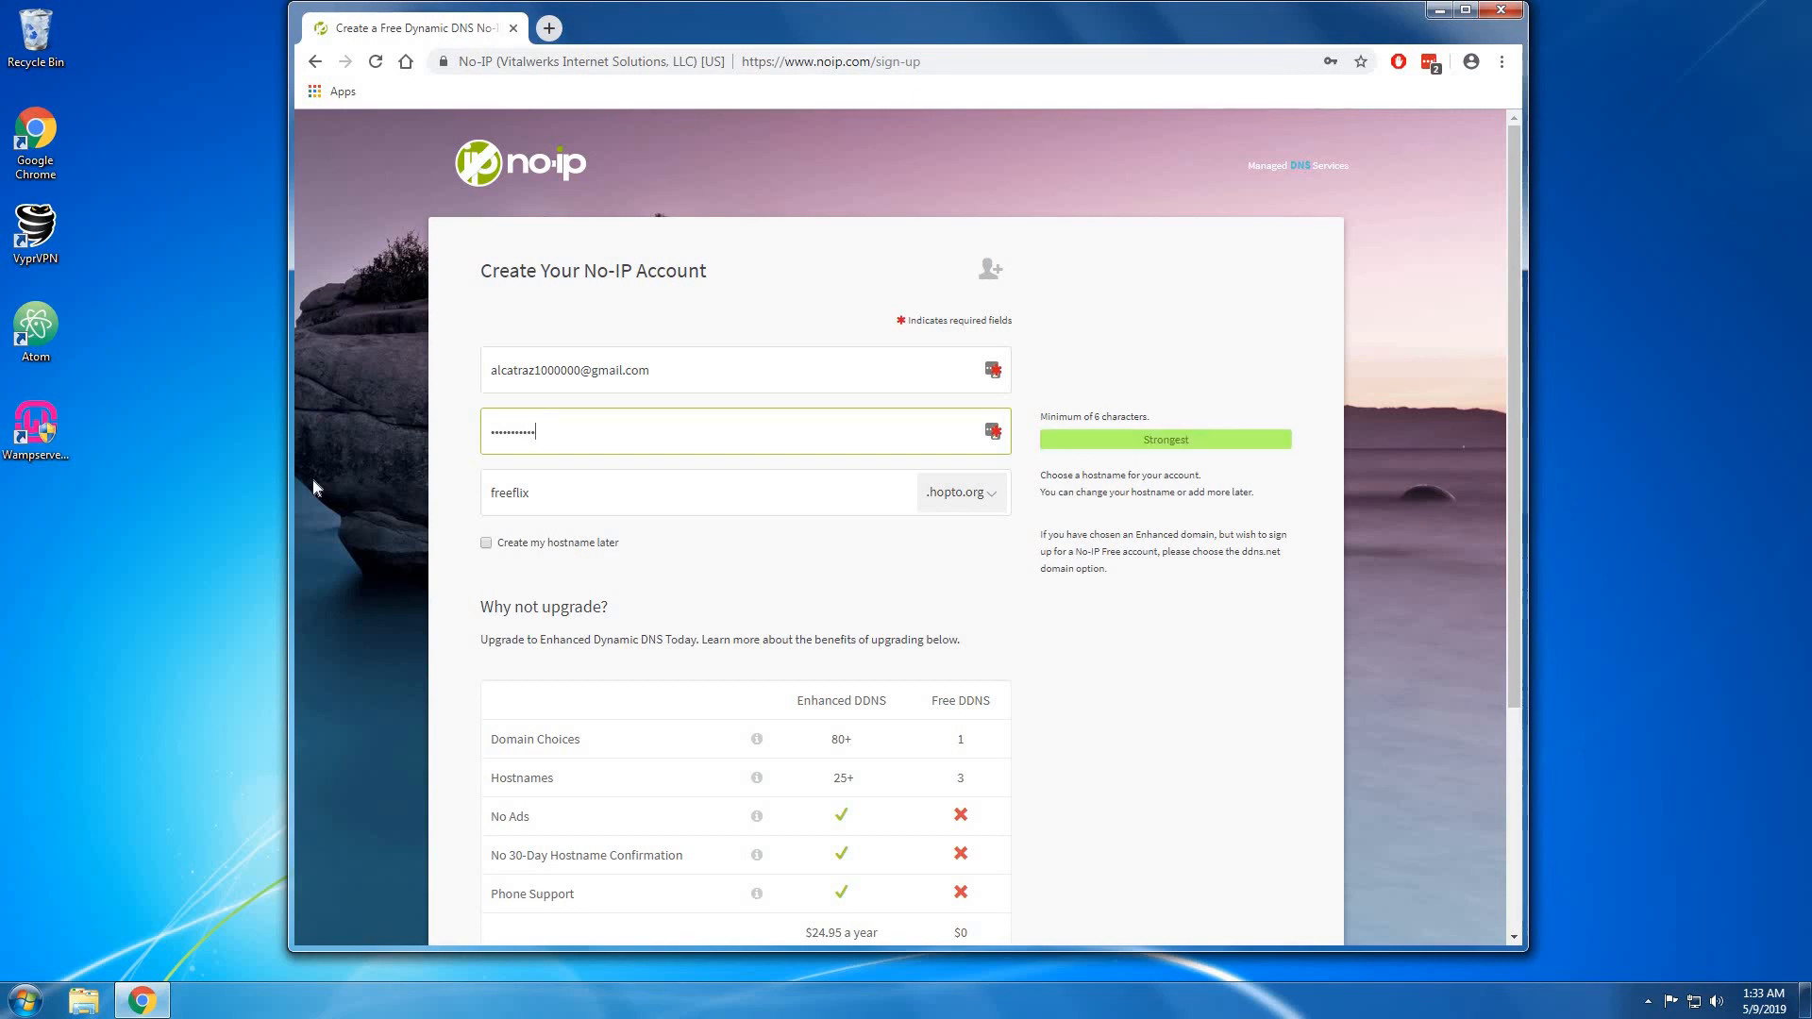
pyautogui.click(560, 492)
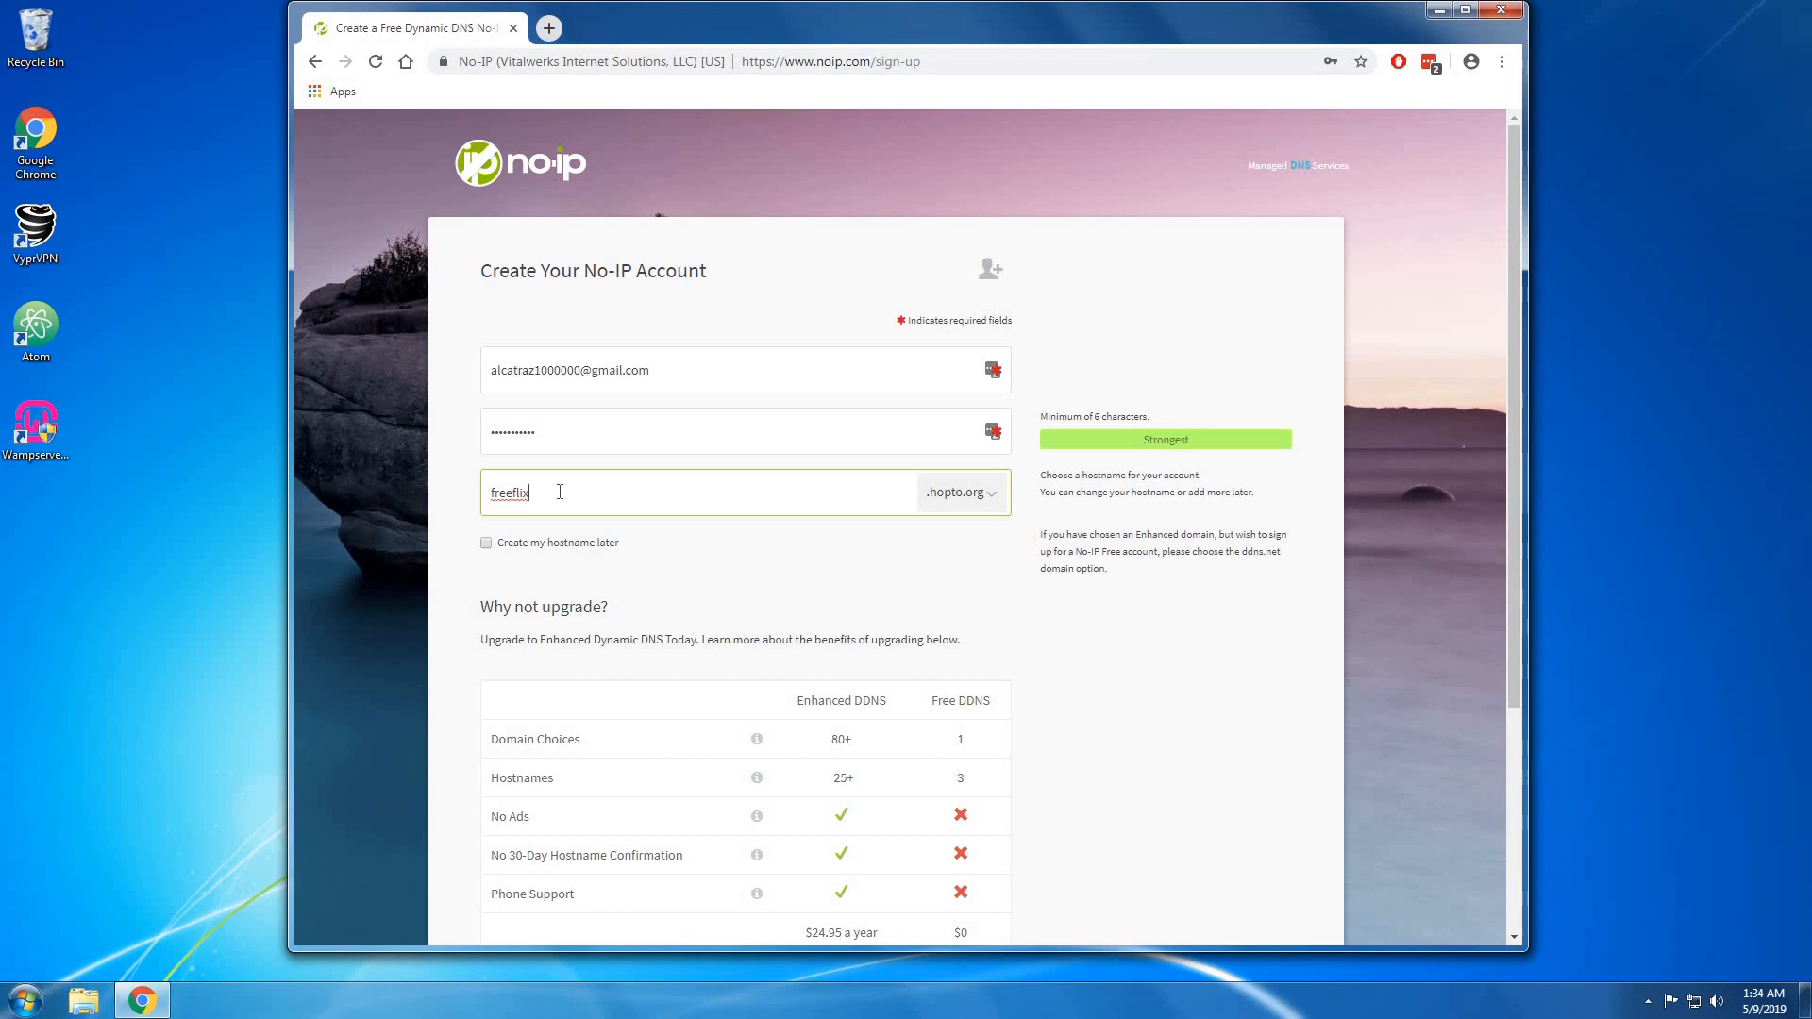
# Change the hostname to 'youtubetest' with the .ddns.net domain and submit Free Sign Up.
pyautogui.moveTo(559, 495); pyautogui.dragTo(405, 507)
pyautogui.press('BackSpace')
pyautogui.write('youtube')
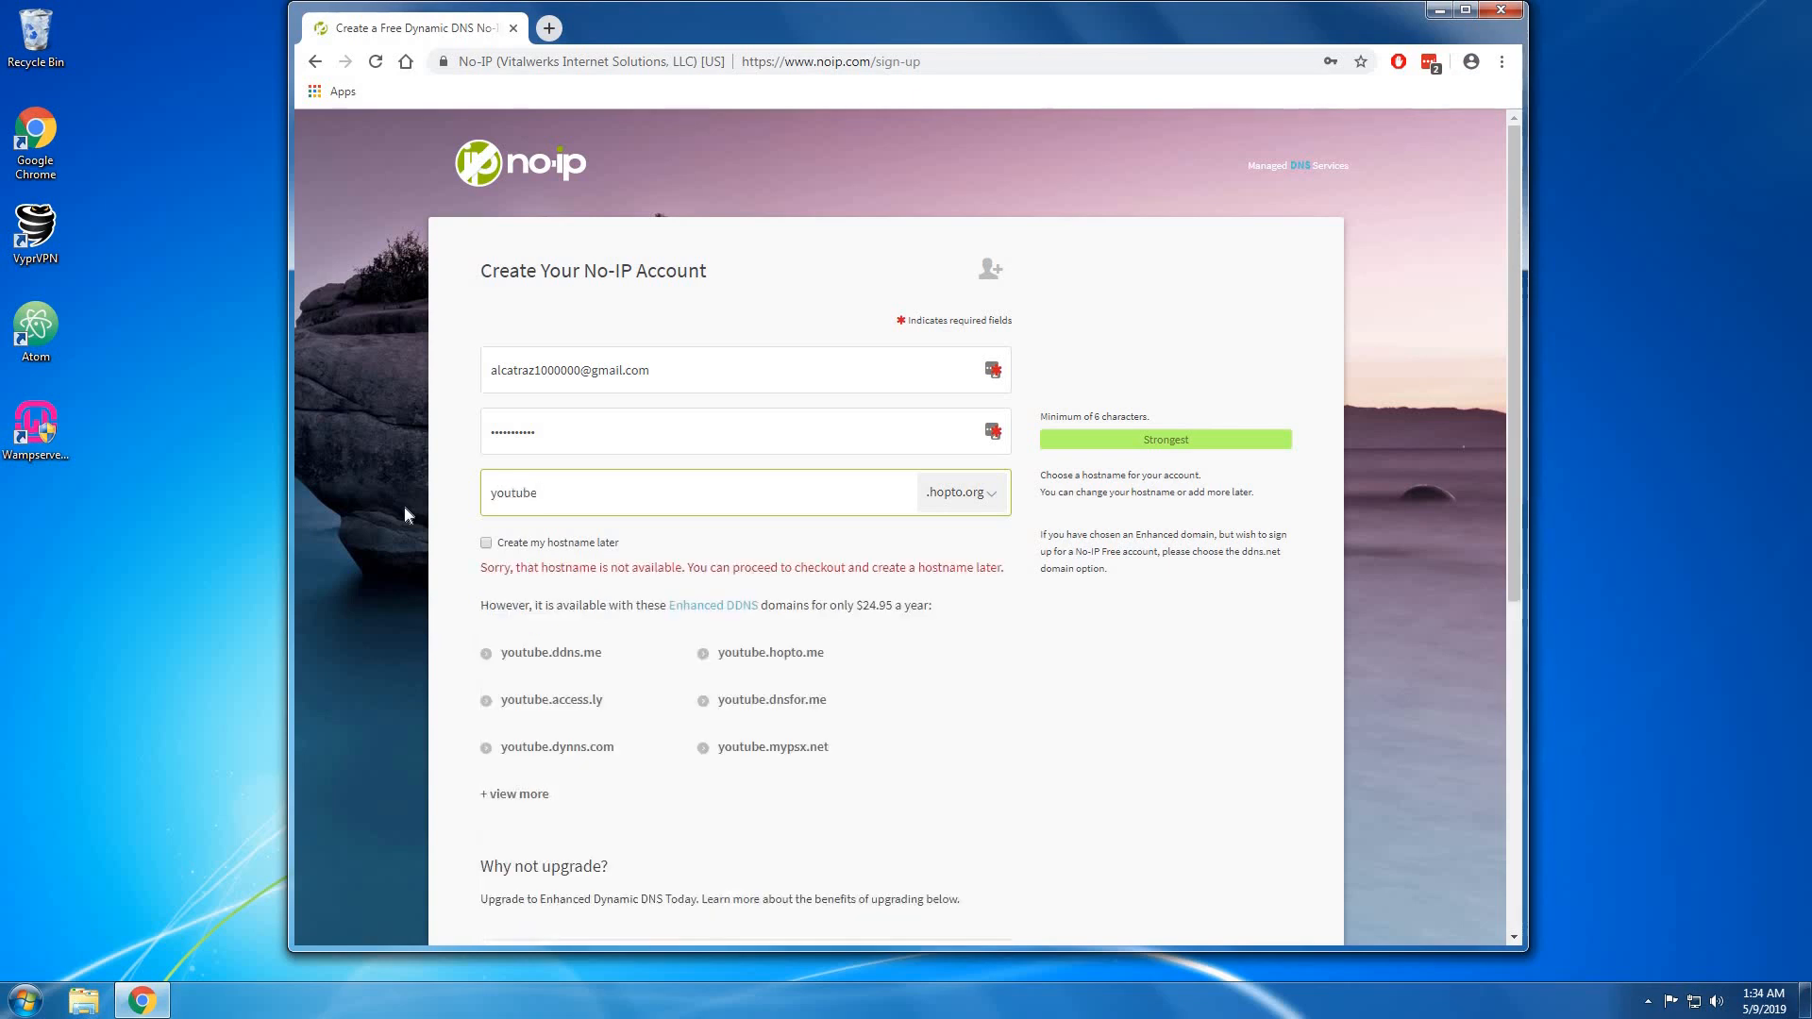
pyautogui.write('test')
pyautogui.click(965, 500)
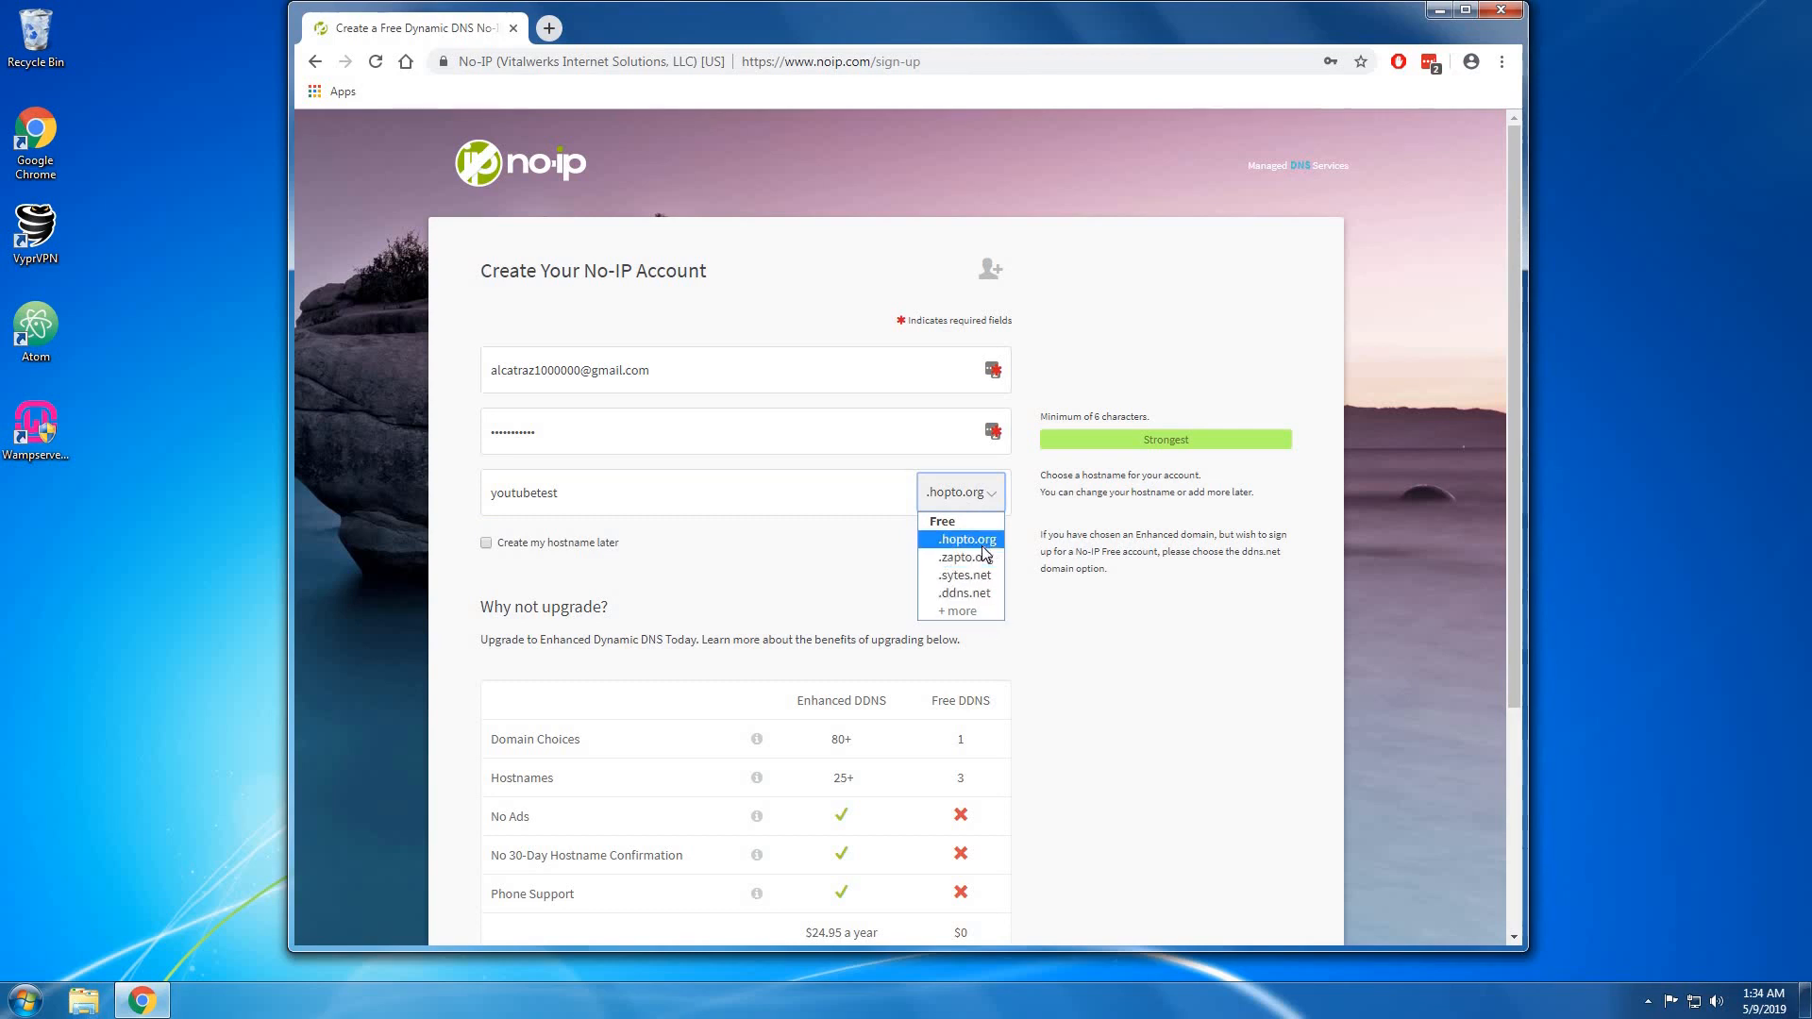
pyautogui.click(988, 595)
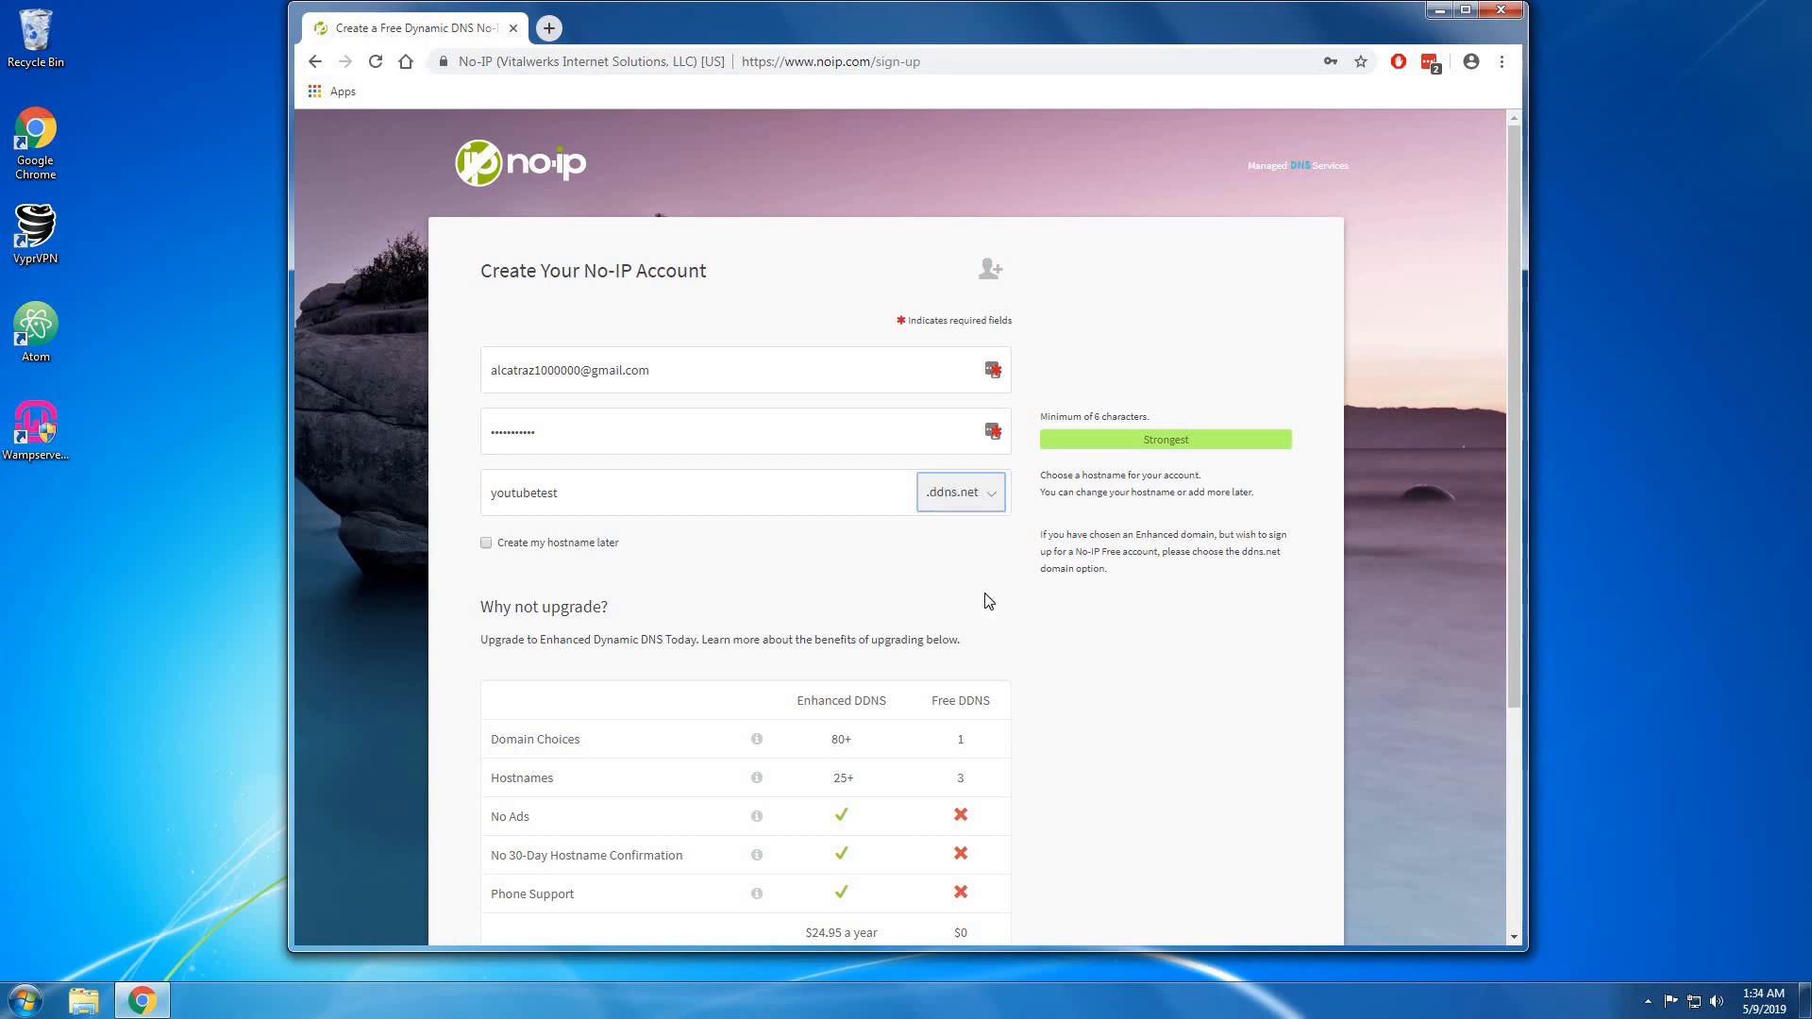
pyautogui.scroll(-3, 707, 614)
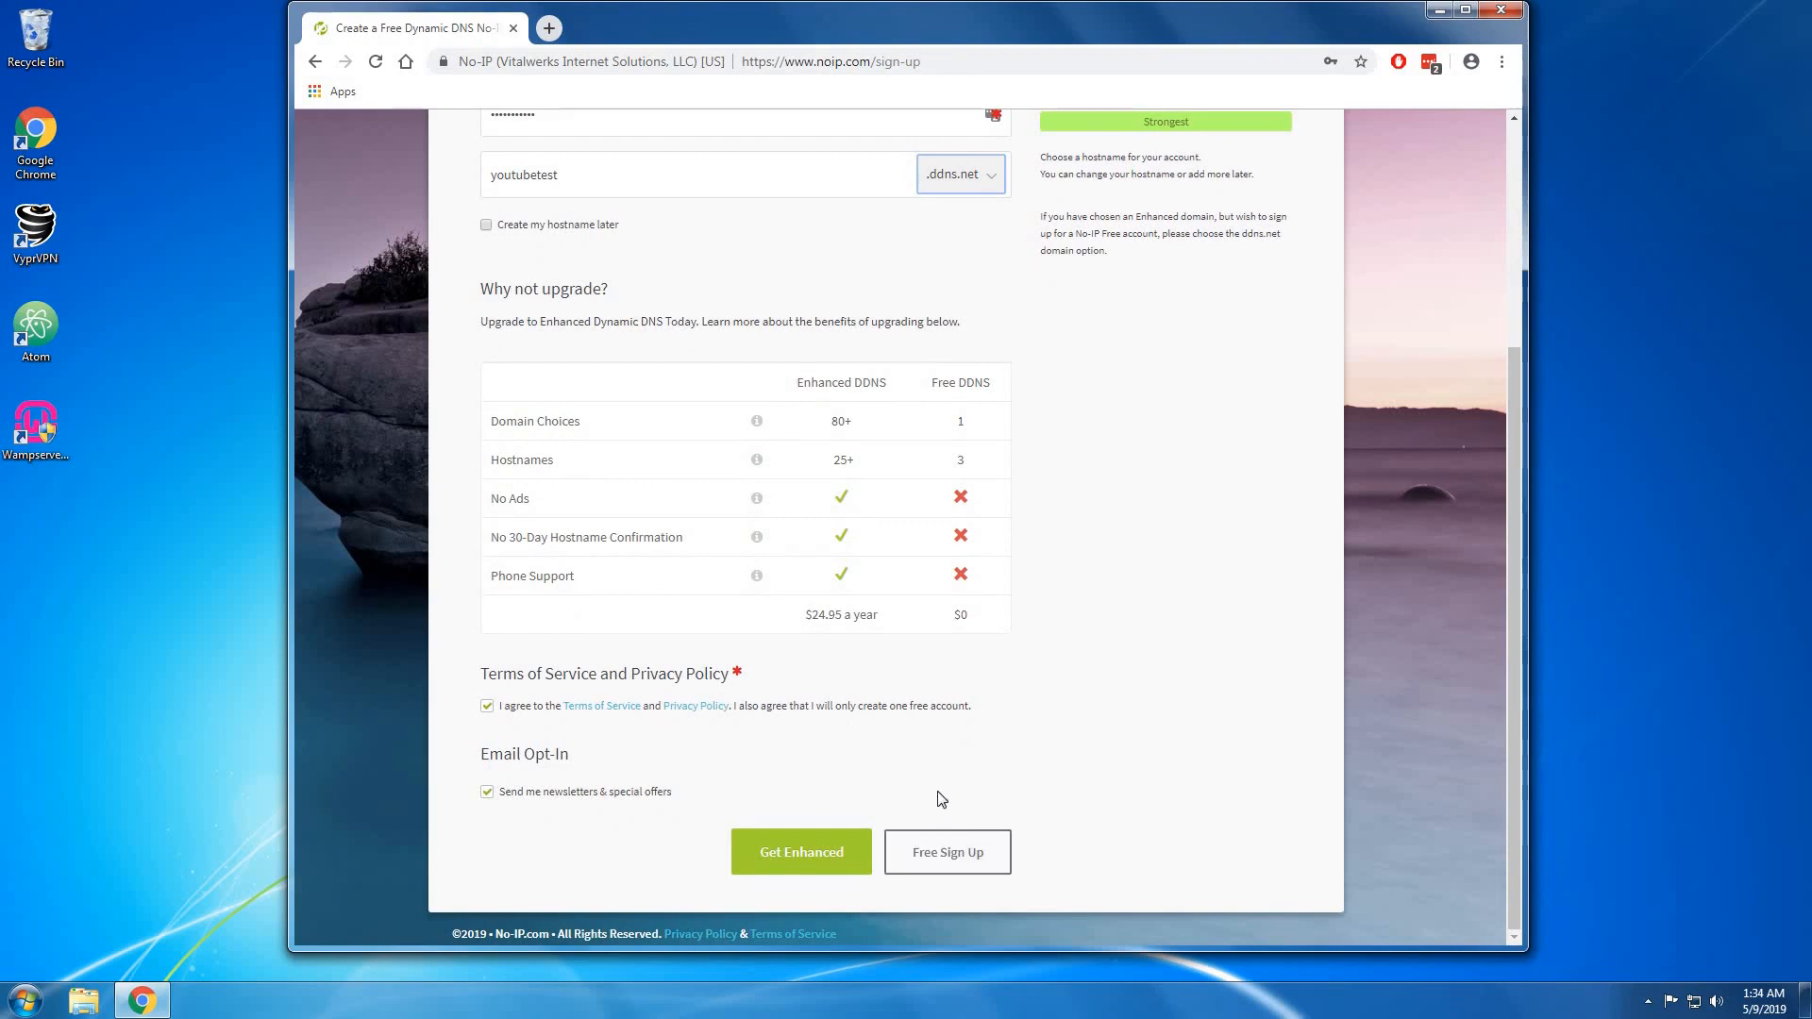
pyautogui.click(961, 847)
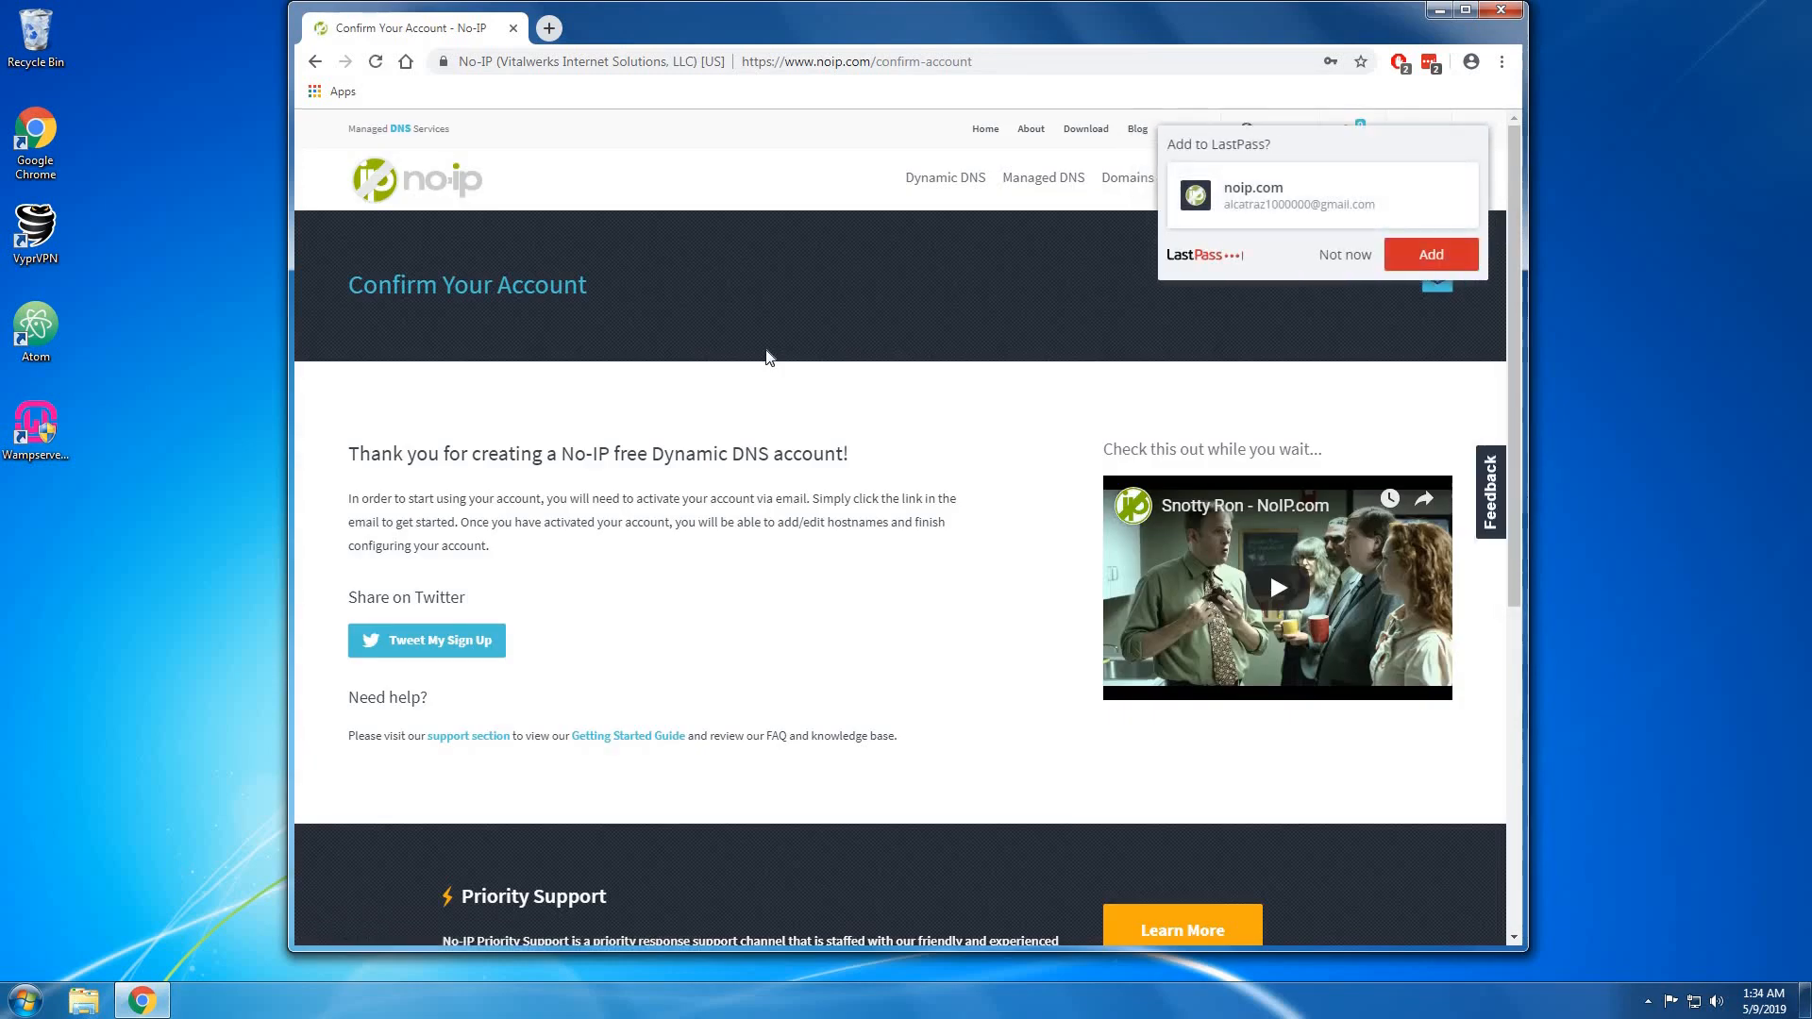
# Confirm the No-IP account through the Confirm Account link in the Gmail message.
pyautogui.click(1357, 254)
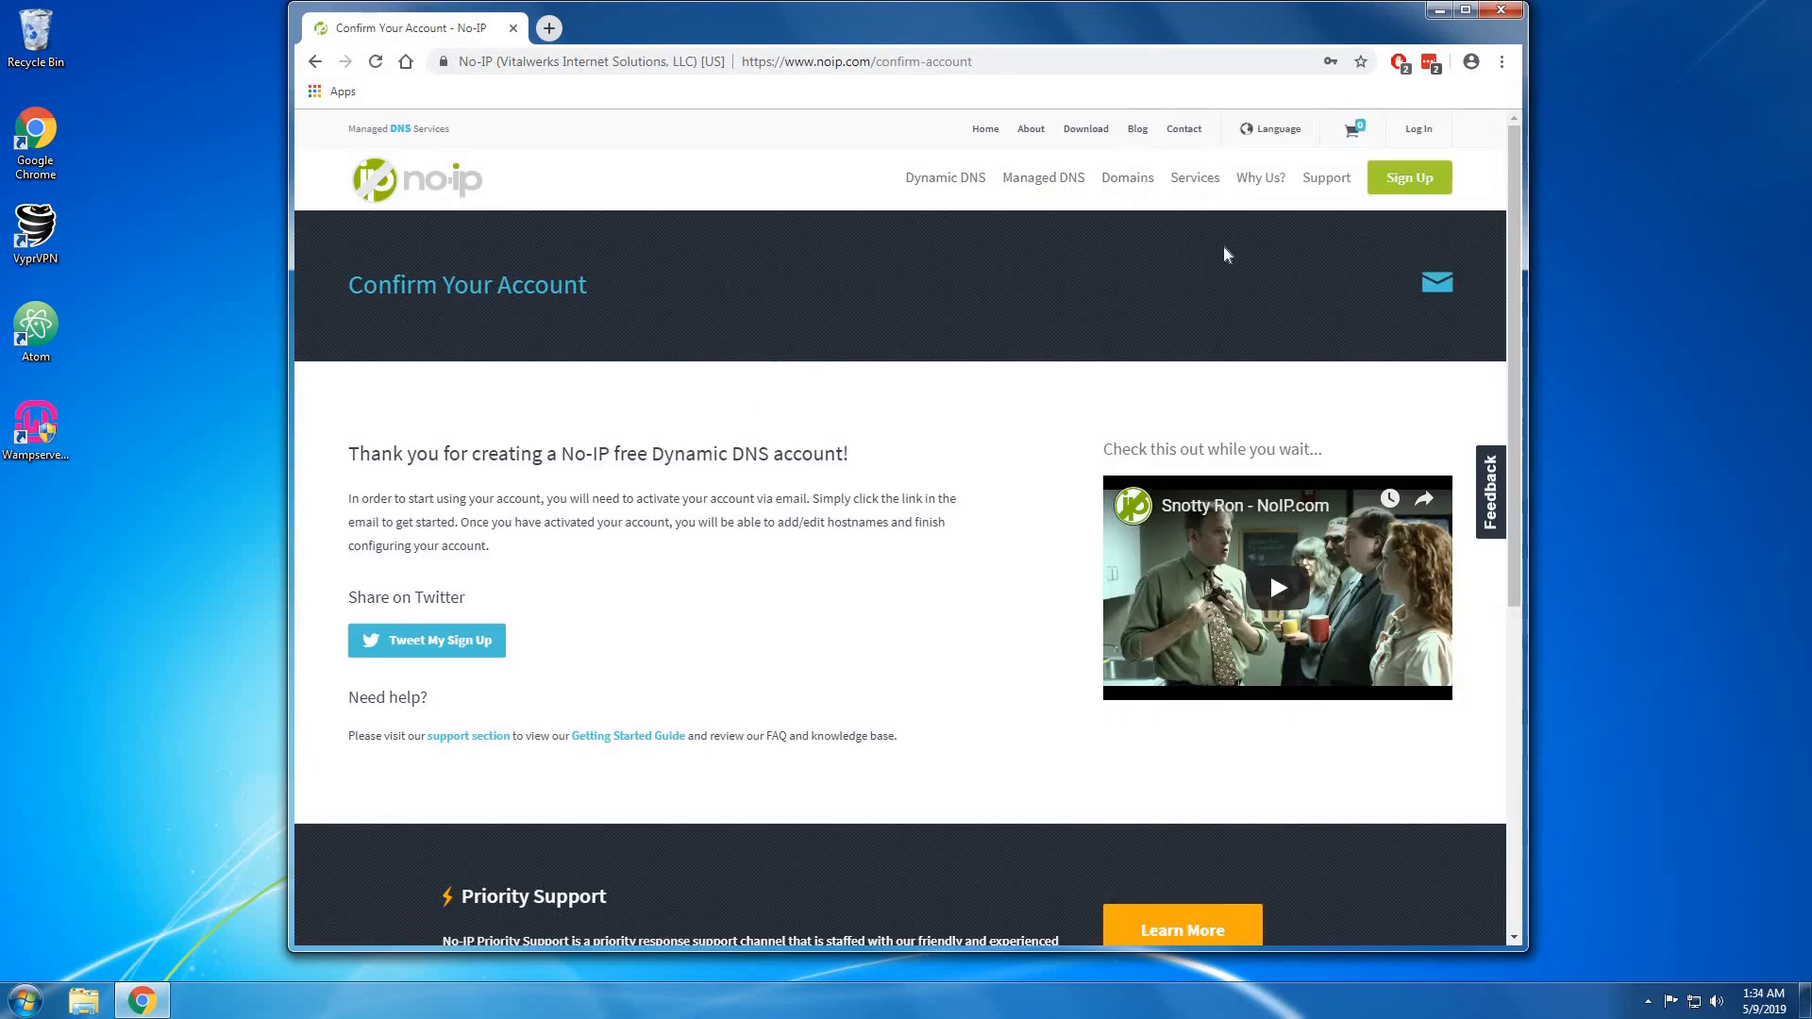
pyautogui.click(553, 27)
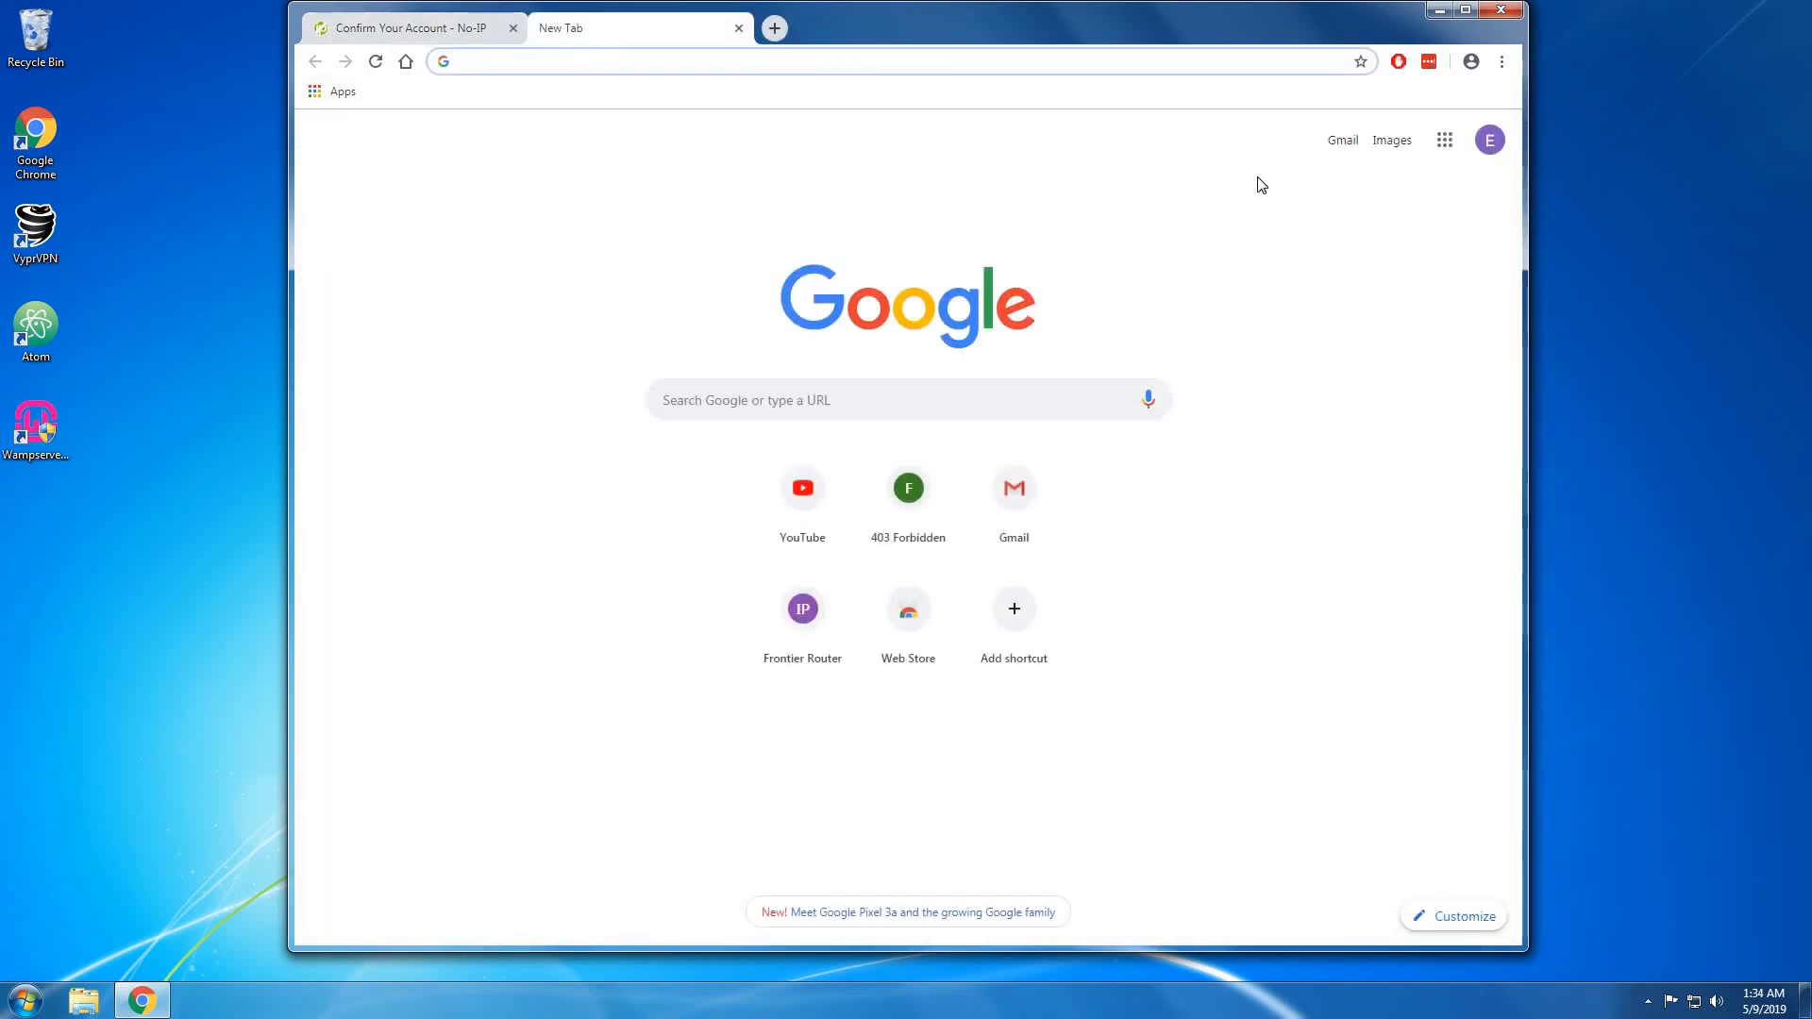
pyautogui.click(1339, 142)
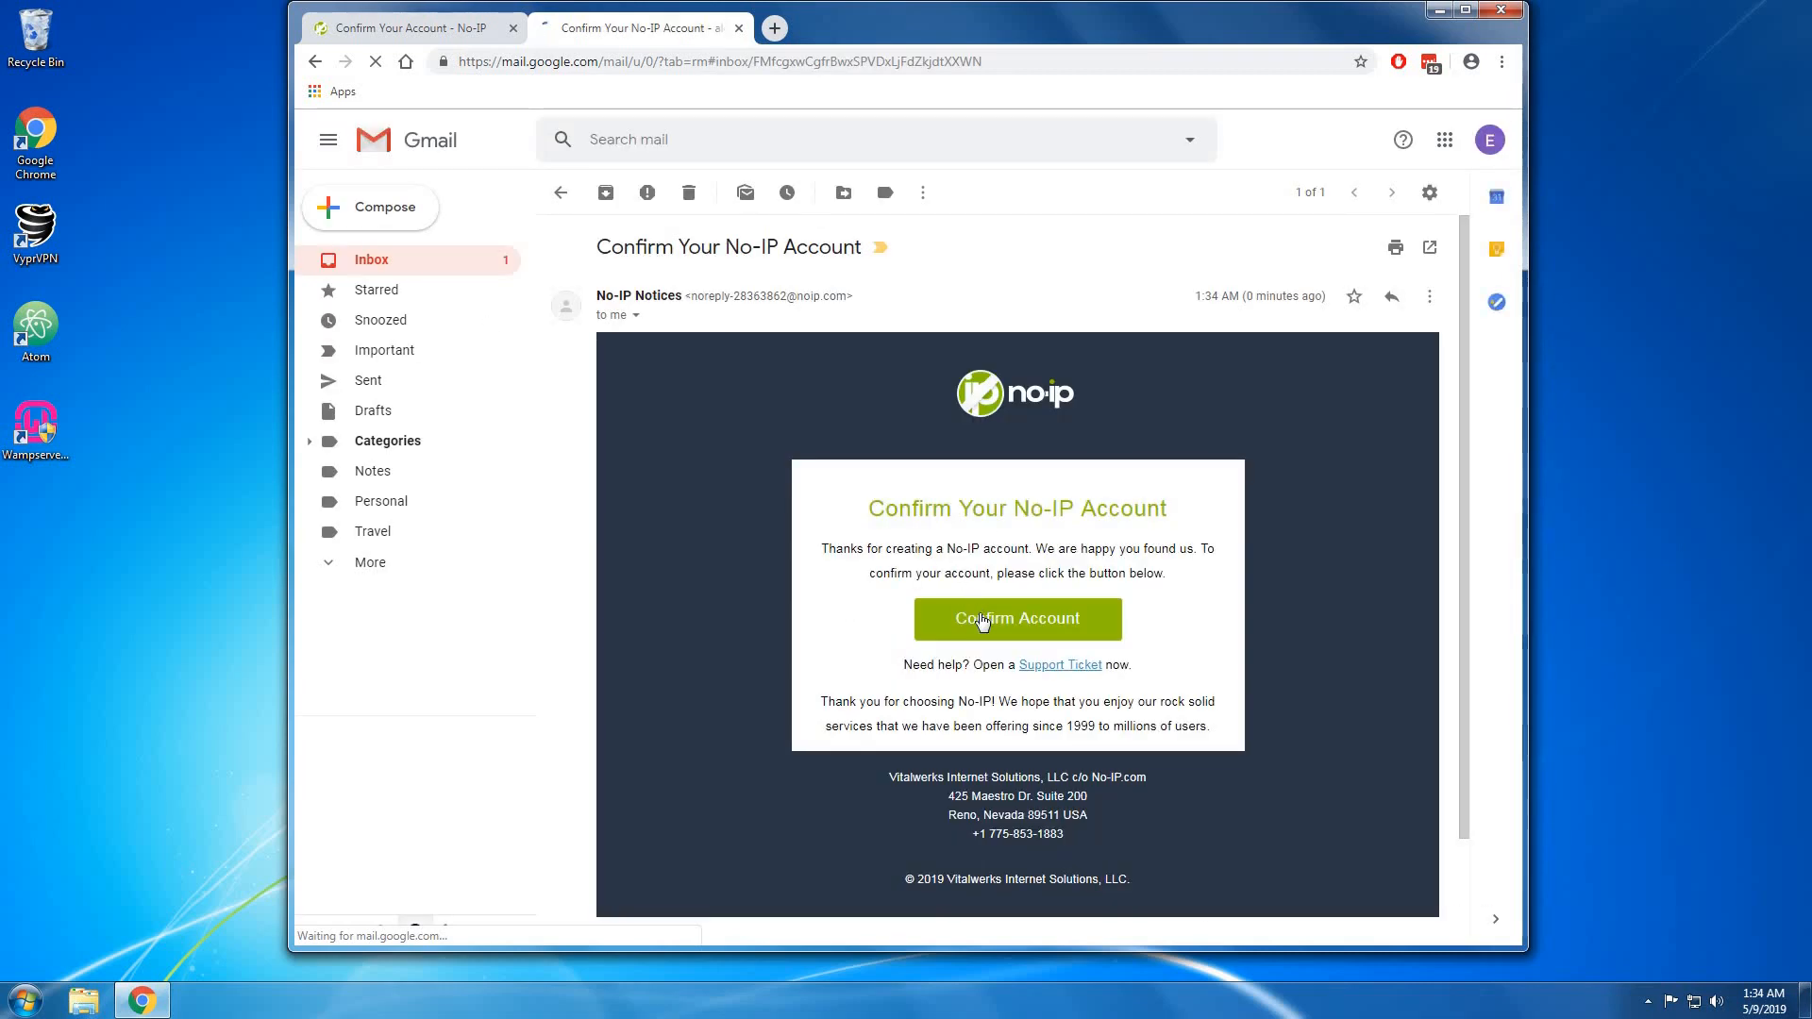
pyautogui.click(982, 620)
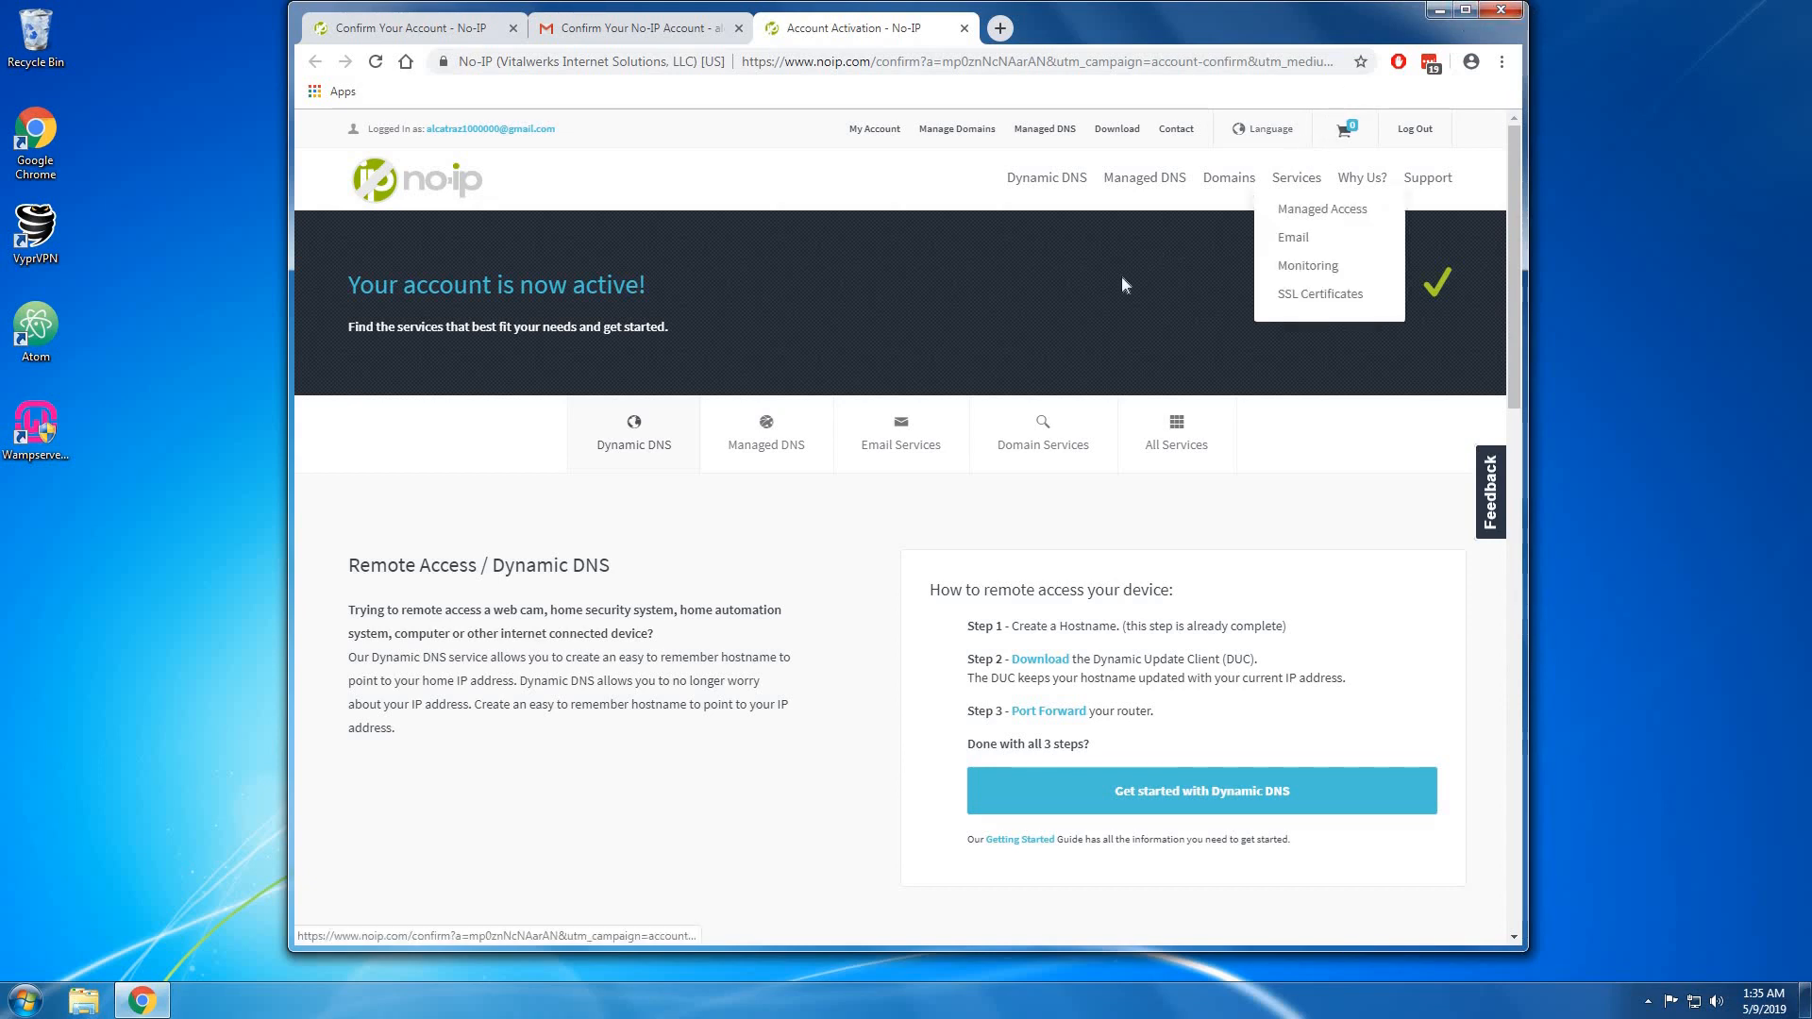
pyautogui.scroll(-4, 966, 673)
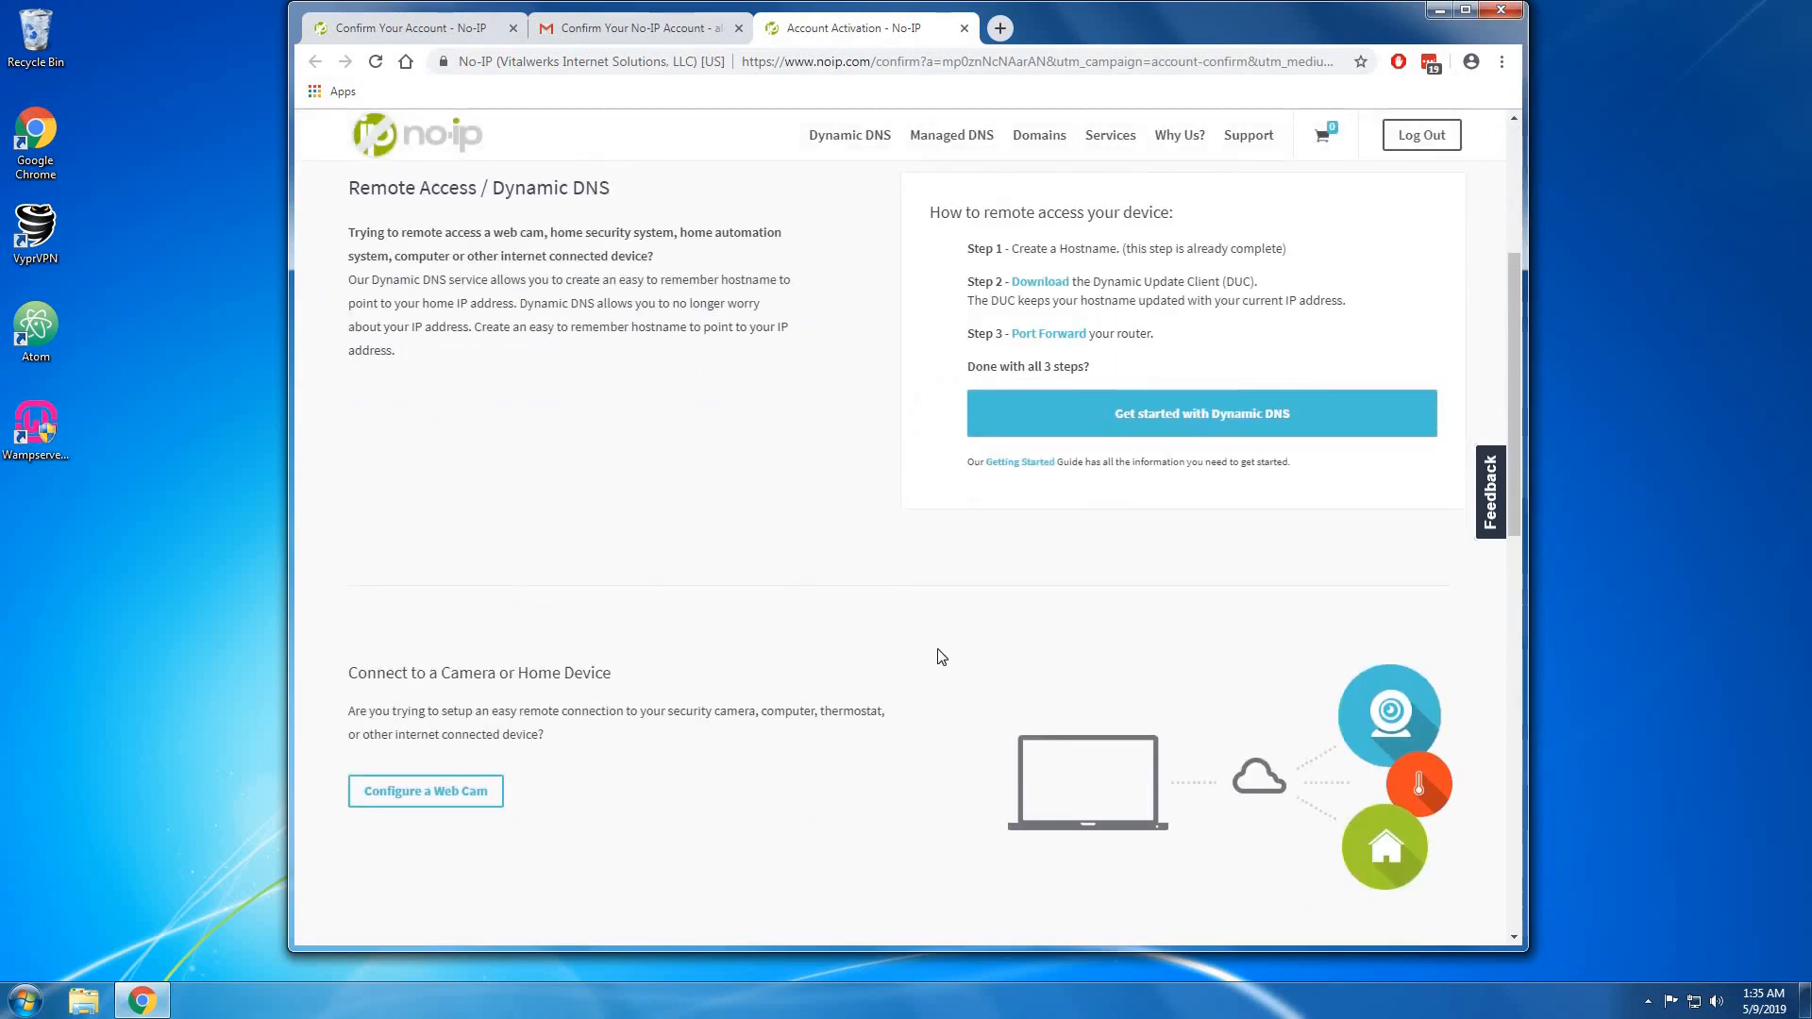
pyautogui.scroll(4, 939, 656)
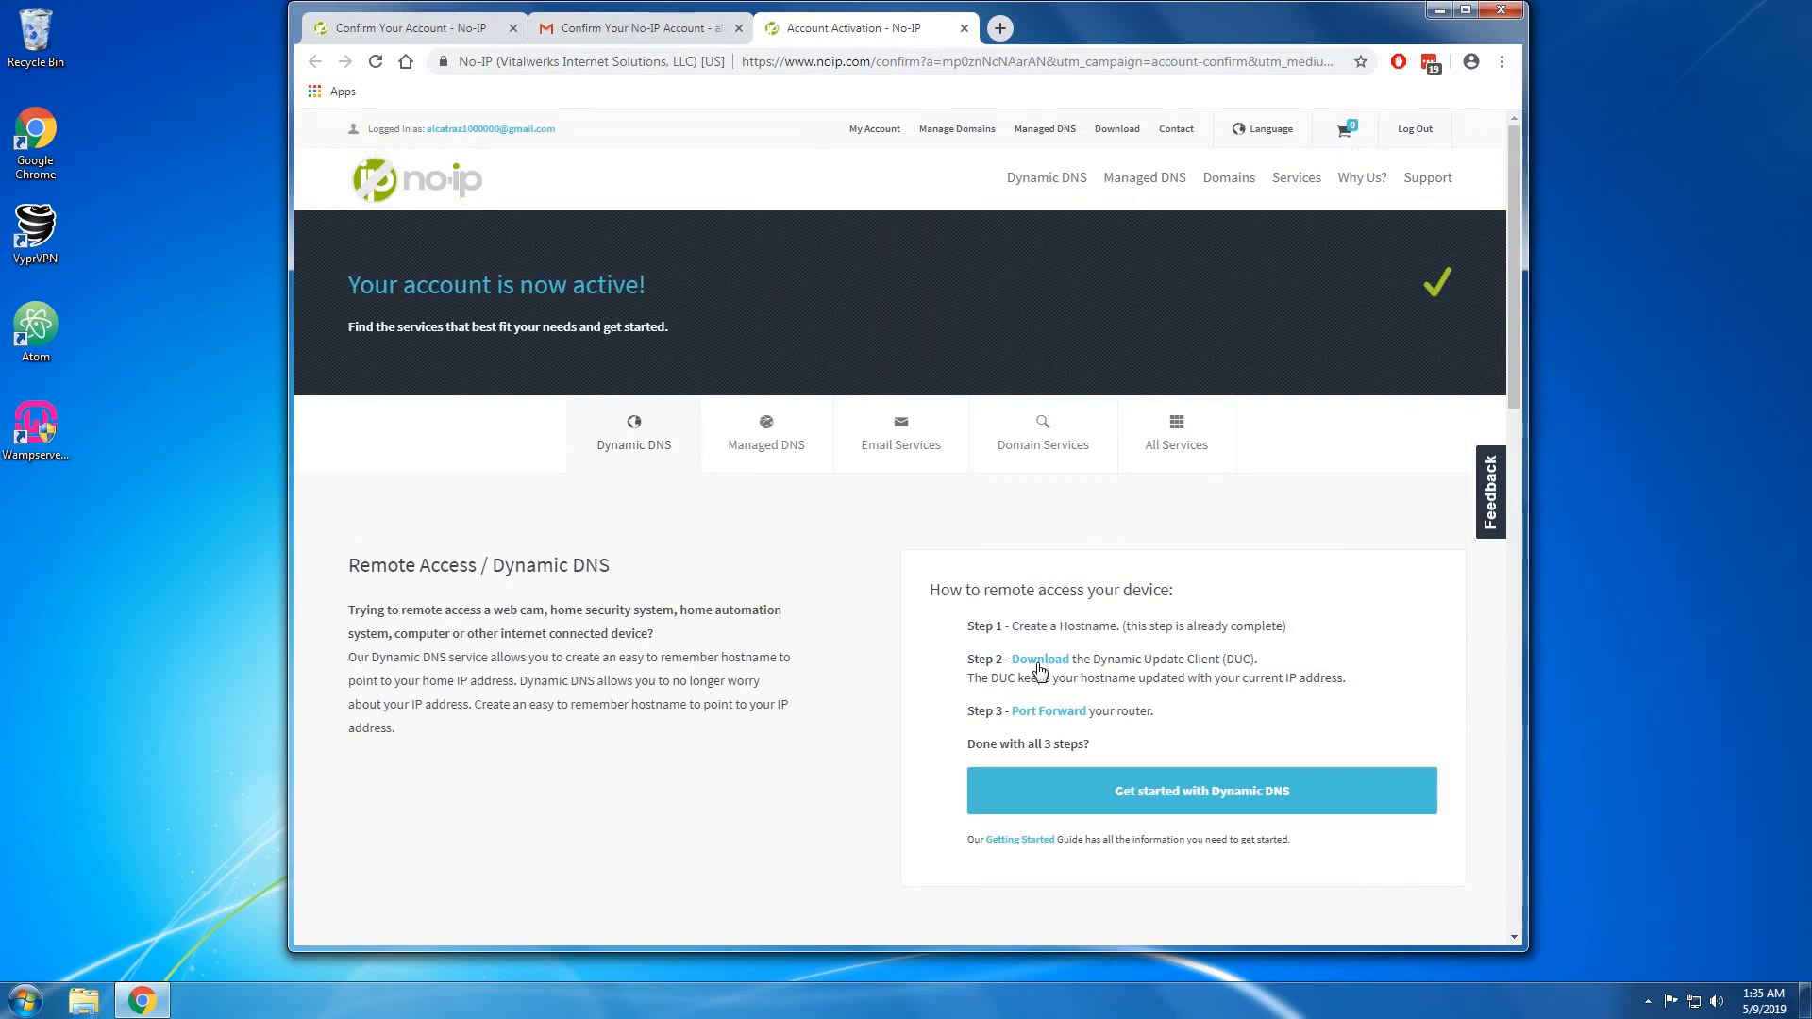
# Download DUCSetup_v4_1_1.exe, accept its licence and install it to the default folder.
pyautogui.click(1039, 662)
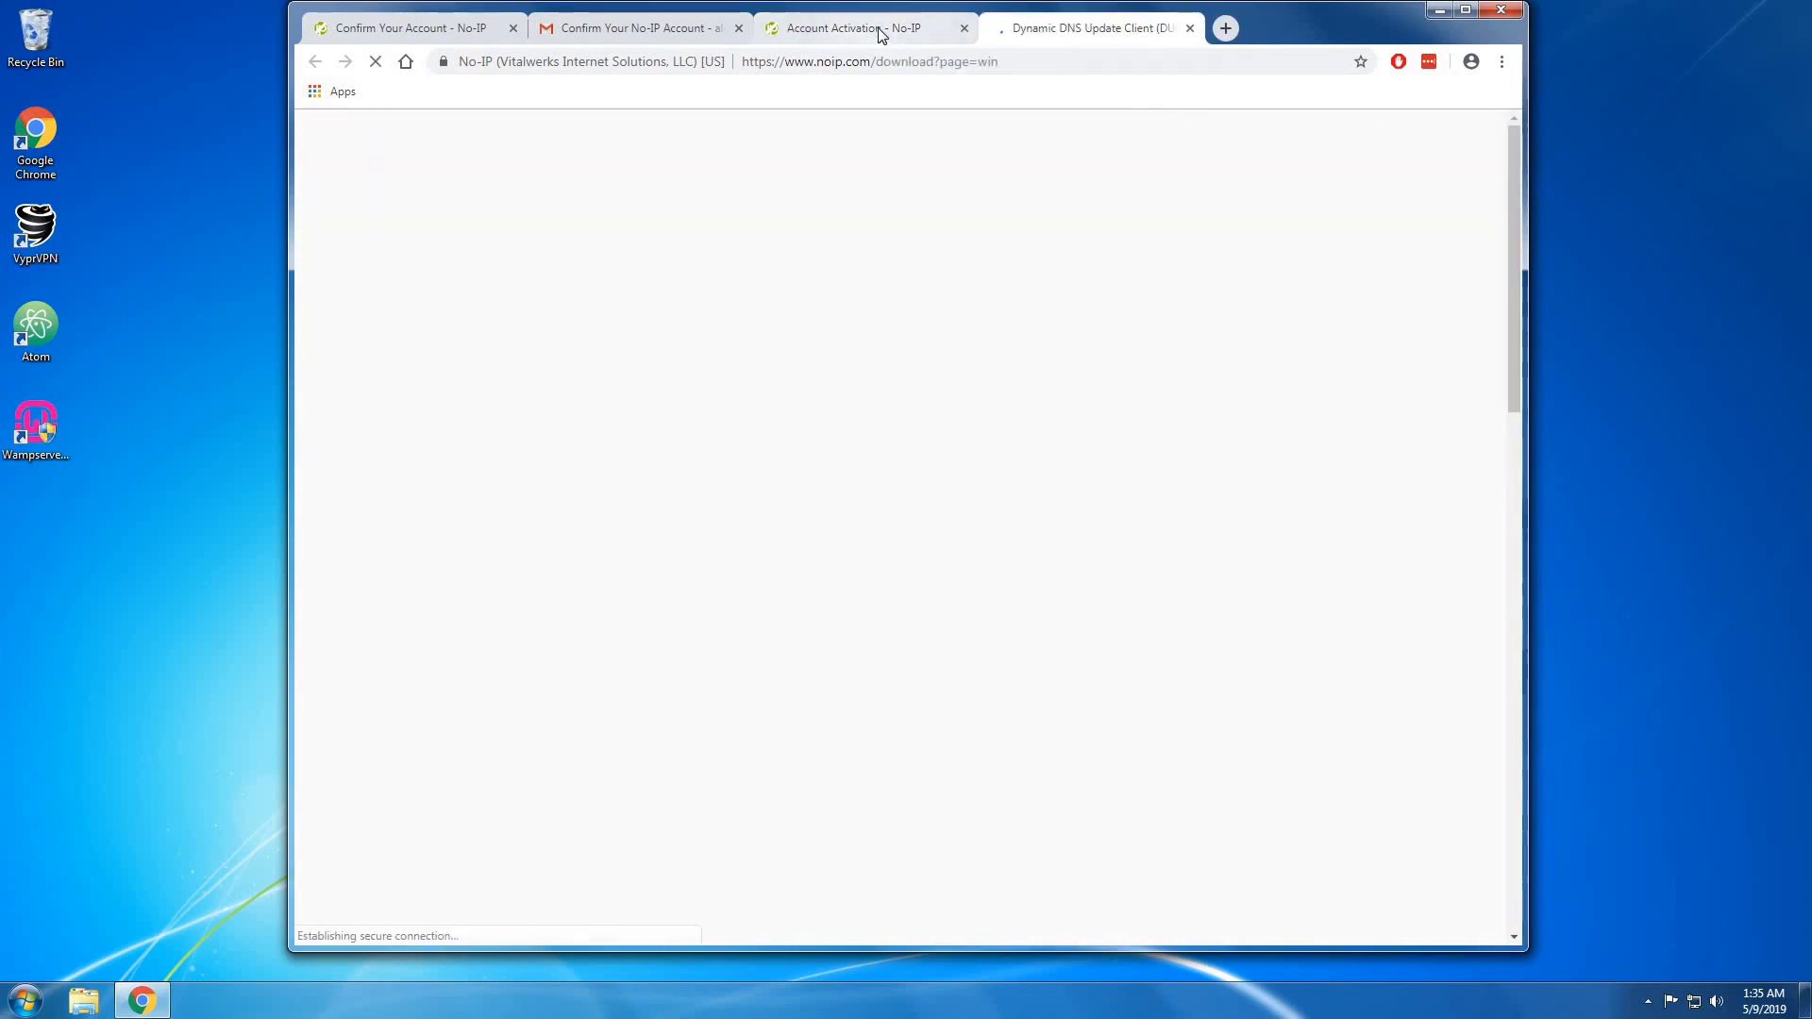
pyautogui.click(870, 38)
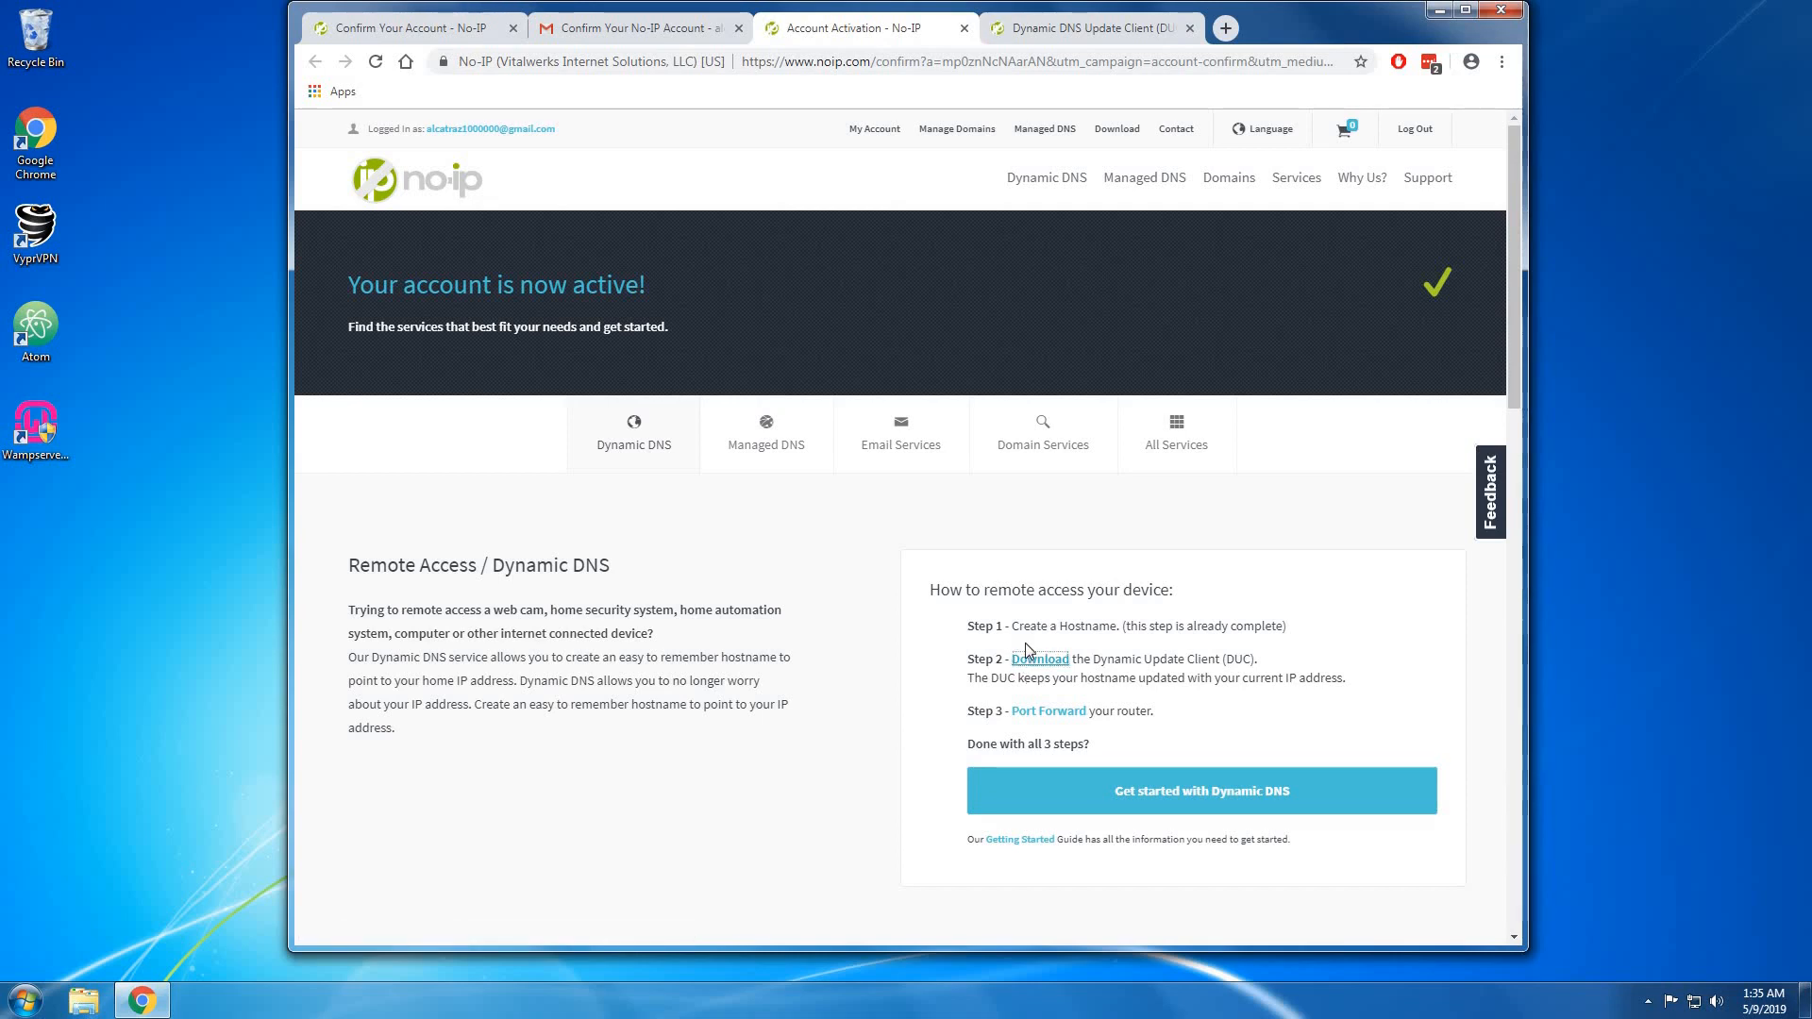
pyautogui.click(1029, 660)
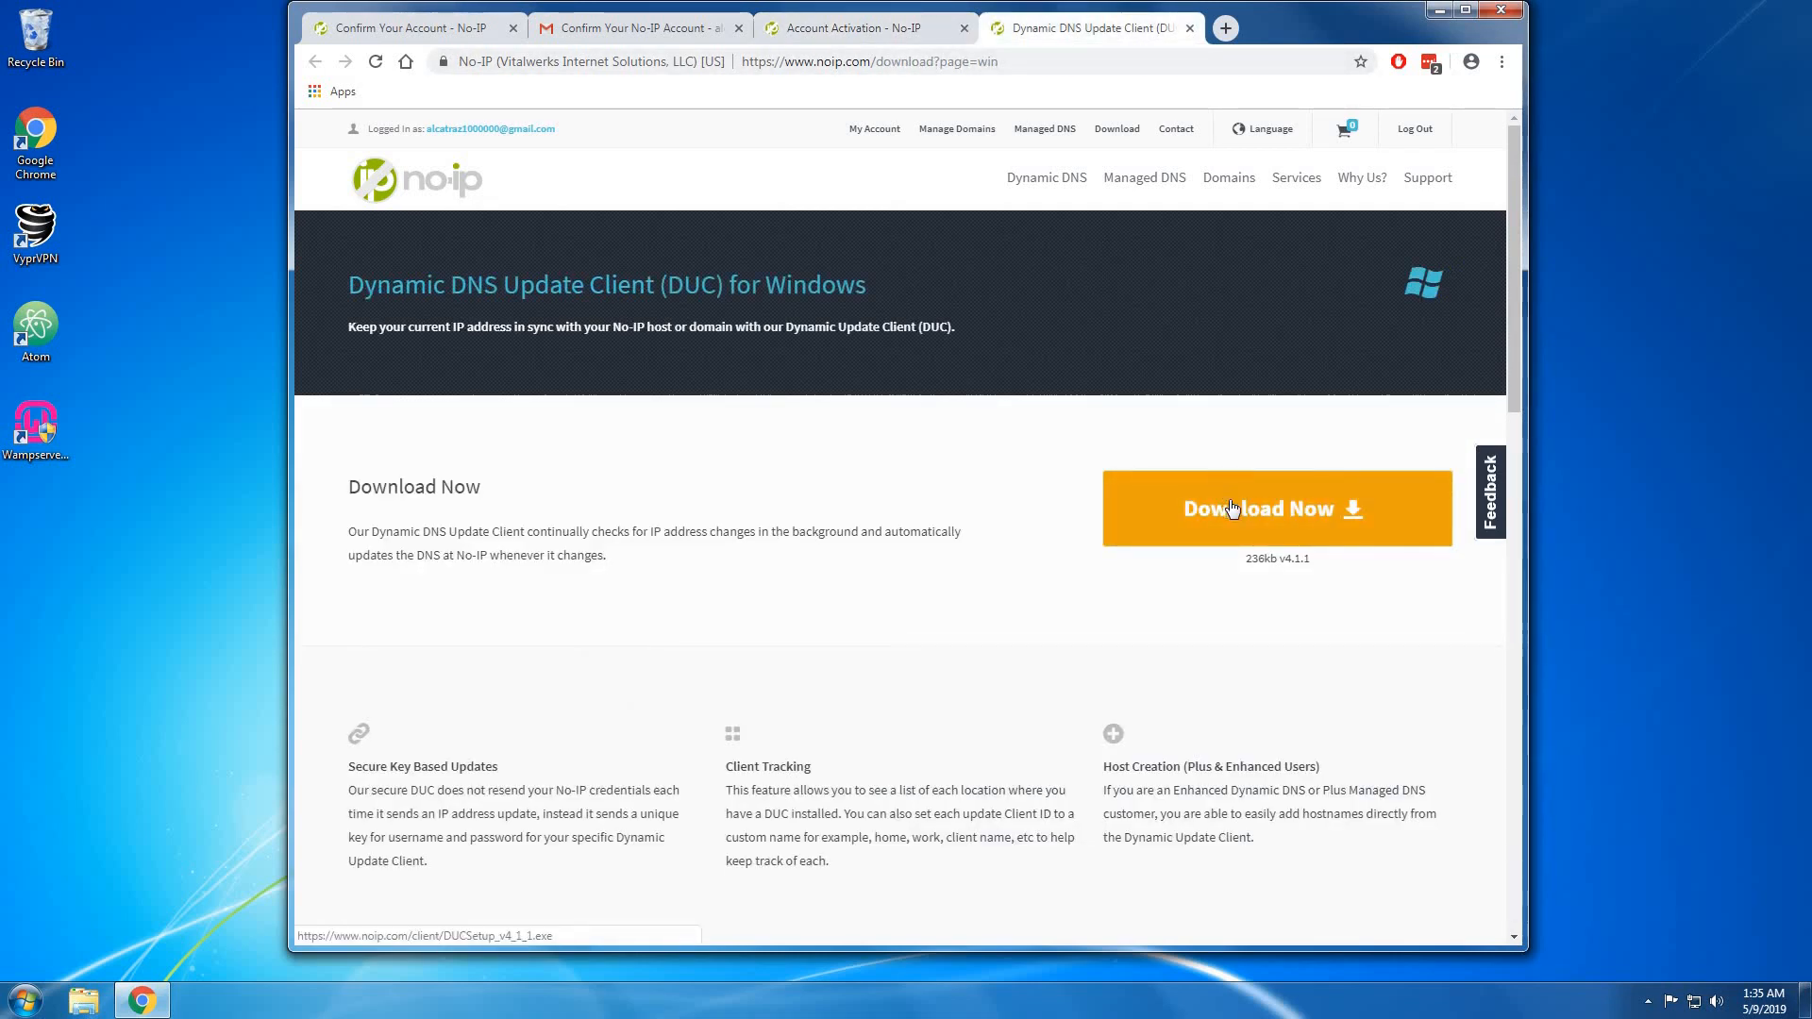
pyautogui.click(1234, 509)
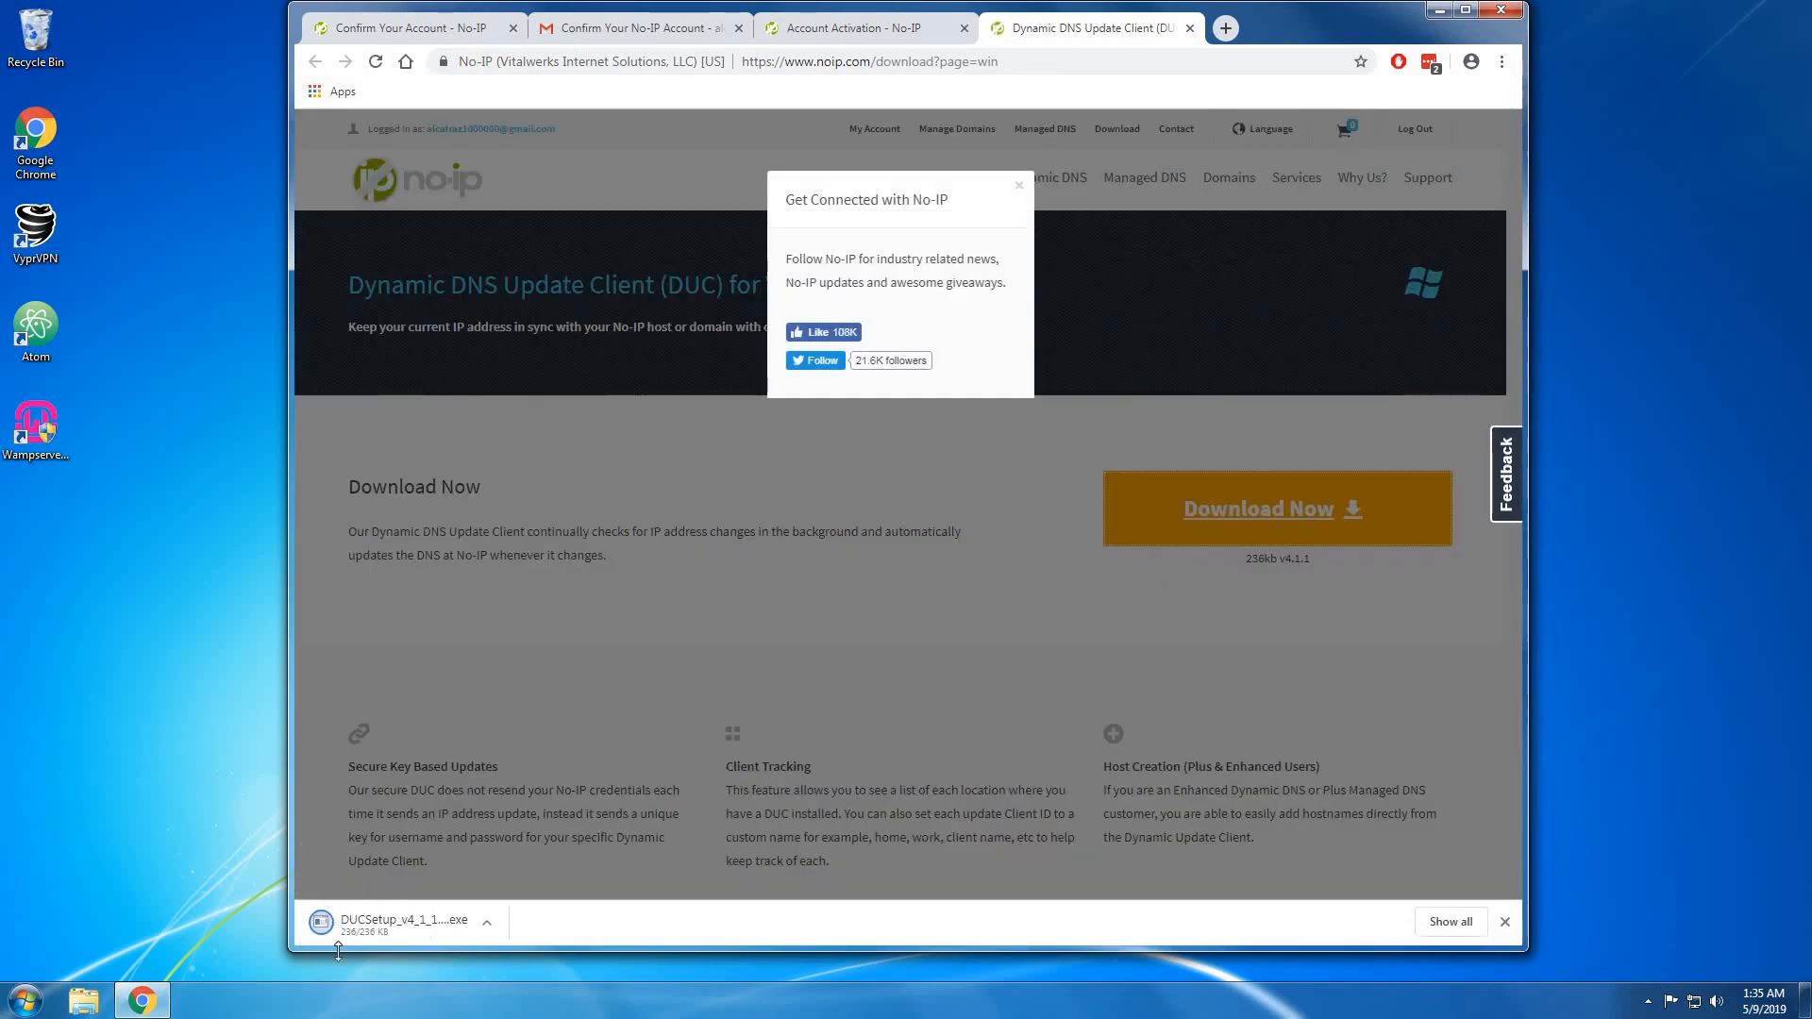
pyautogui.click(413, 923)
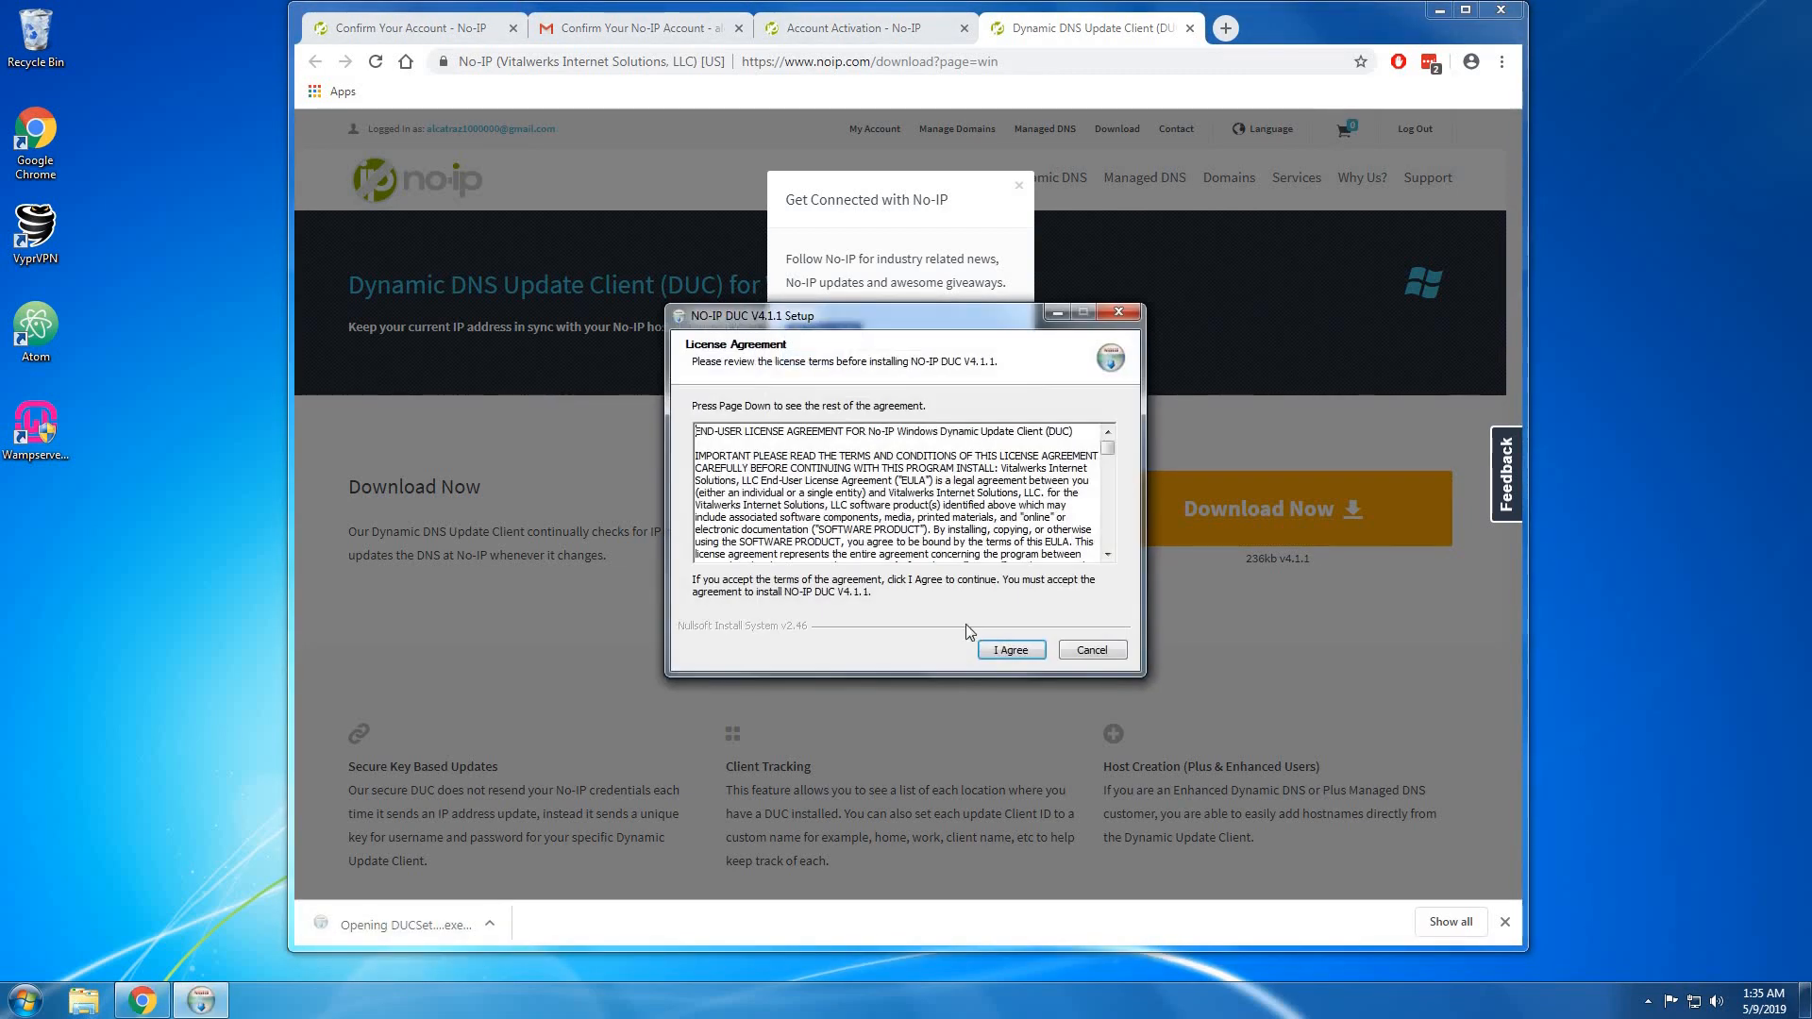
pyautogui.click(1007, 651)
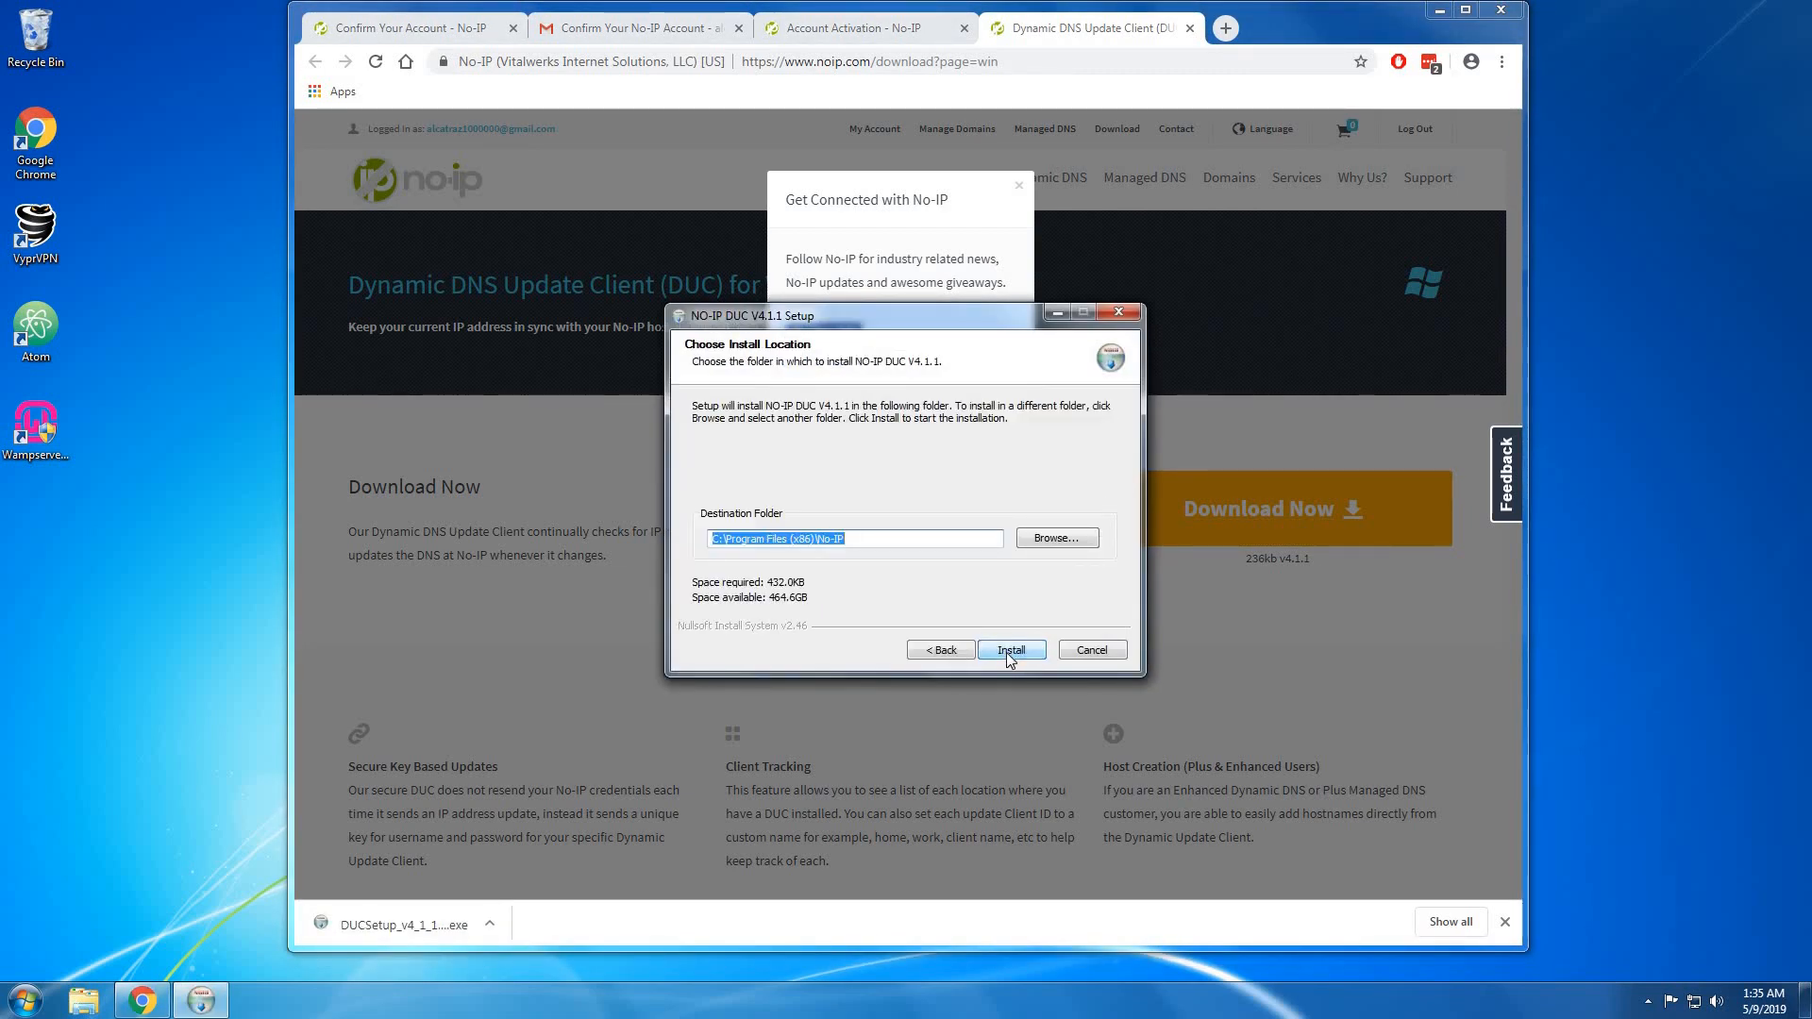
pyautogui.click(1008, 653)
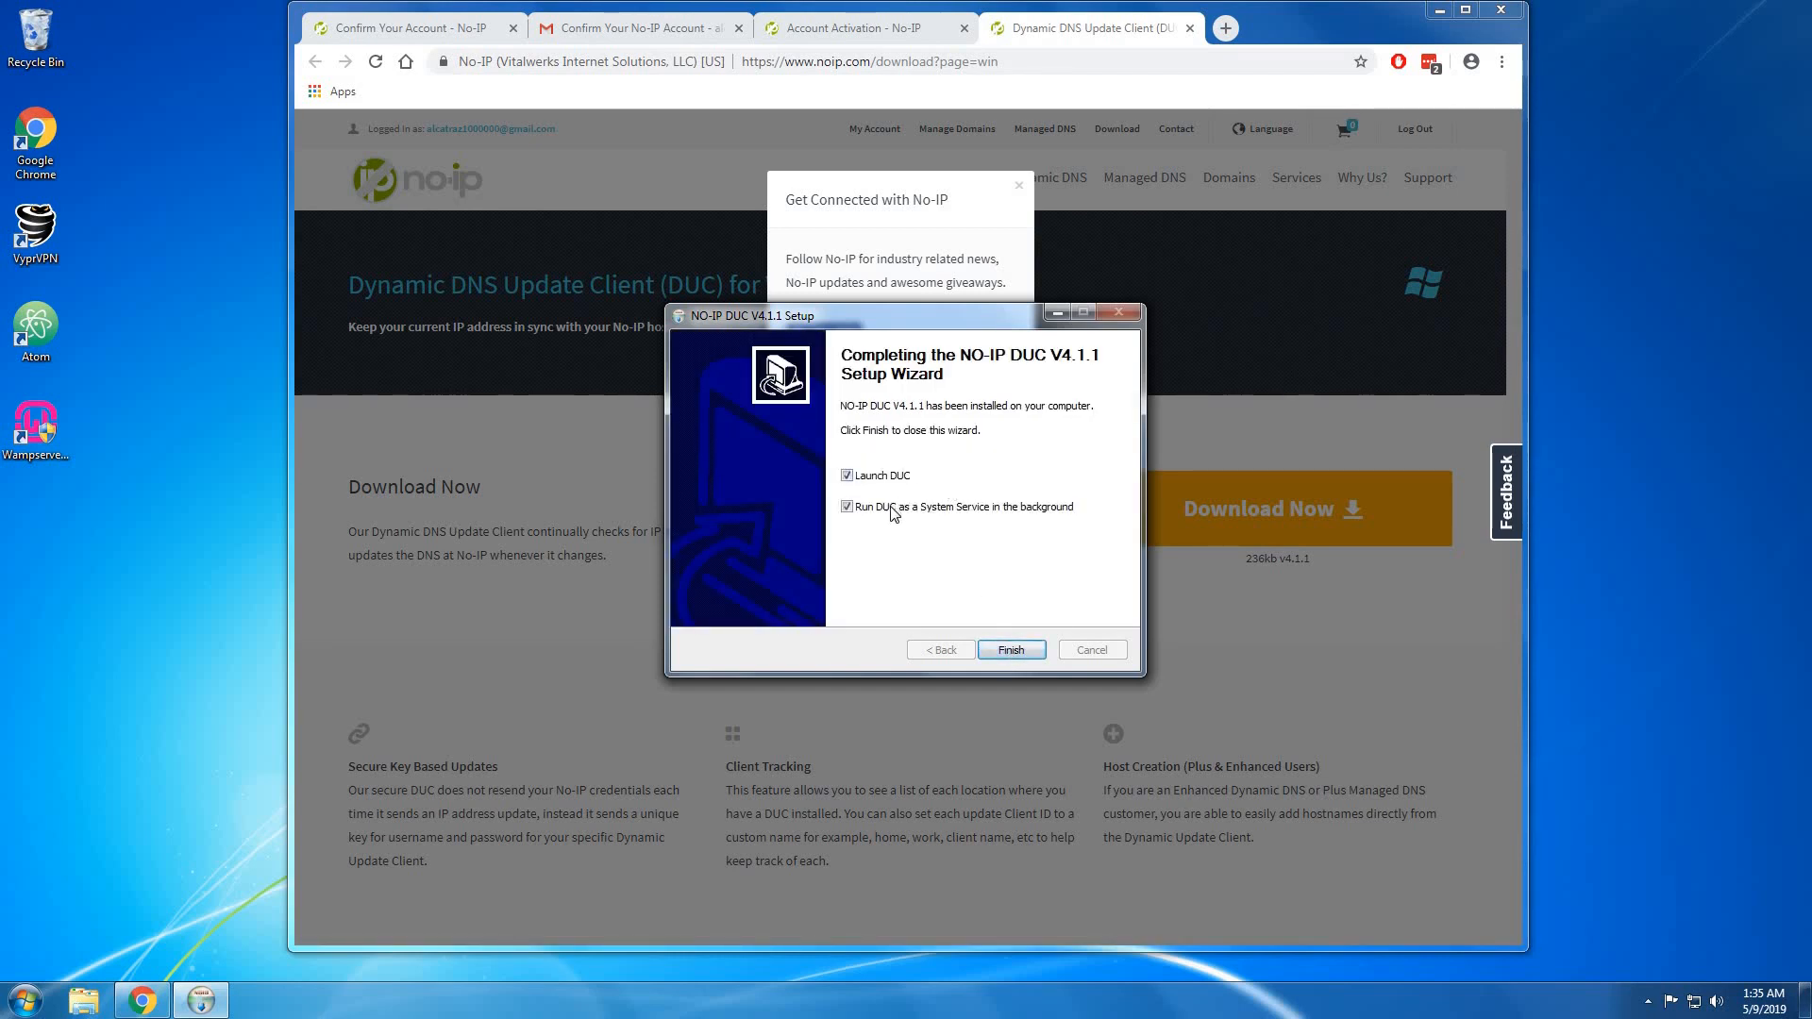
# Finish DUC setup and sign in to the client with the No-IP account credentials.
pyautogui.click(1028, 648)
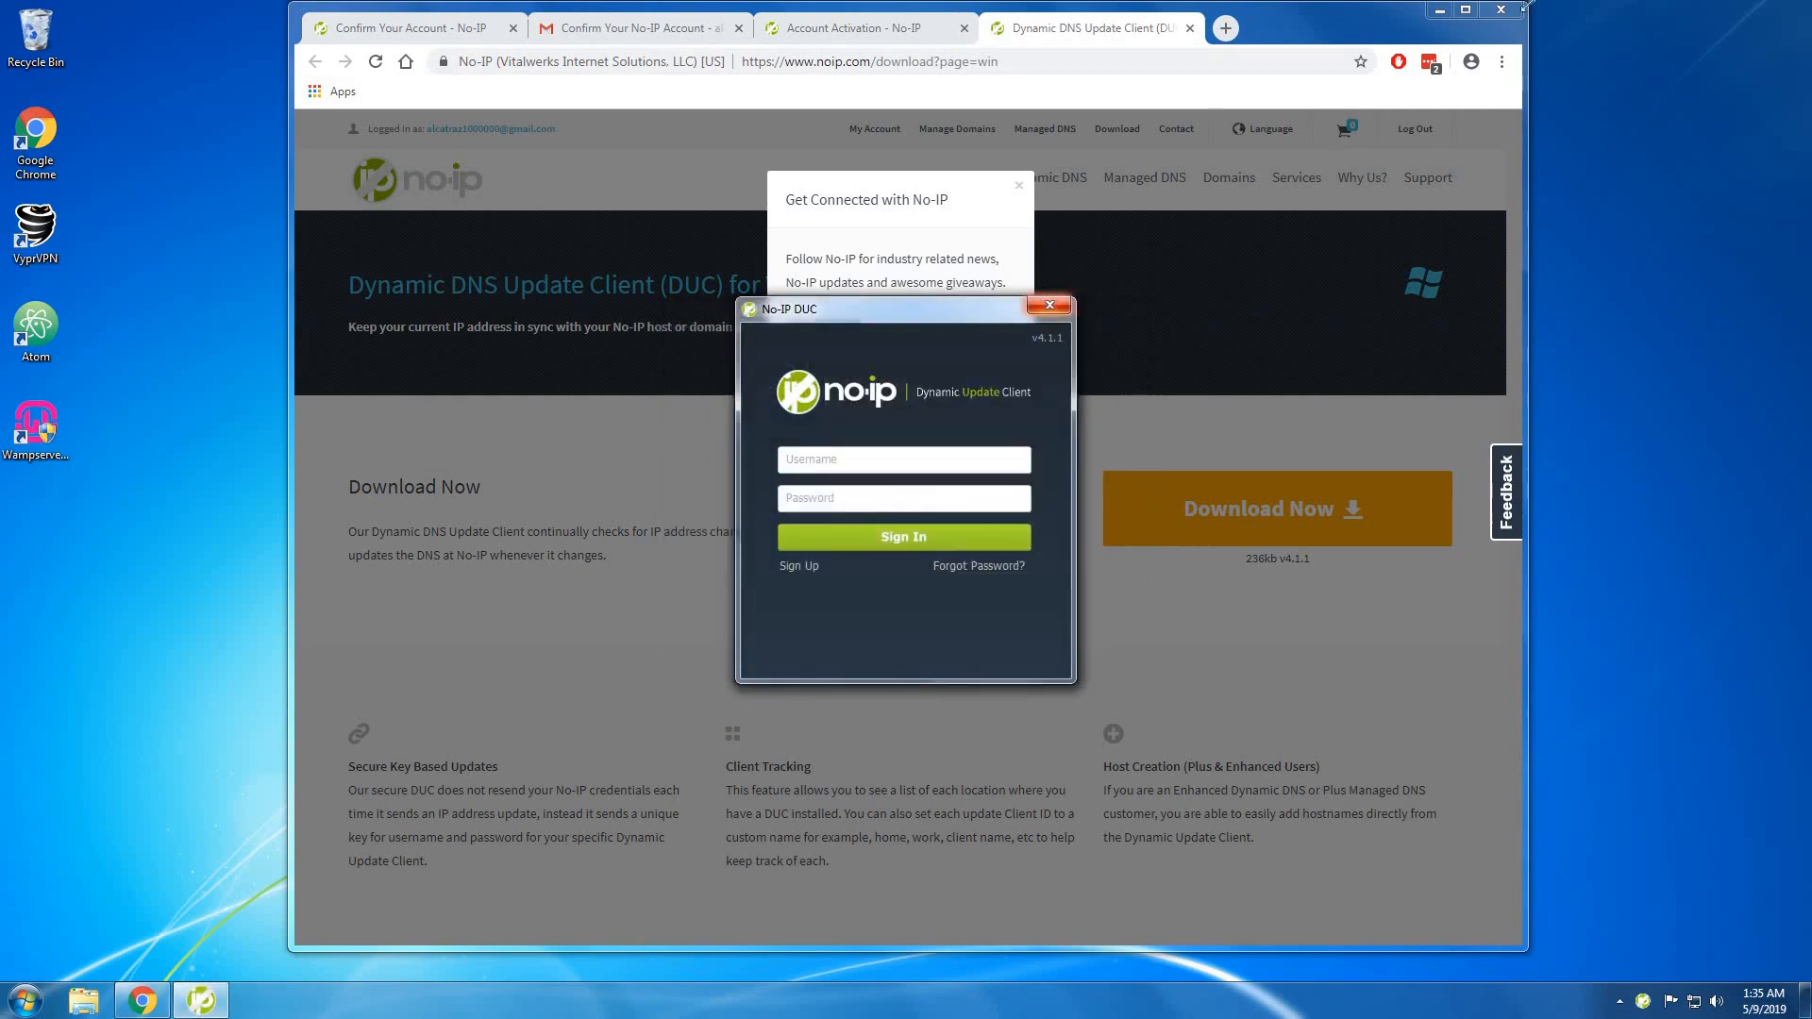
pyautogui.click(1439, 10)
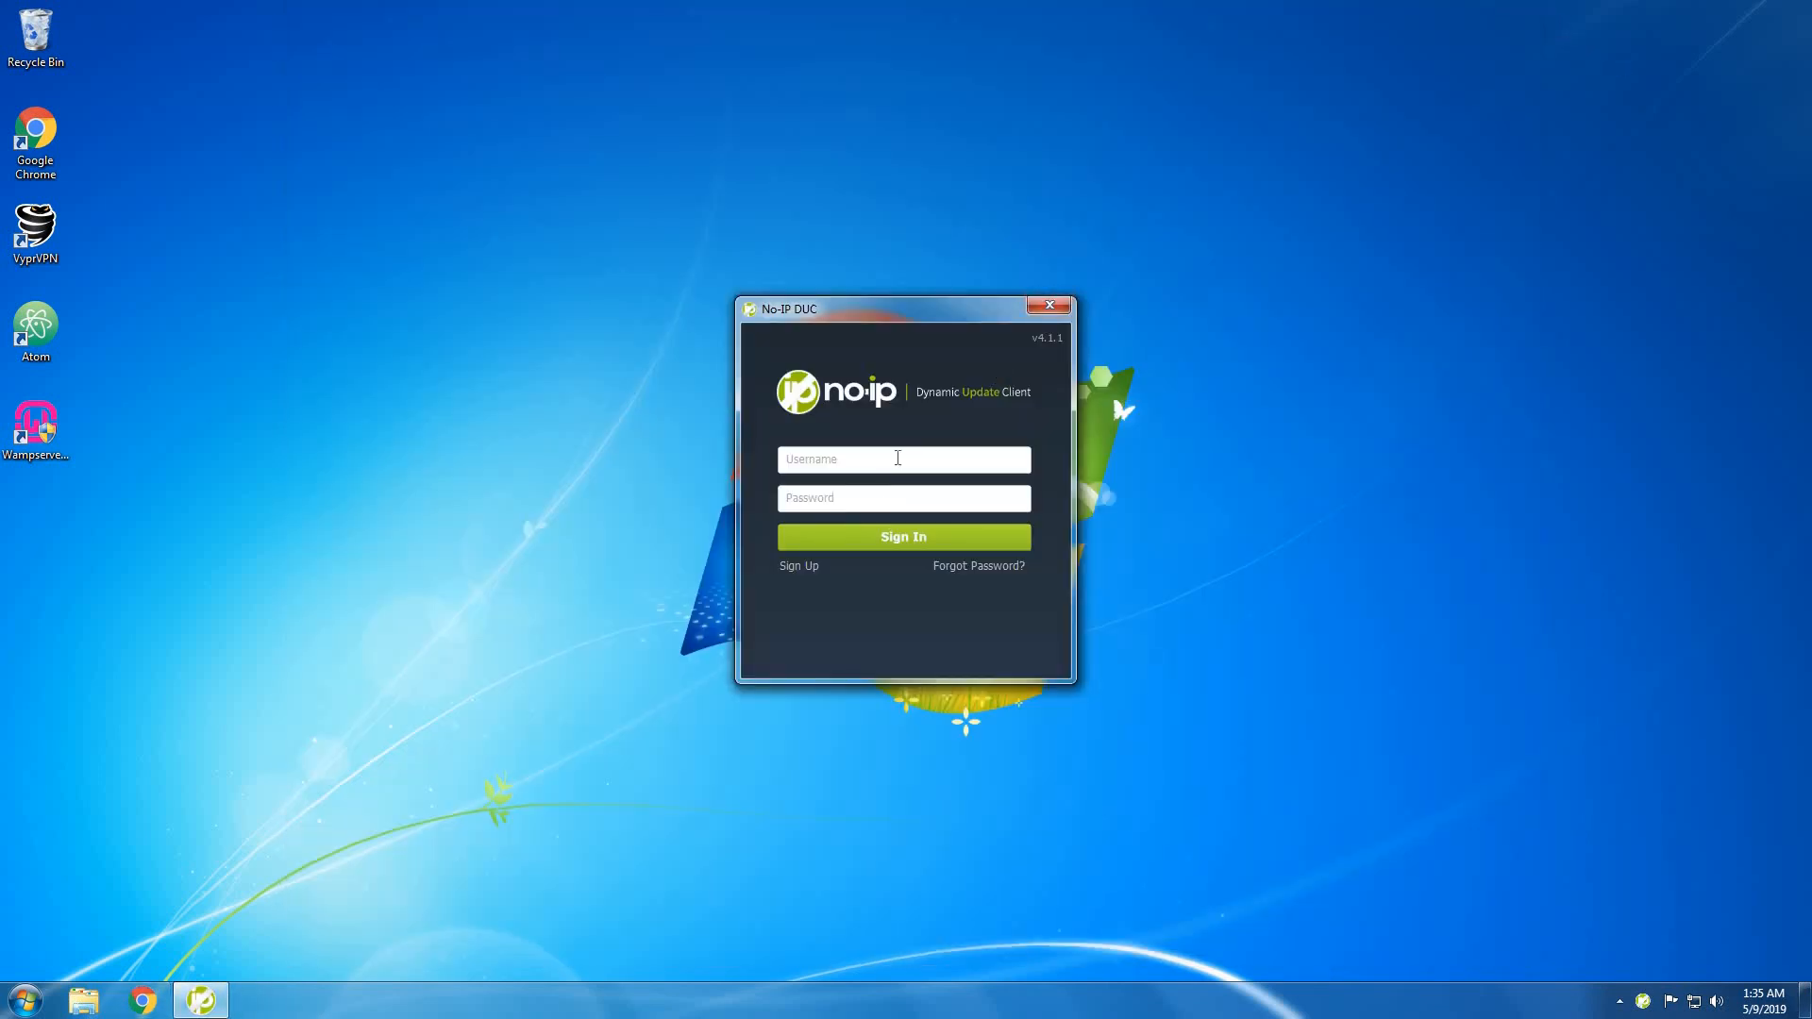
pyautogui.click(898, 458)
pyautogui.press('Tab')
pyautogui.click(918, 459)
pyautogui.press('BackSpace')
pyautogui.write('.com')
pyautogui.click(901, 492)
pyautogui.write('•••••••••••')
pyautogui.press('Return')
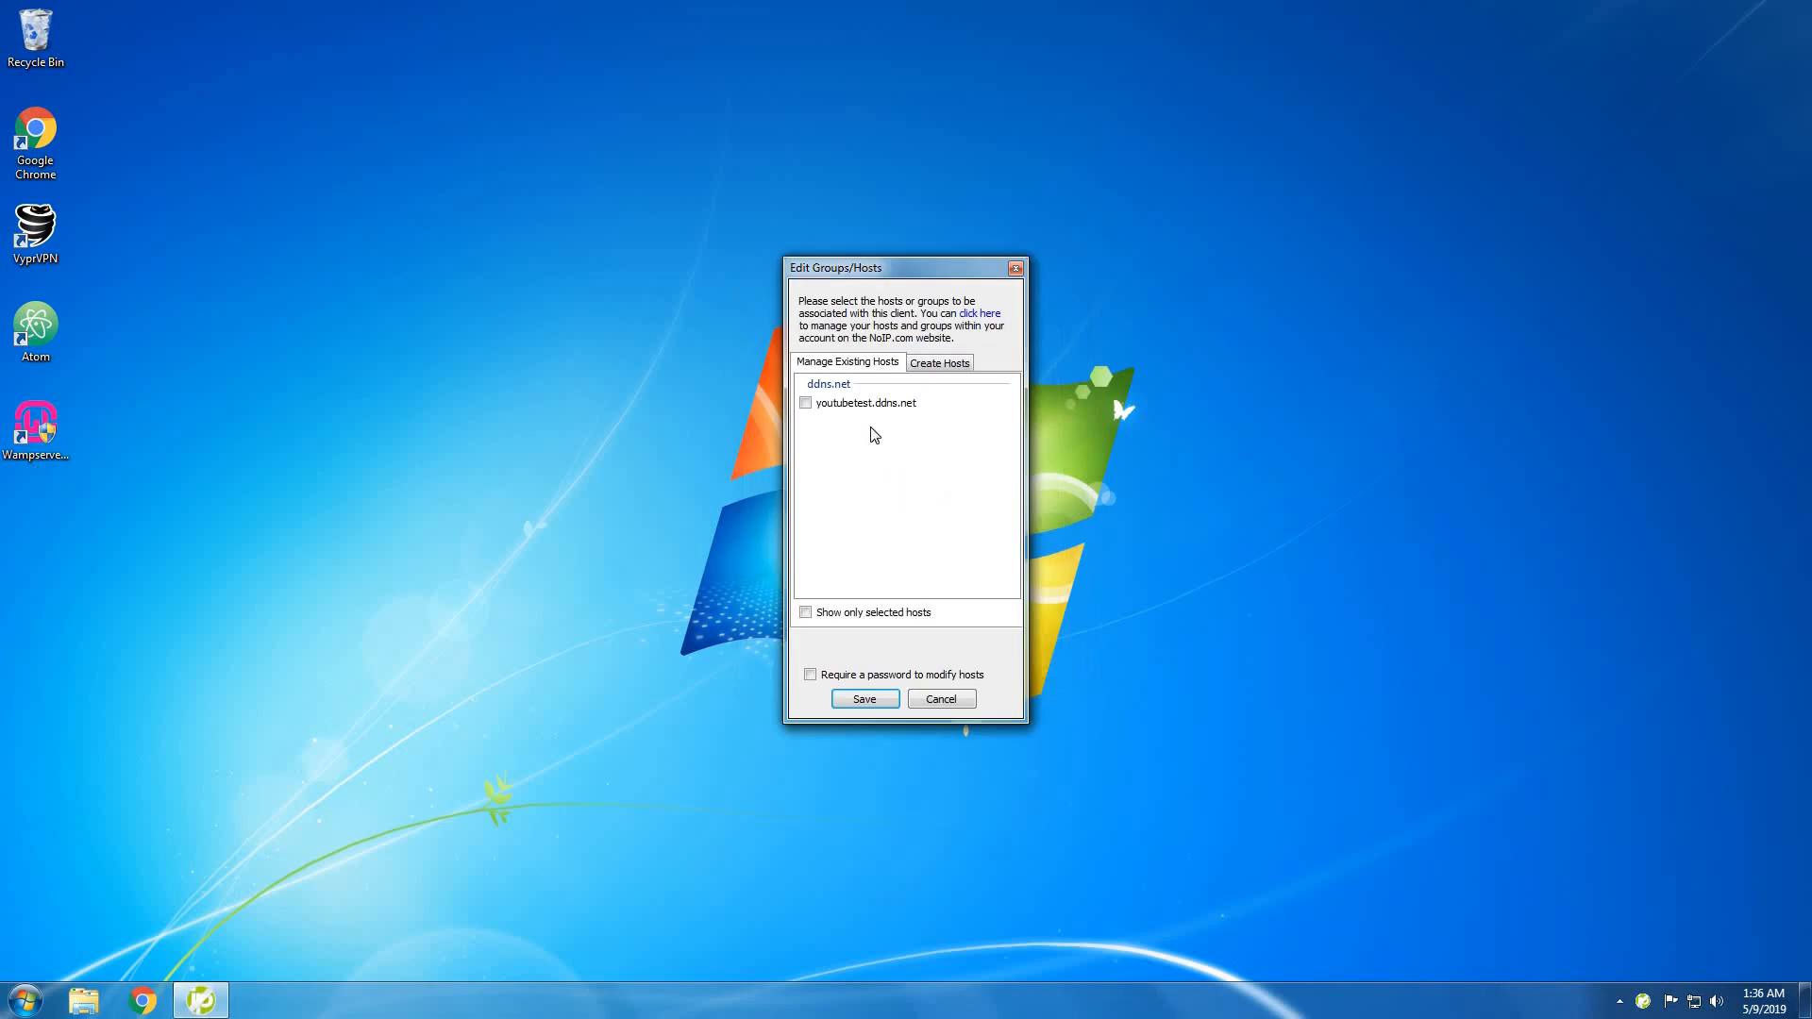
# Select youtubetest.ddns.net for updates, save it, and close the DUC window.
pyautogui.click(806, 404)
pyautogui.click(867, 700)
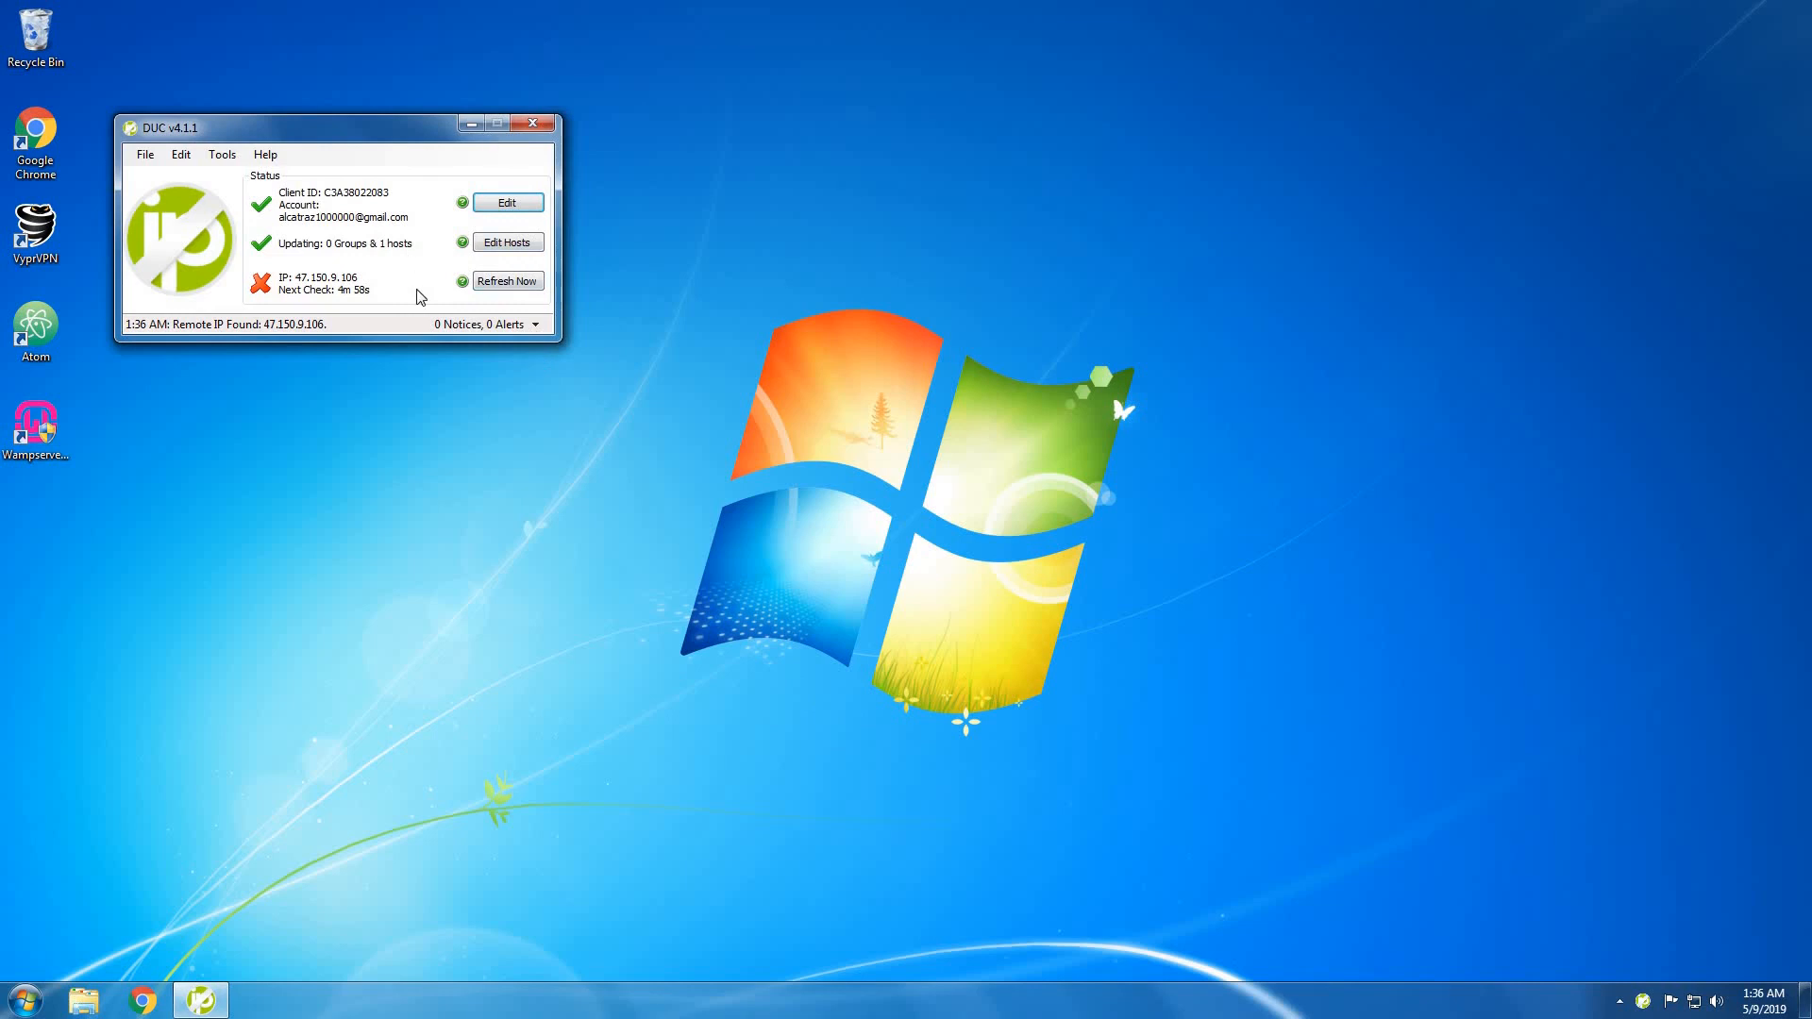
pyautogui.click(527, 126)
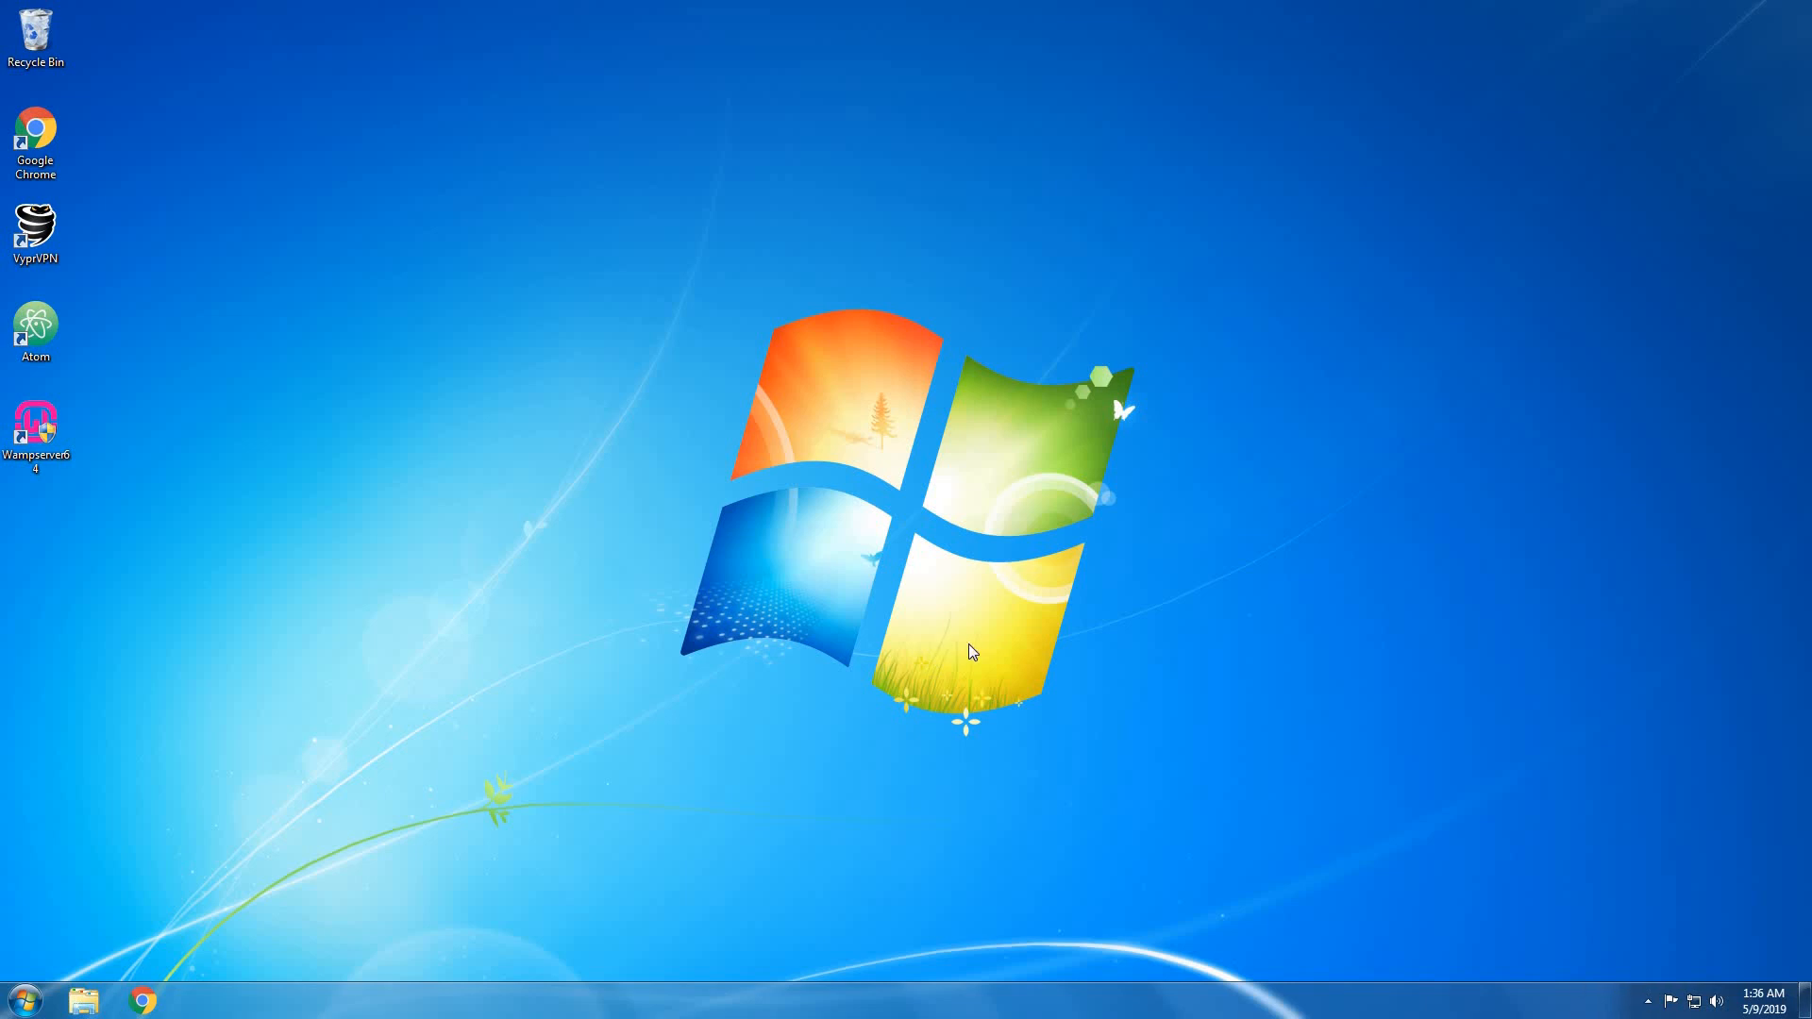
# Check the running tray programs, then load youtubetest.ddns.net in a new Chrome tab, closing the Google tab.
pyautogui.click(1649, 1006)
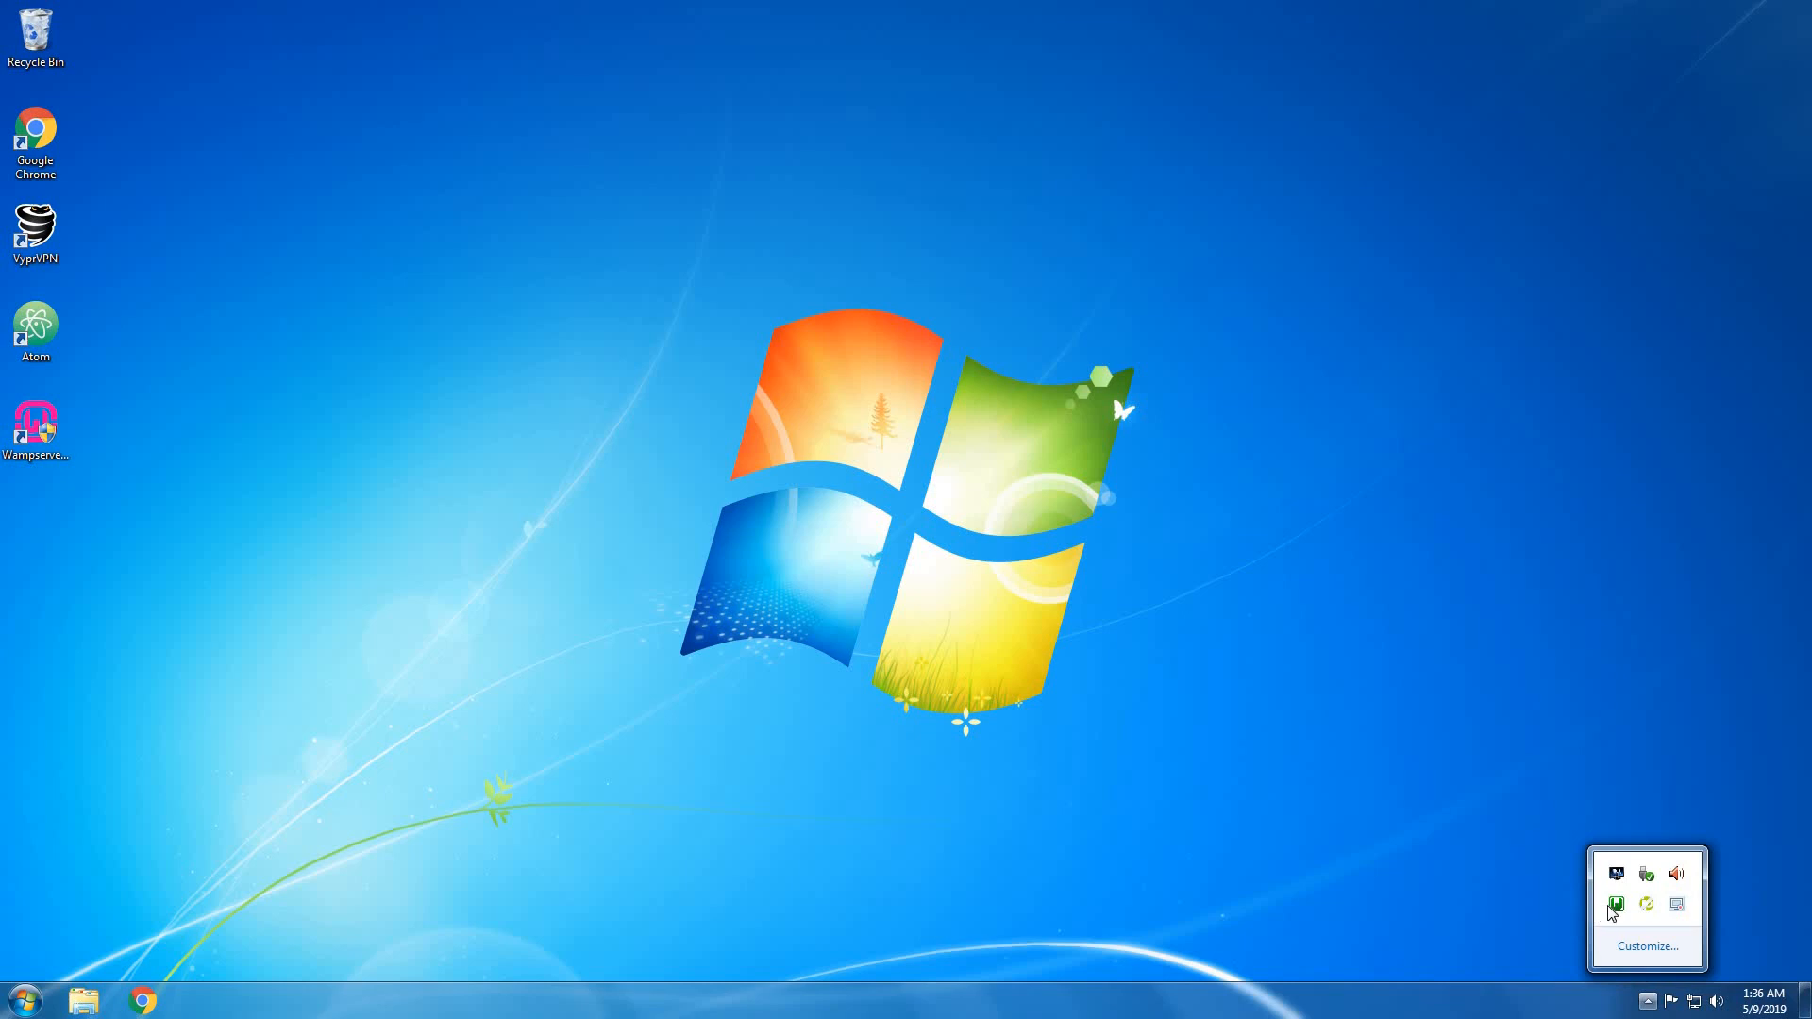
pyautogui.click(587, 910)
pyautogui.click(142, 1000)
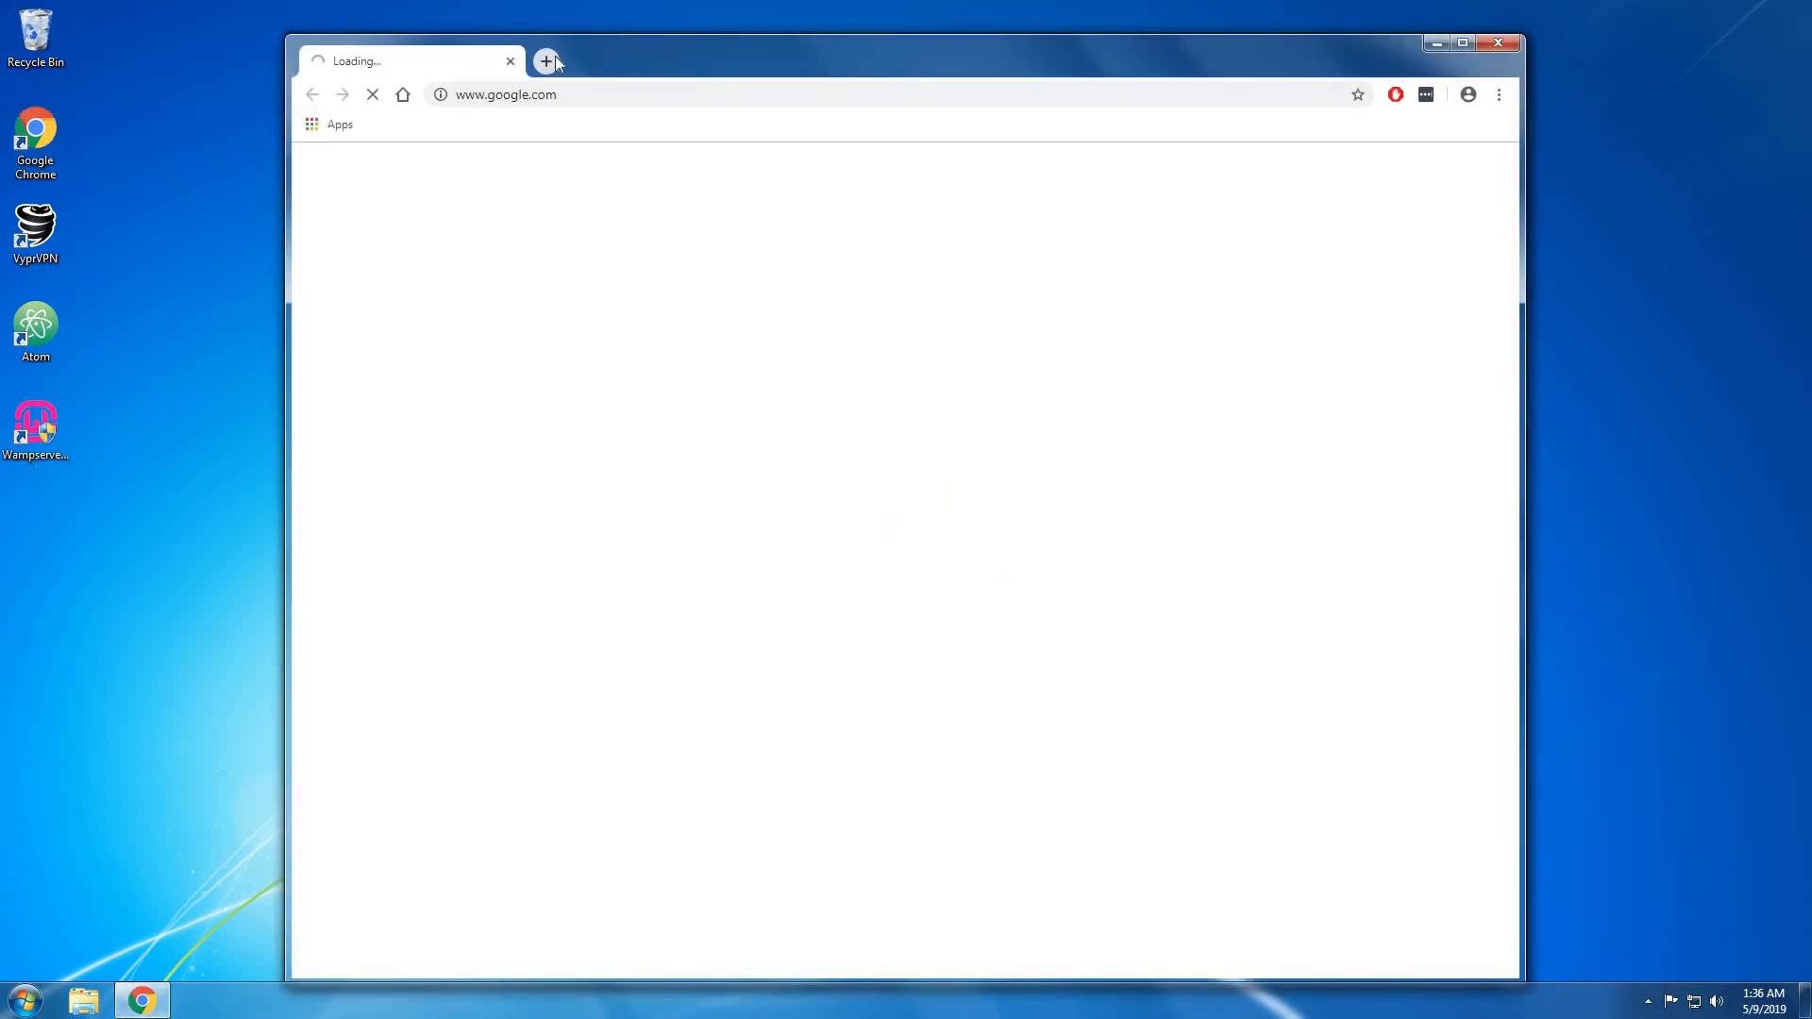
pyautogui.click(548, 60)
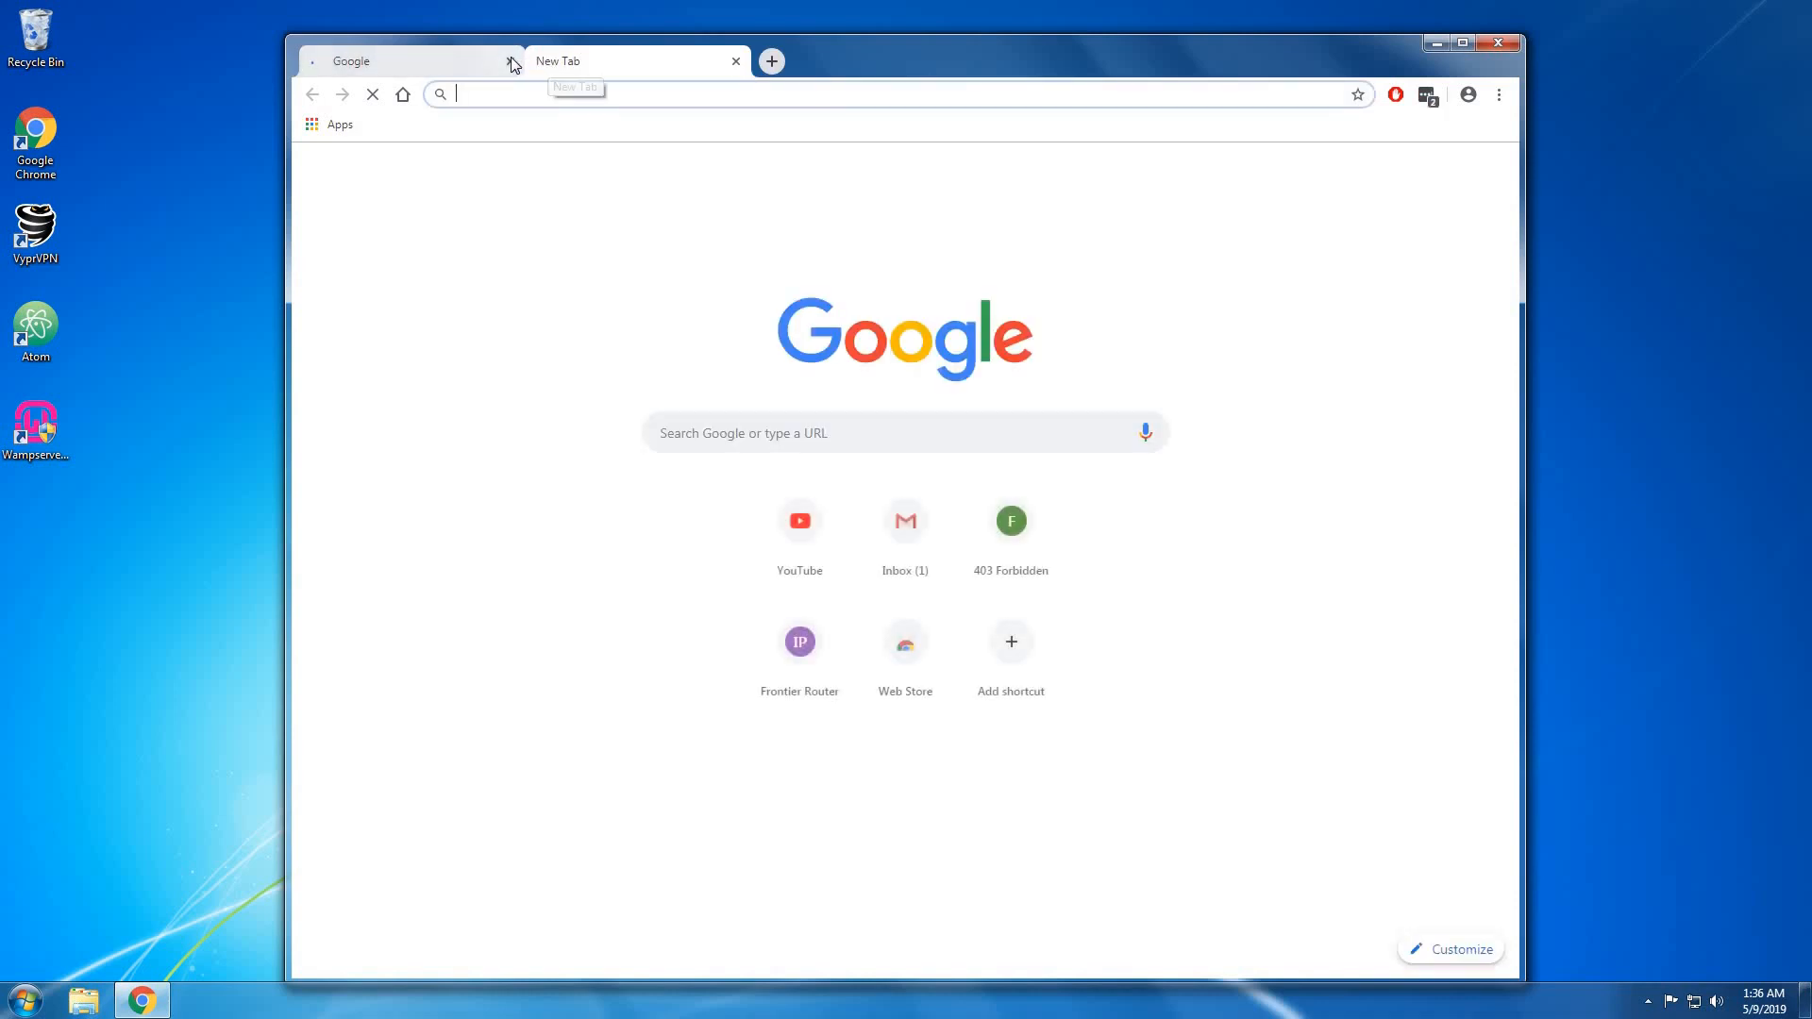
pyautogui.click(510, 63)
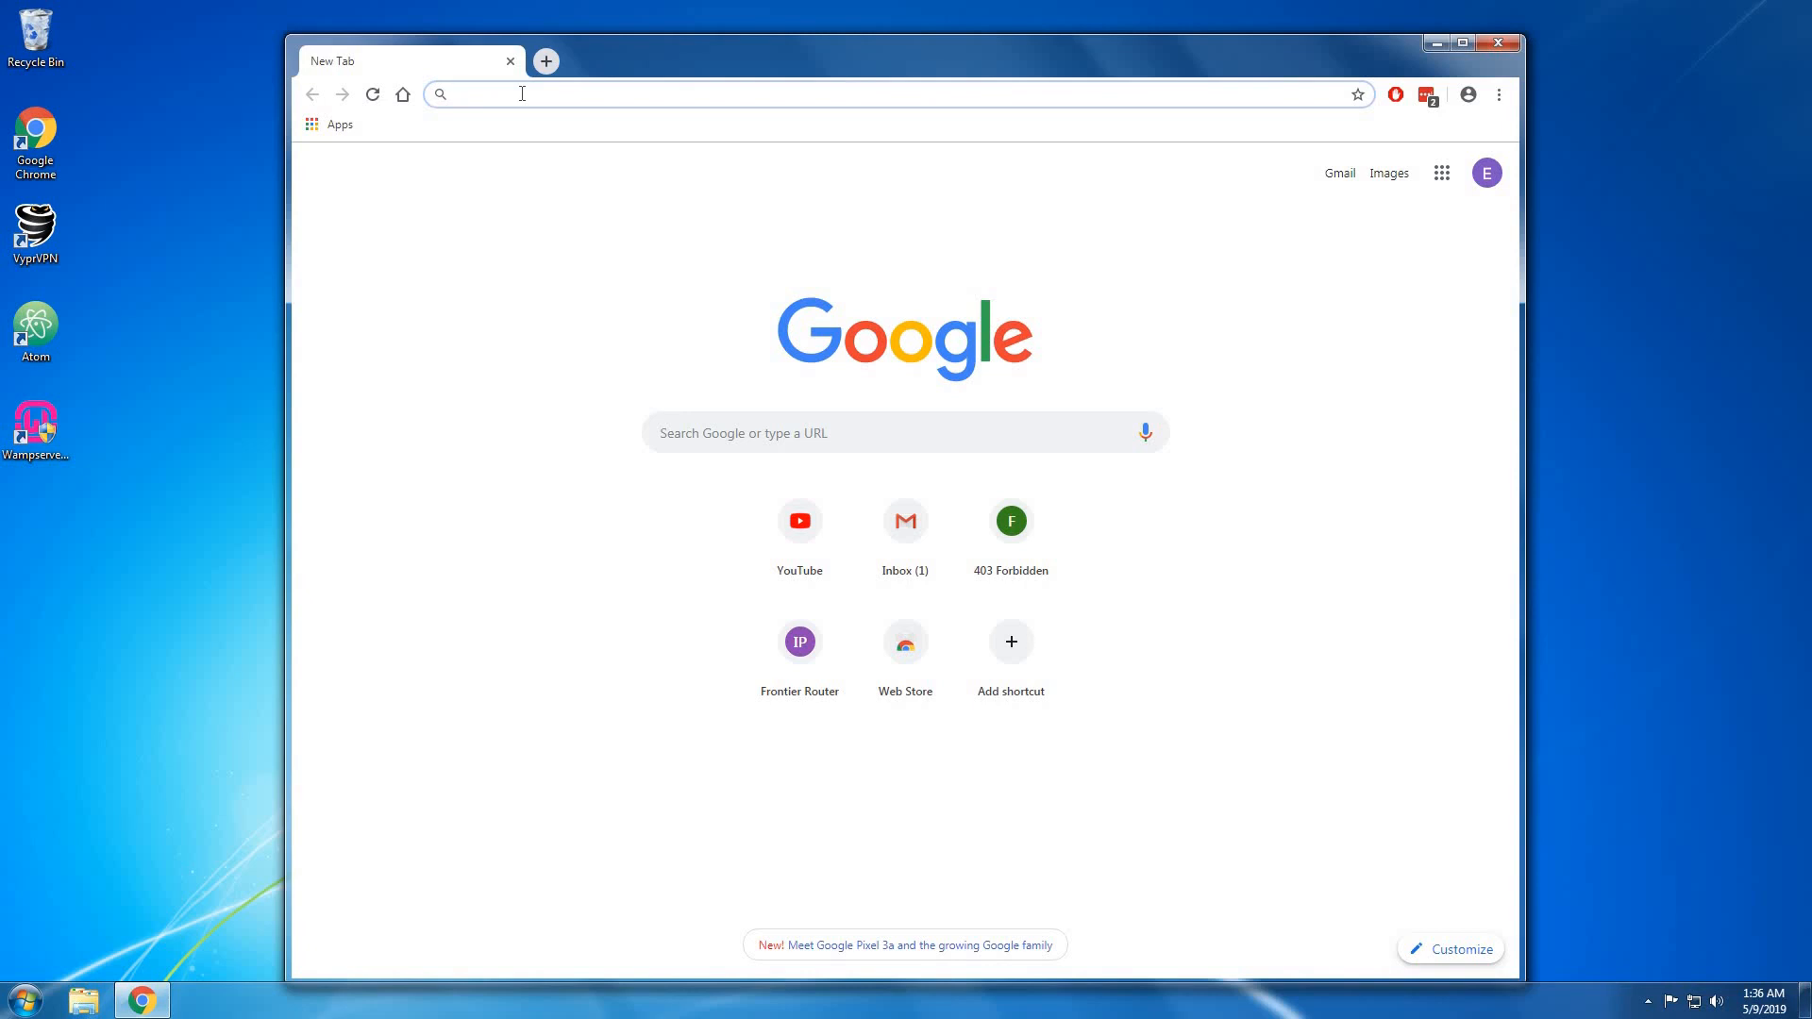
pyautogui.write('youtube')
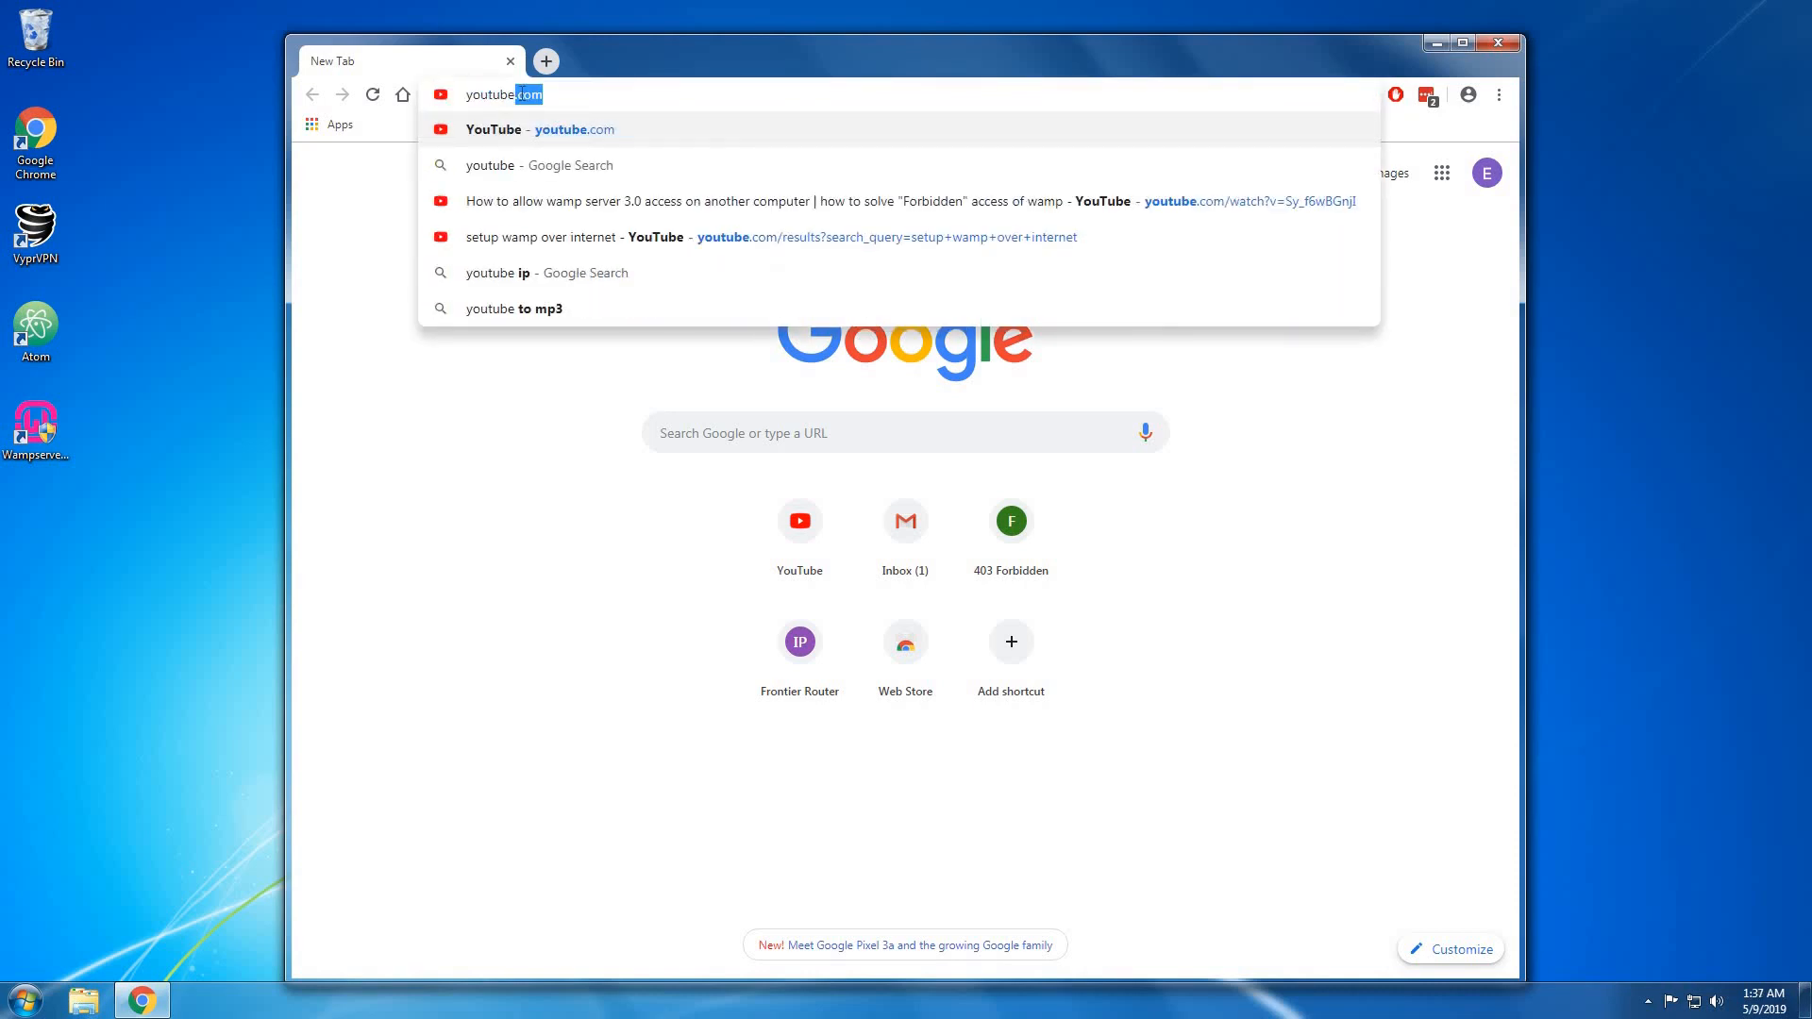
pyautogui.write('test')
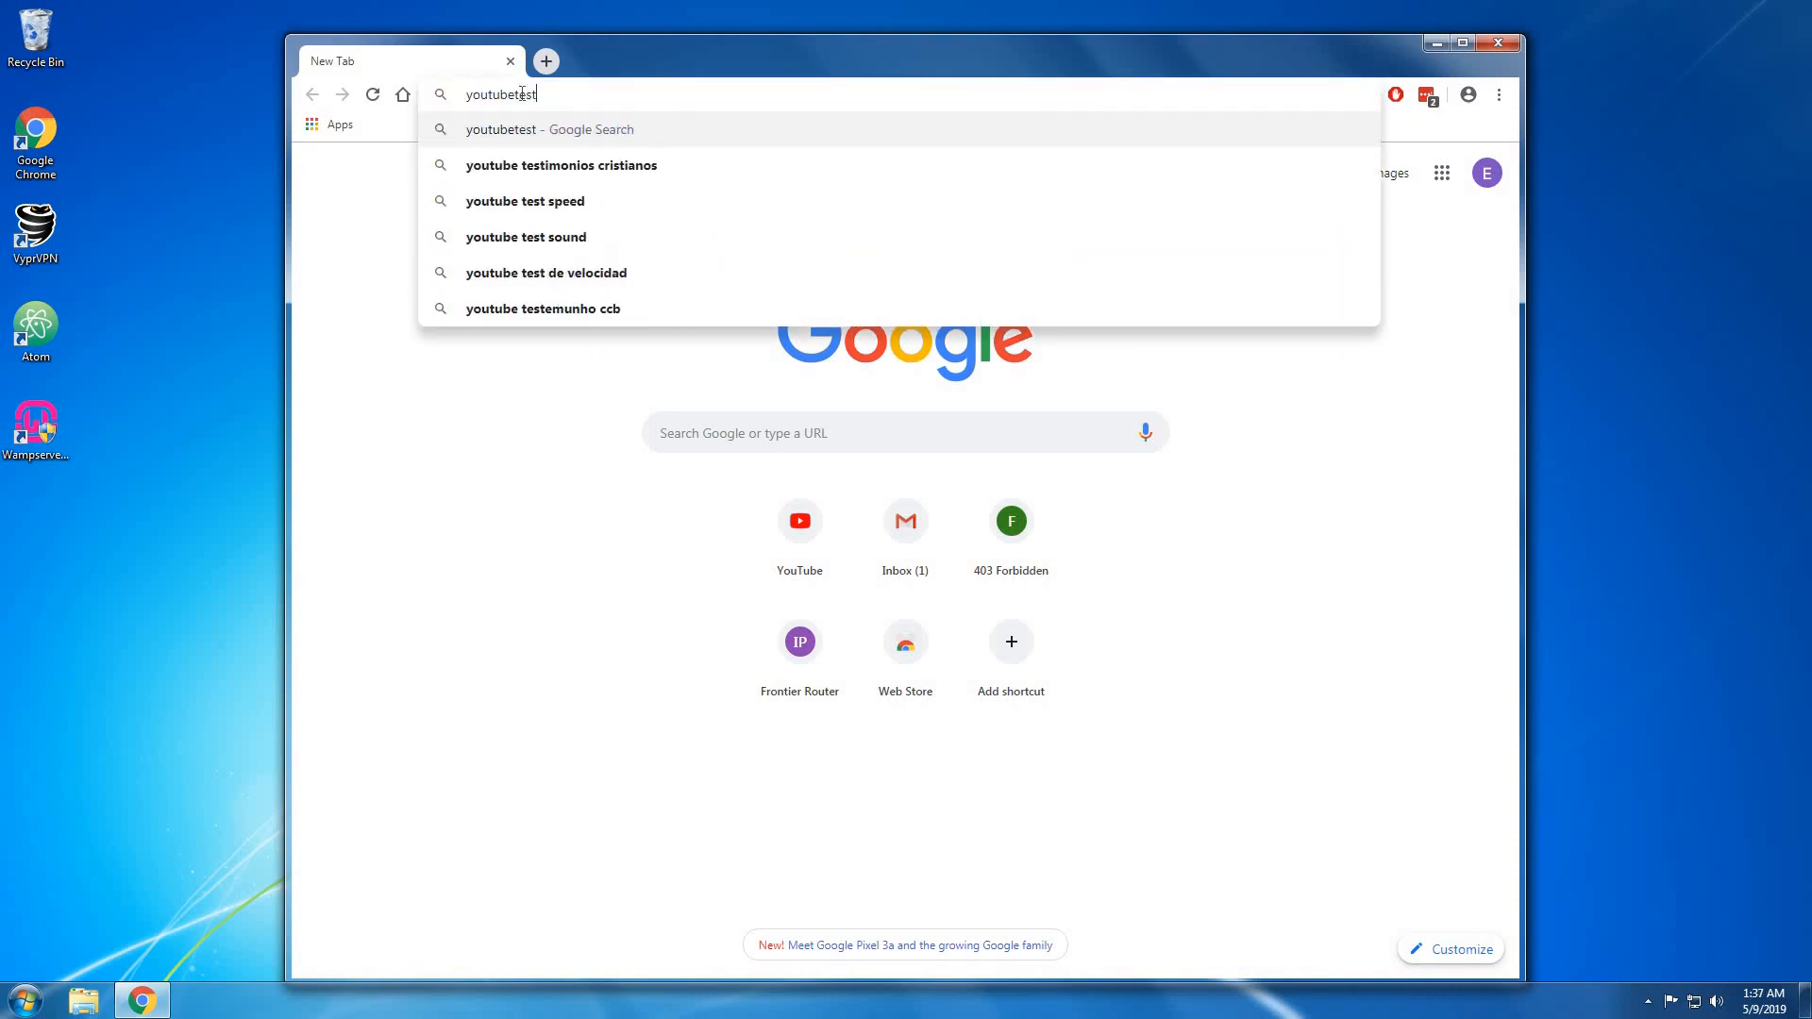
pyautogui.write('.')
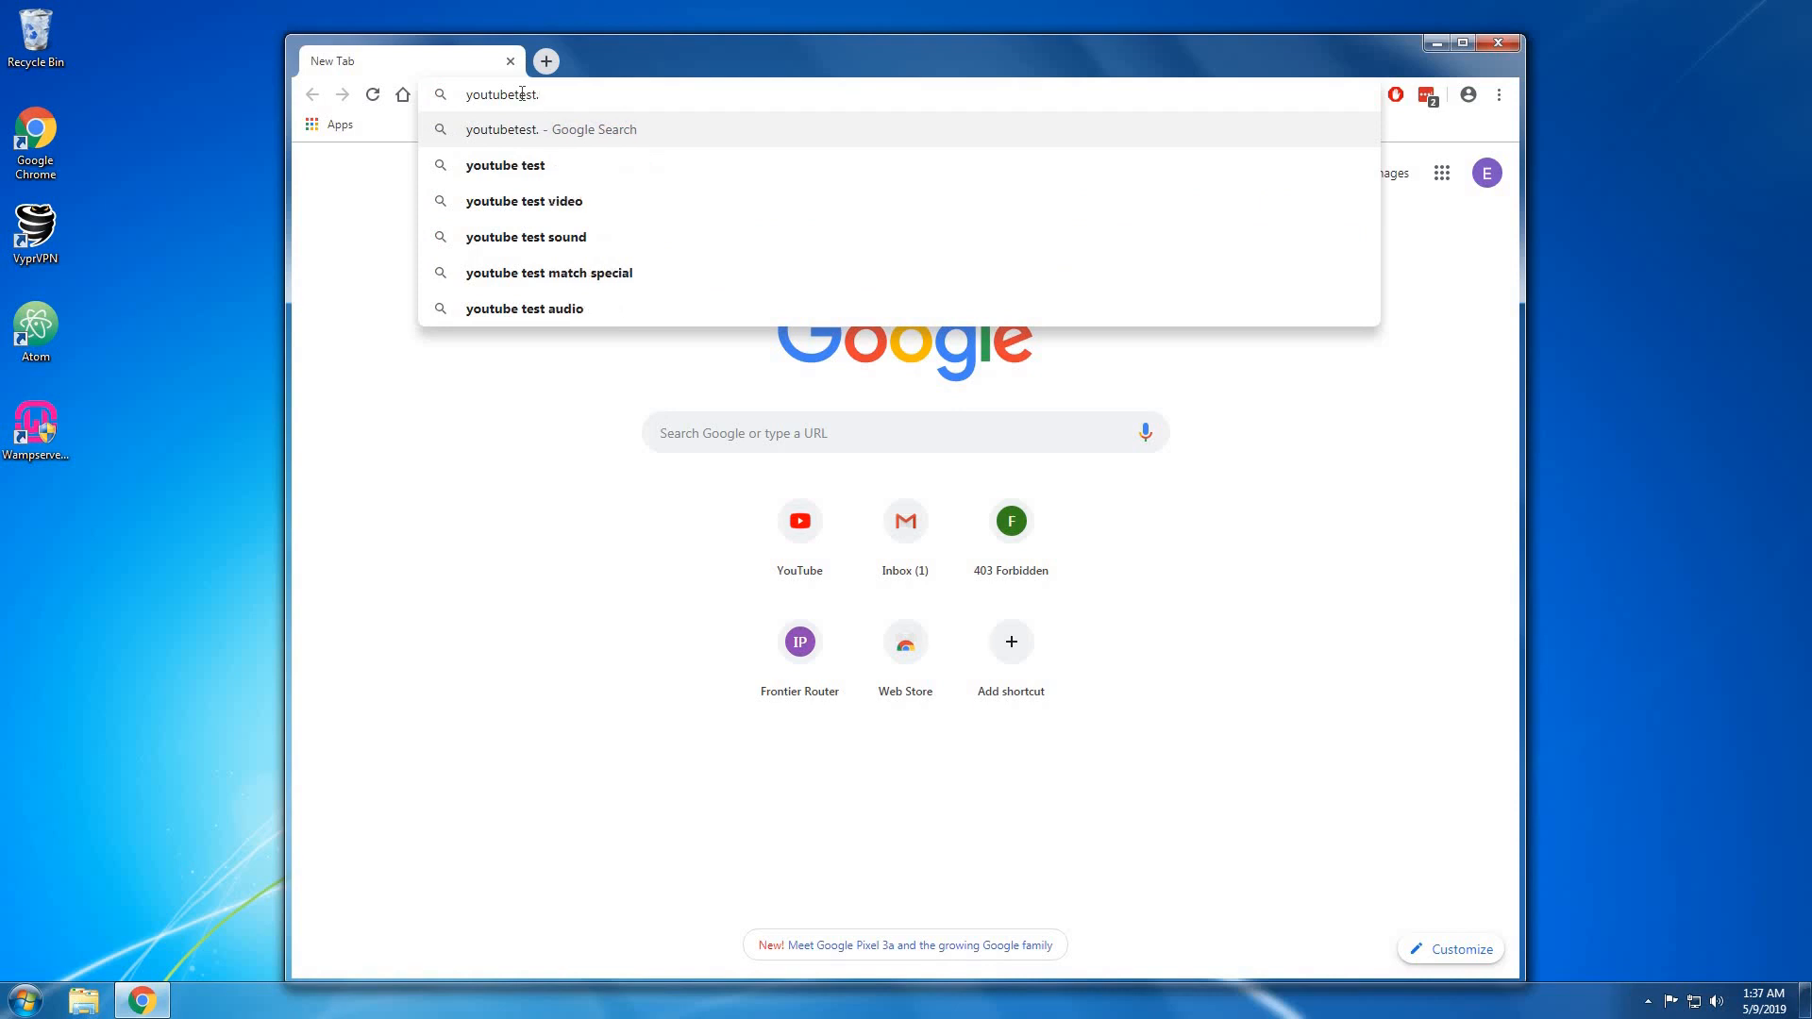
pyautogui.write('ddns.net')
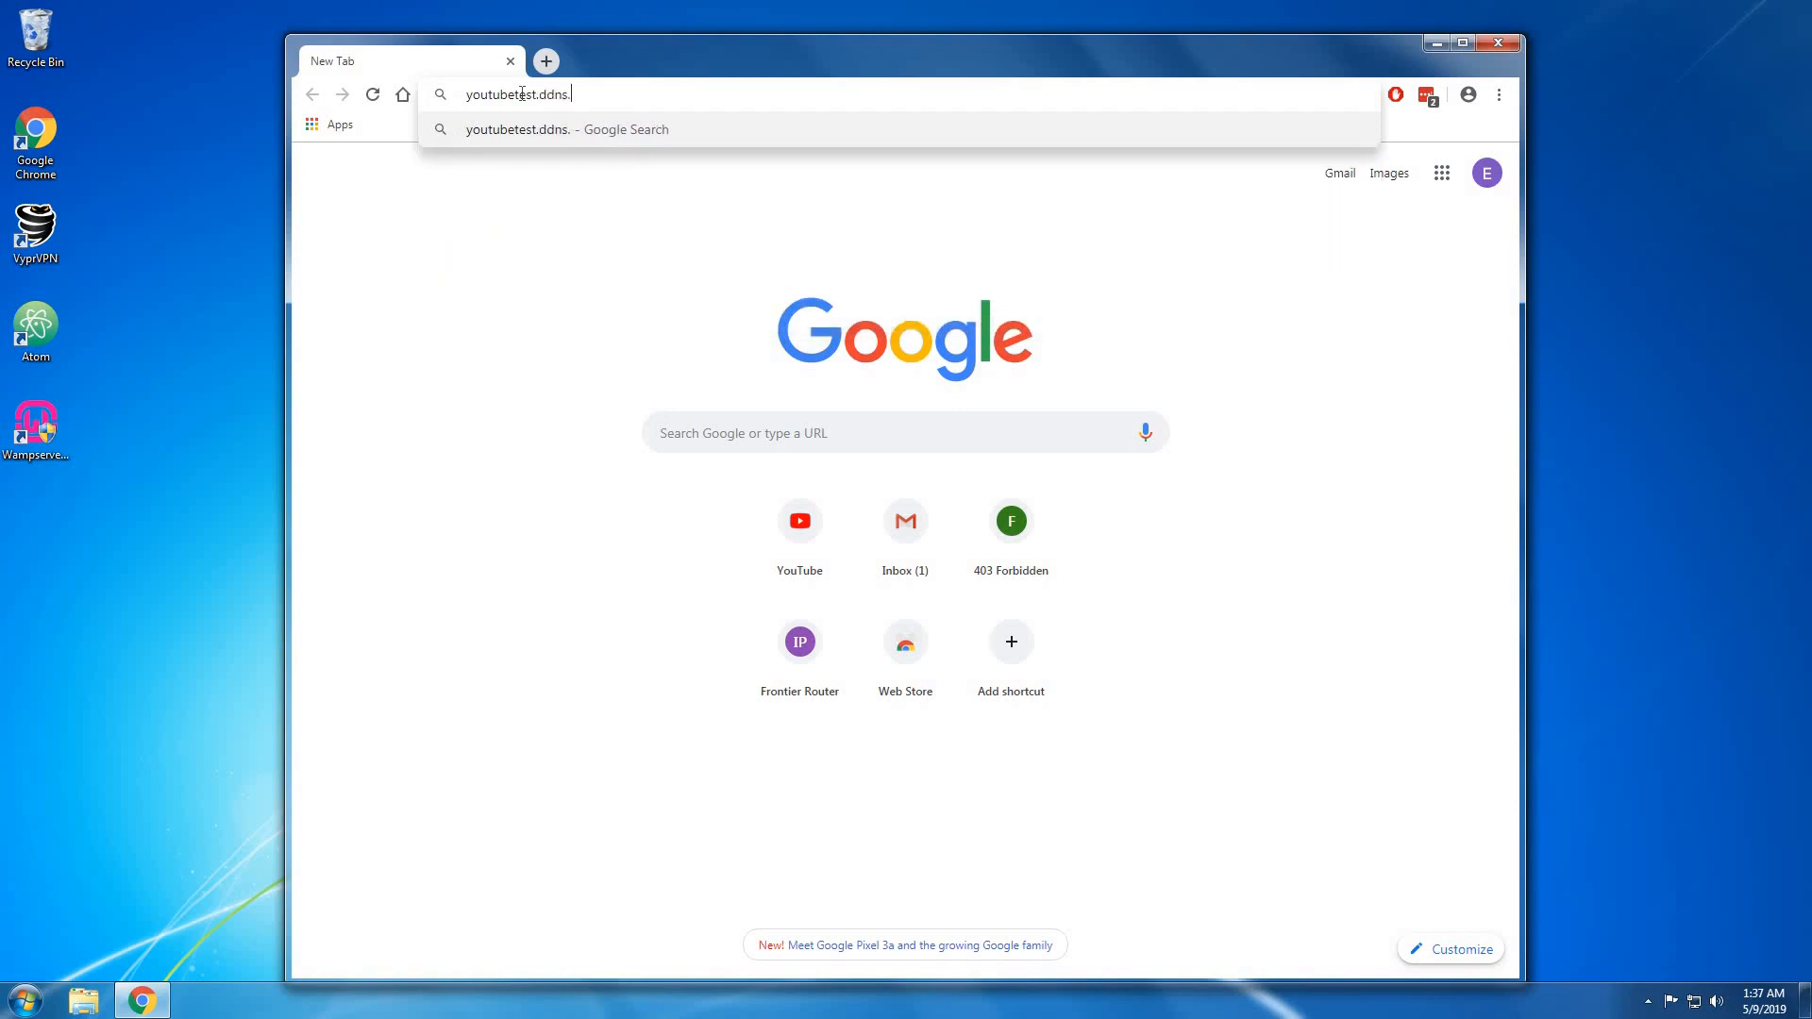
pyautogui.press('Return')
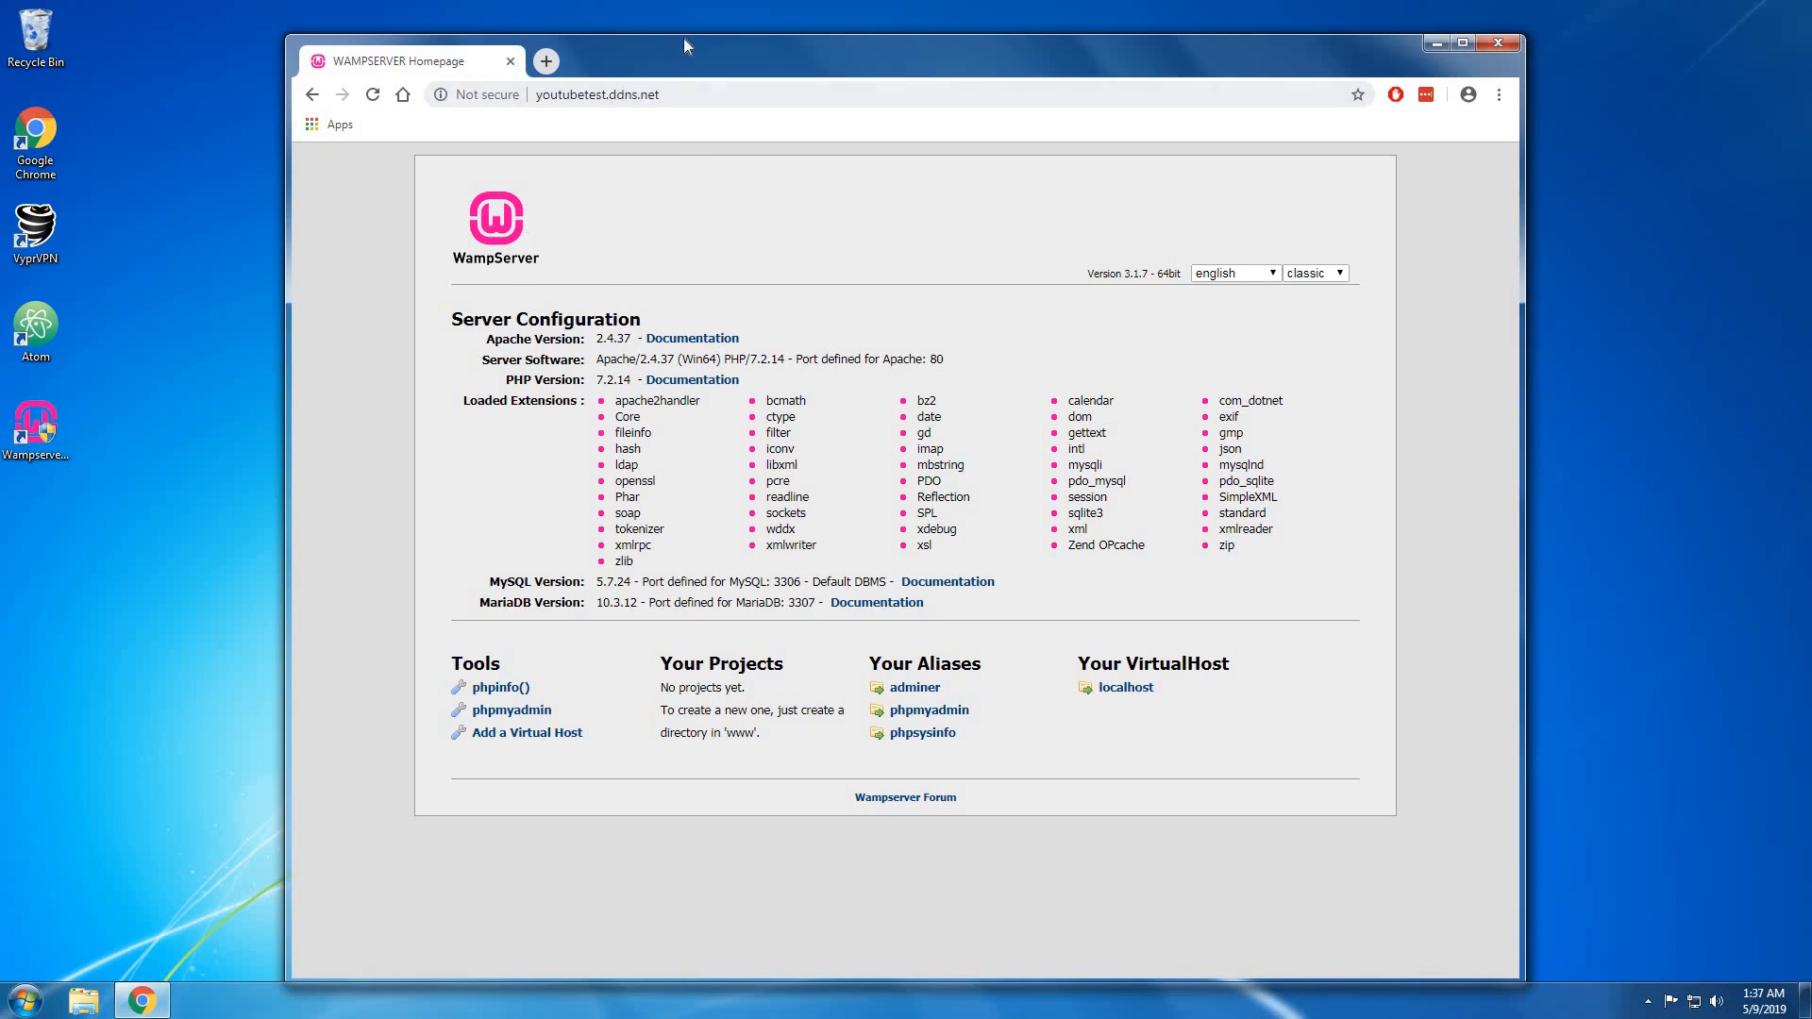
# Confirm youtubetest.ddns.net shows the WampServer 3.1.7 homepage, then close Chrome.
pyautogui.moveTo(684, 40); pyautogui.dragTo(678, 28)
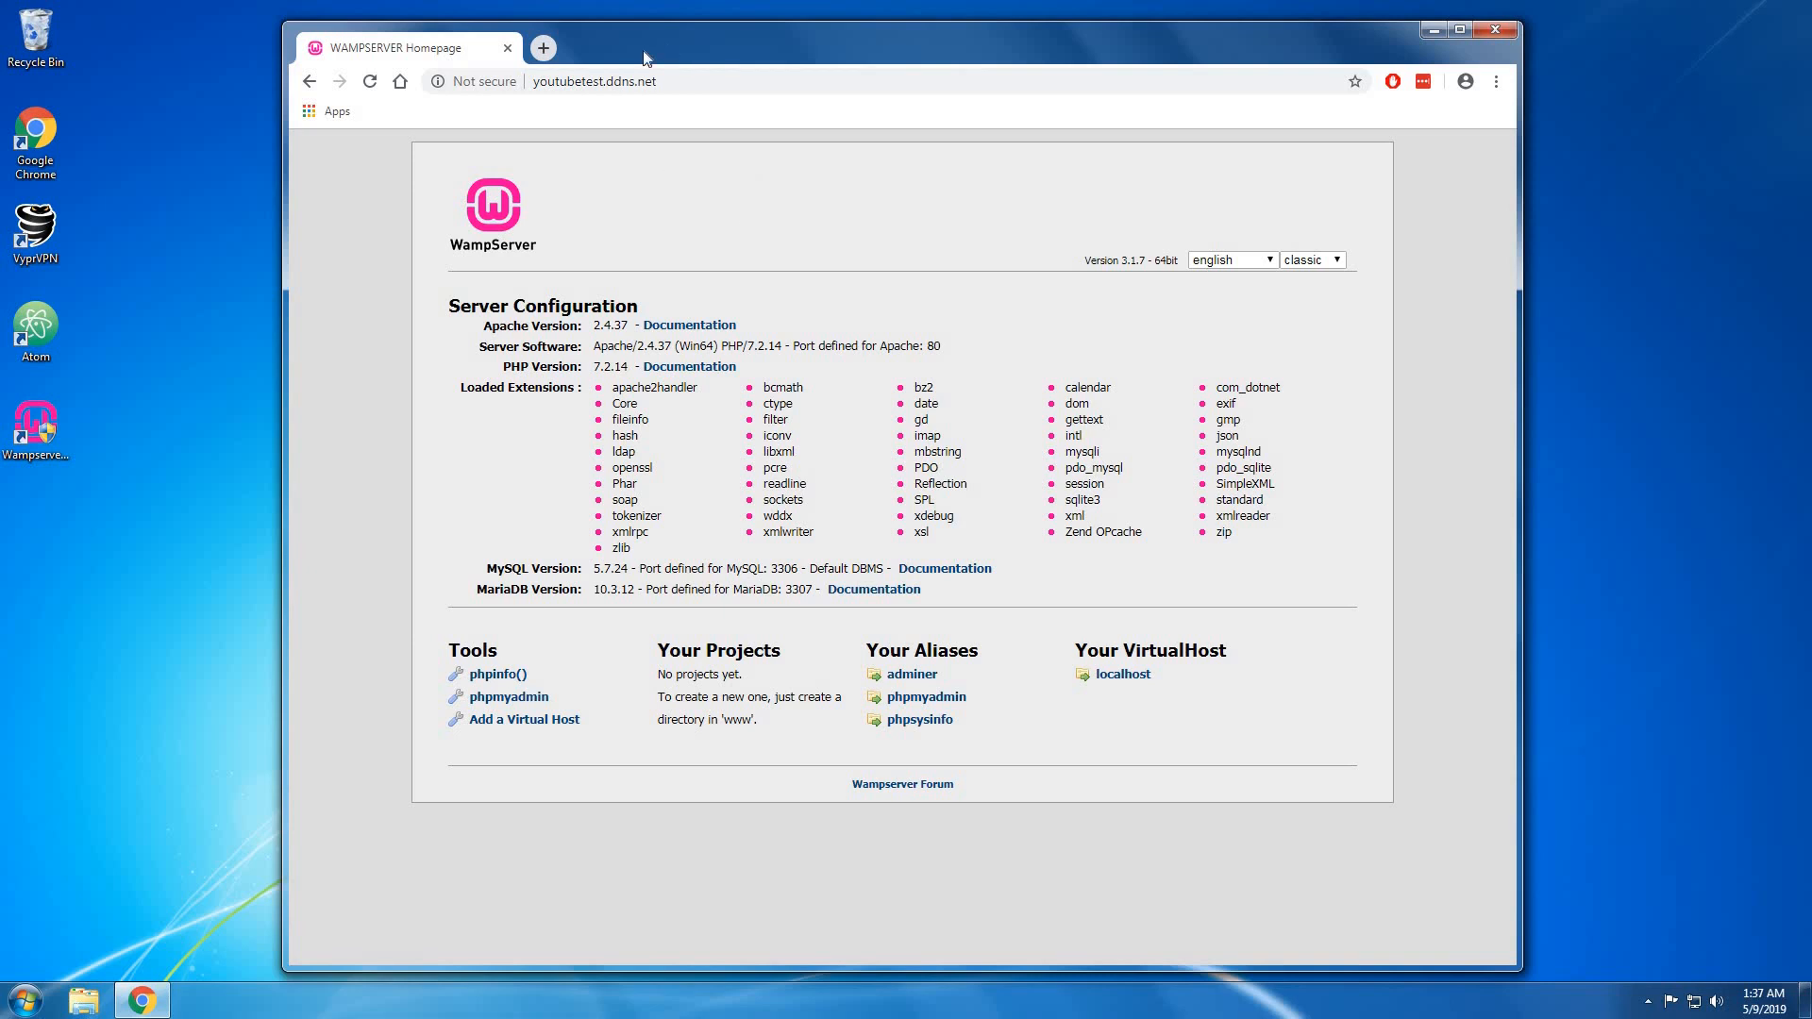
pyautogui.moveTo(649, 47)
pyautogui.mouseDown()
pyautogui.moveTo(690, 88)
pyautogui.moveTo(665, 47)
pyautogui.mouseUp()
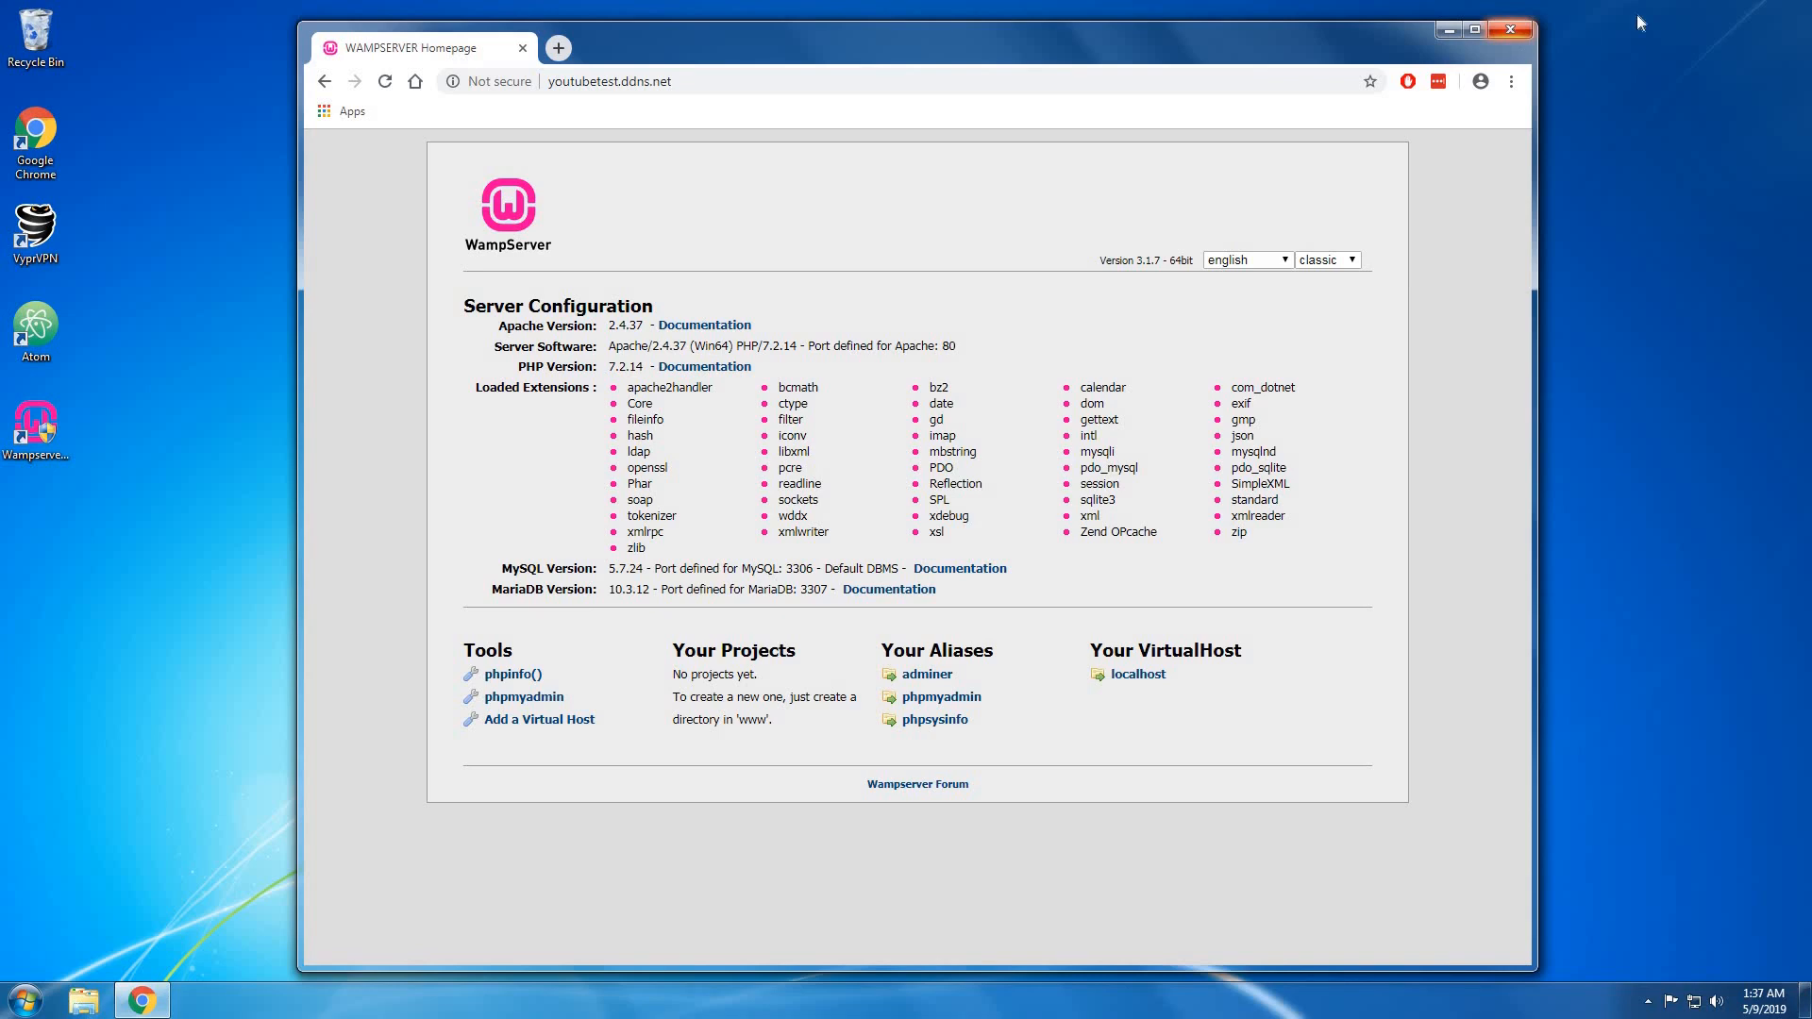
pyautogui.click(1514, 31)
# Open the J:\wamp64\www folder in Windows Explorer.
pyautogui.click(82, 1002)
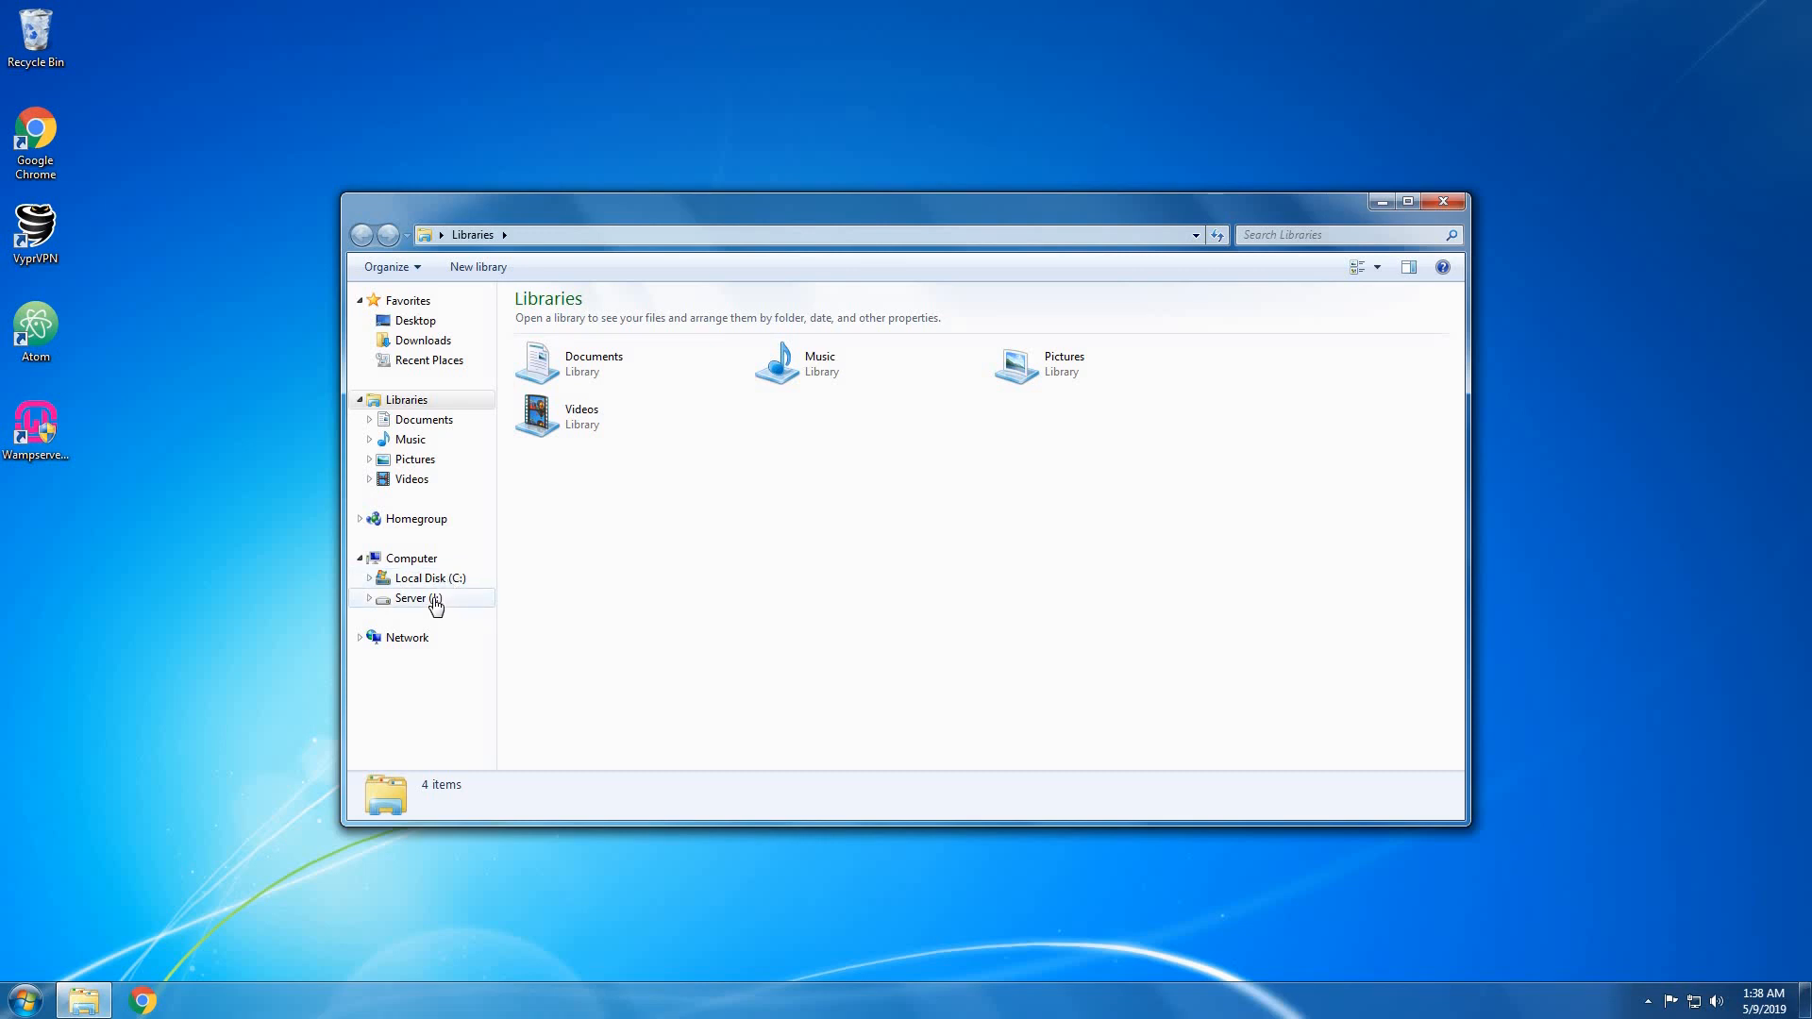
pyautogui.click(435, 601)
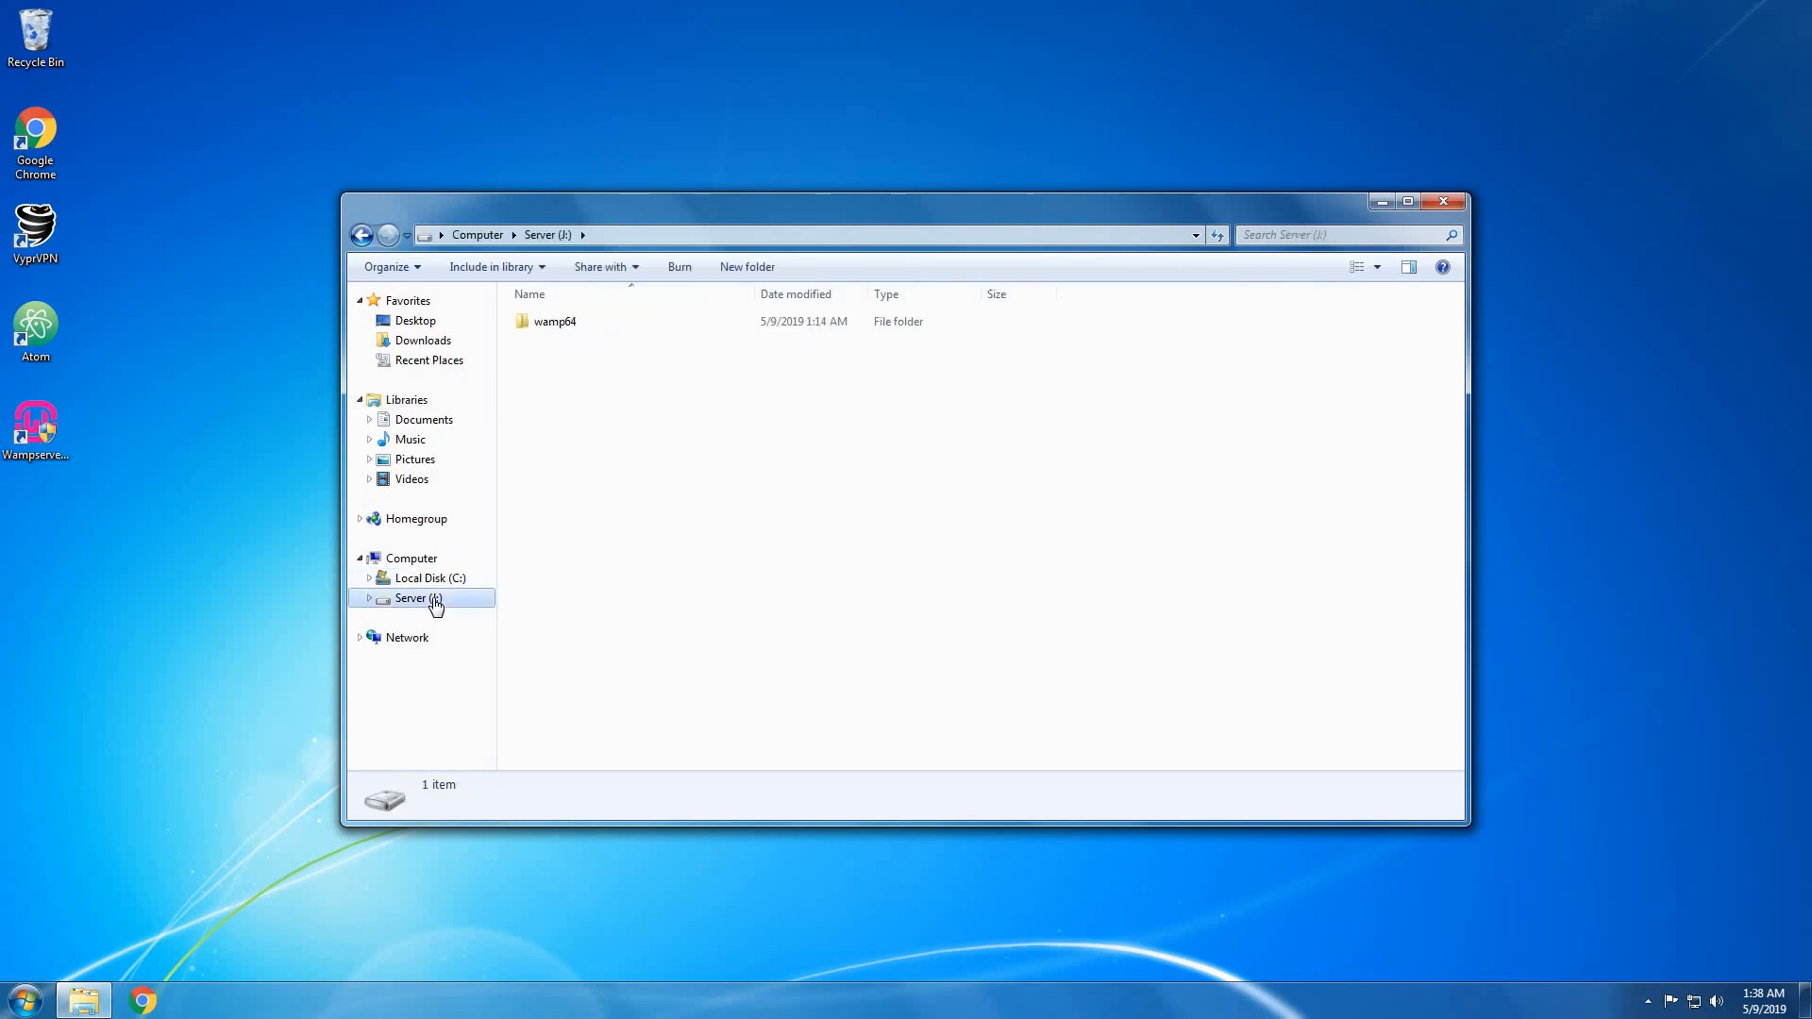
pyautogui.doubleClick(596, 330)
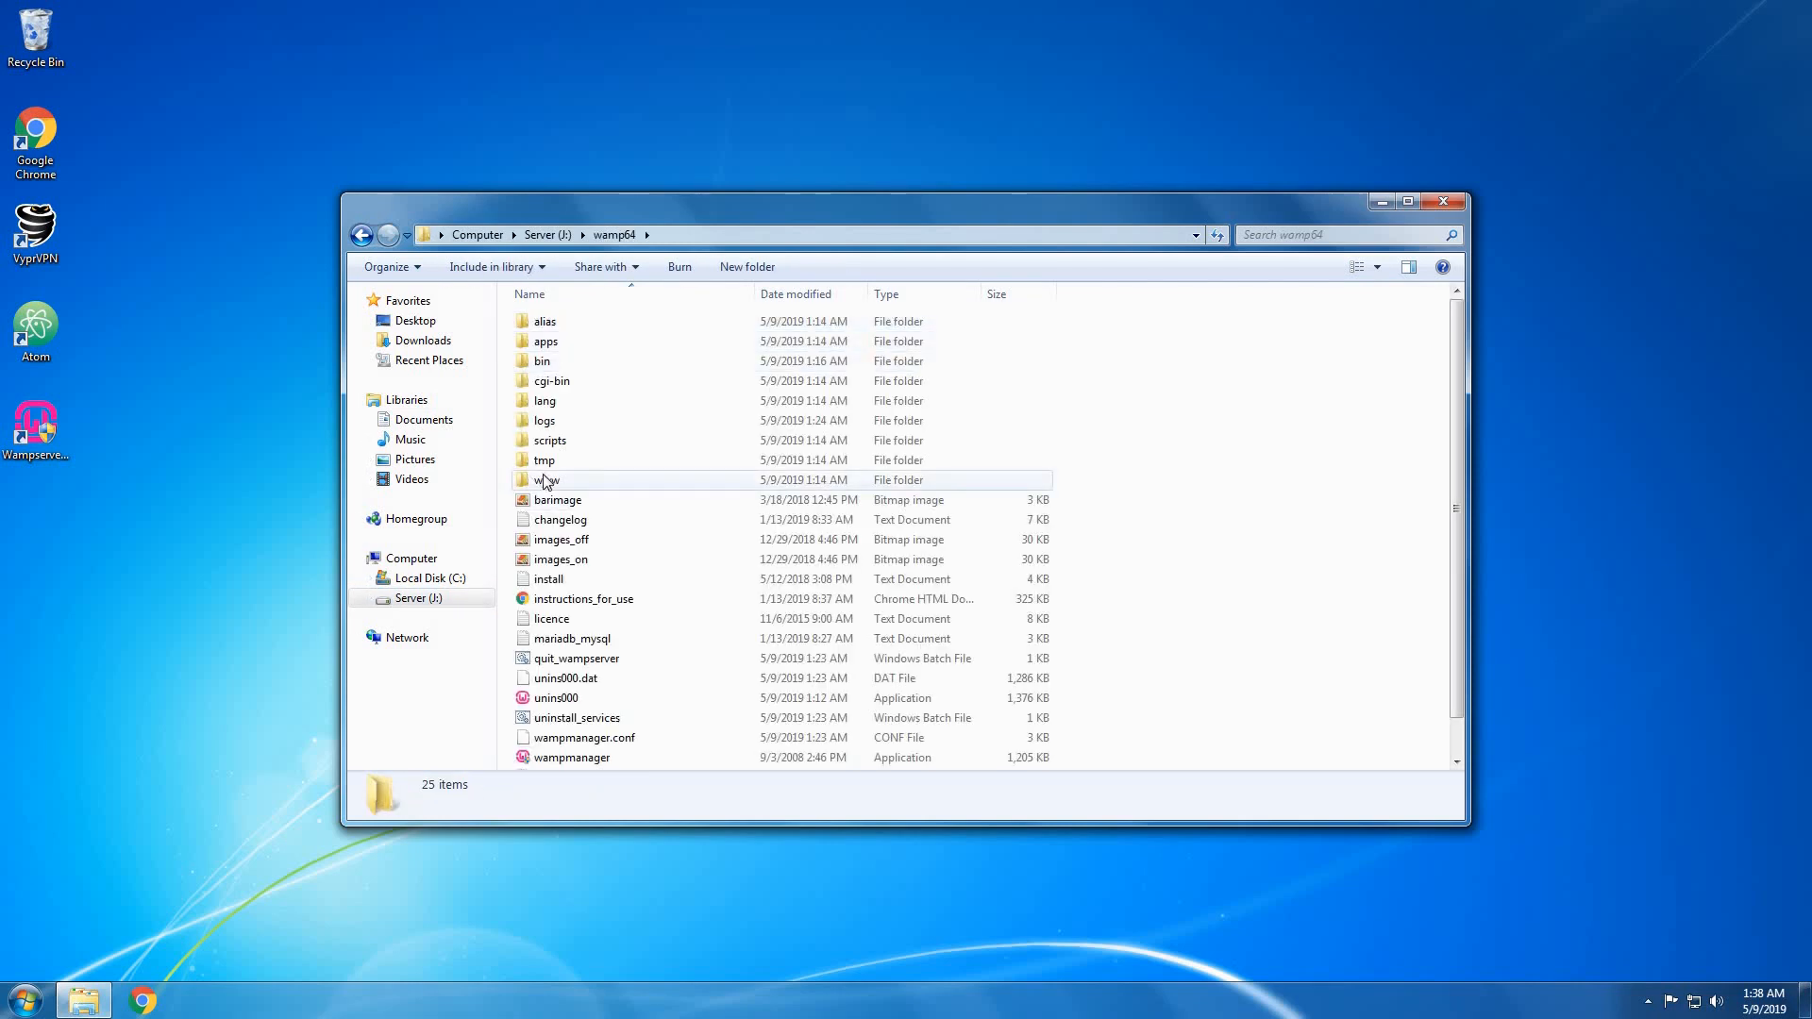
pyautogui.doubleClick(547, 481)
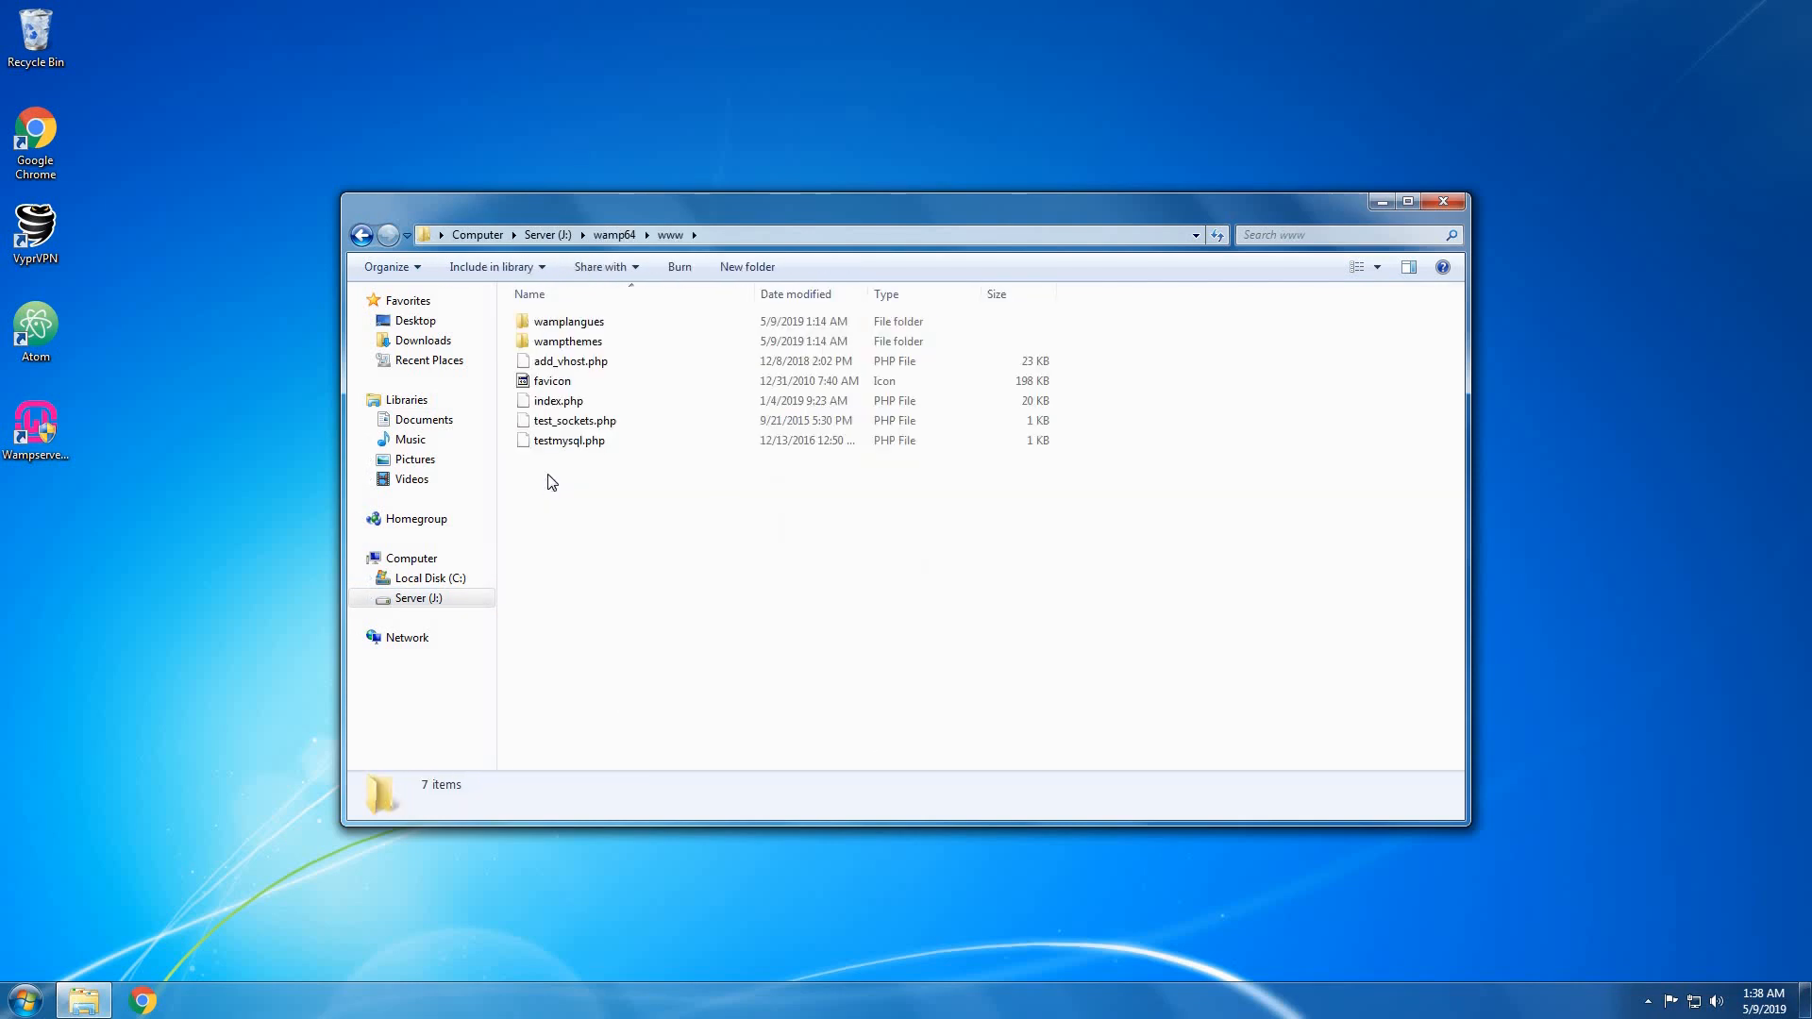
# Delete all seven default files from the www folder.
pyautogui.click(571, 404)
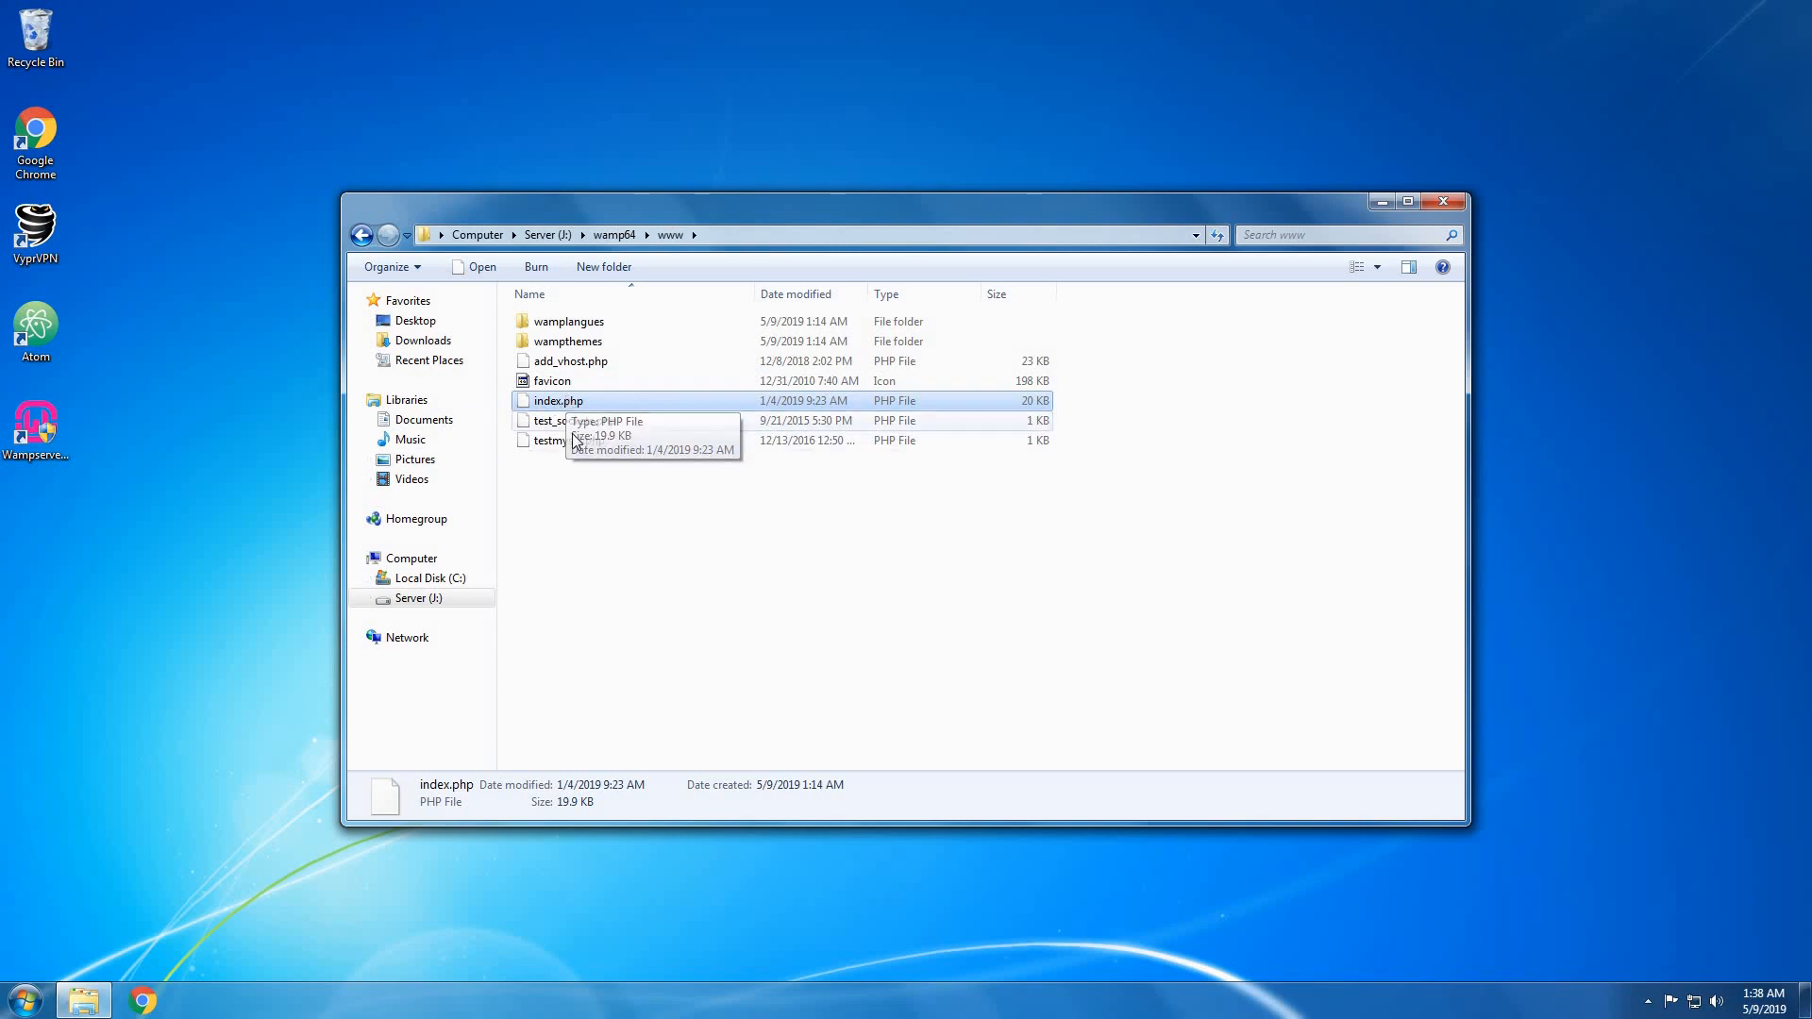
pyautogui.moveTo(555, 510); pyautogui.dragTo(638, 326)
pyautogui.rightClick(611, 416)
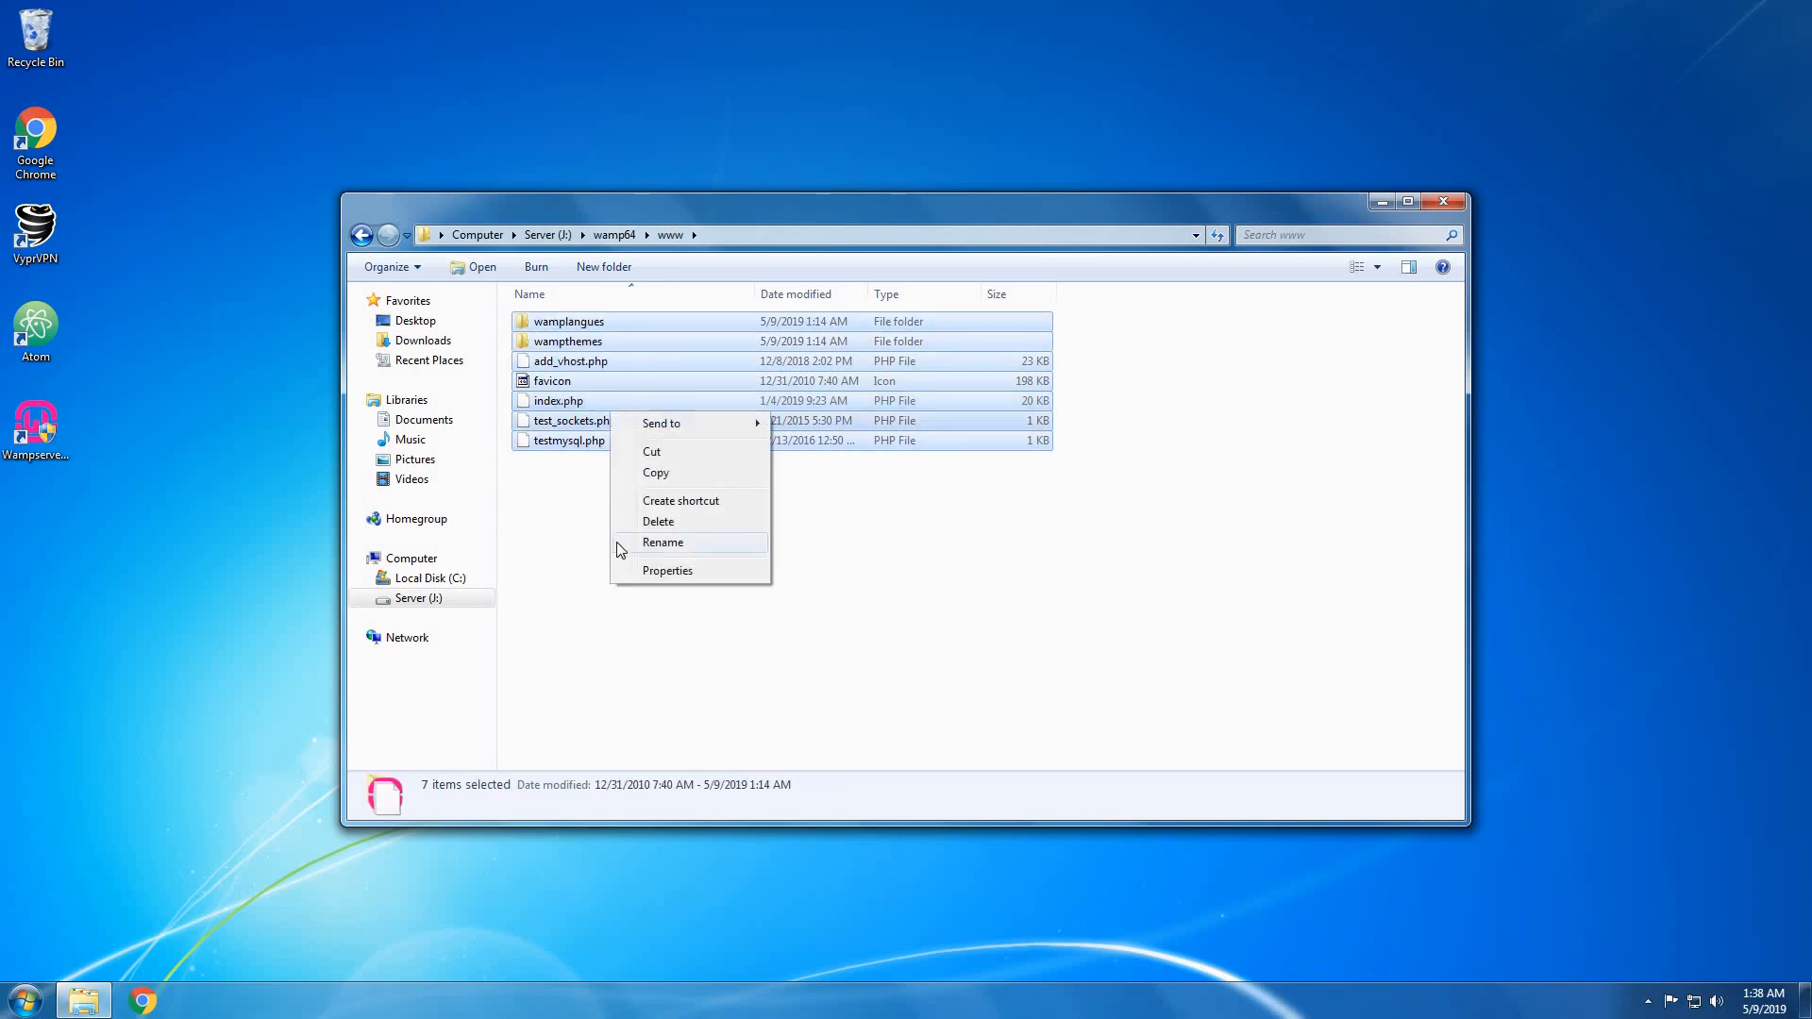
pyautogui.moveTo(583, 525); pyautogui.dragTo(769, 294)
pyautogui.rightClick(585, 410)
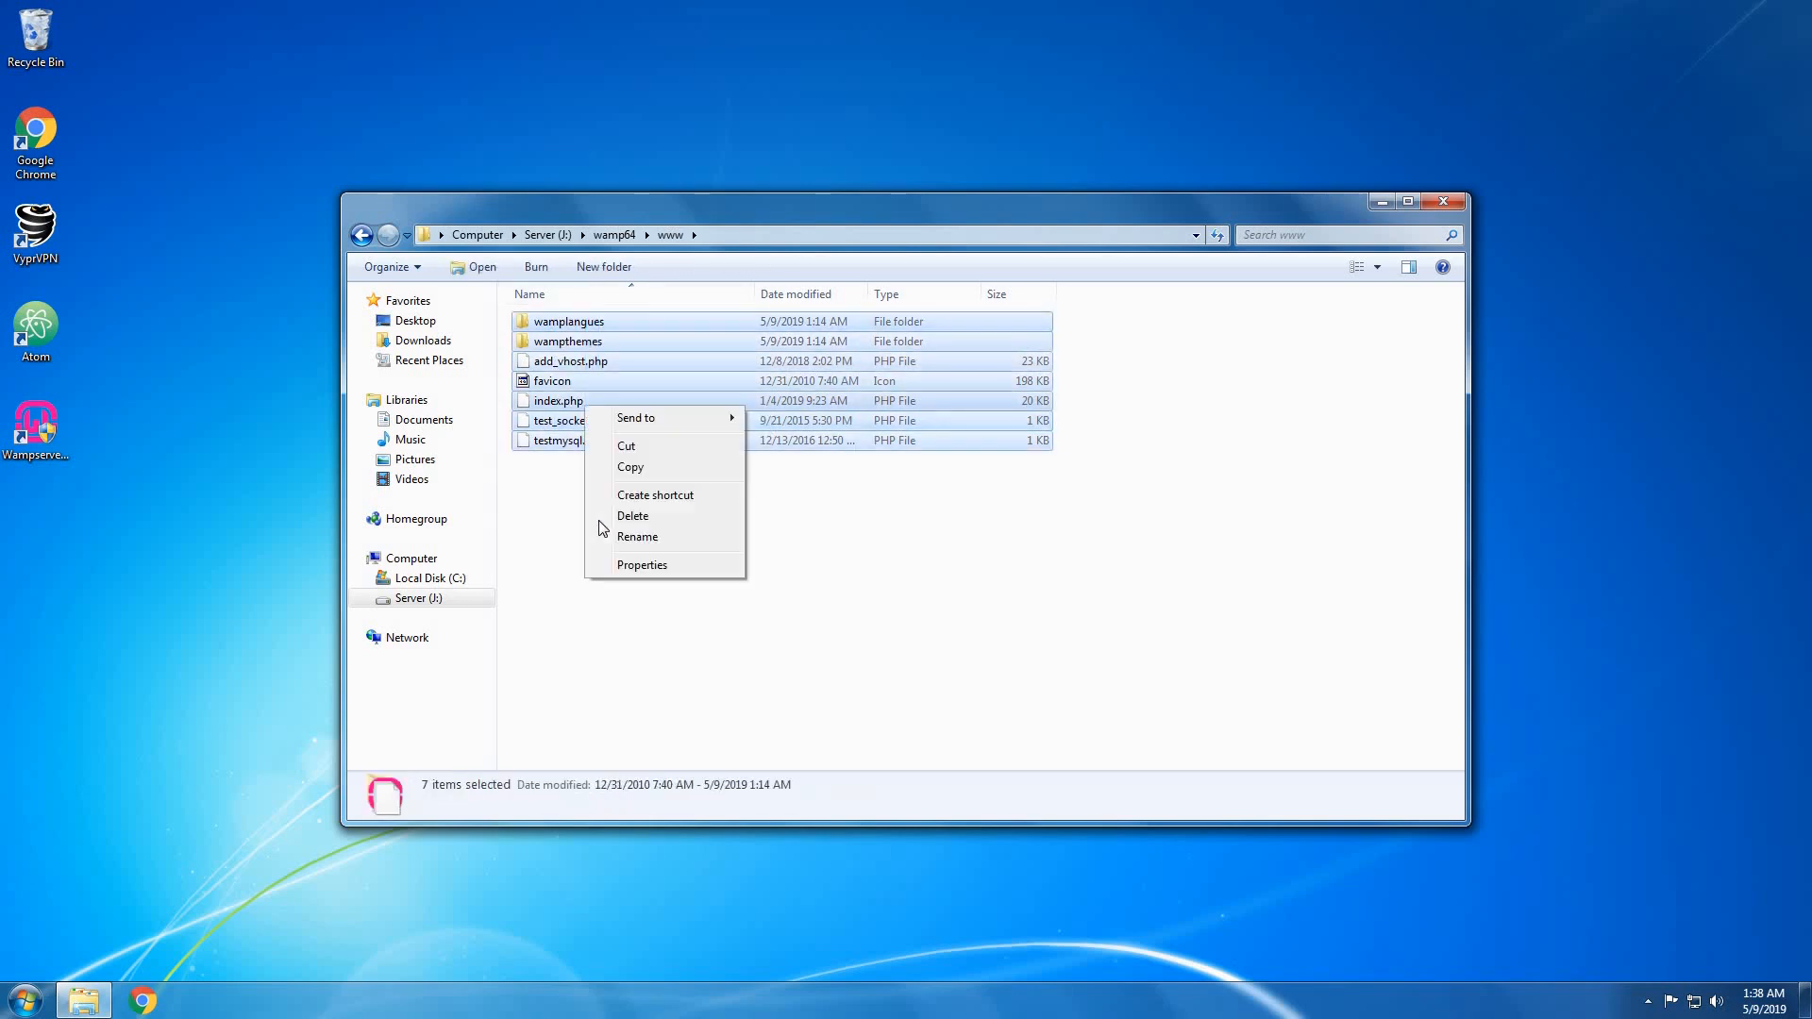
pyautogui.click(613, 519)
pyautogui.click(951, 517)
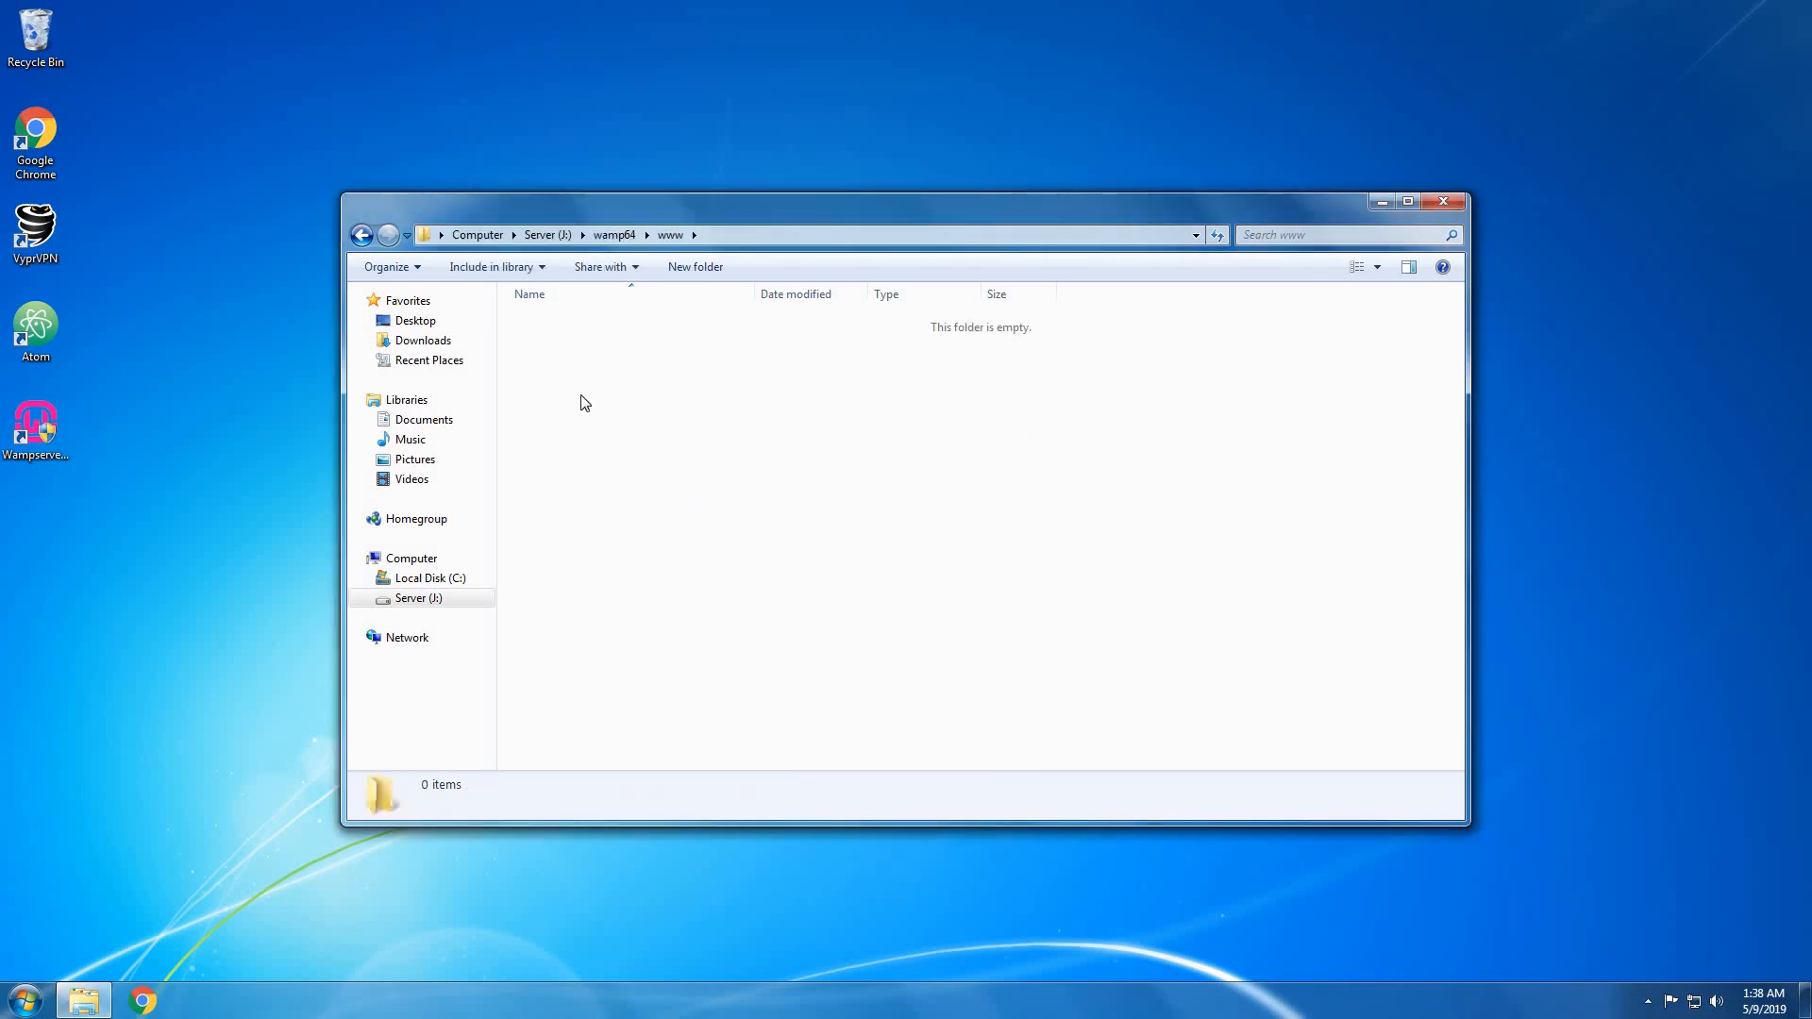
# Create a new text document named index and open it in Notepad.
pyautogui.rightClick(586, 344)
pyautogui.moveTo(651, 570)
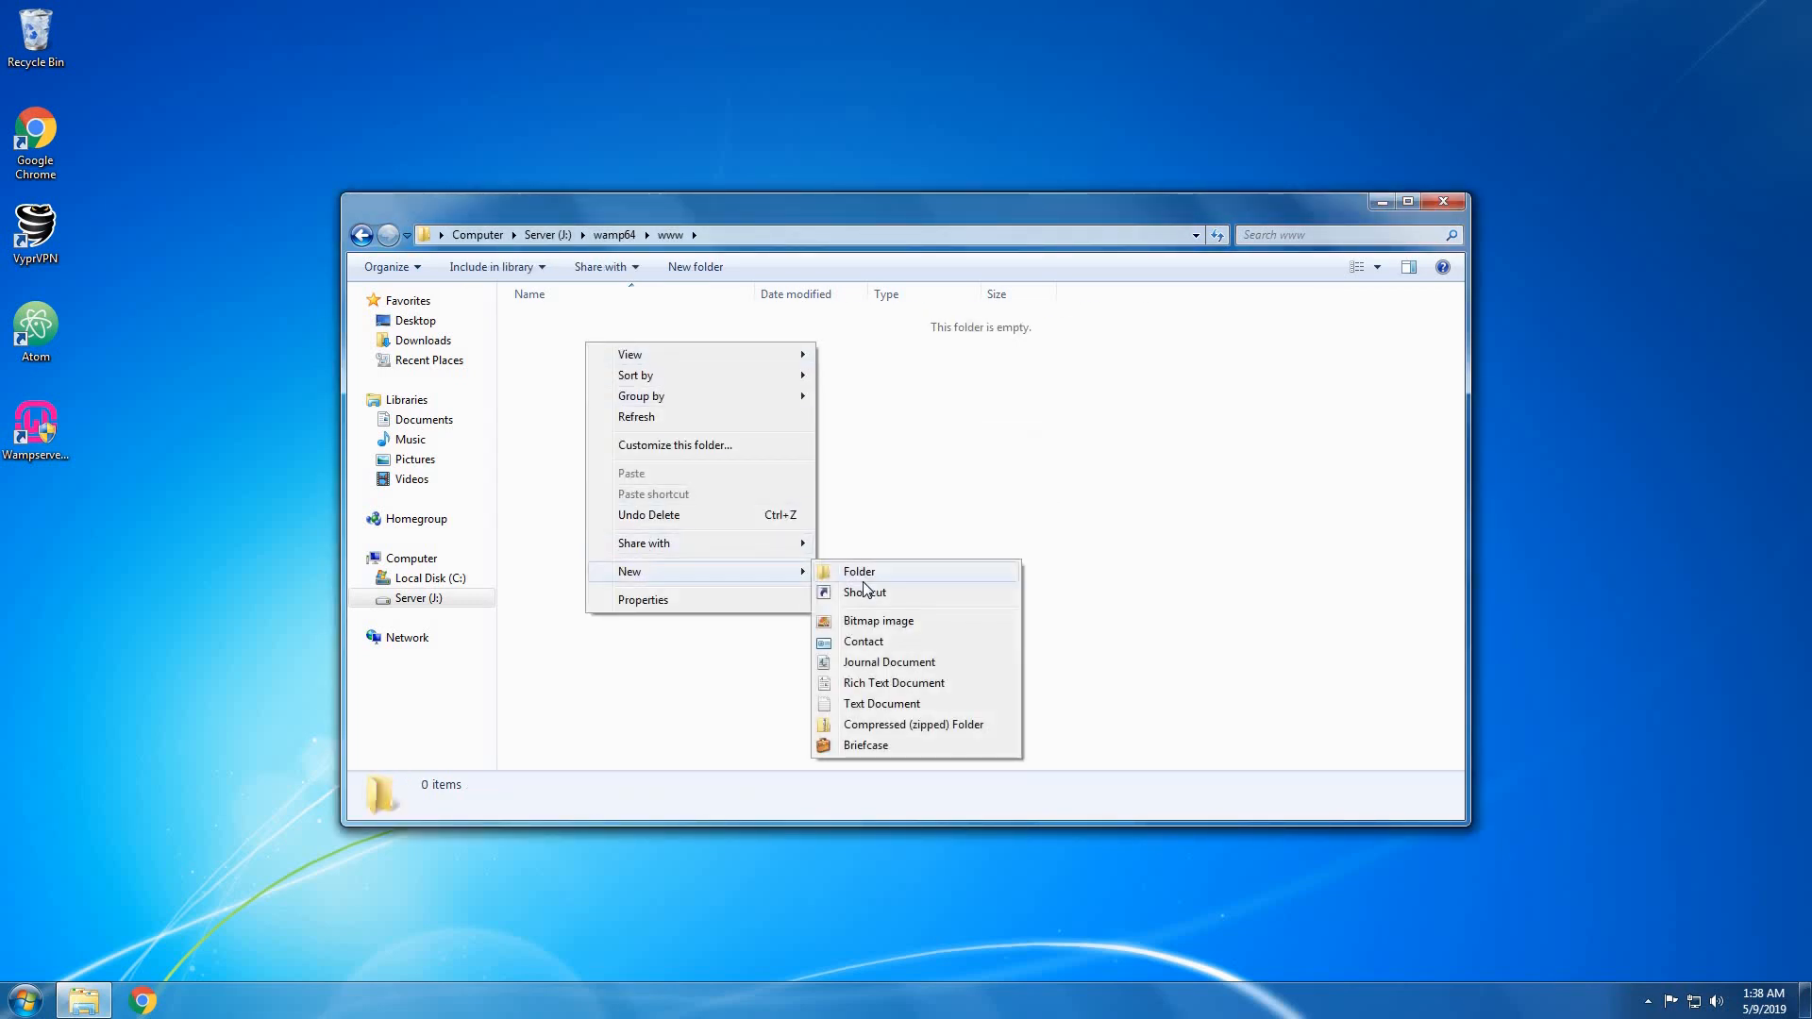
pyautogui.click(855, 704)
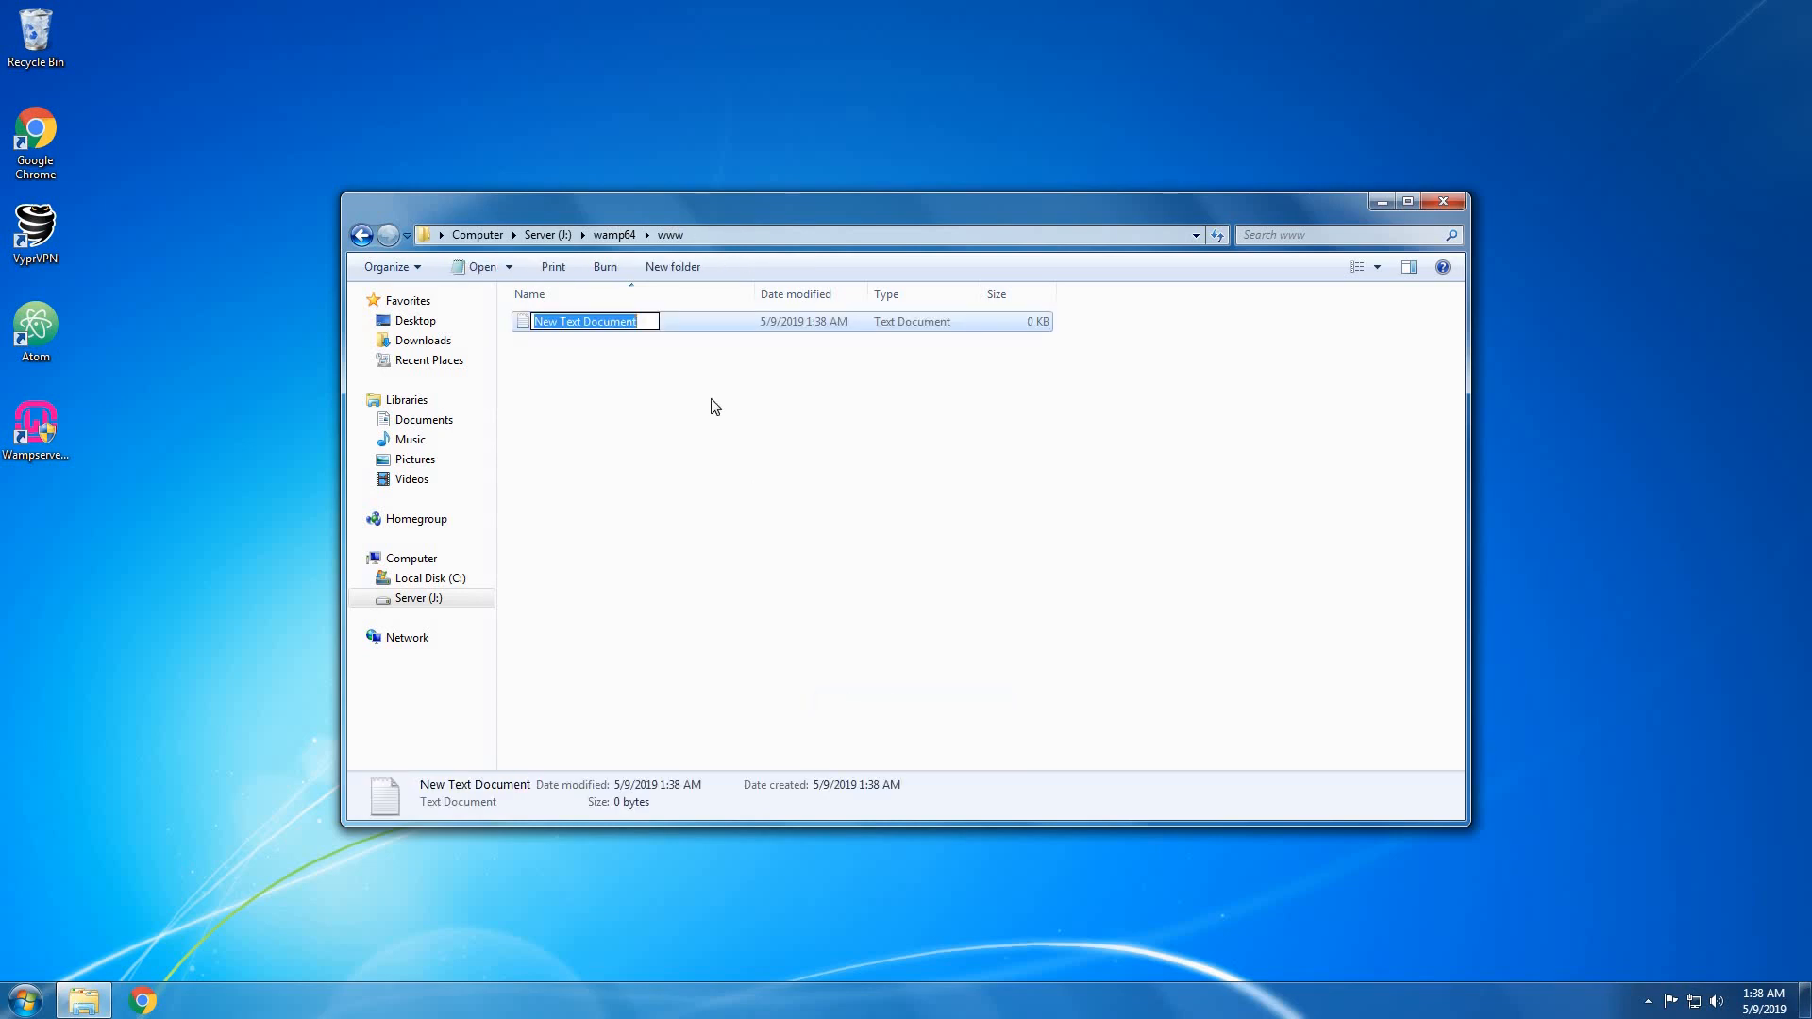
pyautogui.press('BackSpace')
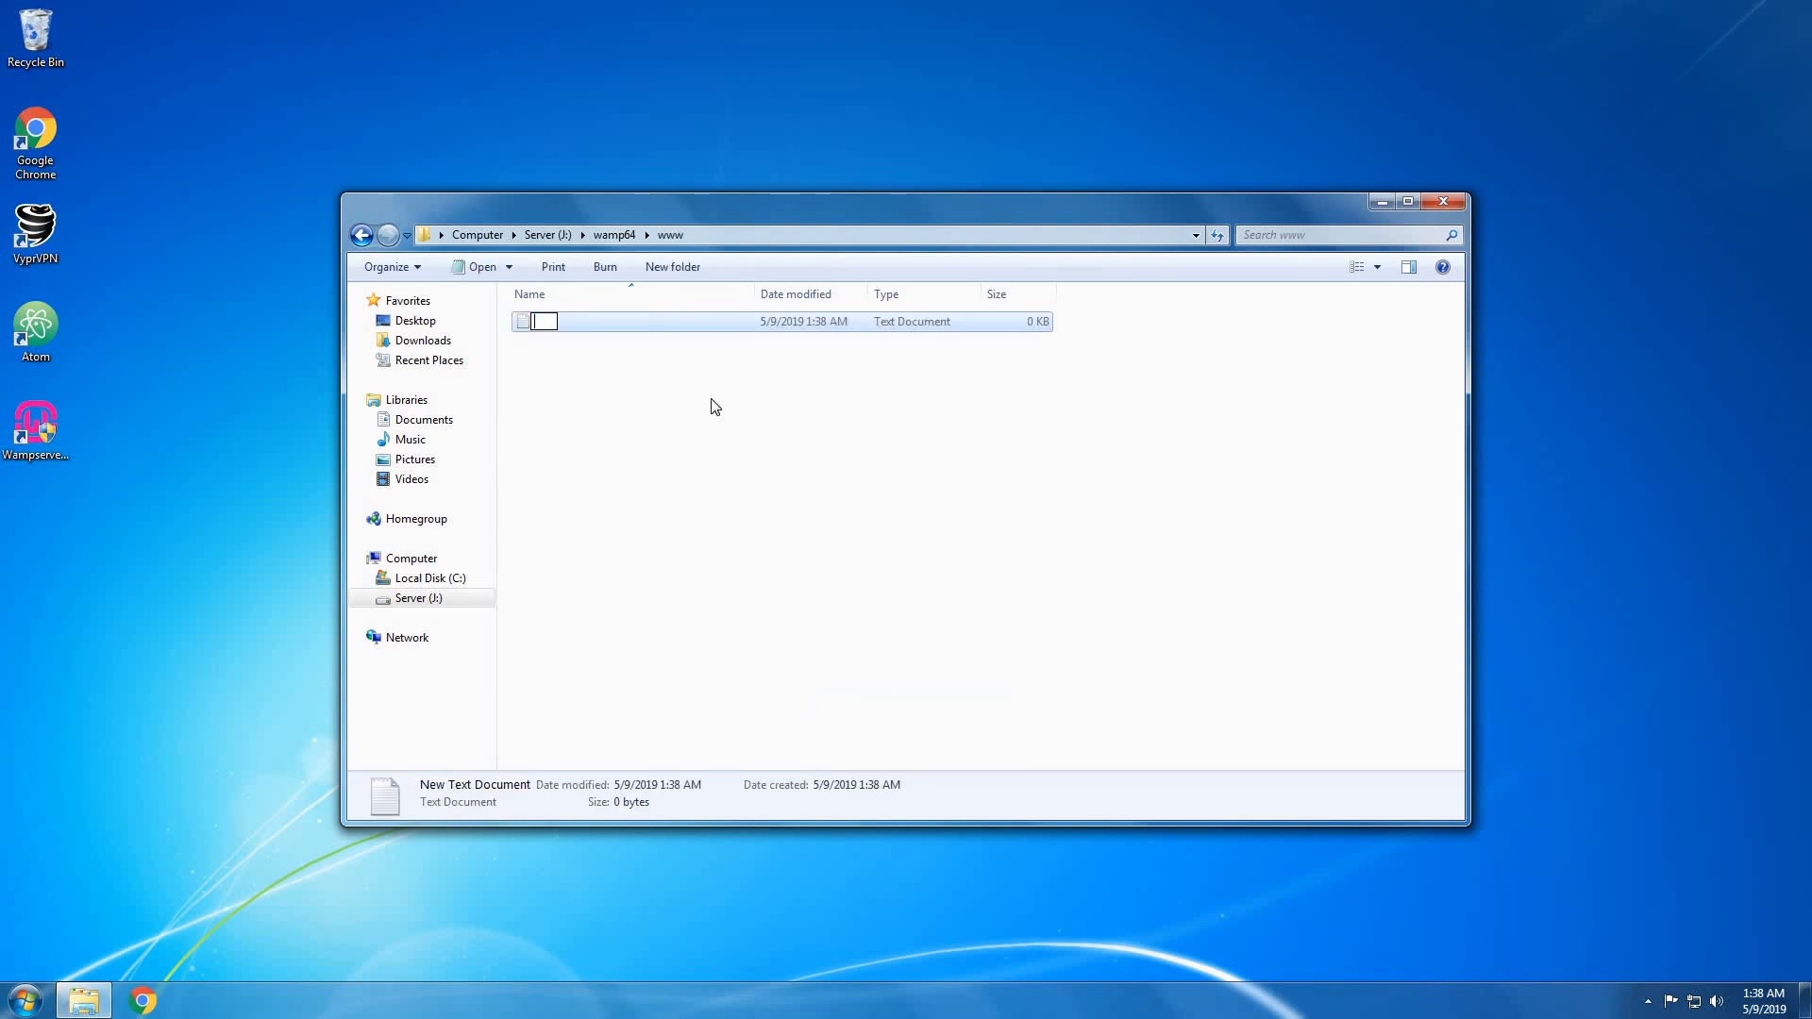
pyautogui.write('index.h')
pyautogui.press('BackSpace')
pyautogui.press('BackSpace')
pyautogui.press('BackSpace')
pyautogui.write('x')
pyautogui.press('Return')
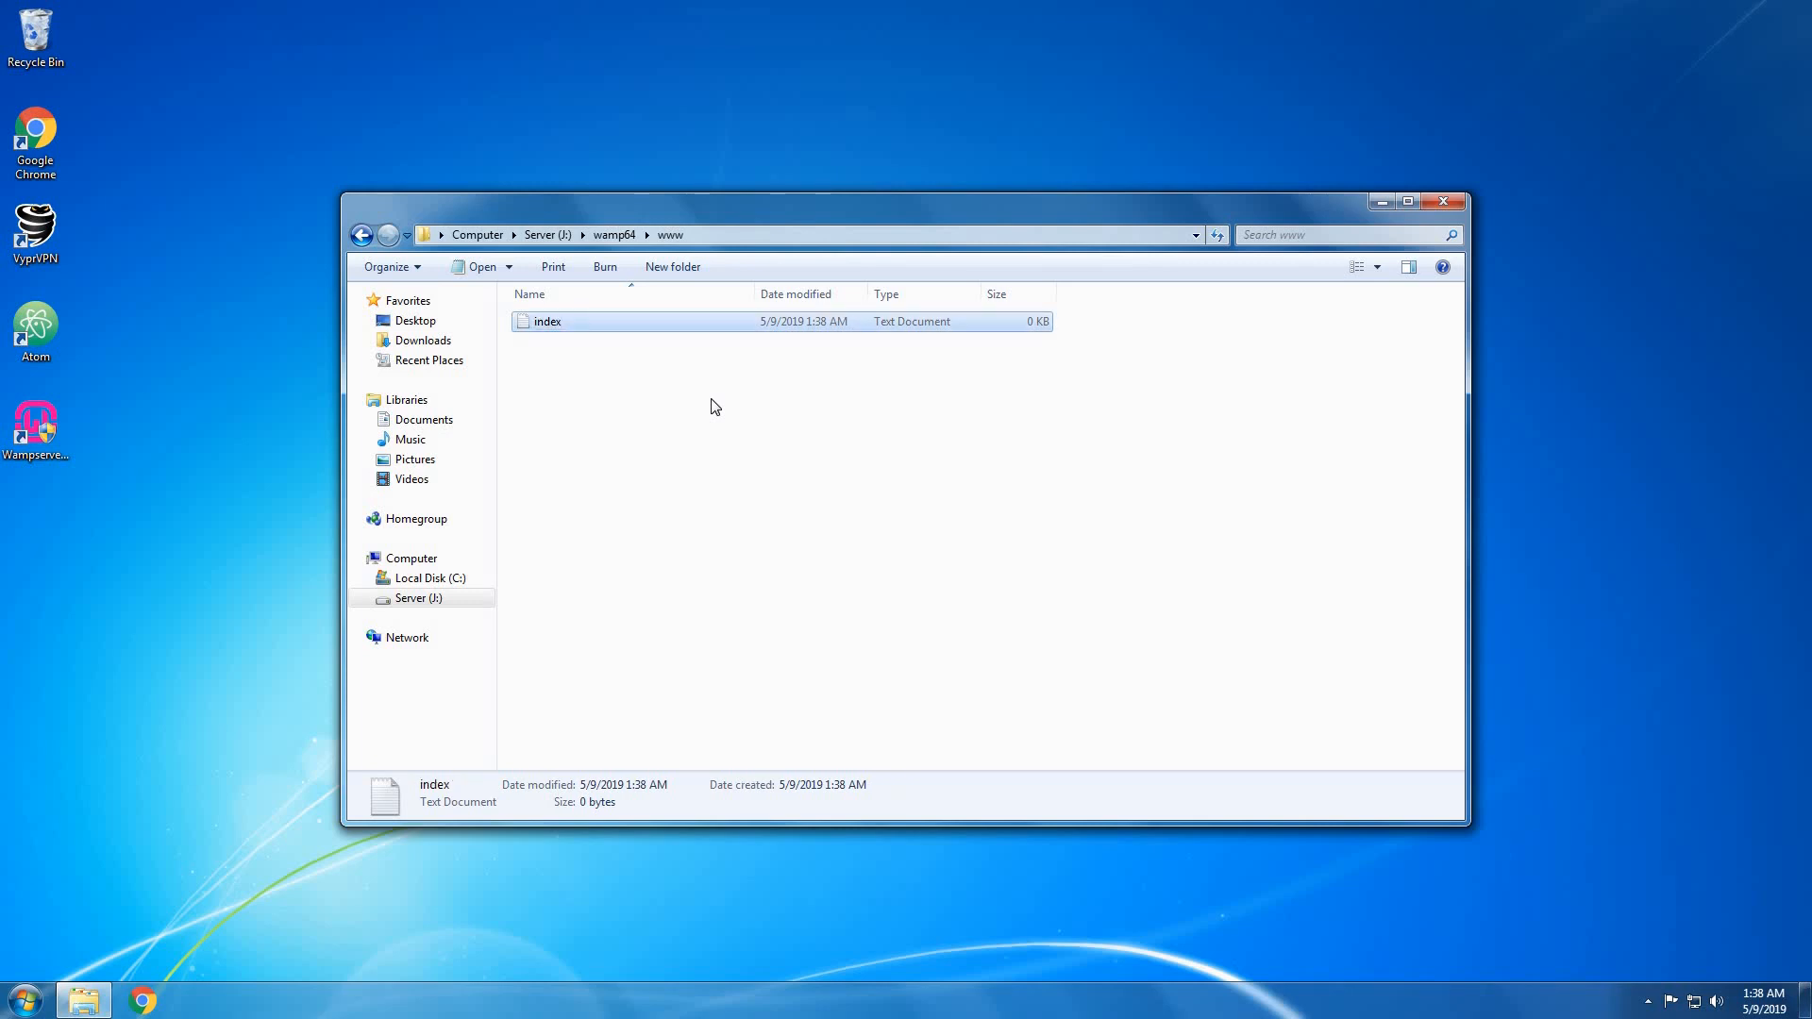
pyautogui.doubleClick(700, 330)
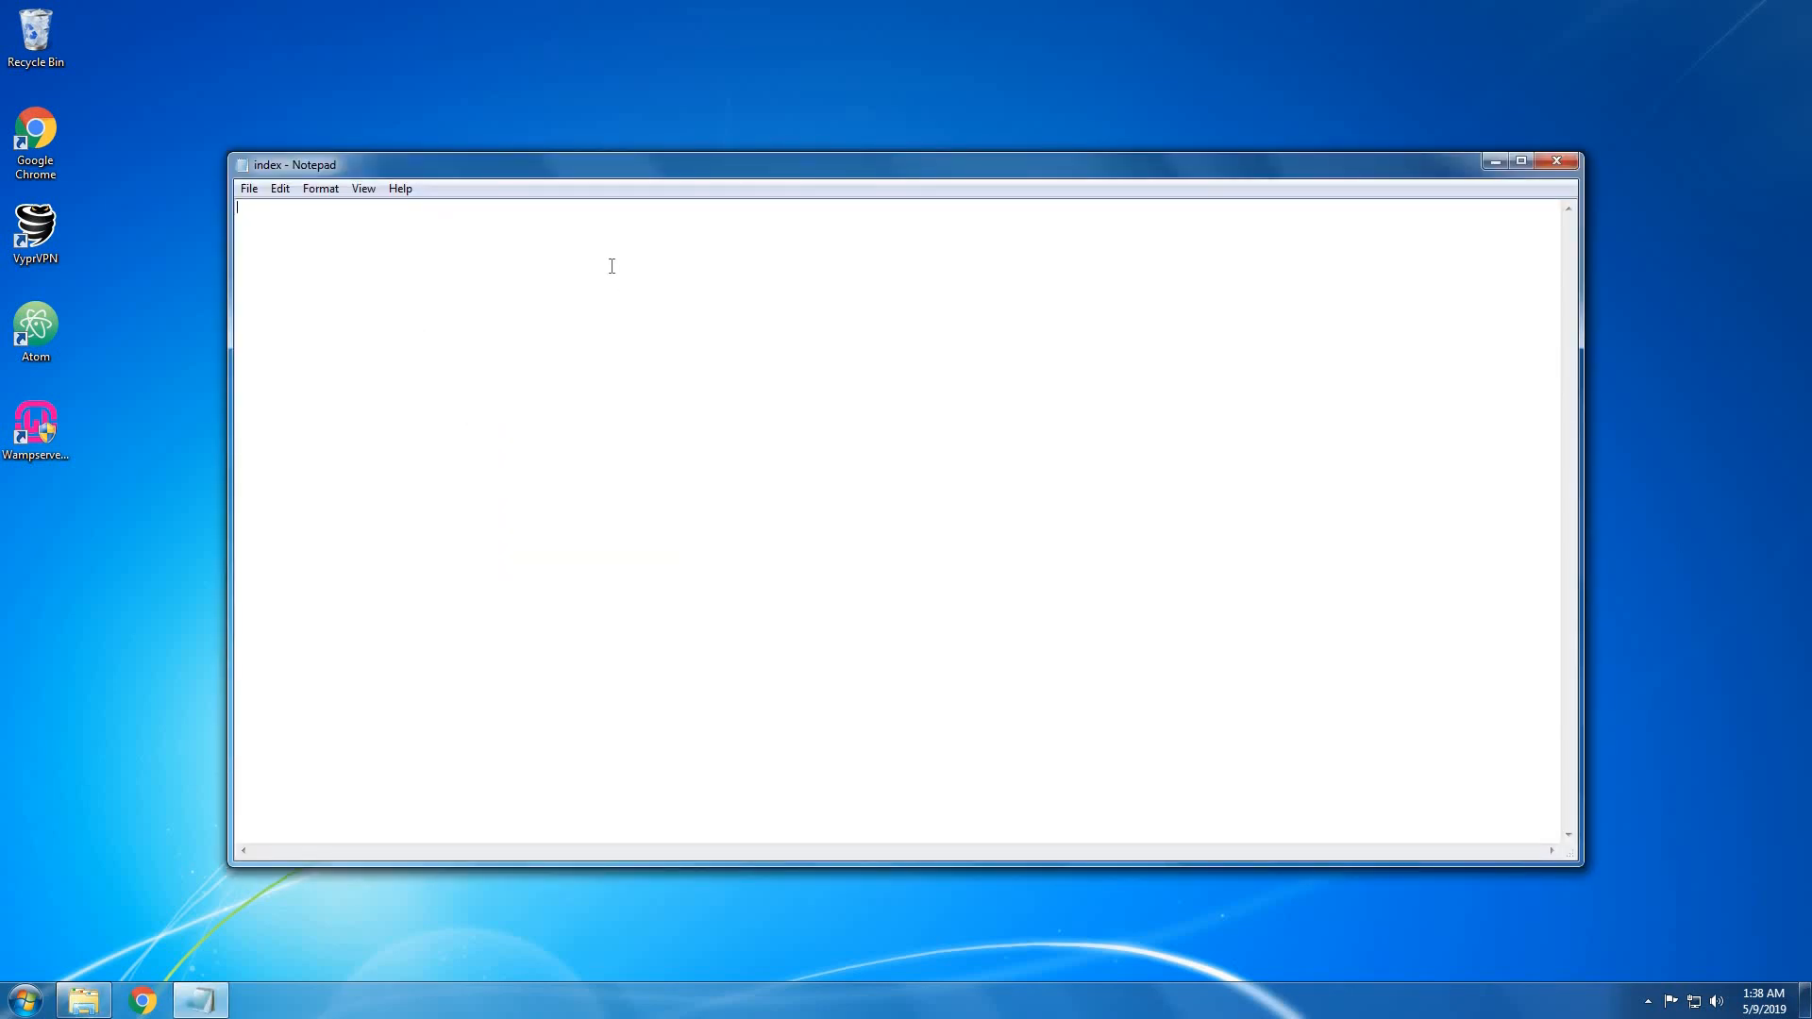
# Write 'hello world' and choose Save As with the file type set to All Files.
pyautogui.write('hello world')
pyautogui.click(249, 189)
pyautogui.click(293, 273)
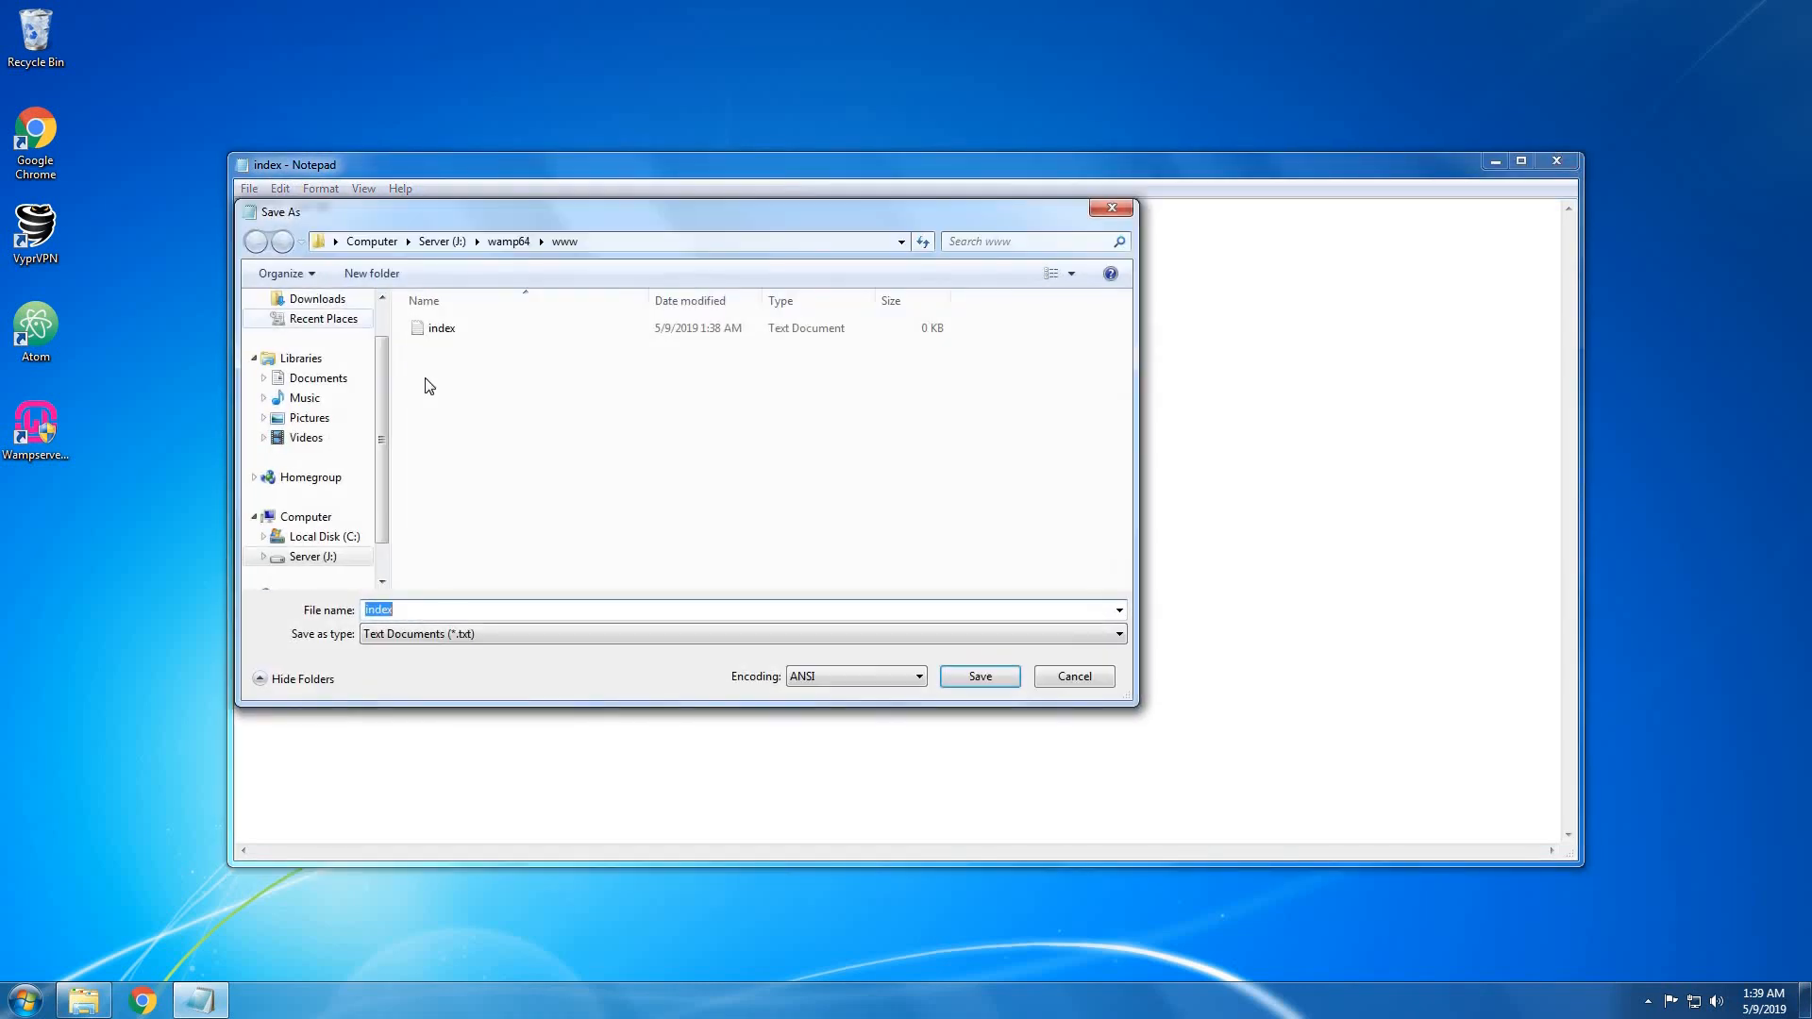
pyautogui.click(458, 613)
pyautogui.click(458, 633)
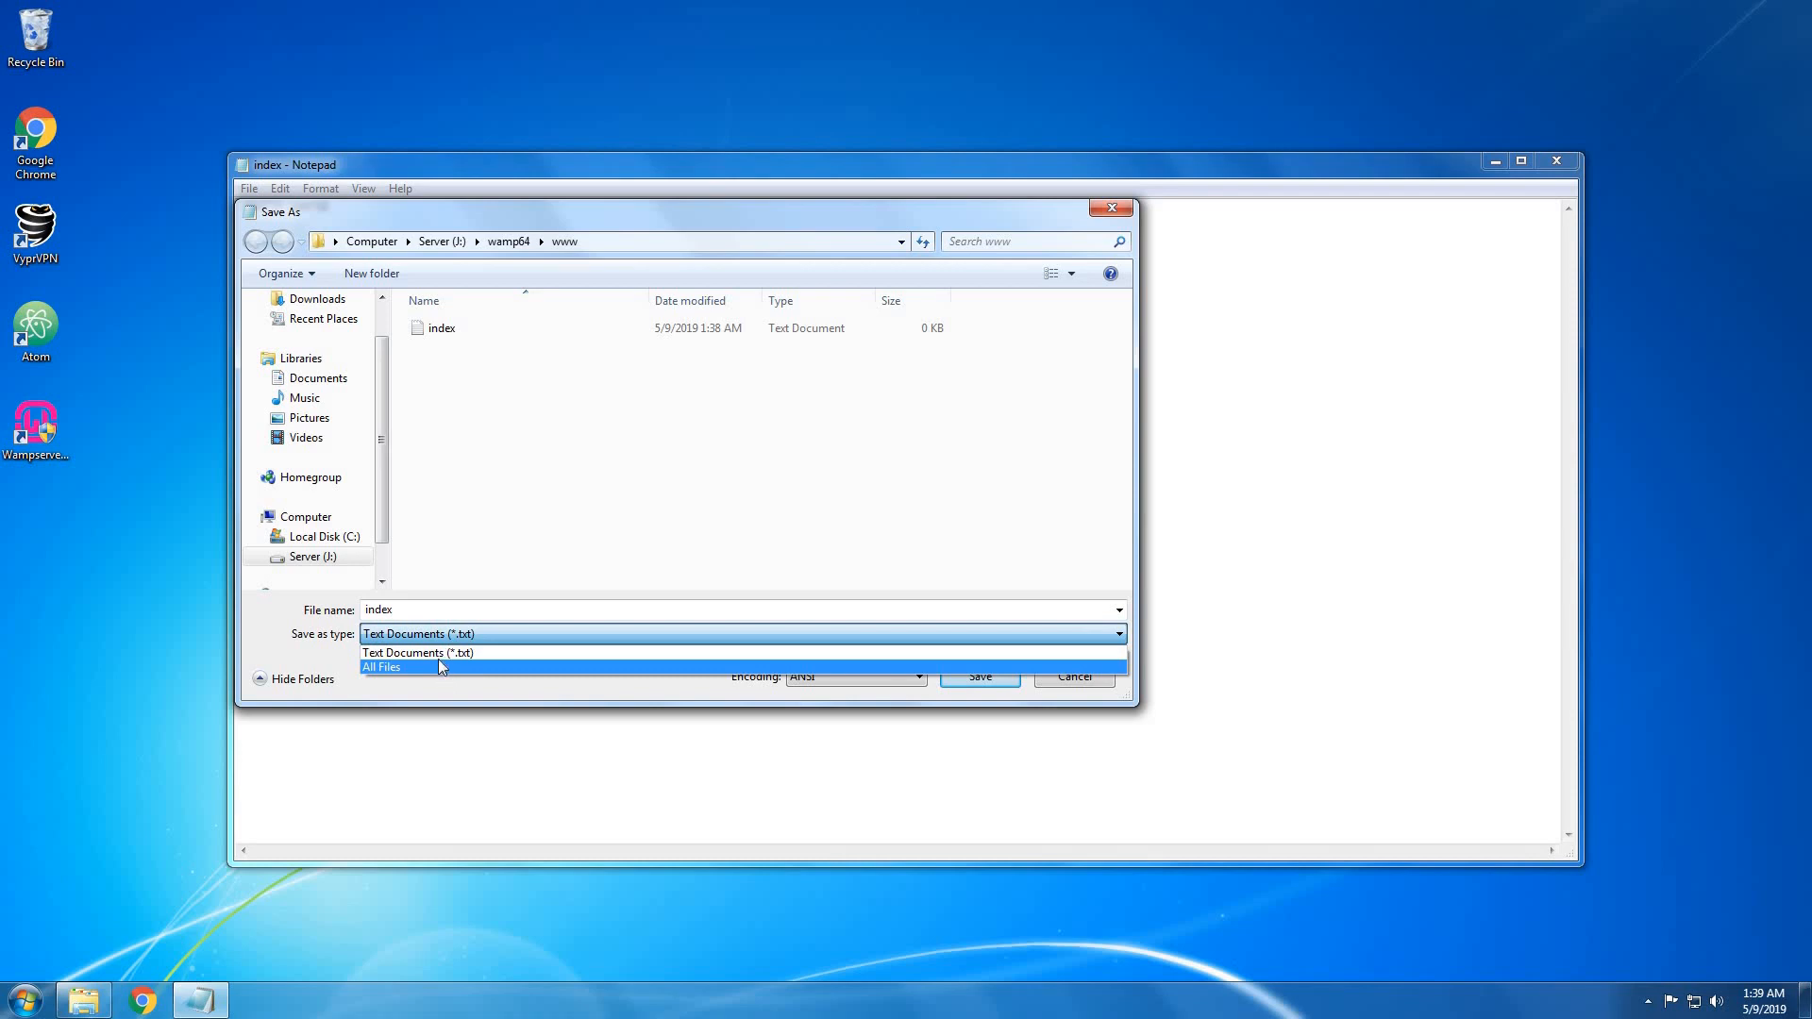
pyautogui.click(437, 654)
pyautogui.click(430, 641)
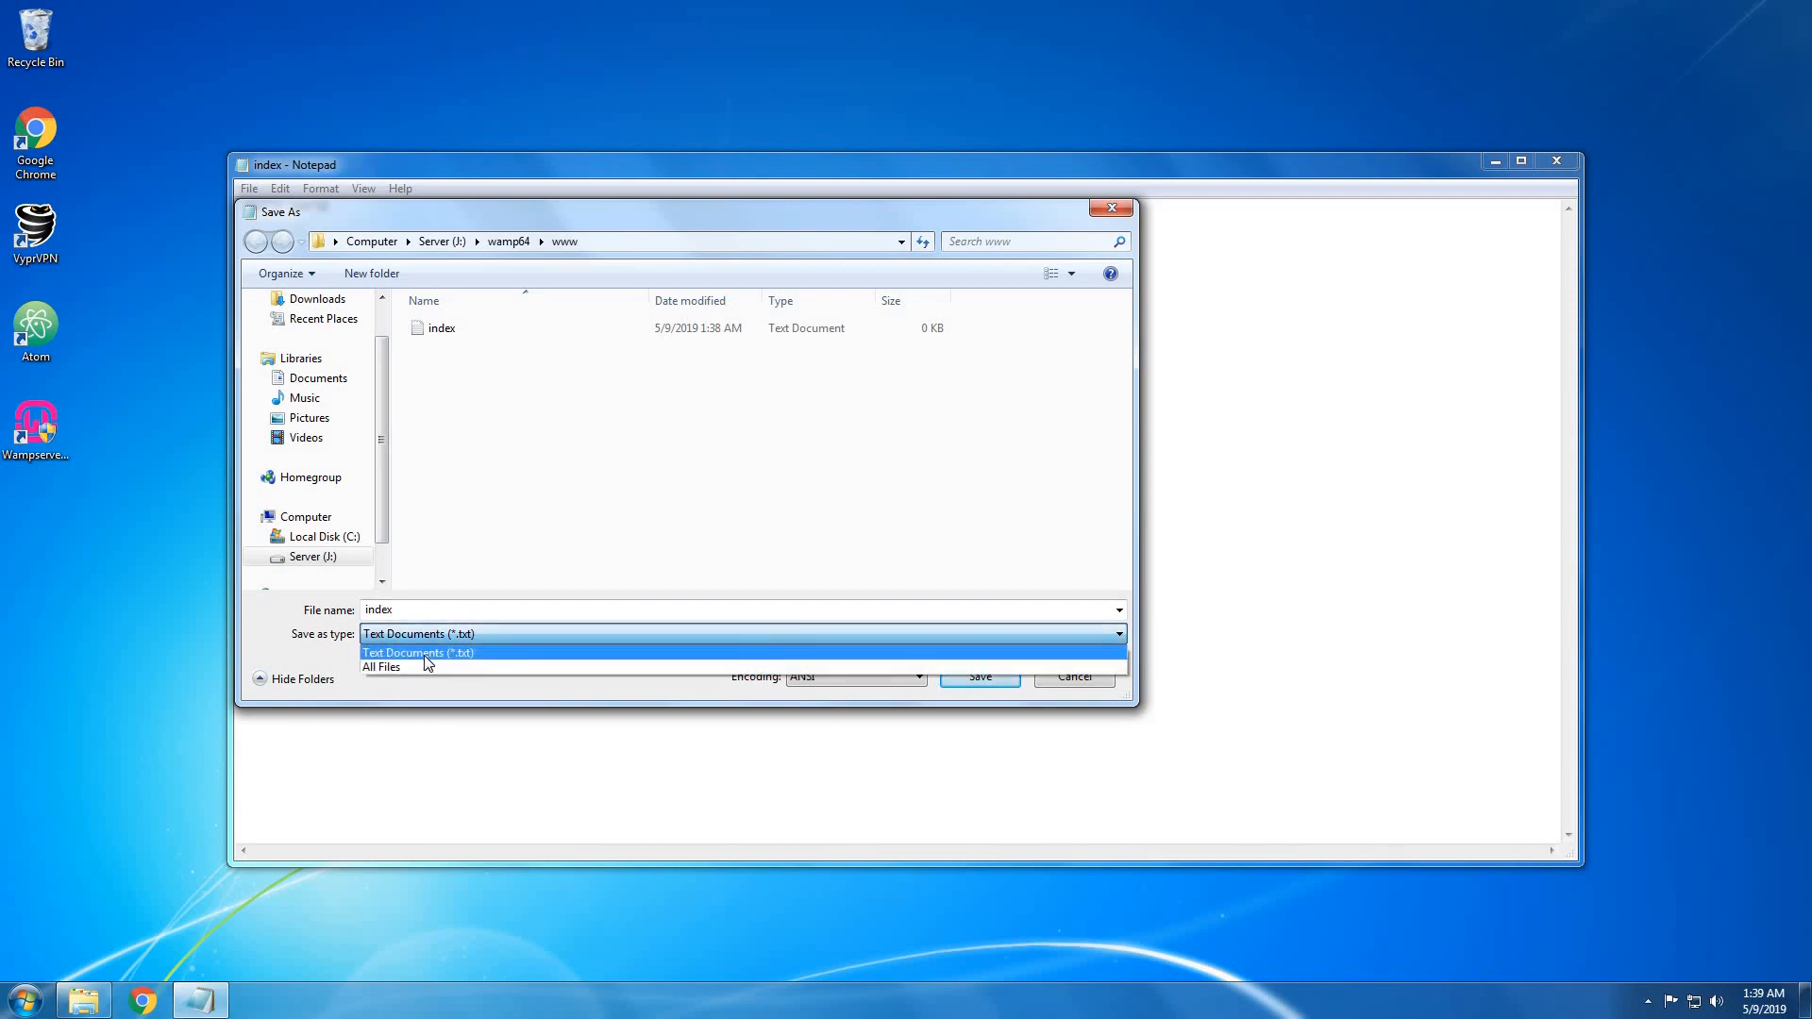
pyautogui.click(421, 667)
# Save the page as index.html in www and close Notepad.
pyautogui.doubleClick(437, 613)
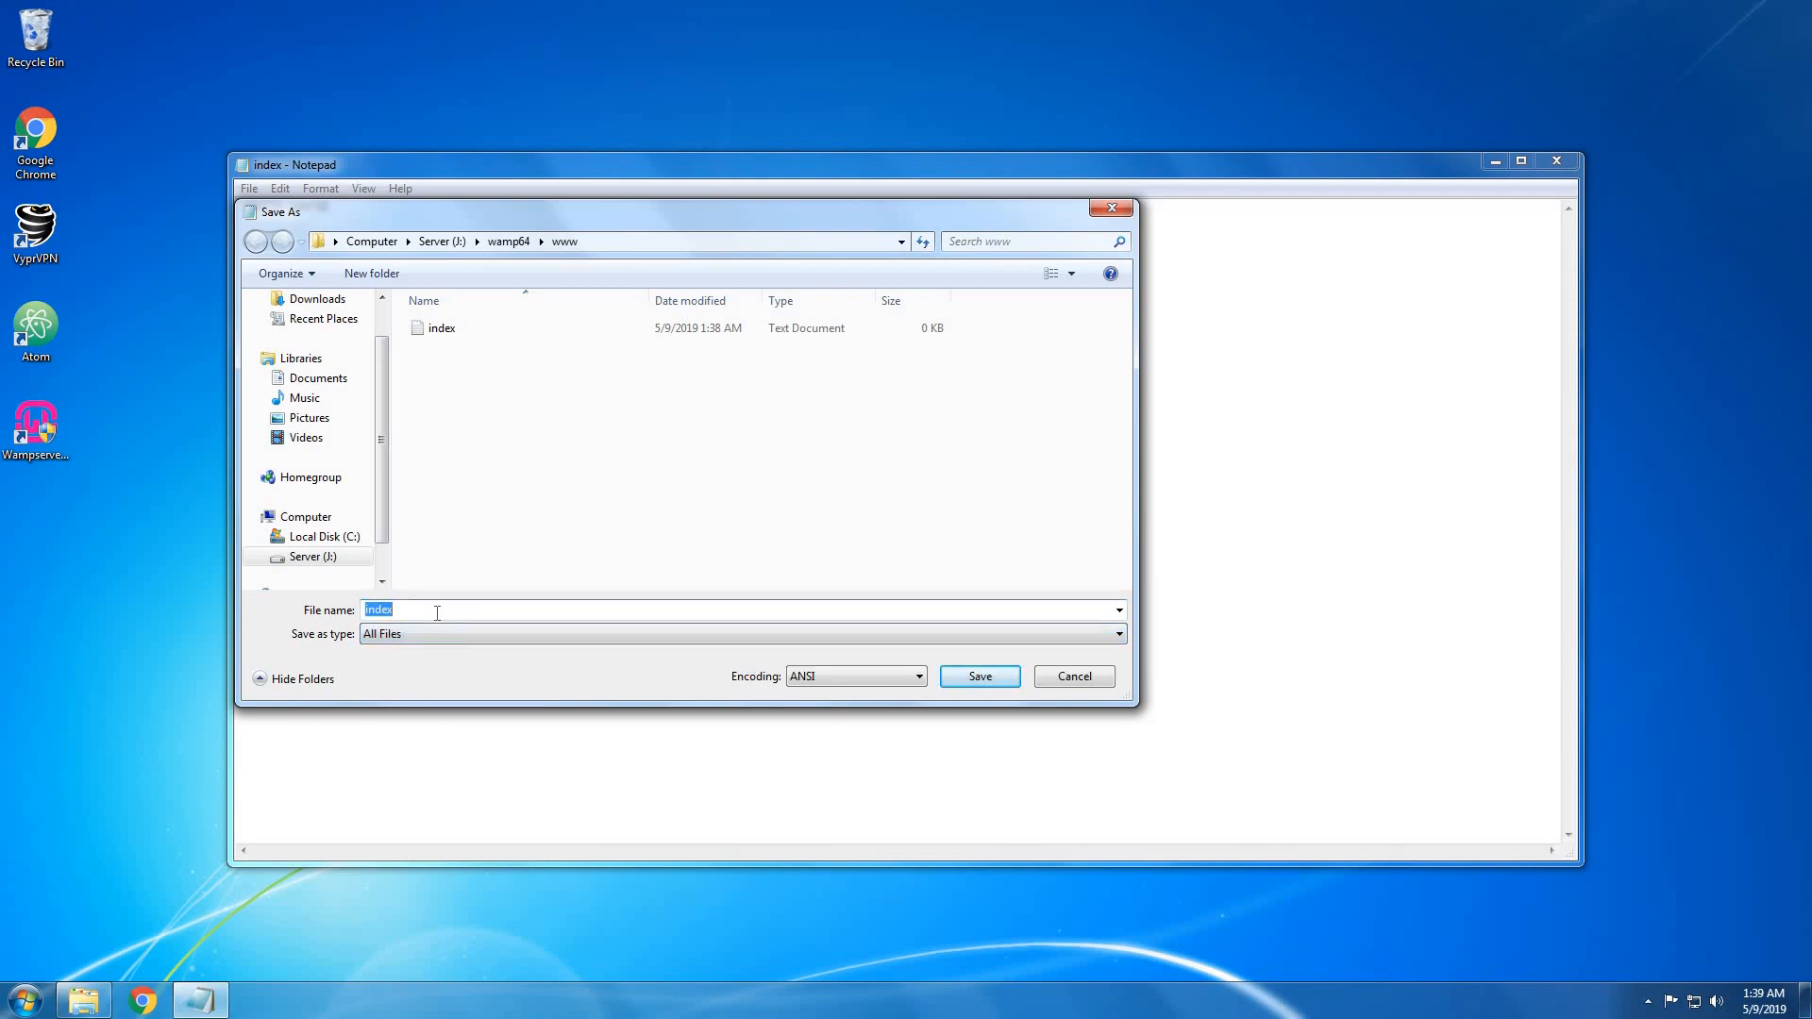
pyautogui.click(437, 613)
pyautogui.write('.html')
pyautogui.press('Return')
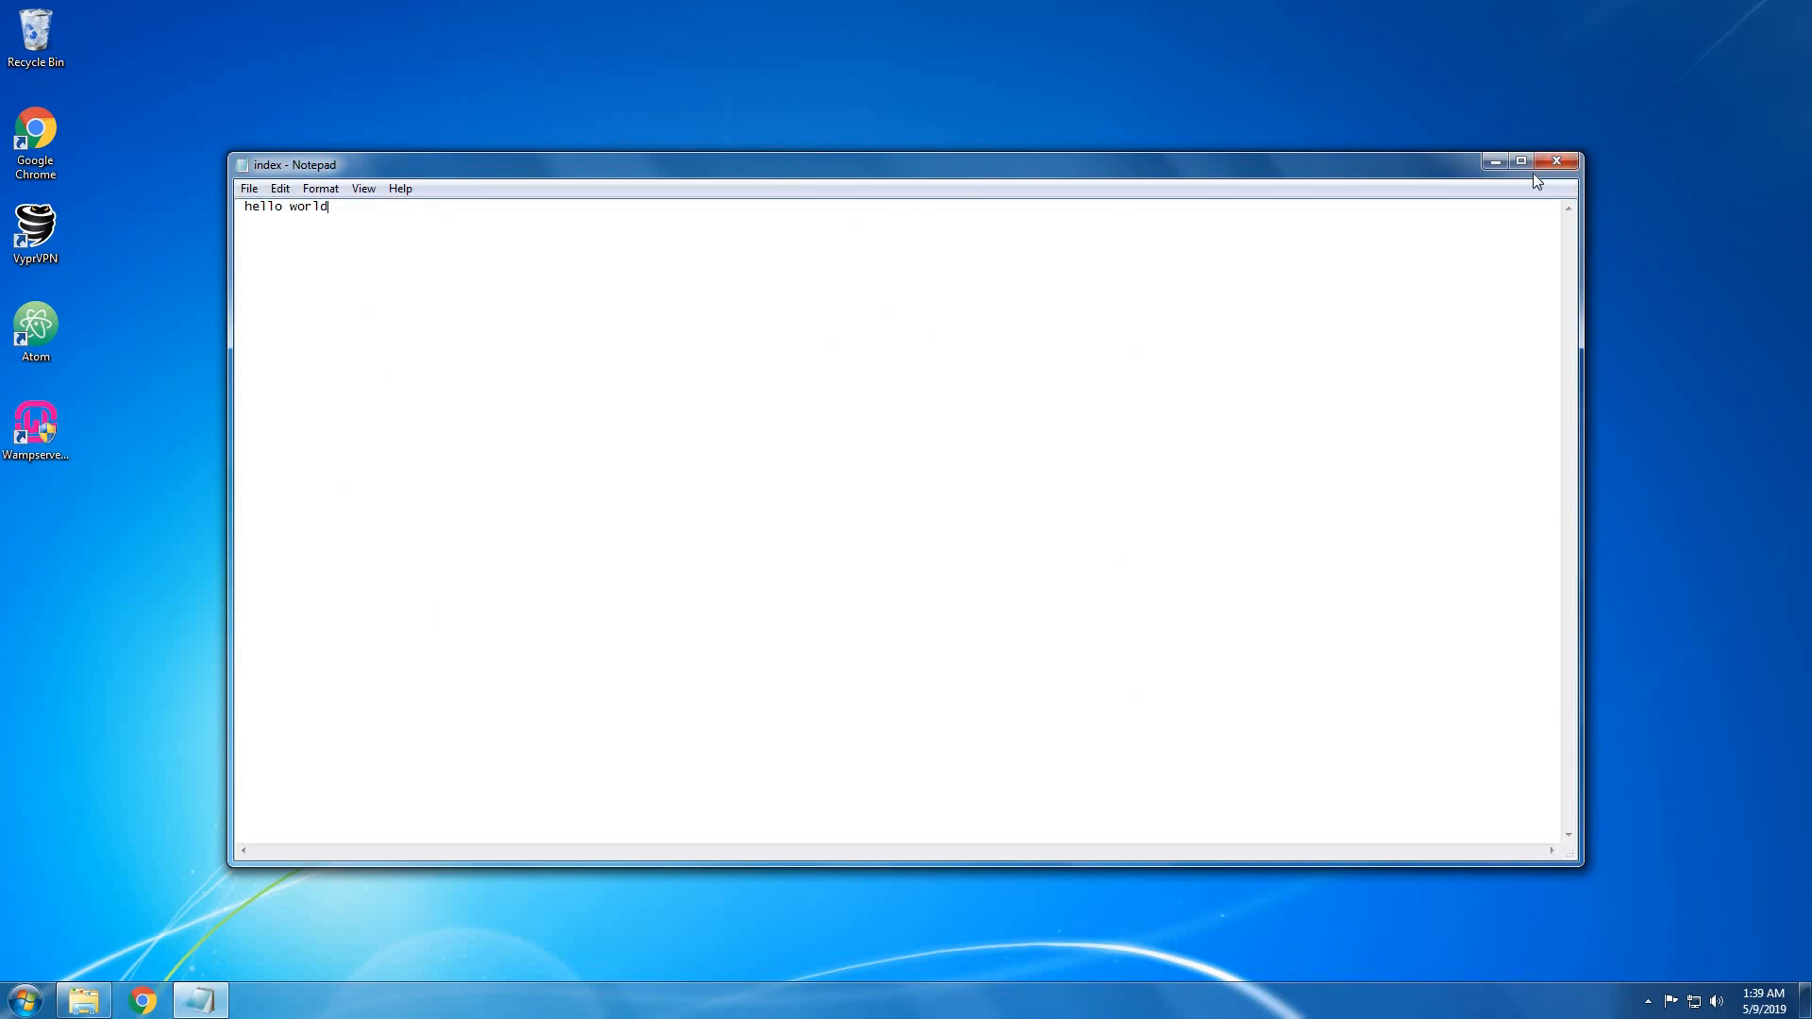
pyautogui.click(1556, 163)
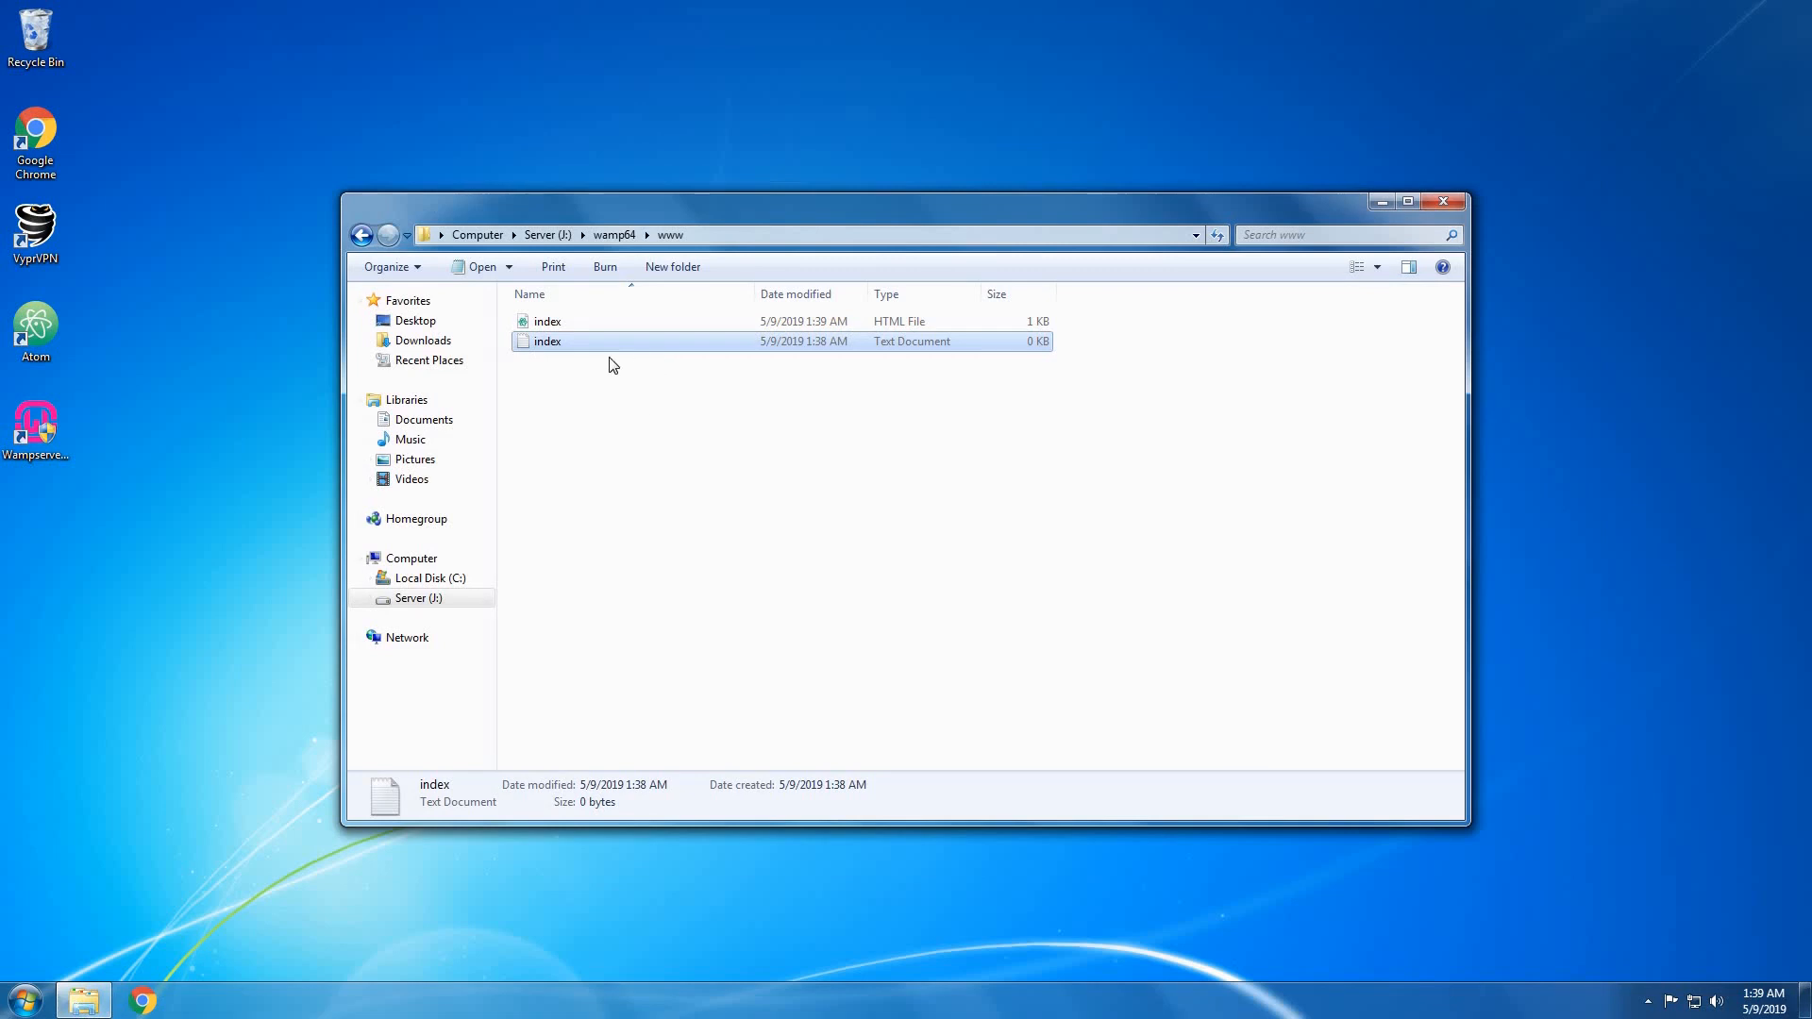
# Delete the empty index text document, leaving only index.html, and close Explorer.
pyautogui.click(640, 322)
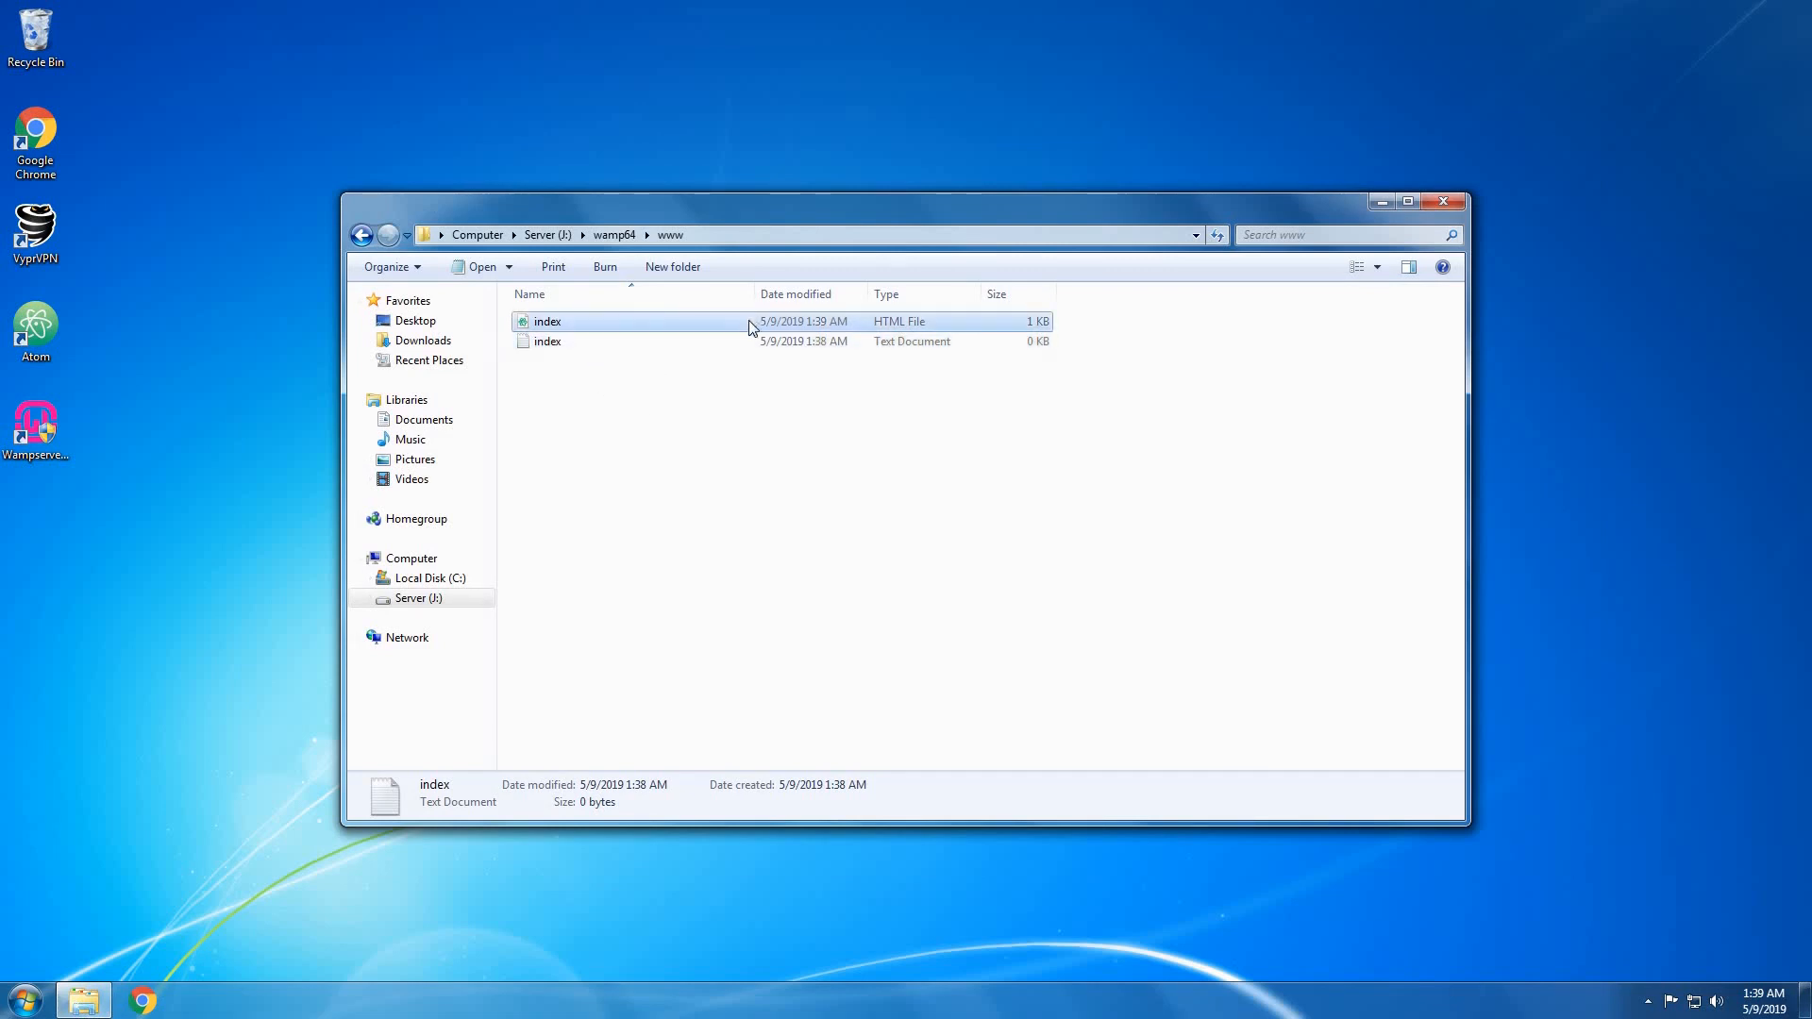
pyautogui.rightClick(745, 339)
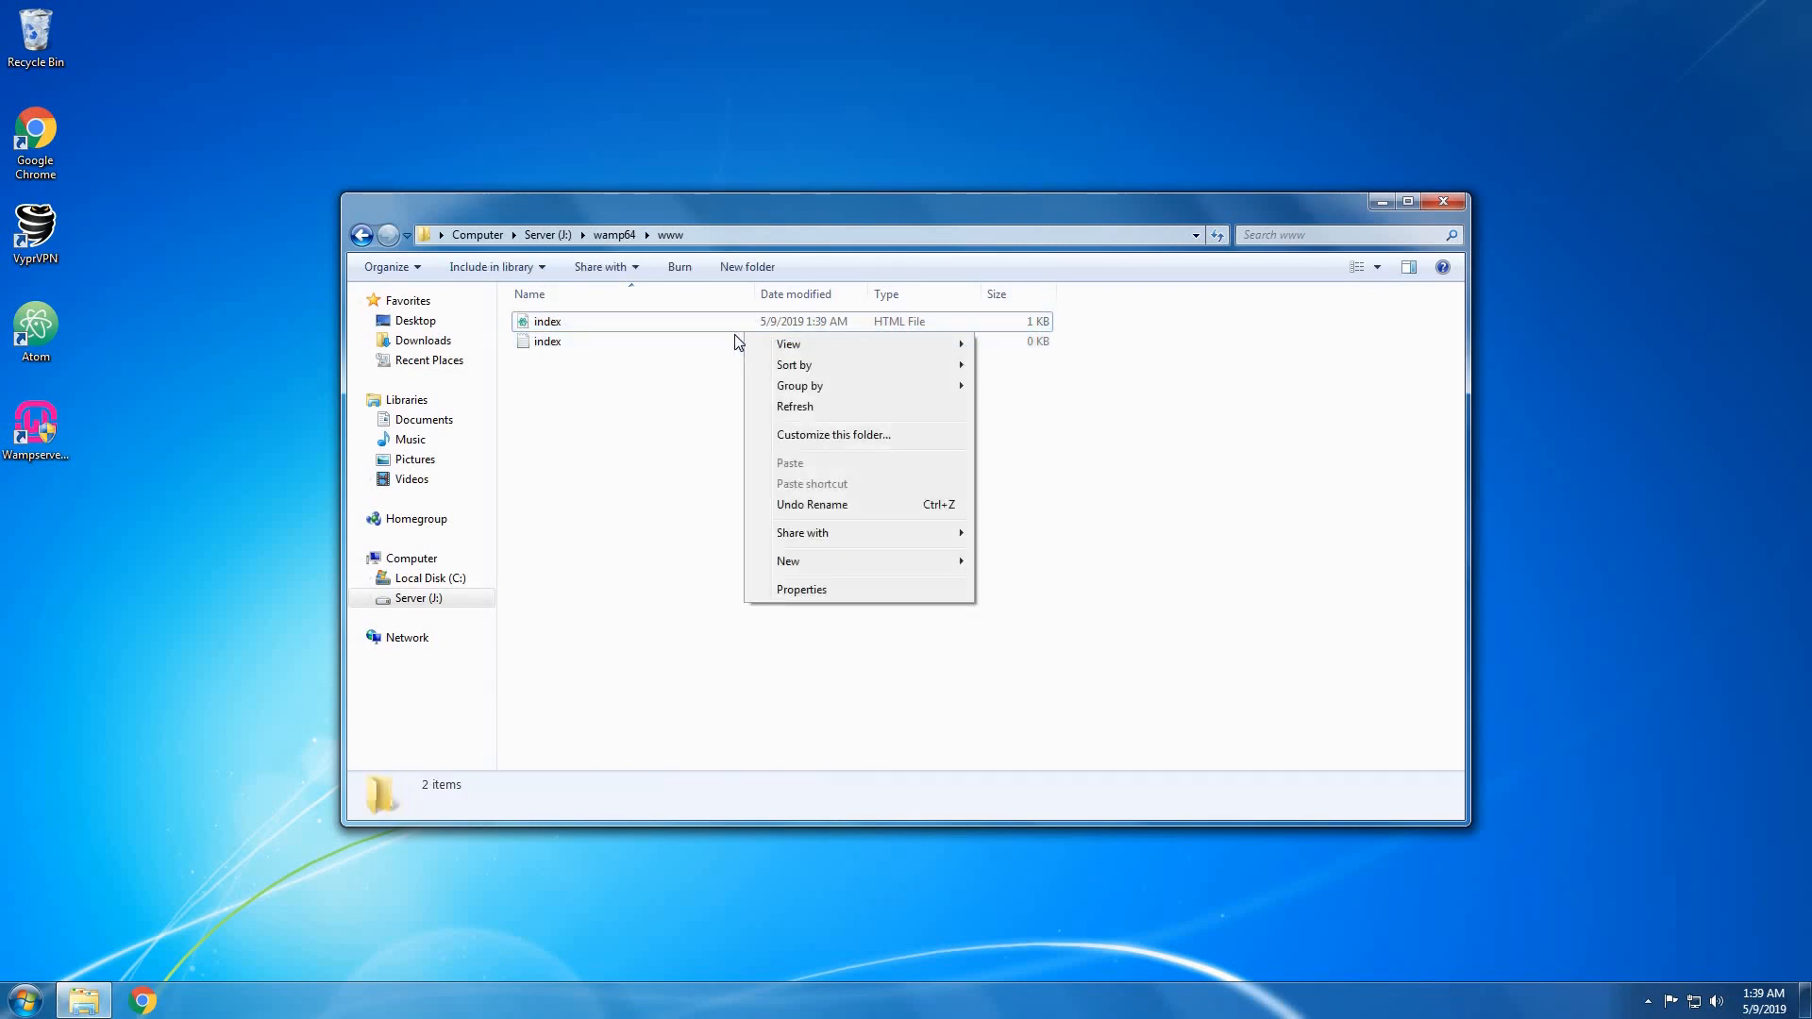
pyautogui.rightClick(735, 336)
pyautogui.click(780, 557)
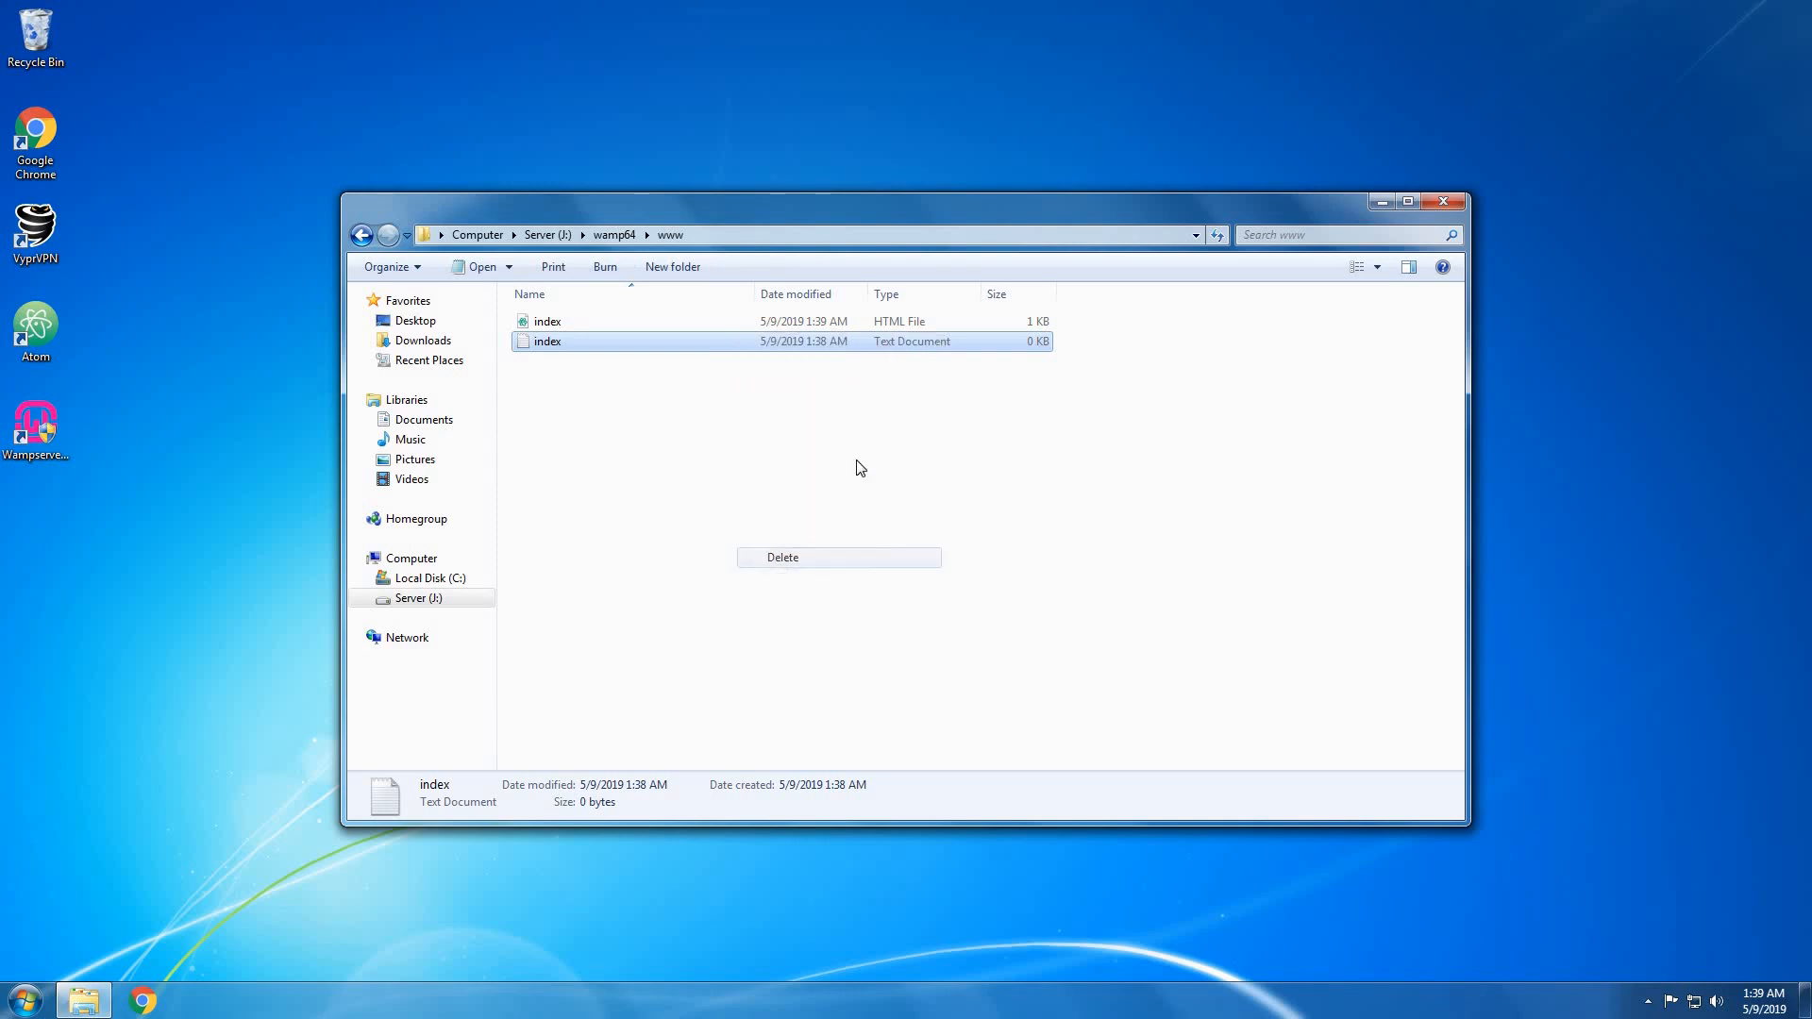
pyautogui.click(955, 578)
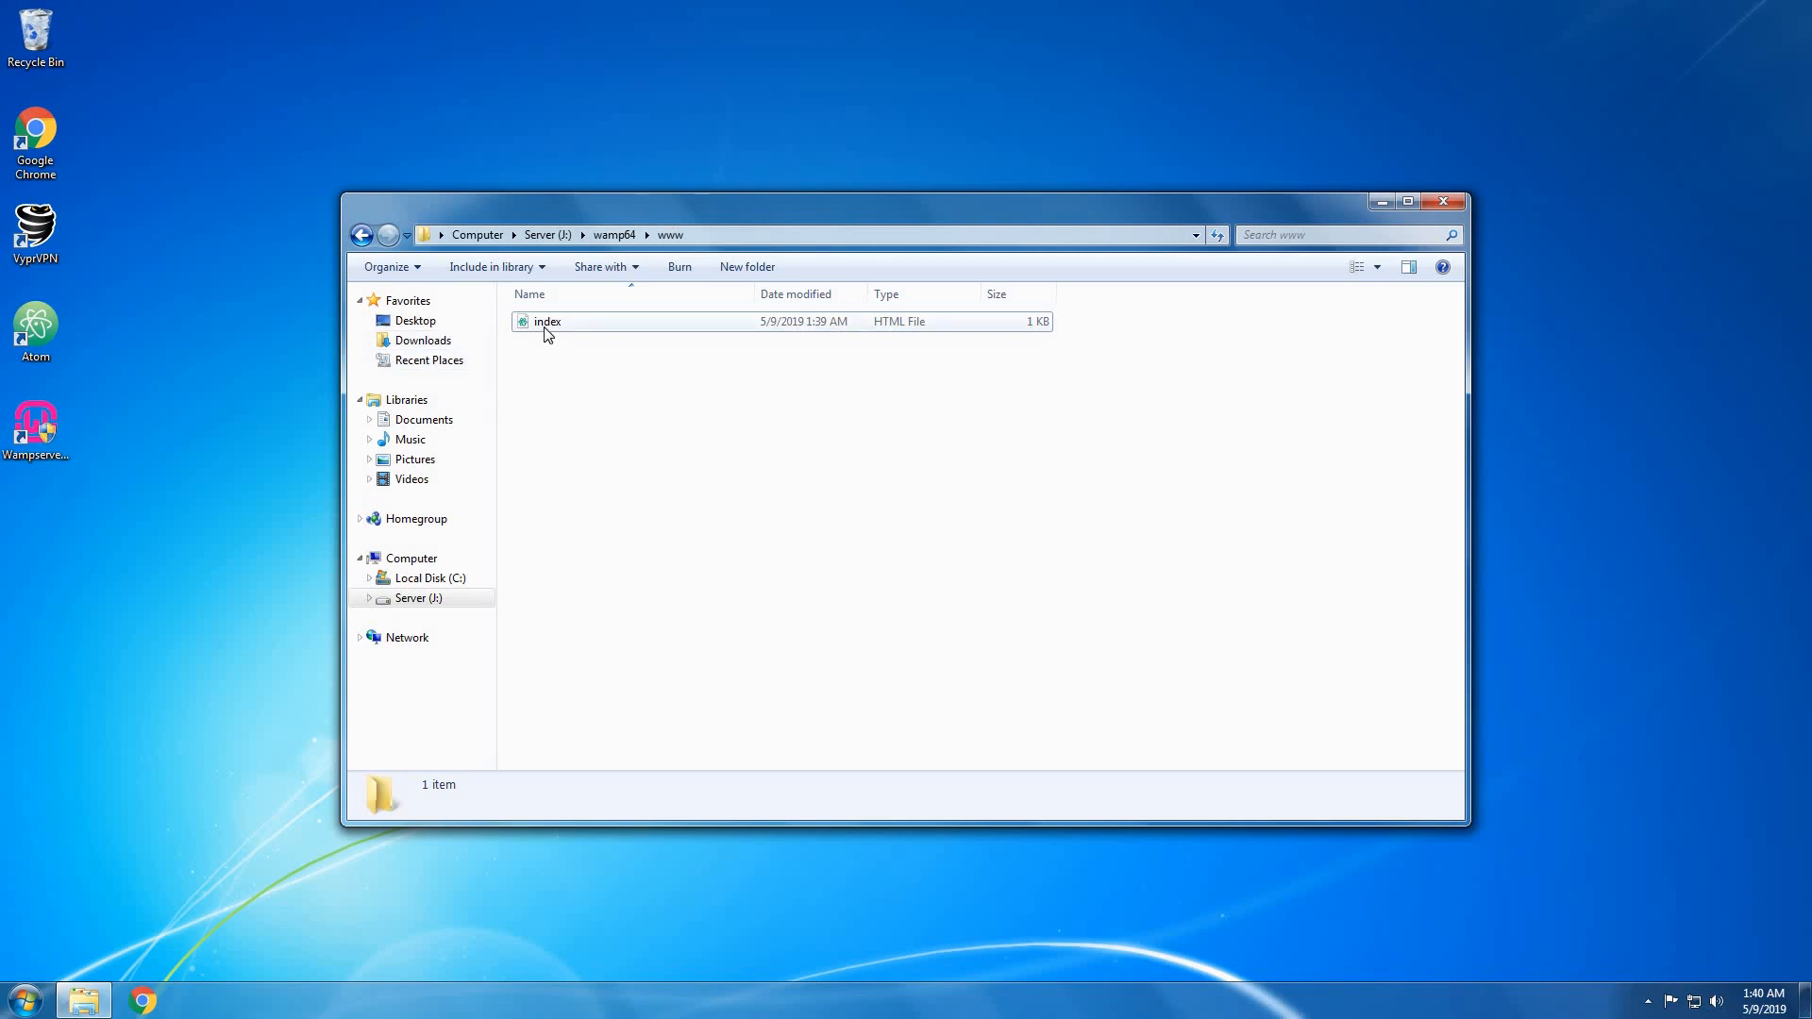
pyautogui.click(1448, 206)
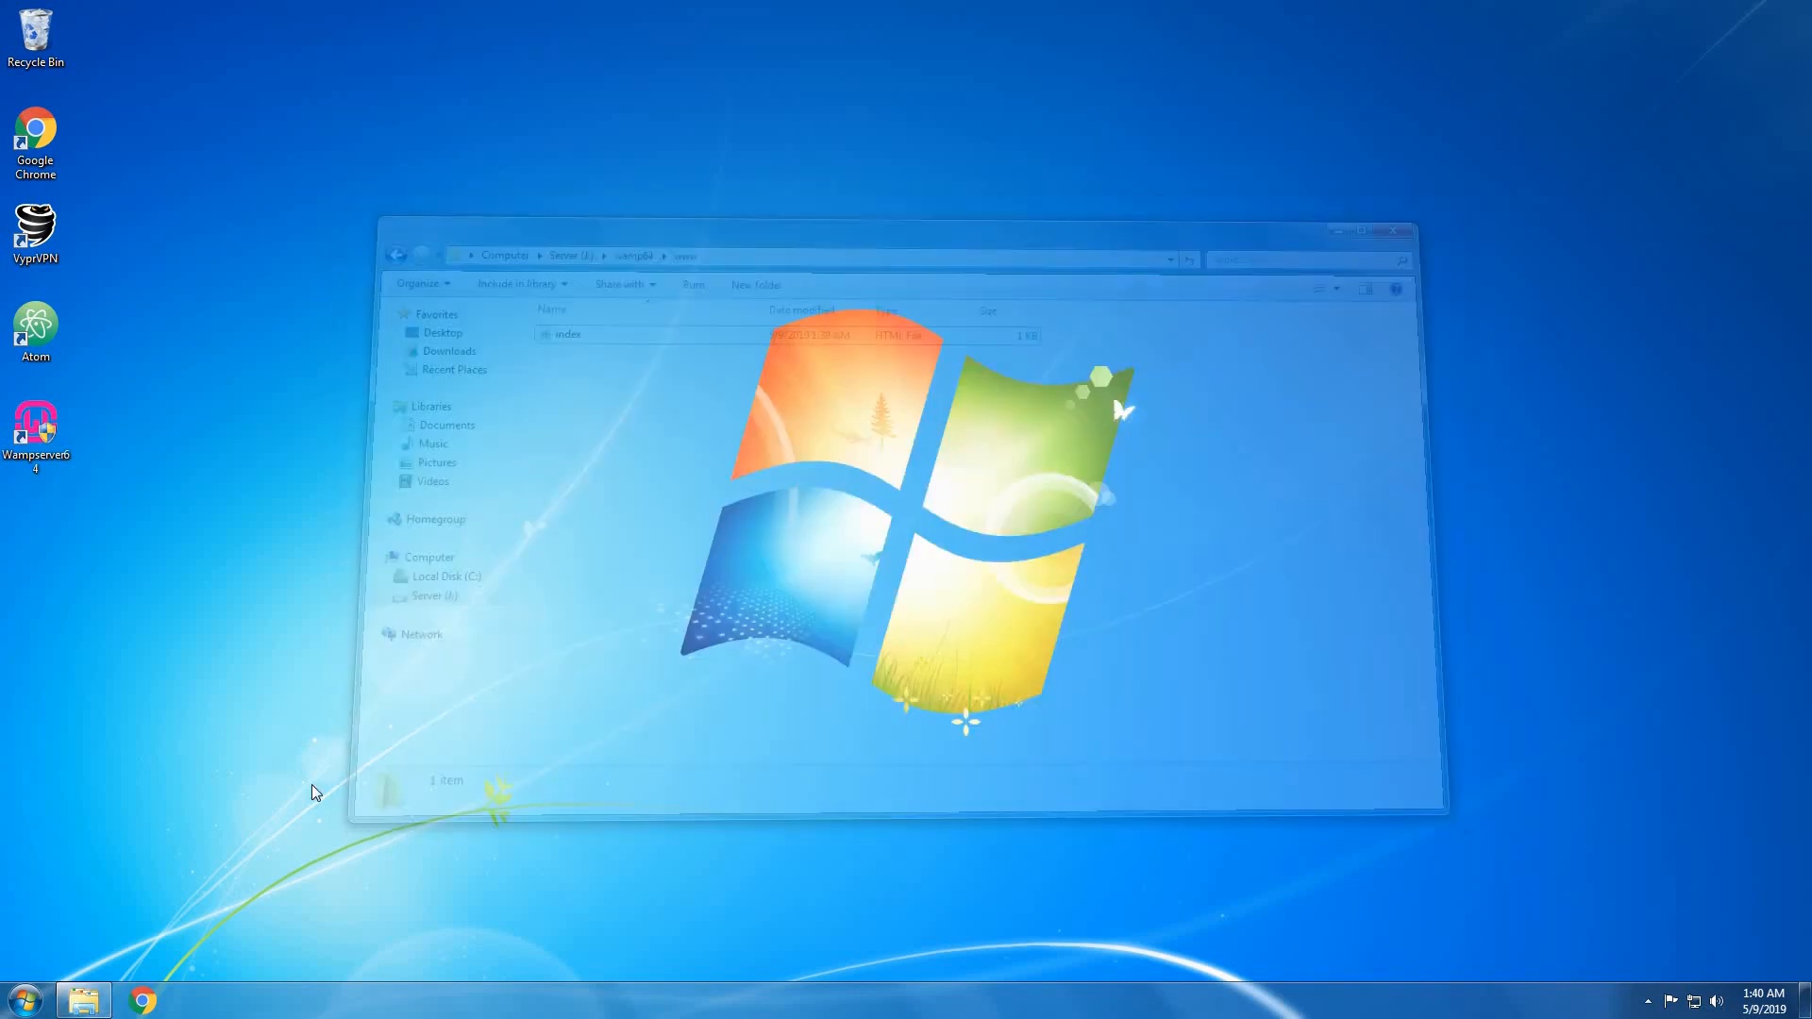
# Load youtubetest.ddns.net in a new Chrome tab and confirm it shows 'hello world'.
pyautogui.click(143, 1001)
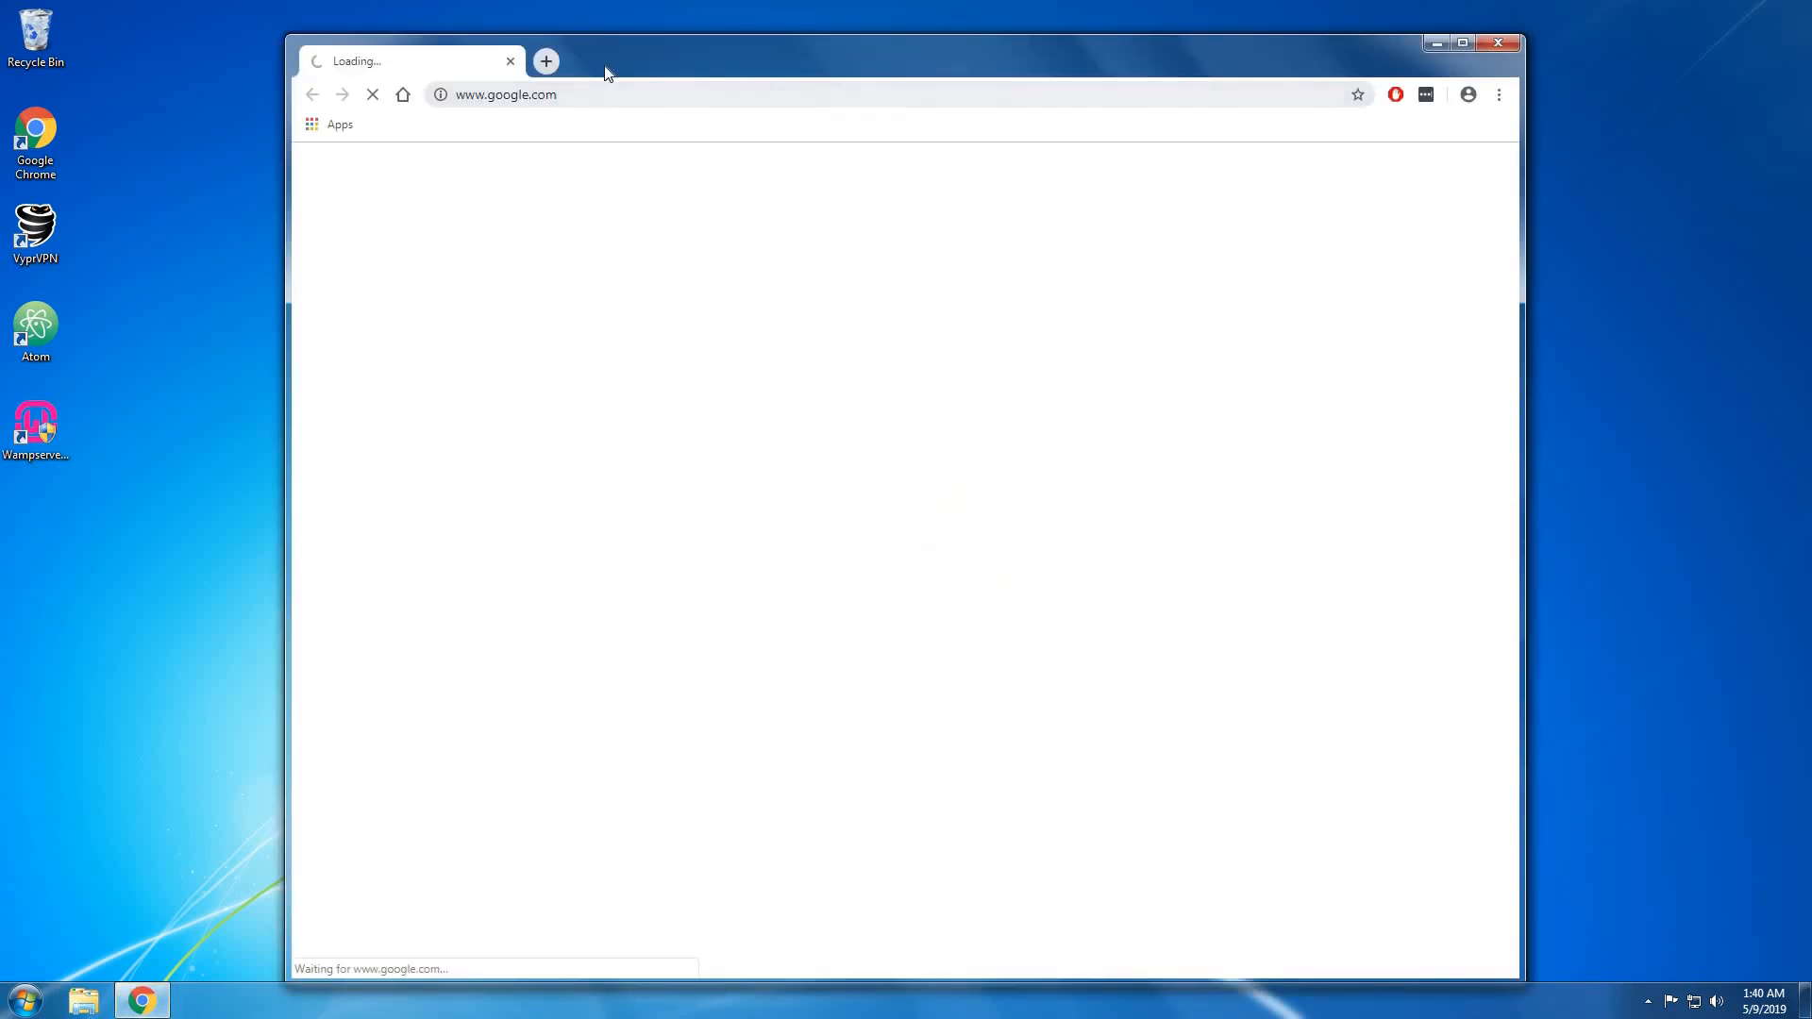
pyautogui.click(546, 60)
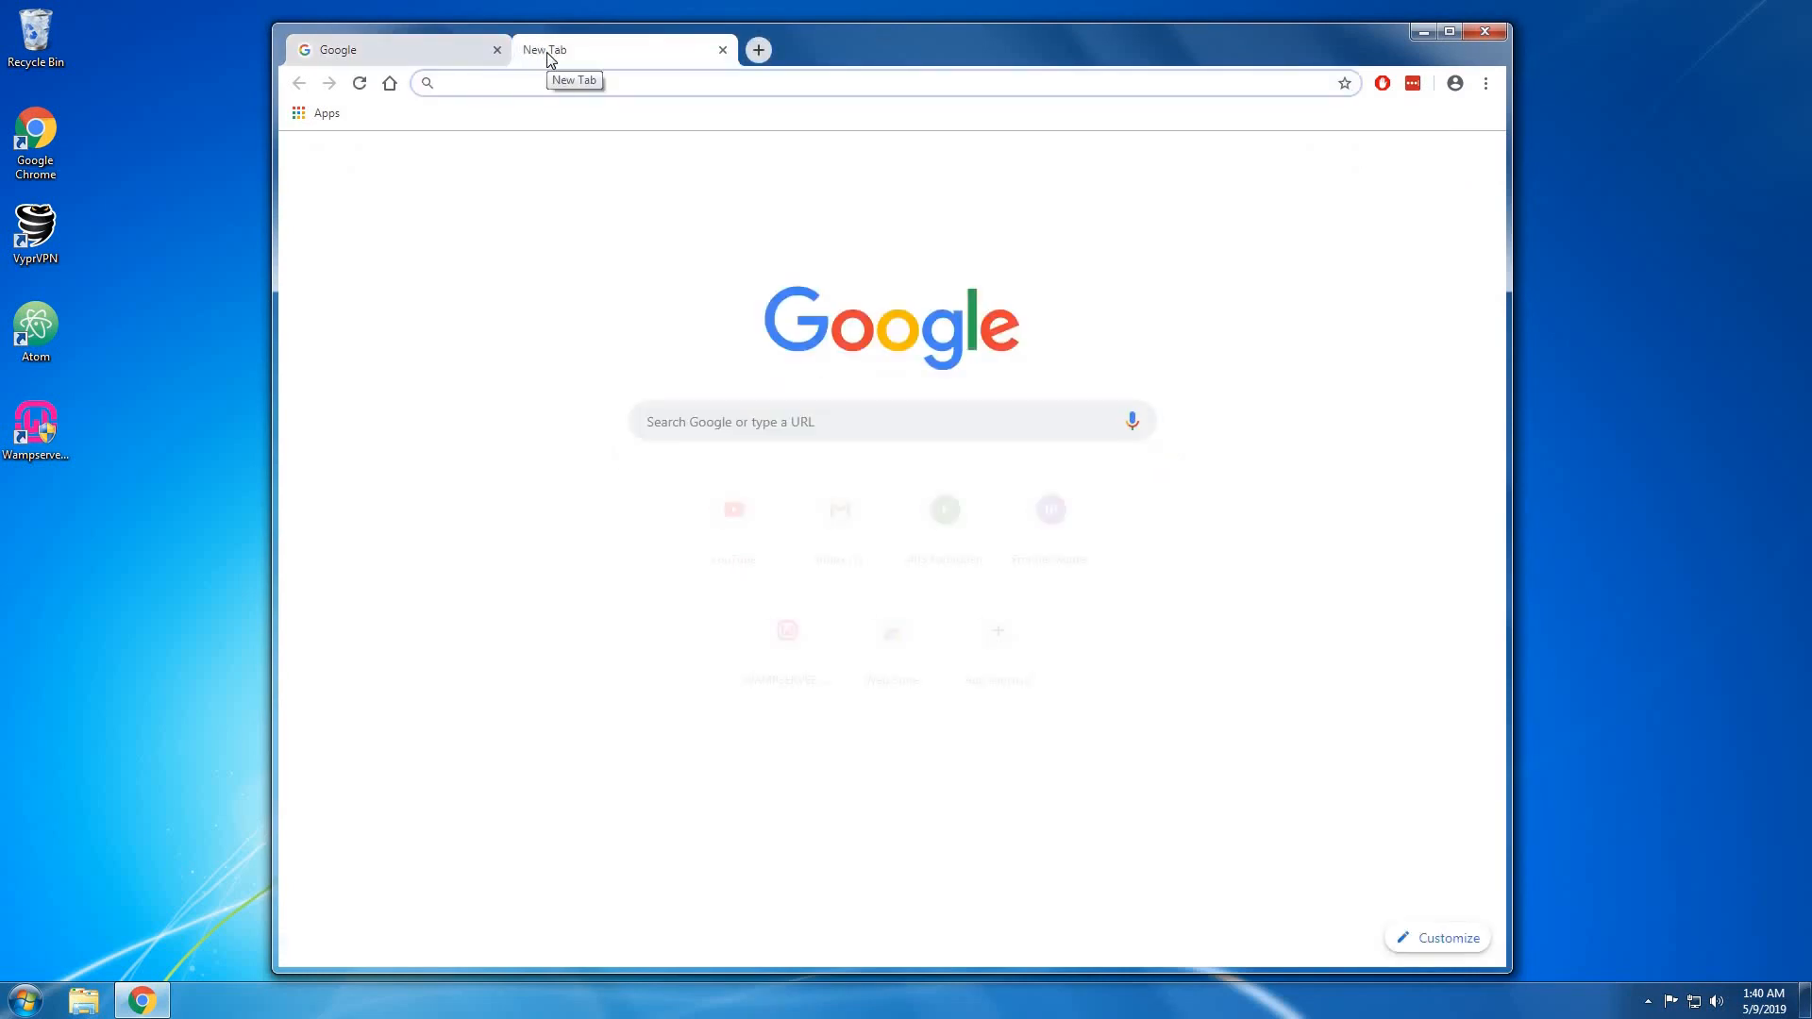
pyautogui.write('youtube.com')
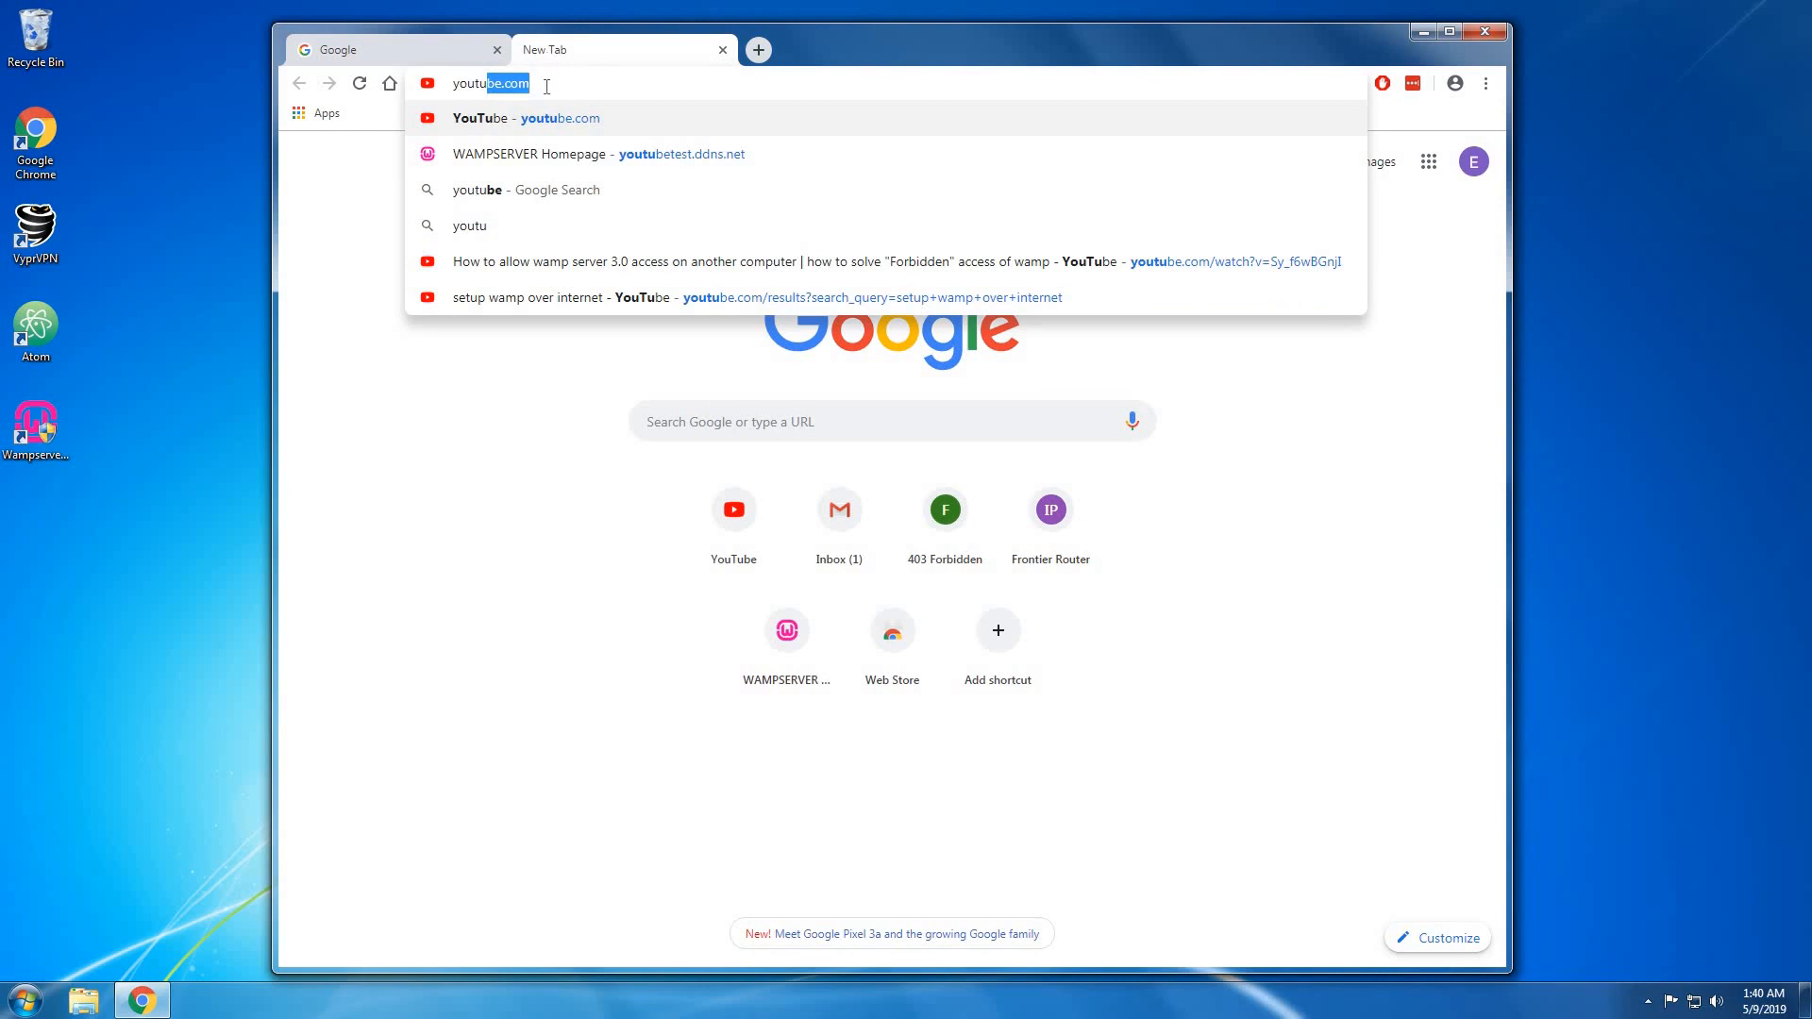
pyautogui.click(546, 154)
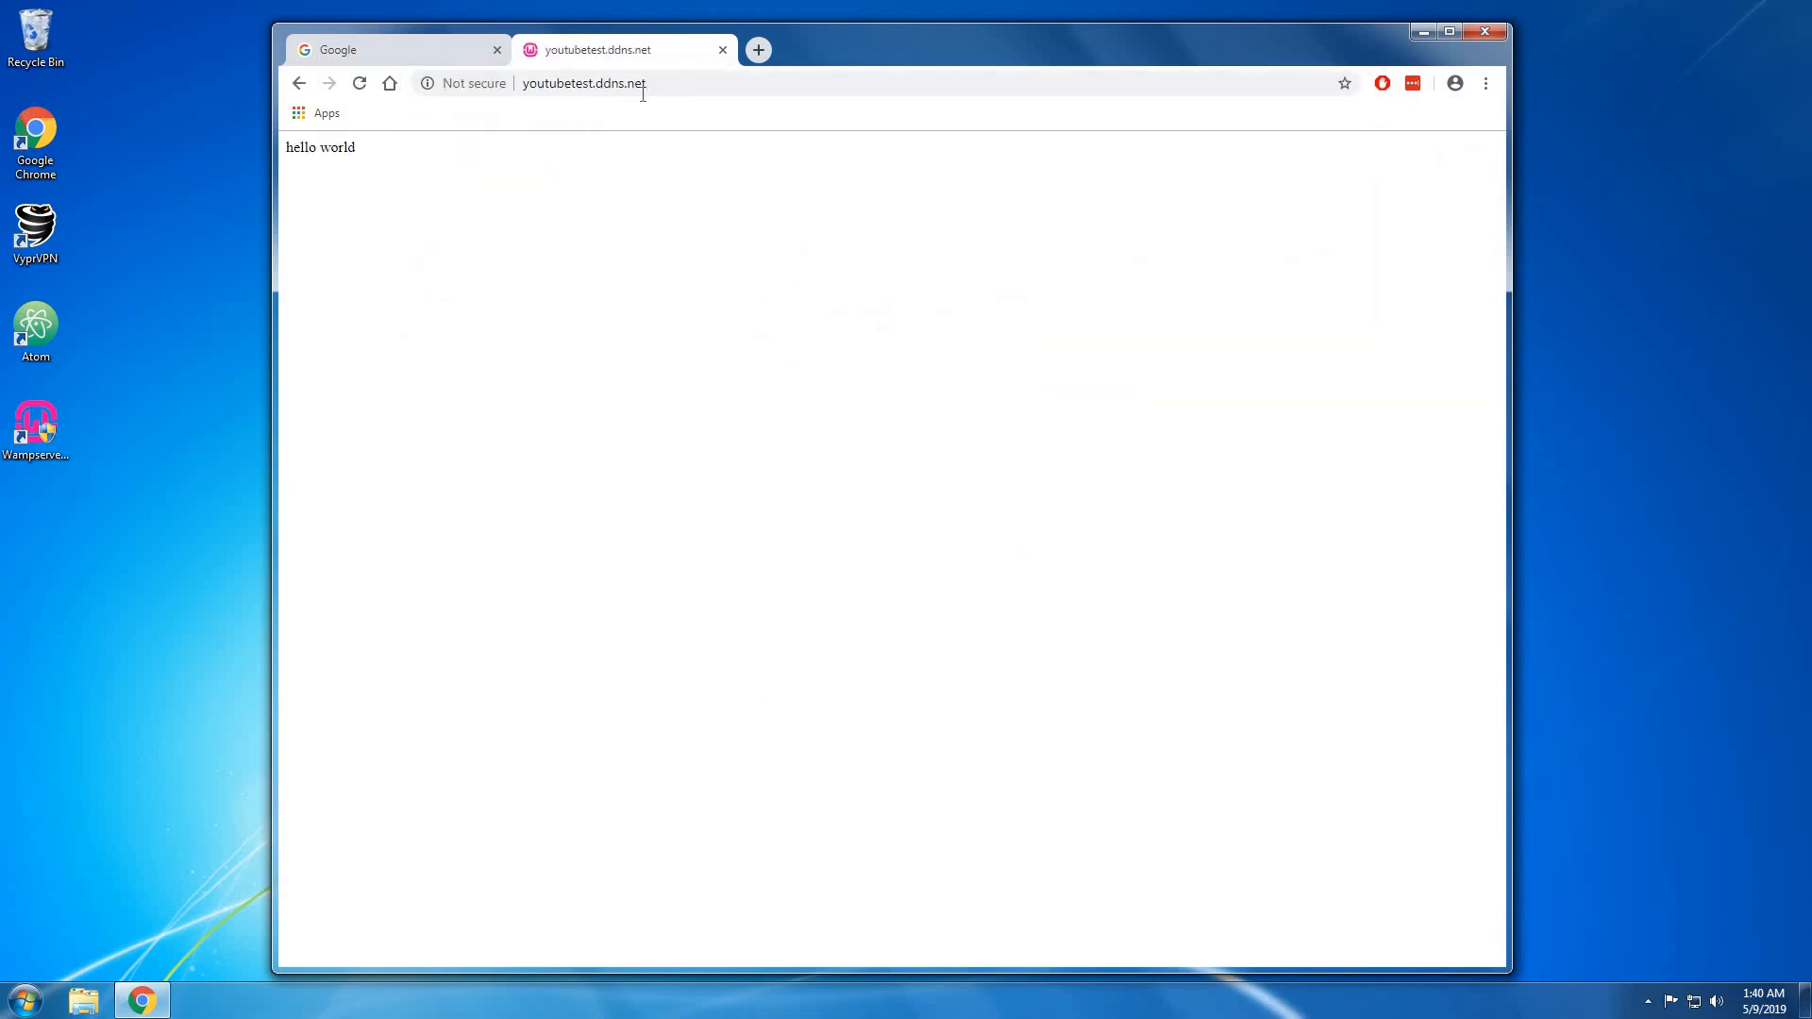
pyautogui.rightClick(389, 170)
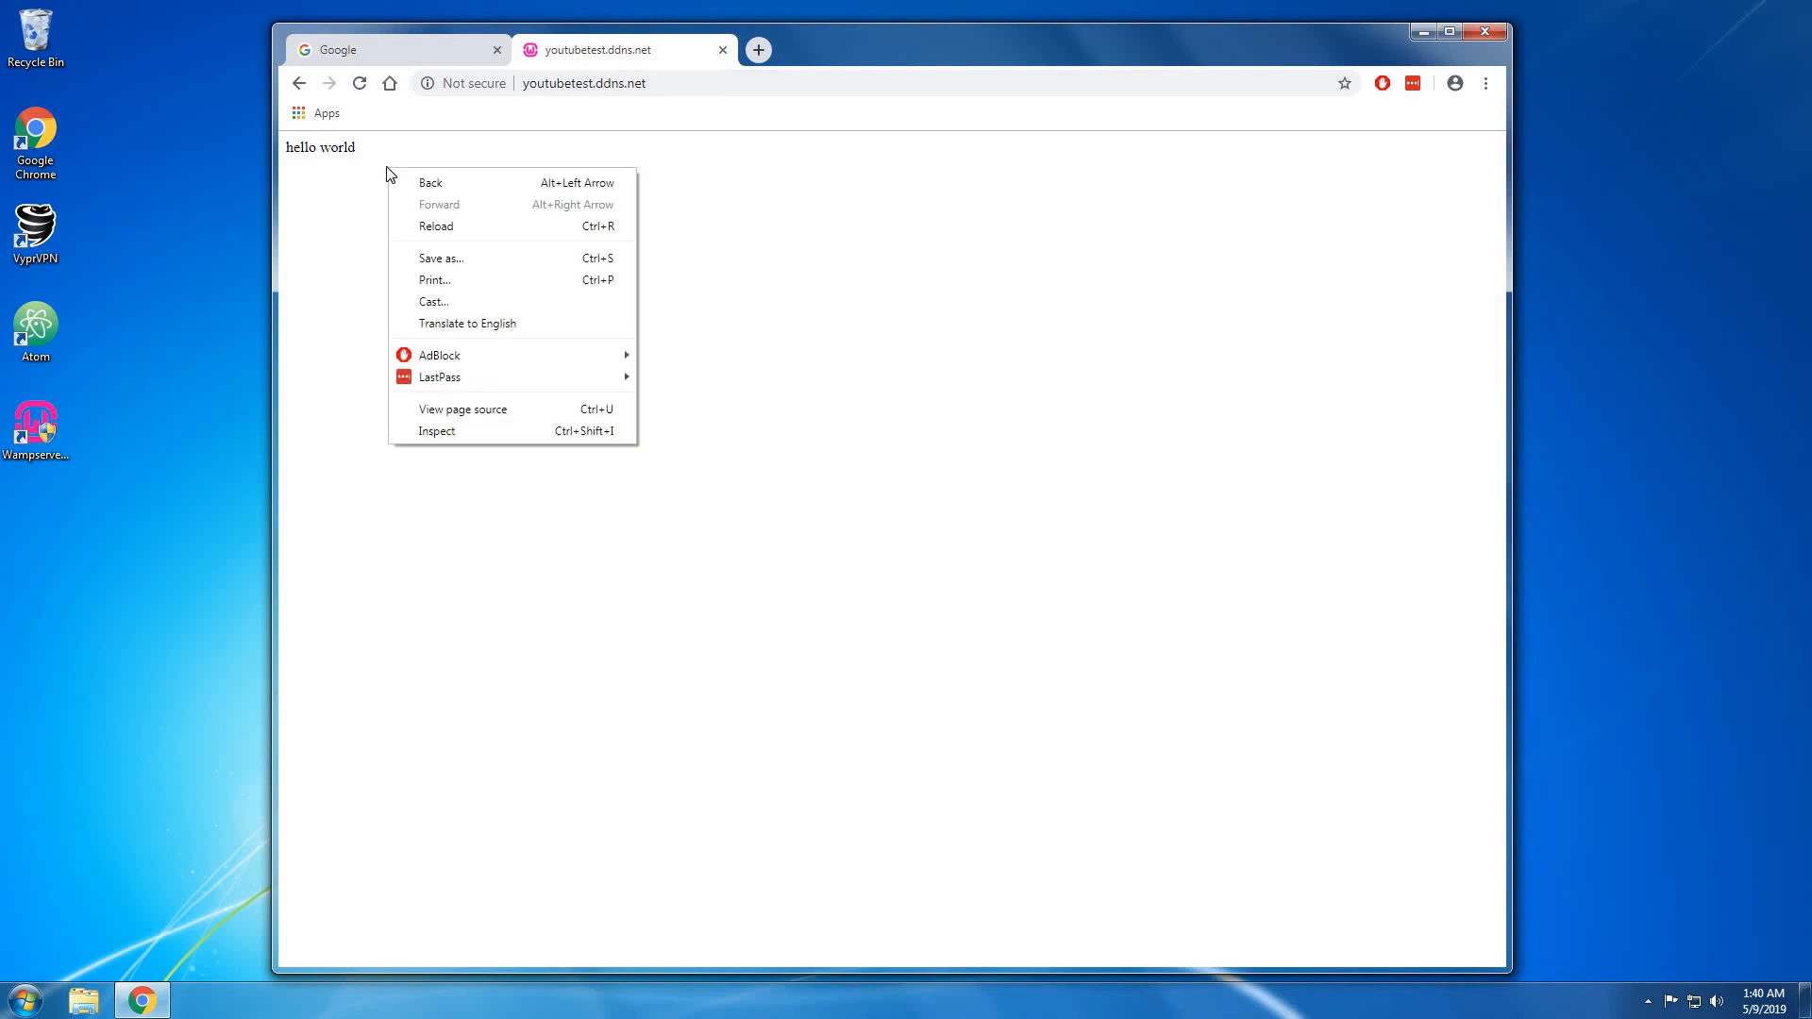
pyautogui.click(235, 231)
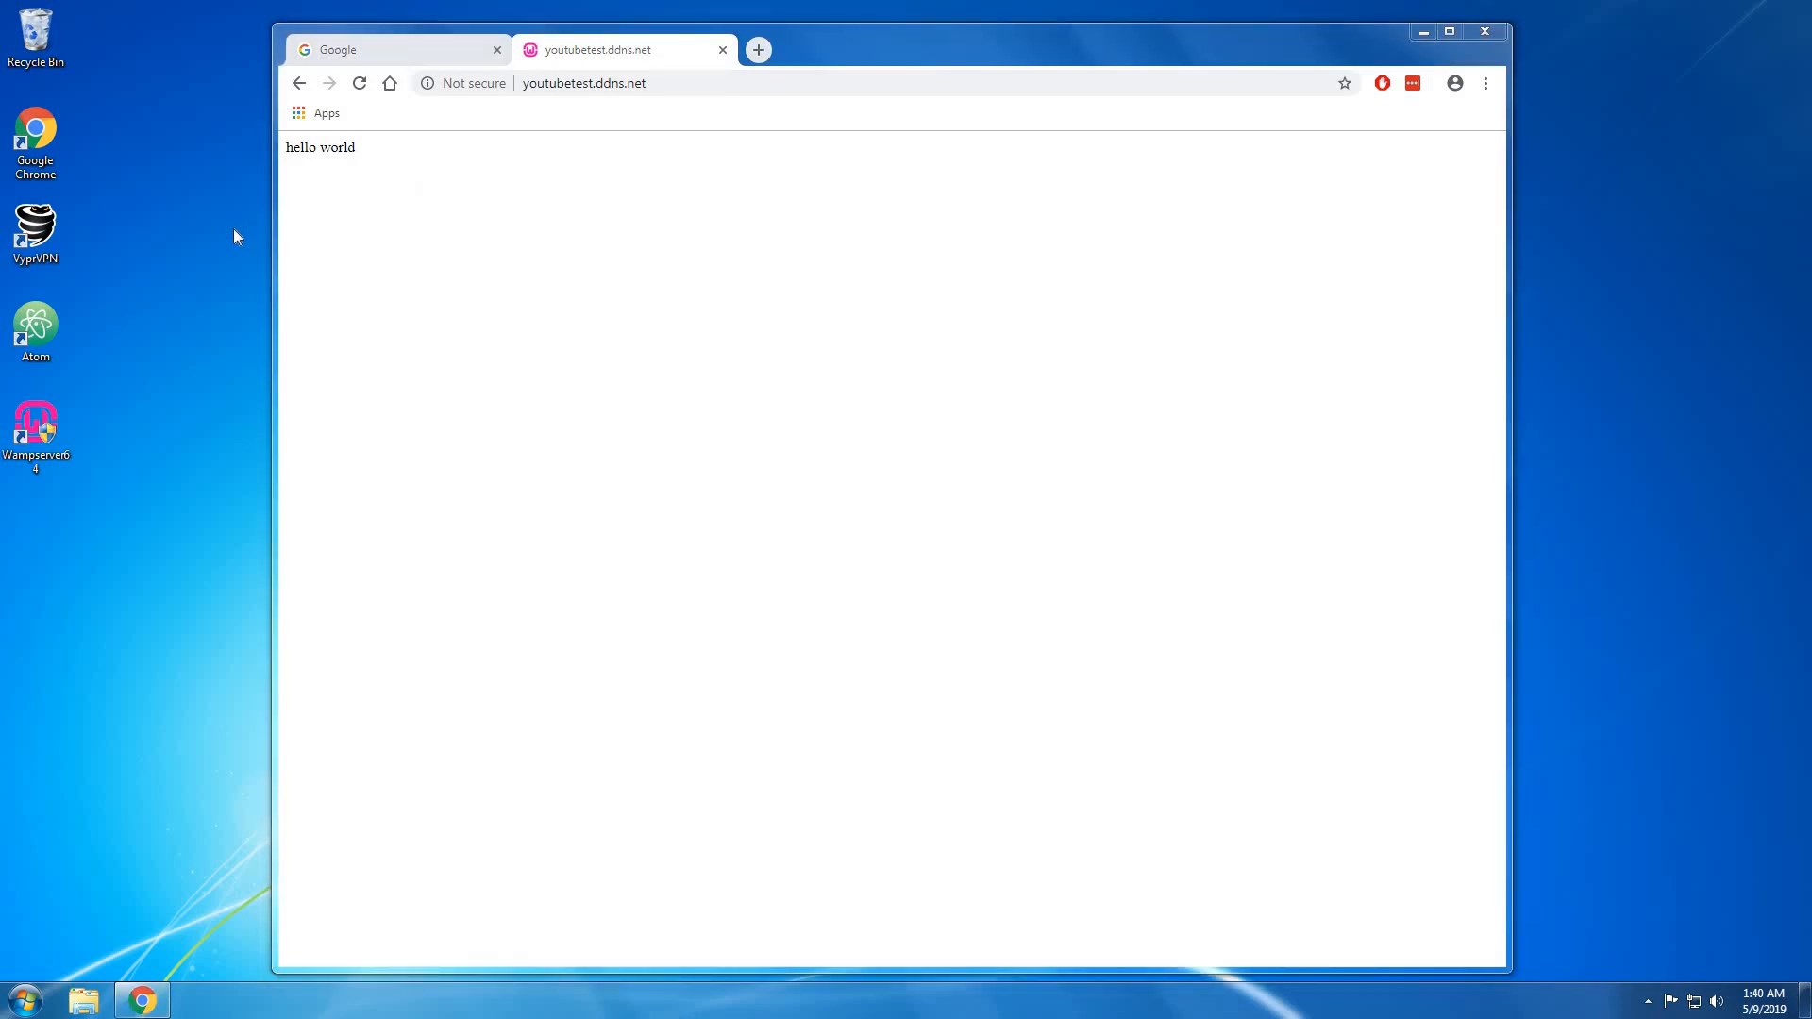